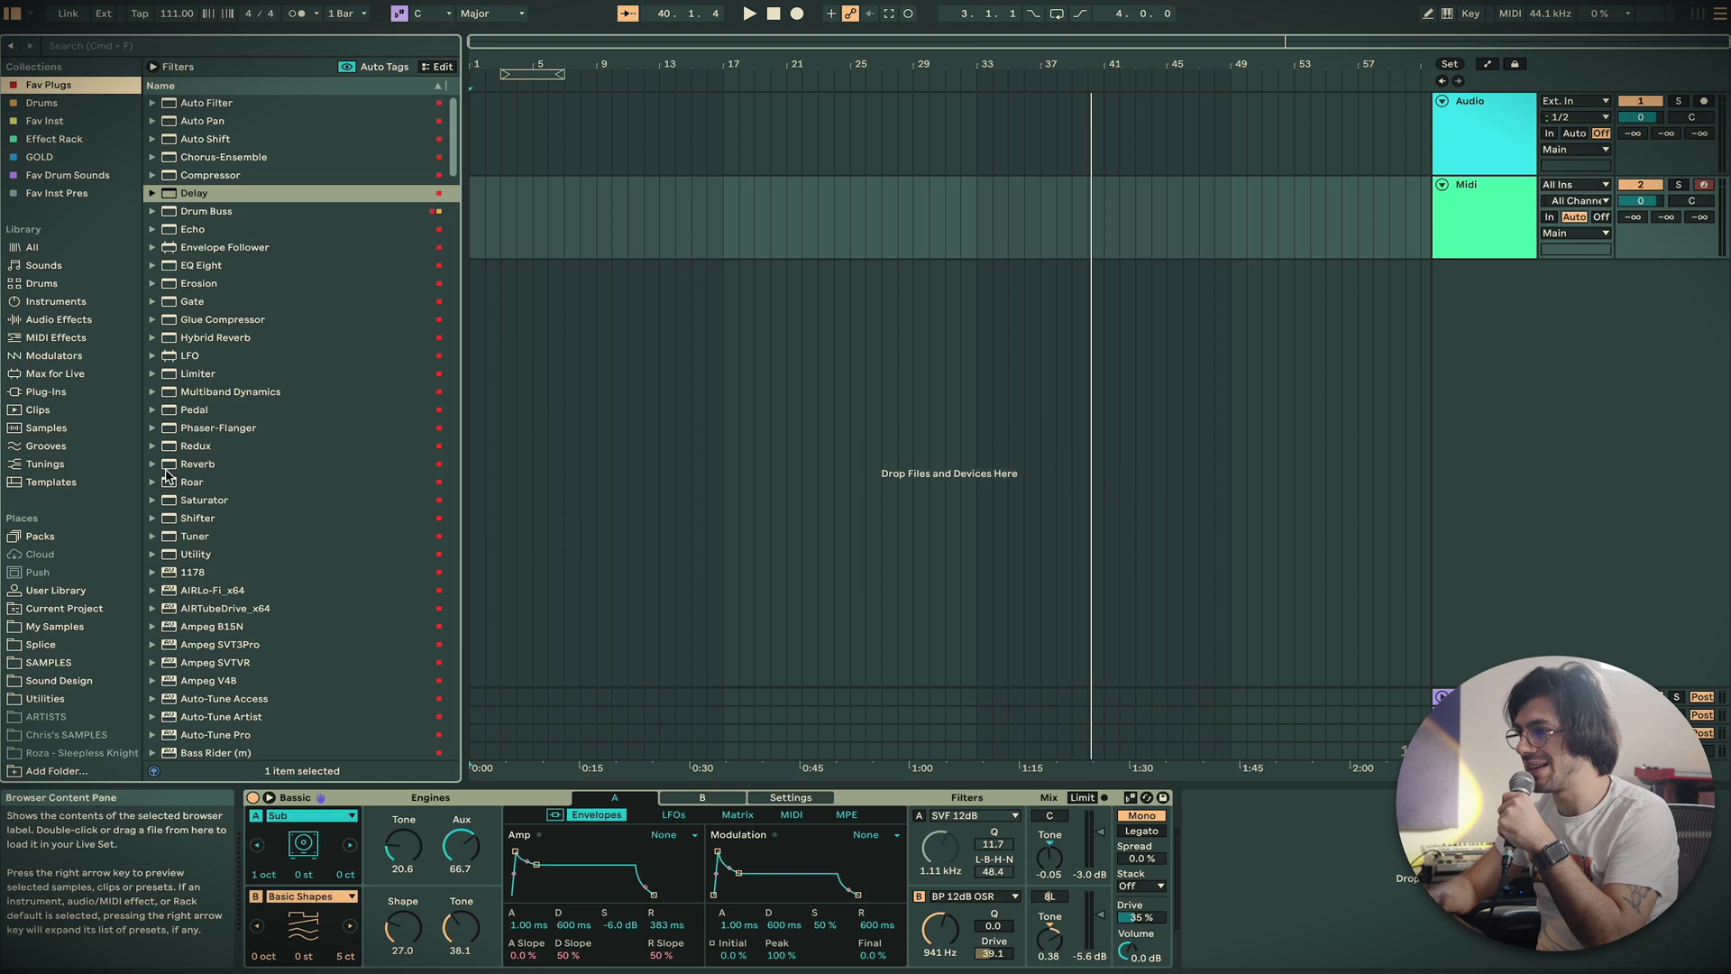
# Load the Jup-8 V3 instrument from the Fav Inst collection onto the Midi track
pyautogui.scroll(-2, 230, 579)
pyautogui.scroll(-3, 230, 578)
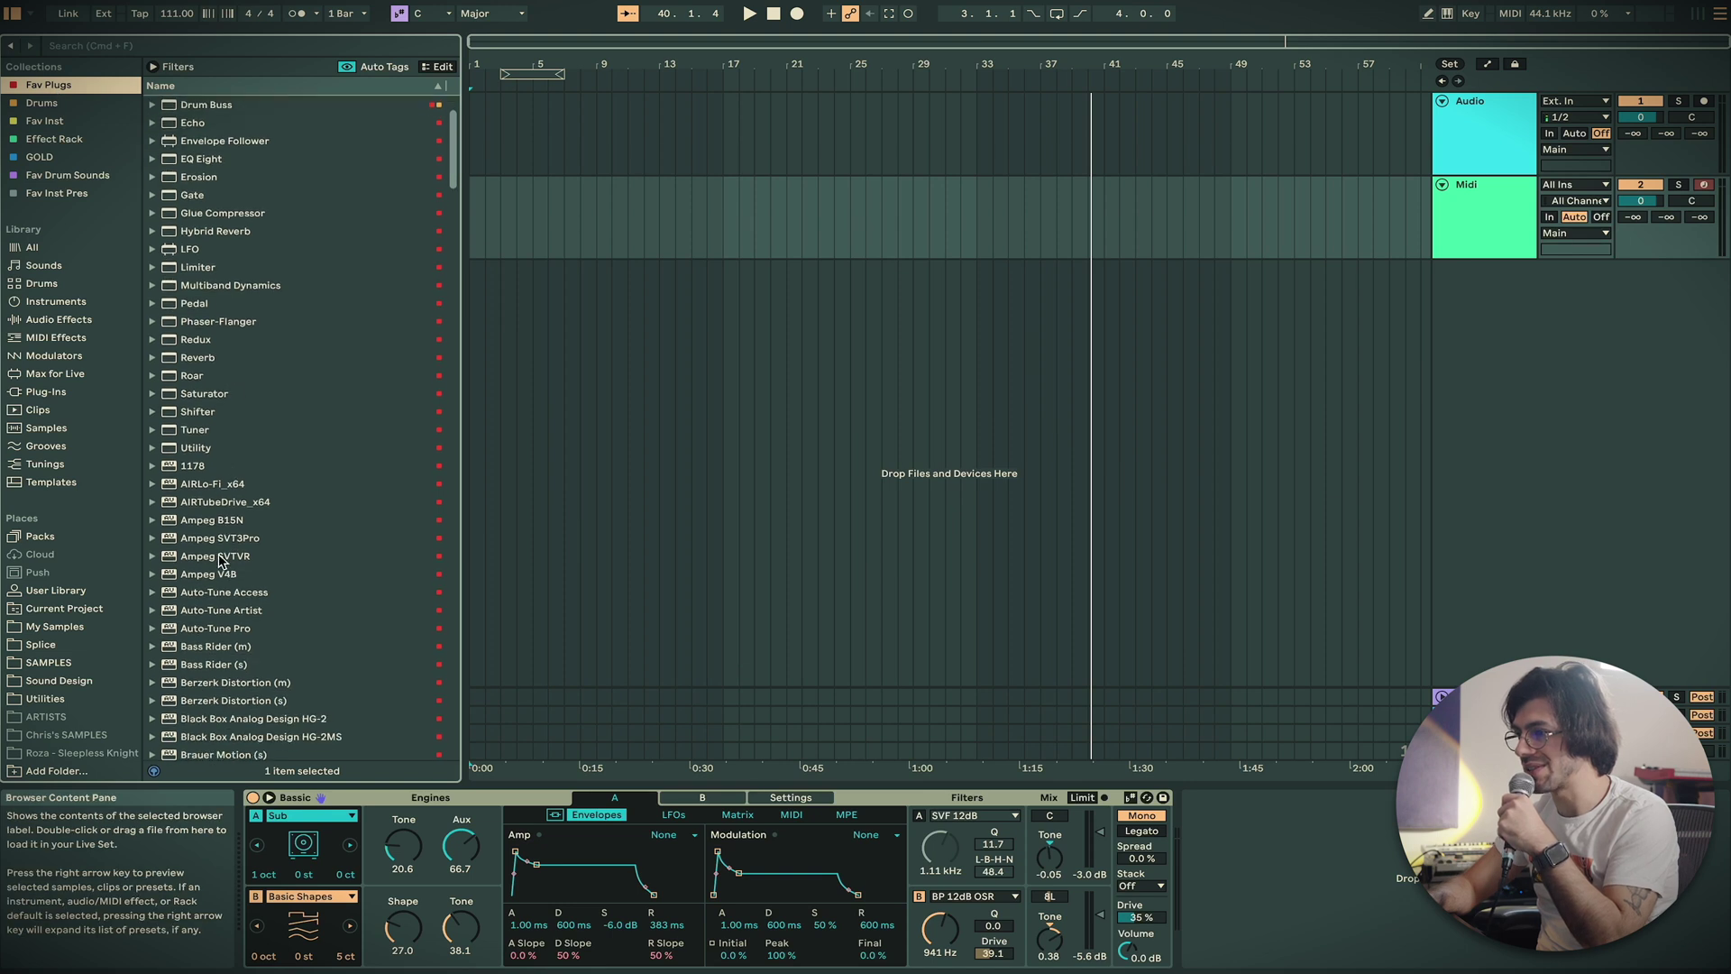
pyautogui.click(68, 121)
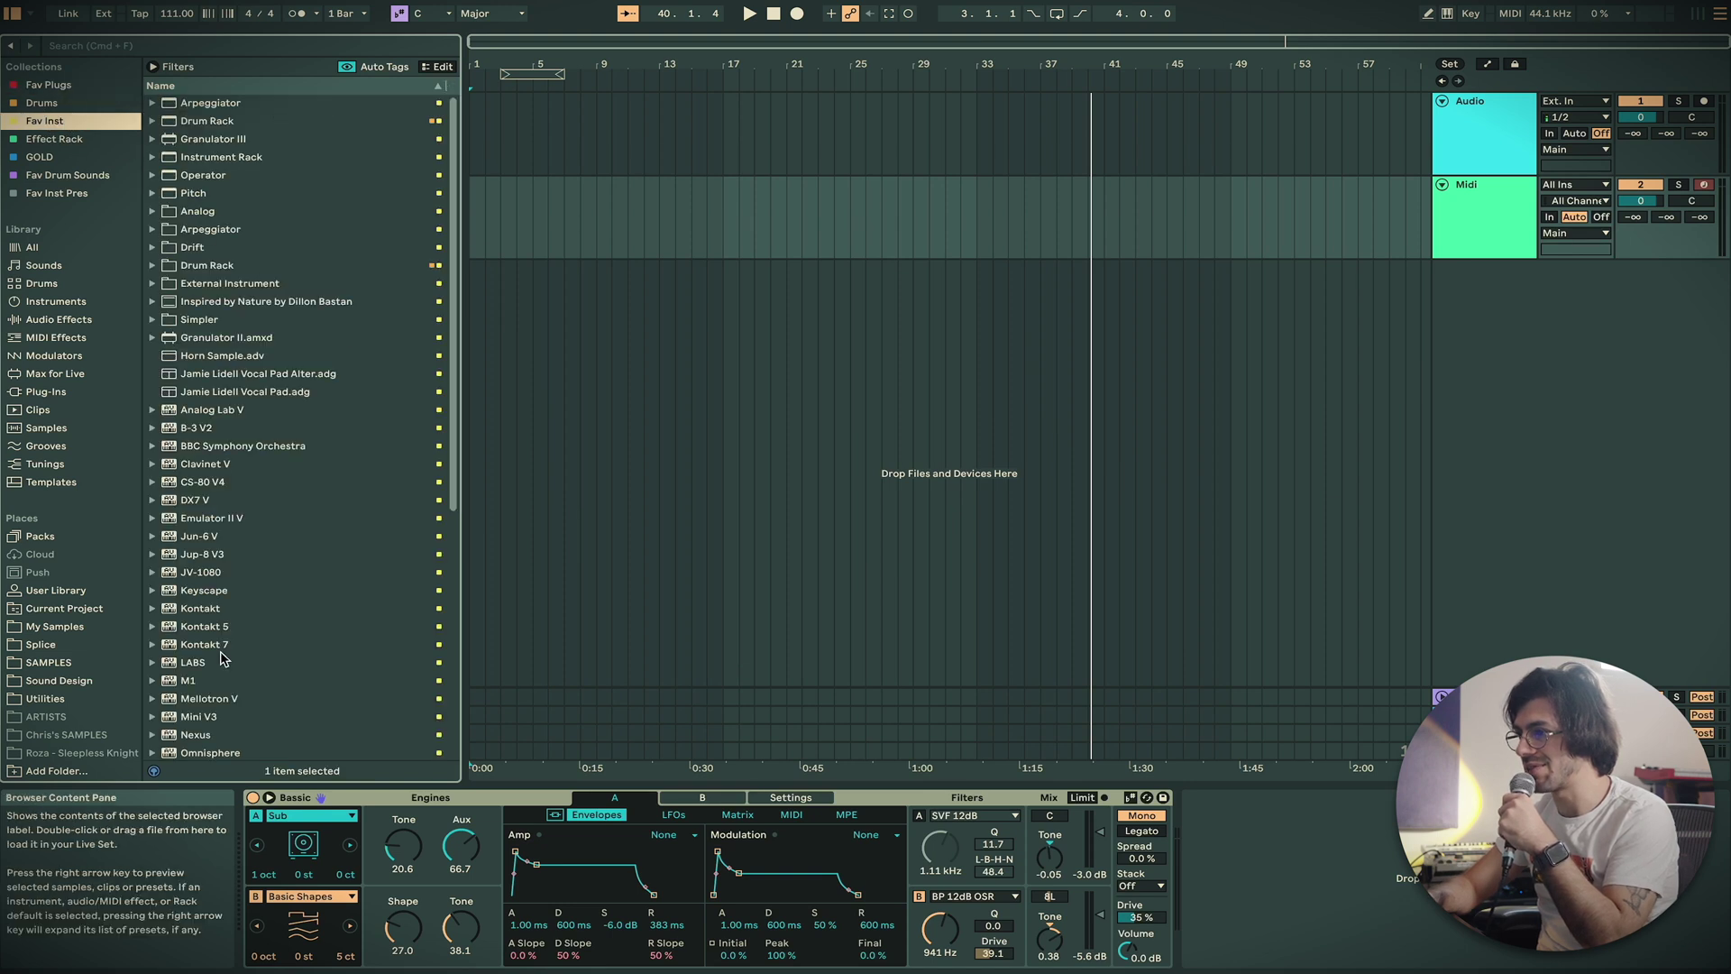
pyautogui.scroll(-3, 224, 693)
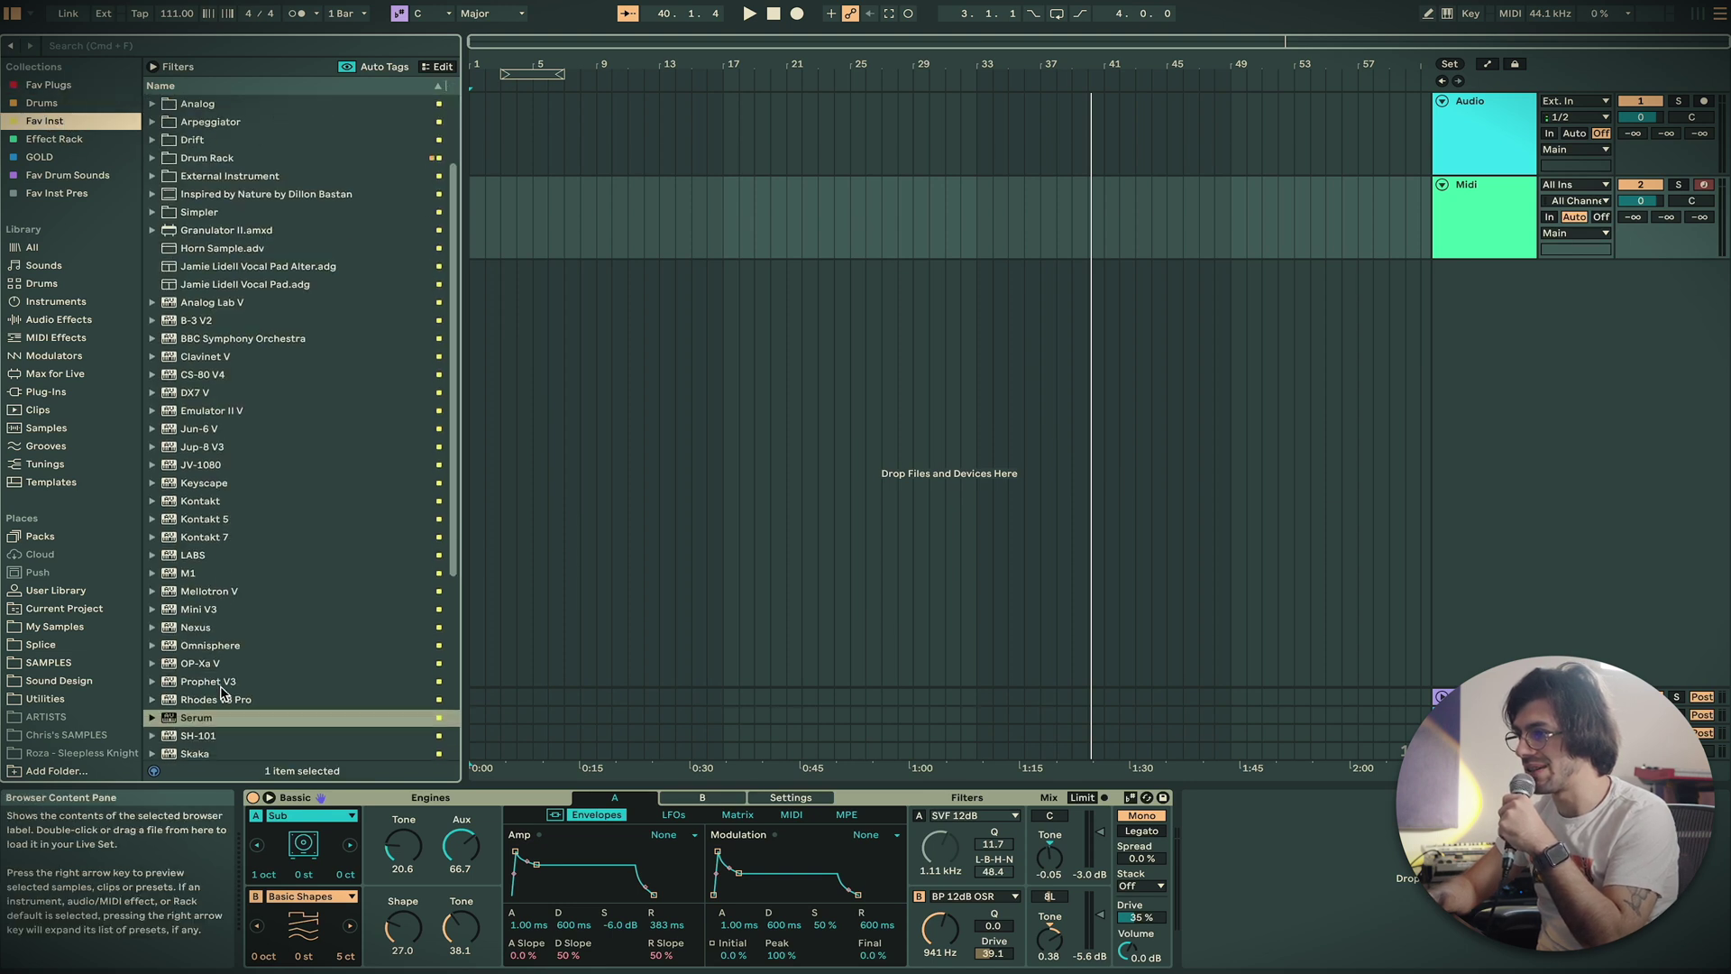
pyautogui.click(199, 445)
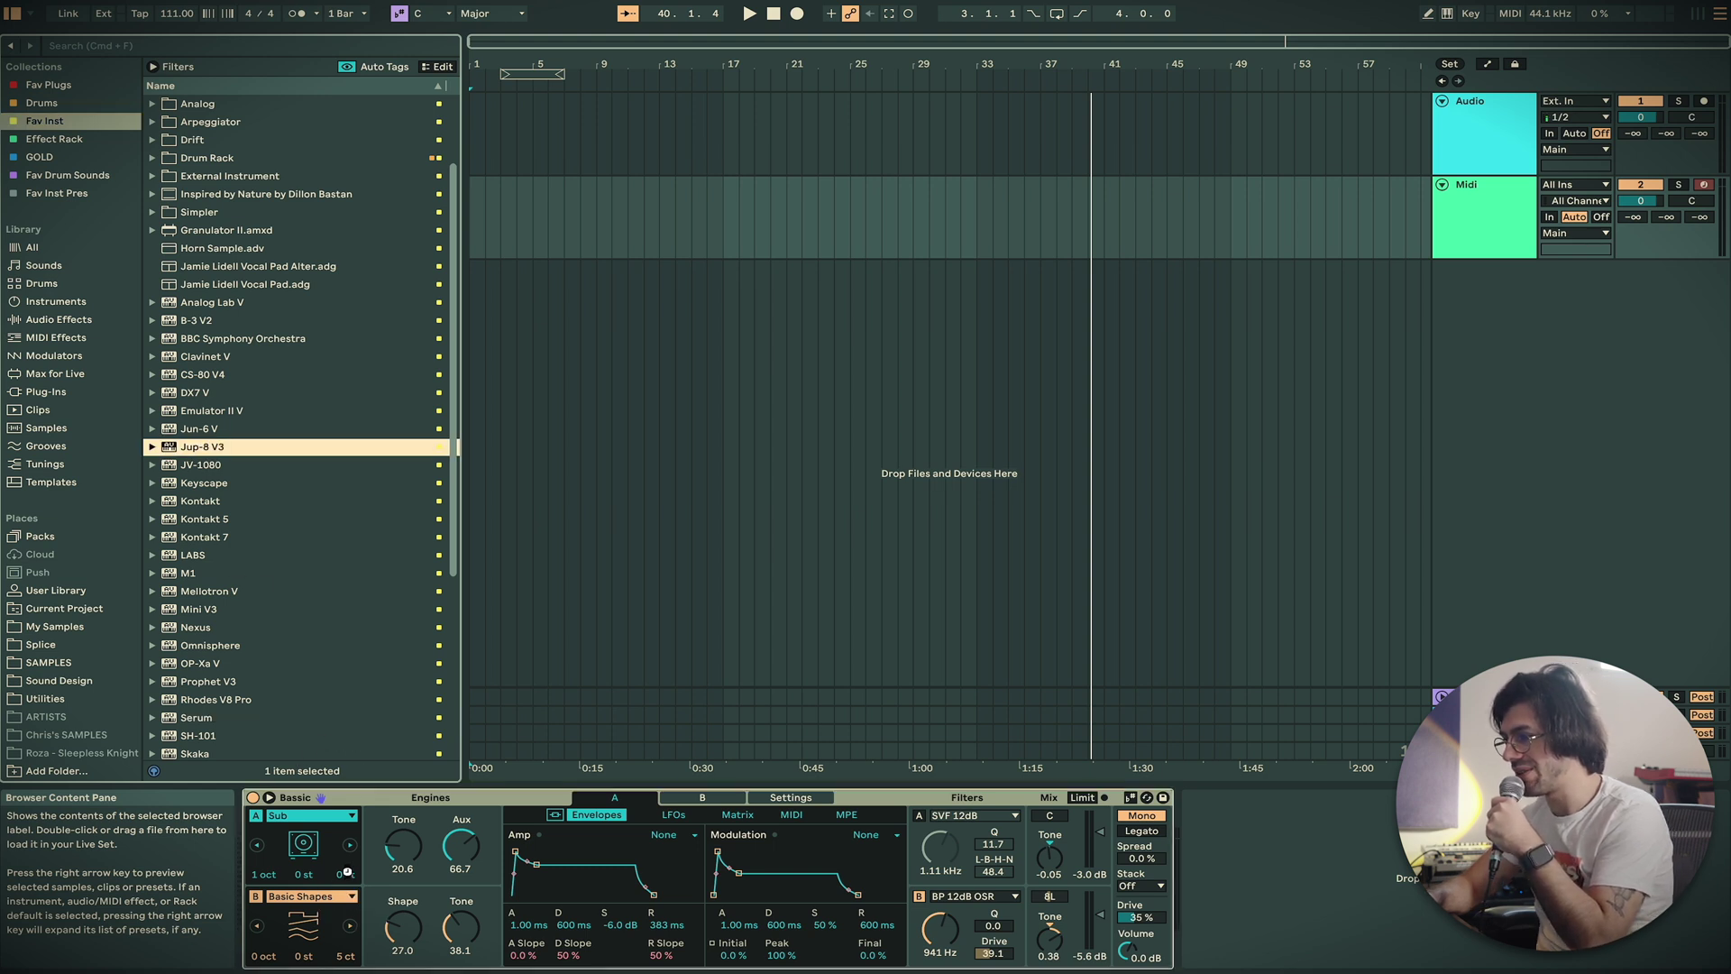
pyautogui.press('Return')
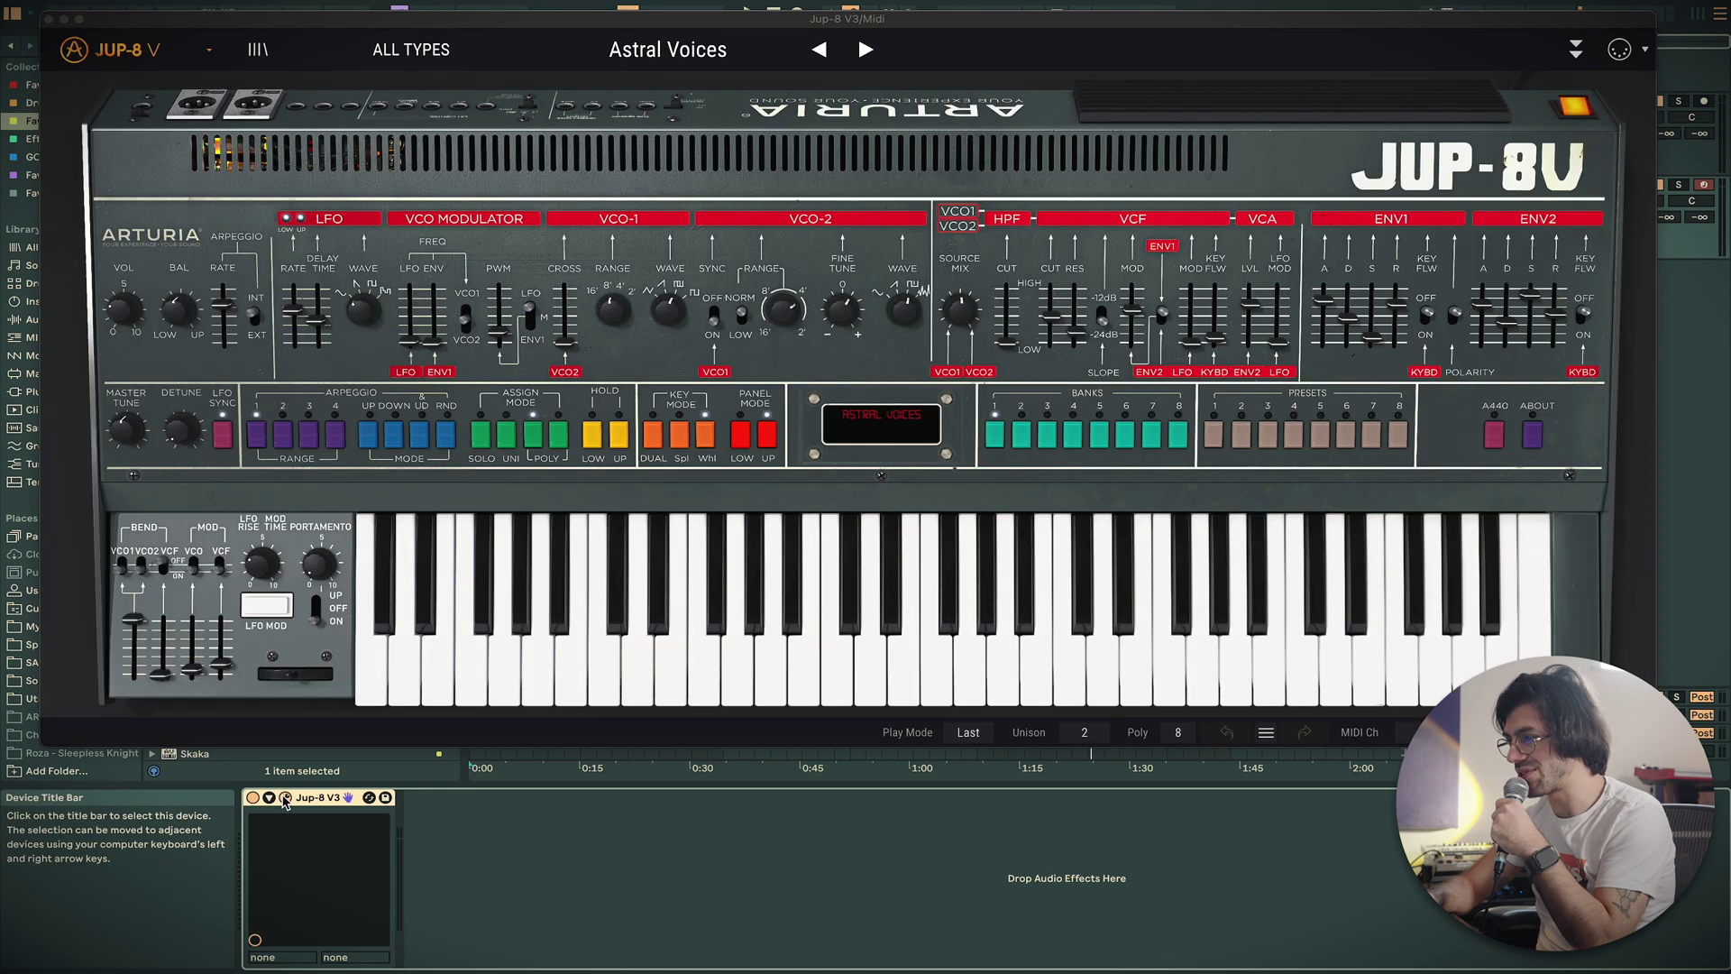
# Hide and reopen the Jup-8 V3 plug-in window, play some notes on its keyboard, and close the window
pyautogui.click(285, 800)
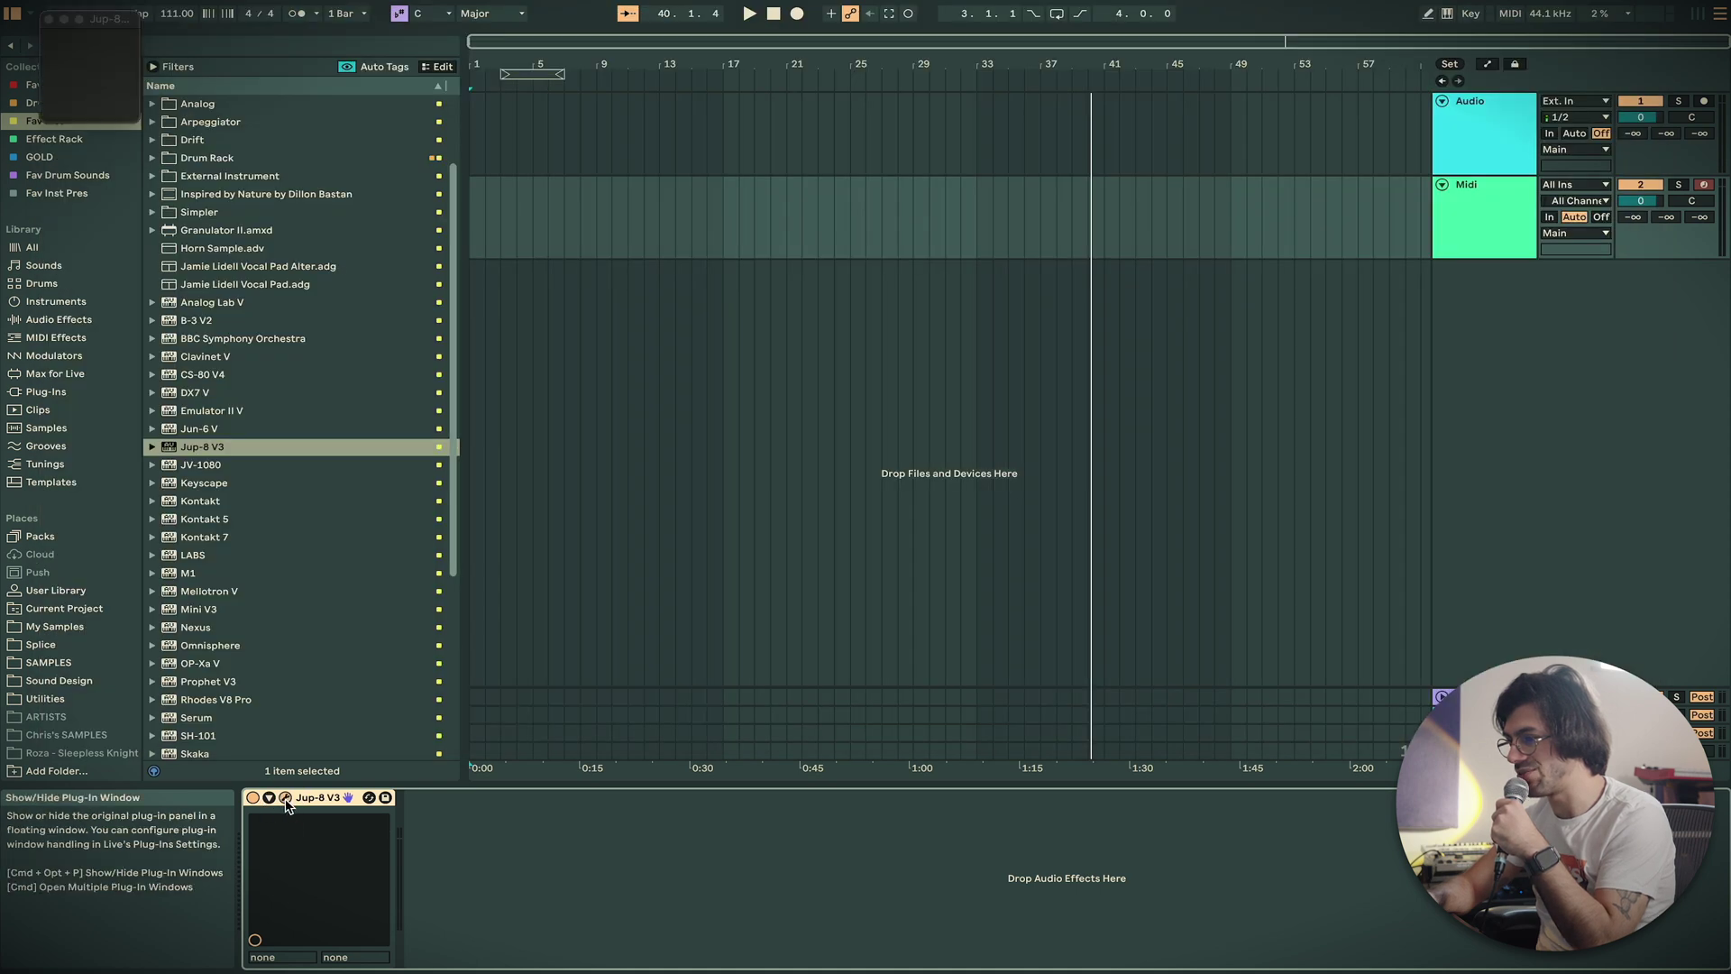
pyautogui.click(285, 800)
pyautogui.moveTo(838, 690); pyautogui.dragTo(1175, 659)
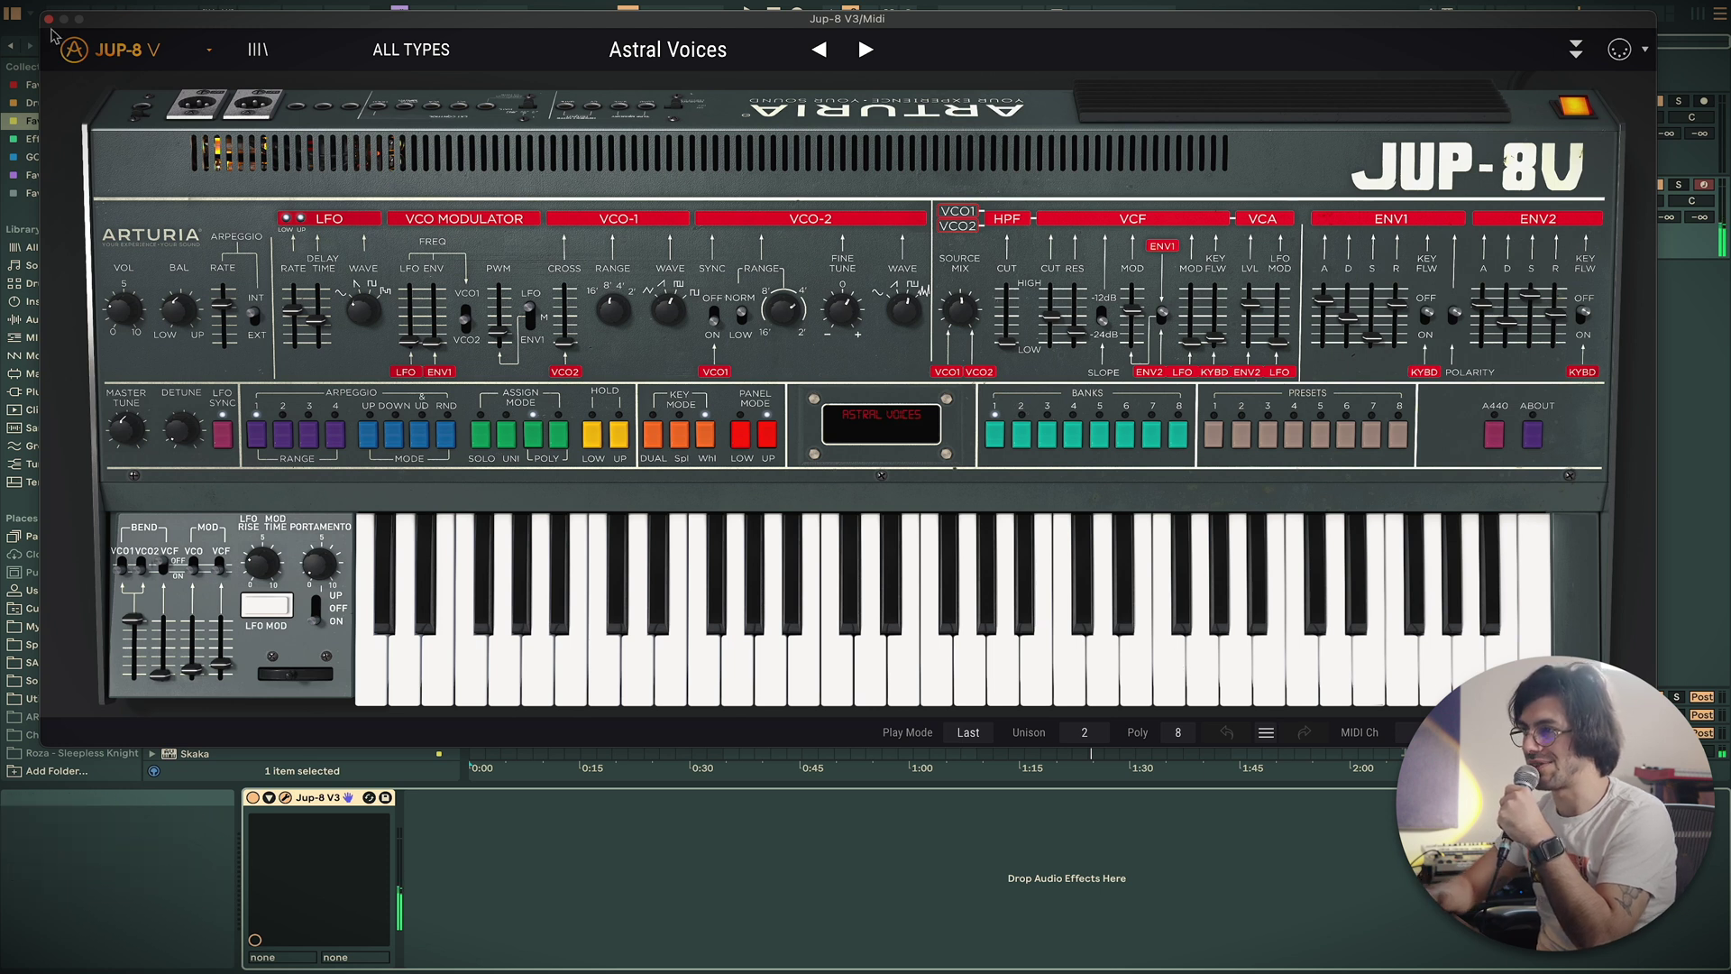
pyautogui.click(48, 18)
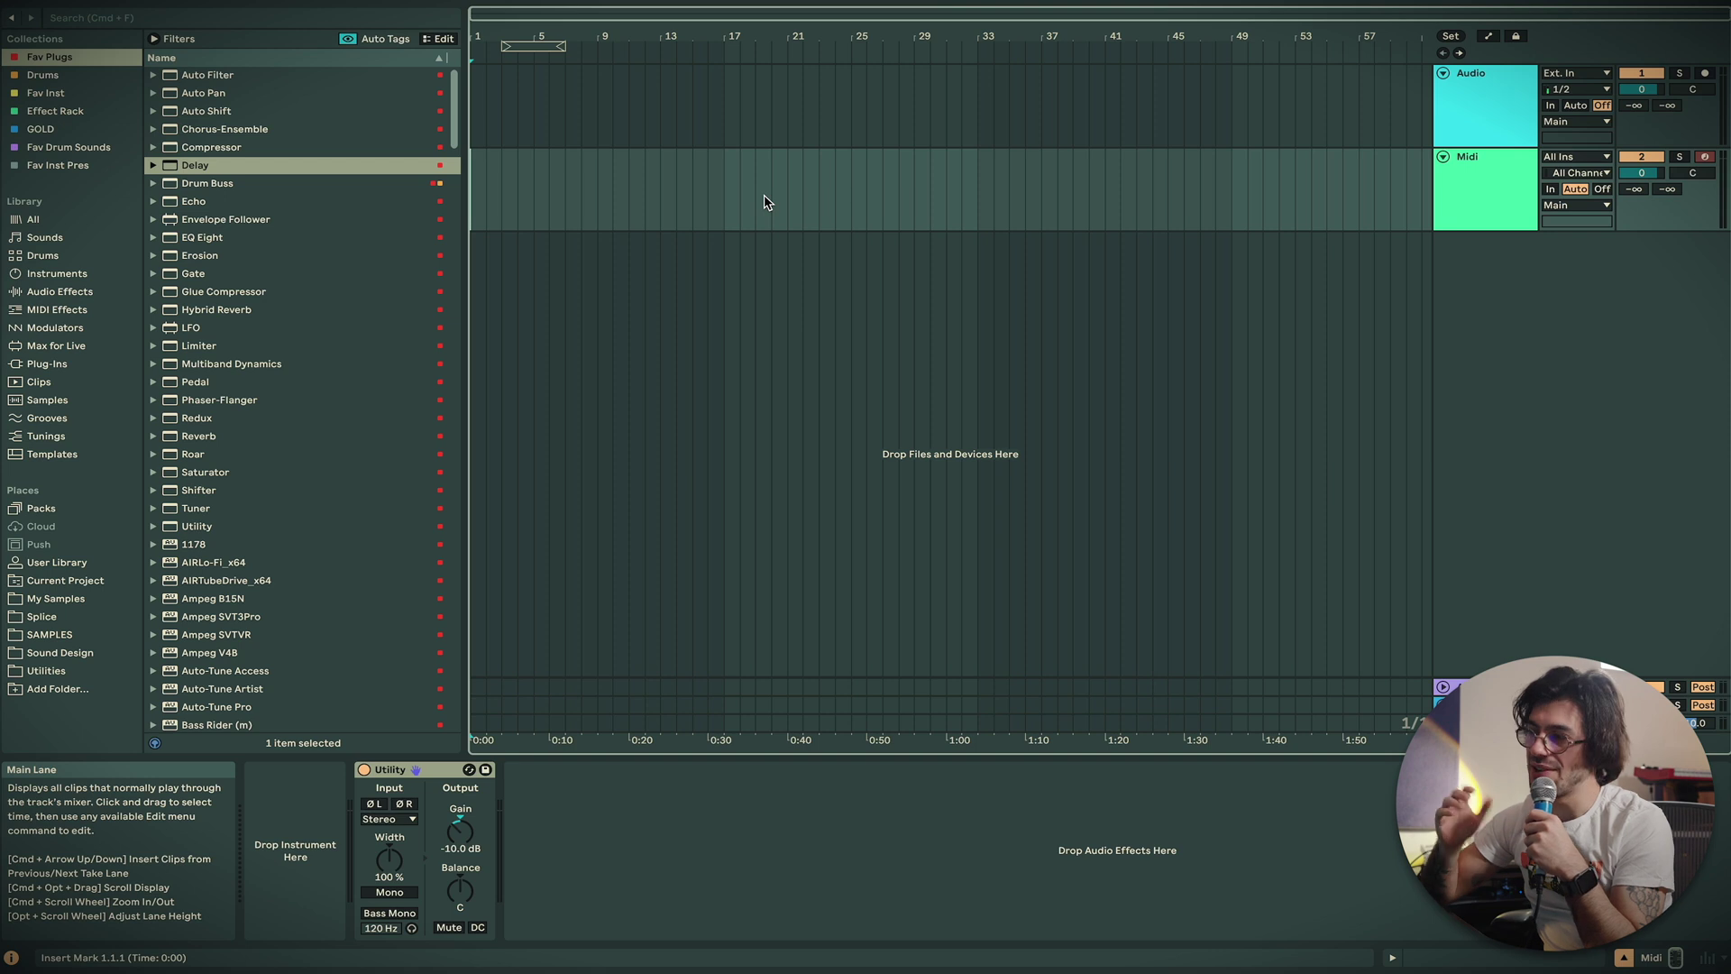
# Insert an empty MIDI clip on the Midi track from bar 17 to bar 33 and enlarge its note editor
pyautogui.moveTo(728, 186); pyautogui.dragTo(973, 162)
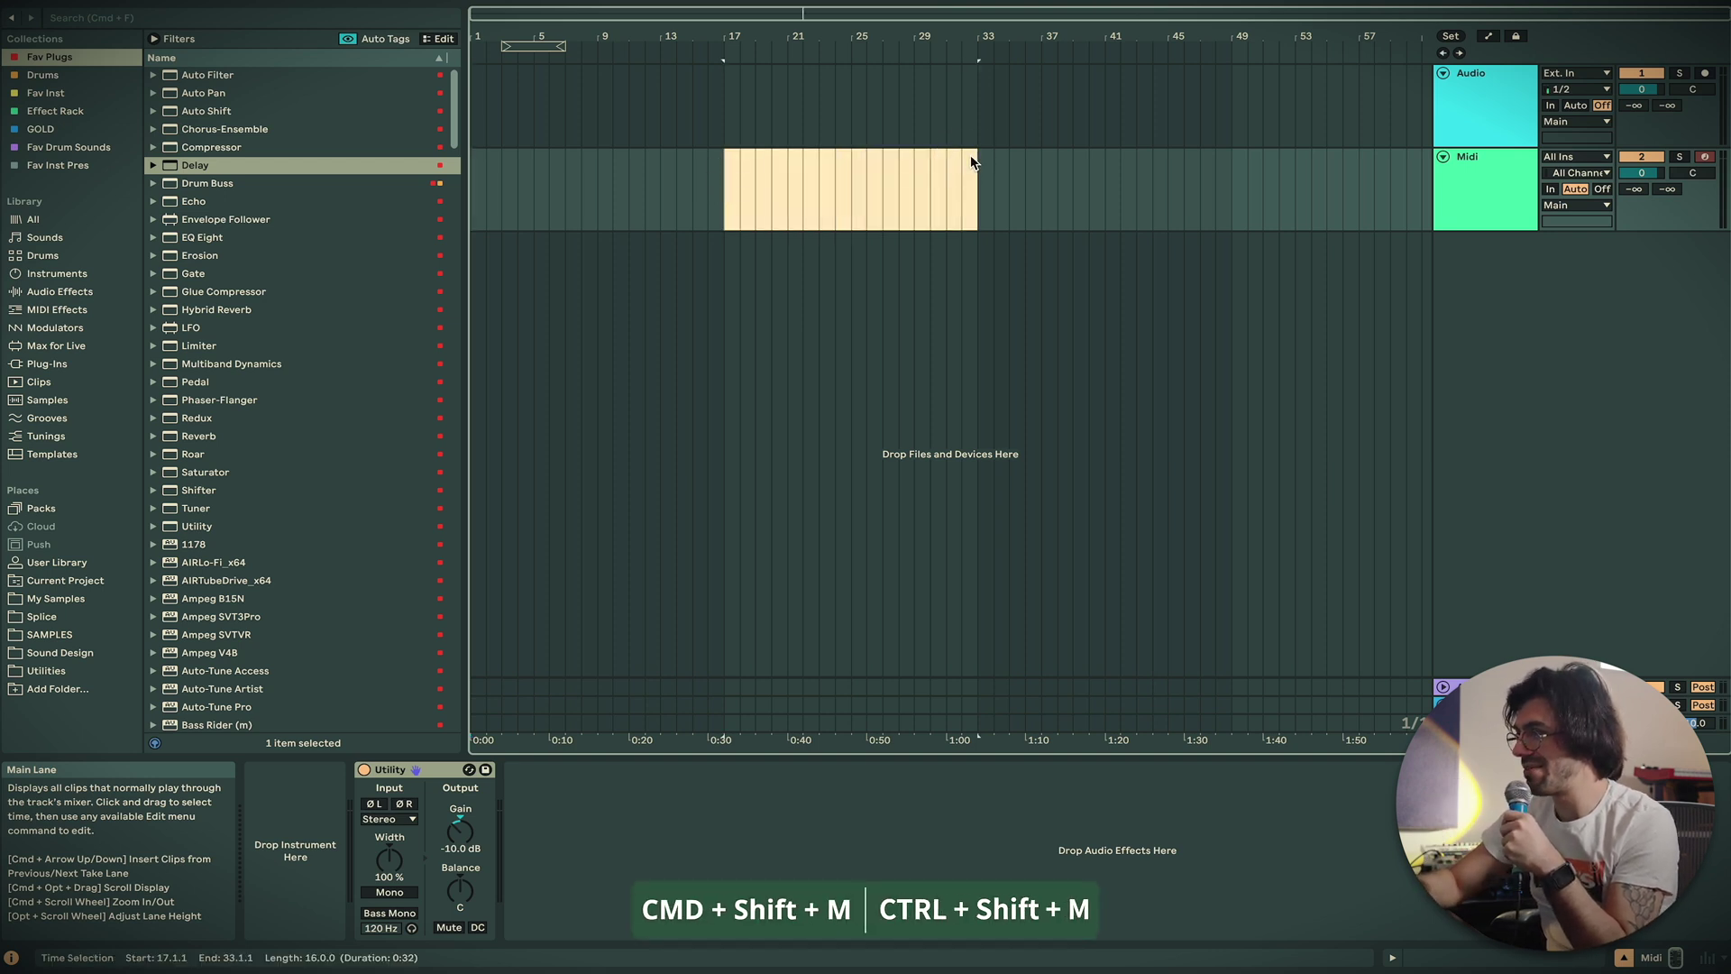
pyautogui.hotkey('ctrl', 'shift', 'm')
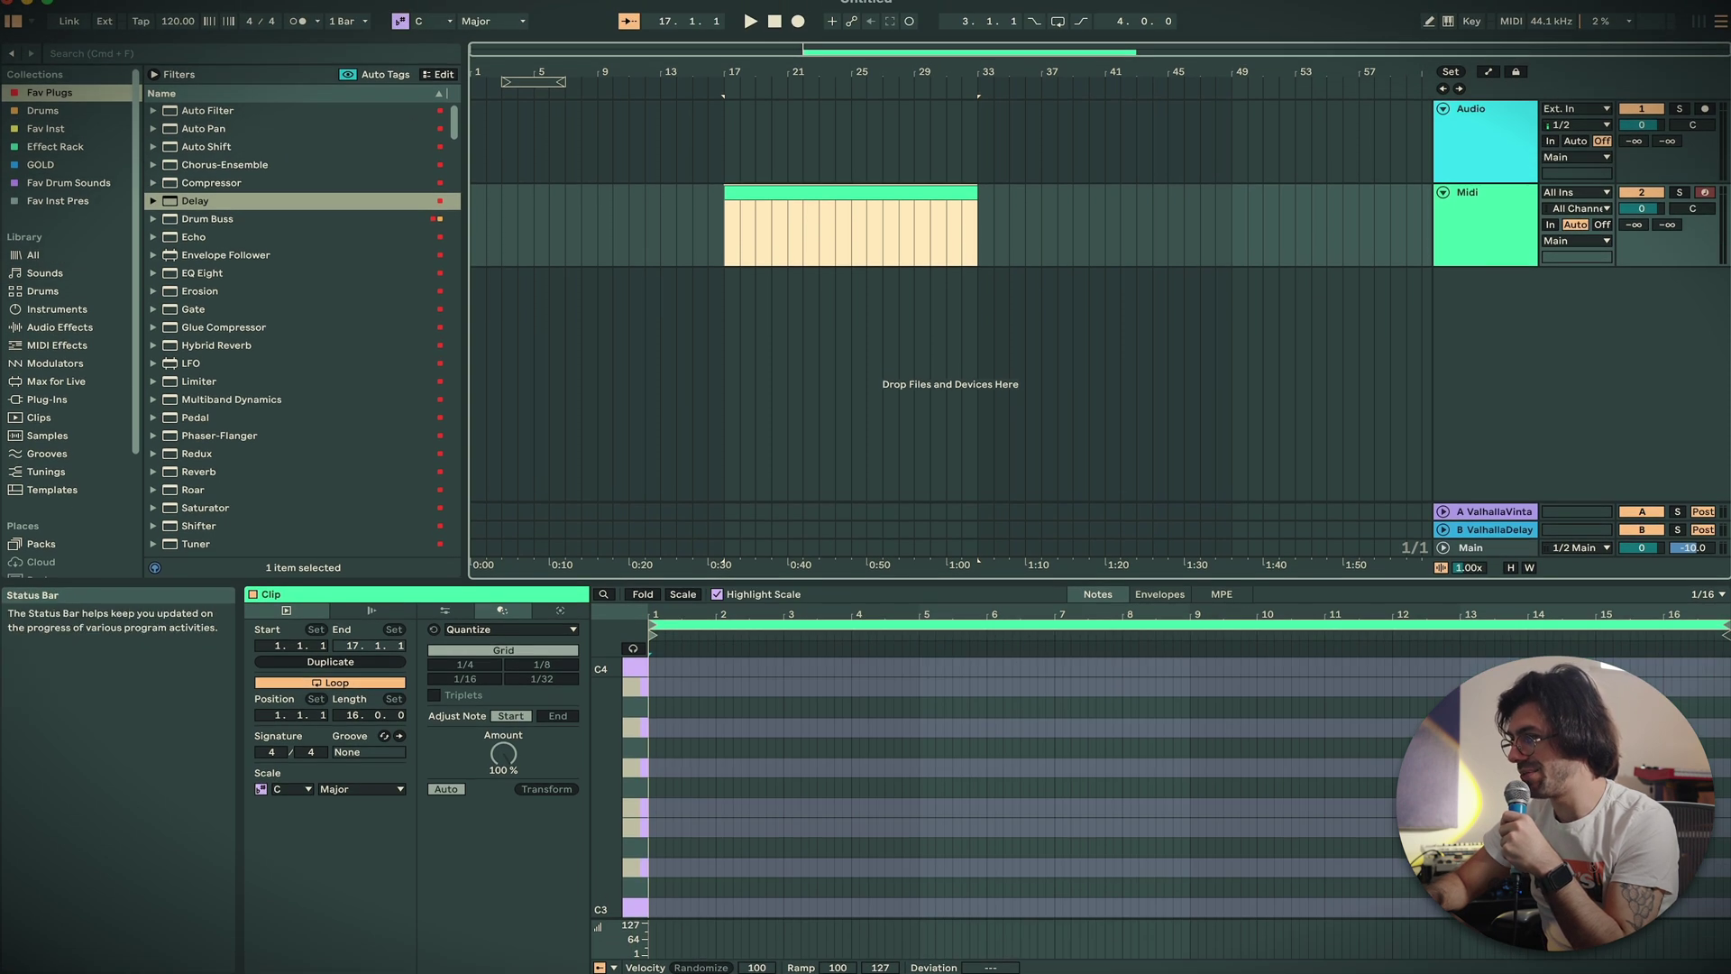
pyautogui.moveTo(699, 582); pyautogui.dragTo(701, 399)
pyautogui.scroll(2, 719, 633)
pyautogui.scroll(2, 719, 632)
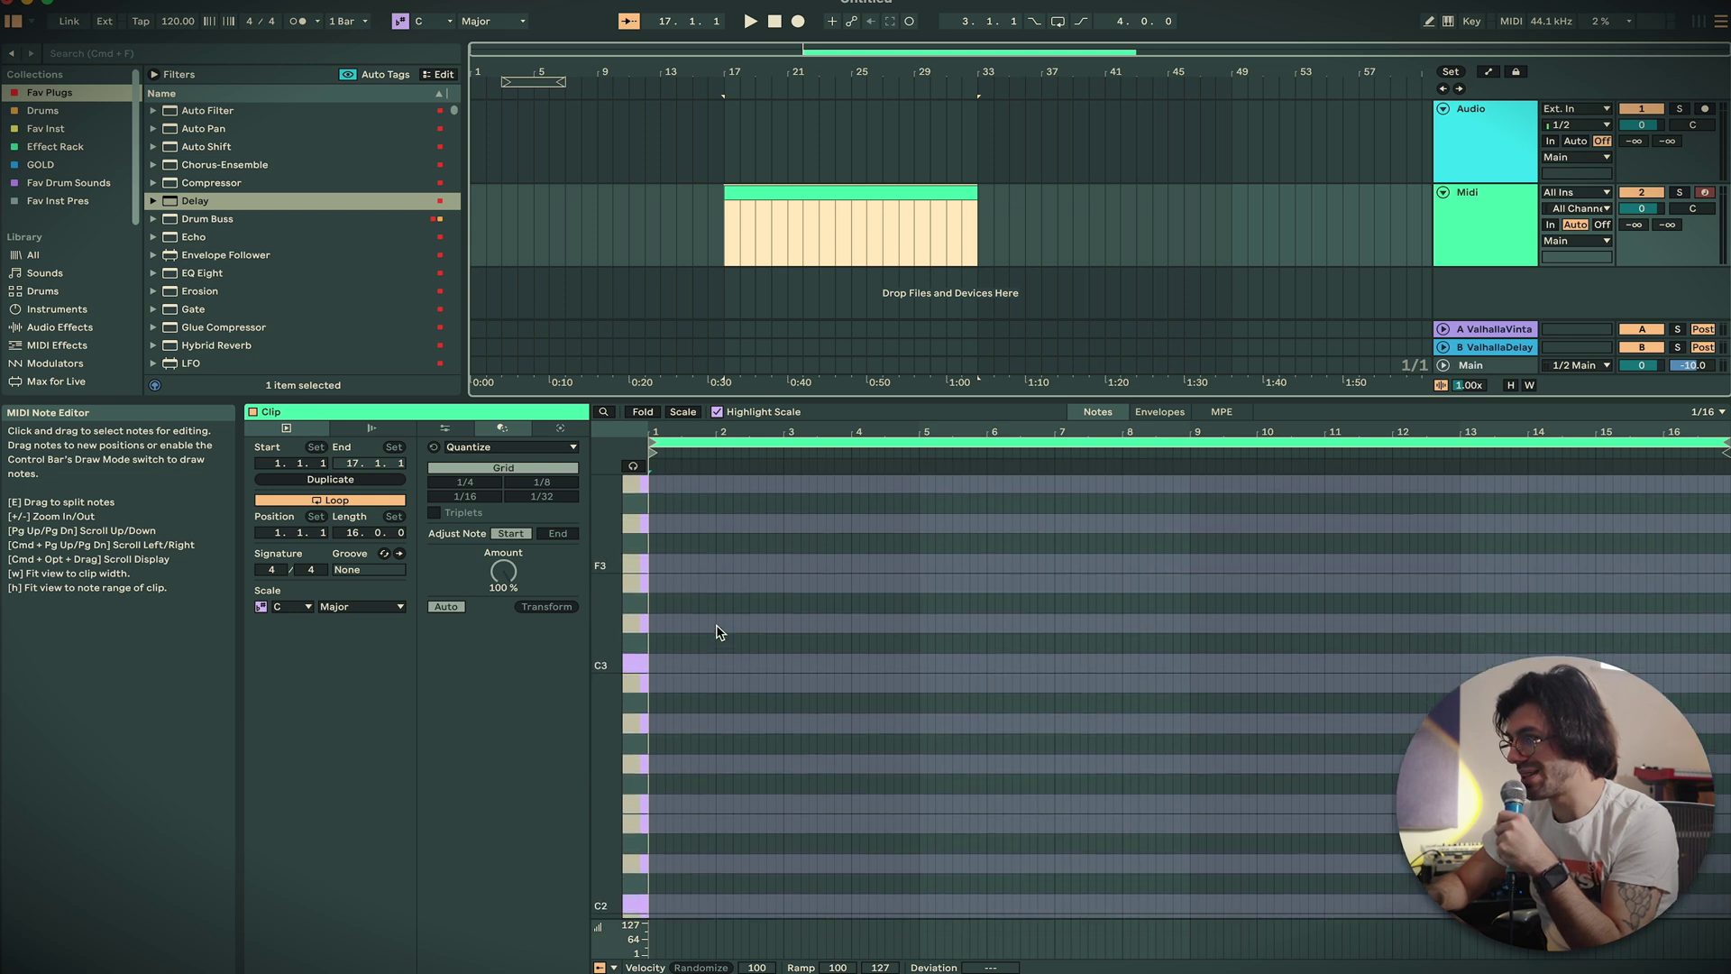
# Set the scale to F Minor
pyautogui.click(440, 27)
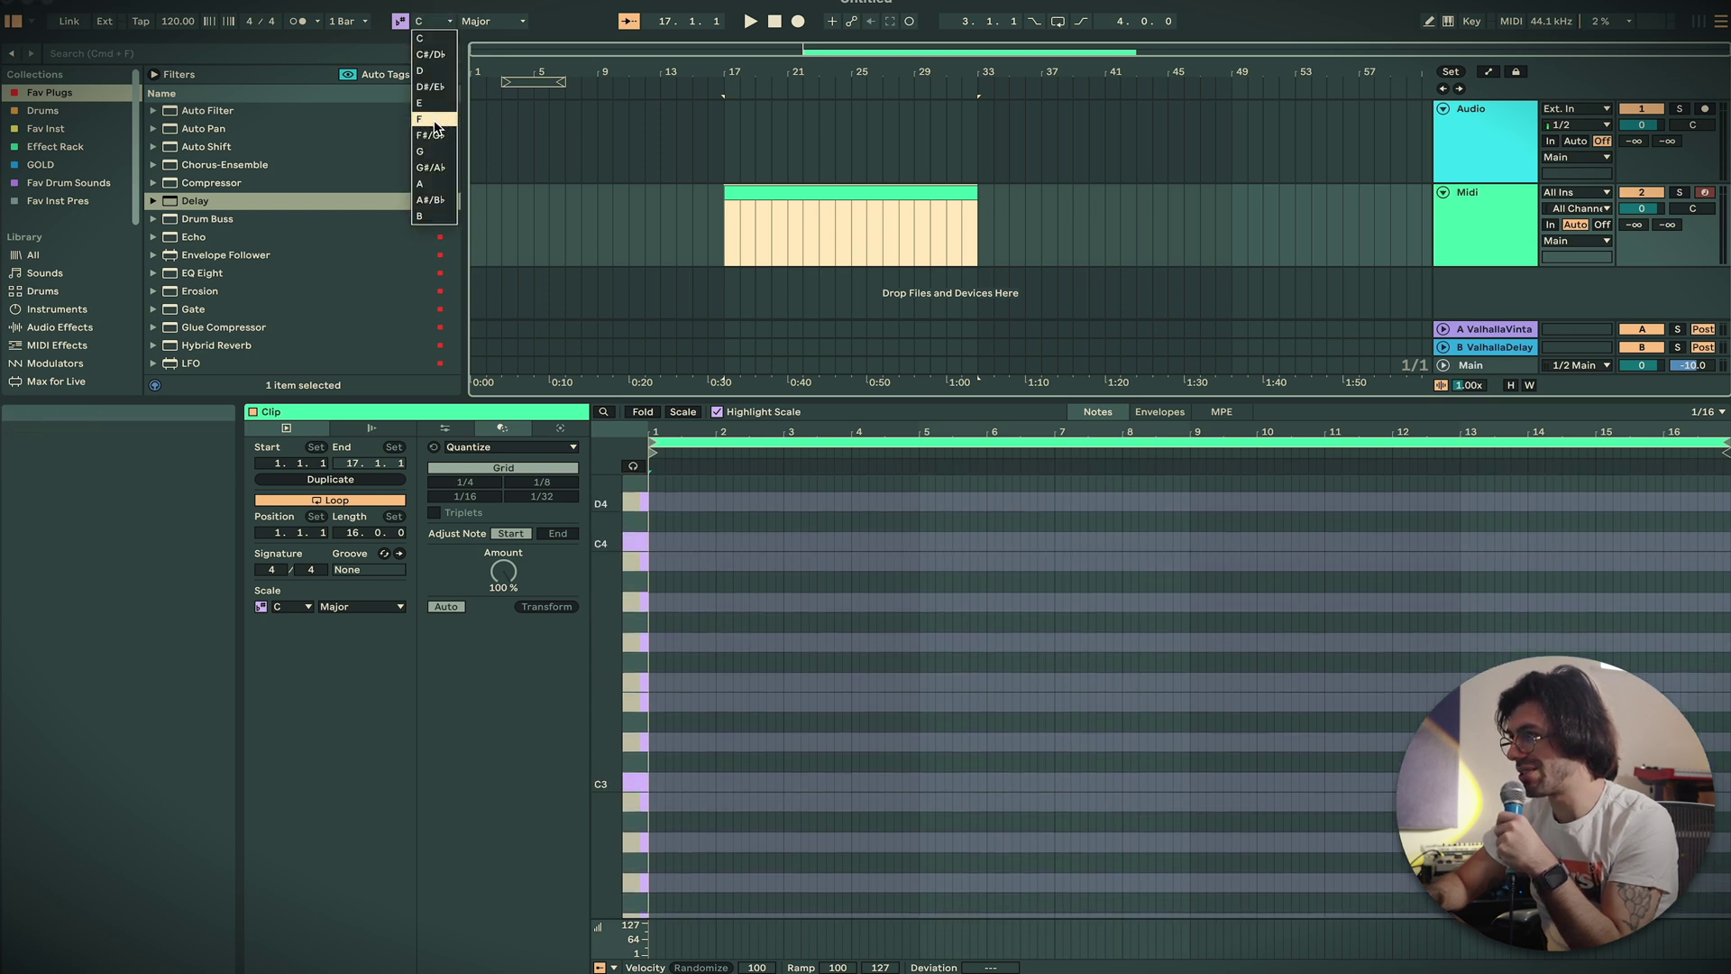
pyautogui.click(442, 120)
pyautogui.click(486, 22)
pyautogui.click(478, 54)
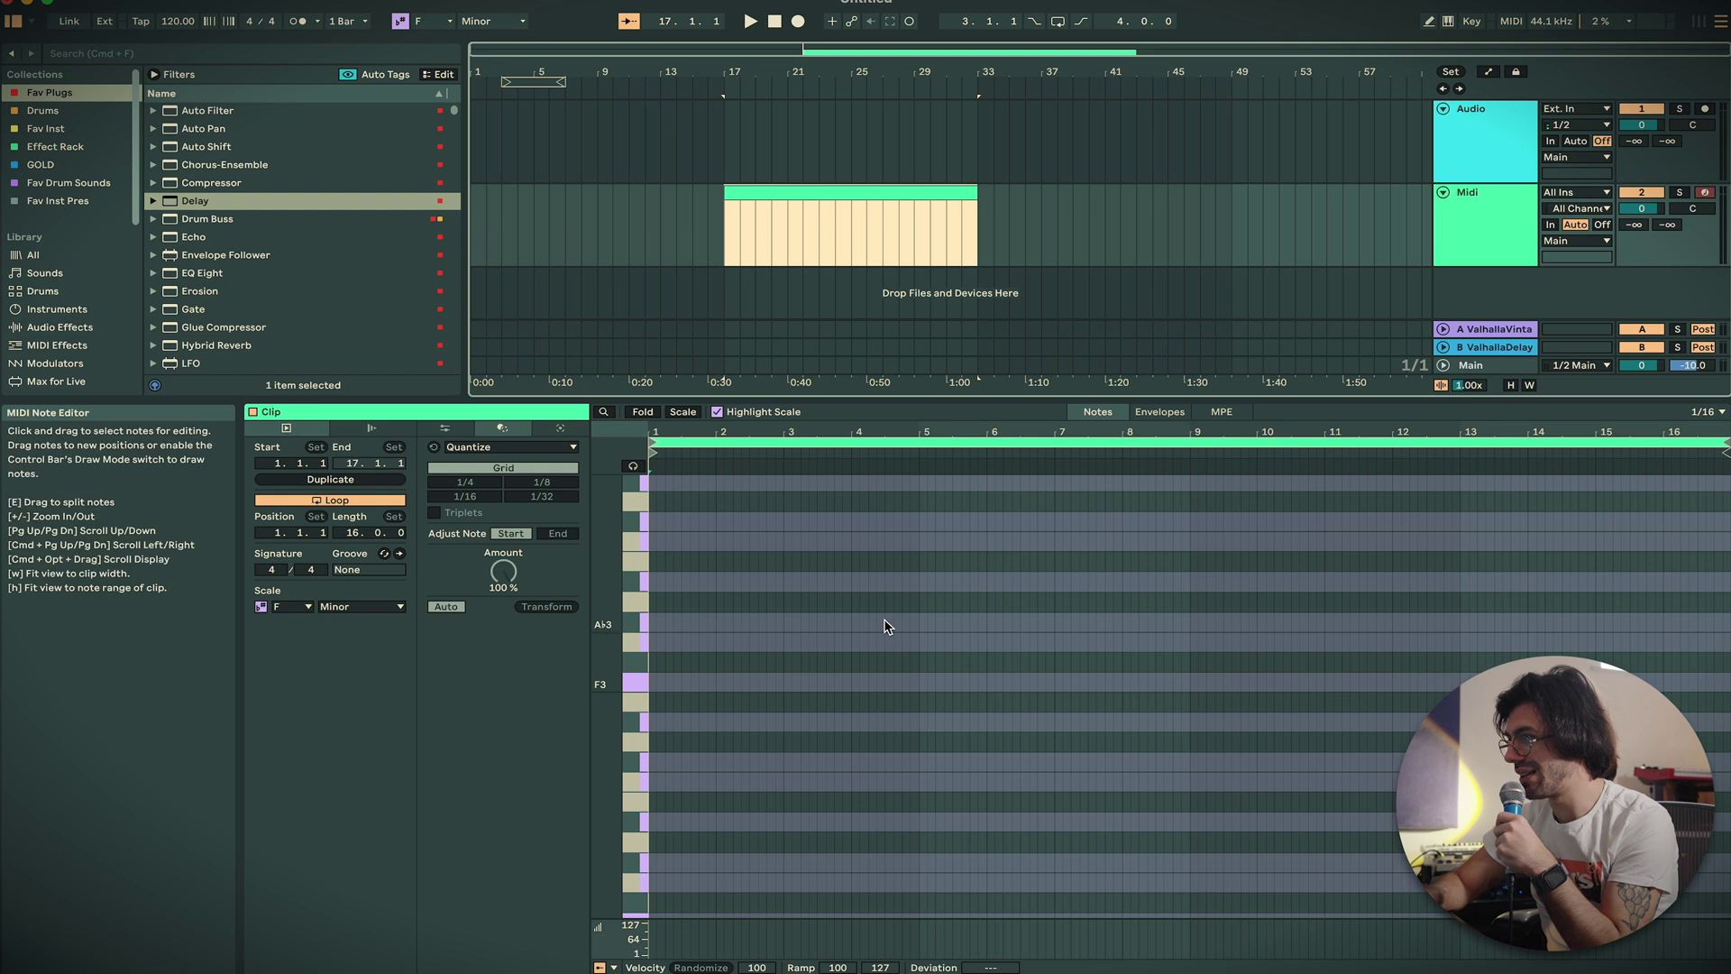
# Add a few single notes in the MIDI clip and draw a freehand curve of short 1/16 notes over about nine bars
pyautogui.scroll(-2, 798, 728)
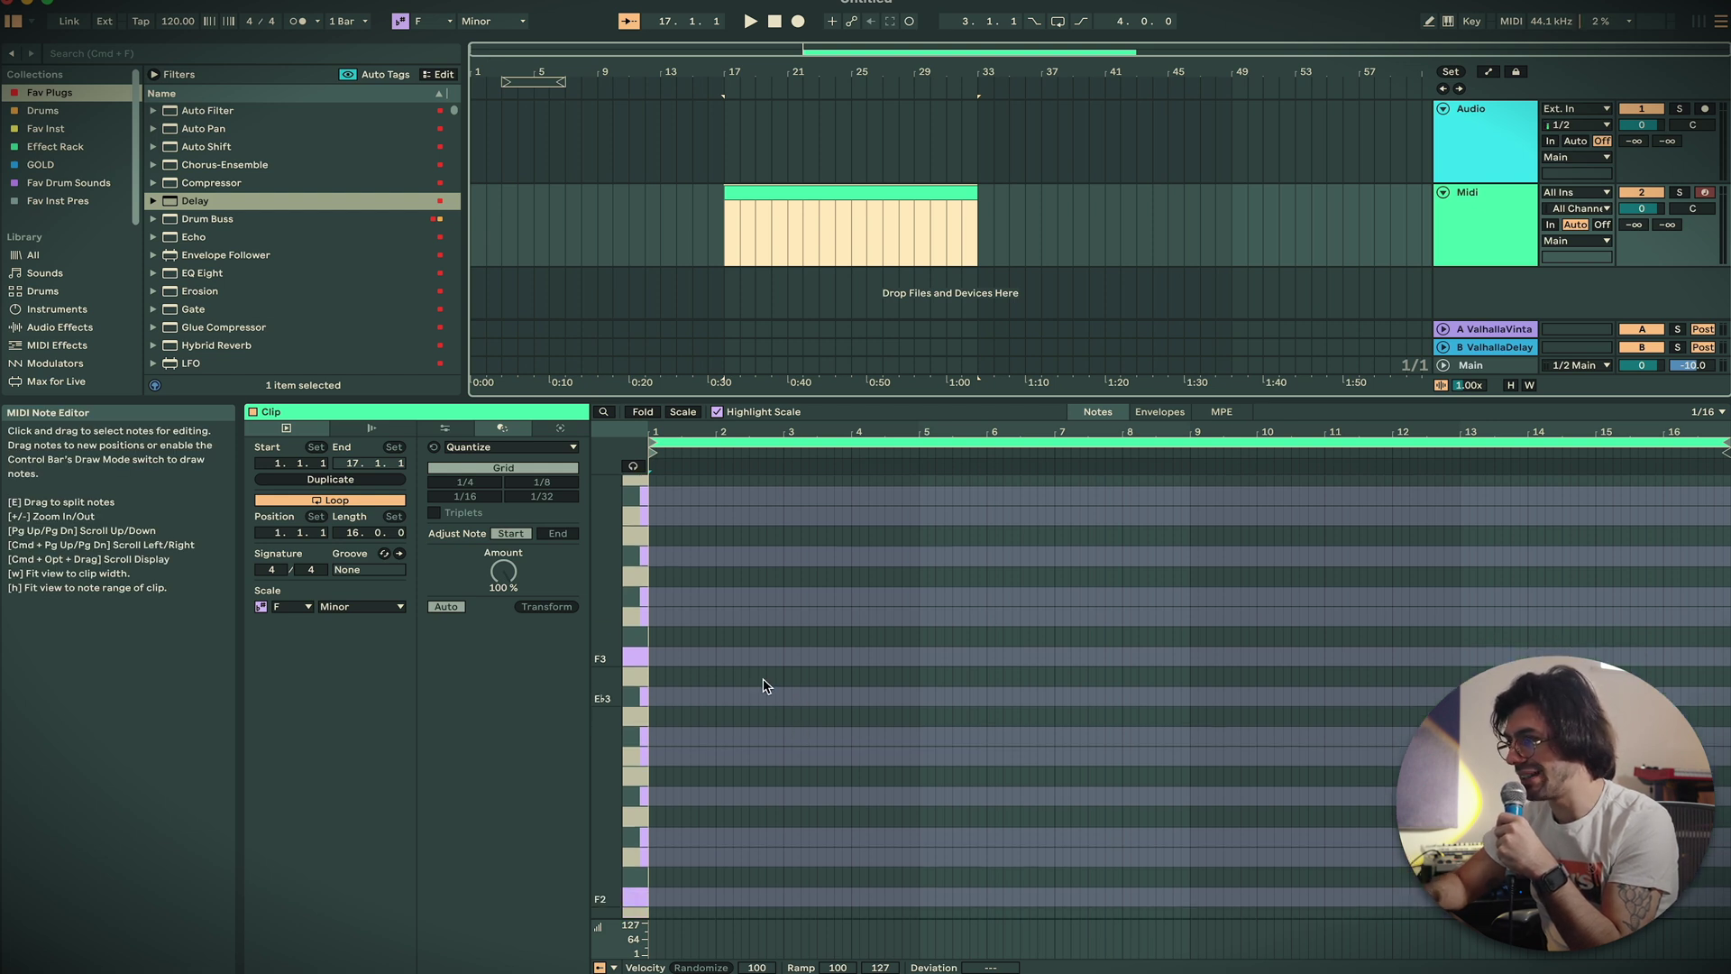
pyautogui.doubleClick(658, 617)
pyautogui.click(738, 591)
pyautogui.doubleClick(738, 594)
pyautogui.doubleClick(781, 656)
pyautogui.doubleClick(882, 575)
pyautogui.press('b')
pyautogui.moveTo(925, 505)
pyautogui.mouseDown()
pyautogui.moveTo(1147, 714)
pyautogui.moveTo(1267, 610)
pyautogui.moveTo(695, 688)
pyautogui.mouseUp()
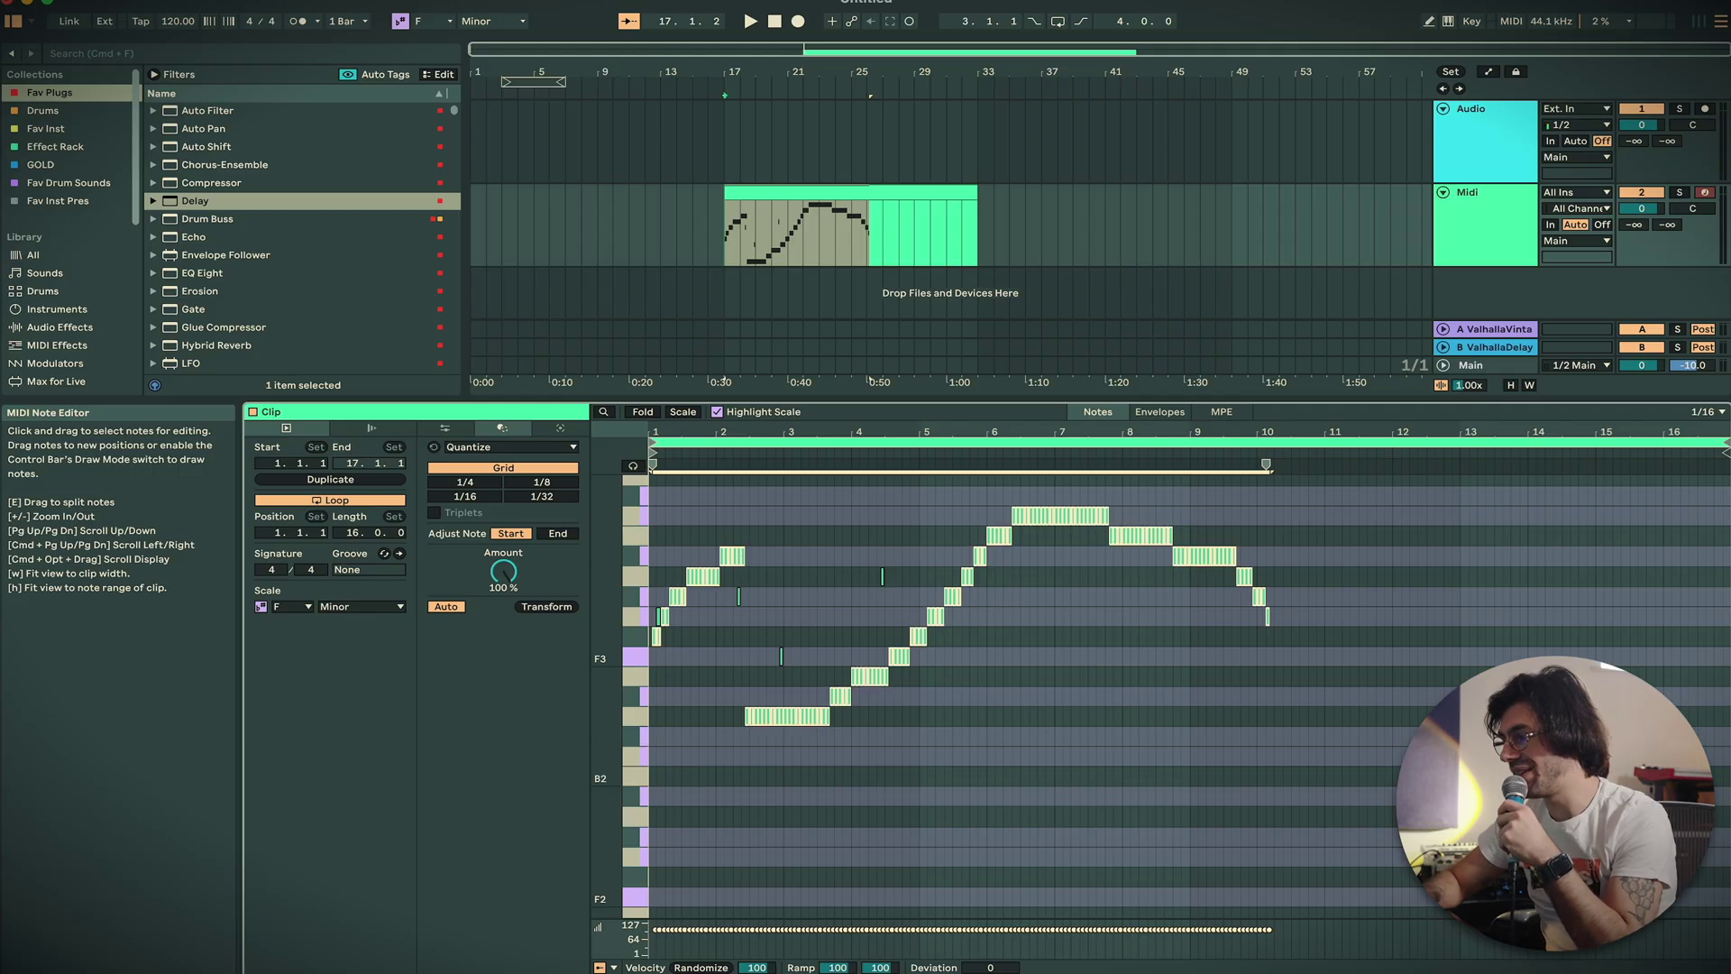
# Select all notes in the clip and apply the Strum transformation to them
pyautogui.moveTo(1437, 830); pyautogui.dragTo(577, 503)
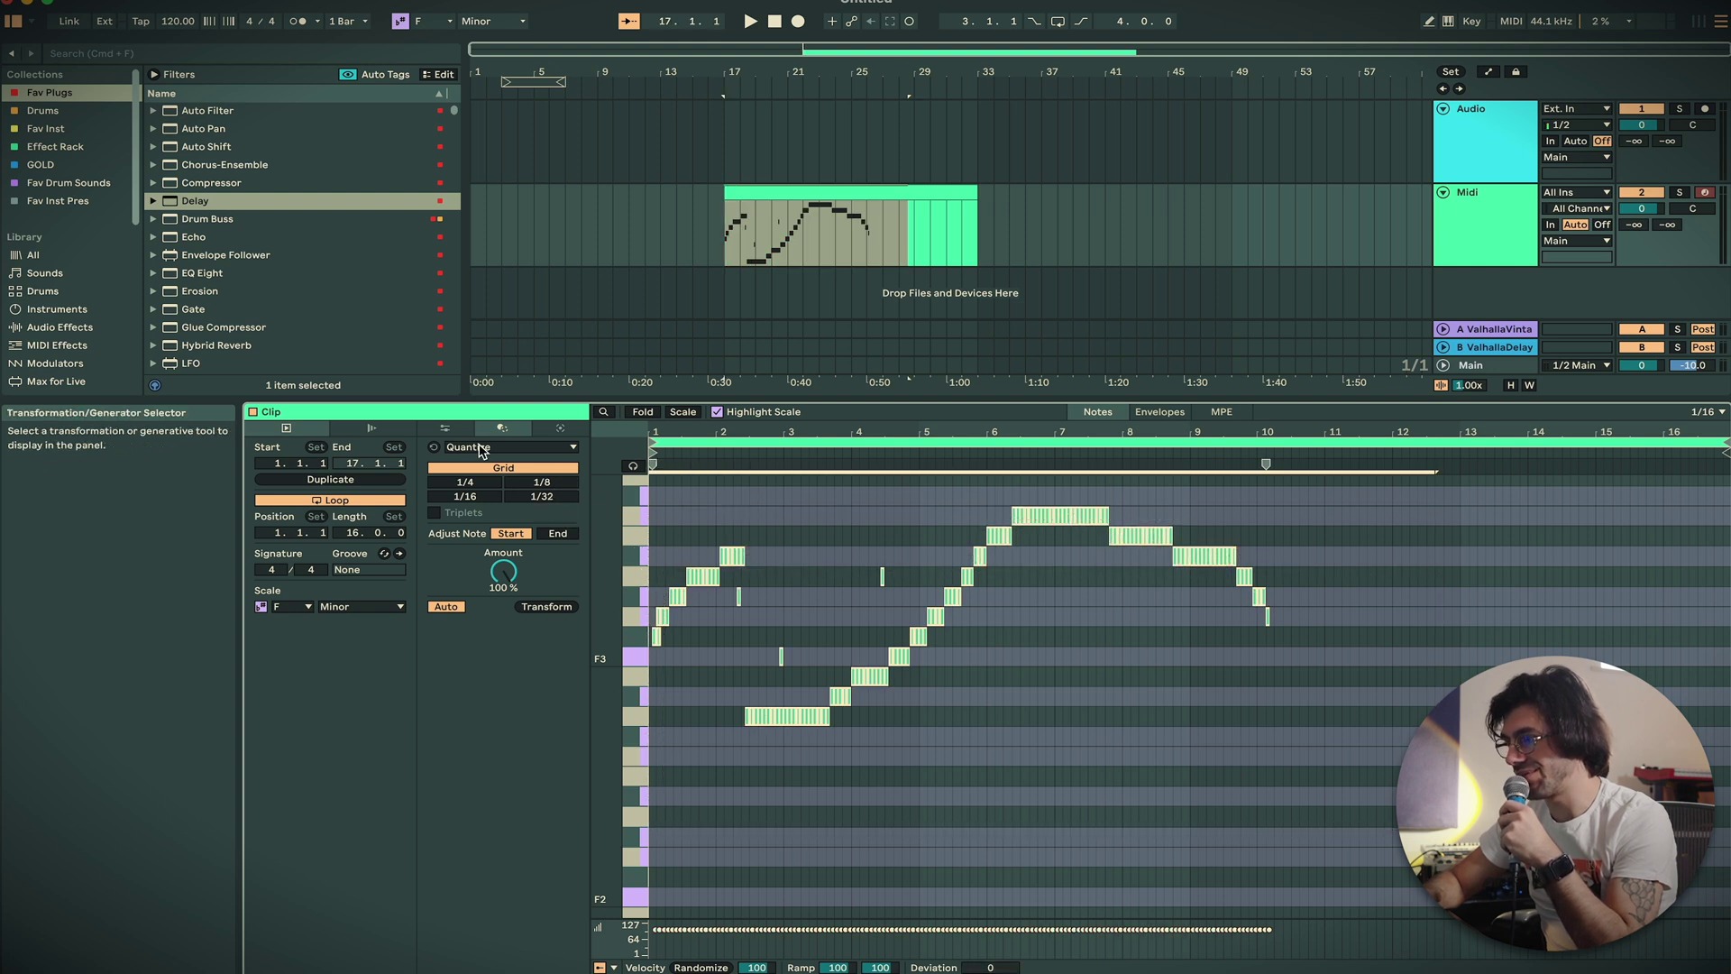
pyautogui.click(489, 448)
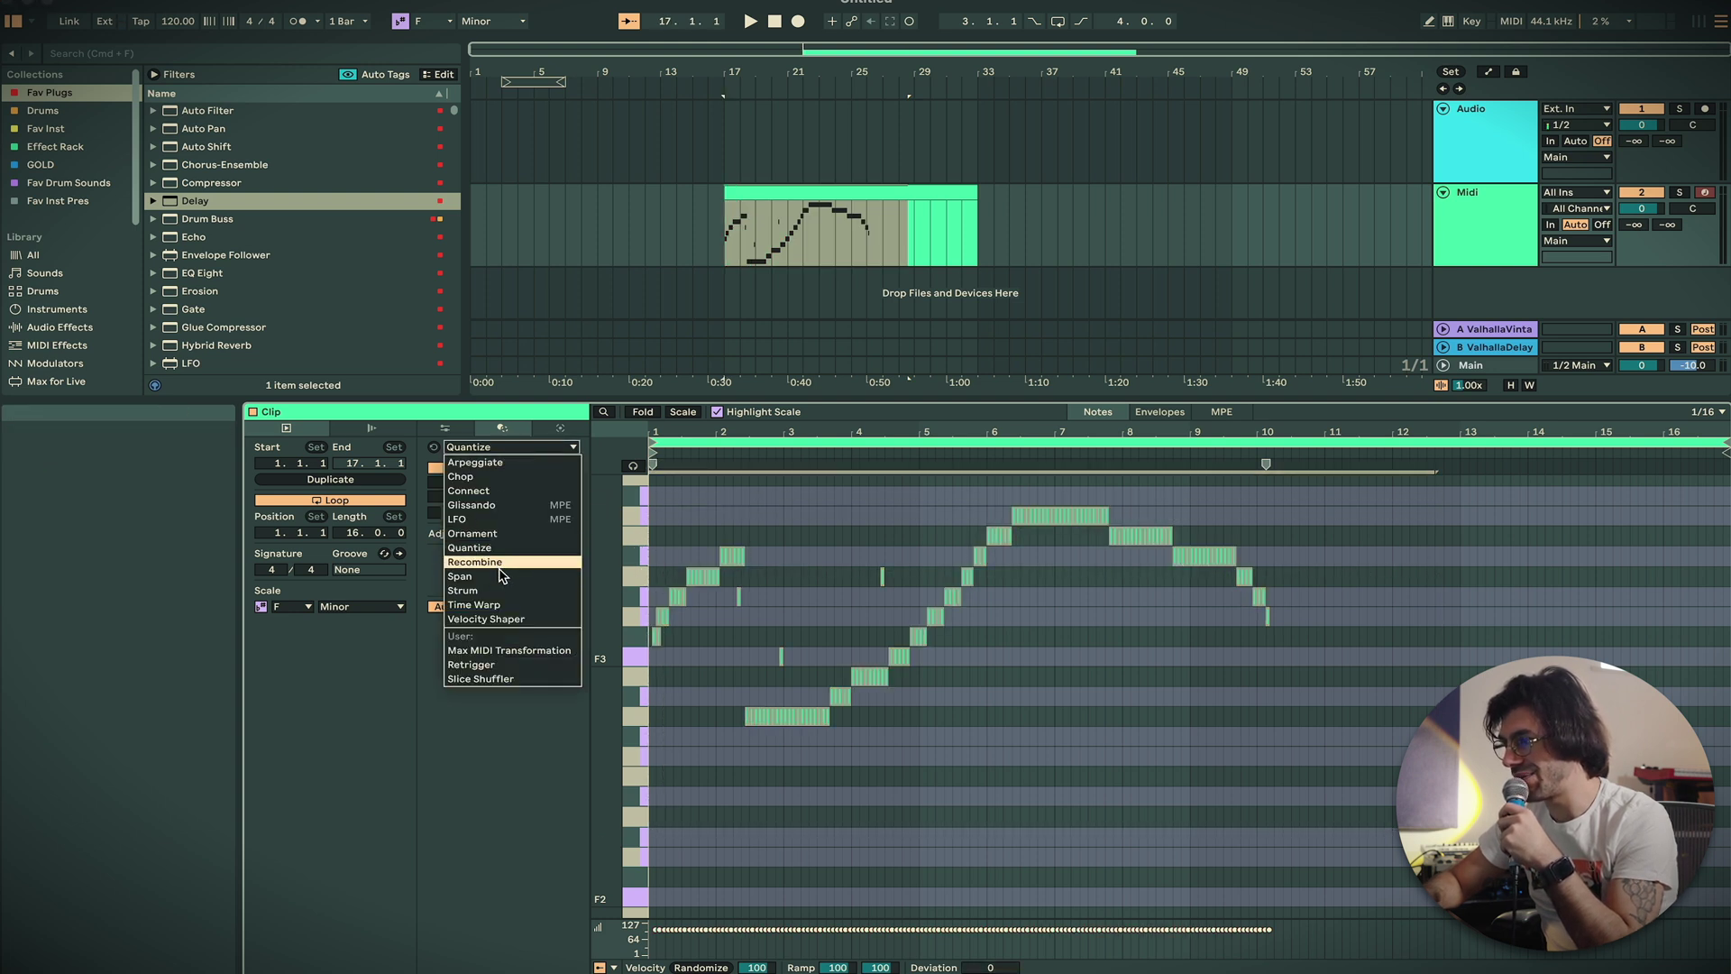
pyautogui.click(496, 590)
pyautogui.moveTo(502, 570)
pyautogui.mouseDown()
pyautogui.moveTo(536, 570)
pyautogui.moveTo(490, 569)
pyautogui.mouseUp()
# Arpeggiate the selected notes with style Up, distance +2 sd, 10 steps, rate 1/128 and gate 37 %
pyautogui.click(502, 449)
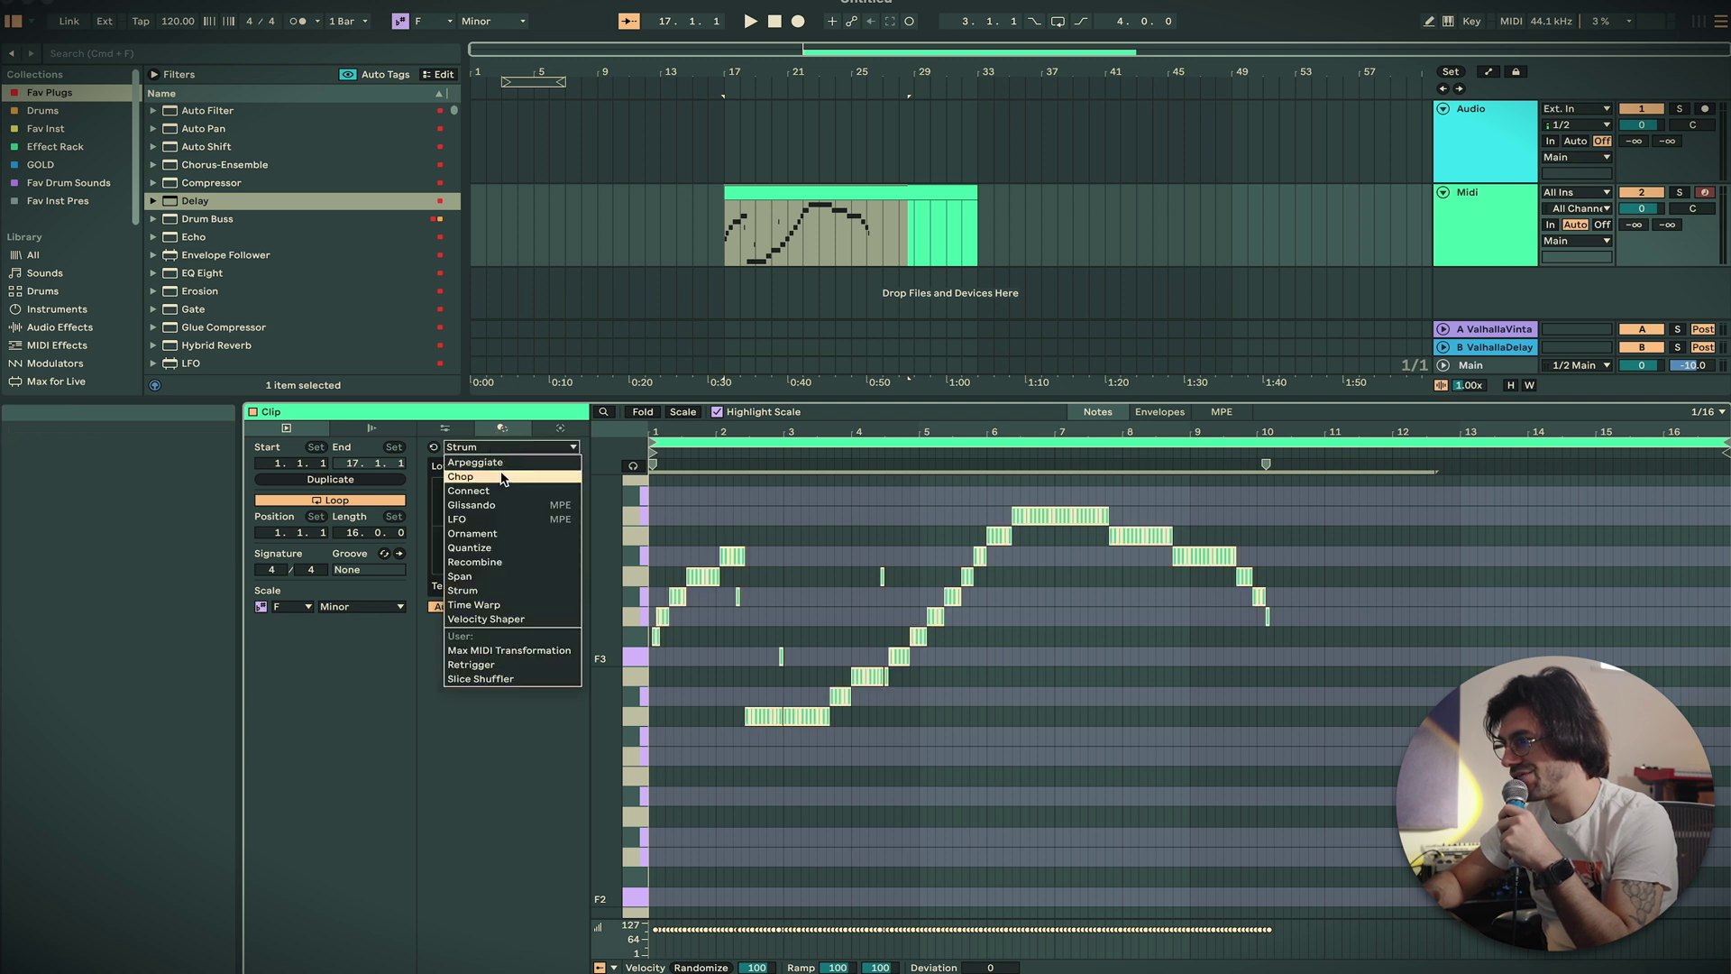
pyautogui.click(501, 464)
pyautogui.moveTo(541, 495)
pyautogui.mouseDown()
pyautogui.moveTo(541, 473)
pyautogui.moveTo(541, 489)
pyautogui.mouseUp()
pyautogui.moveTo(466, 561); pyautogui.dragTo(539, 602)
pyautogui.click(465, 511)
pyautogui.moveTo(465, 510); pyautogui.dragTo(465, 487)
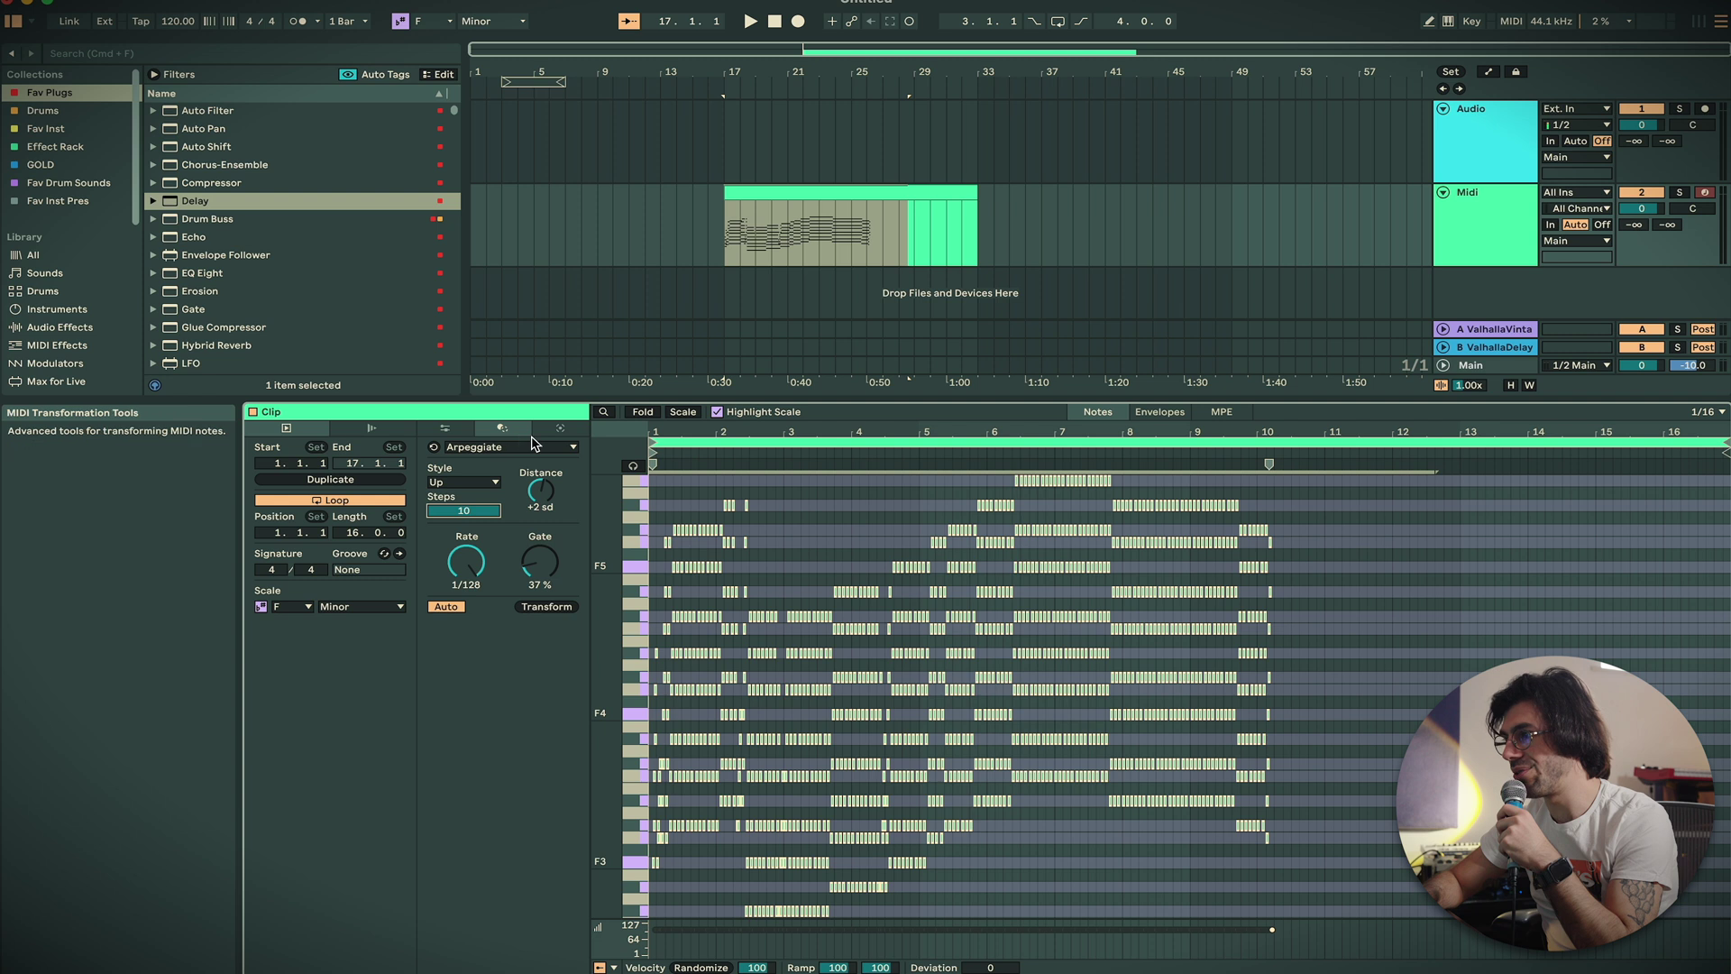
# Apply the Chop transformation to the selected notes and increase its number of parts
pyautogui.click(500, 447)
pyautogui.click(462, 476)
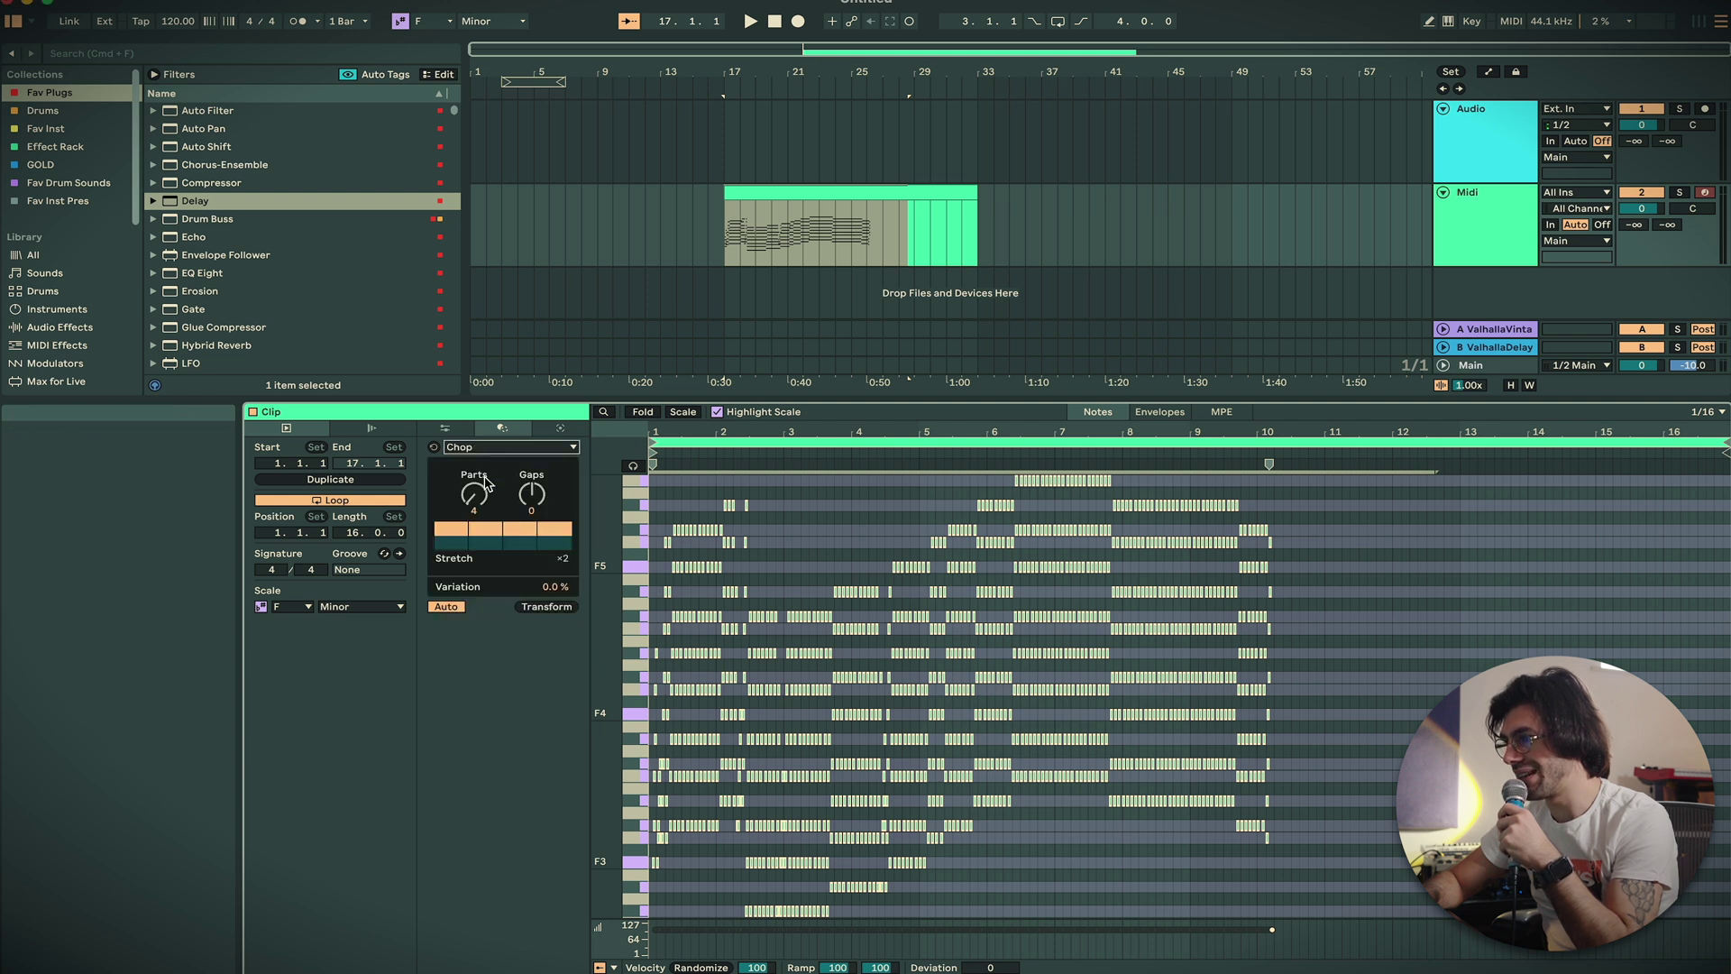
pyautogui.moveTo(473, 494); pyautogui.dragTo(474, 473)
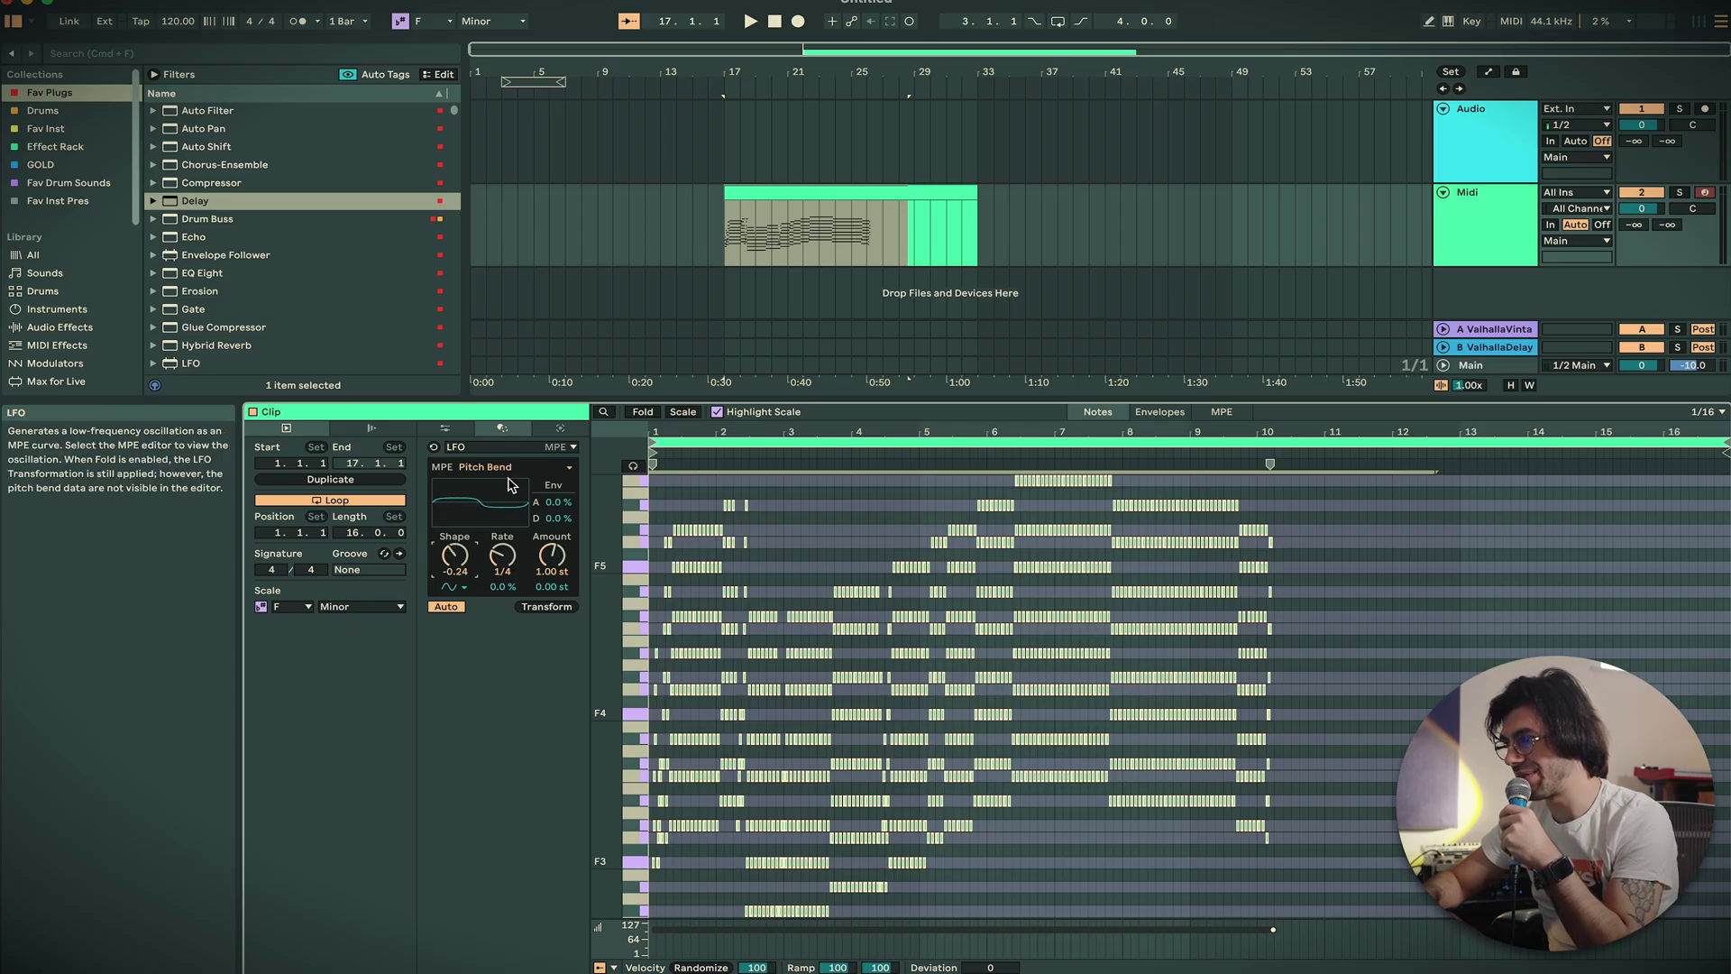
# Quantize the start of the selected notes to a 1/16 grid and adjust the quantize amount
pyautogui.click(515, 446)
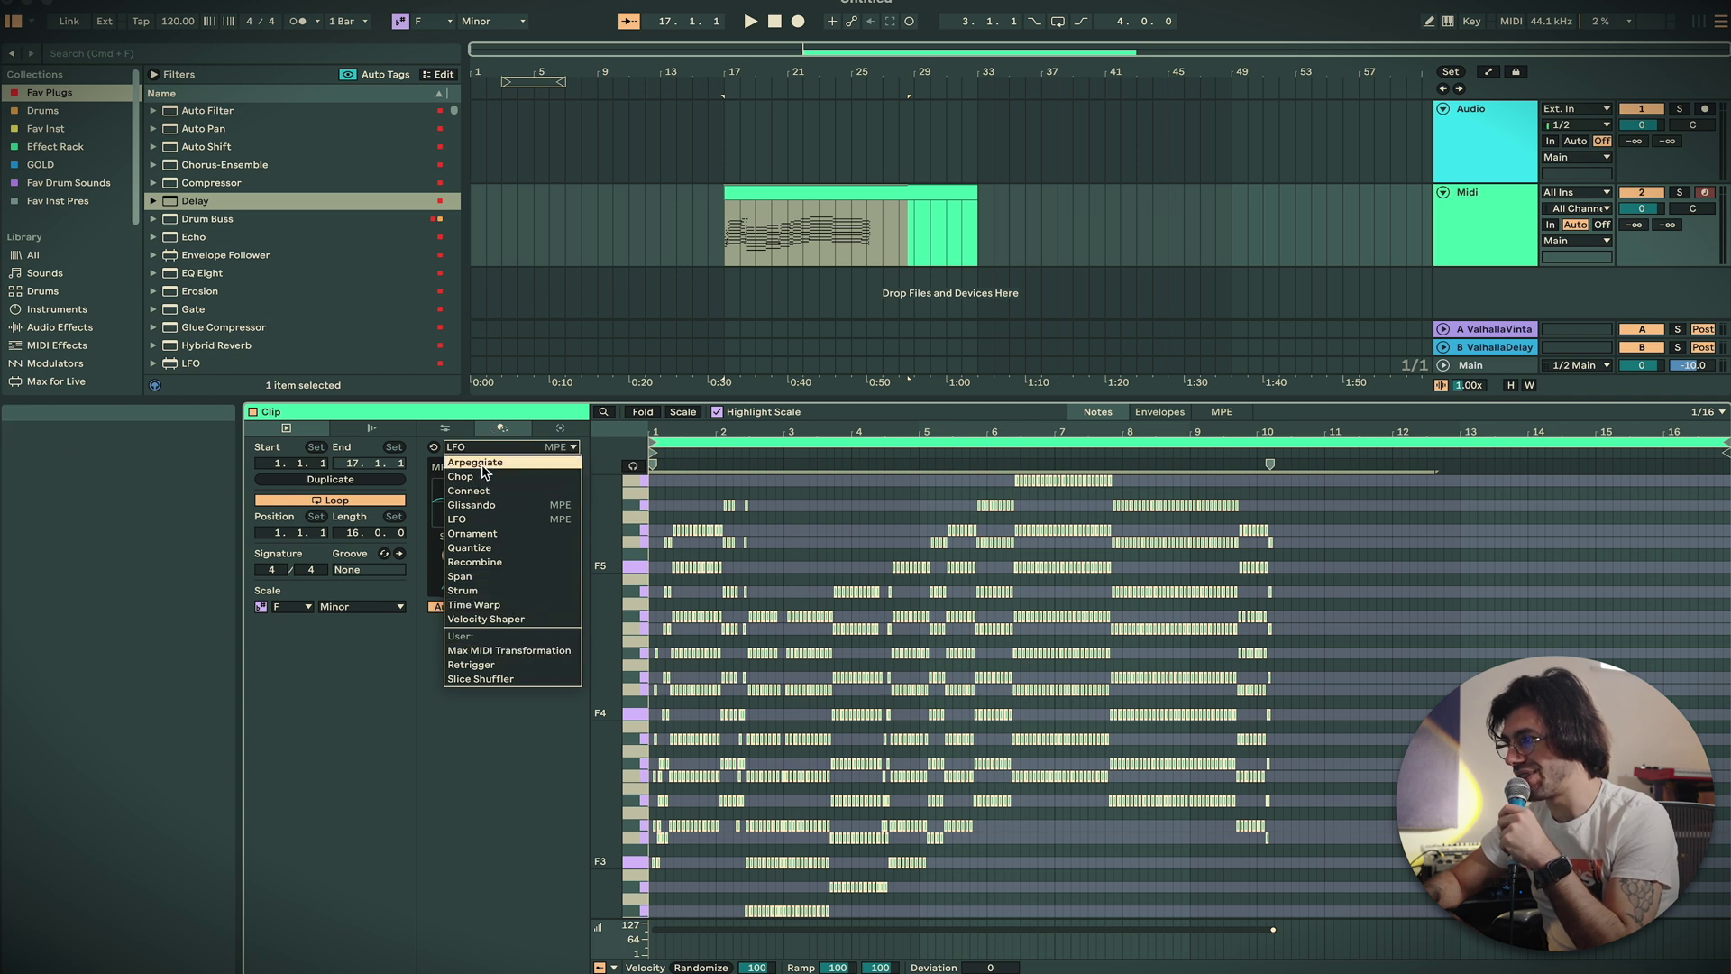
pyautogui.click(501, 547)
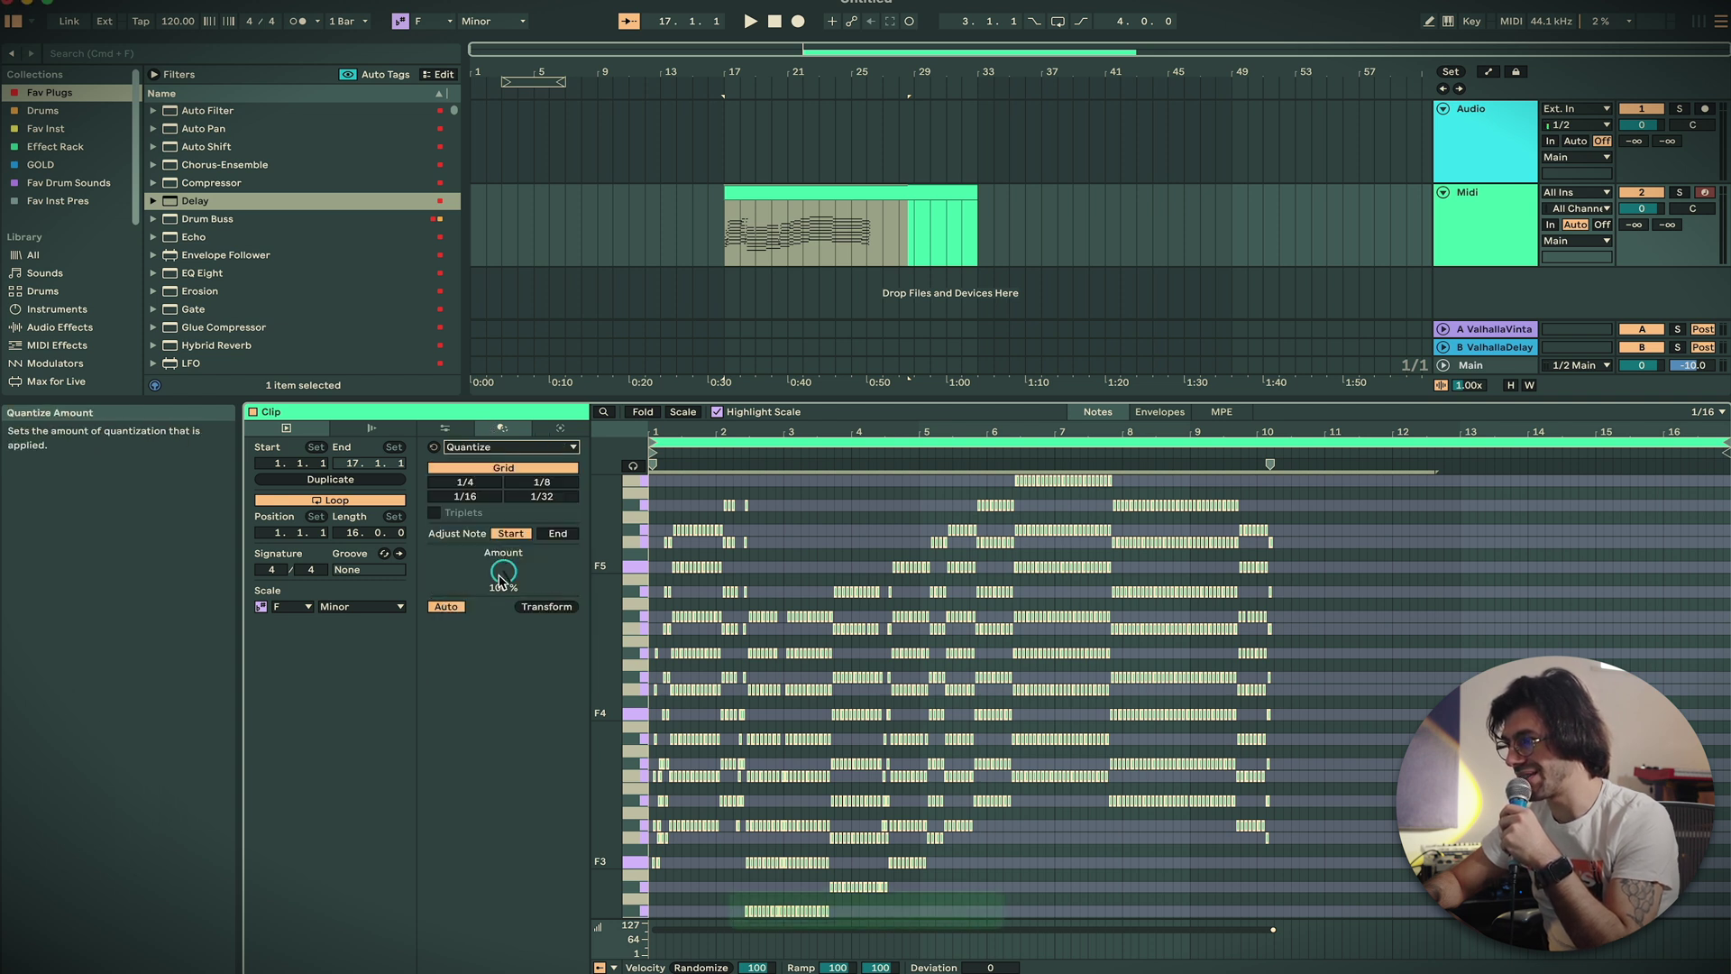
pyautogui.press('shift+super+u')
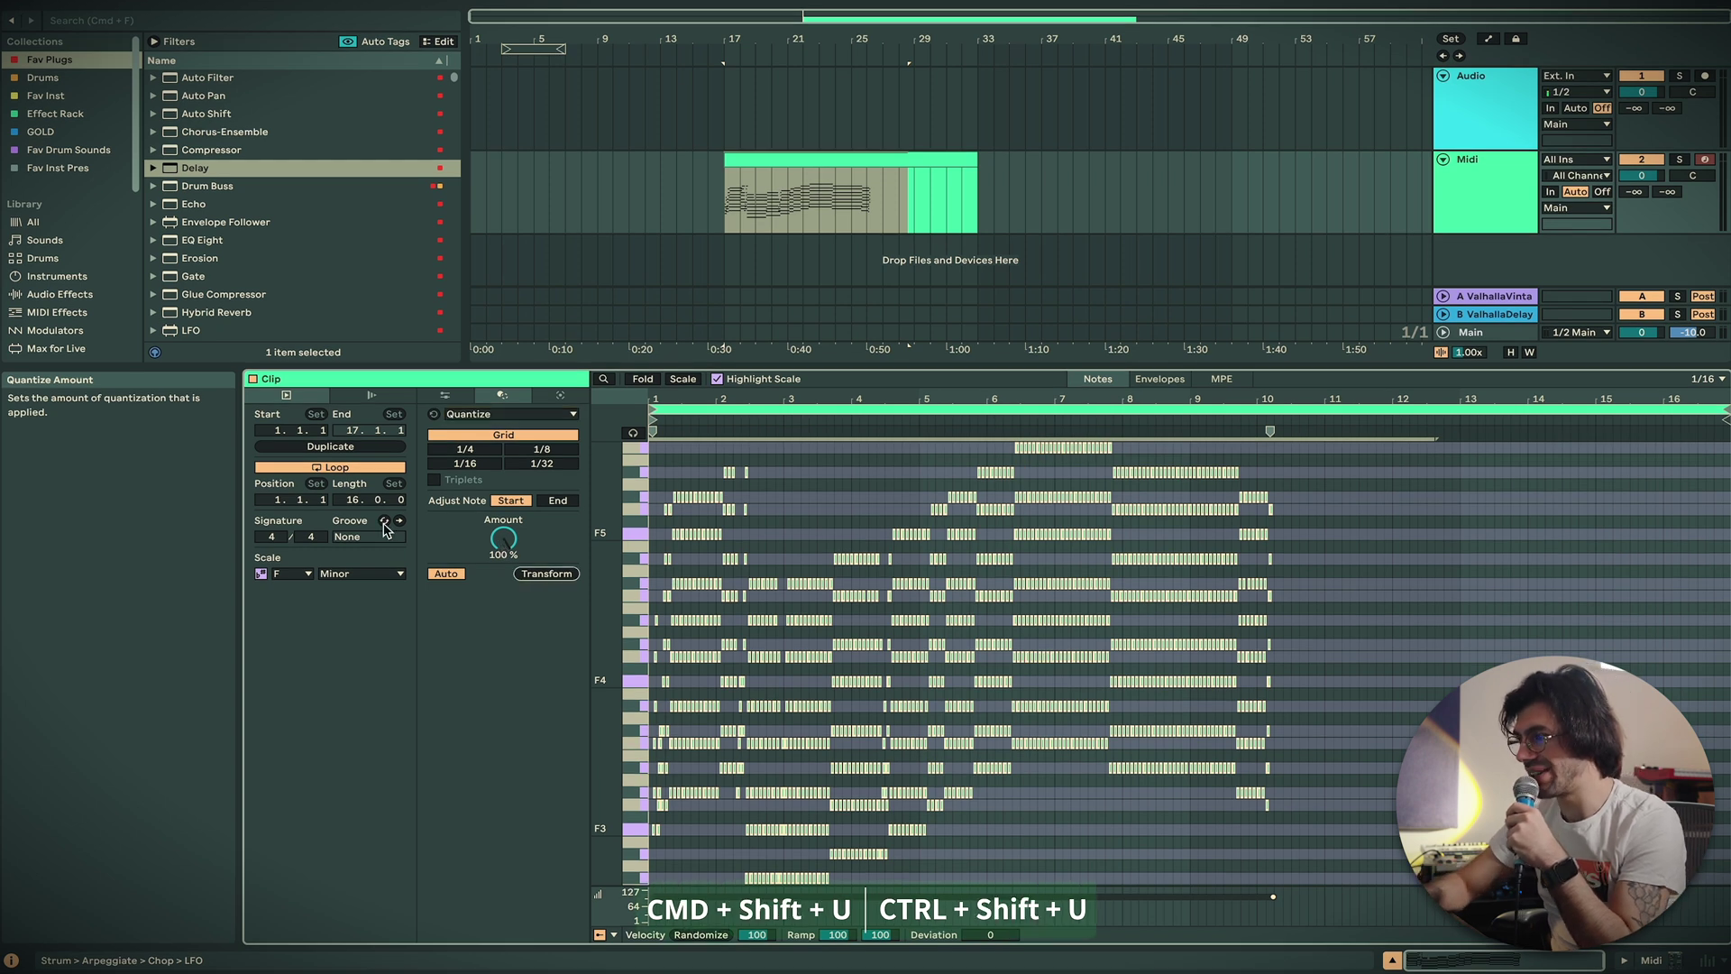
pyautogui.click(468, 464)
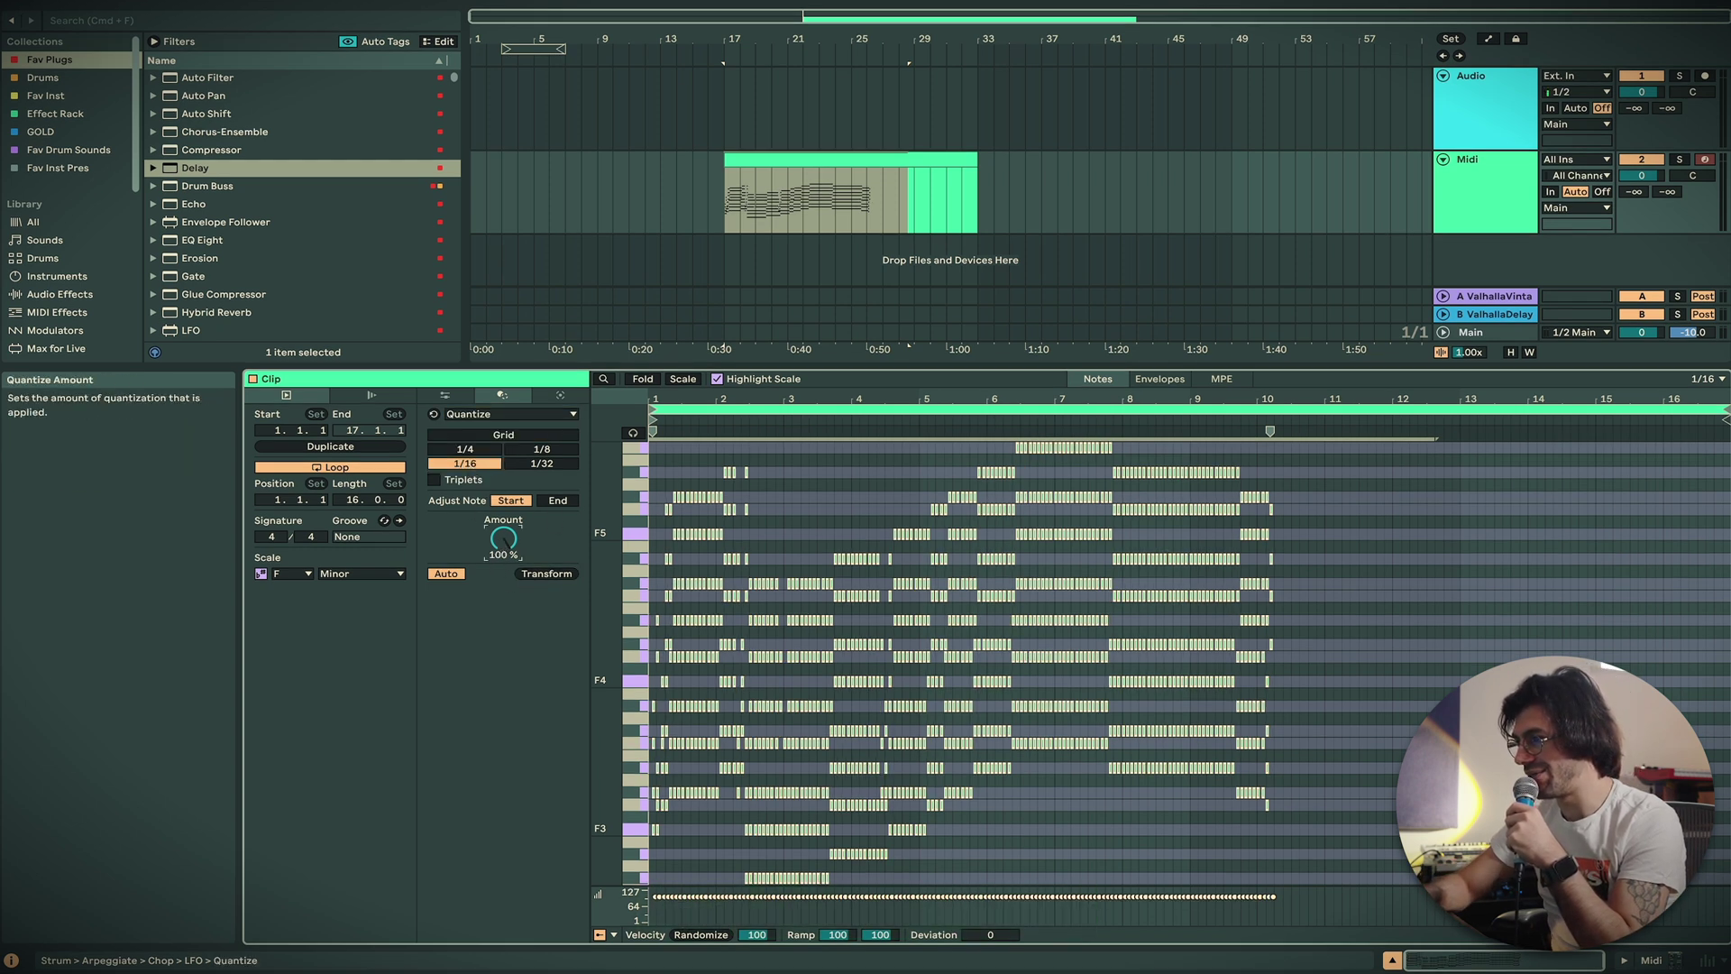
pyautogui.moveTo(503, 539); pyautogui.dragTo(503, 543)
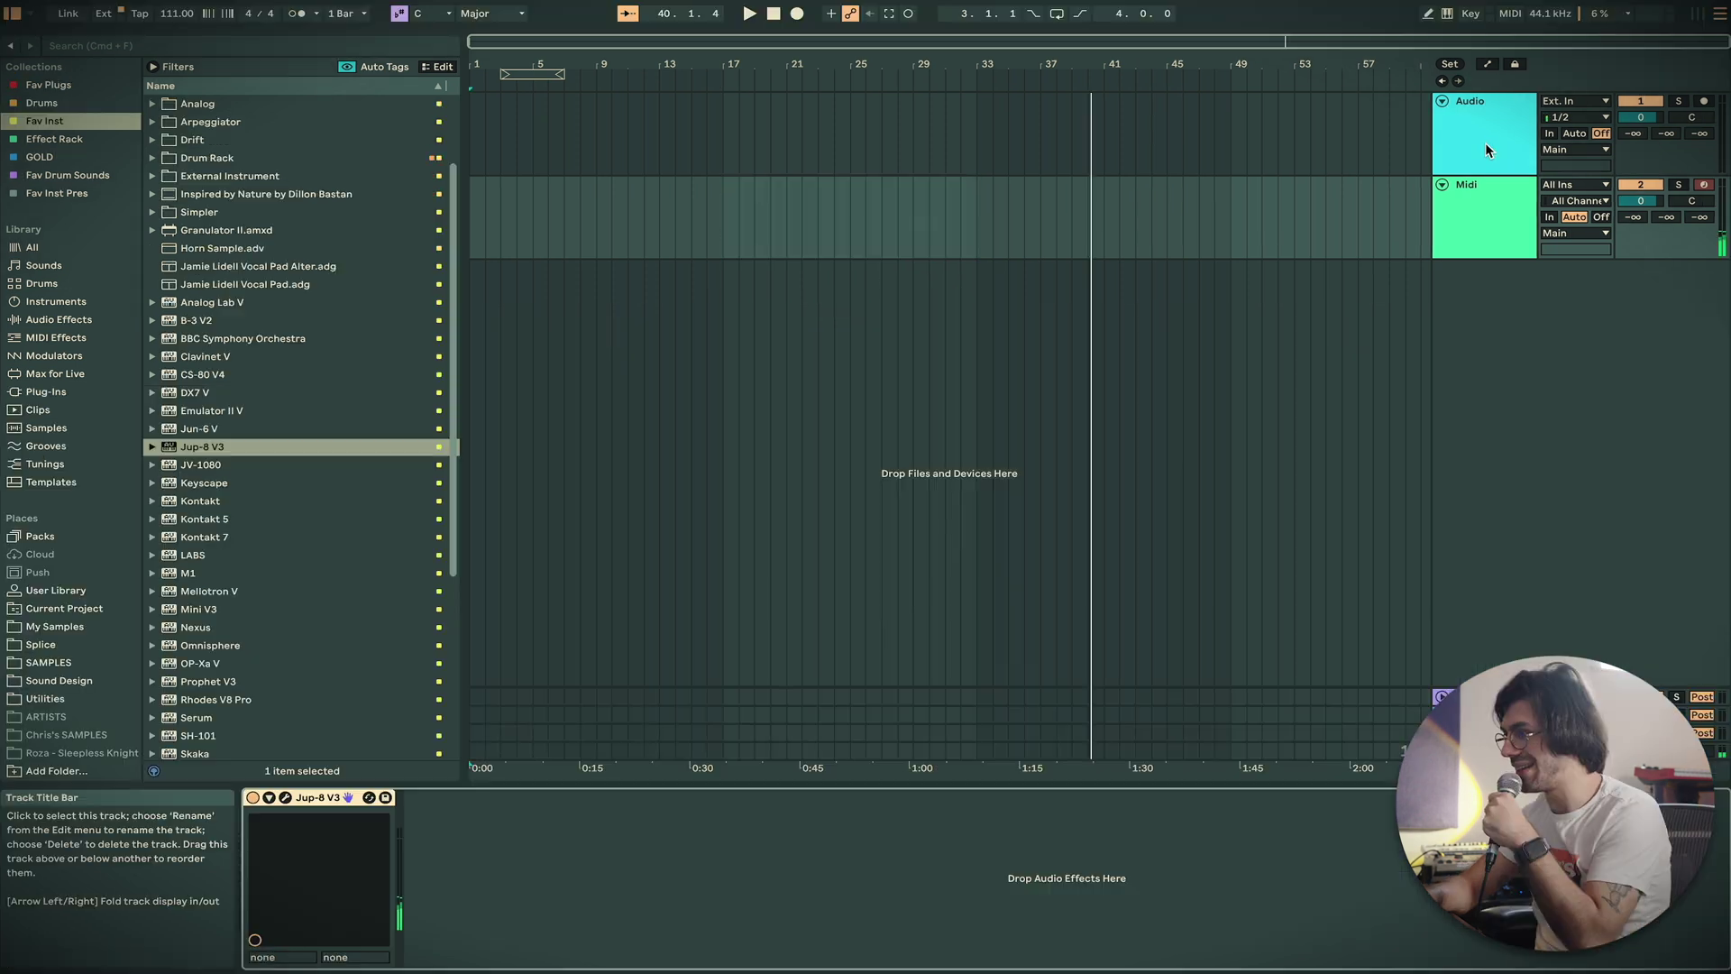
# Set the Audio track's external input channel to 2
pyautogui.click(1484, 143)
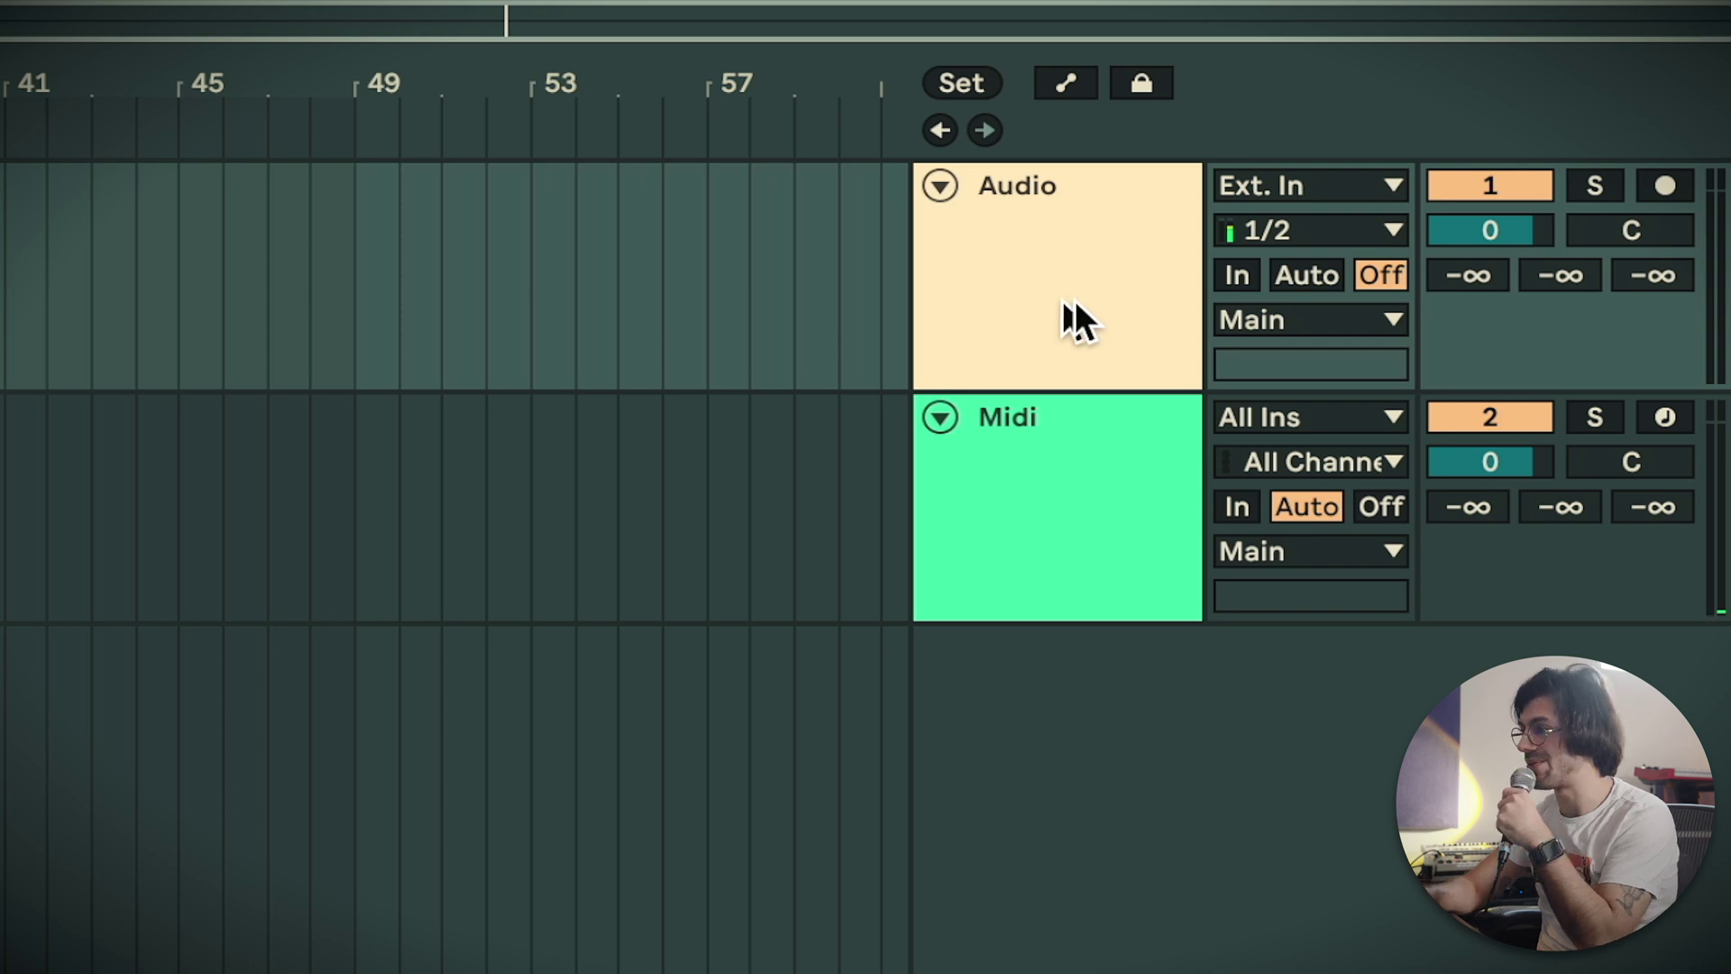
pyautogui.click(1354, 229)
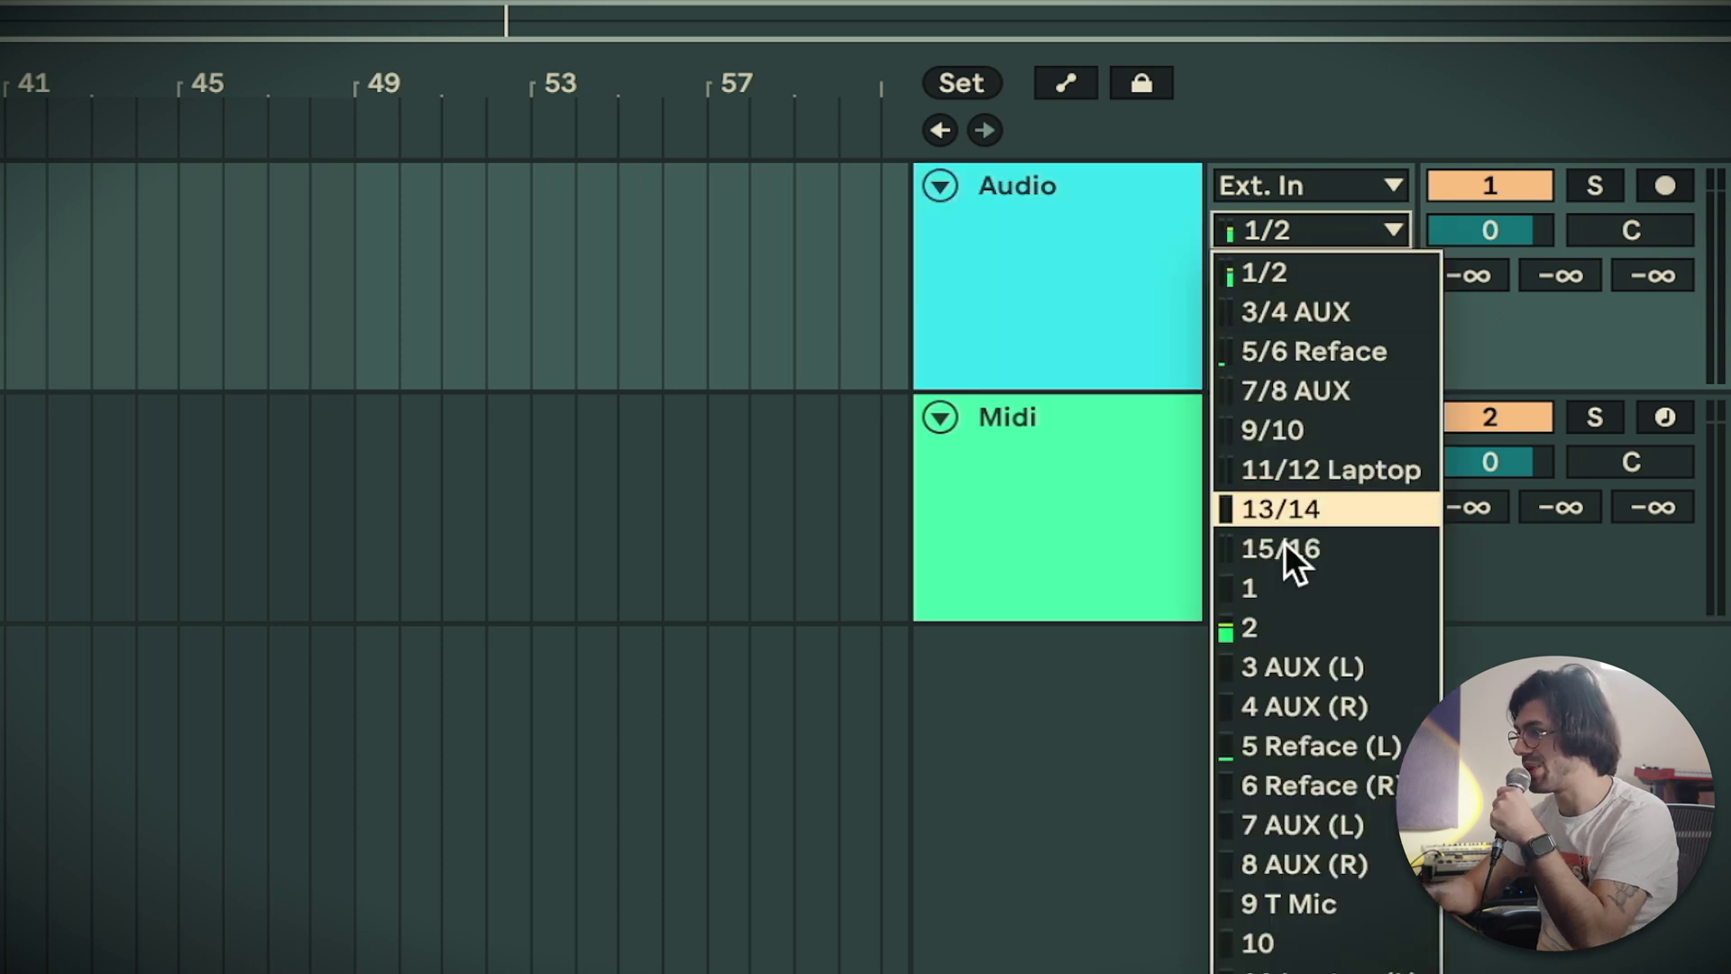
pyautogui.click(1312, 626)
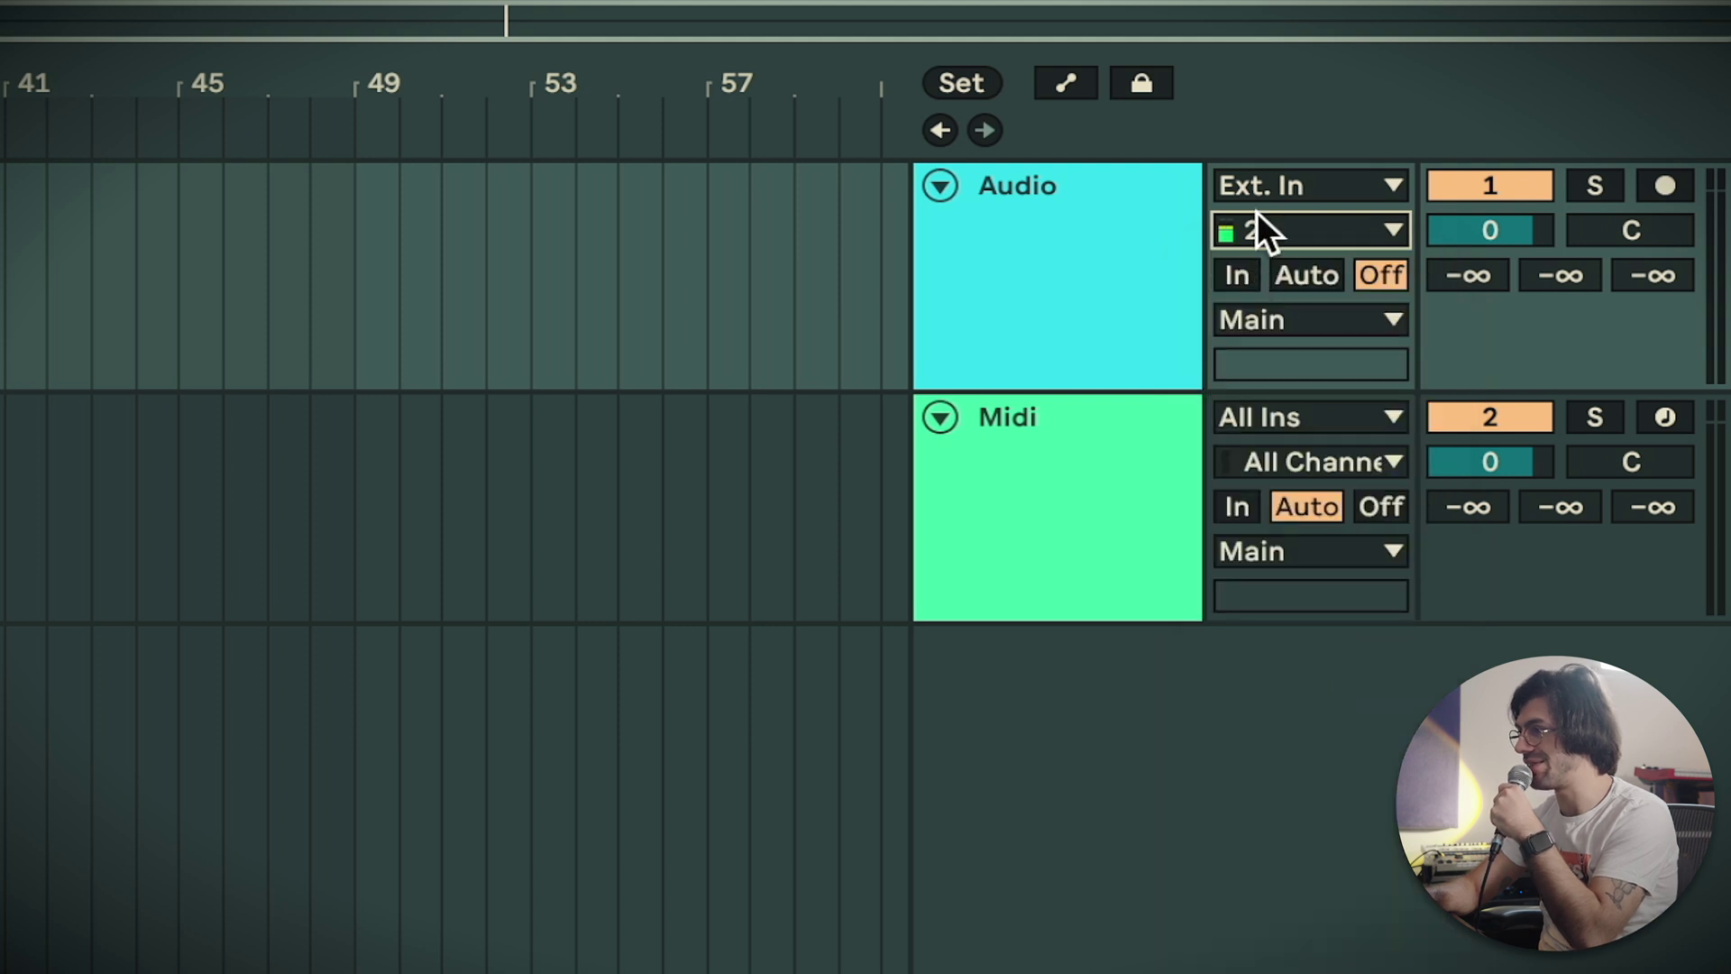
# Try the Audio track's In, Off and Auto monitoring, arm and disarm its recording, and set monitoring back to Off
pyautogui.click(1231, 278)
pyautogui.click(1379, 269)
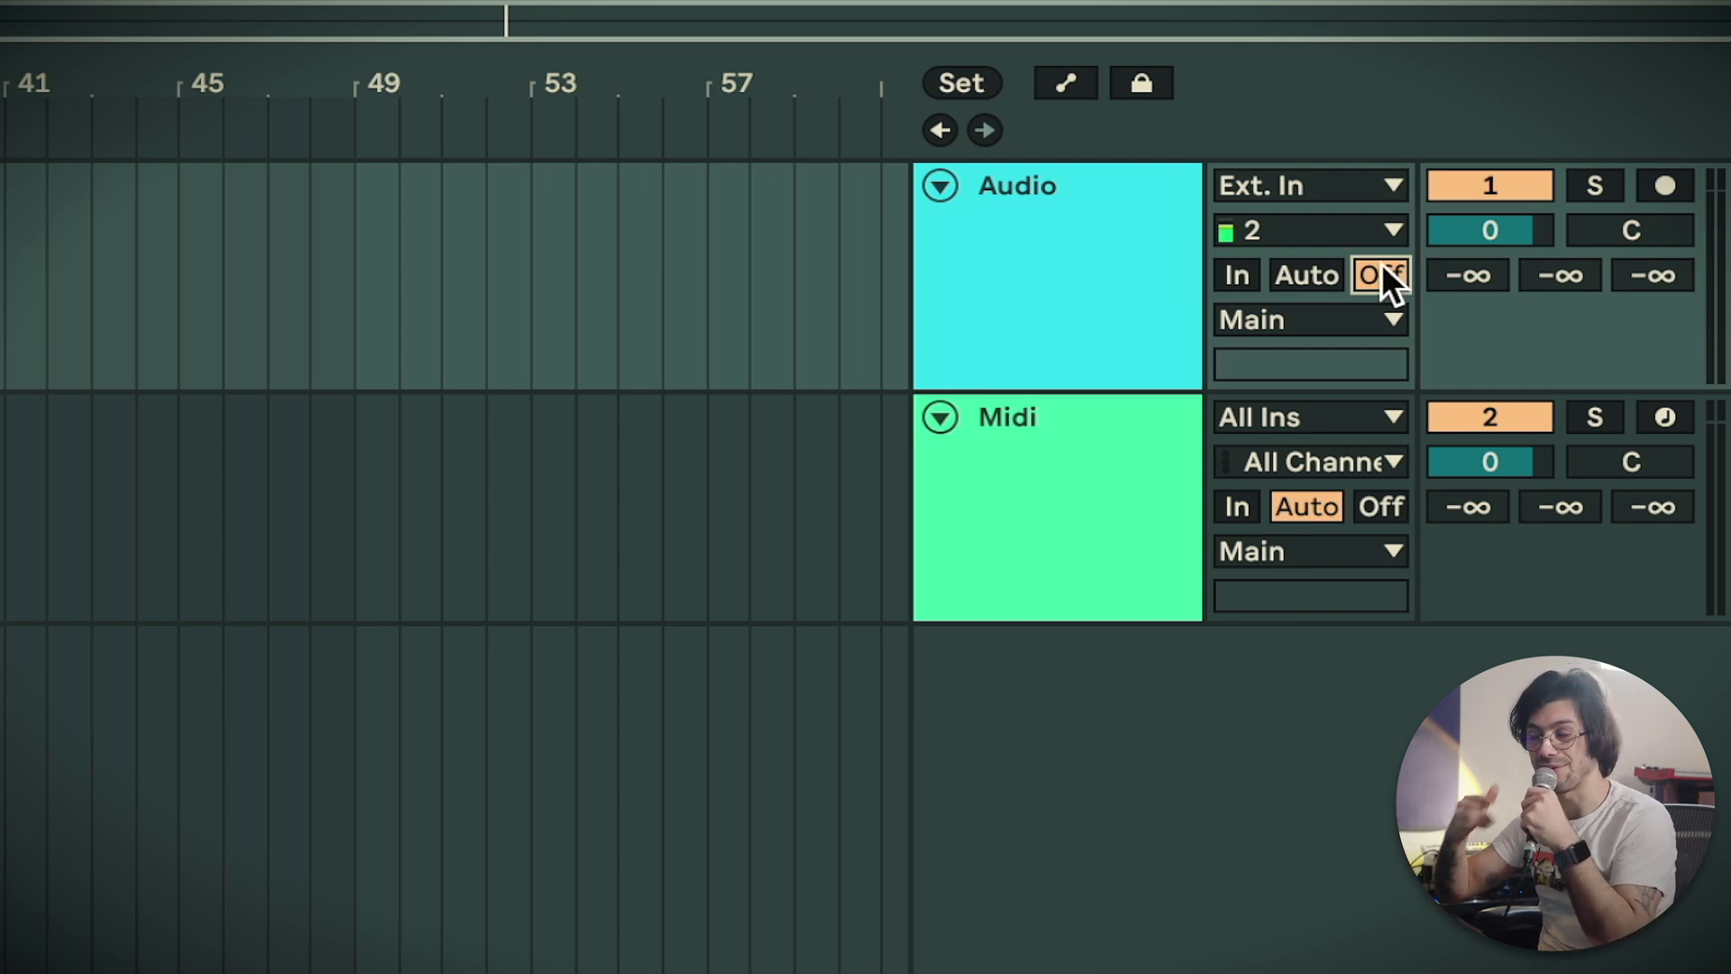
pyautogui.click(1331, 278)
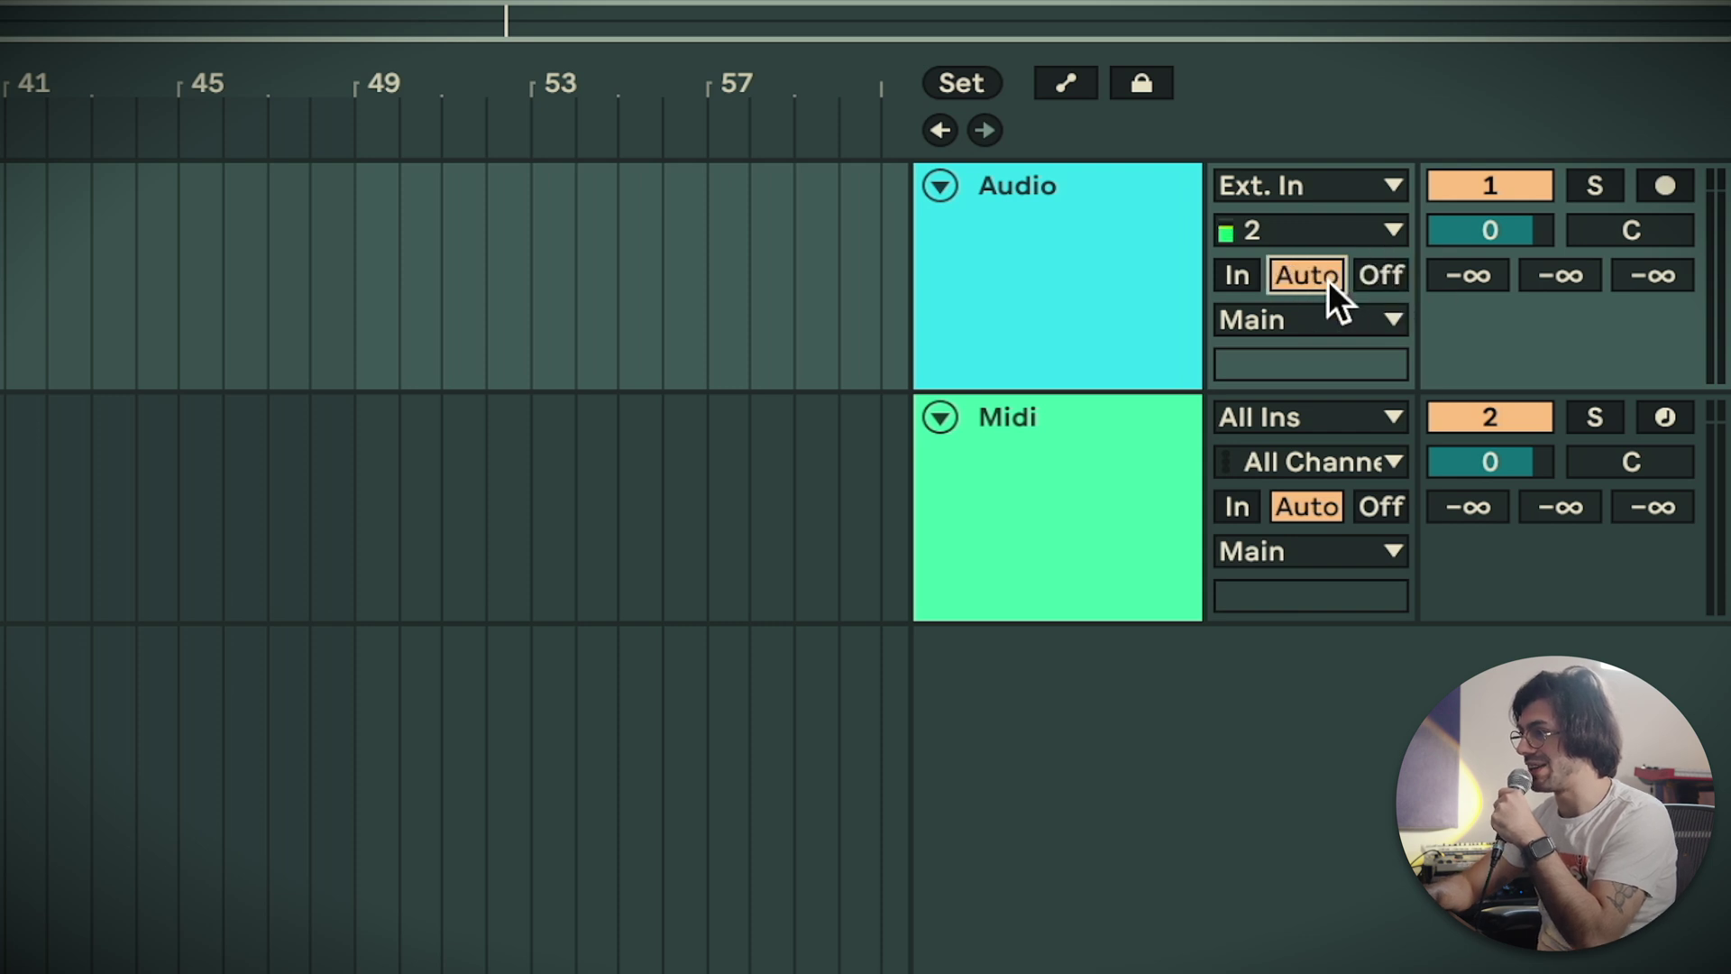
pyautogui.click(1666, 182)
pyautogui.click(1666, 183)
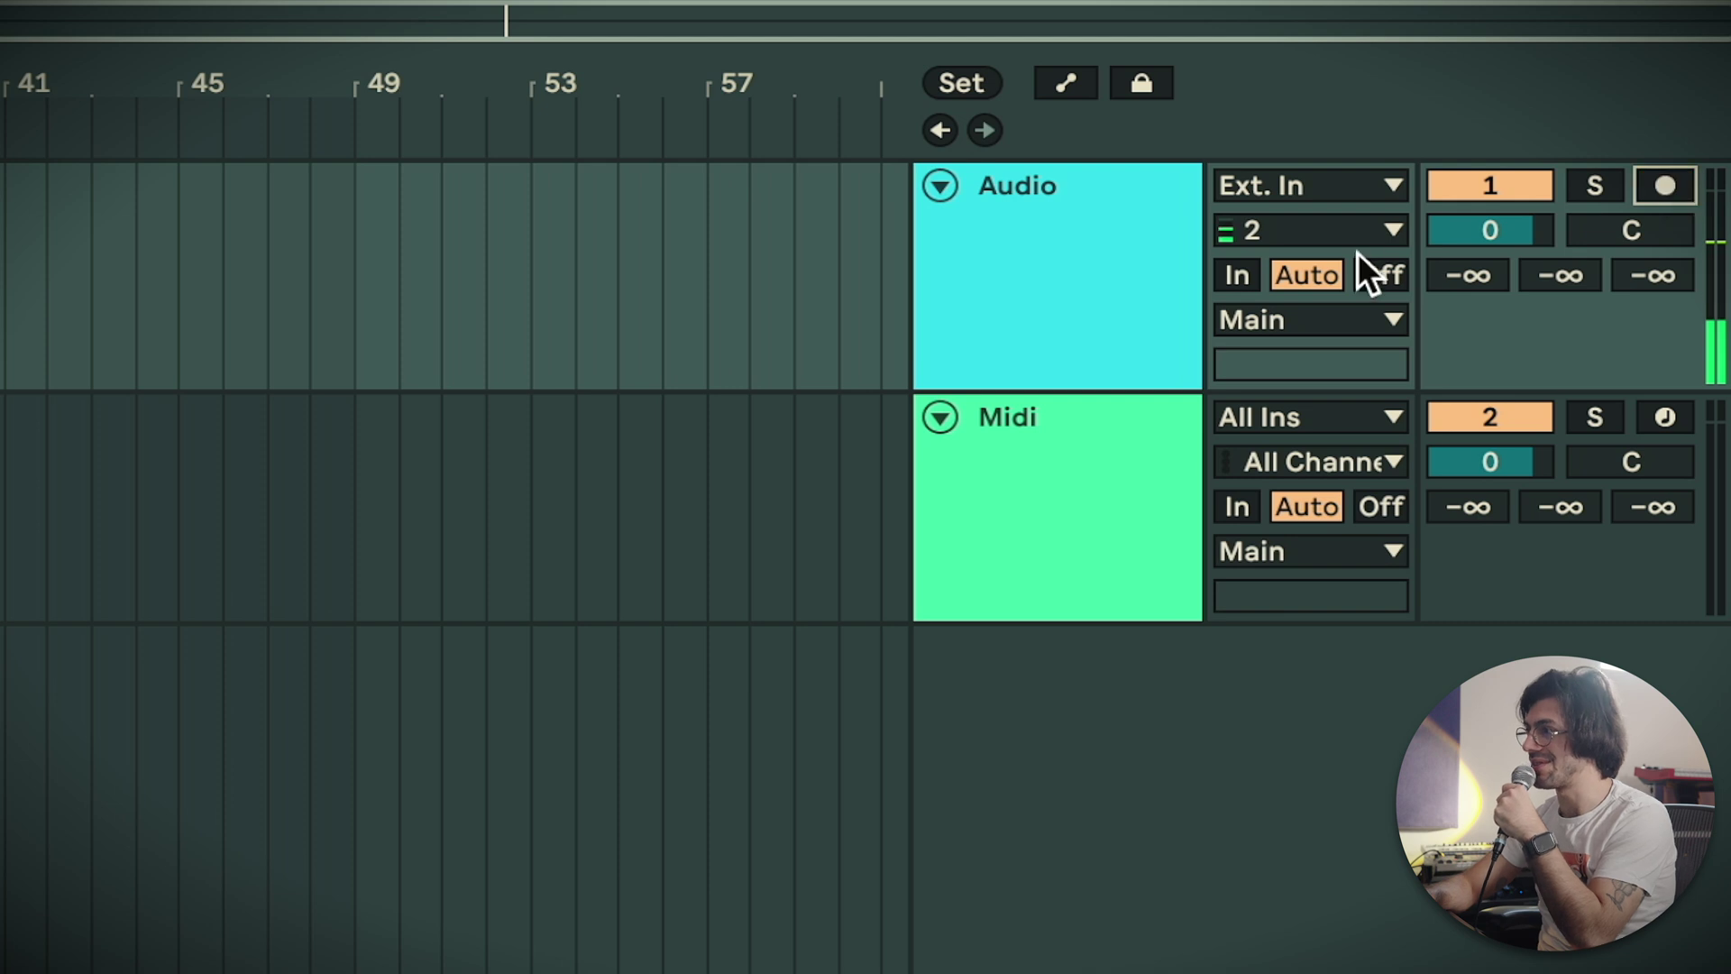
pyautogui.click(1381, 275)
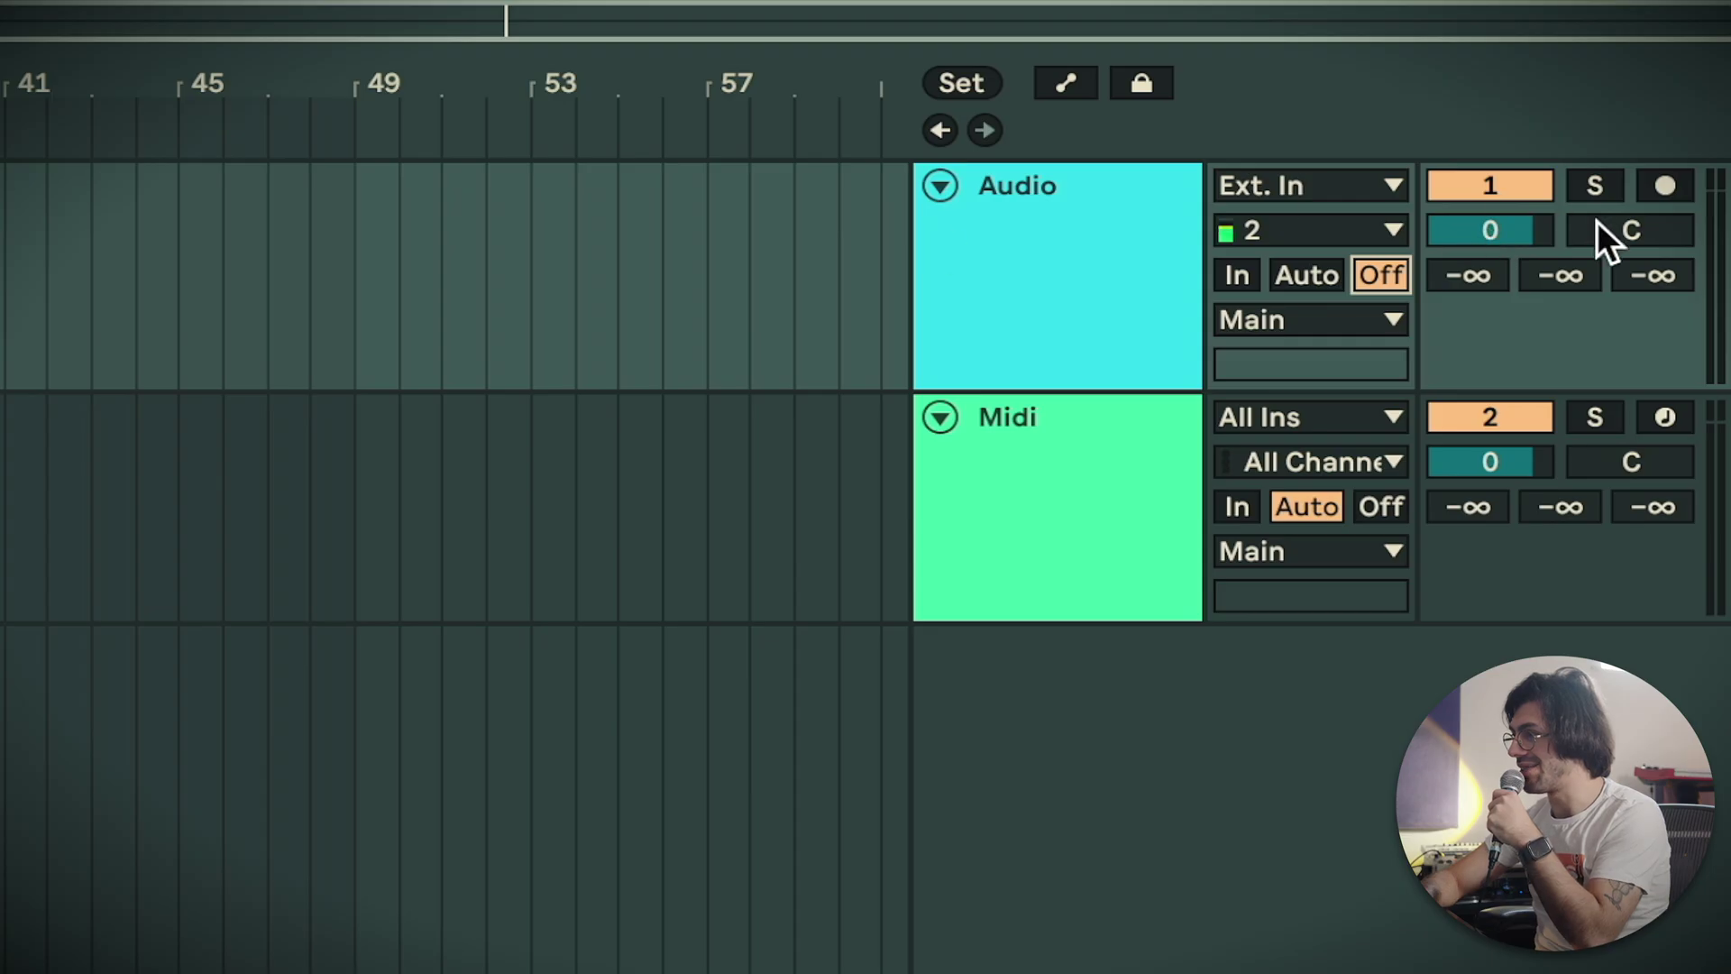
# Deactivate and reactivate the Audio and Midi tracks, and toggle the selected Audio track's activation once more
pyautogui.click(1536, 181)
pyautogui.click(1536, 175)
pyautogui.click(1485, 404)
pyautogui.click(1485, 404)
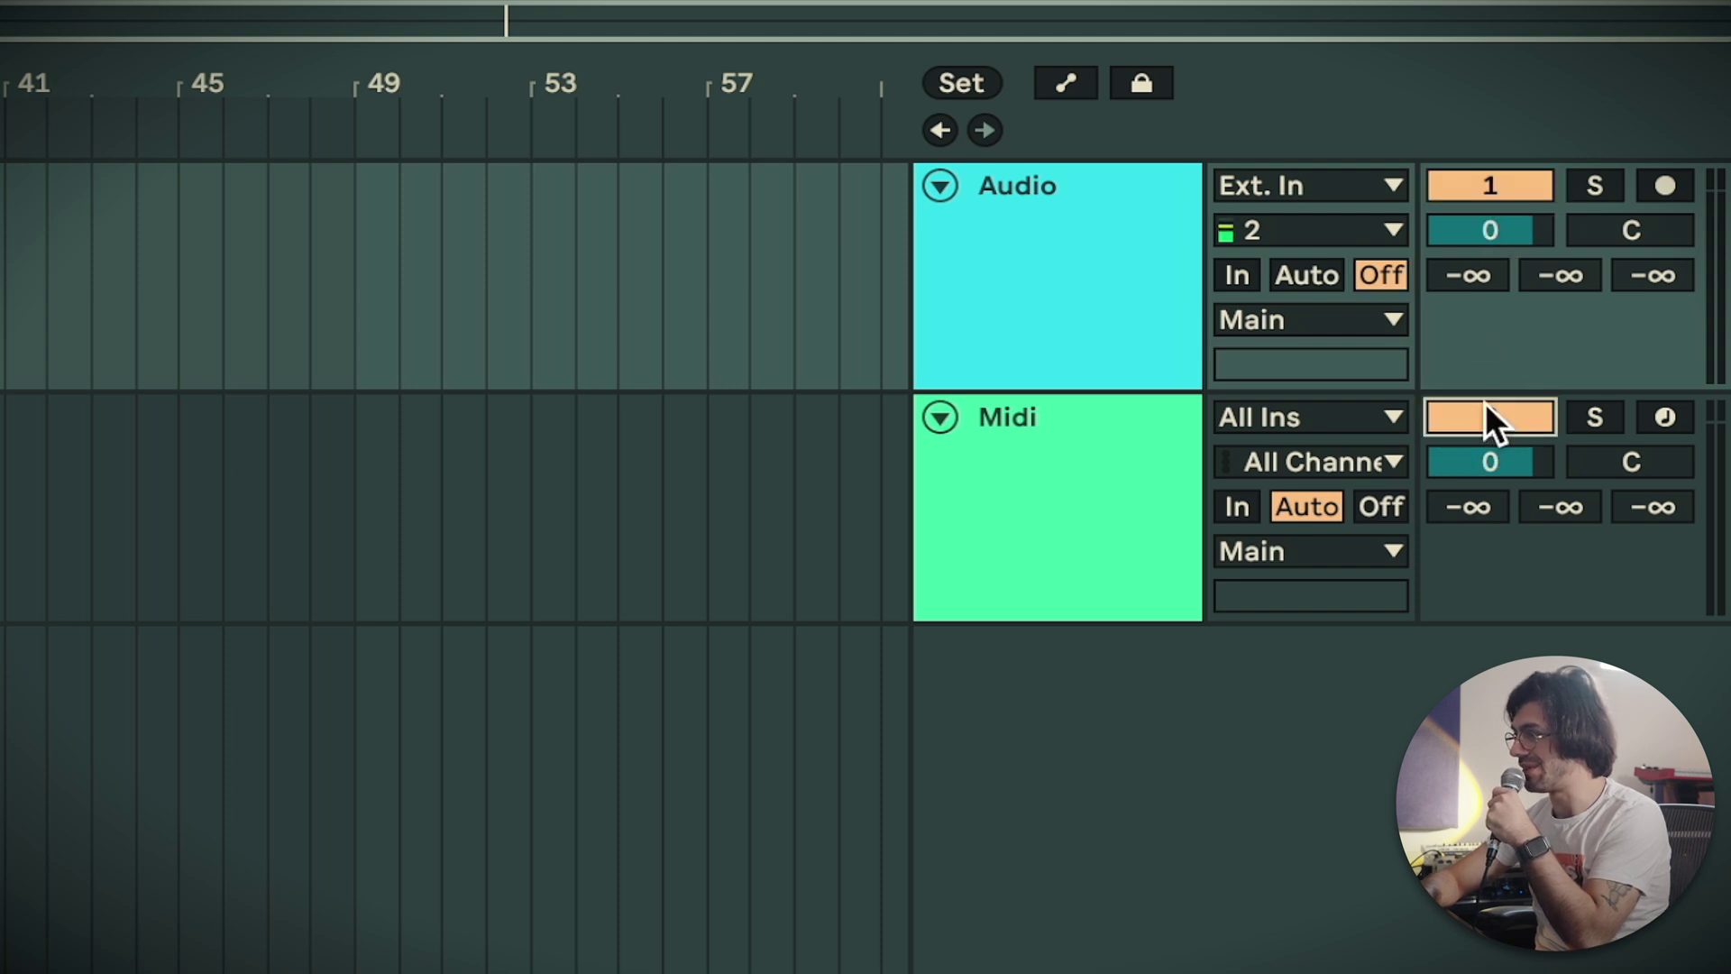
pyautogui.click(1128, 279)
pyautogui.press('0')
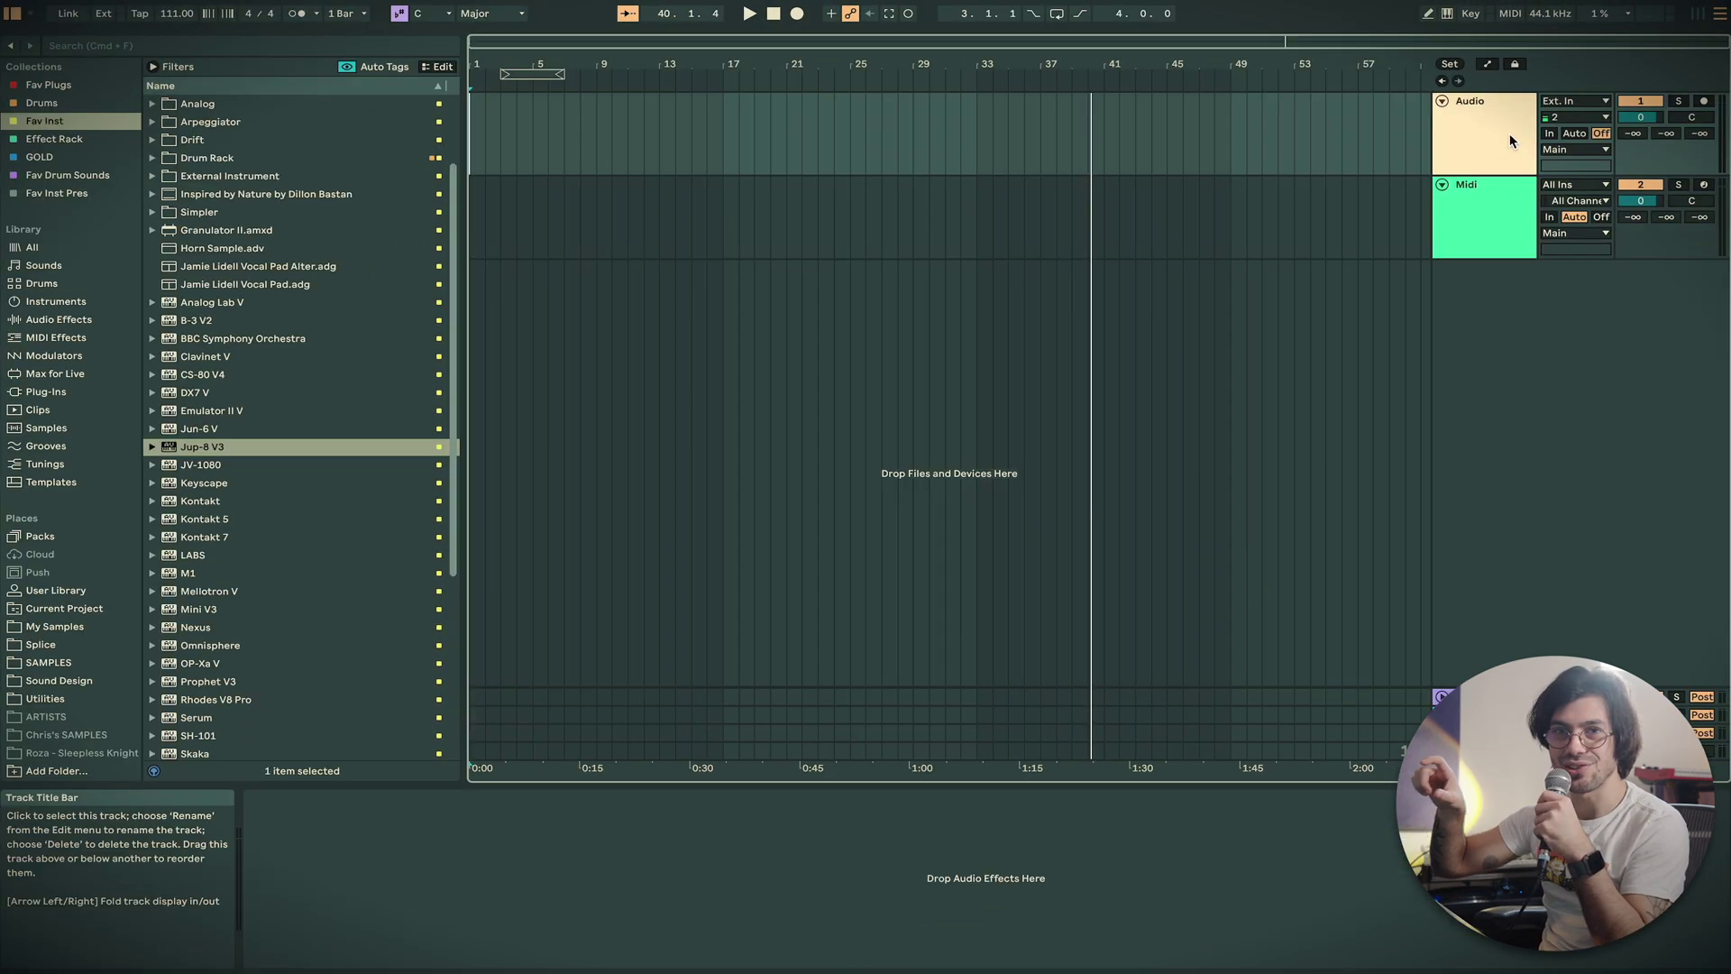
# Try inserting an empty MIDI clip from bar 31 to bar 40 on the Midi track, and remove it
pyautogui.moveTo(938, 231); pyautogui.dragTo(1087, 226)
pyautogui.press('super+shift+m')
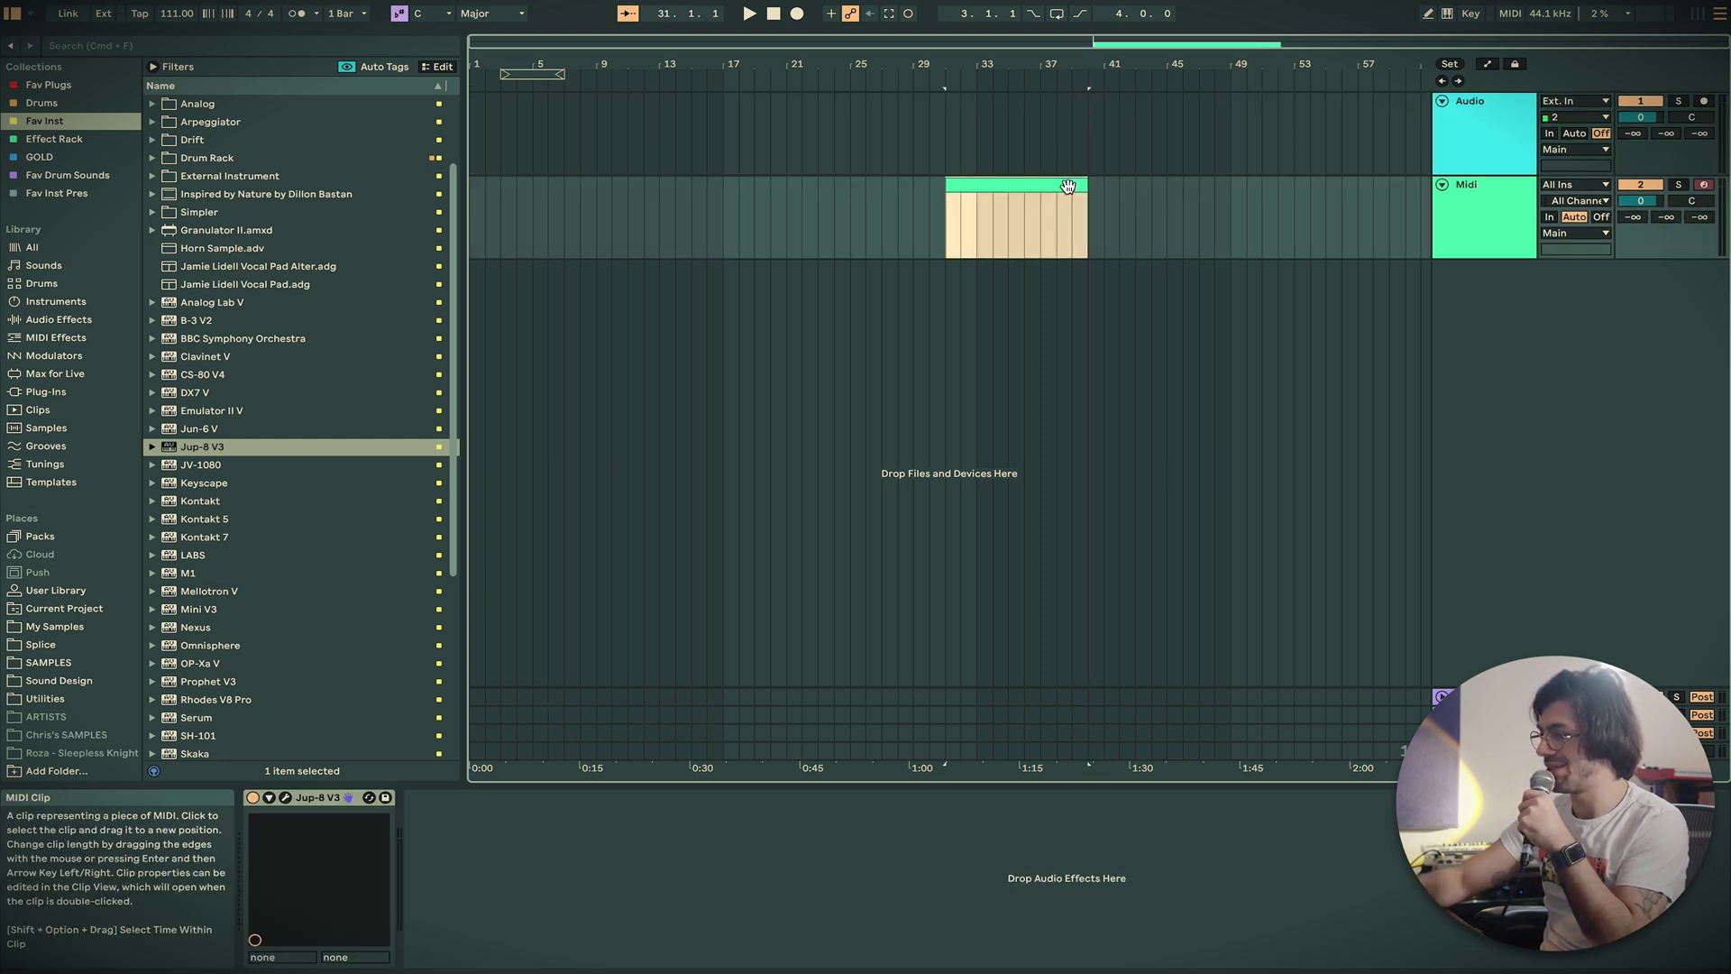
pyautogui.click(1120, 237)
pyautogui.click(1040, 189)
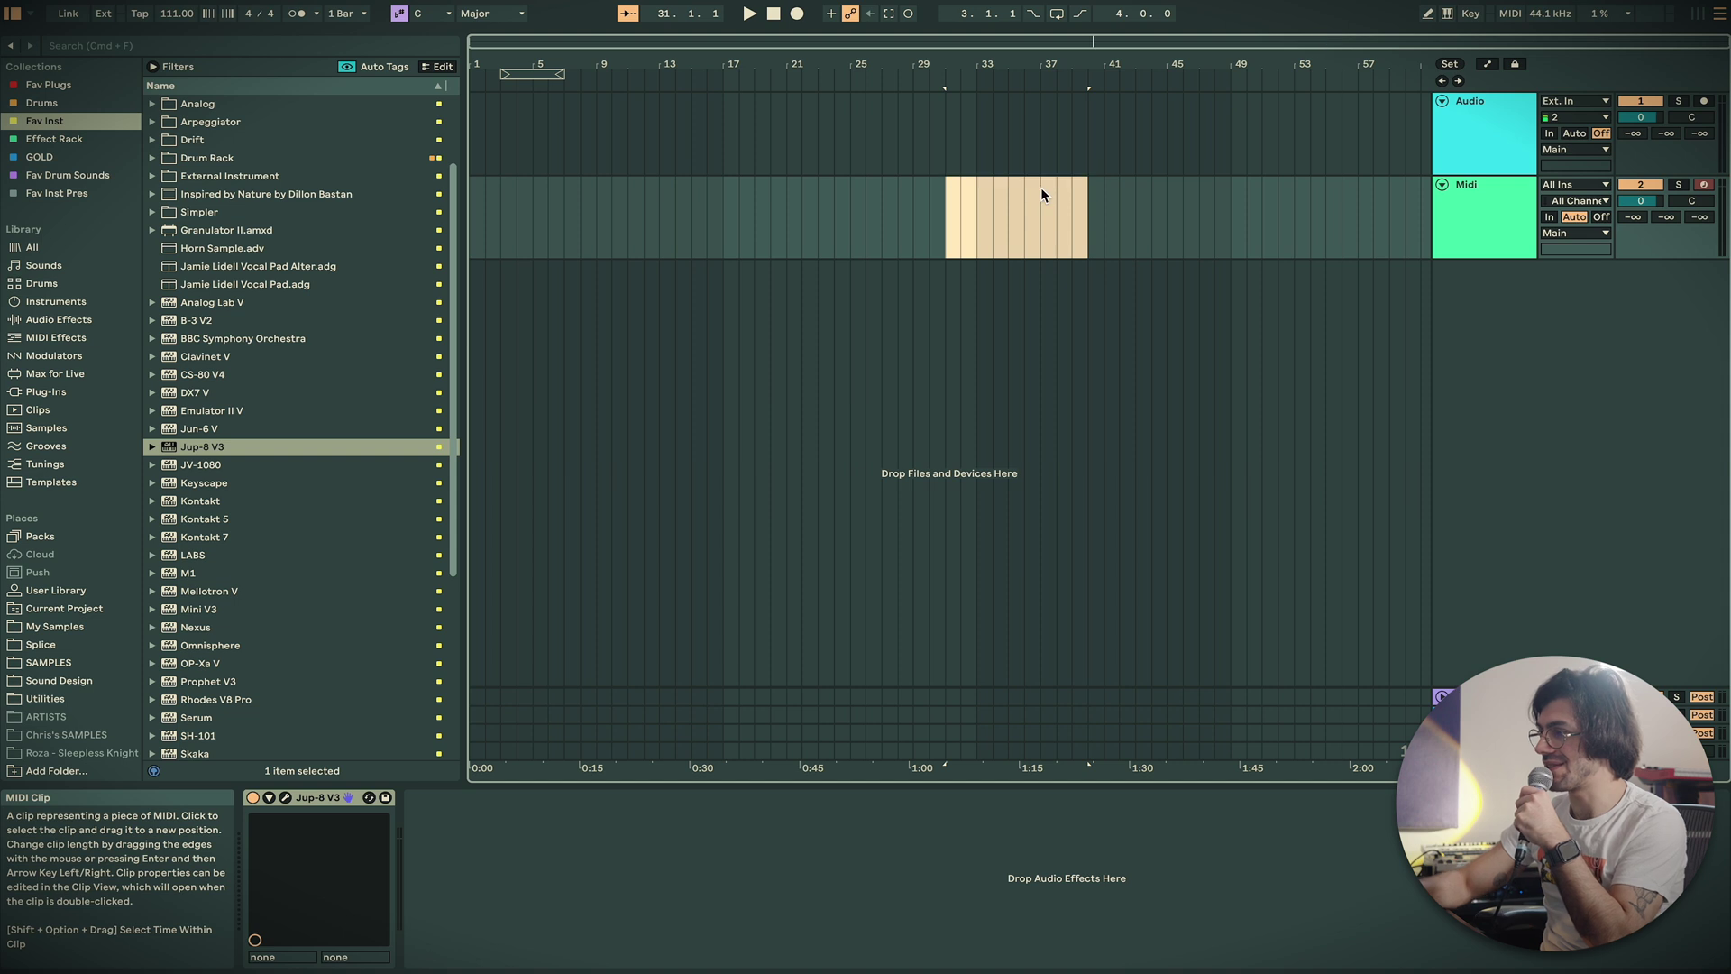
# Go through the Audio track's activator, record arm, pan and send controls
pyautogui.click(1498, 111)
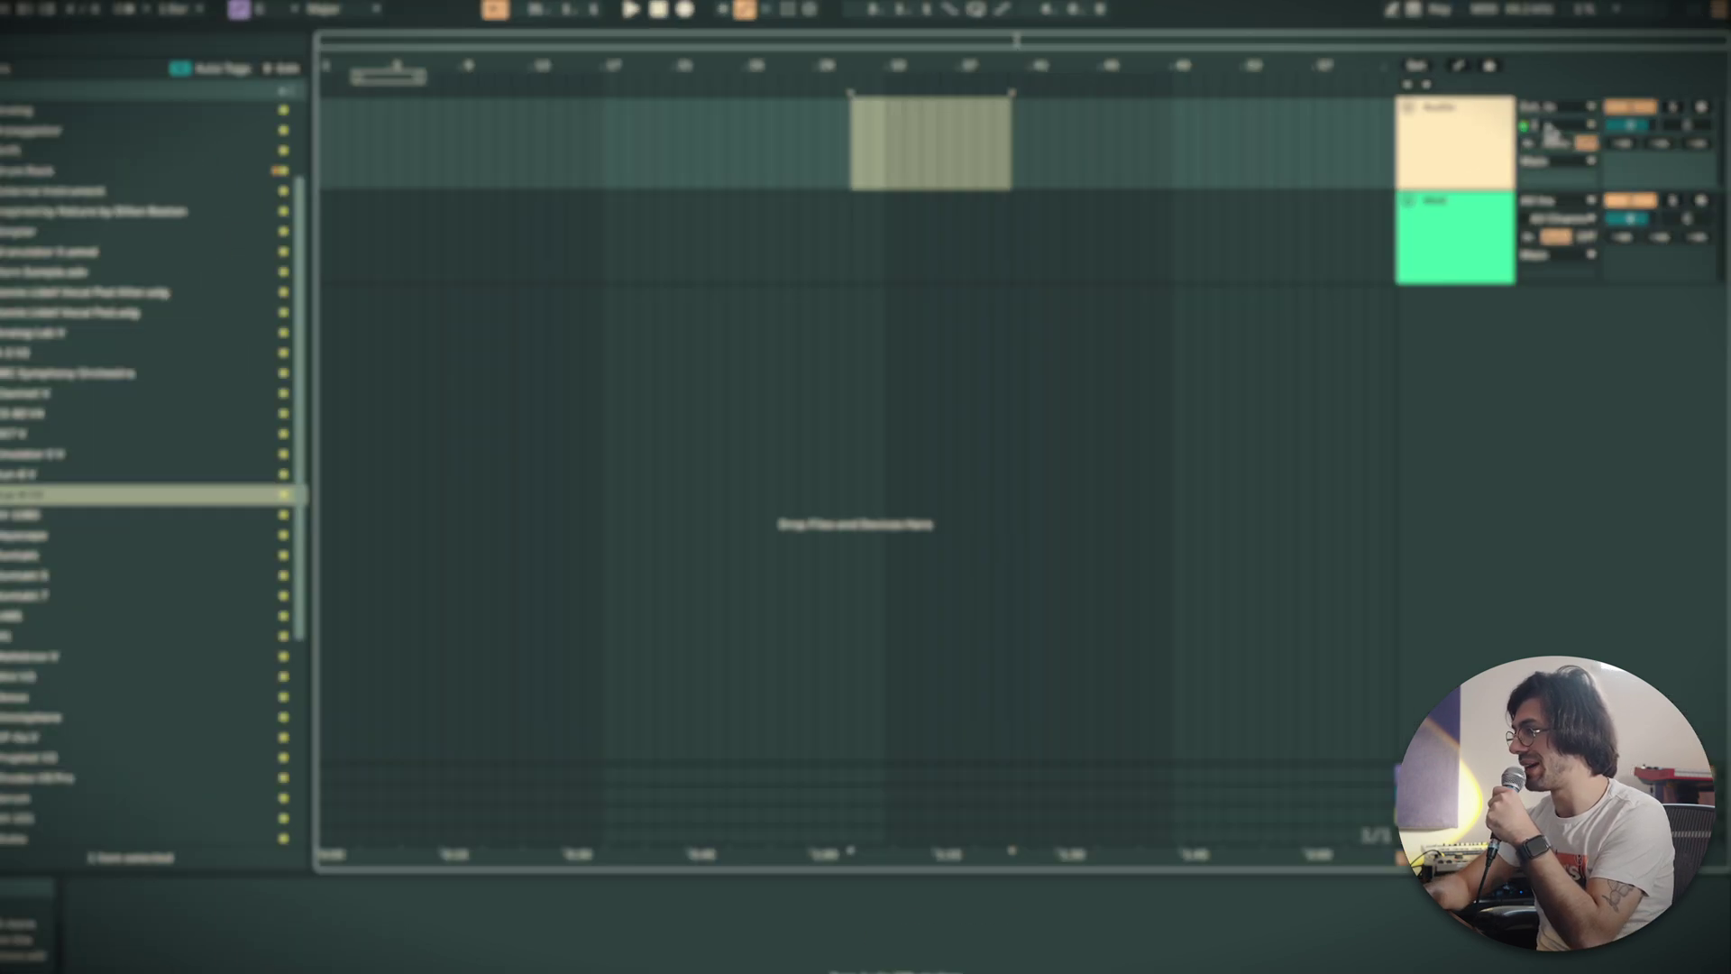
pyautogui.click(1630, 106)
pyautogui.click(1536, 186)
pyautogui.click(1664, 185)
pyautogui.moveTo(1612, 228); pyautogui.dragTo(1611, 228)
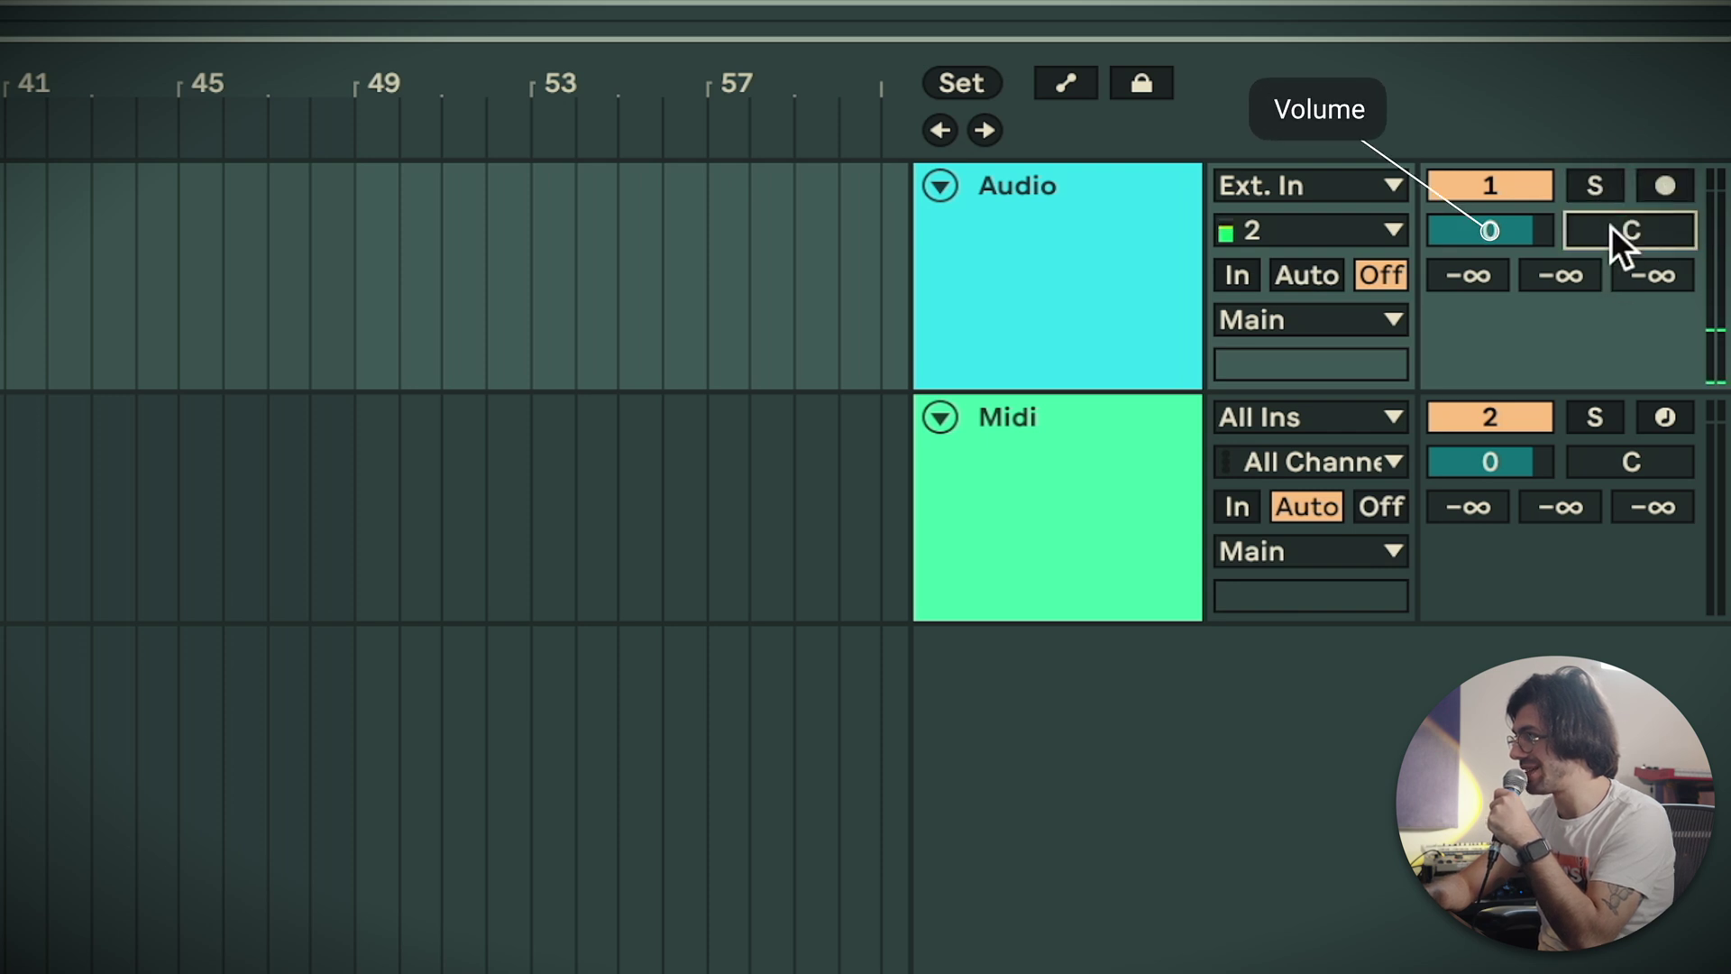
pyautogui.moveTo(1464, 288)
pyautogui.mouseDown()
pyautogui.moveTo(1464, 329)
pyautogui.moveTo(1462, 286)
pyautogui.mouseUp()
pyautogui.click(1557, 276)
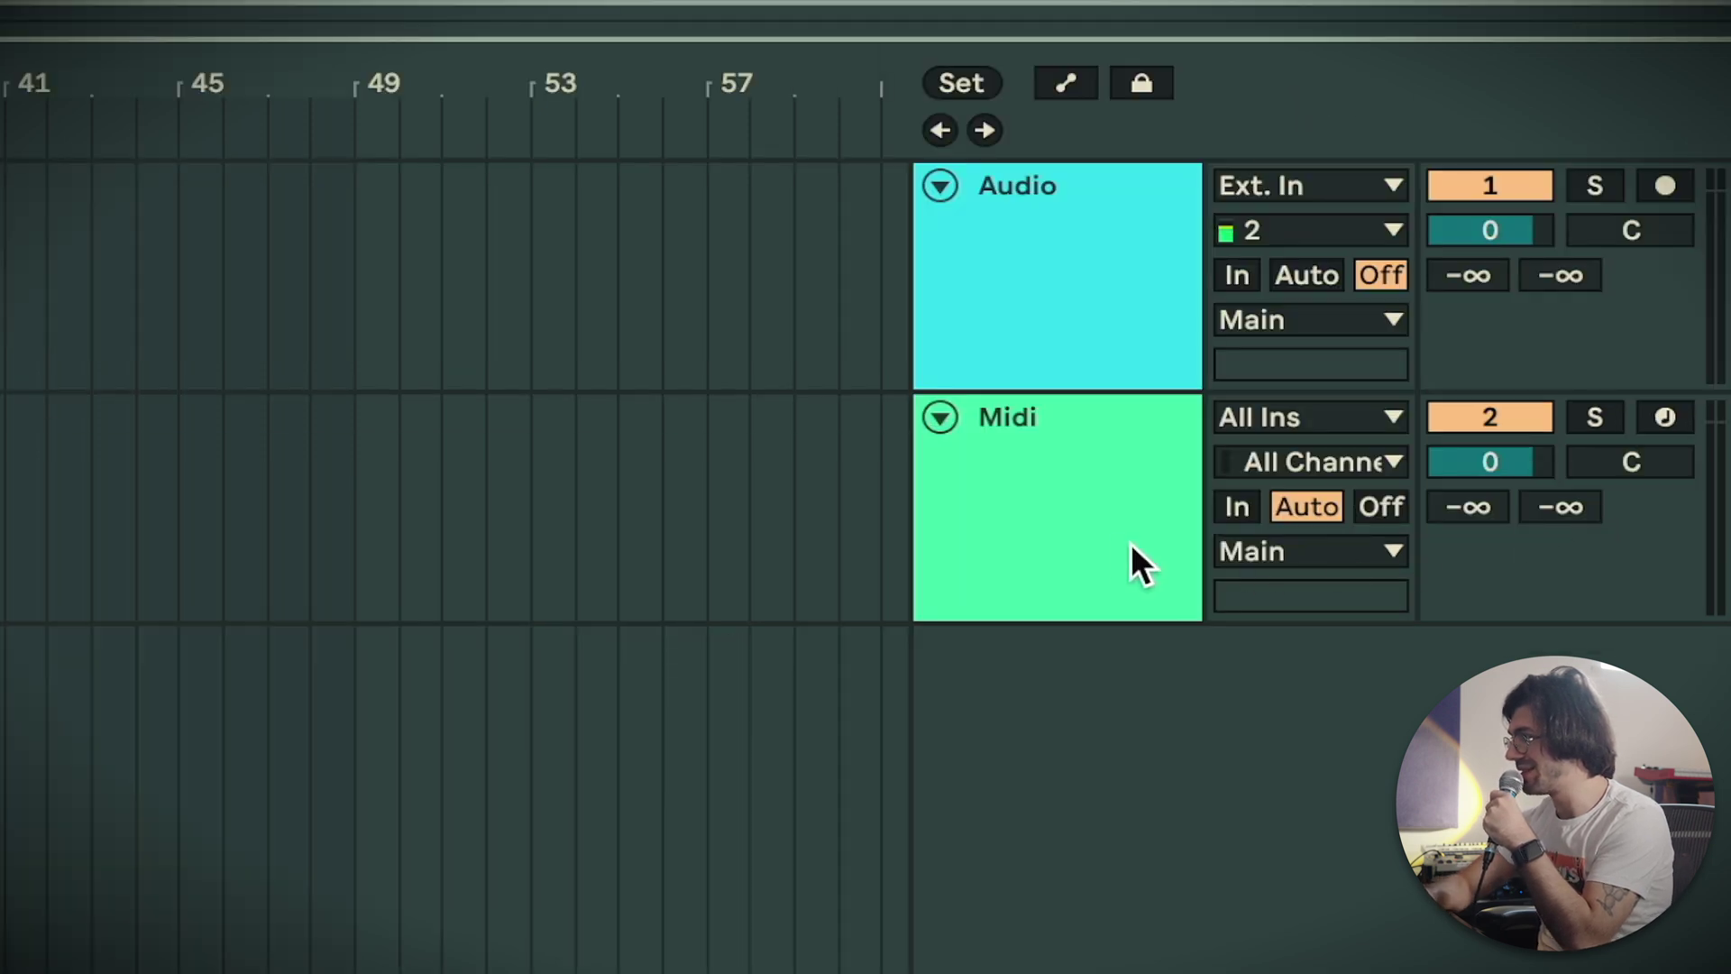
# Look through the Audio track's output and input routing options without changing them
pyautogui.click(1160, 310)
pyautogui.click(1331, 316)
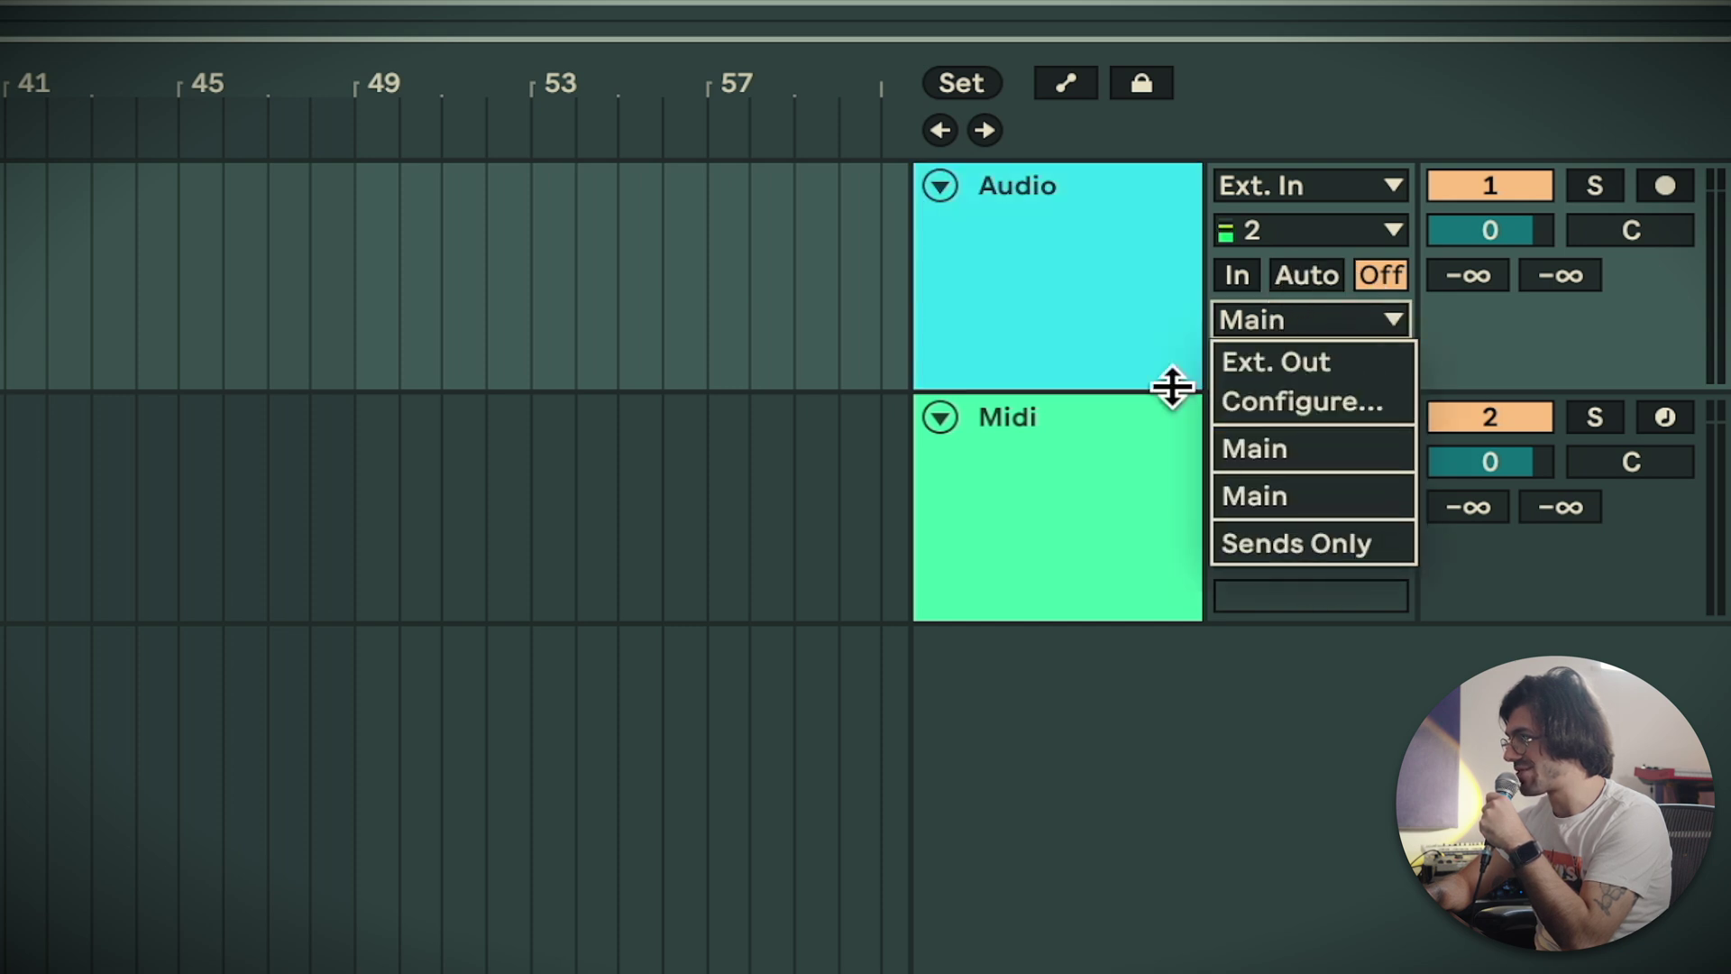
pyautogui.click(1120, 360)
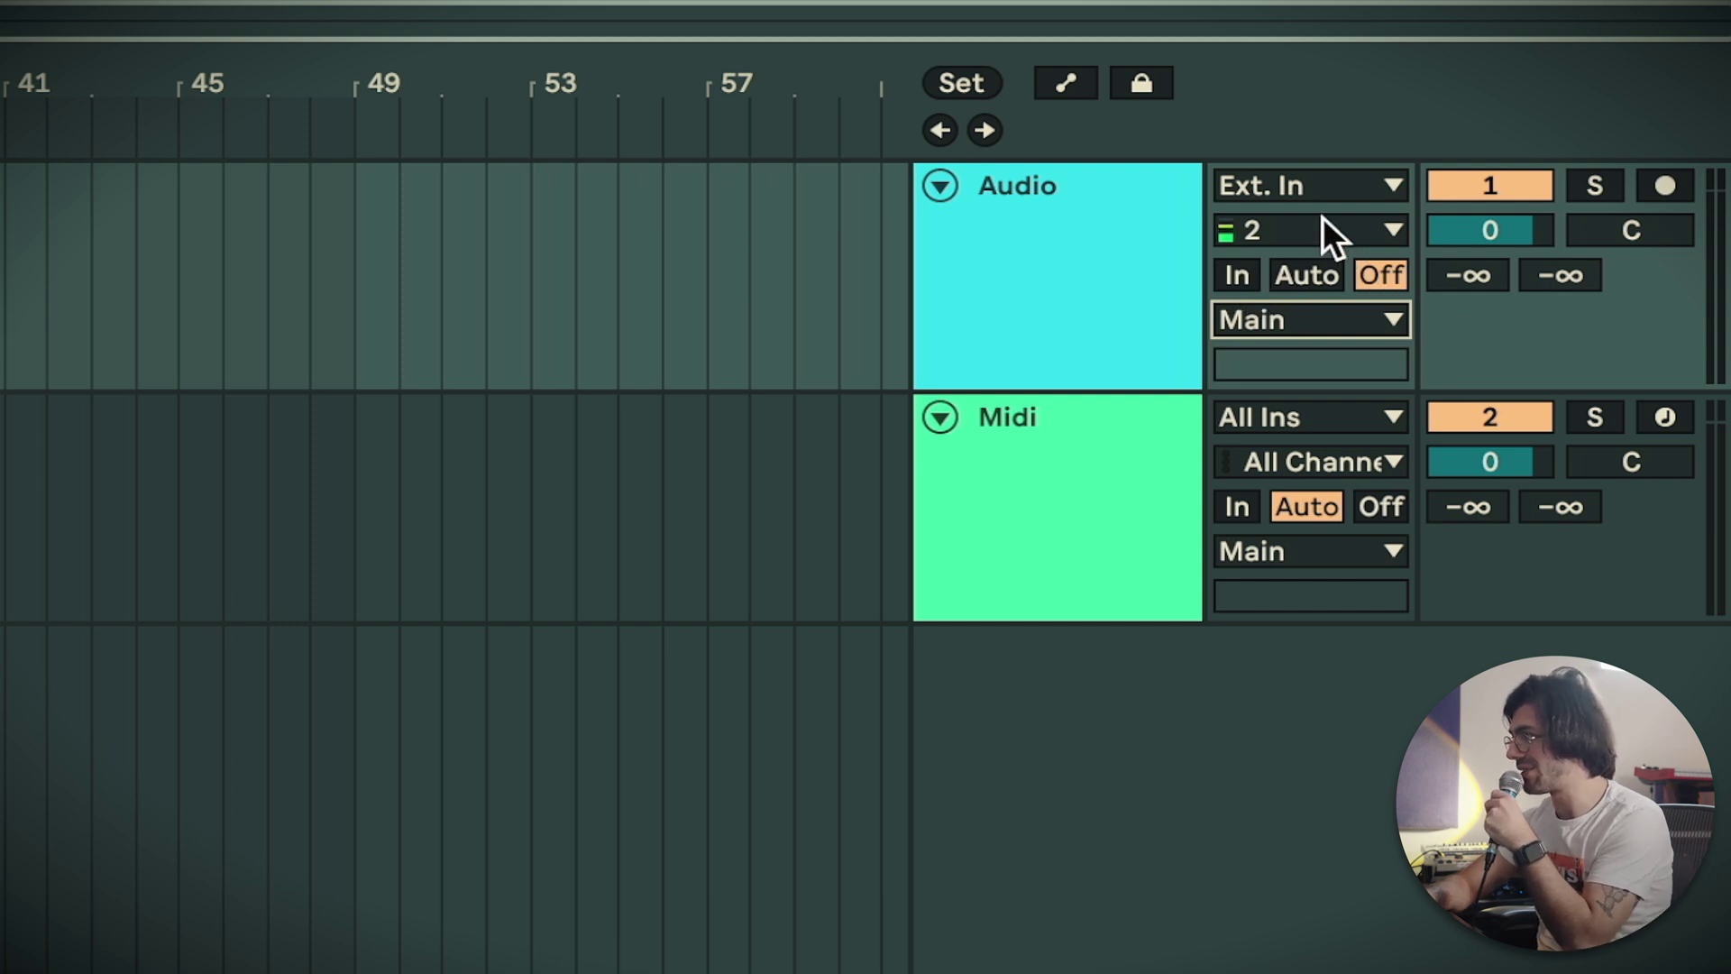
pyautogui.click(1273, 189)
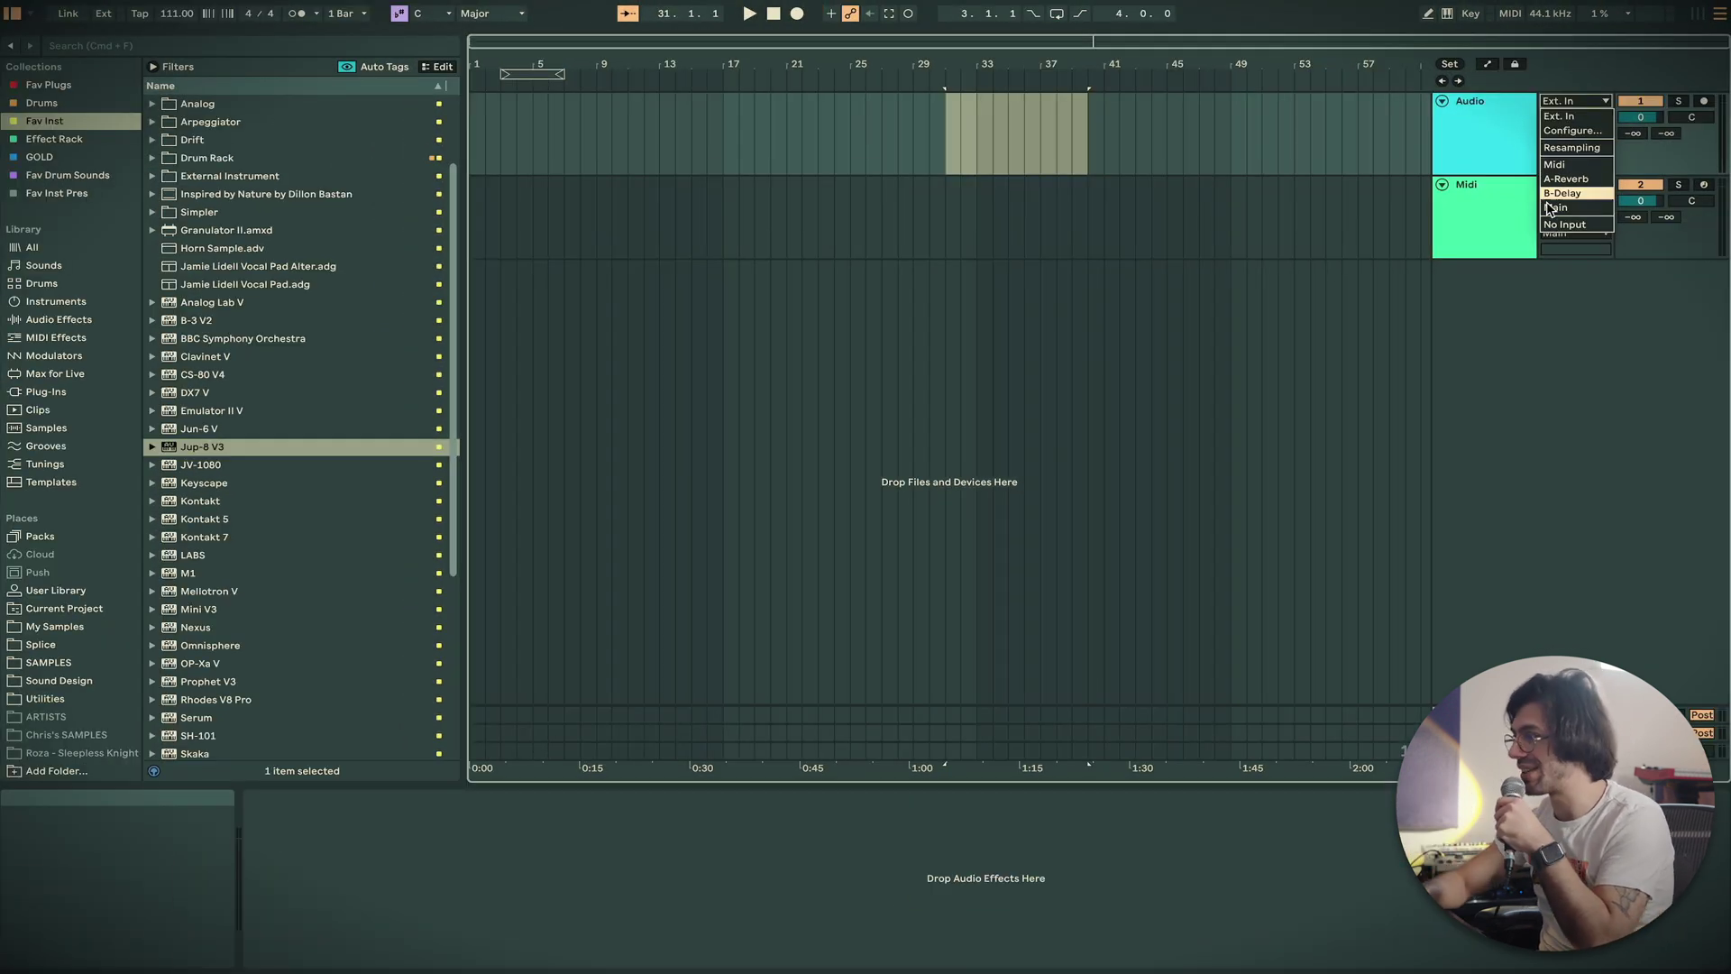
pyautogui.click(1497, 146)
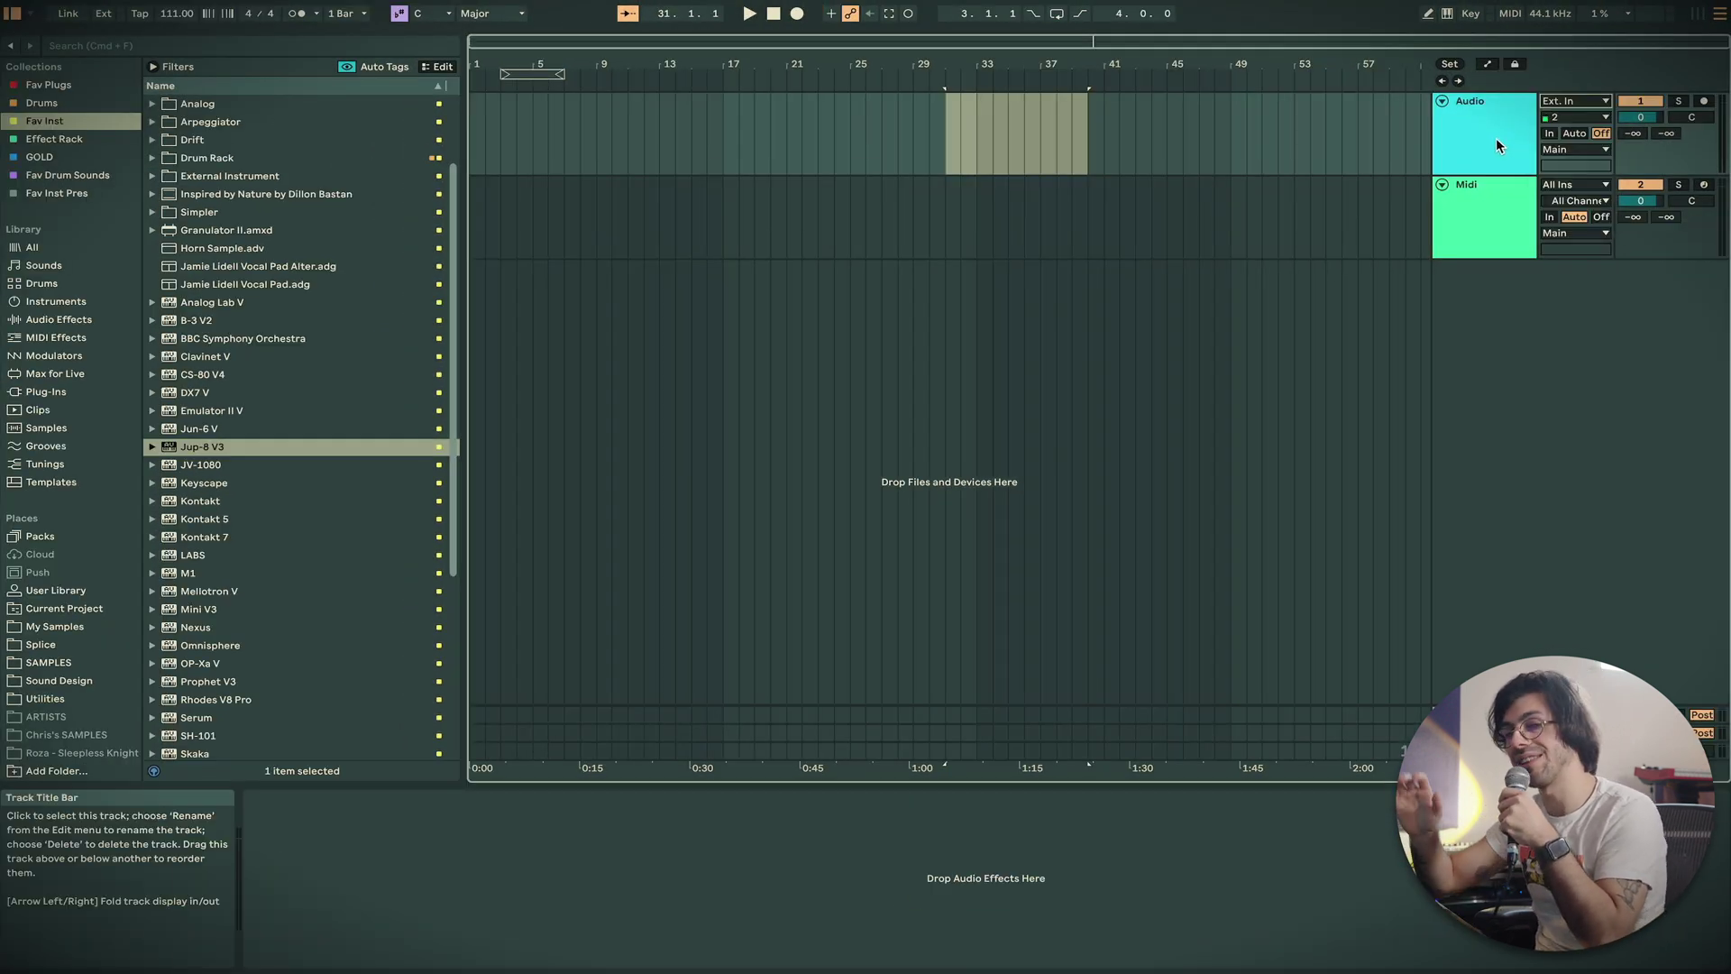
# Look through the Midi track's MIDI input source and input channel options
pyautogui.click(1507, 189)
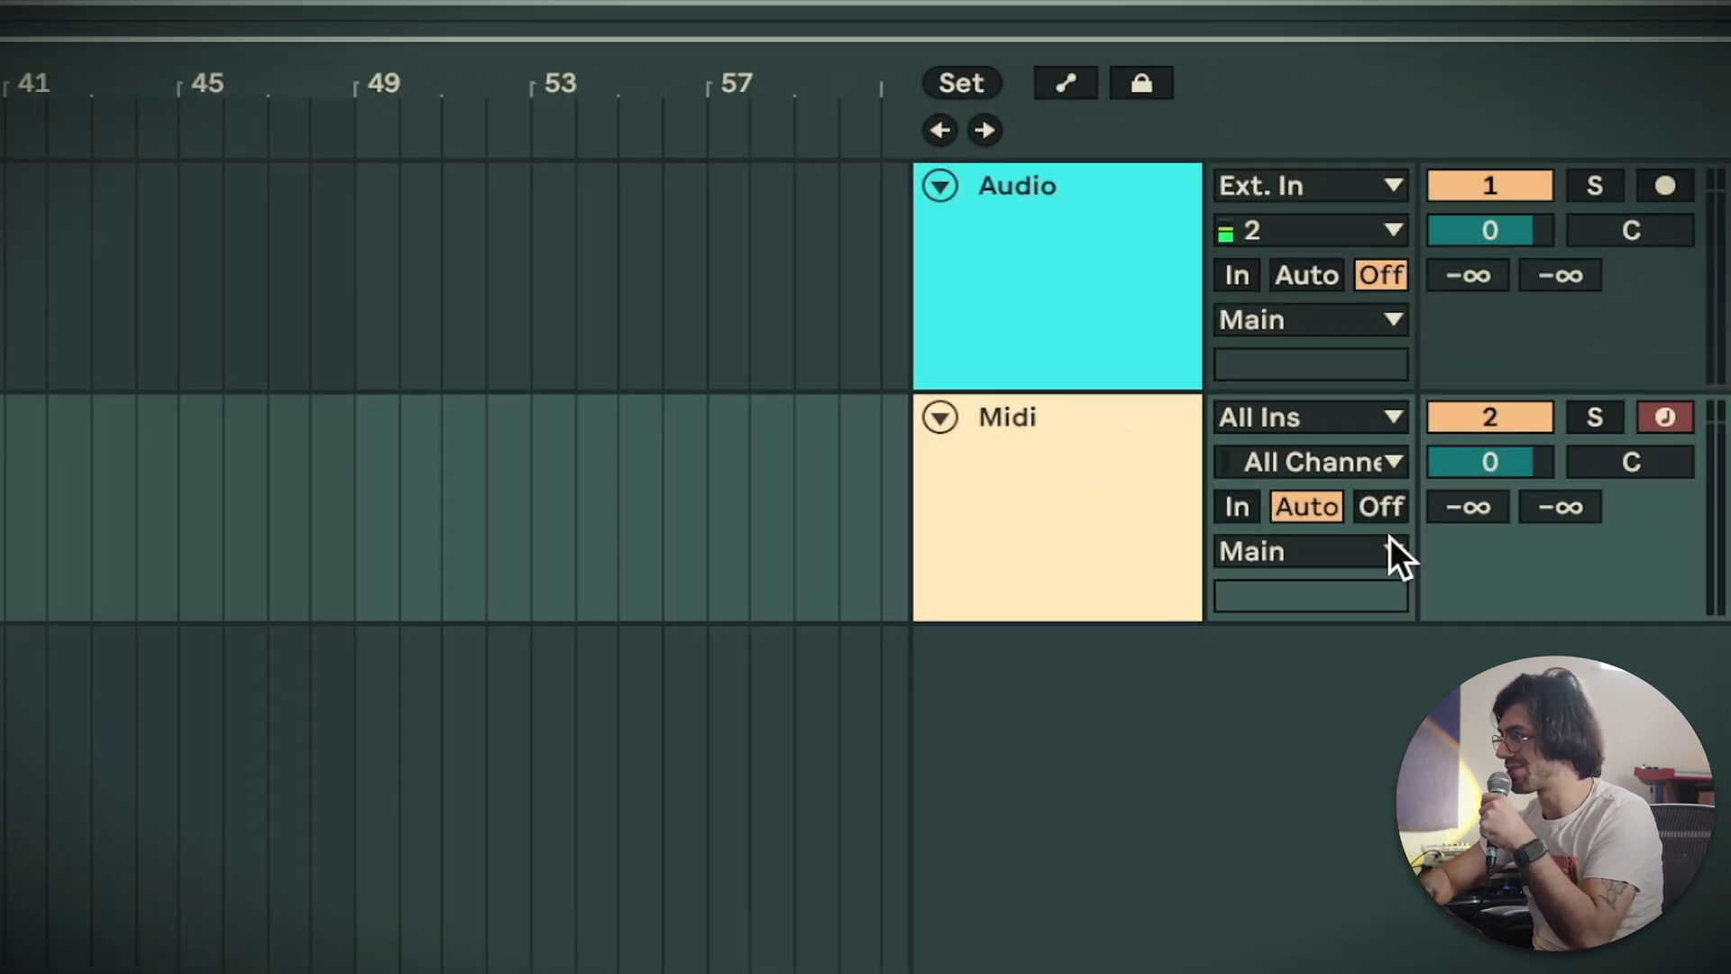
pyautogui.click(1308, 415)
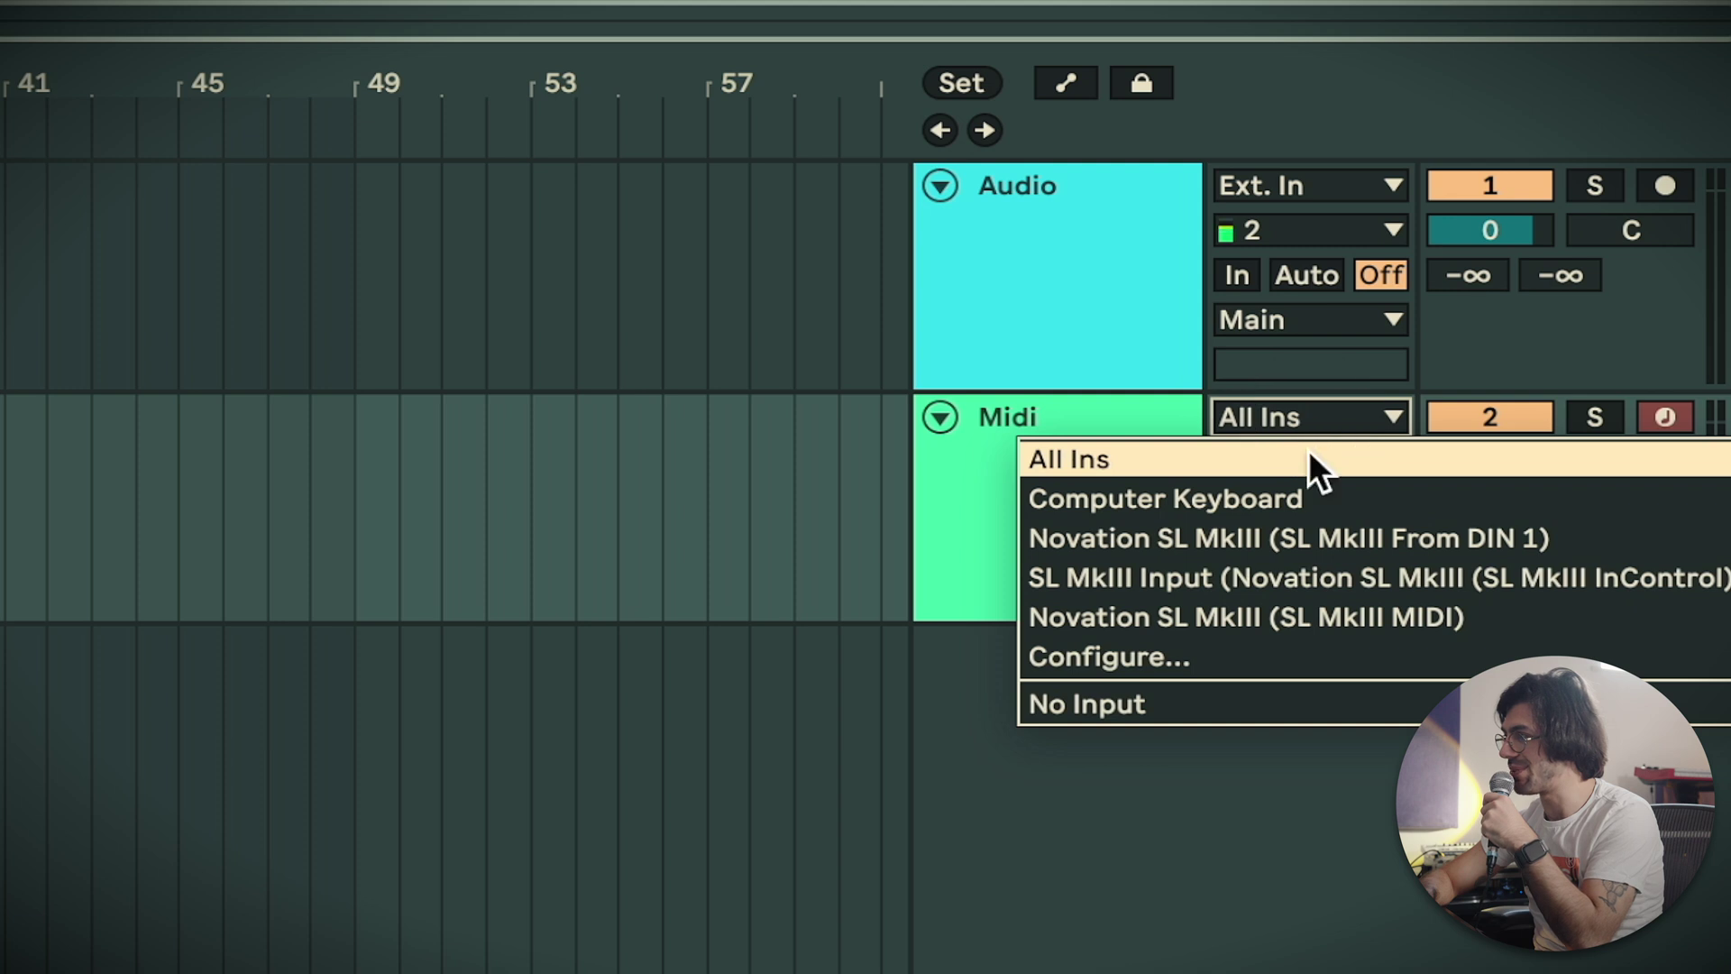
pyautogui.click(981, 476)
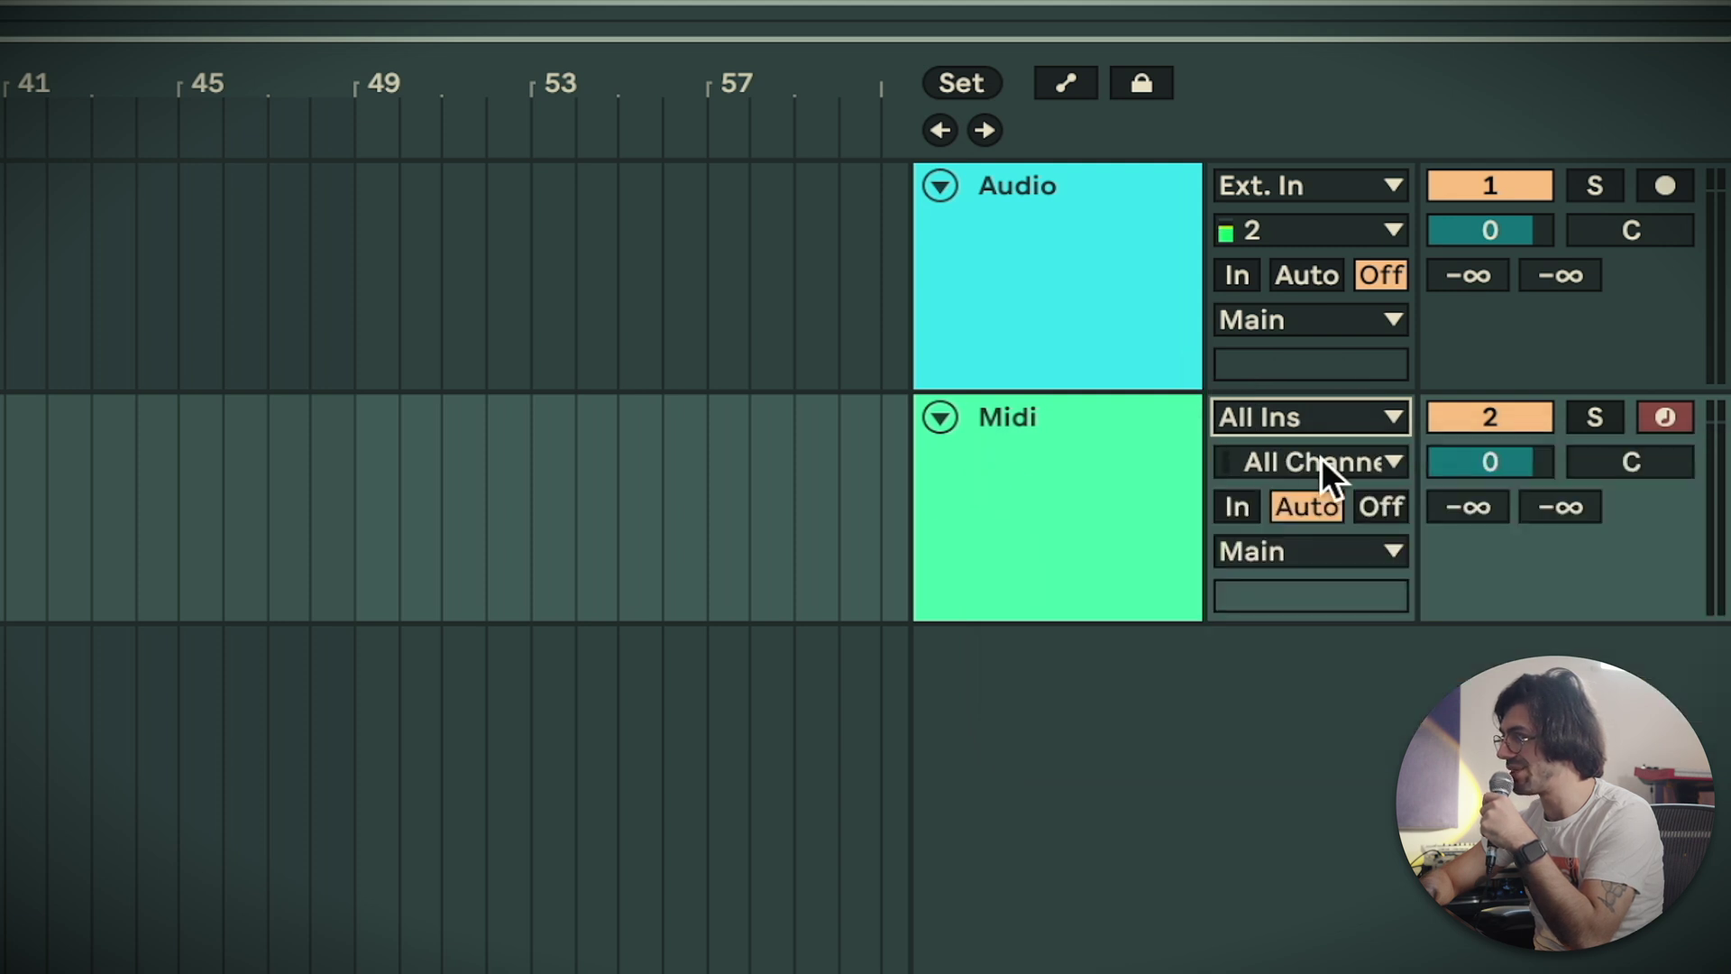
pyautogui.click(1322, 463)
pyautogui.click(1133, 424)
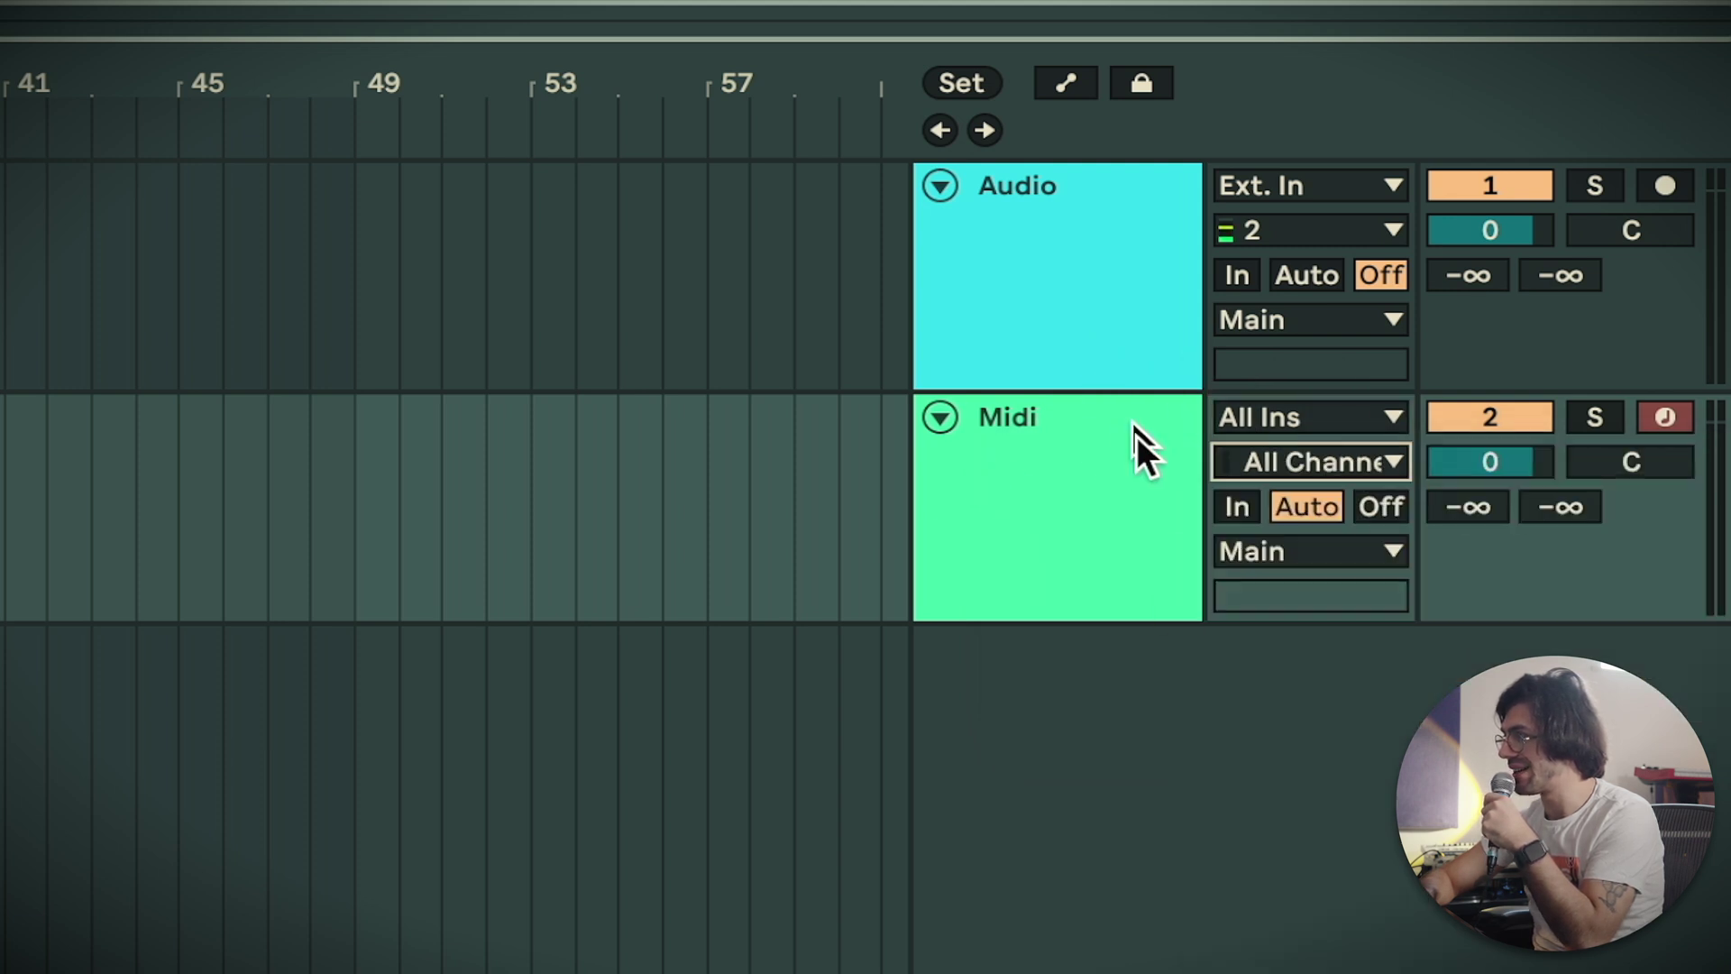
# Review the output routing destinations offered for the Midi track
pyautogui.click(1275, 548)
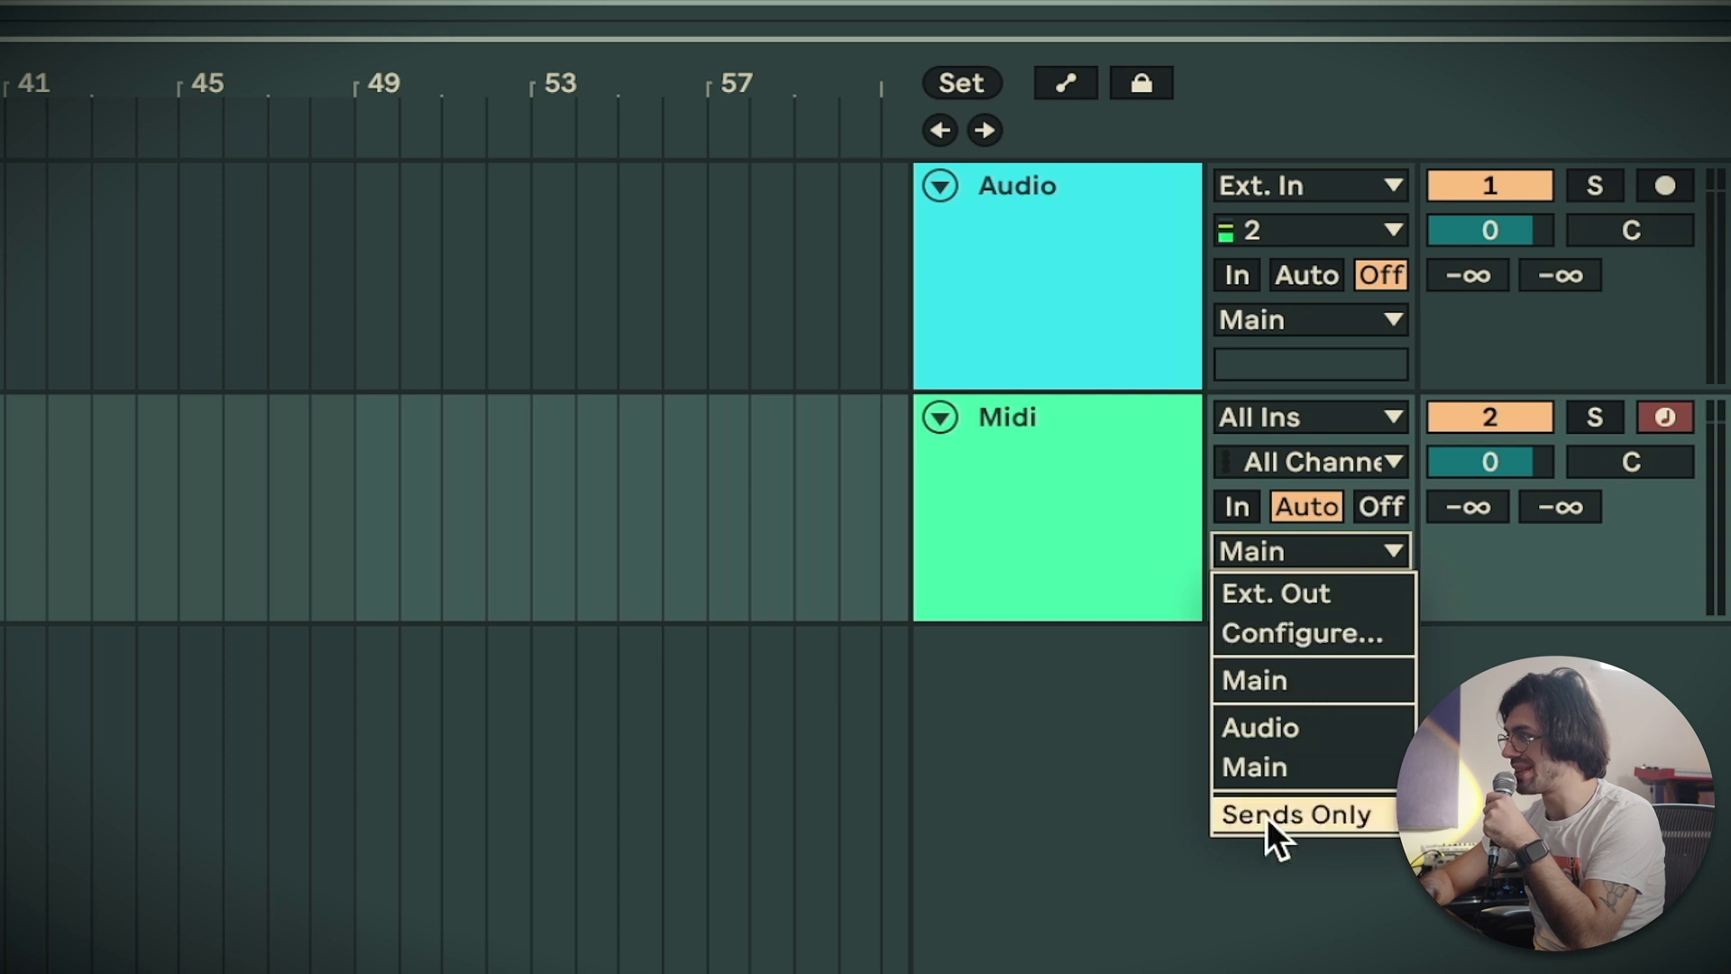
pyautogui.click(1091, 564)
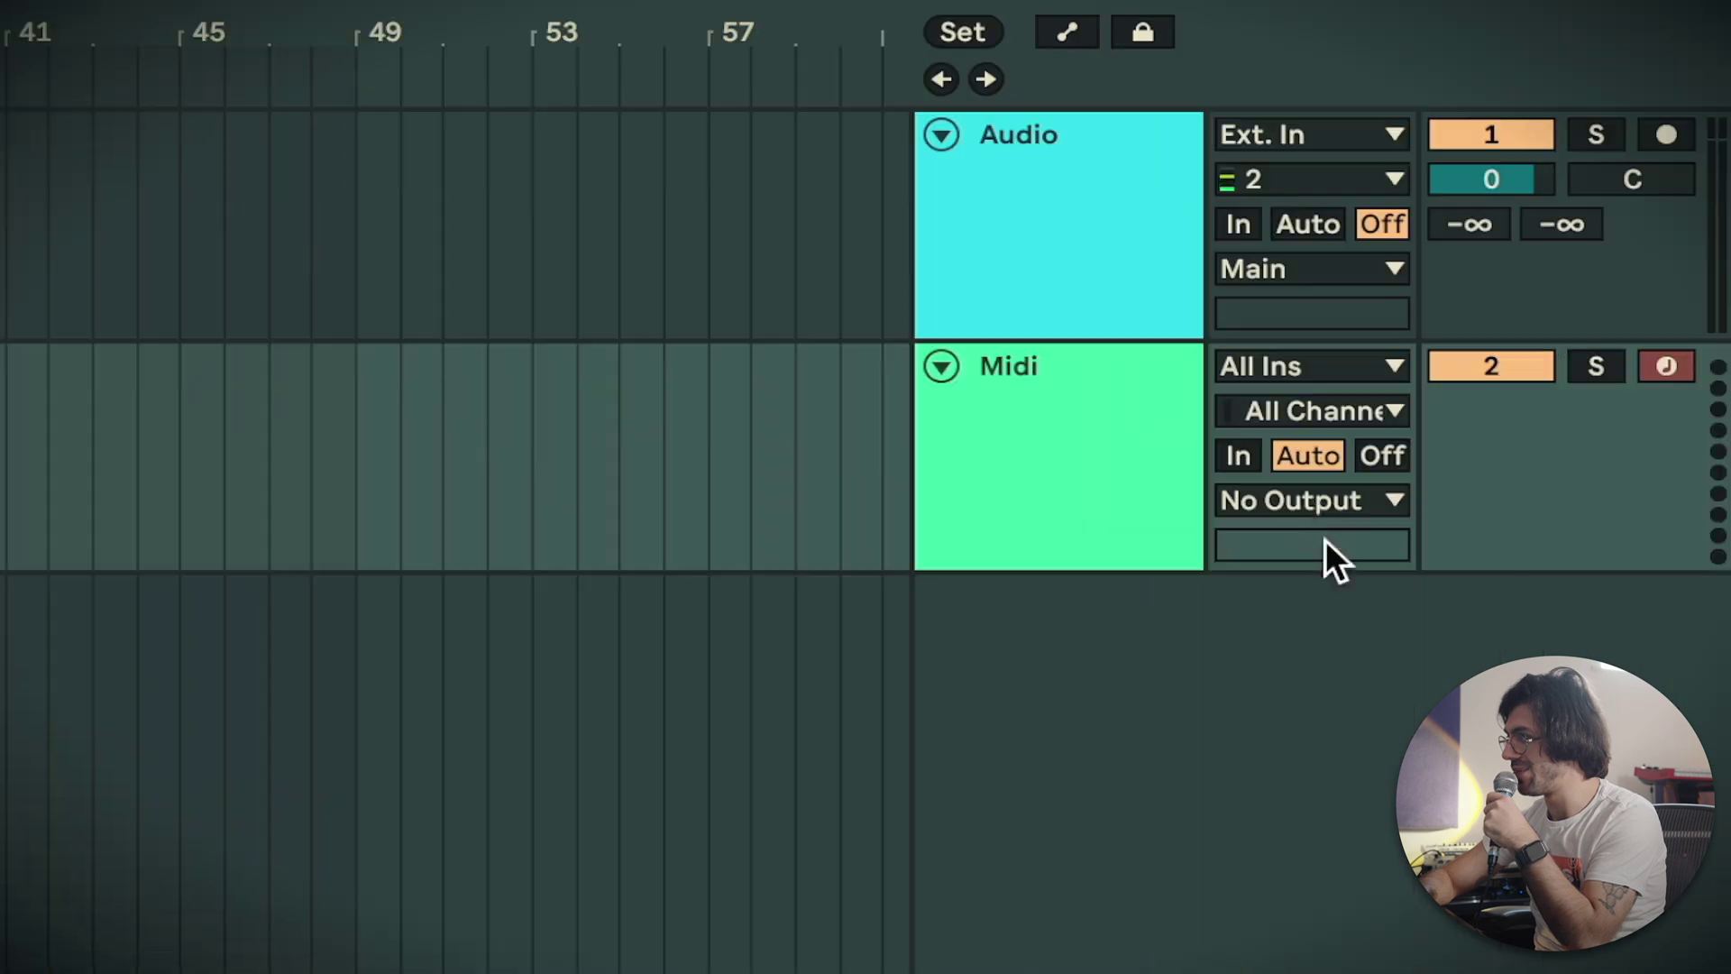
pyautogui.click(1307, 498)
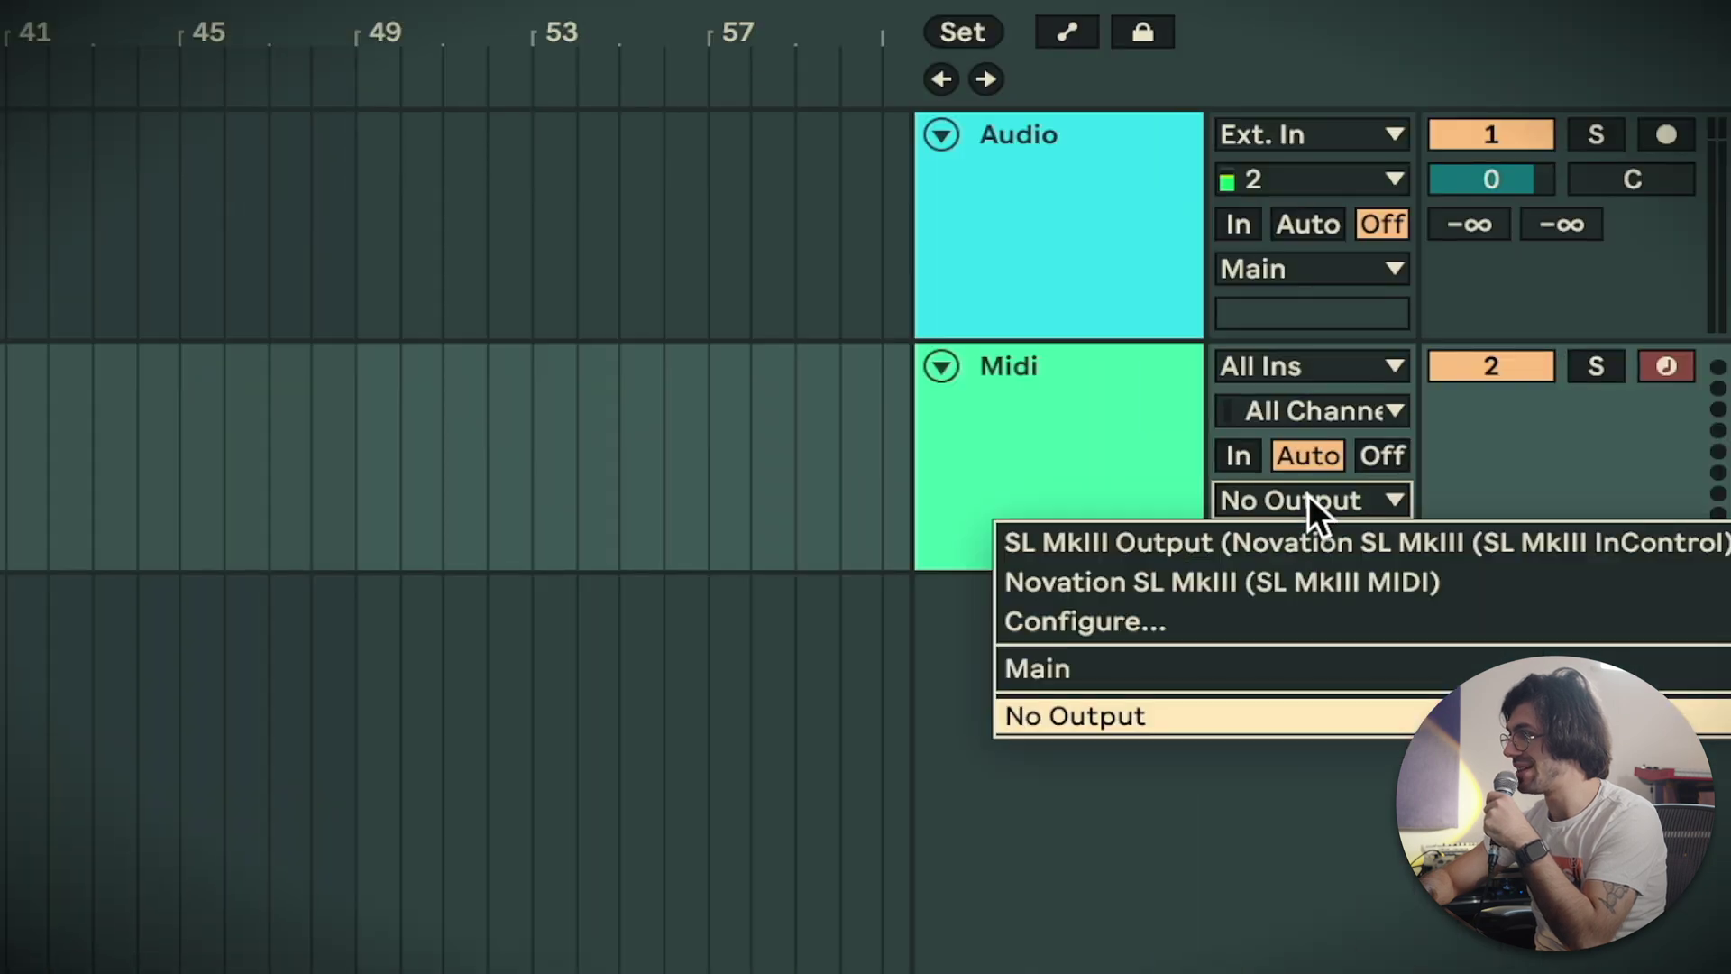
pyautogui.click(1010, 462)
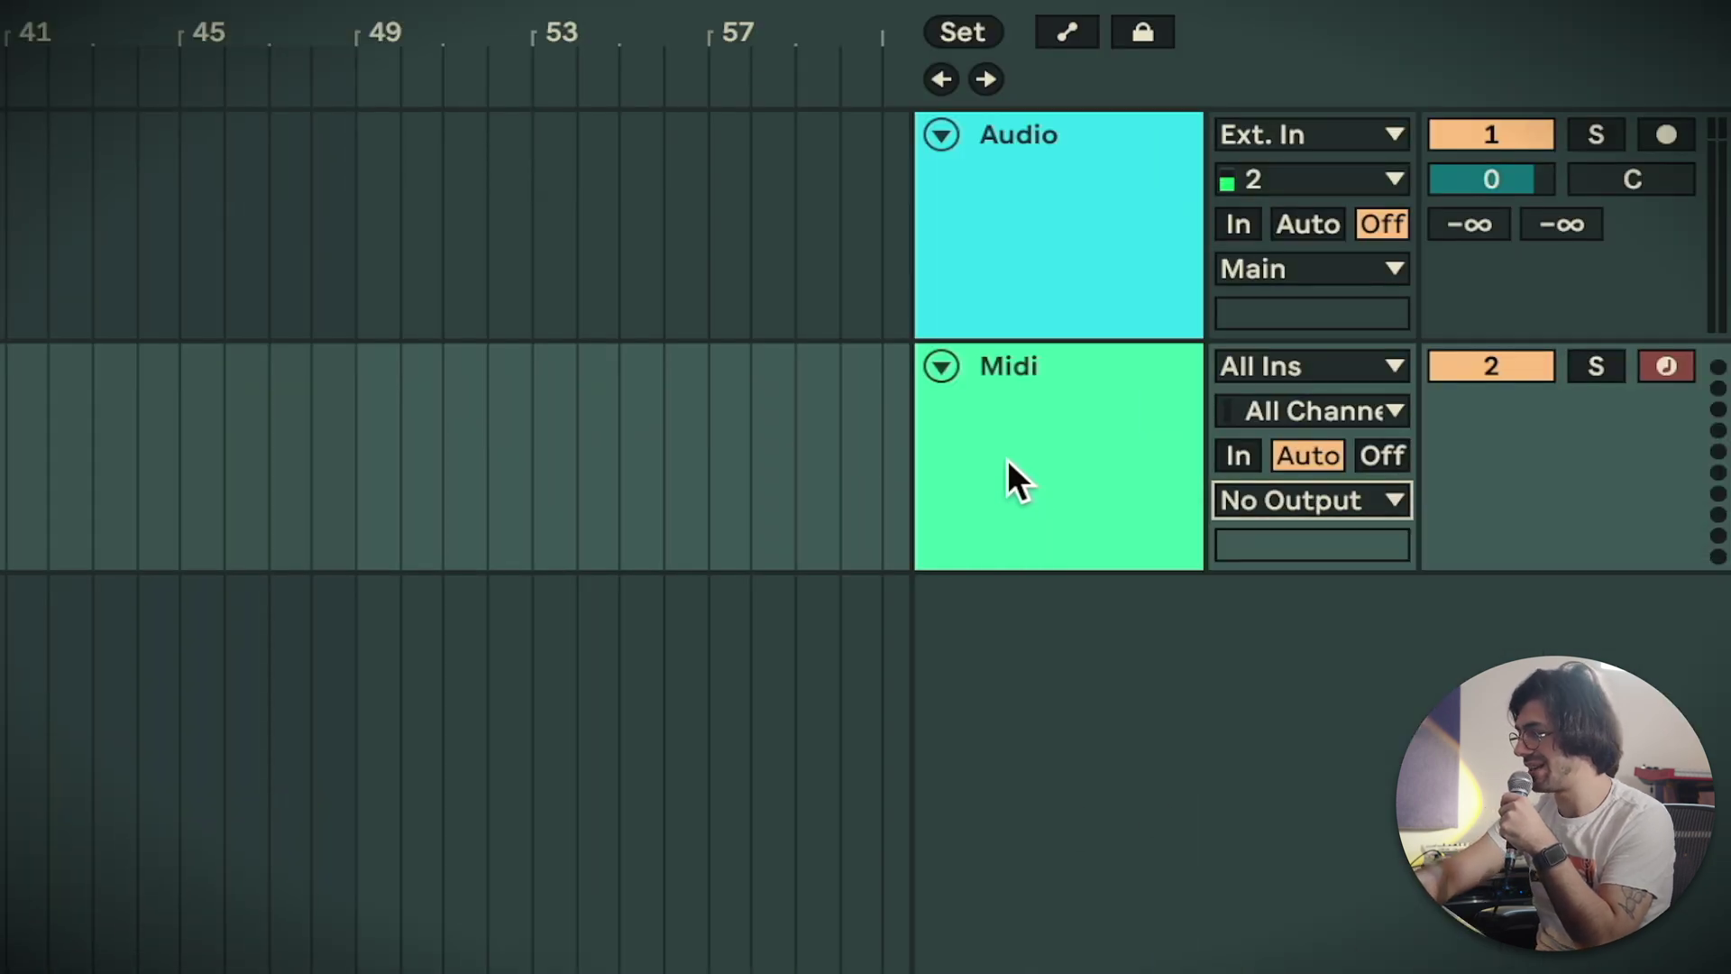
# Add another MIDI track below the Midi track and rename it Midi 2
pyautogui.hotkey('ctrl', 'shift', 't')
pyautogui.click(976, 684)
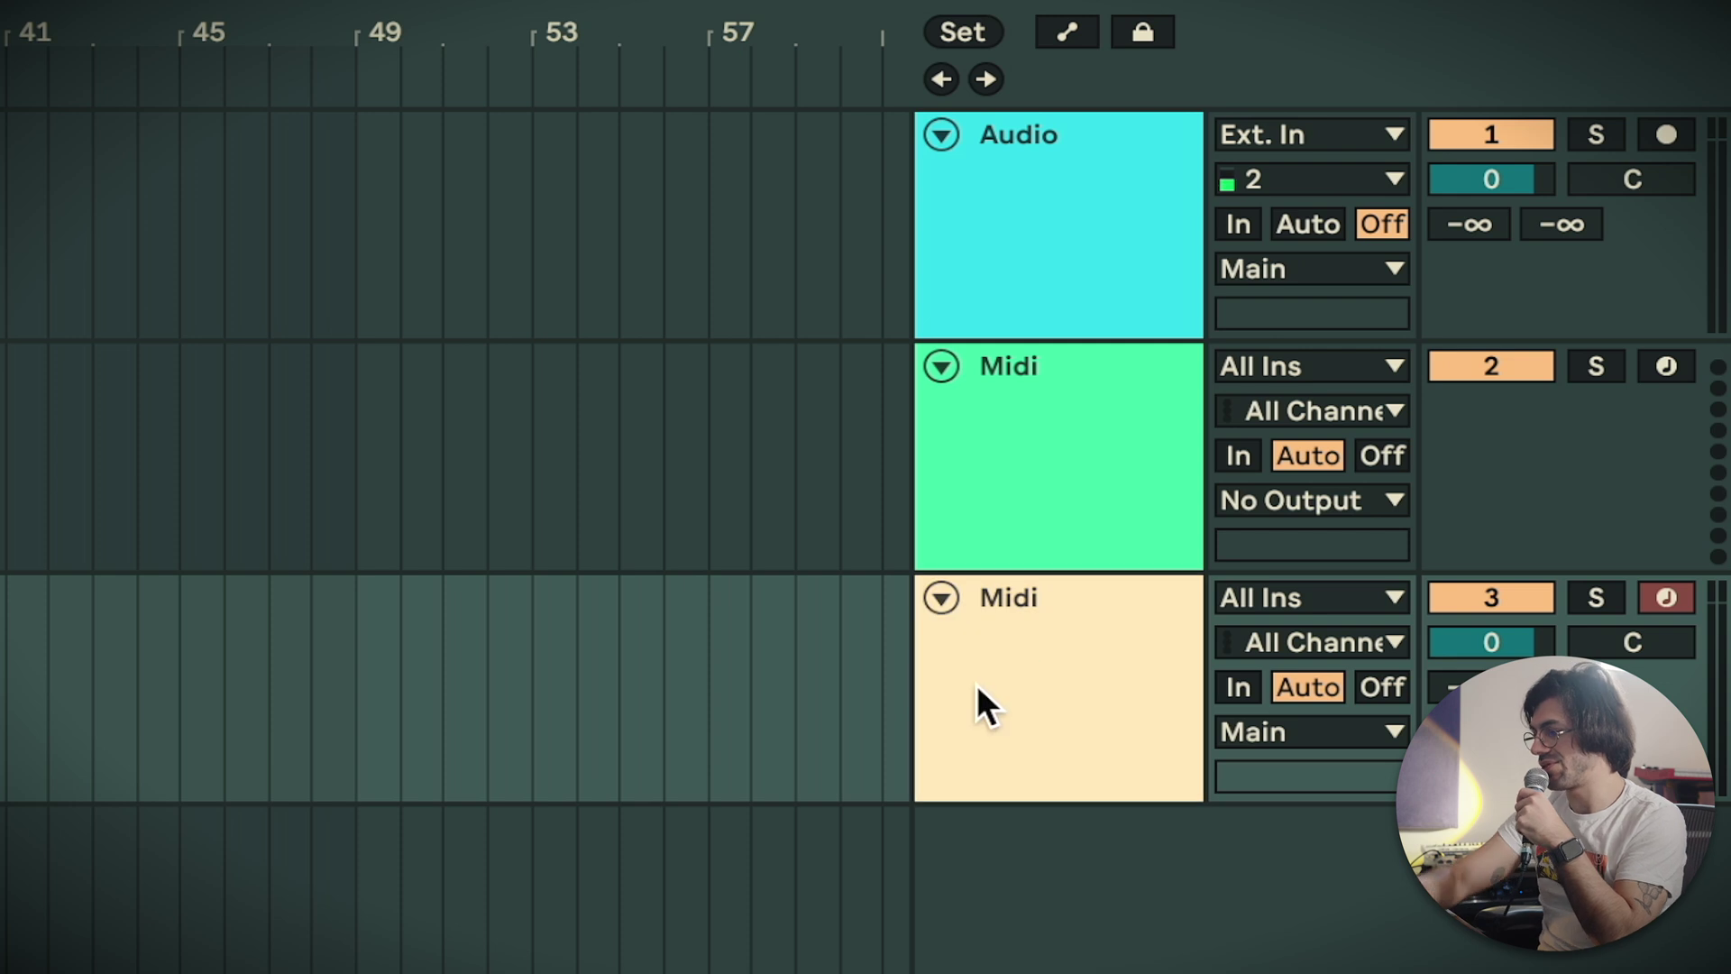
pyautogui.hotkey('ctrl', 'r')
pyautogui.write('2')
pyautogui.press('Return')
# Route the Midi track's output to the Midi 2 track, and select Midi 2
pyautogui.click(1051, 506)
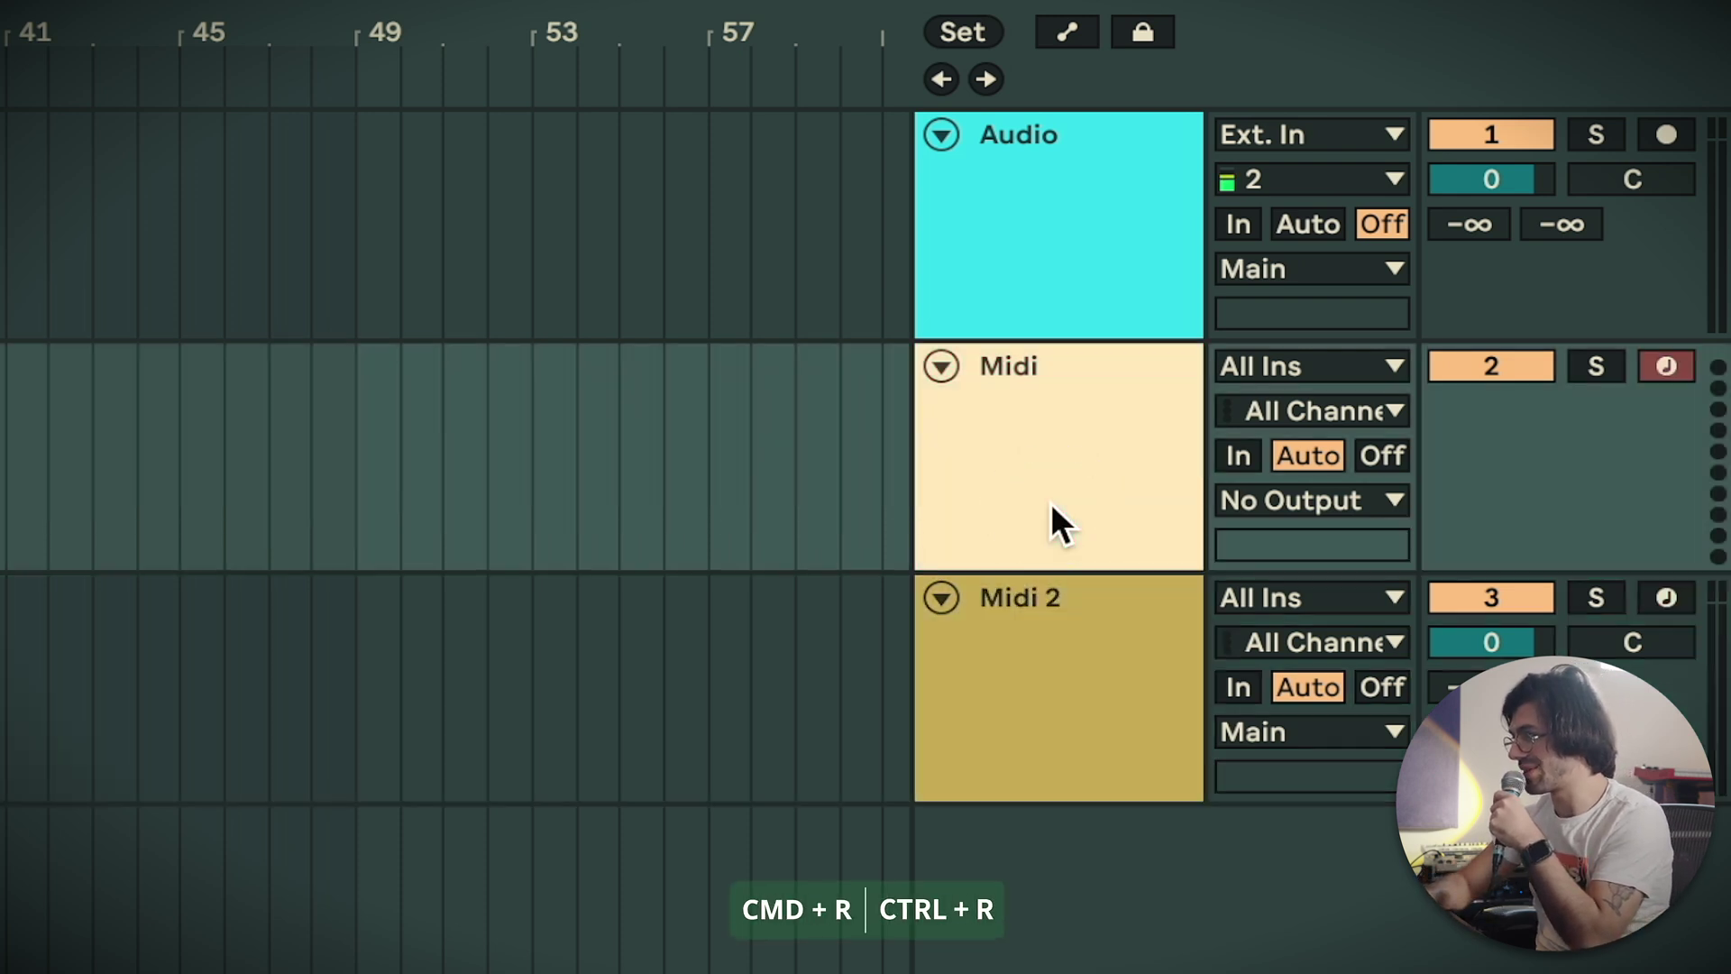
pyautogui.click(1304, 498)
pyautogui.click(1244, 664)
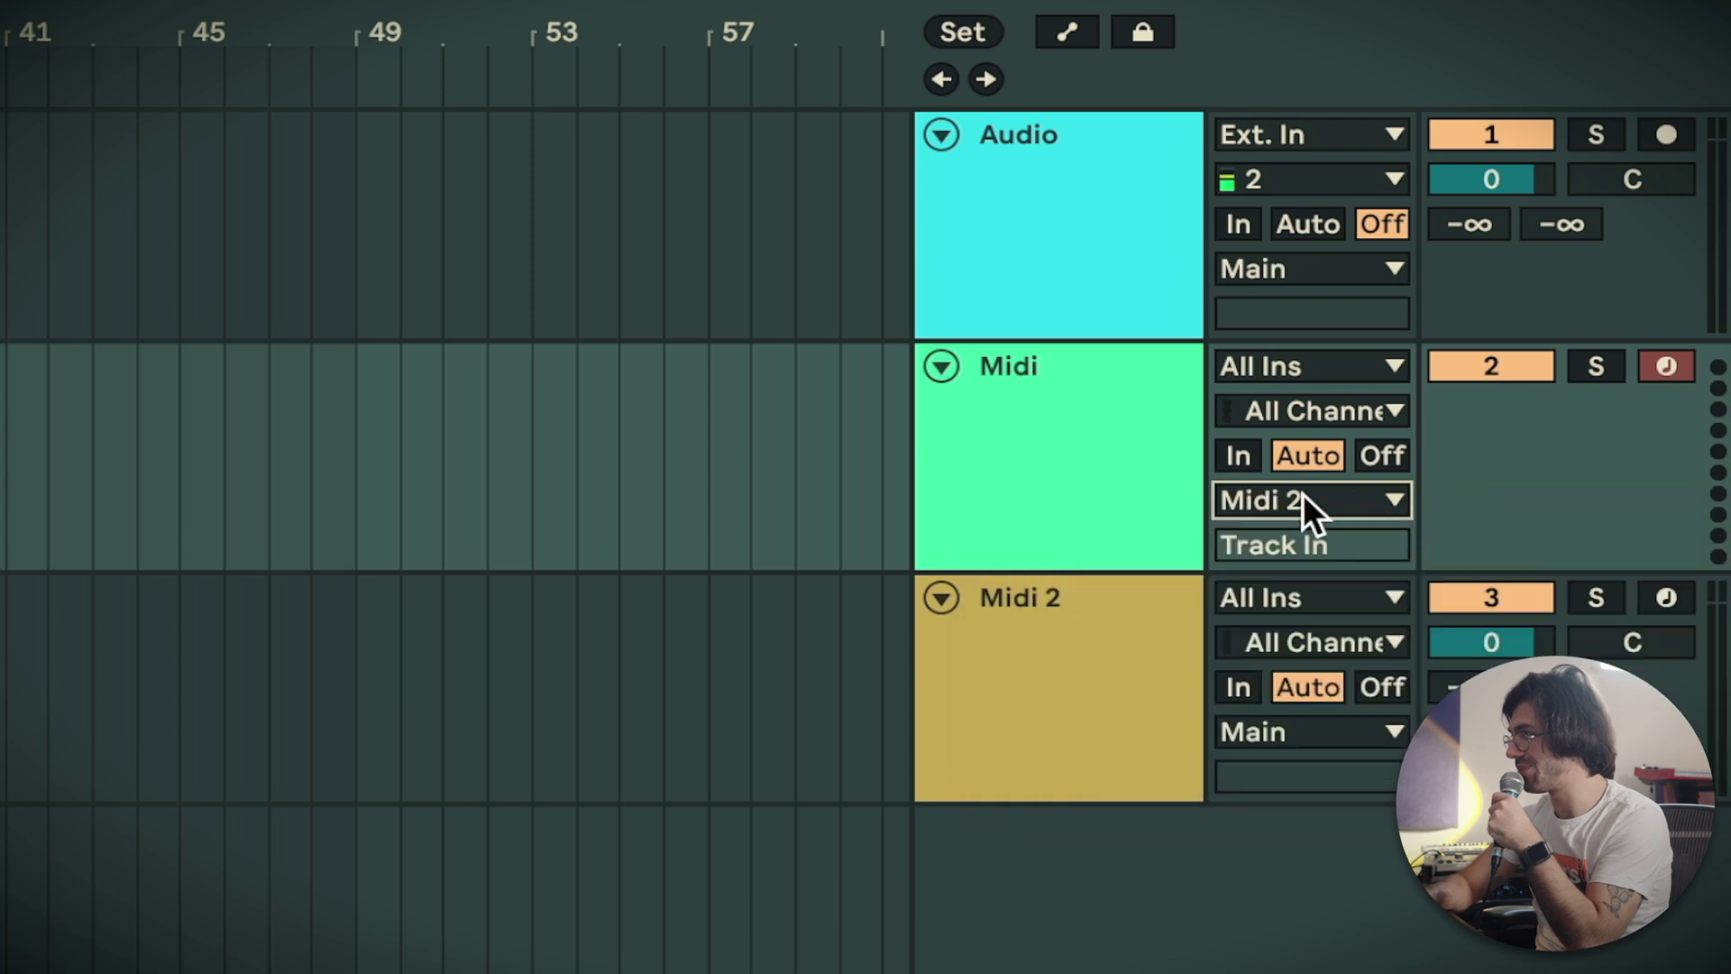
pyautogui.click(1086, 642)
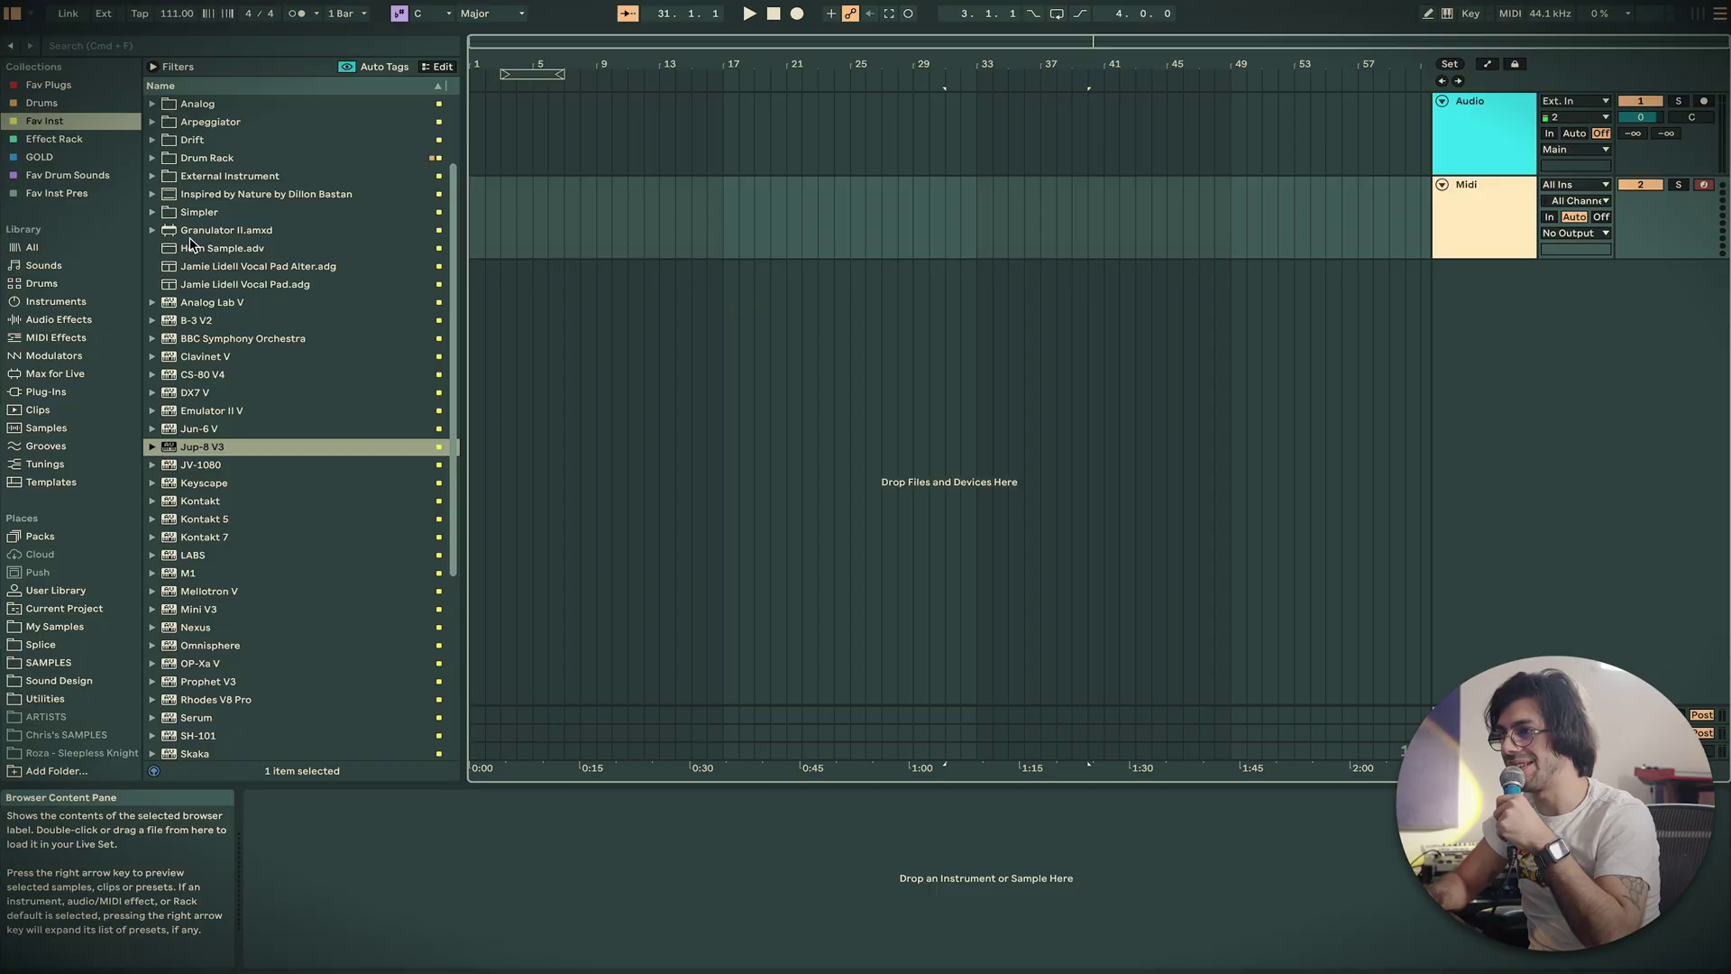
# Browse the Fav Plugs, Drums and Effect Rack collections in the browser
pyautogui.scroll(3, 189, 242)
pyautogui.click(45, 86)
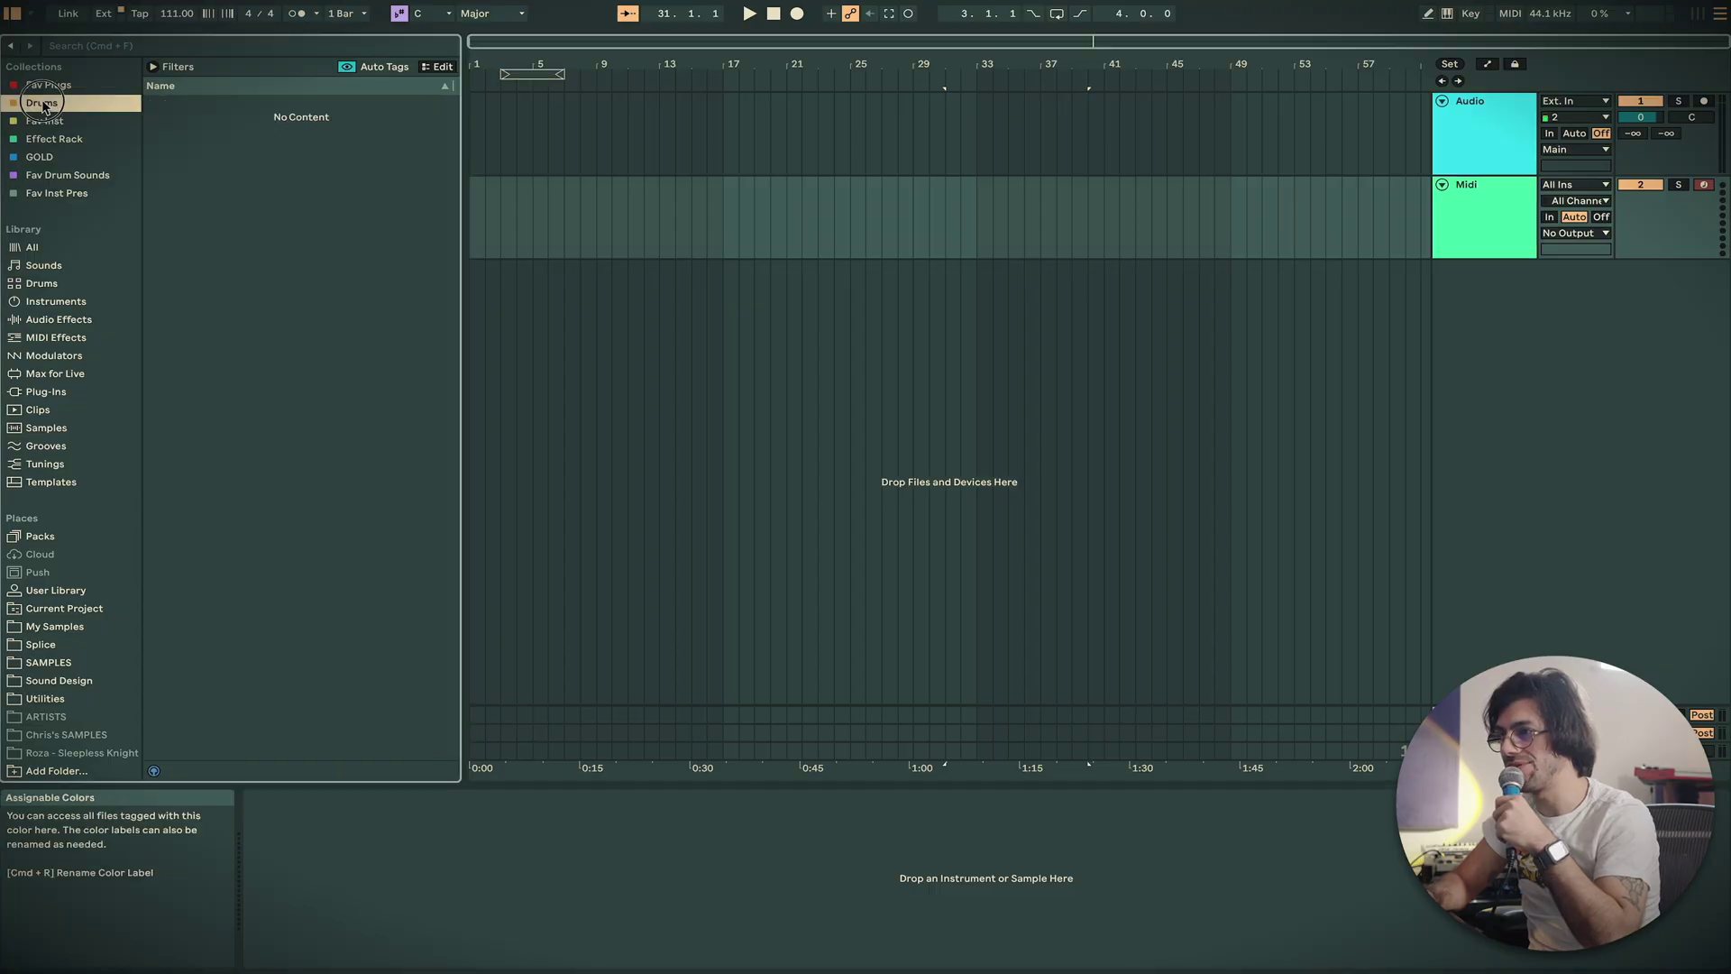
pyautogui.click(42, 104)
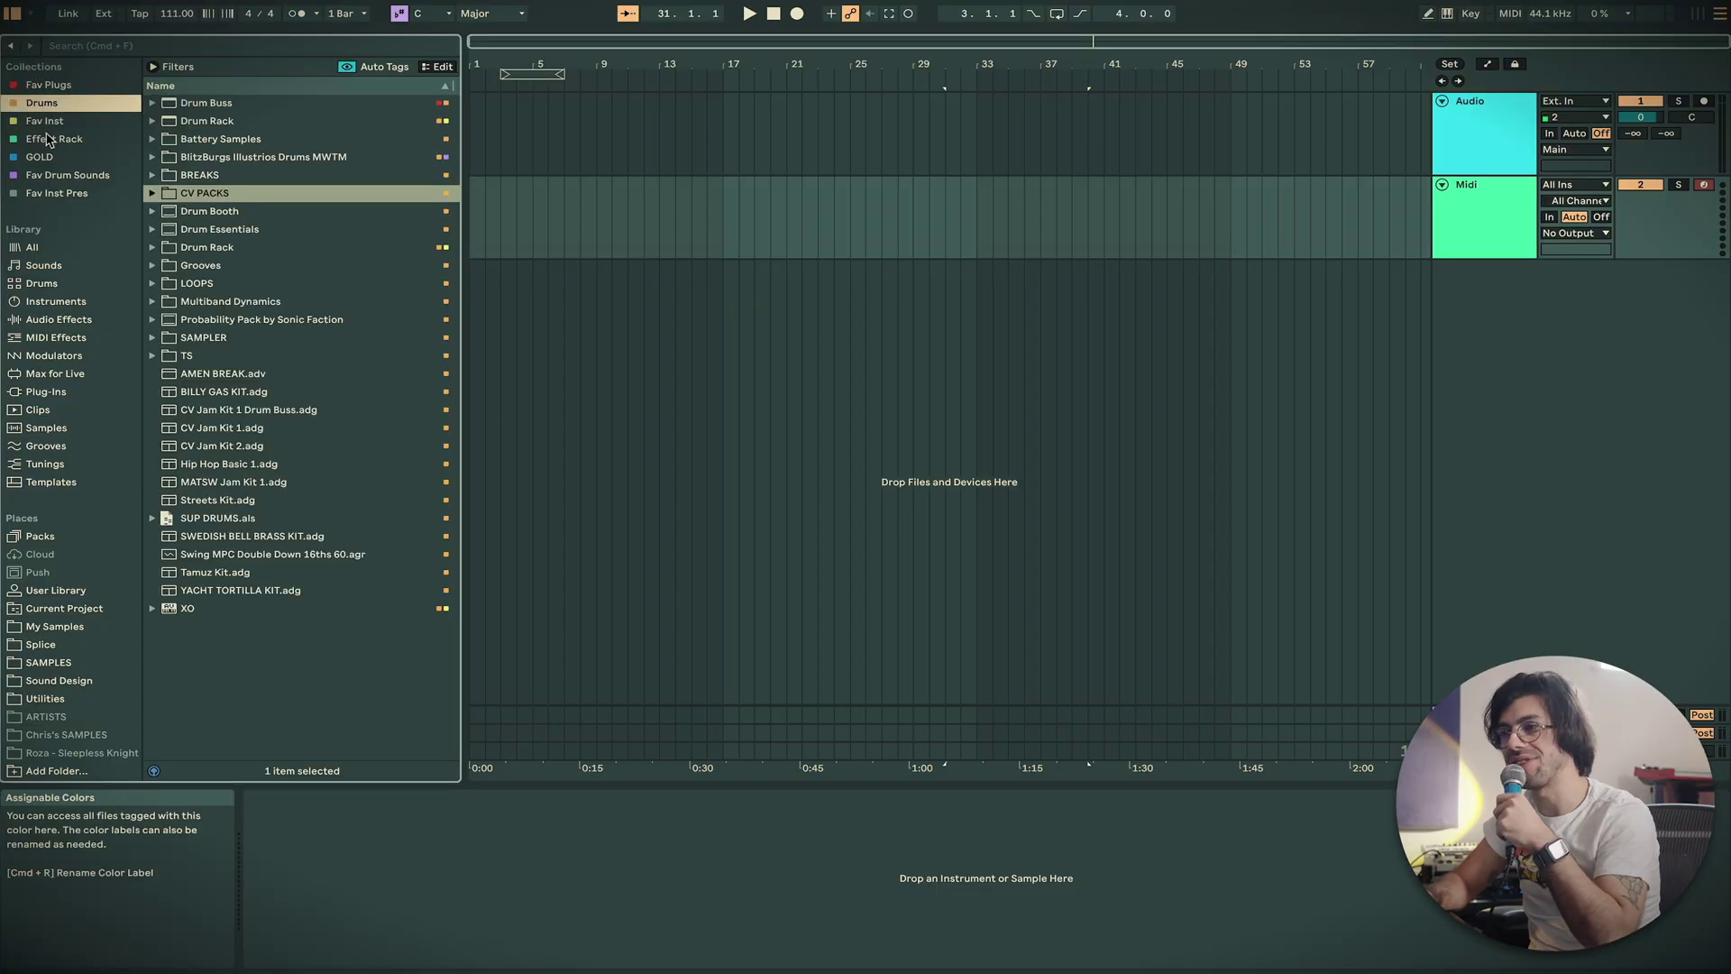
pyautogui.click(50, 139)
# Browse the library's Drums and MIDI Effects, and check the collection colours that can be assigned to MPE Control
pyautogui.click(61, 285)
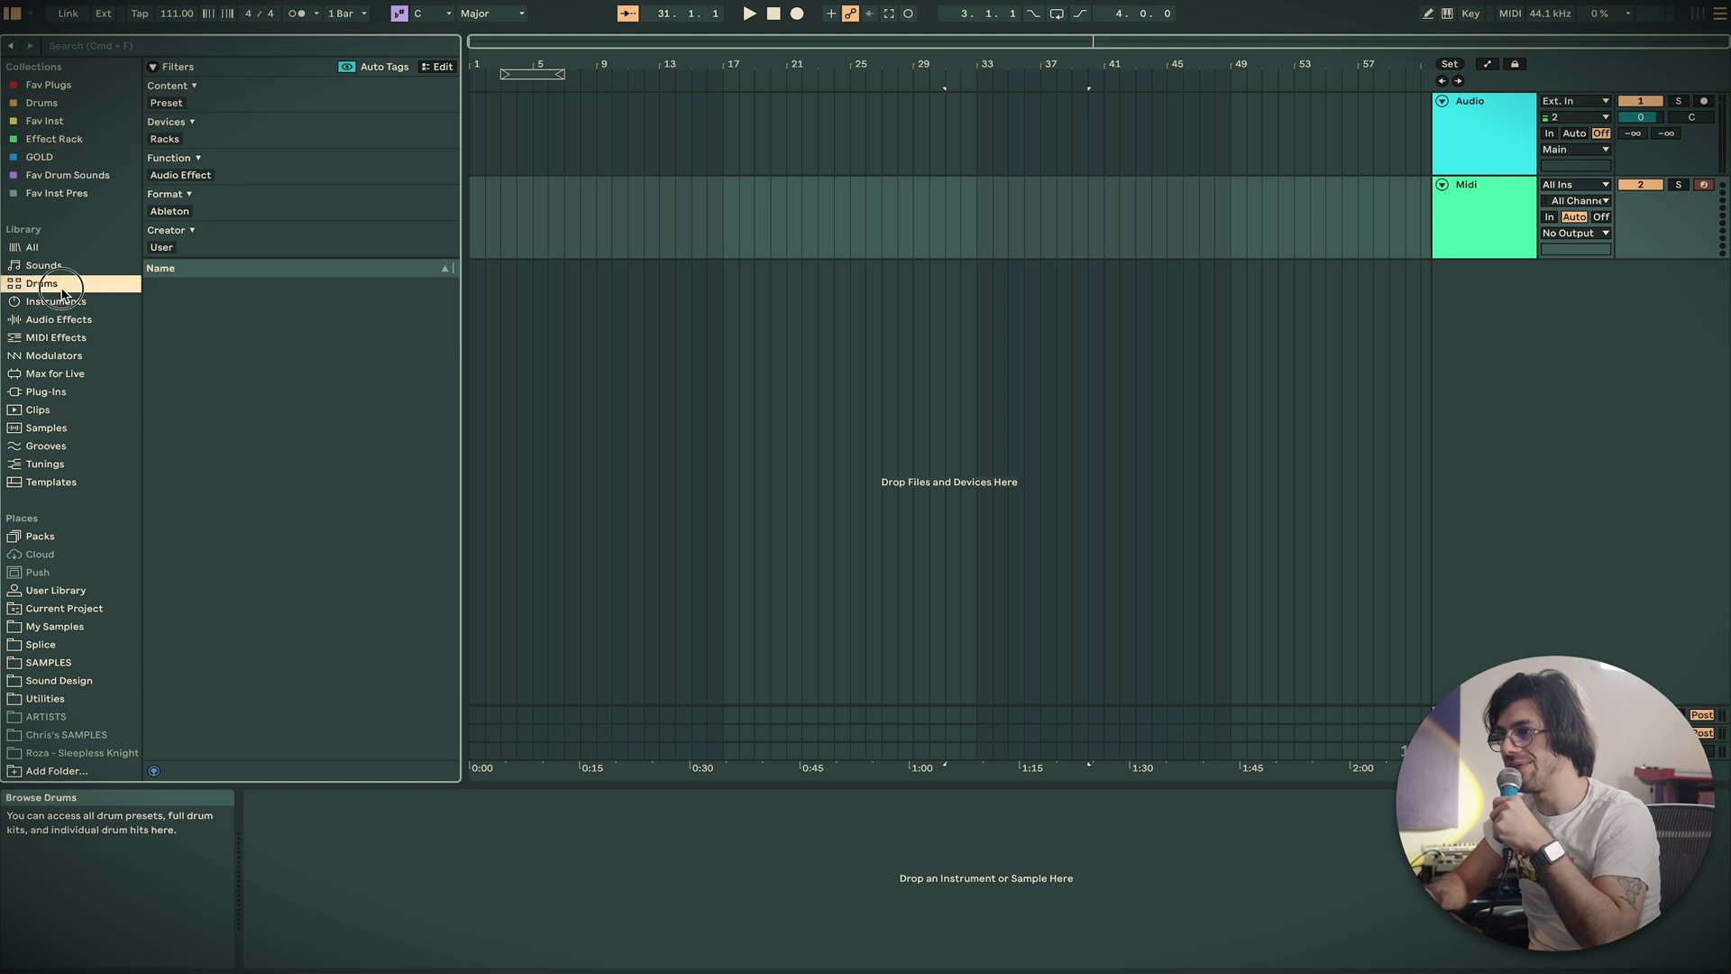
pyautogui.click(76, 339)
pyautogui.rightClick(224, 300)
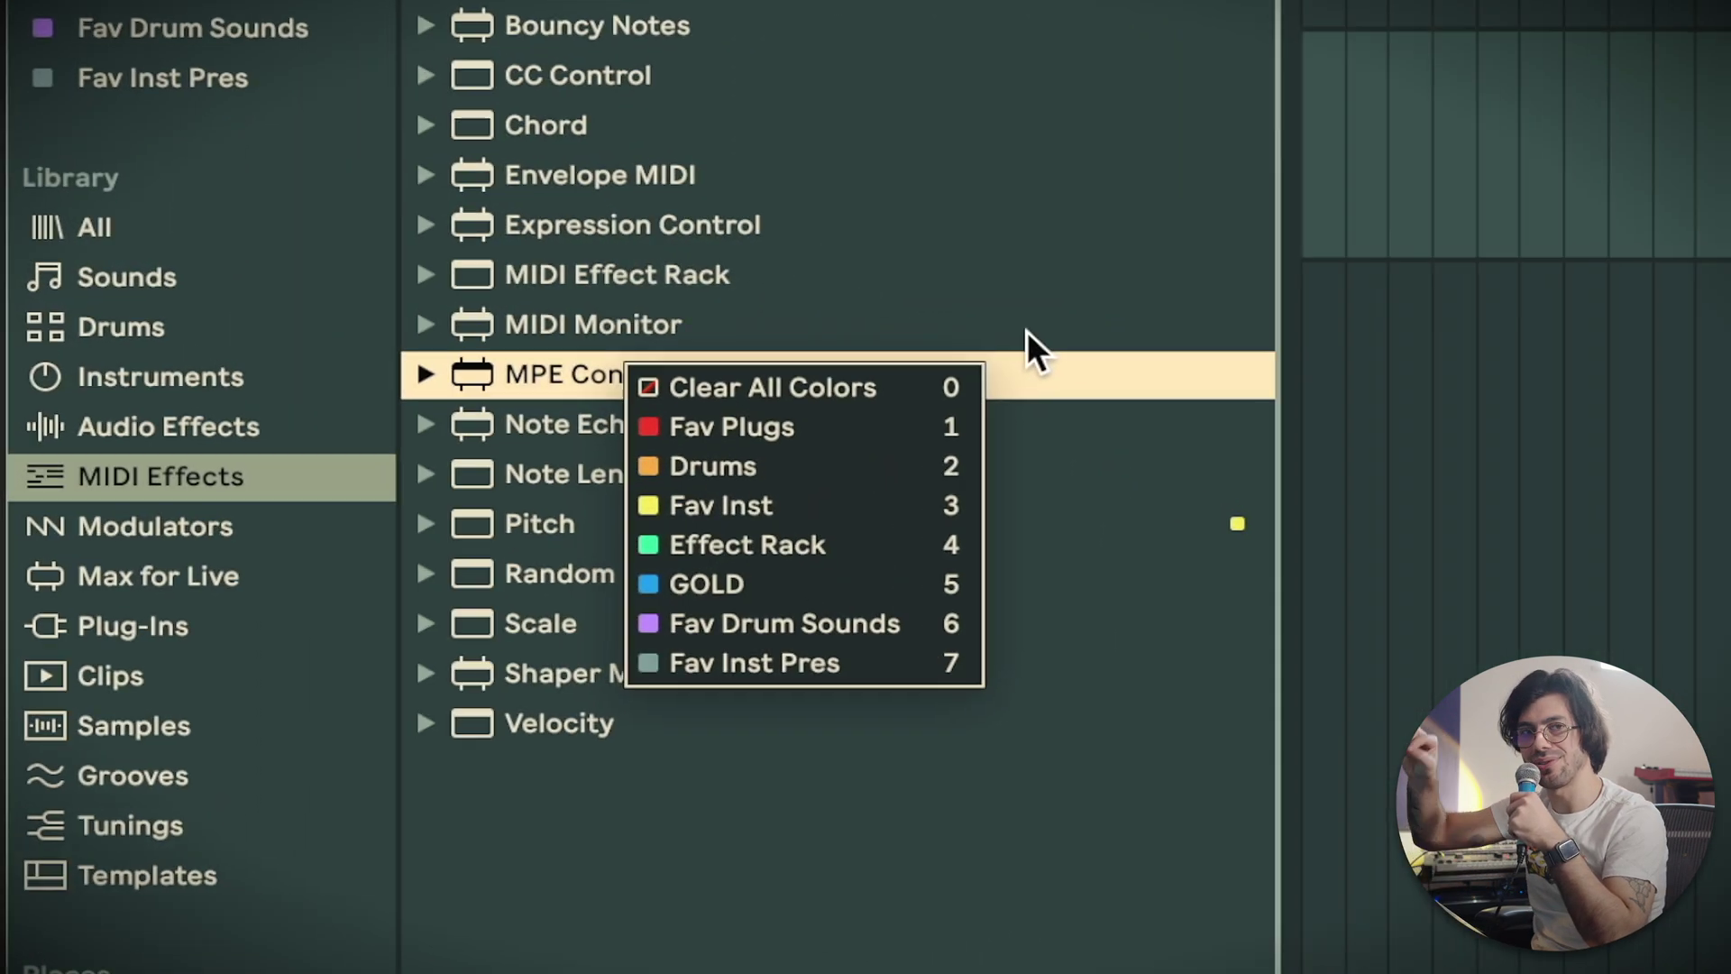
pyautogui.click(1030, 332)
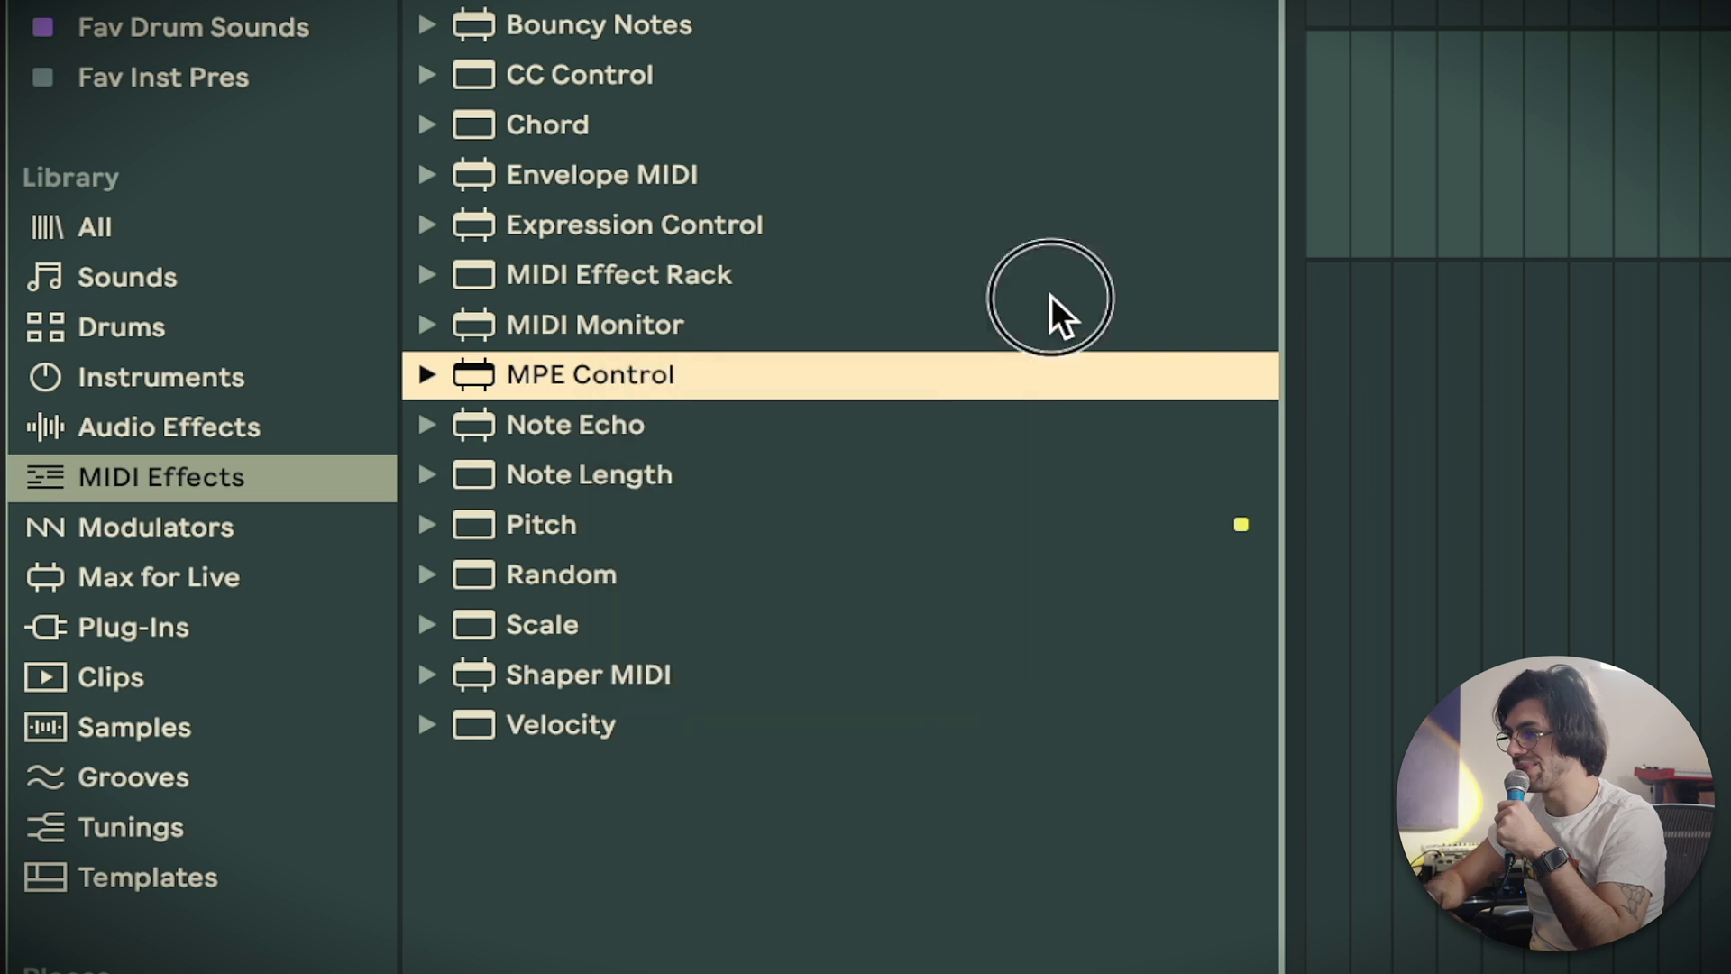
# Step through all the colour collections from Fav Plugs to Fav Inst Pres
pyautogui.click(145, 85)
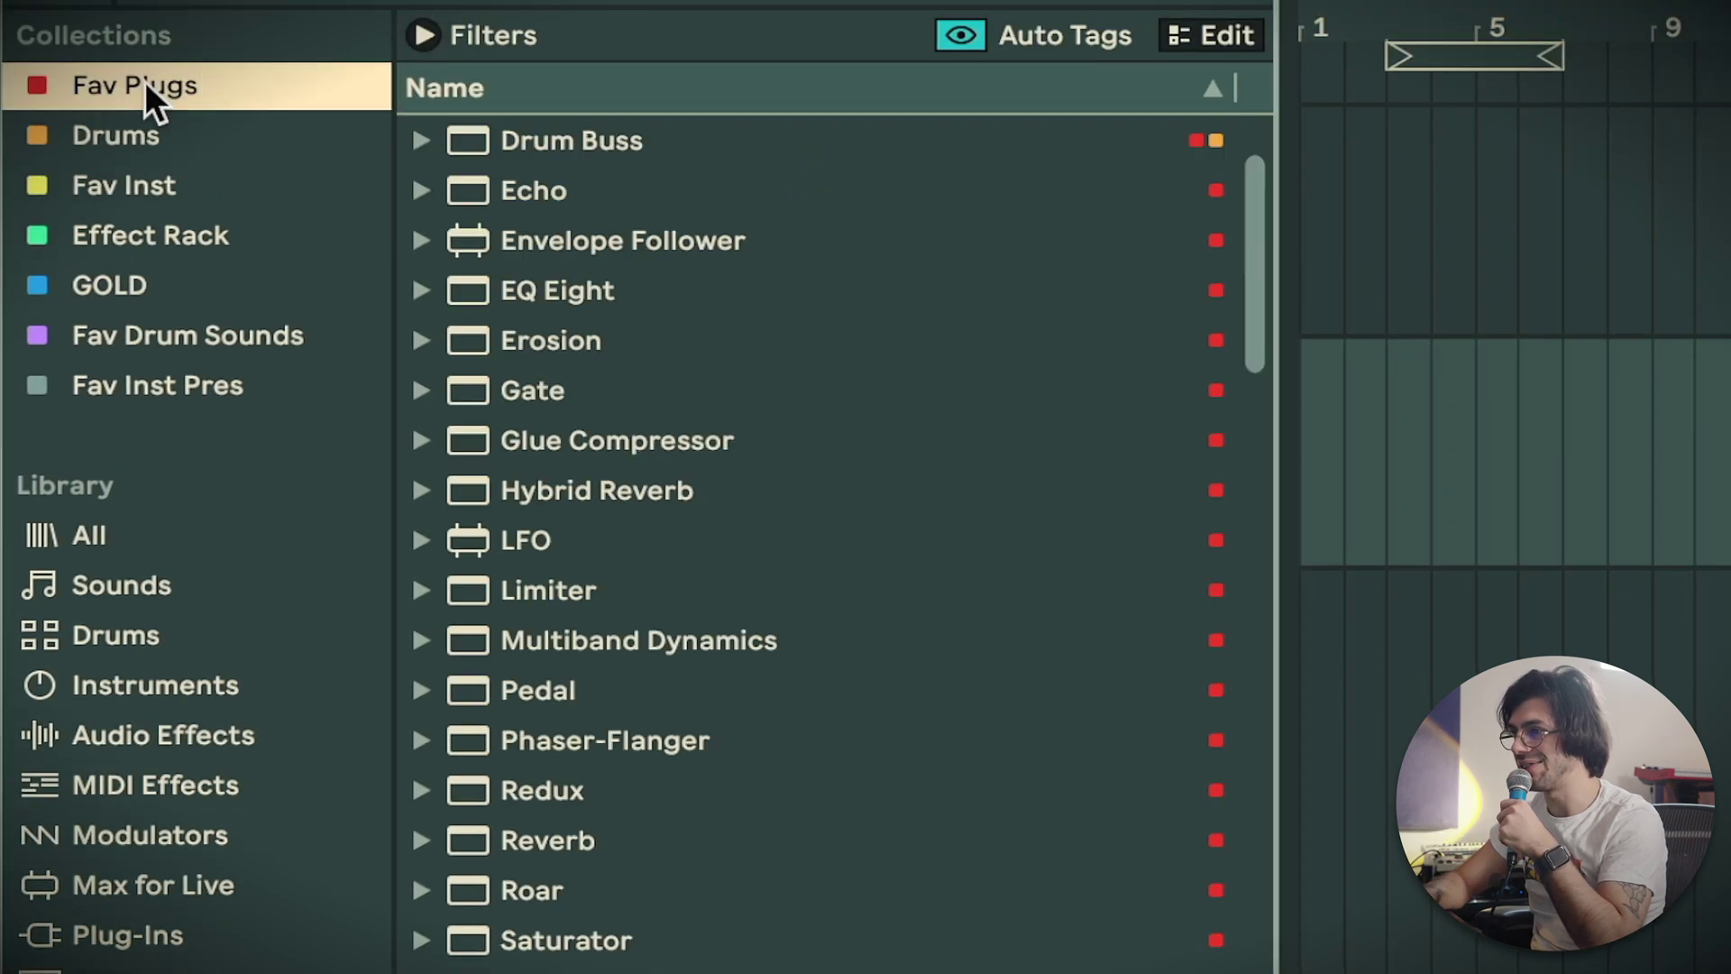
pyautogui.press('Down')
pyautogui.press('Down')
pyautogui.press('Down')
pyautogui.press('Down')
pyautogui.press('Down')
pyautogui.press('Down')
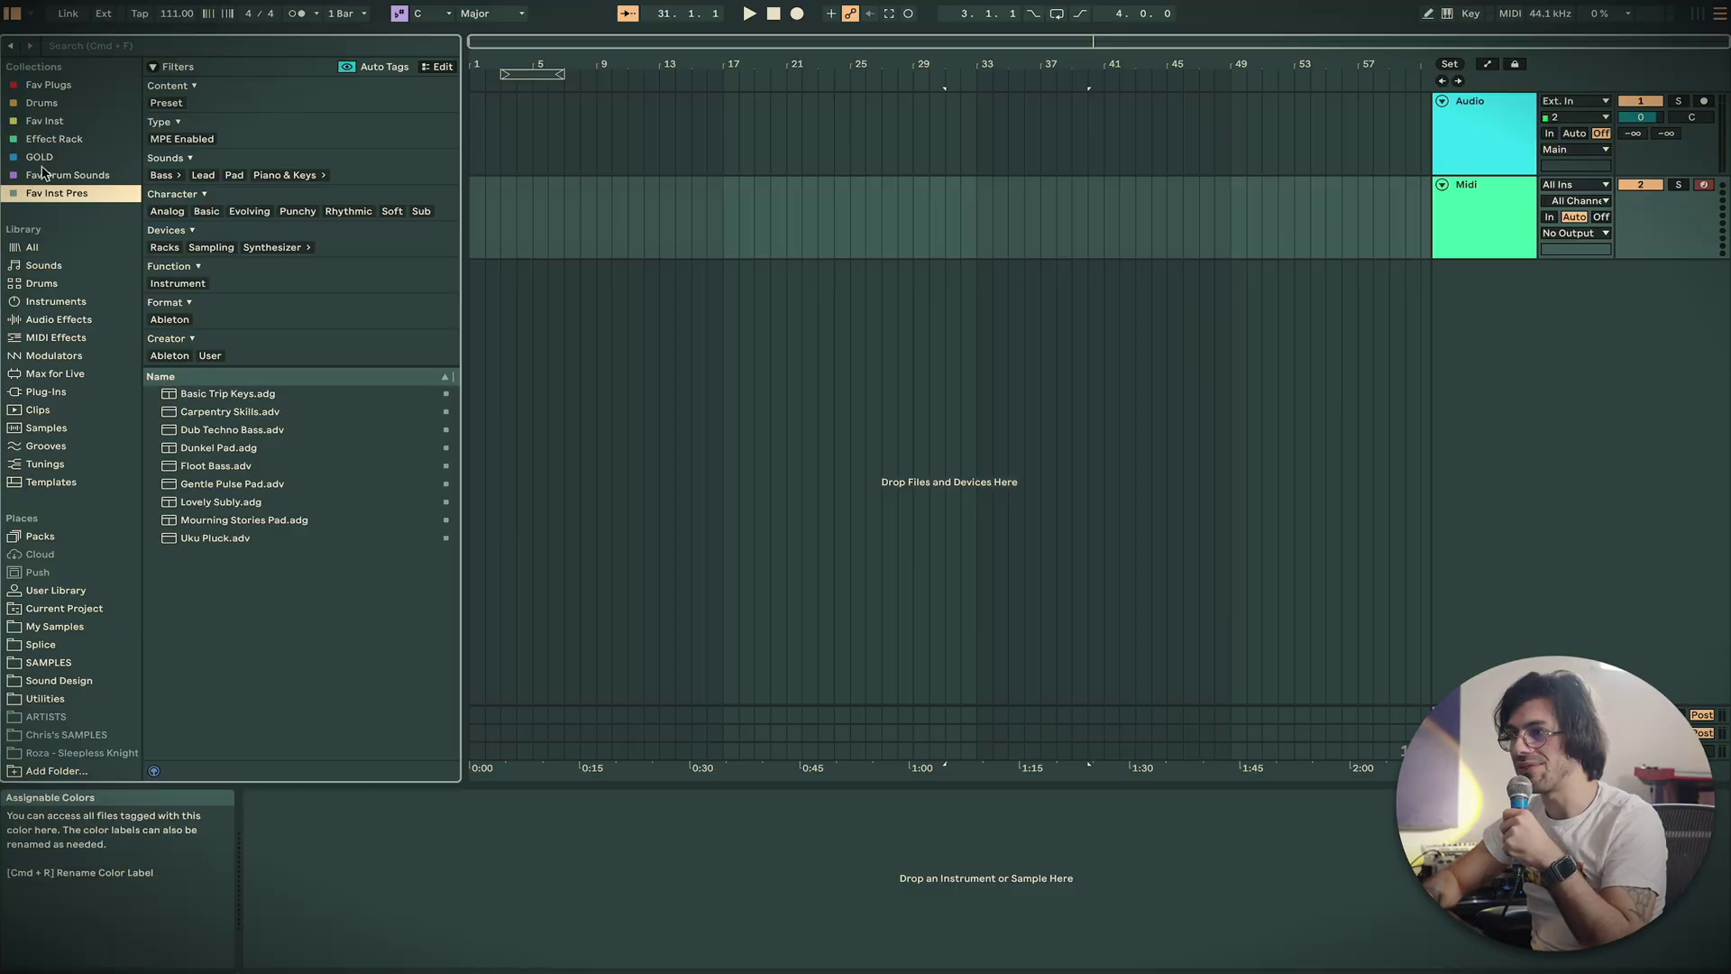
# Revisit the Fav Drum Sounds, Fav Inst Pres, GOLD and Drums collections
pyautogui.click(45, 174)
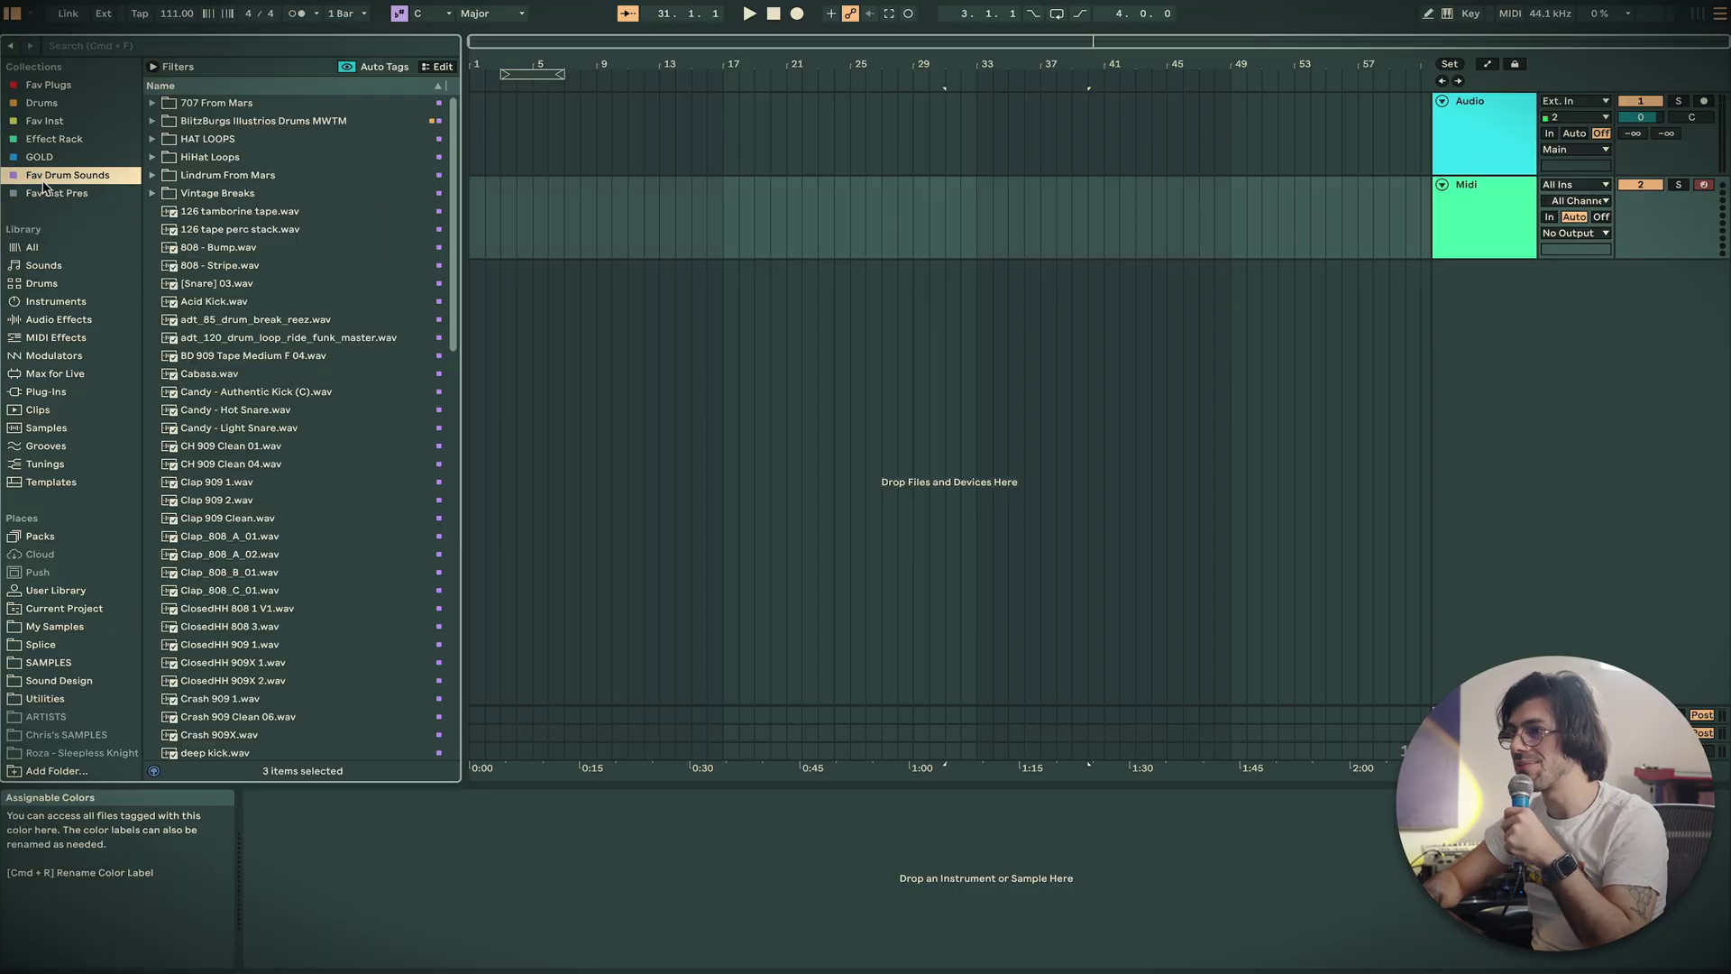
pyautogui.click(68, 195)
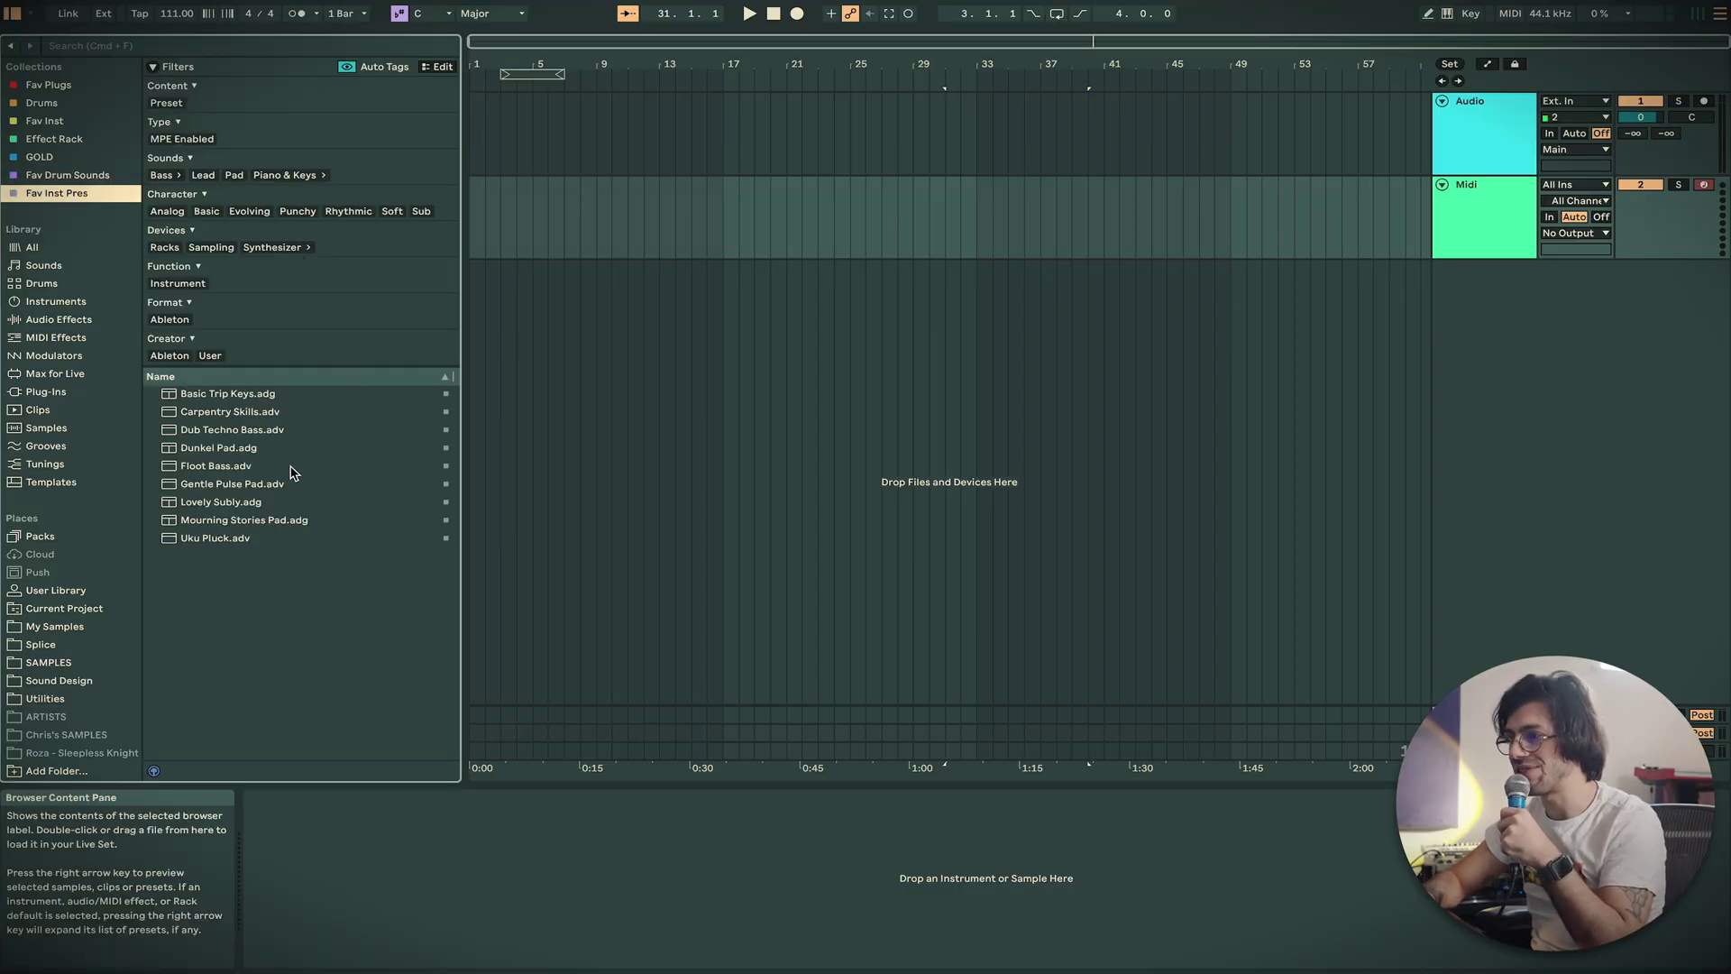
pyautogui.click(76, 157)
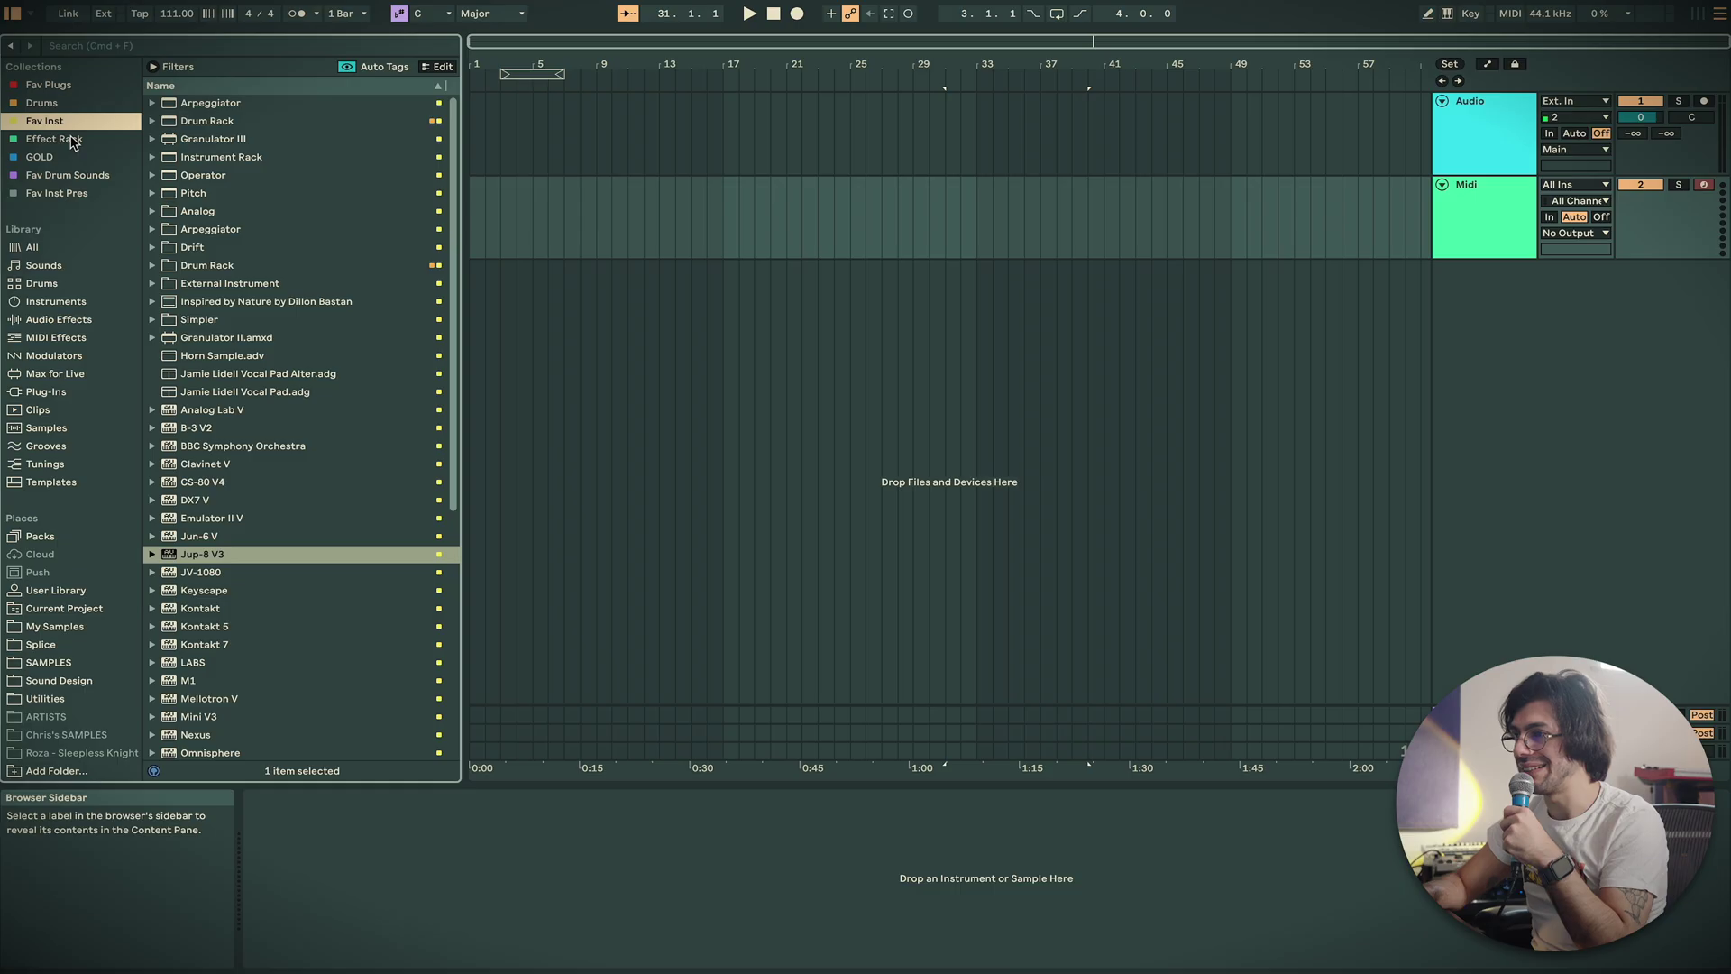
pyautogui.click(41, 103)
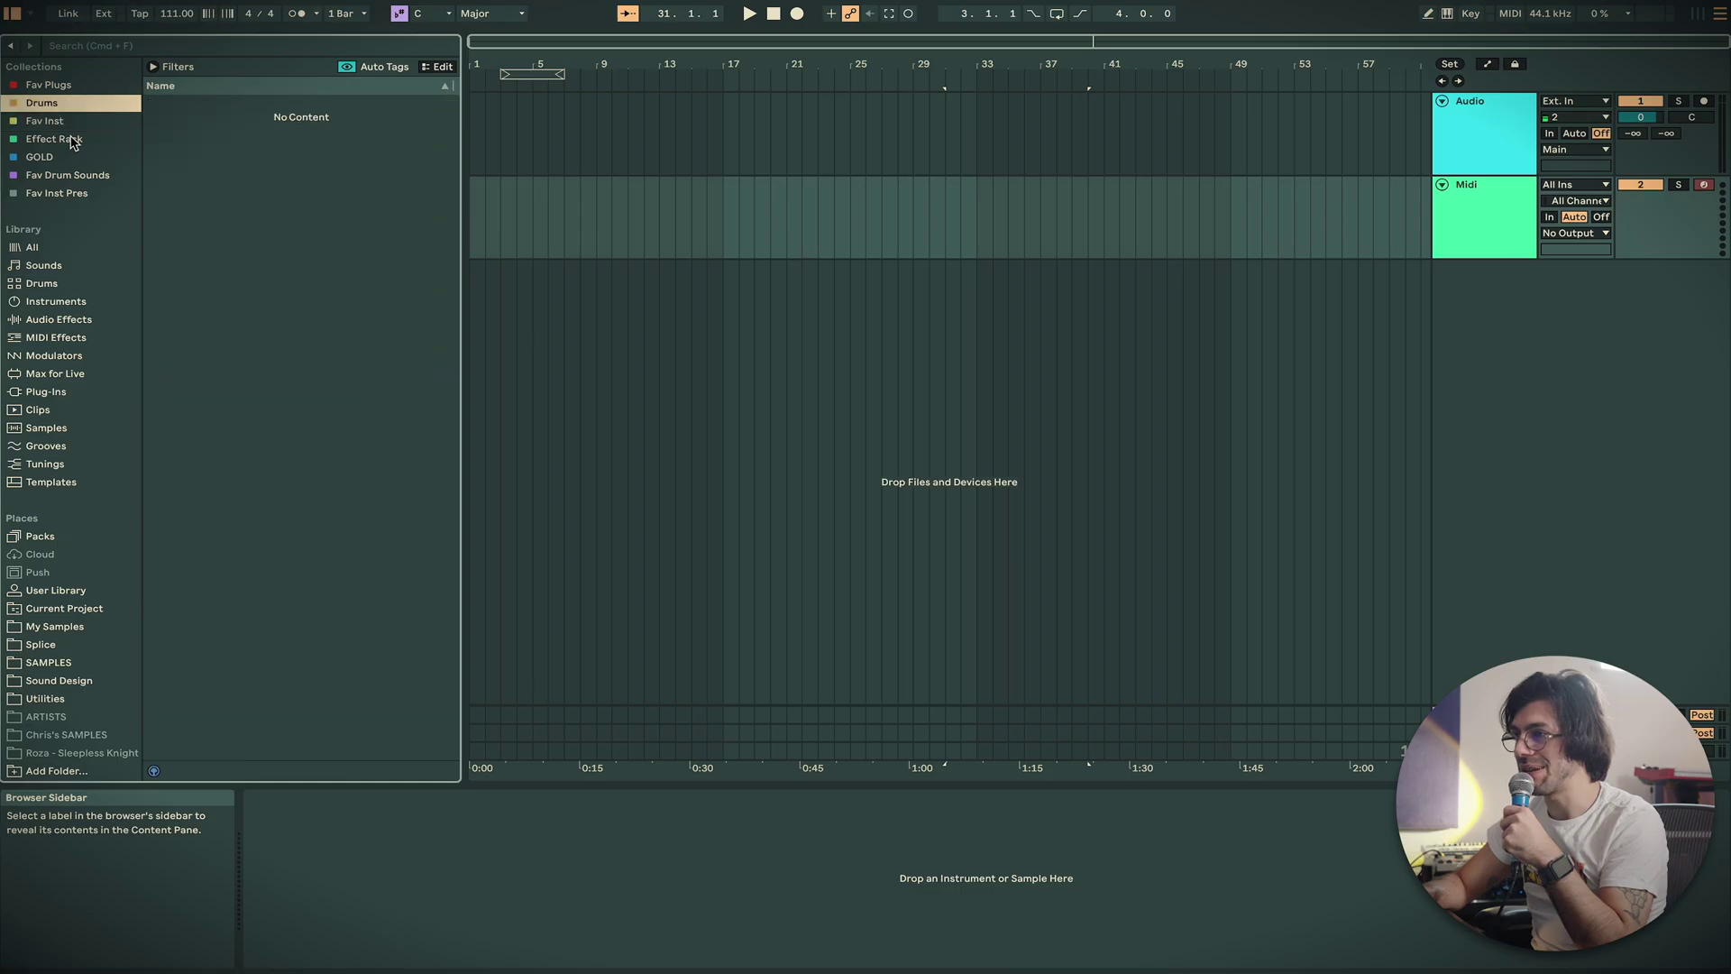
# Look through the long list of plug-ins in the Fav Plugs collection
pyautogui.press('Up')
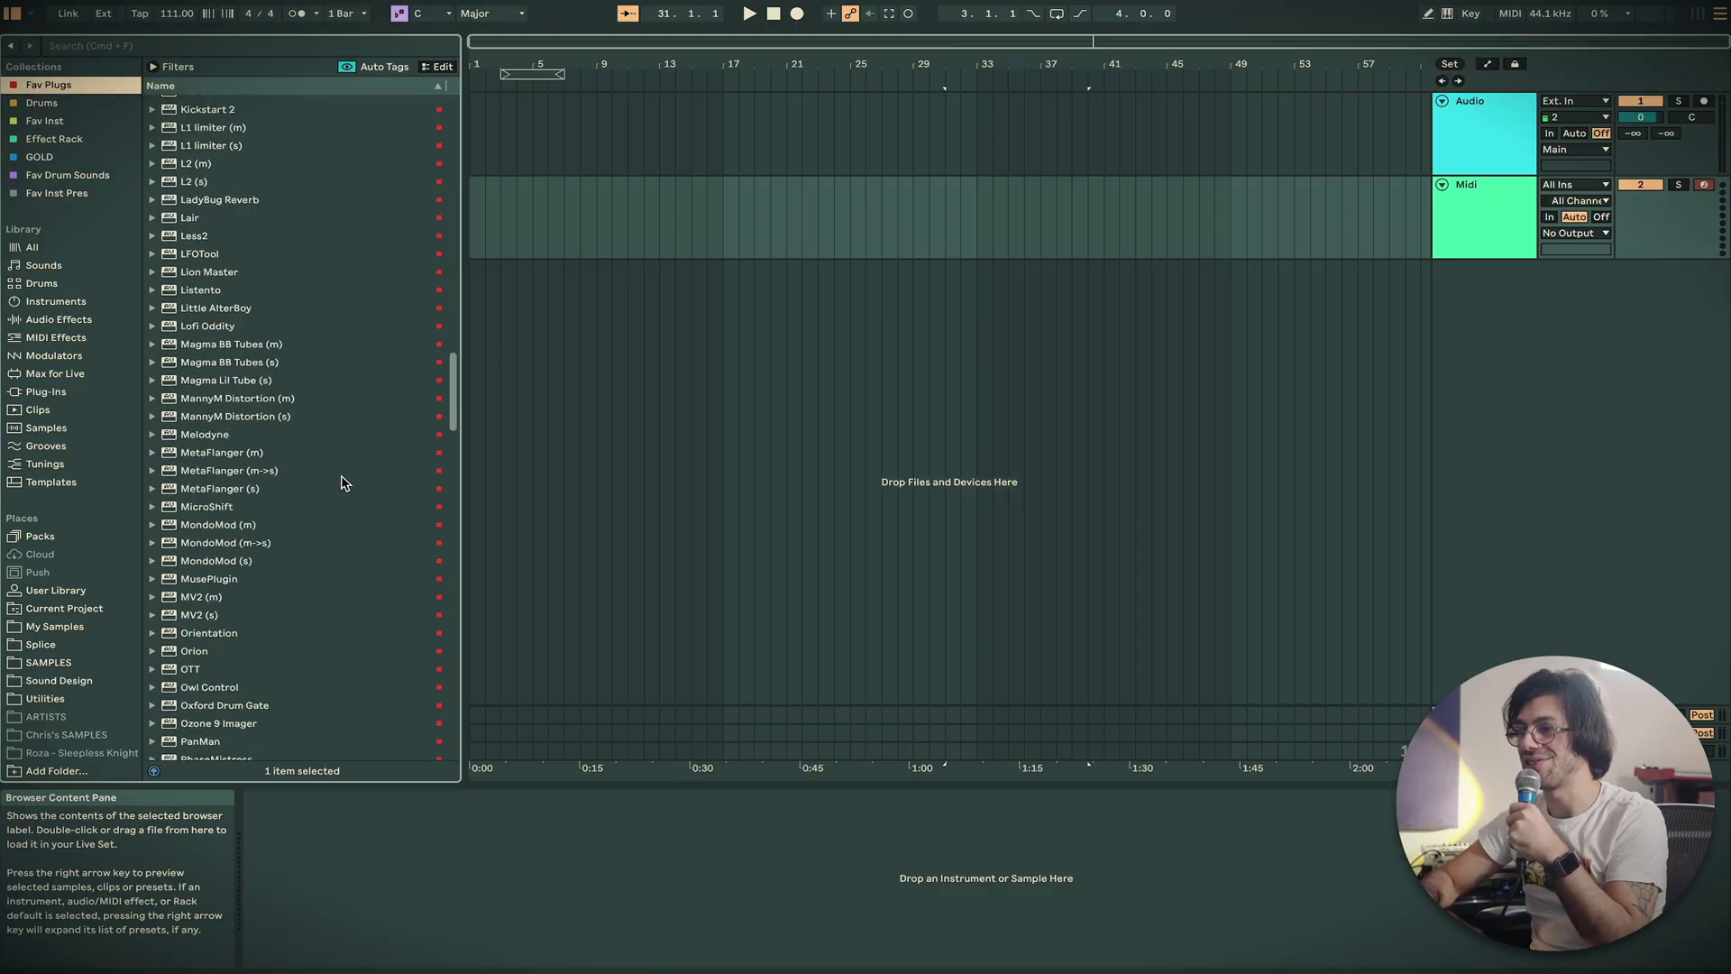
pyautogui.scroll(20, 341, 483)
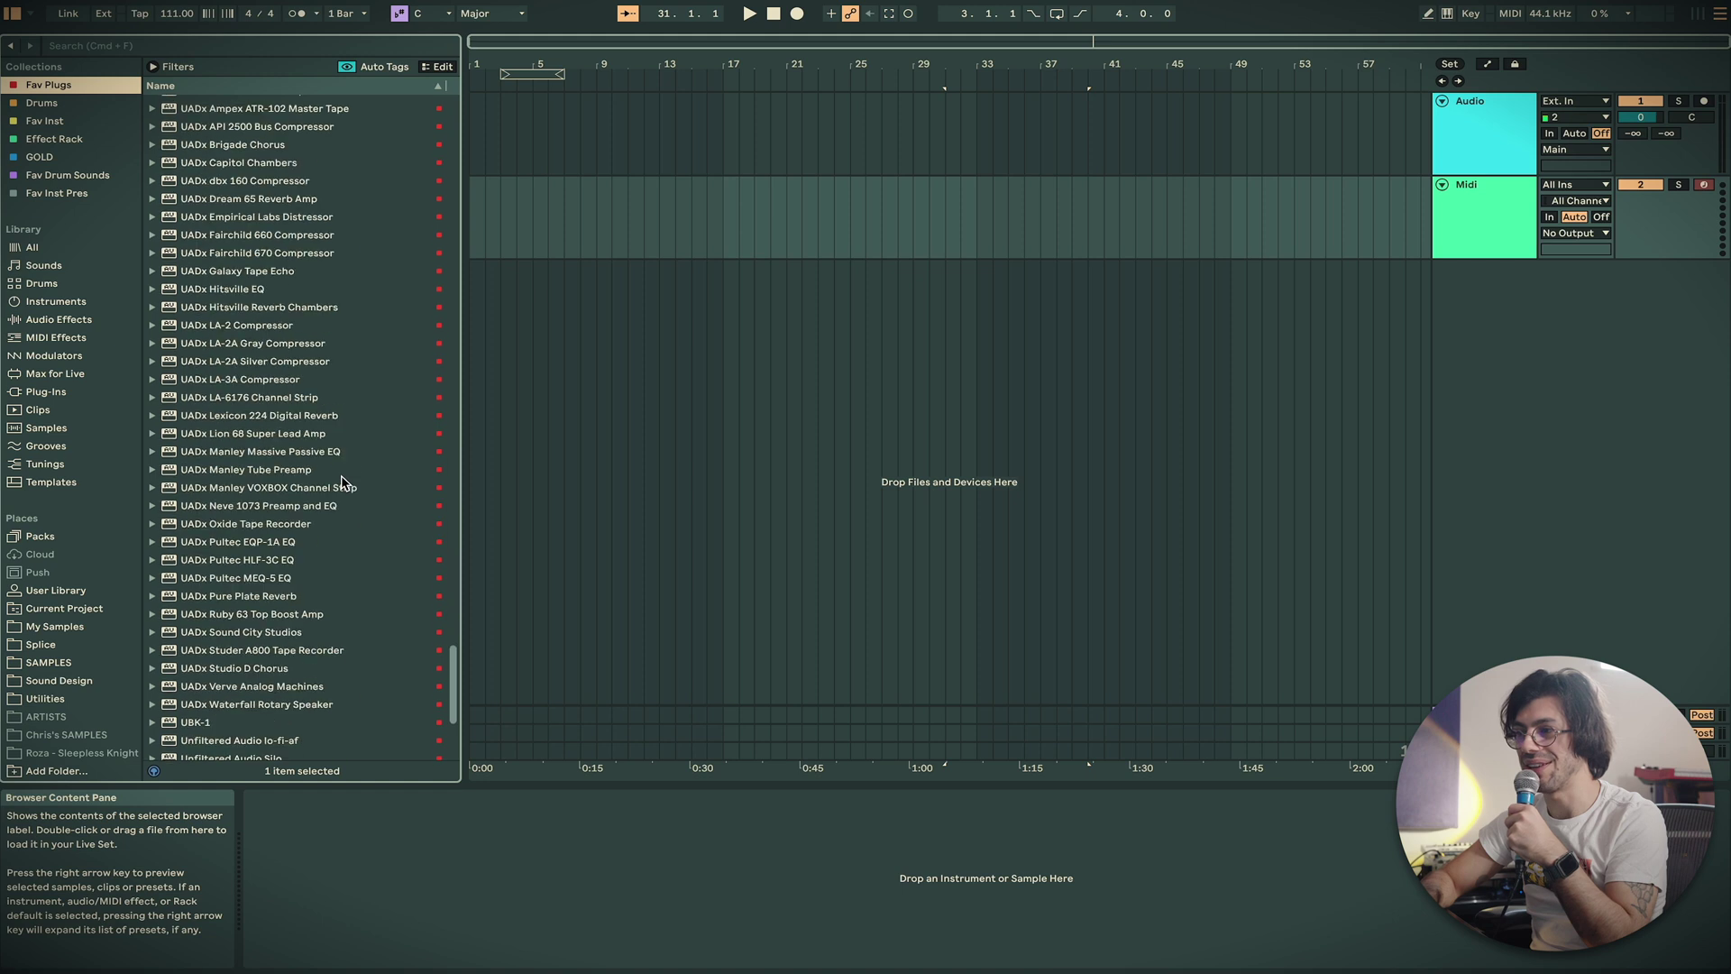
pyautogui.scroll(15, 341, 484)
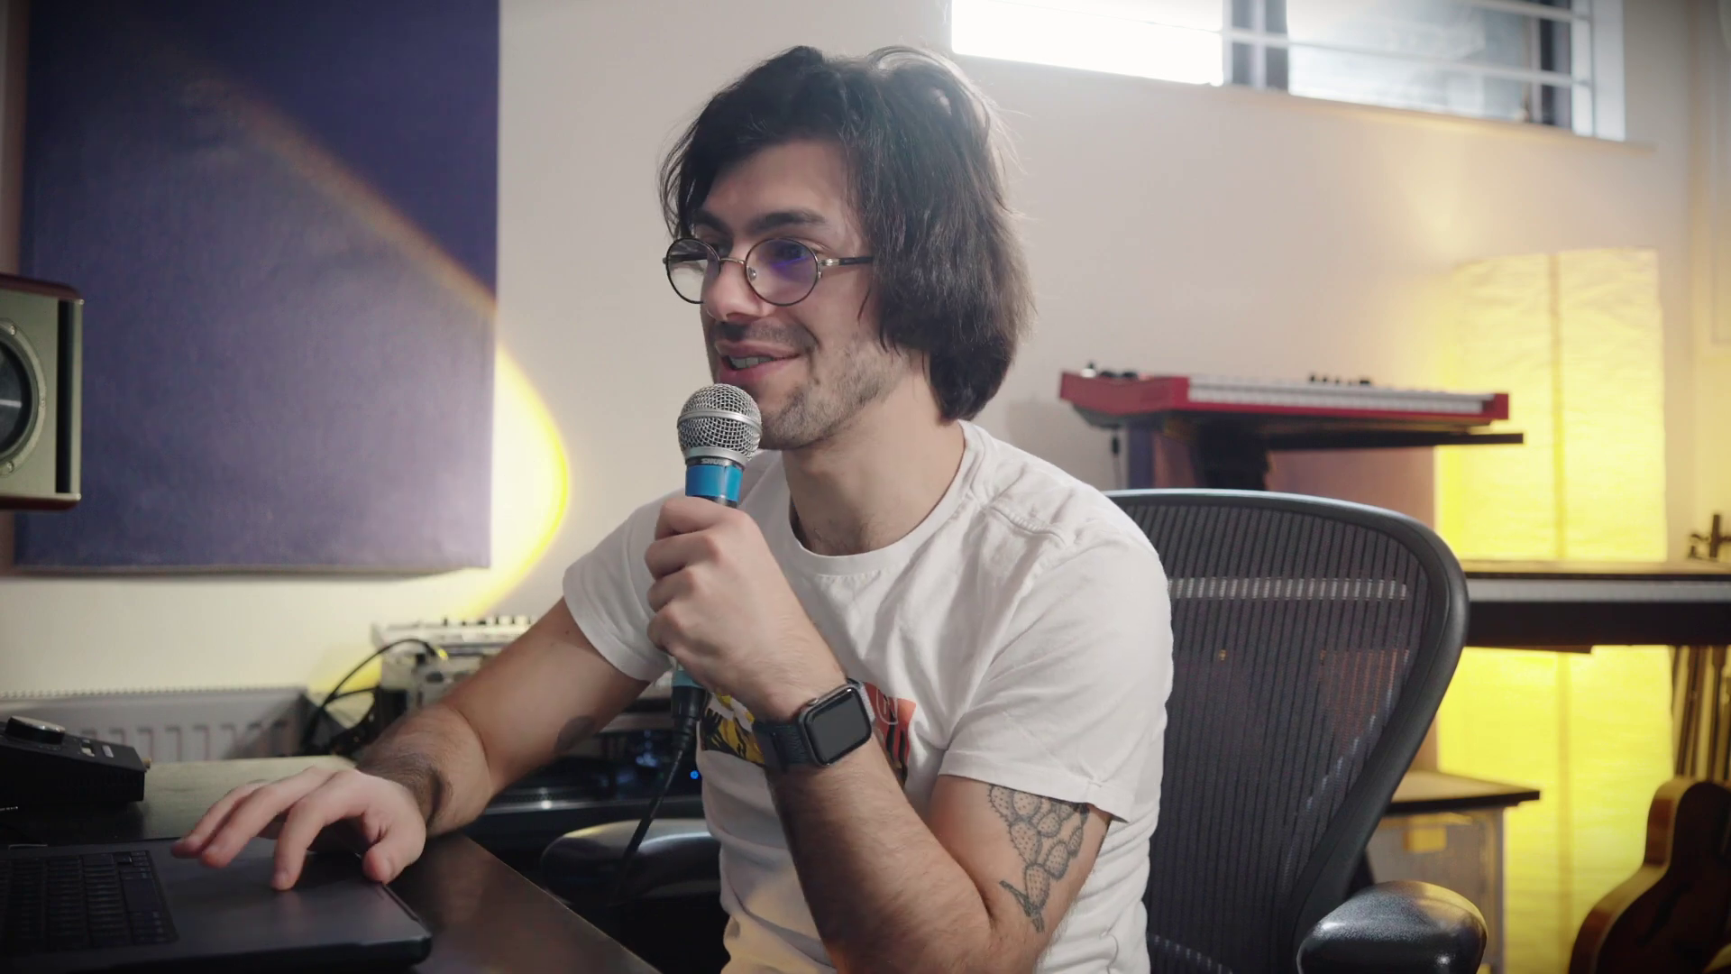
# Search for "eq" in the Fav Plugs collection and across the whole library, and look through both result lists
pyautogui.click(132, 47)
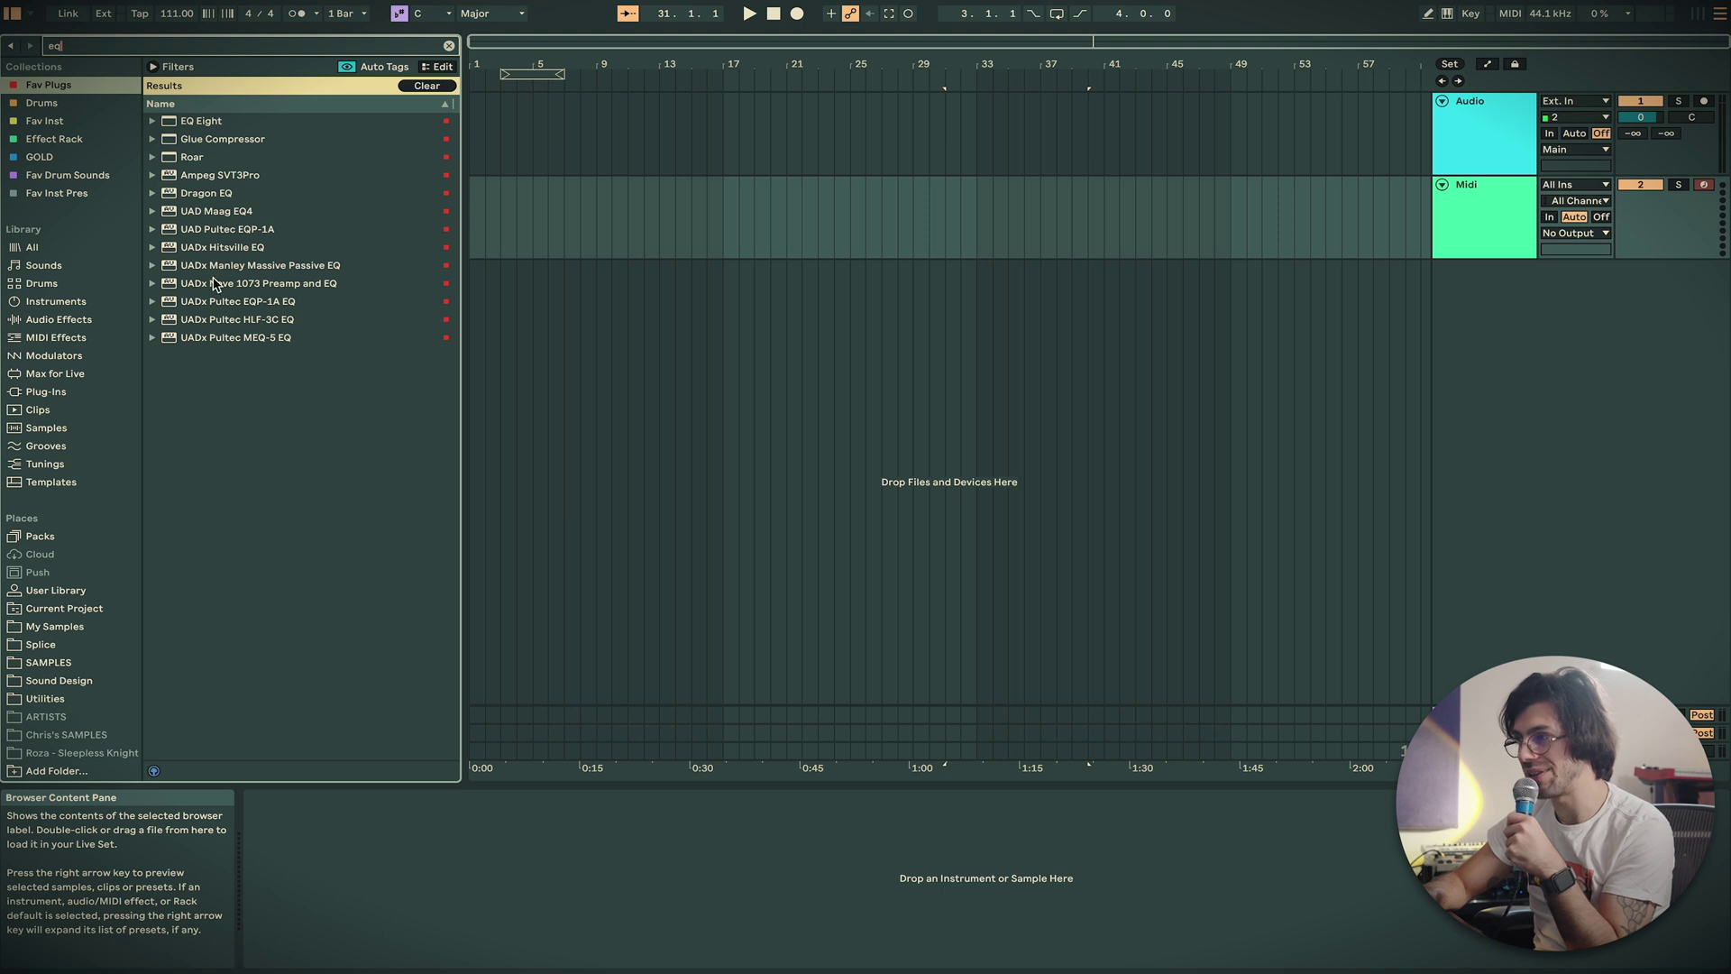
pyautogui.press('BackSpace')
pyautogui.press('BackSpace')
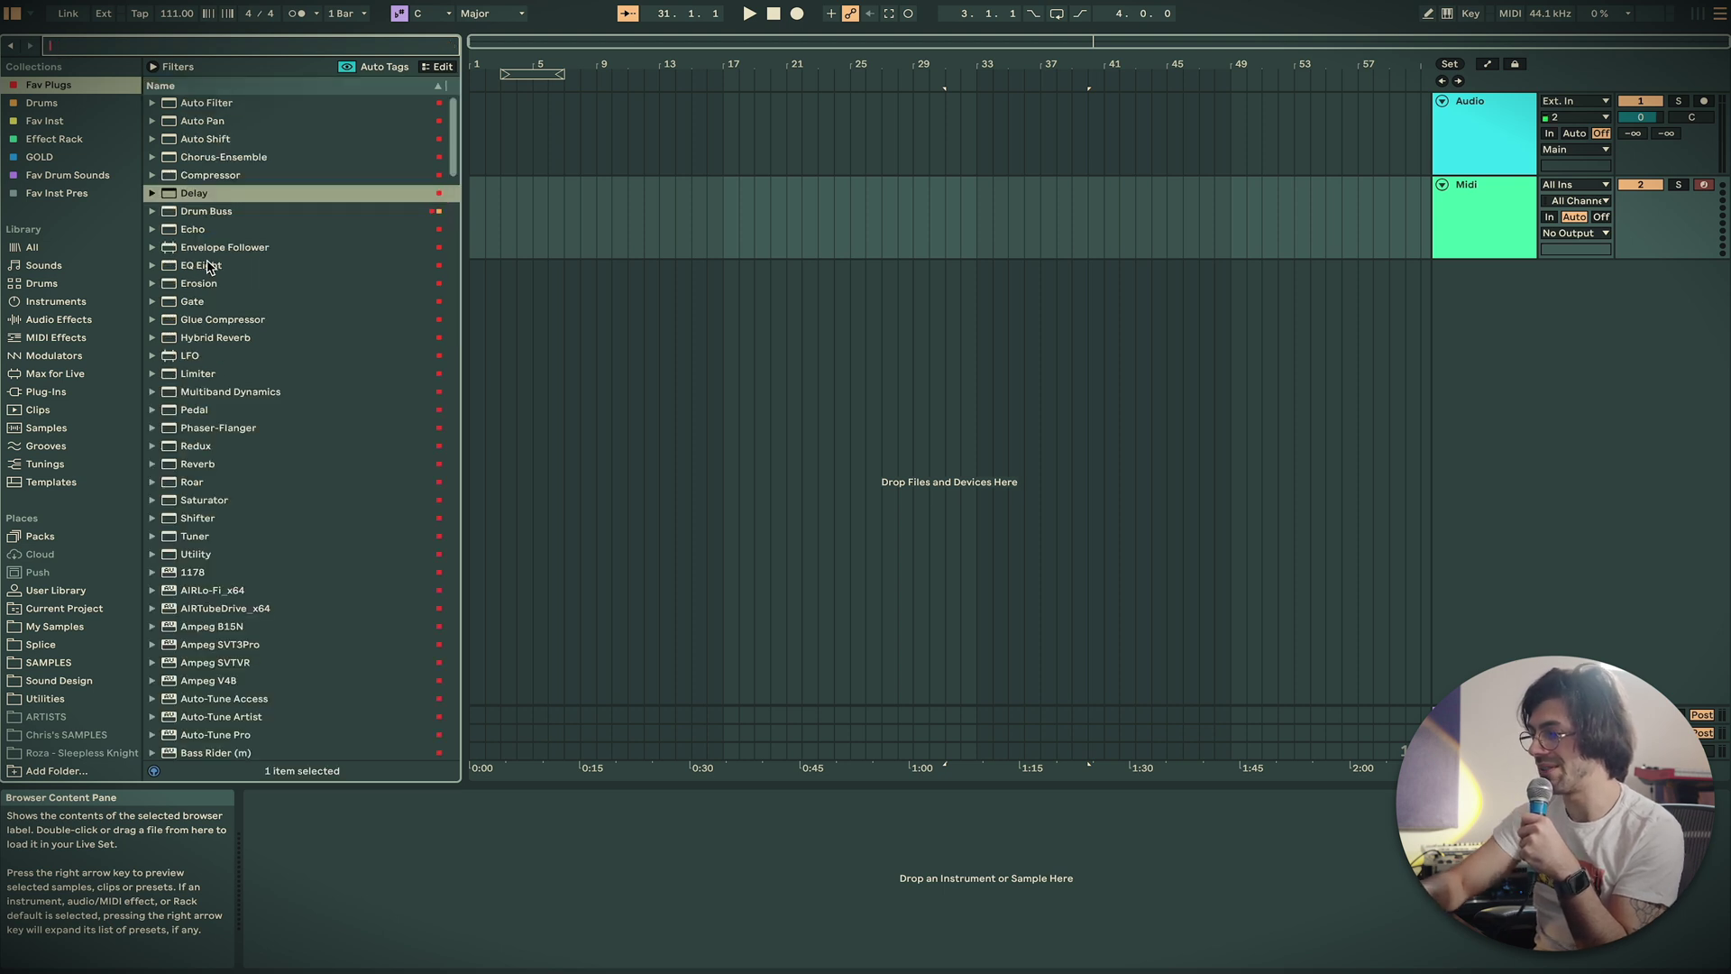
pyautogui.write('eq')
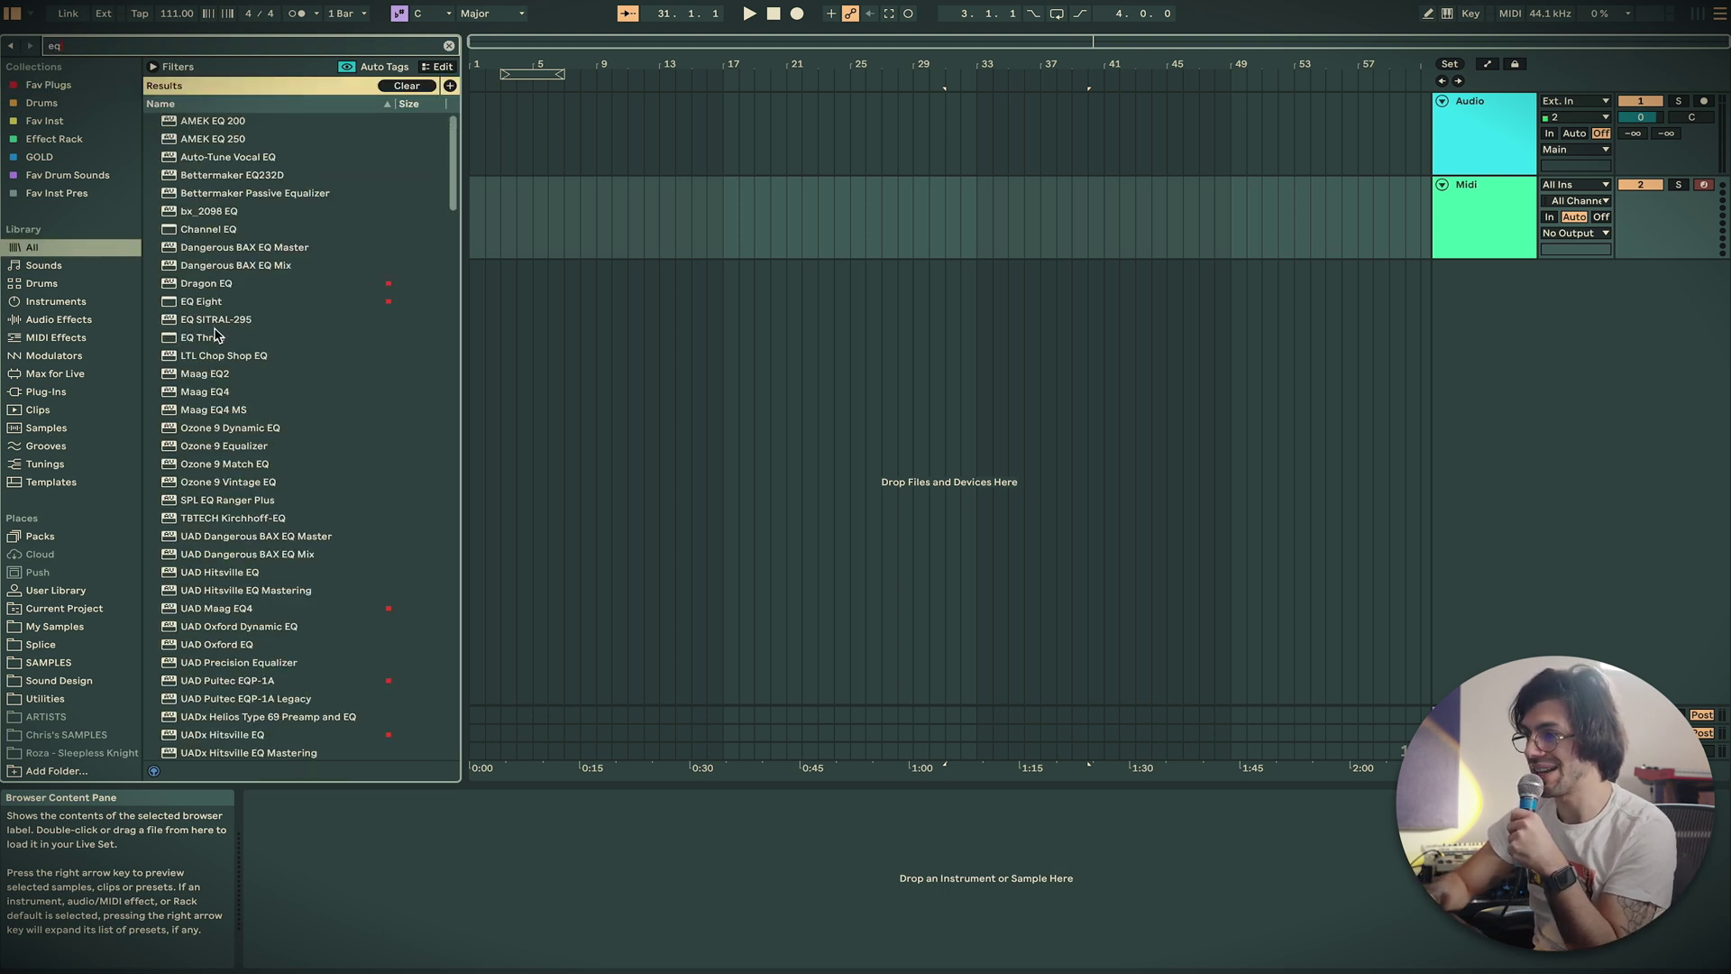
pyautogui.scroll(-20, 231, 382)
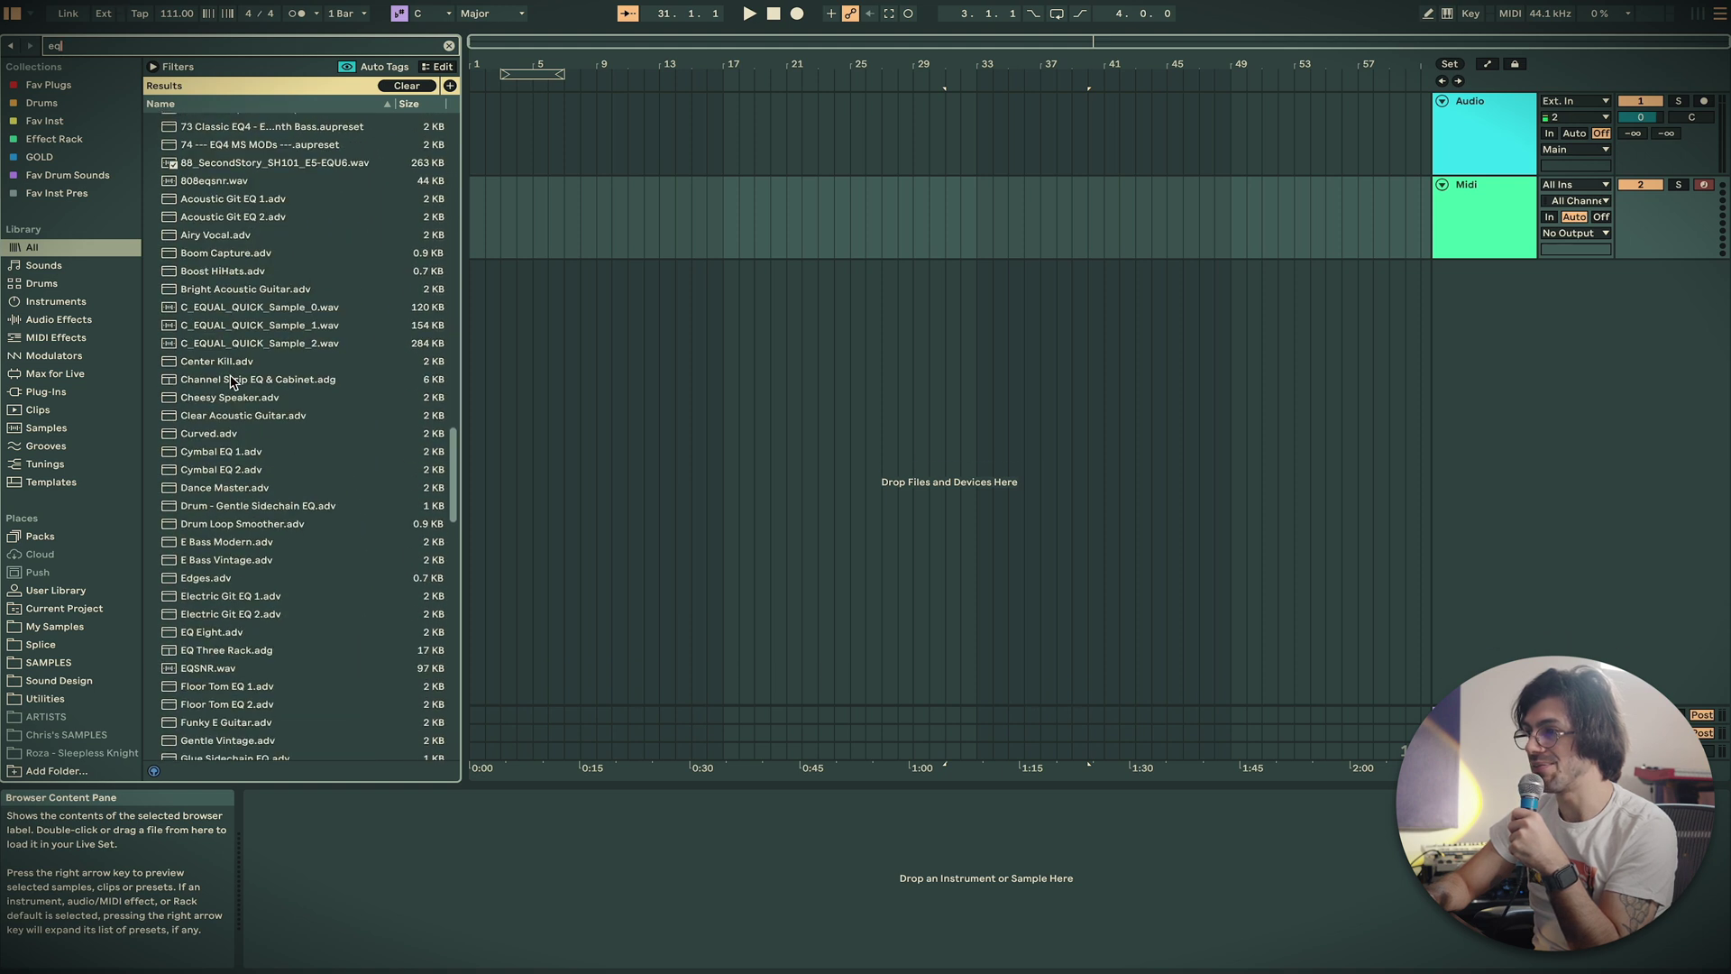
pyautogui.scroll(-4, 230, 382)
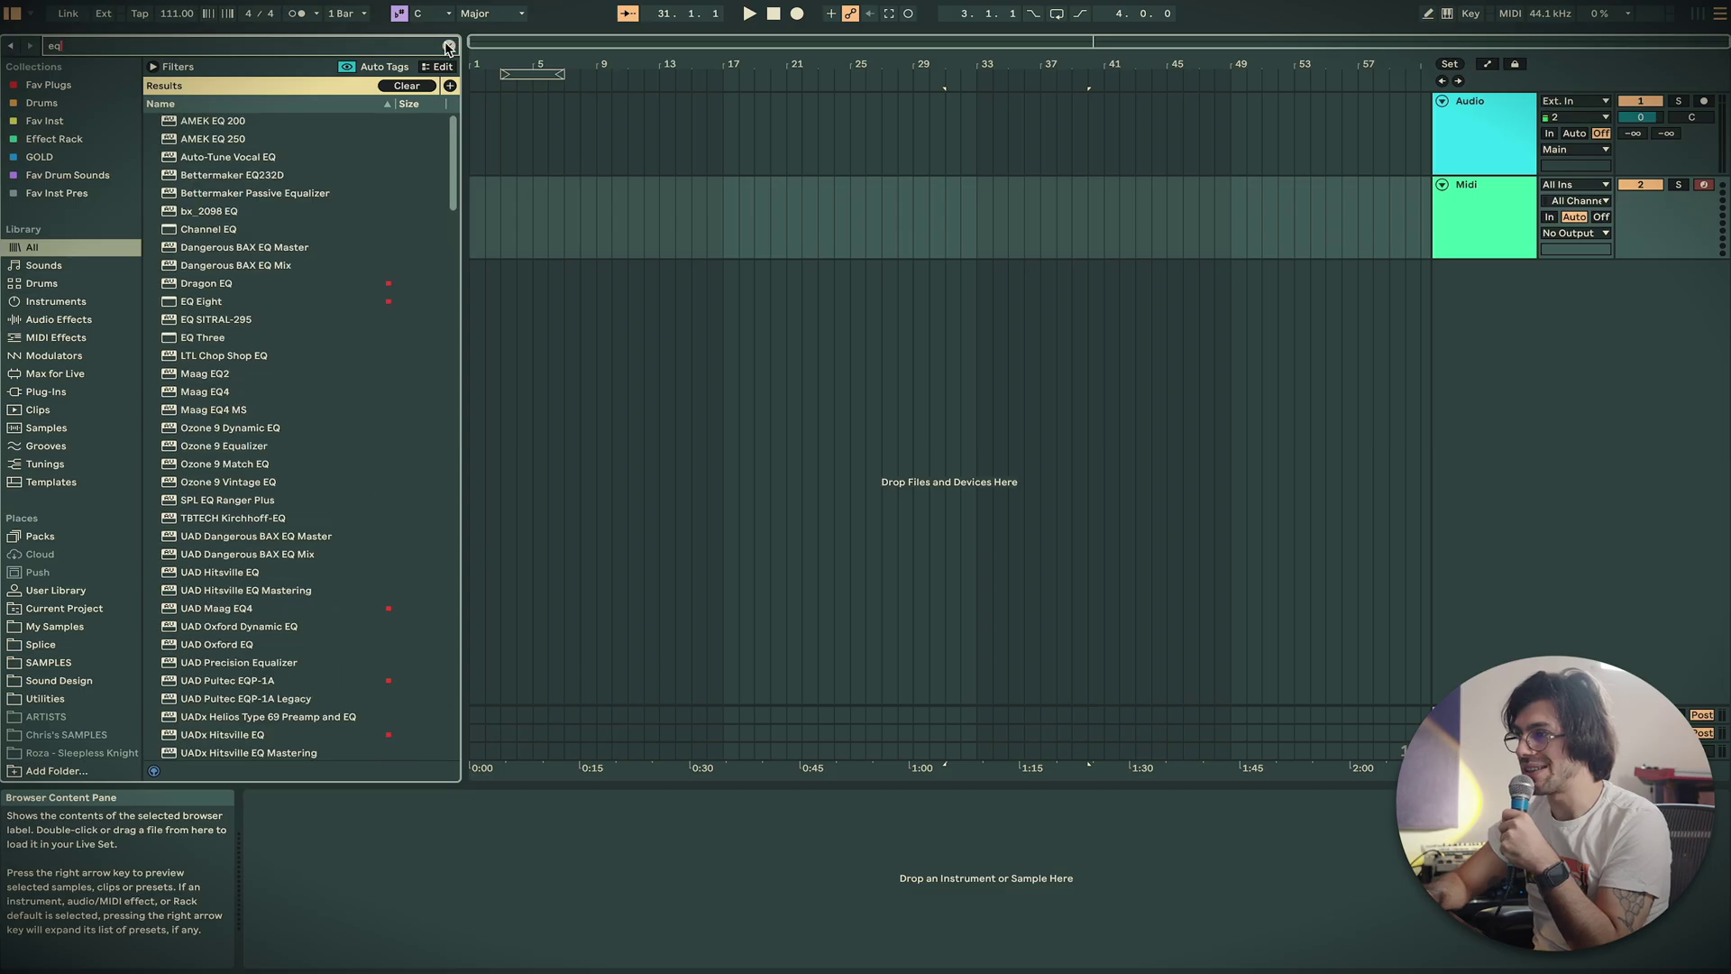
# Clear the library-wide search and search only the Fav Plugs collection for "eq"
pyautogui.click(448, 46)
pyautogui.click(99, 88)
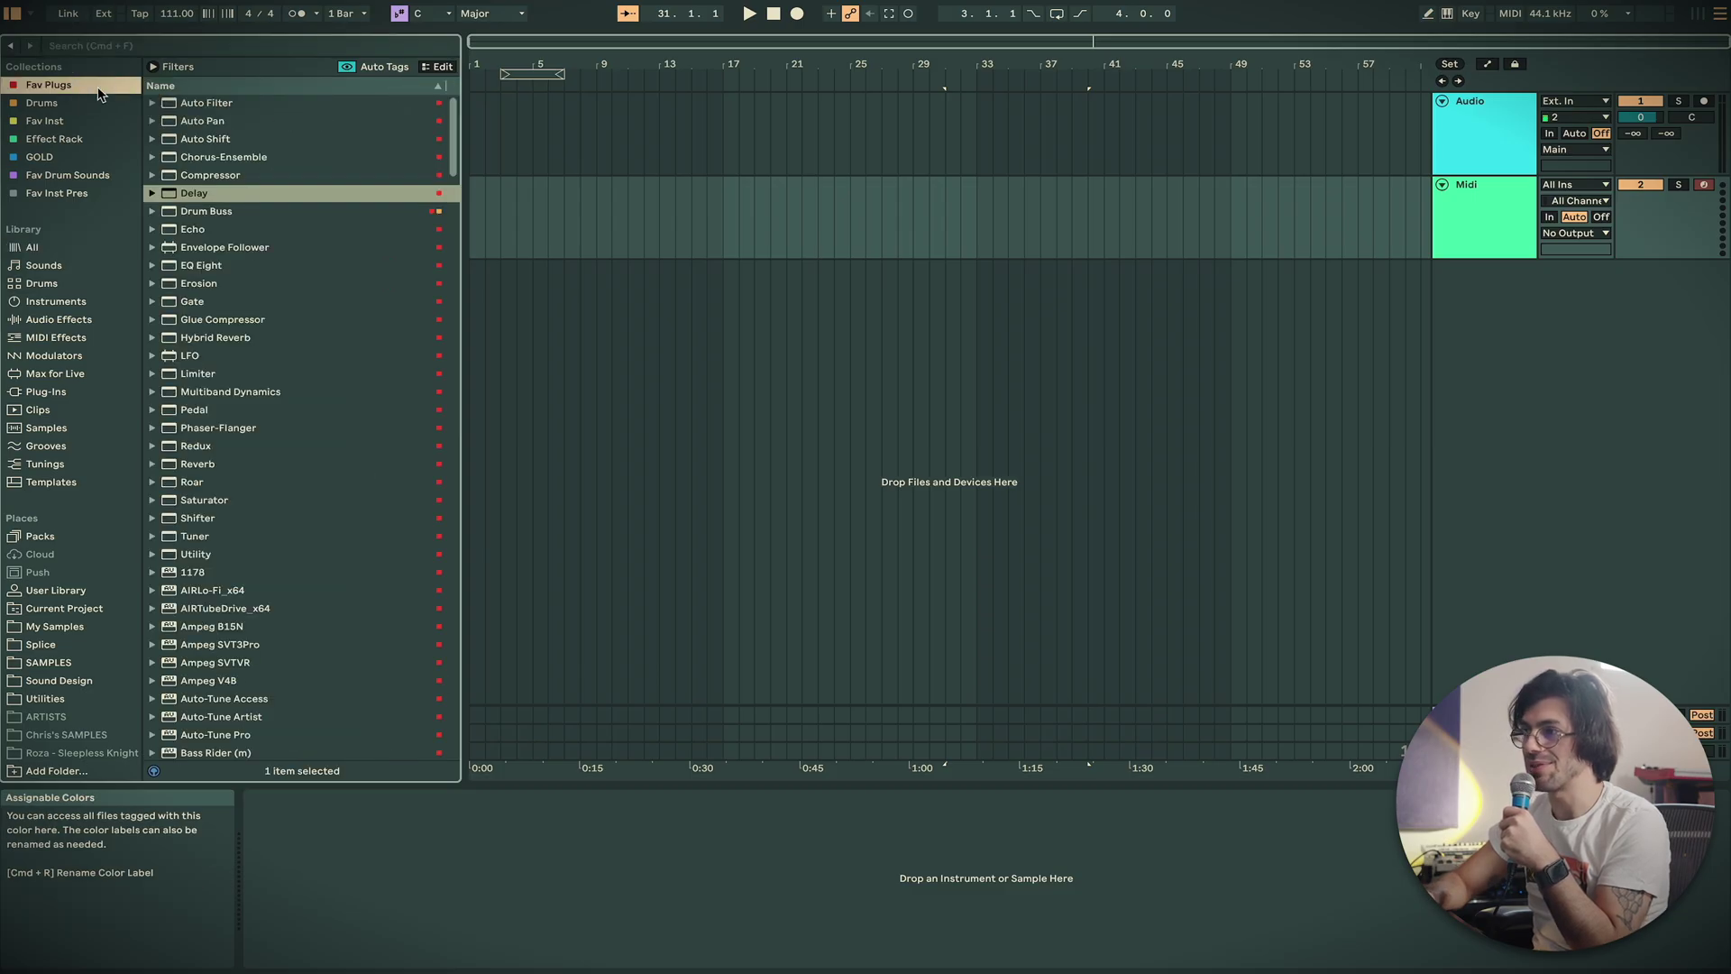
pyautogui.click(131, 47)
pyautogui.write('eq')
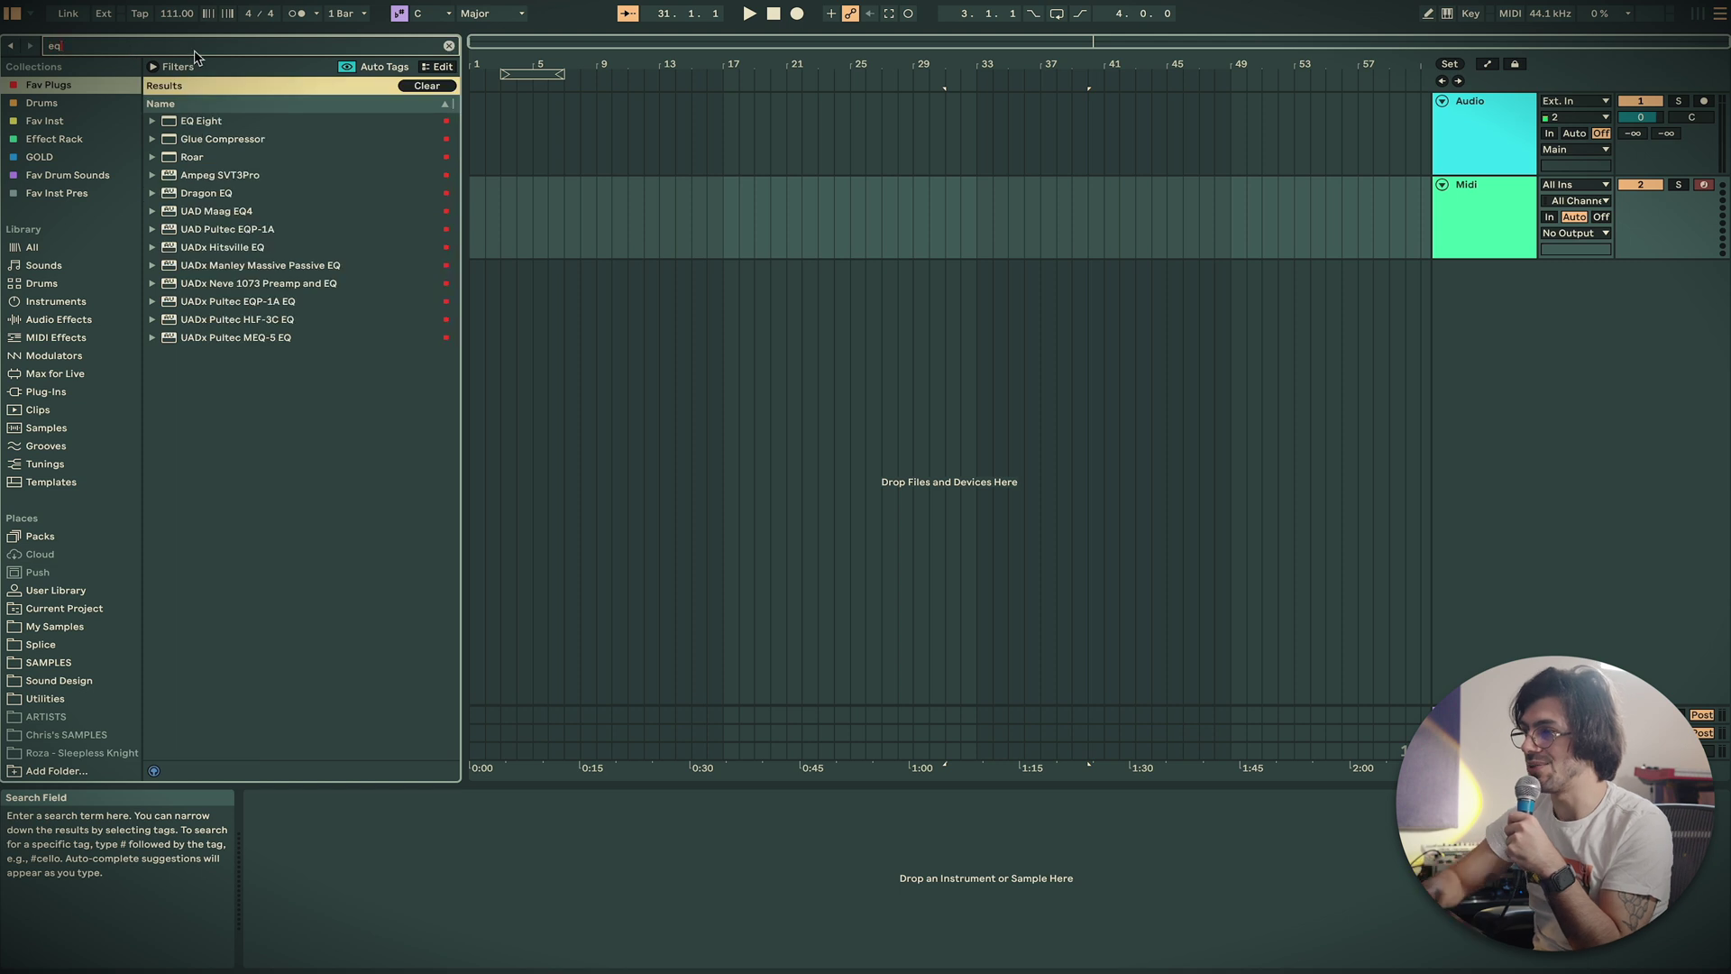
# Go through the Drums, Fav Inst, Effect Rack, GOLD and Fav Drum Sounds collections
pyautogui.click(50, 105)
pyautogui.click(49, 121)
pyautogui.click(50, 139)
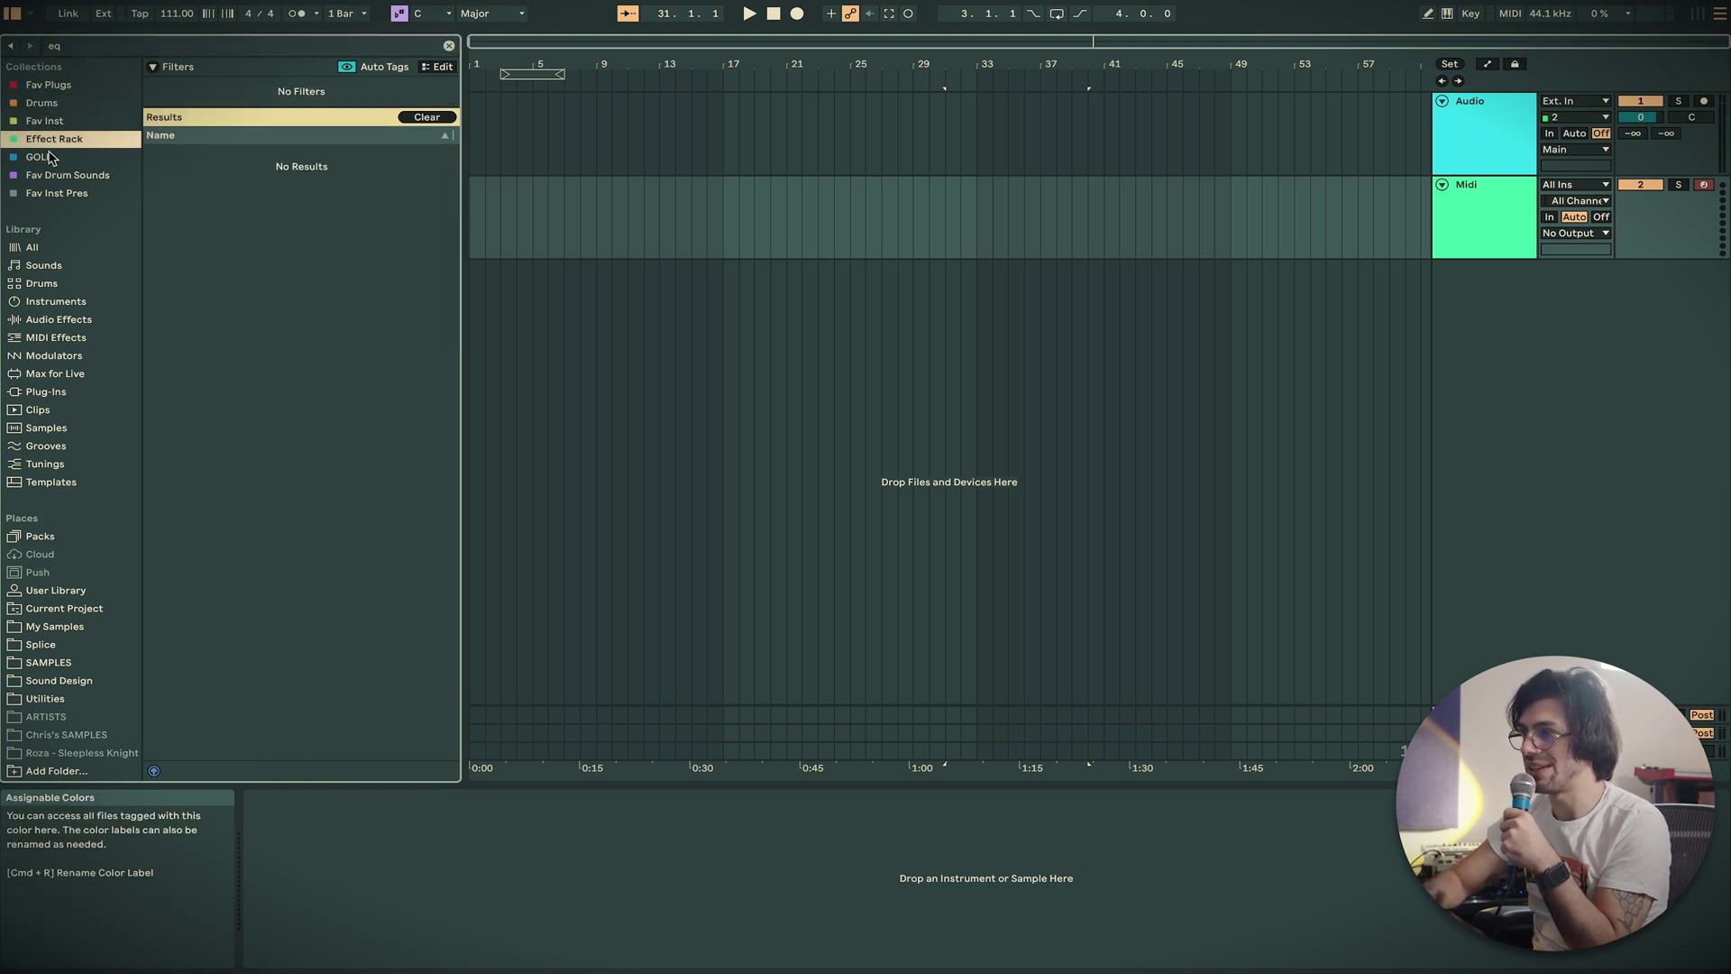
pyautogui.click(50, 157)
pyautogui.click(50, 175)
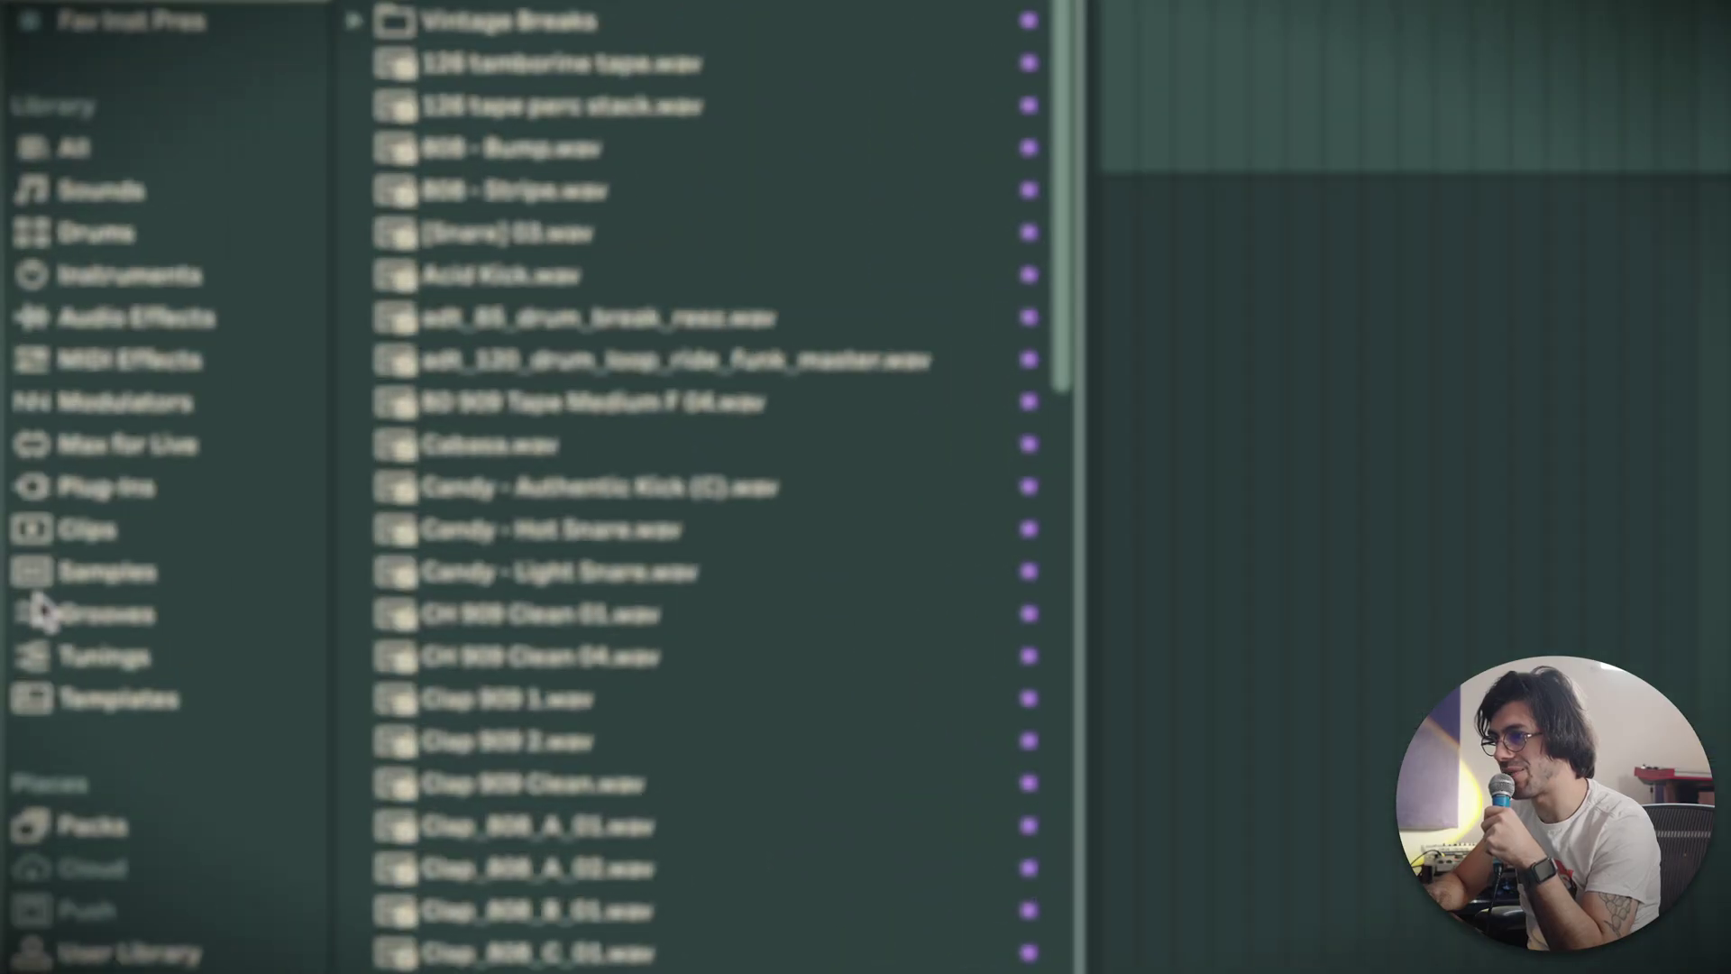
# Browse the library's All, Sounds, Drums and Instruments categories, and select Meld among the instruments
pyautogui.click(104, 119)
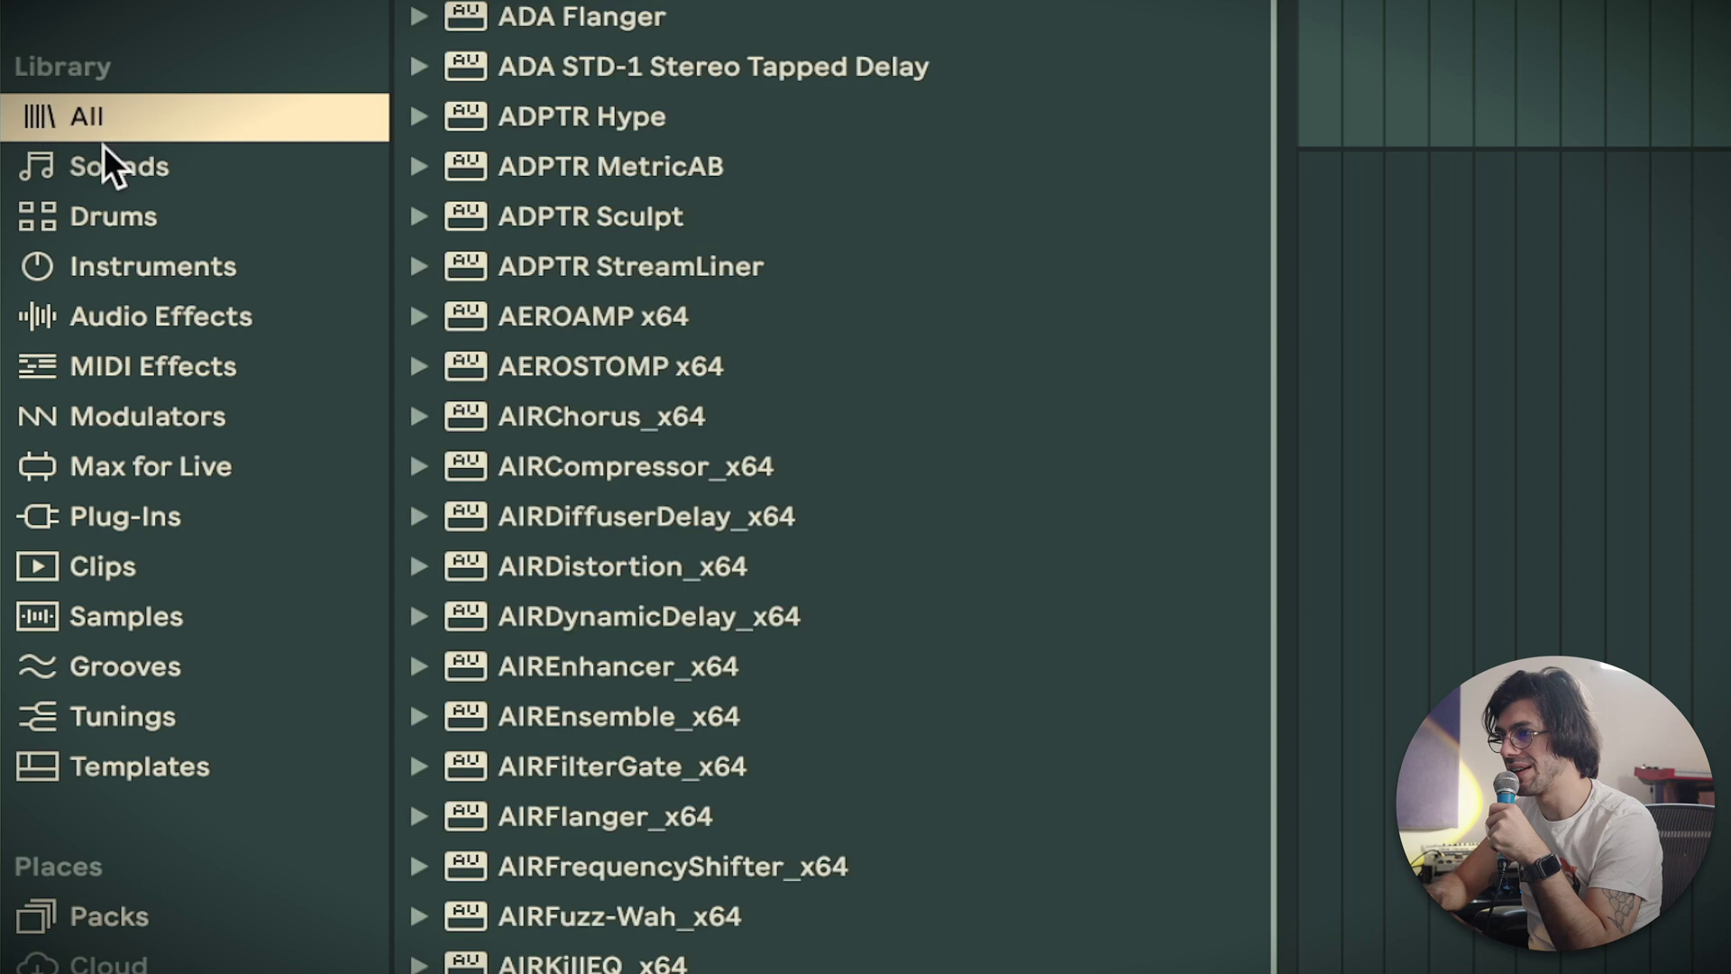
pyautogui.click(112, 155)
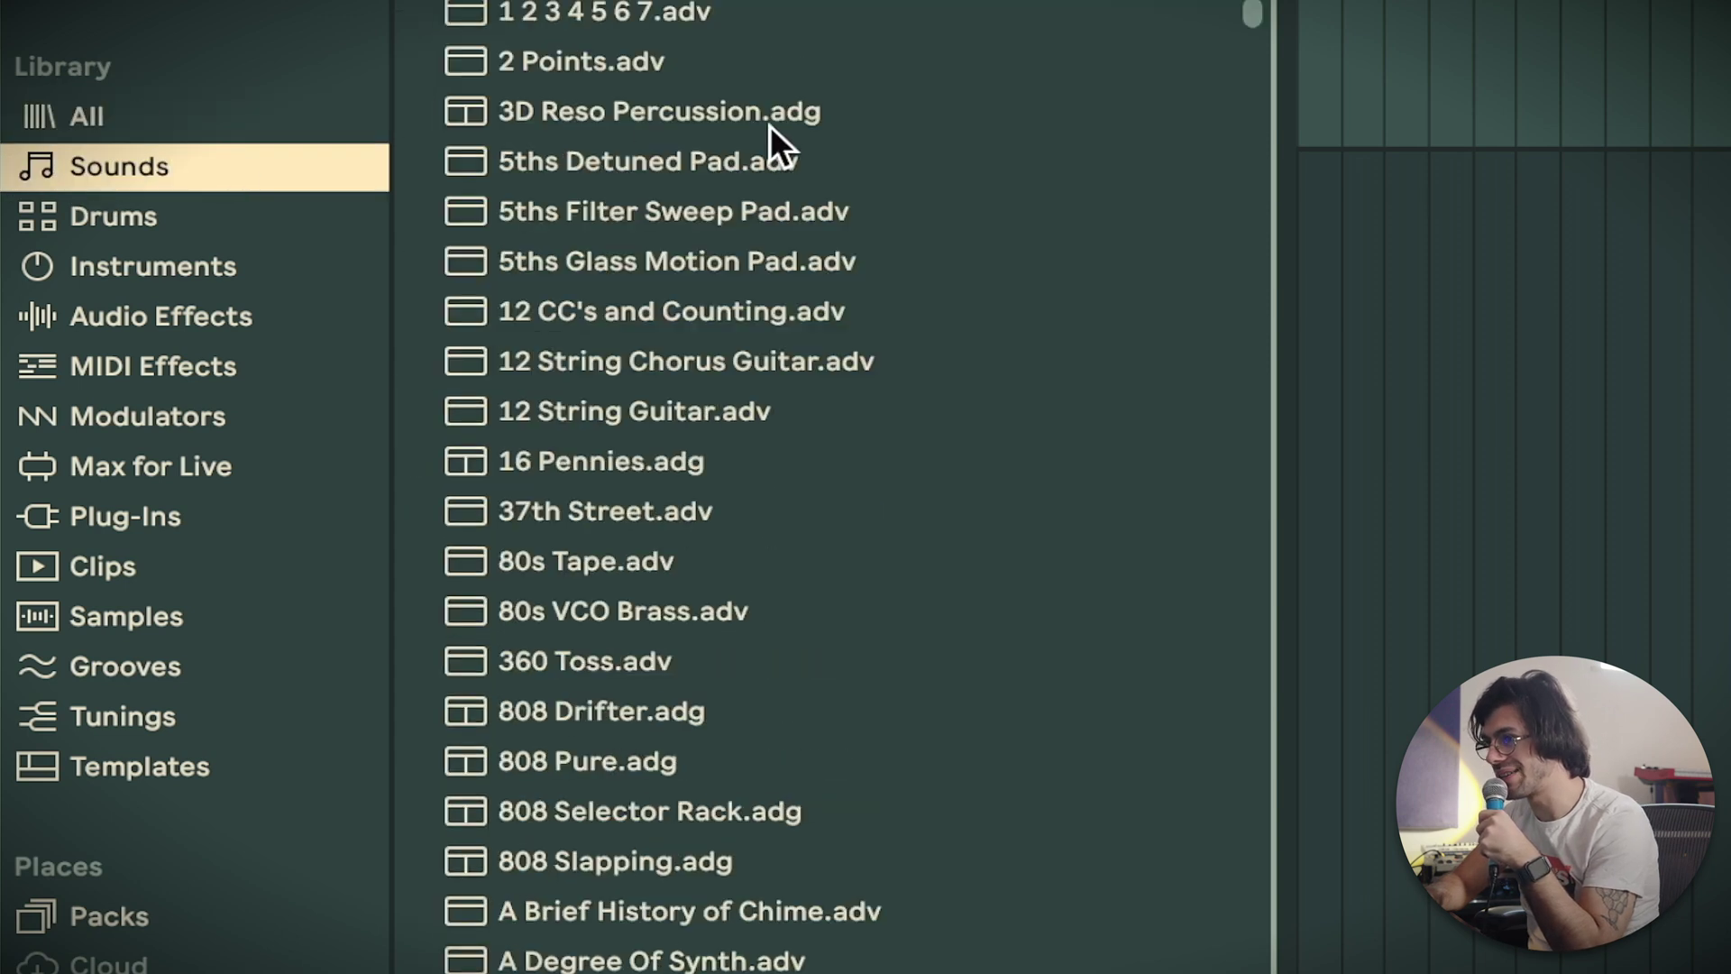
pyautogui.click(72, 216)
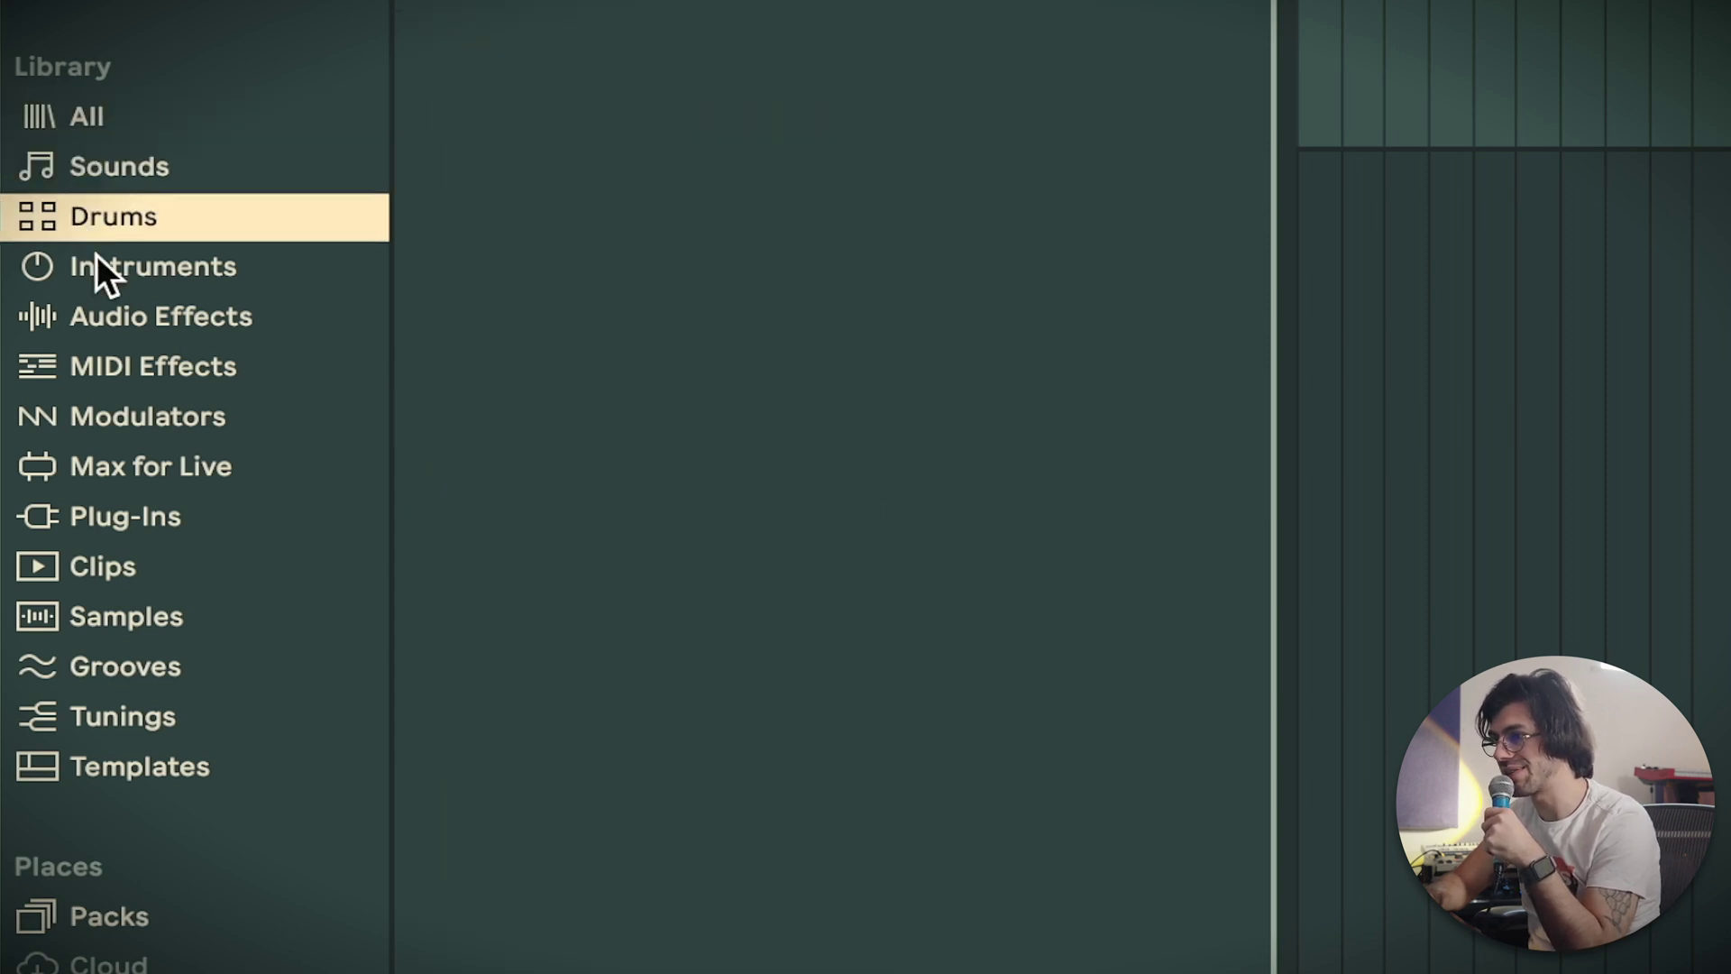
pyautogui.click(126, 269)
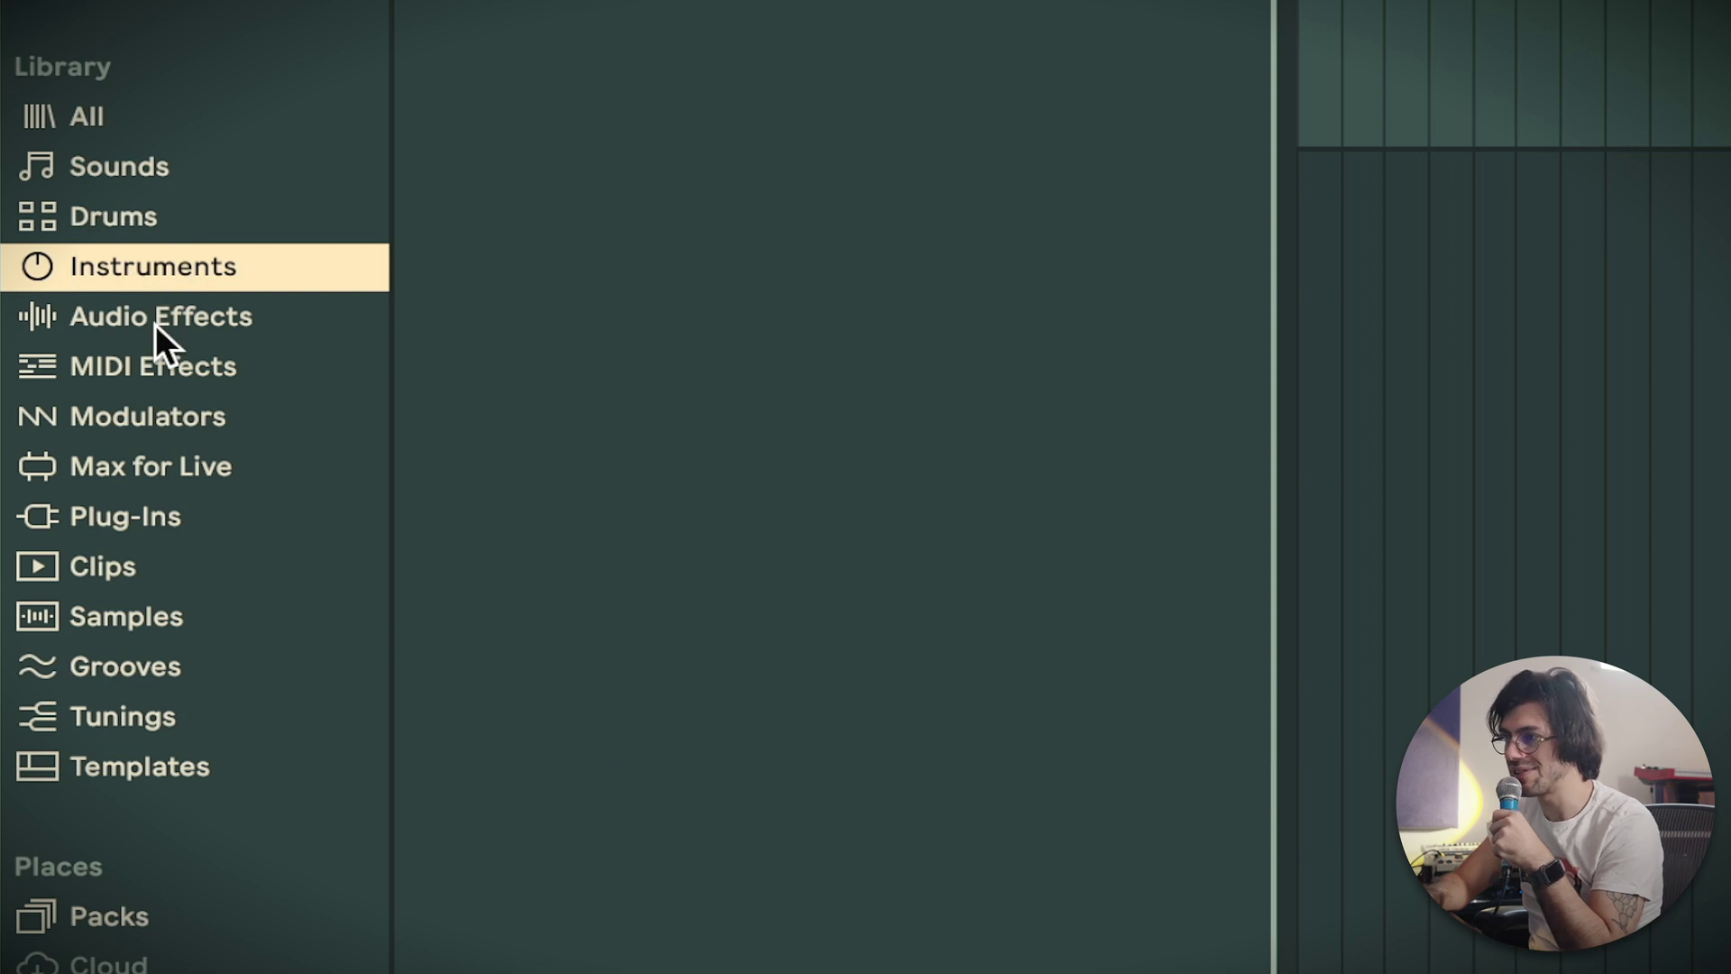
pyautogui.click(418, 596)
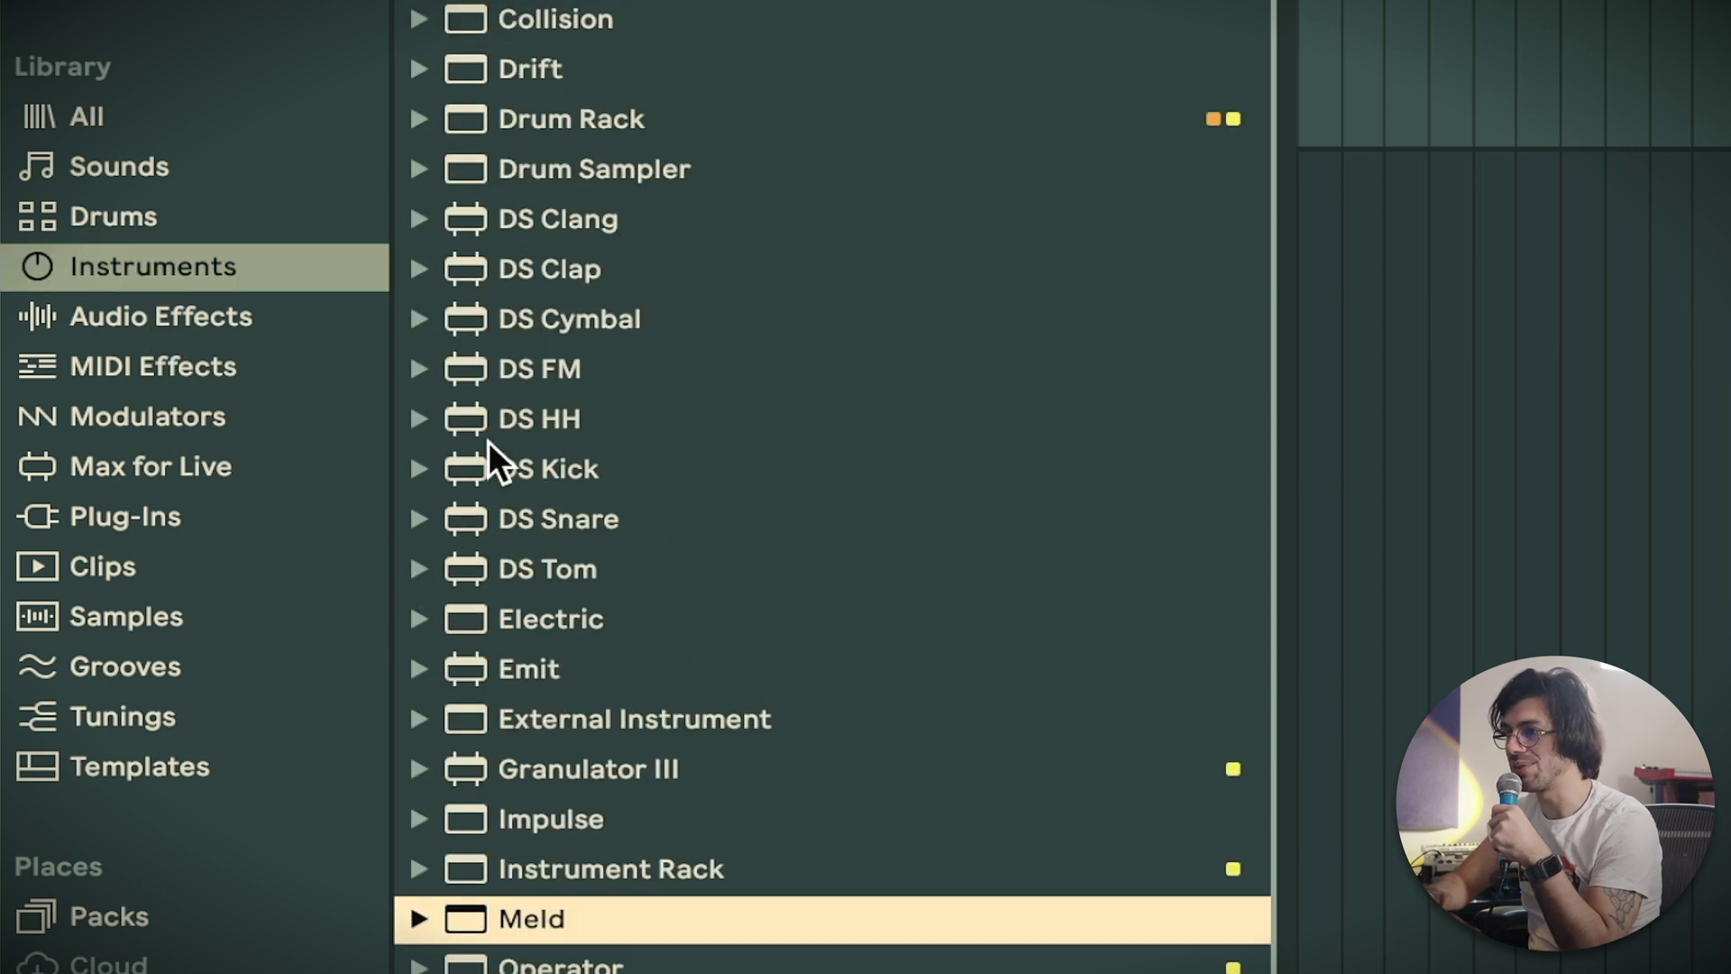
# Look through the library's Audio Effects, MIDI Effects and Modulators categories
pyautogui.click(74, 321)
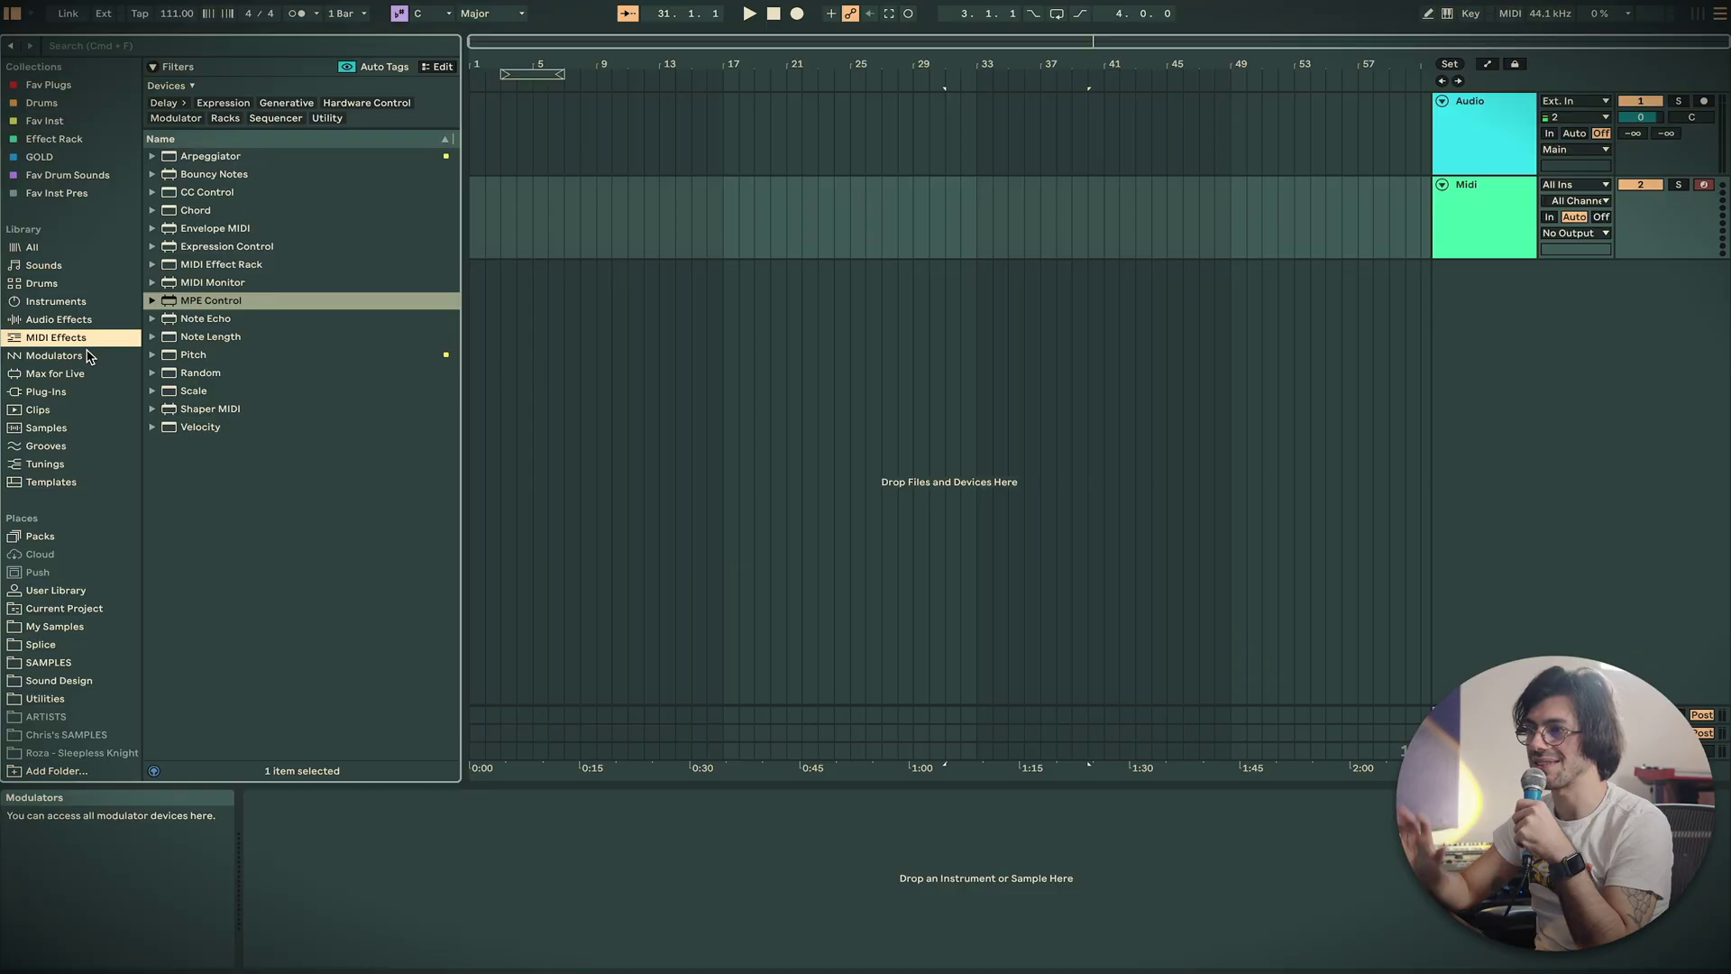
pyautogui.click(90, 357)
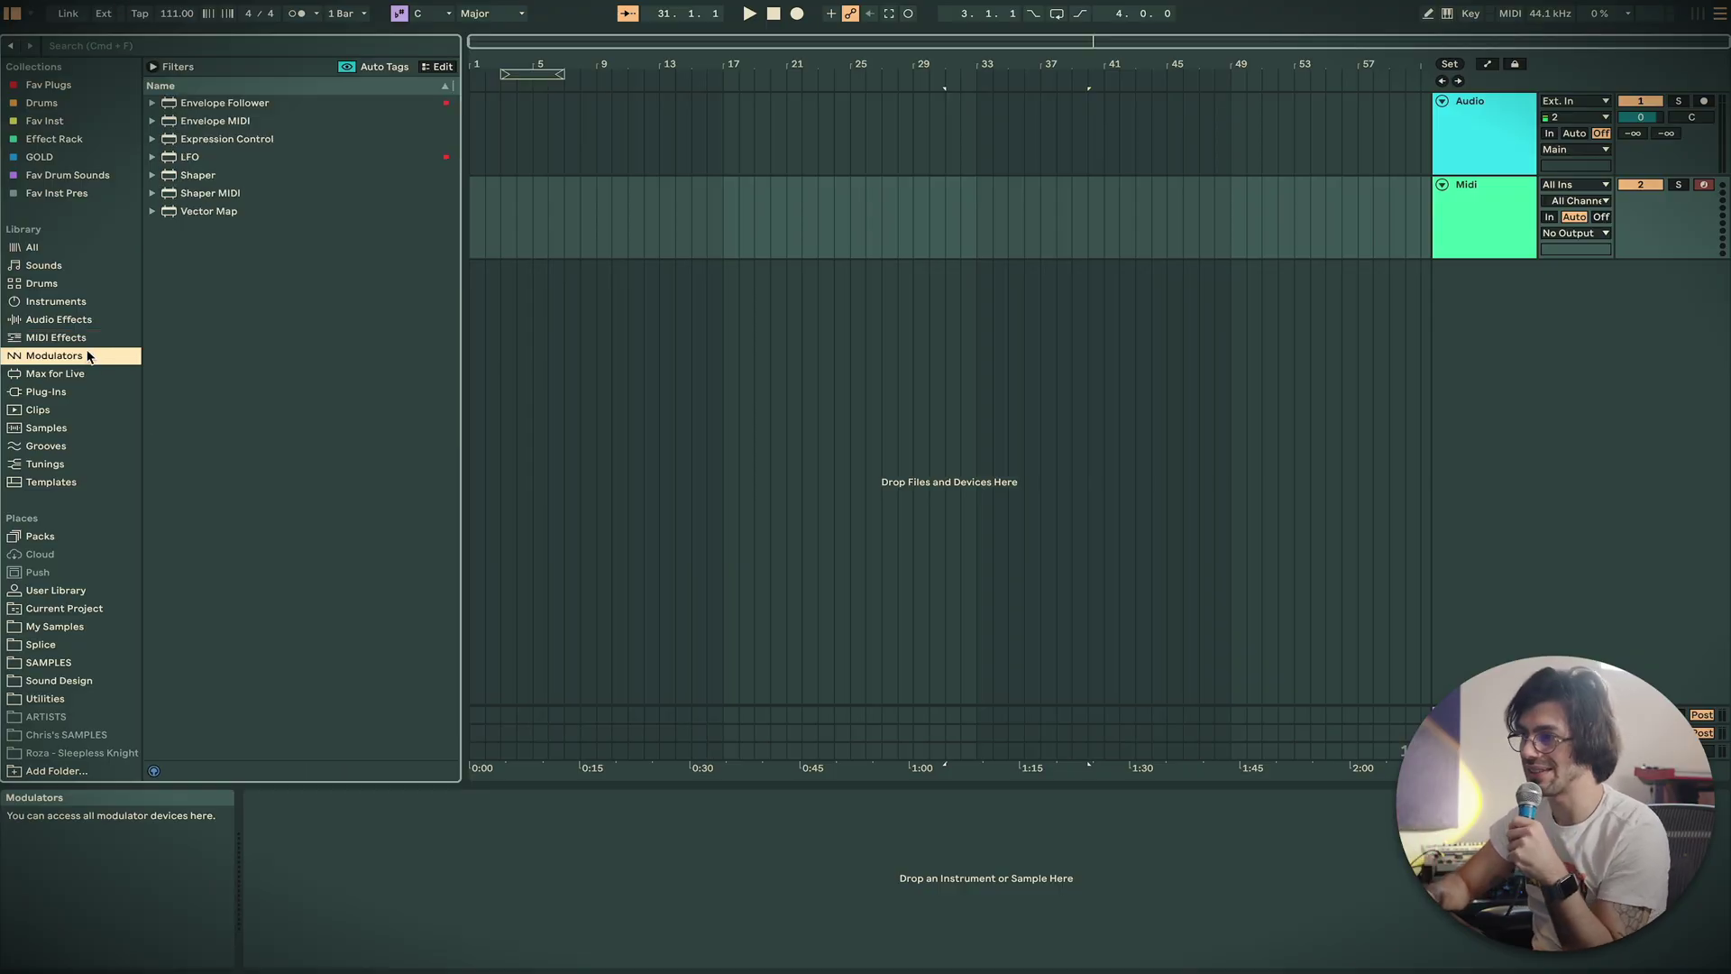
pyautogui.click(63, 303)
pyautogui.click(60, 321)
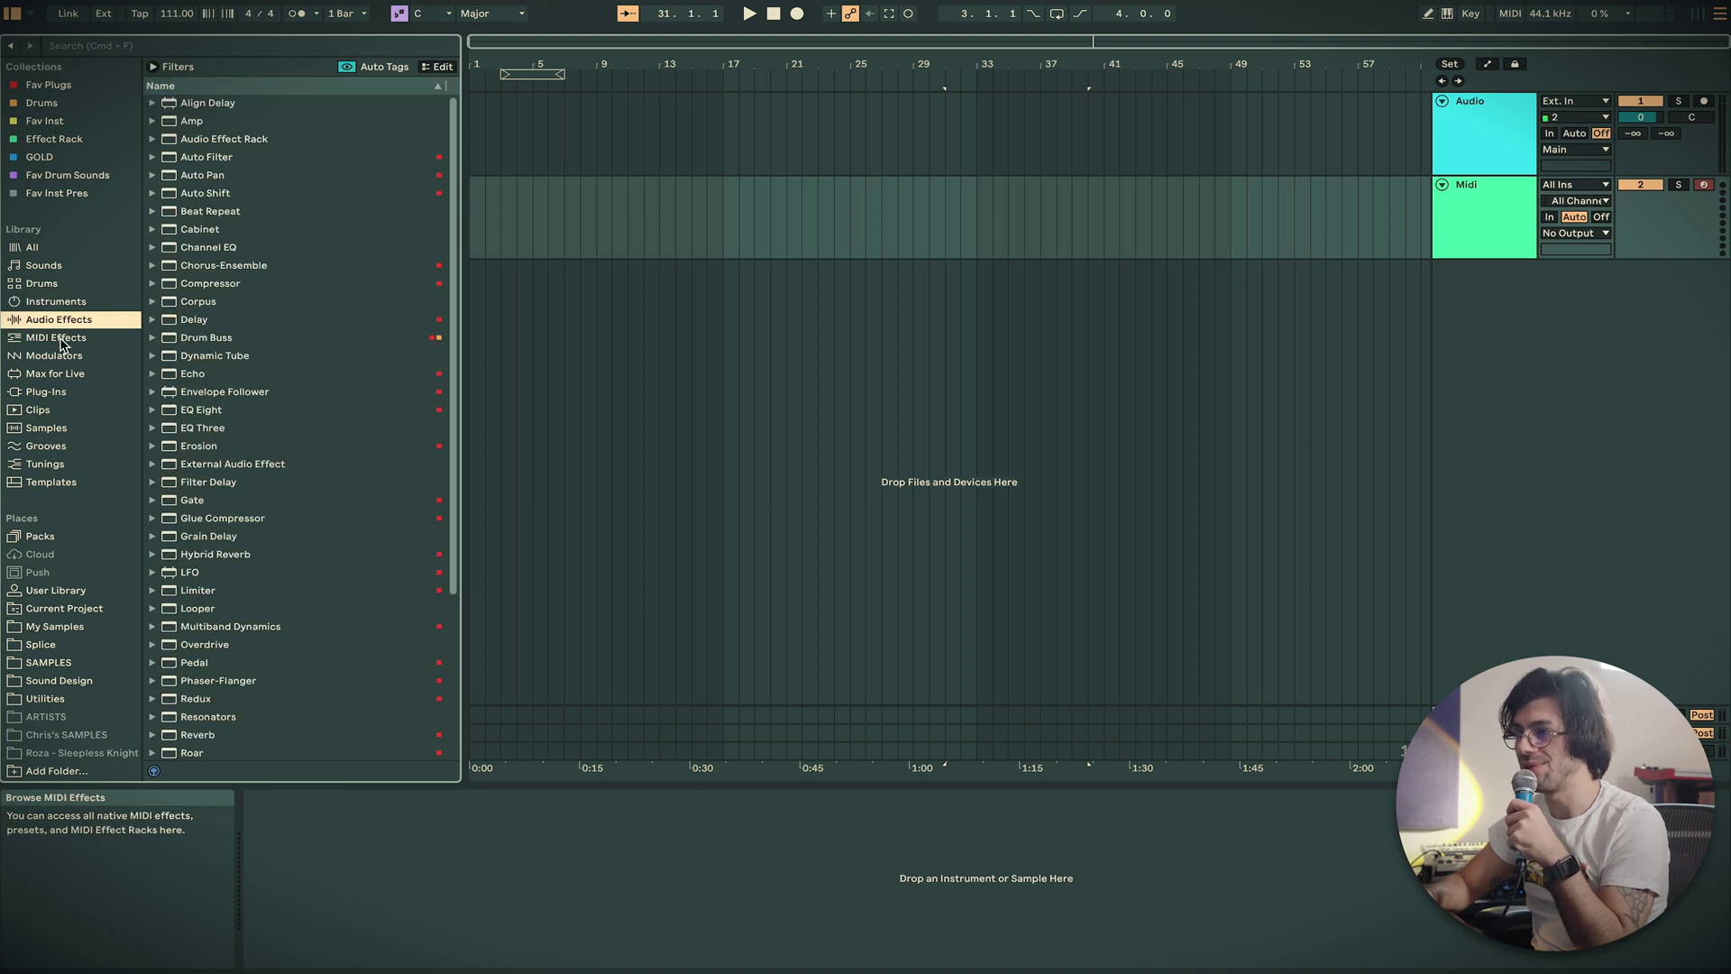
pyautogui.scroll(-5, 286, 317)
pyautogui.scroll(5, 286, 317)
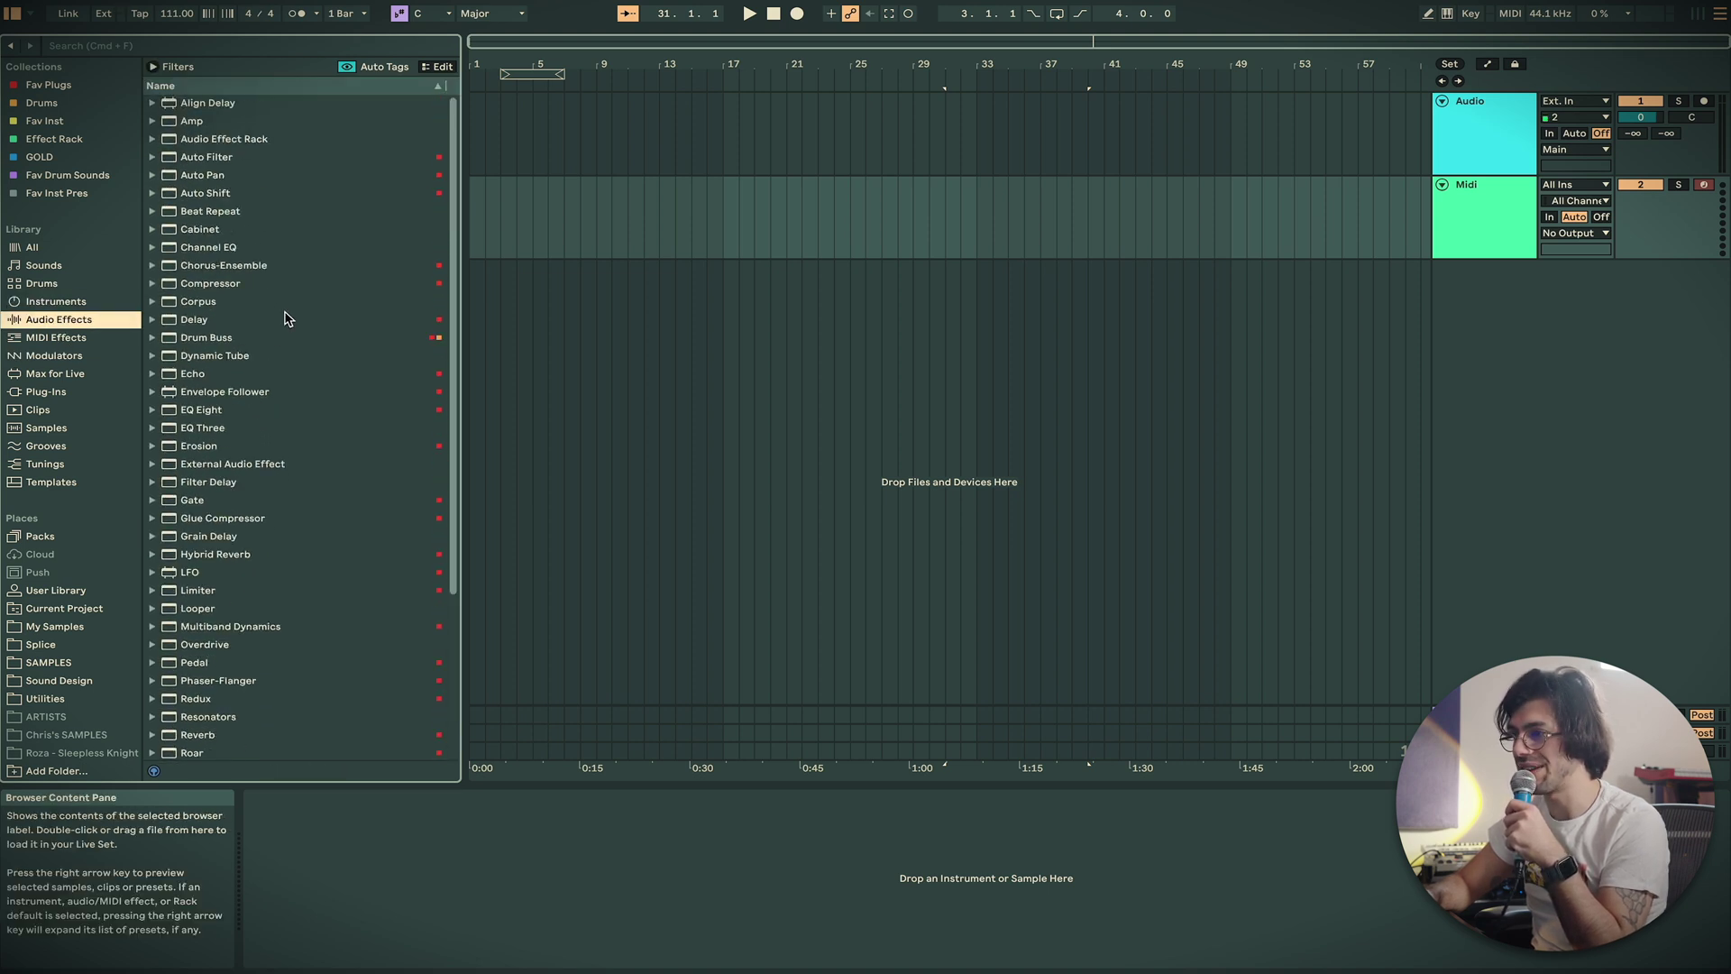
pyautogui.click(108, 344)
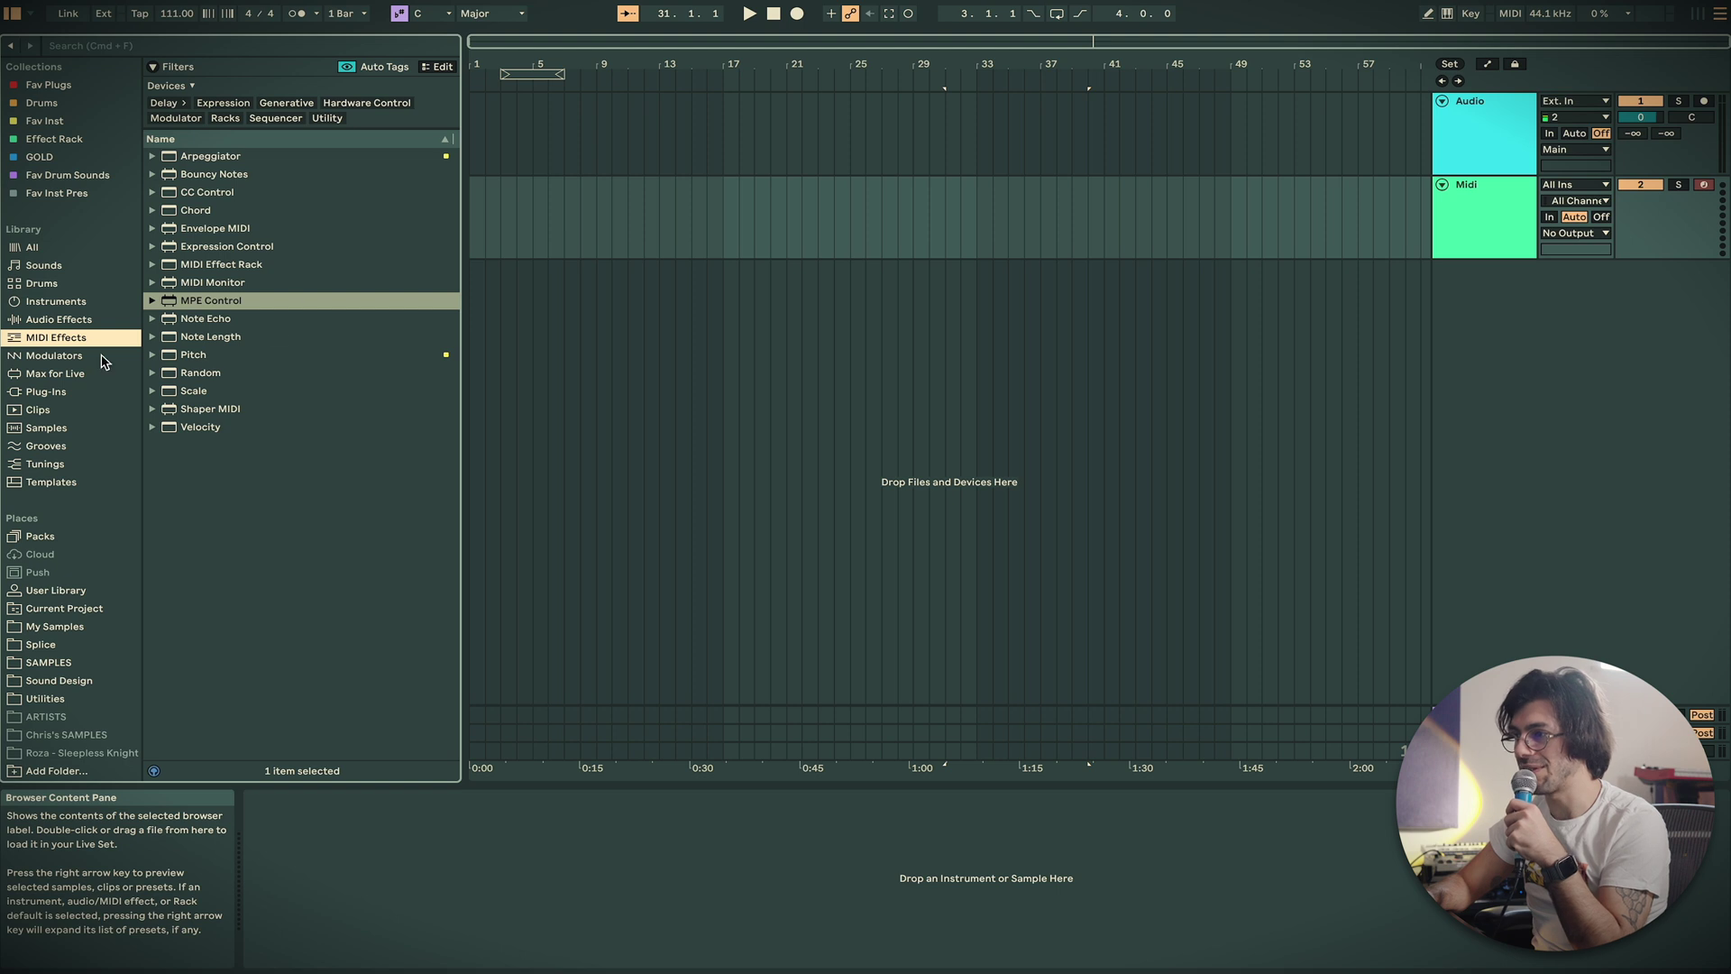
pyautogui.click(62, 359)
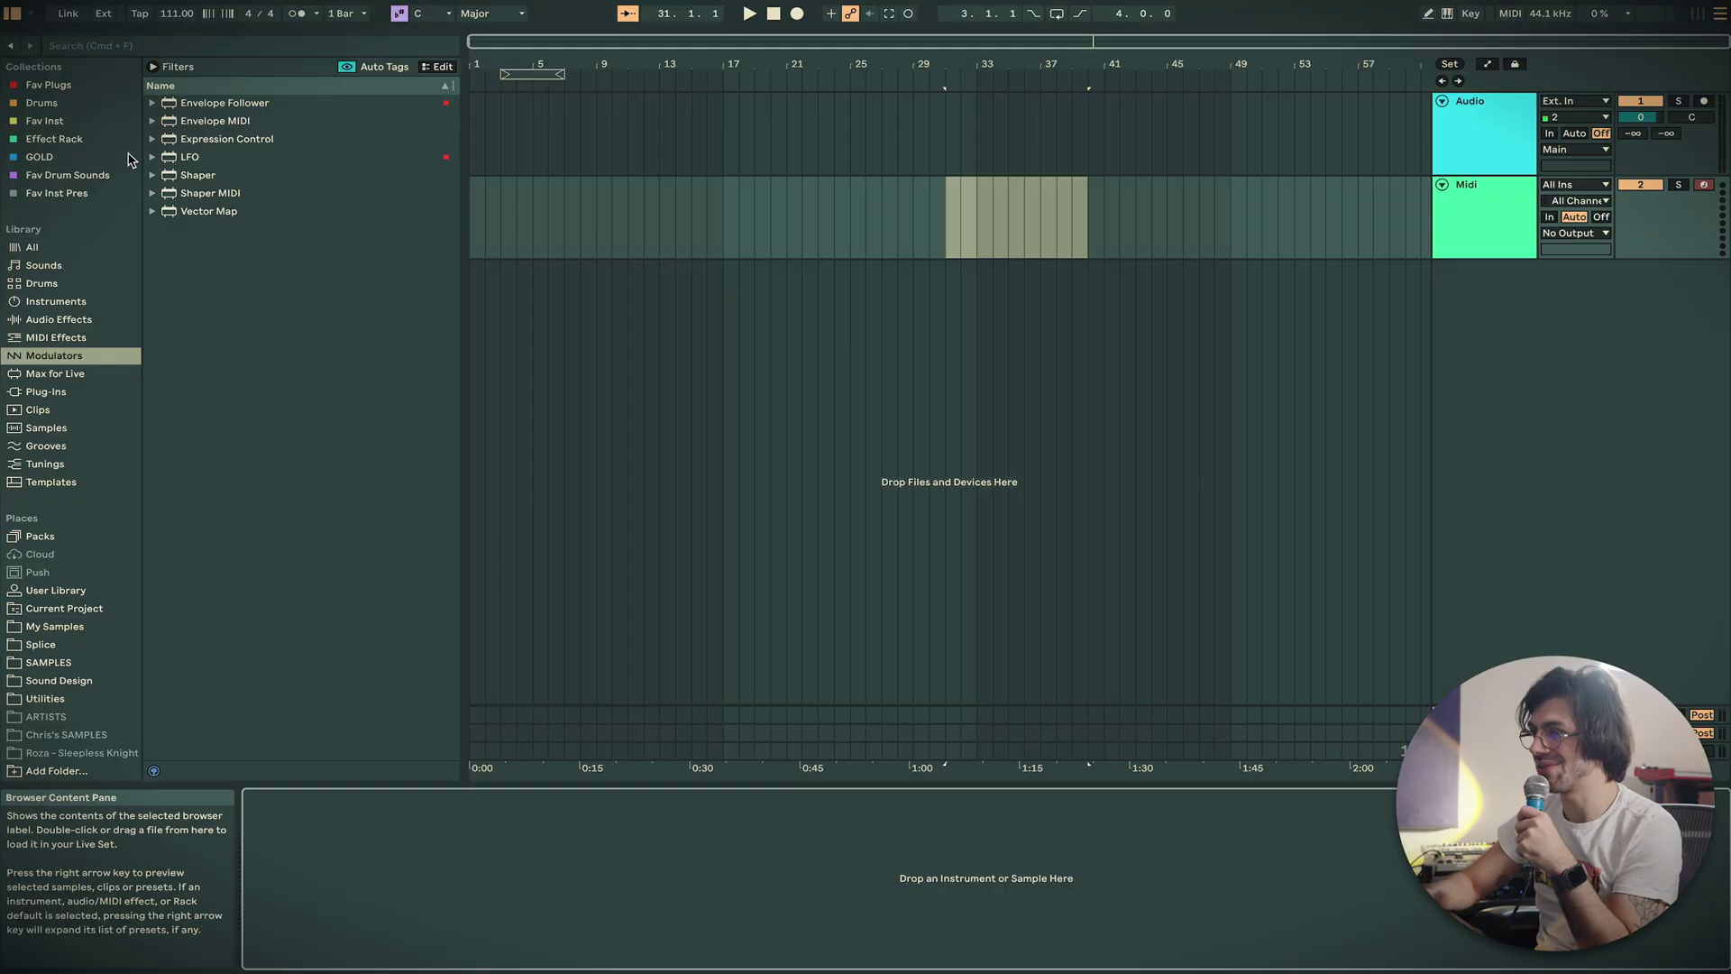
# Add Saturator from the Fav Plugs collection to the Midi track and raise its Drive to 9.7 dB
pyautogui.click(75, 87)
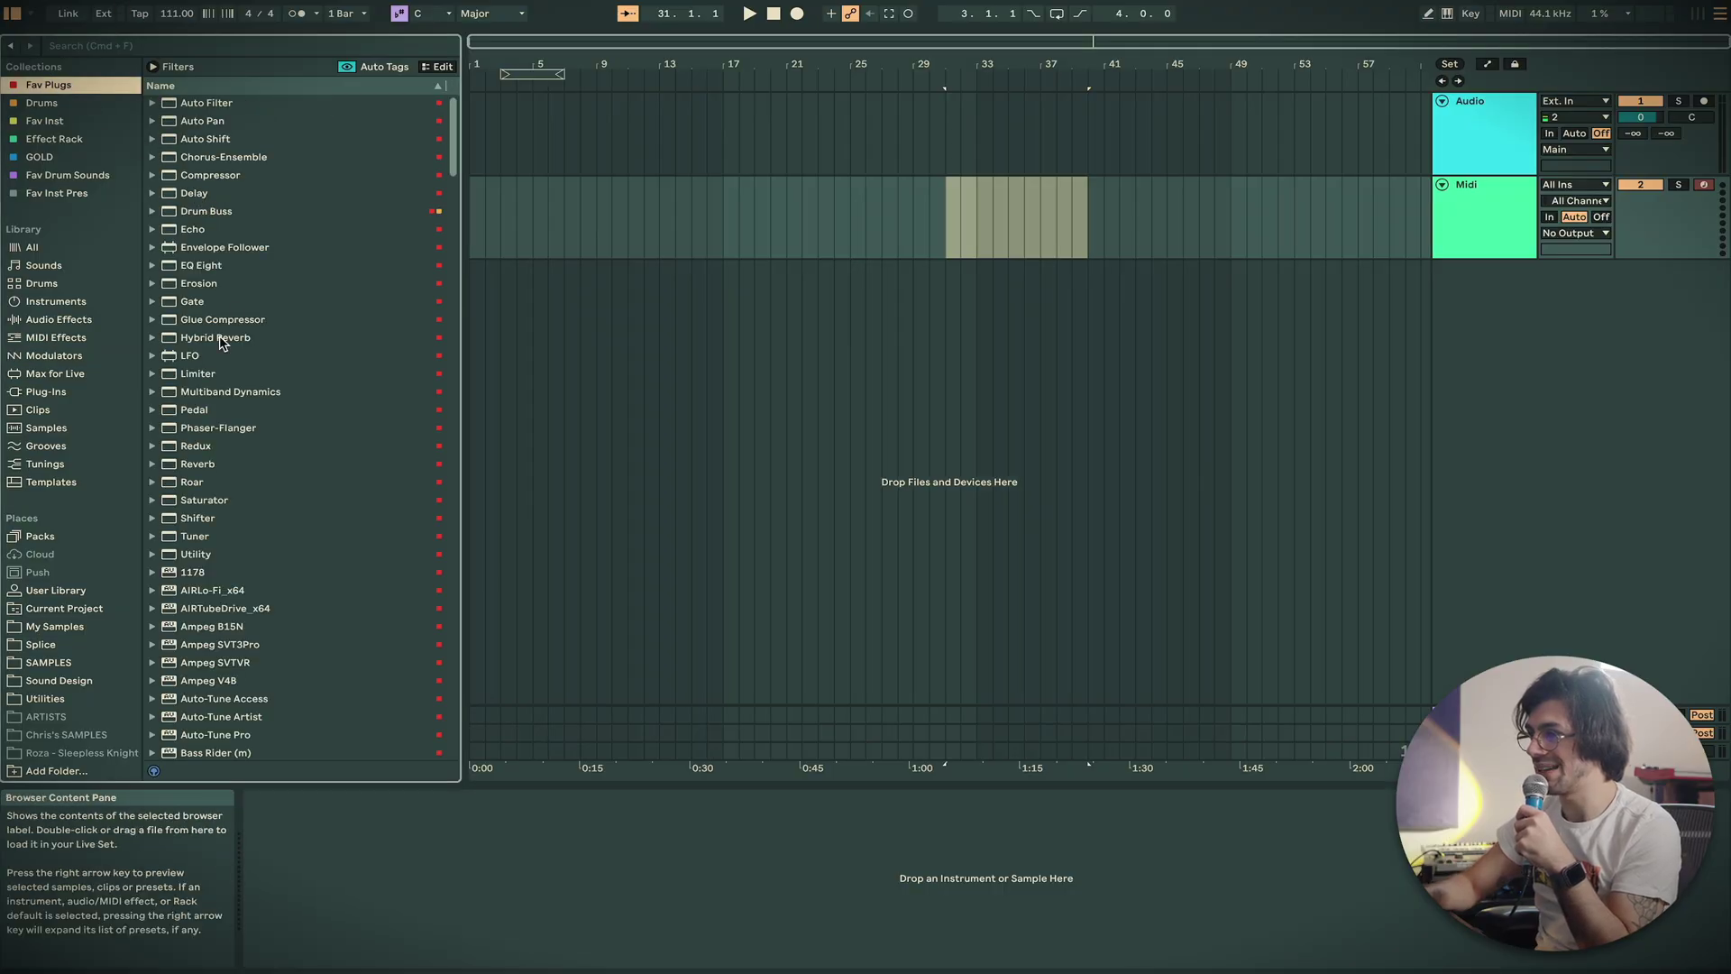
pyautogui.moveTo(204, 483); pyautogui.dragTo(581, 834)
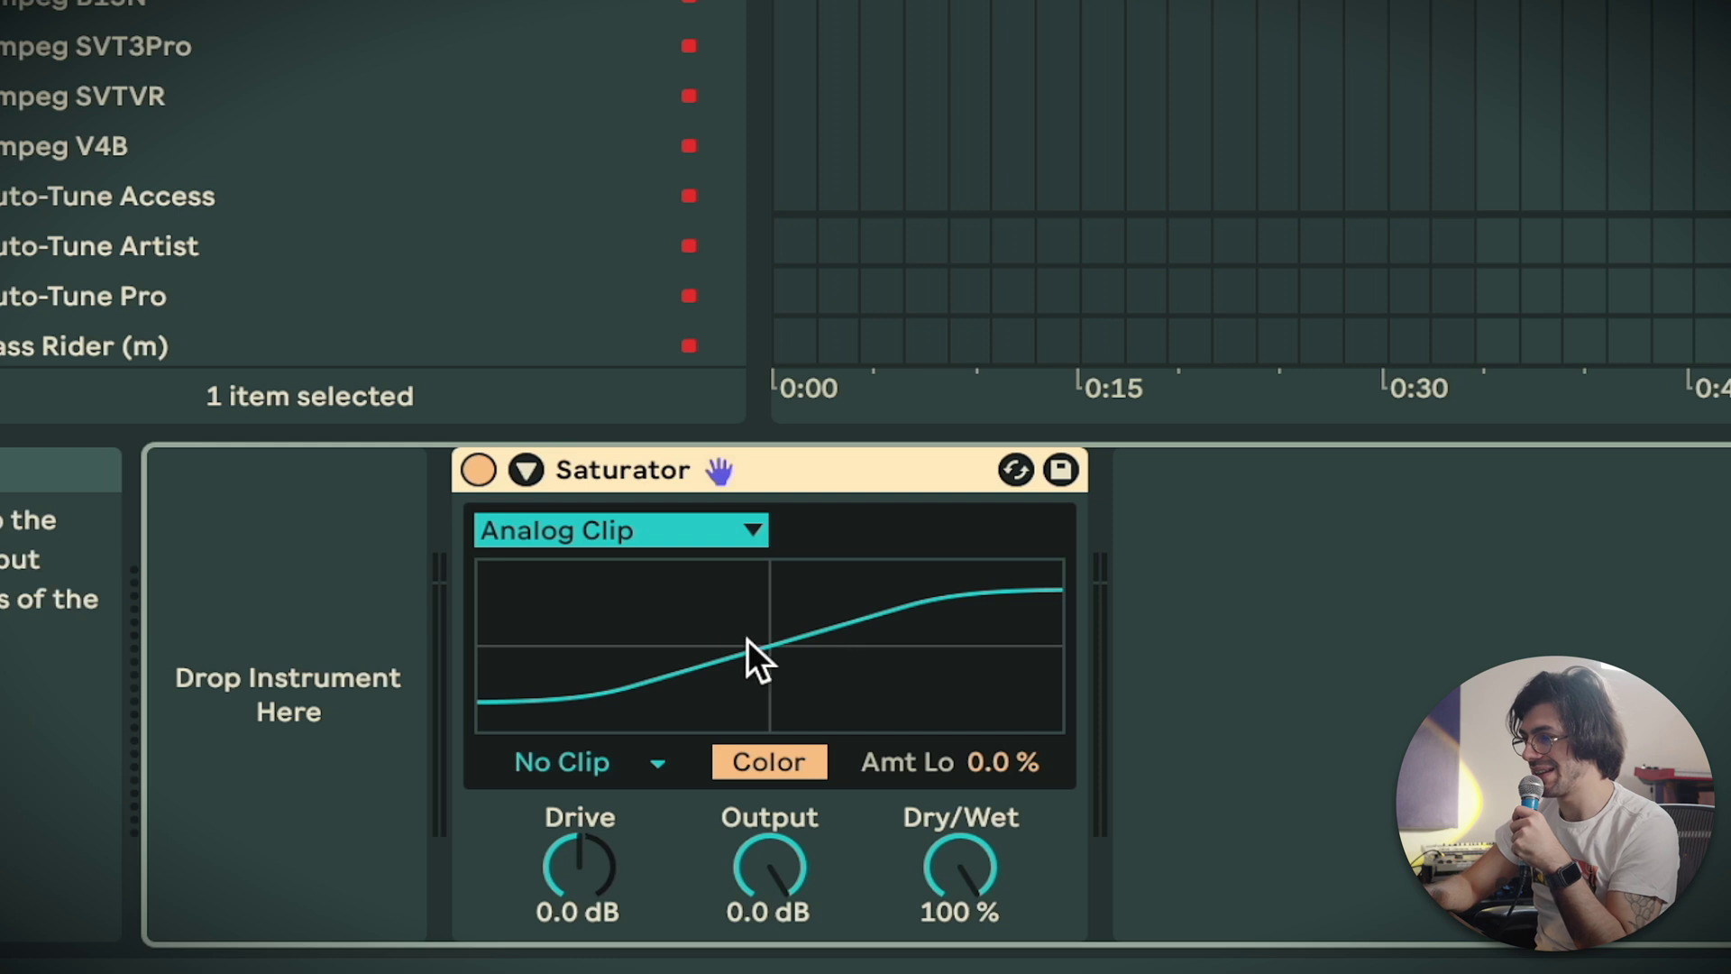
pyautogui.moveTo(581, 775); pyautogui.dragTo(582, 937)
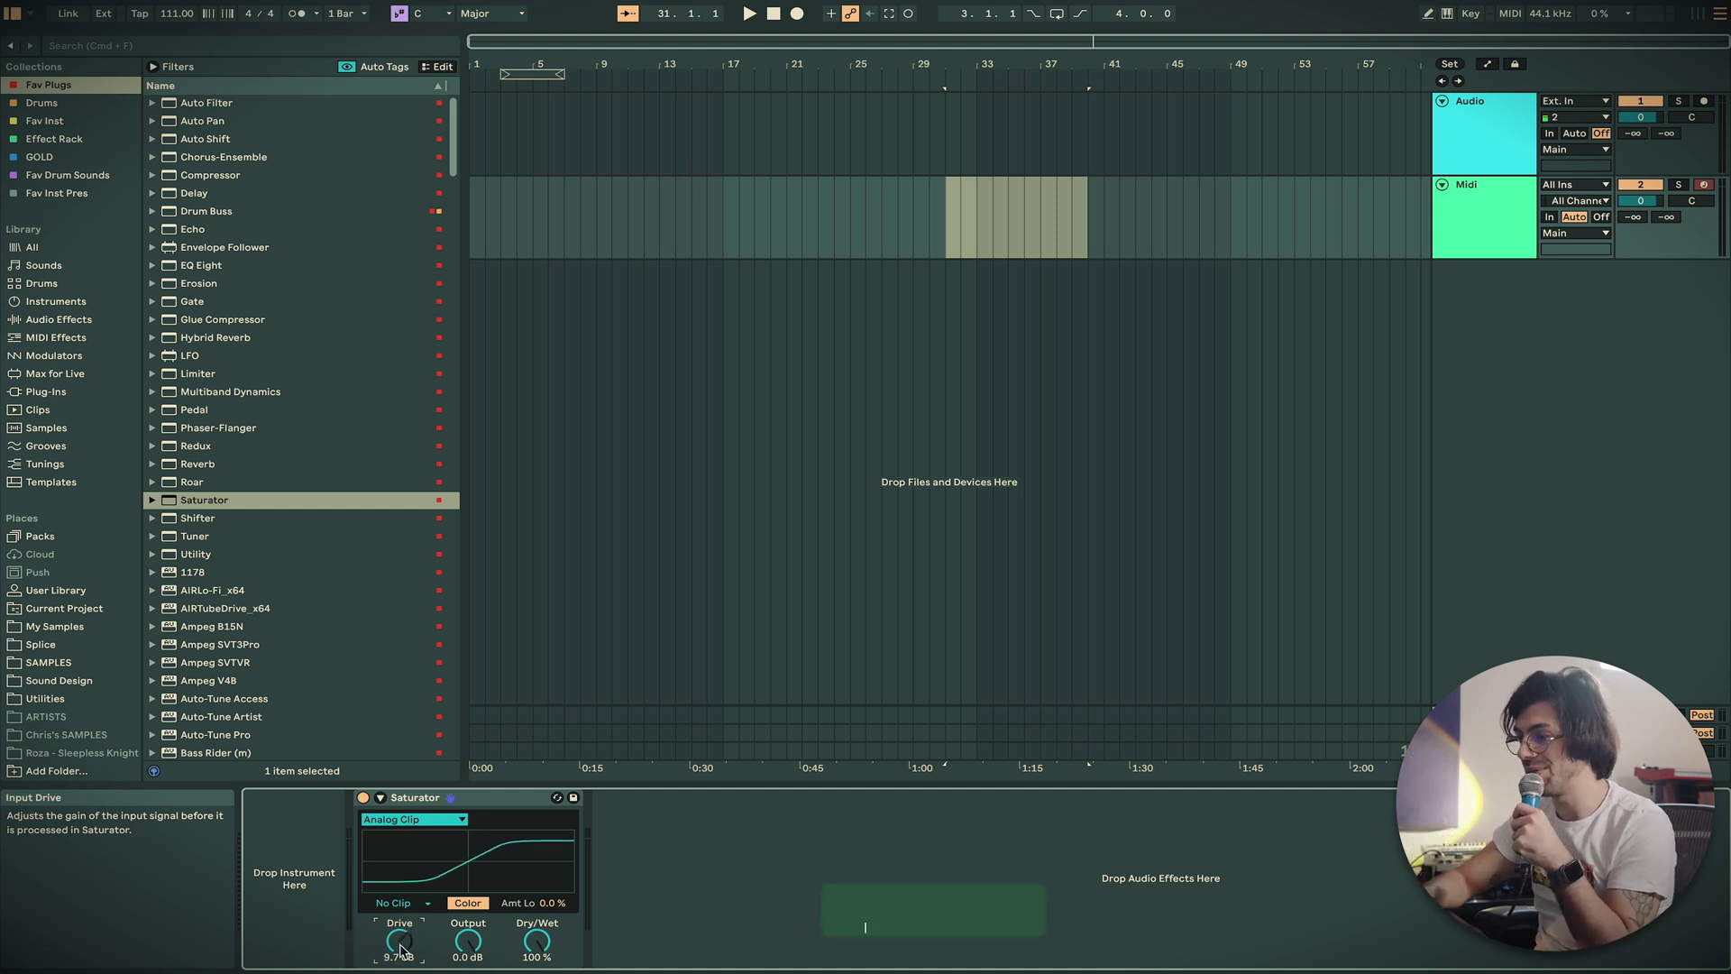
# Show the automation lanes, draw a downward ramp in Saturator's Drive from about bar 32 to 34, and play it back
pyautogui.press('a')
pyautogui.click(939, 216)
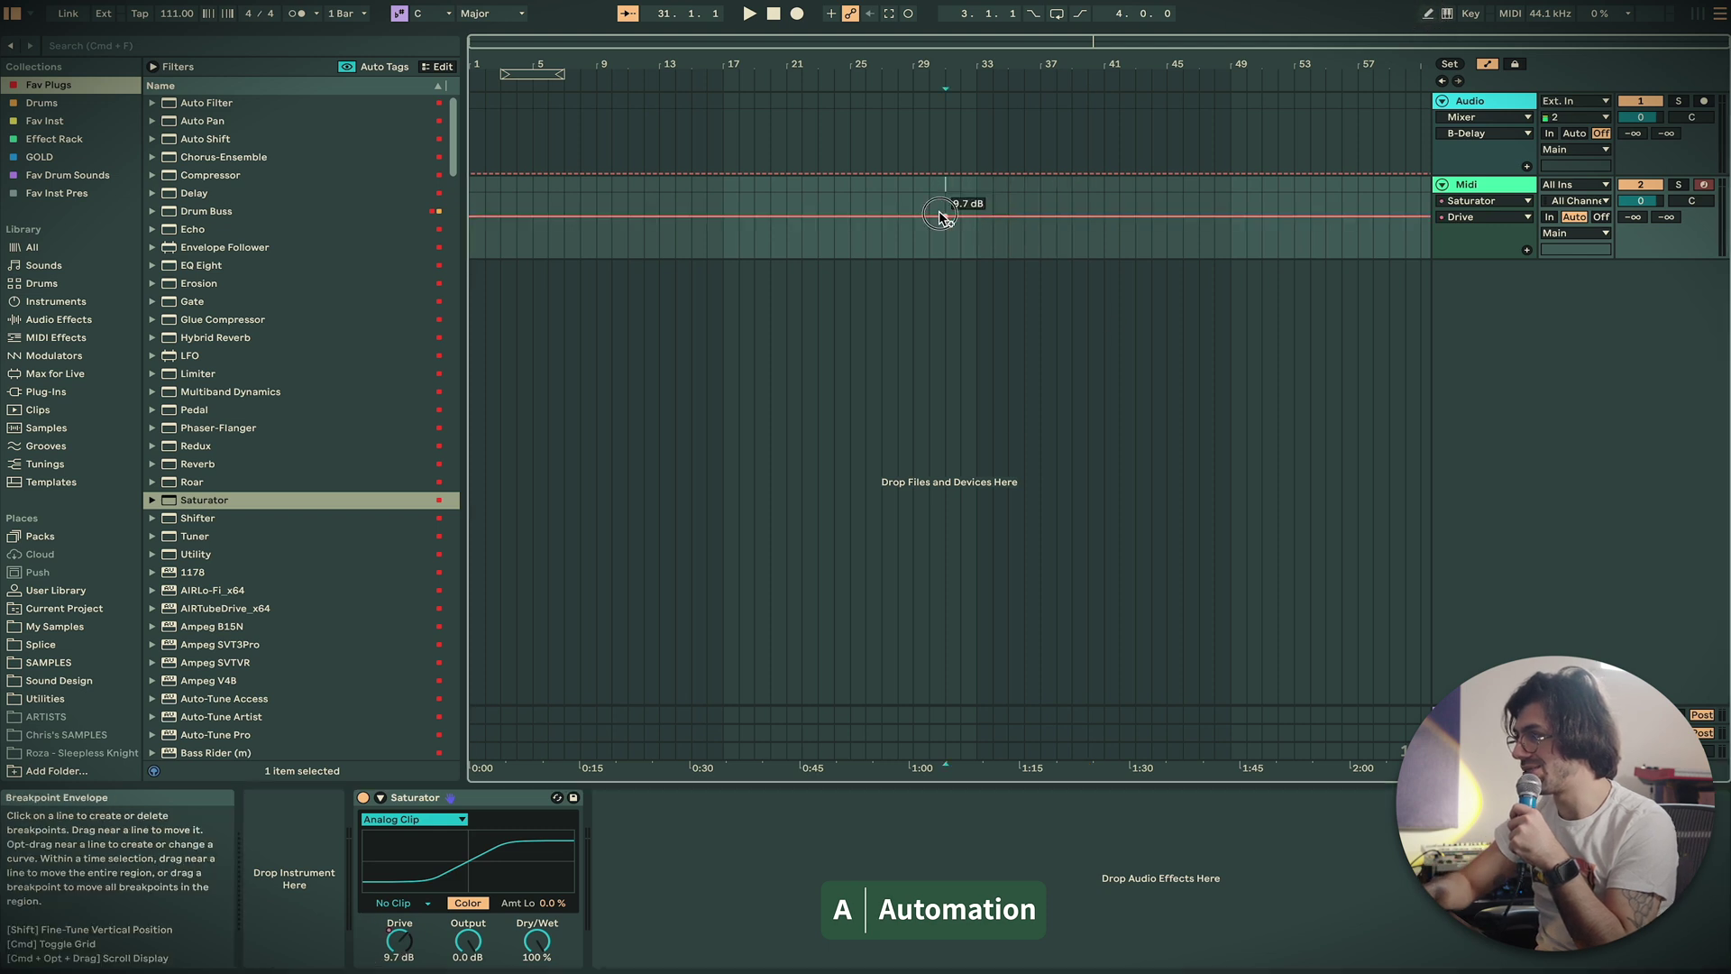
pyautogui.moveTo(991, 218); pyautogui.dragTo(992, 230)
pyautogui.press('space')
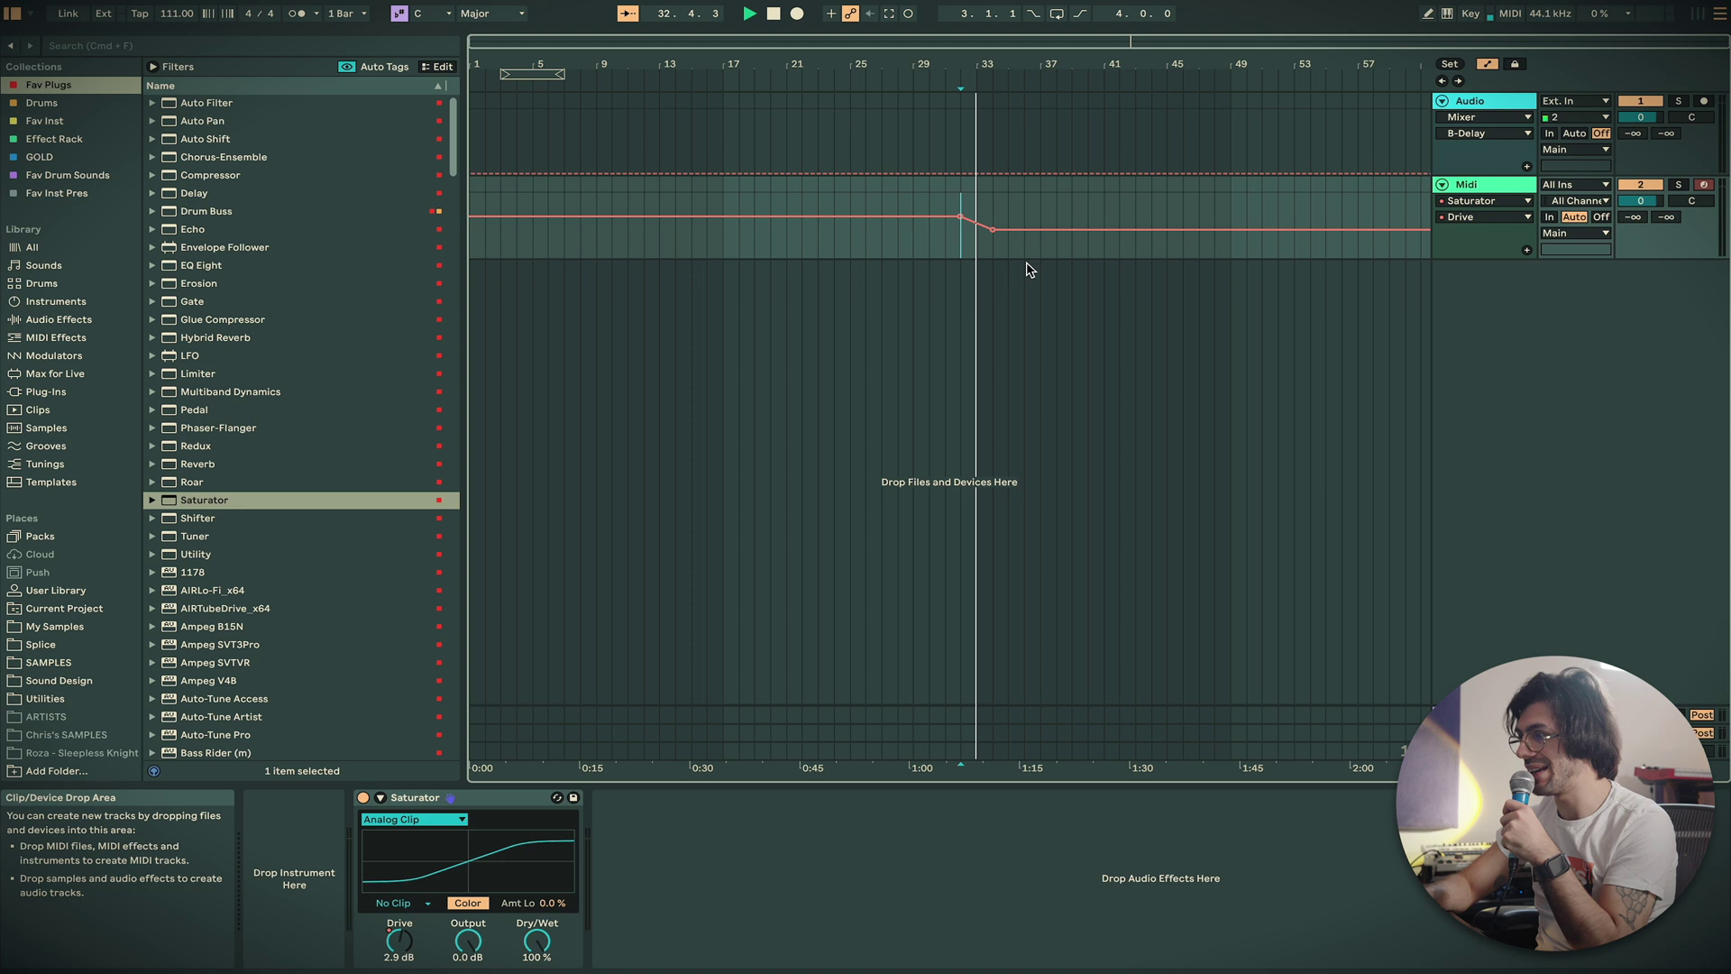
# Delete the Drive automation breakpoints around bars 32 to 34 on the Midi track
pyautogui.moveTo(1023, 252); pyautogui.dragTo(895, 245)
pyautogui.press('Delete')
pyautogui.click(944, 256)
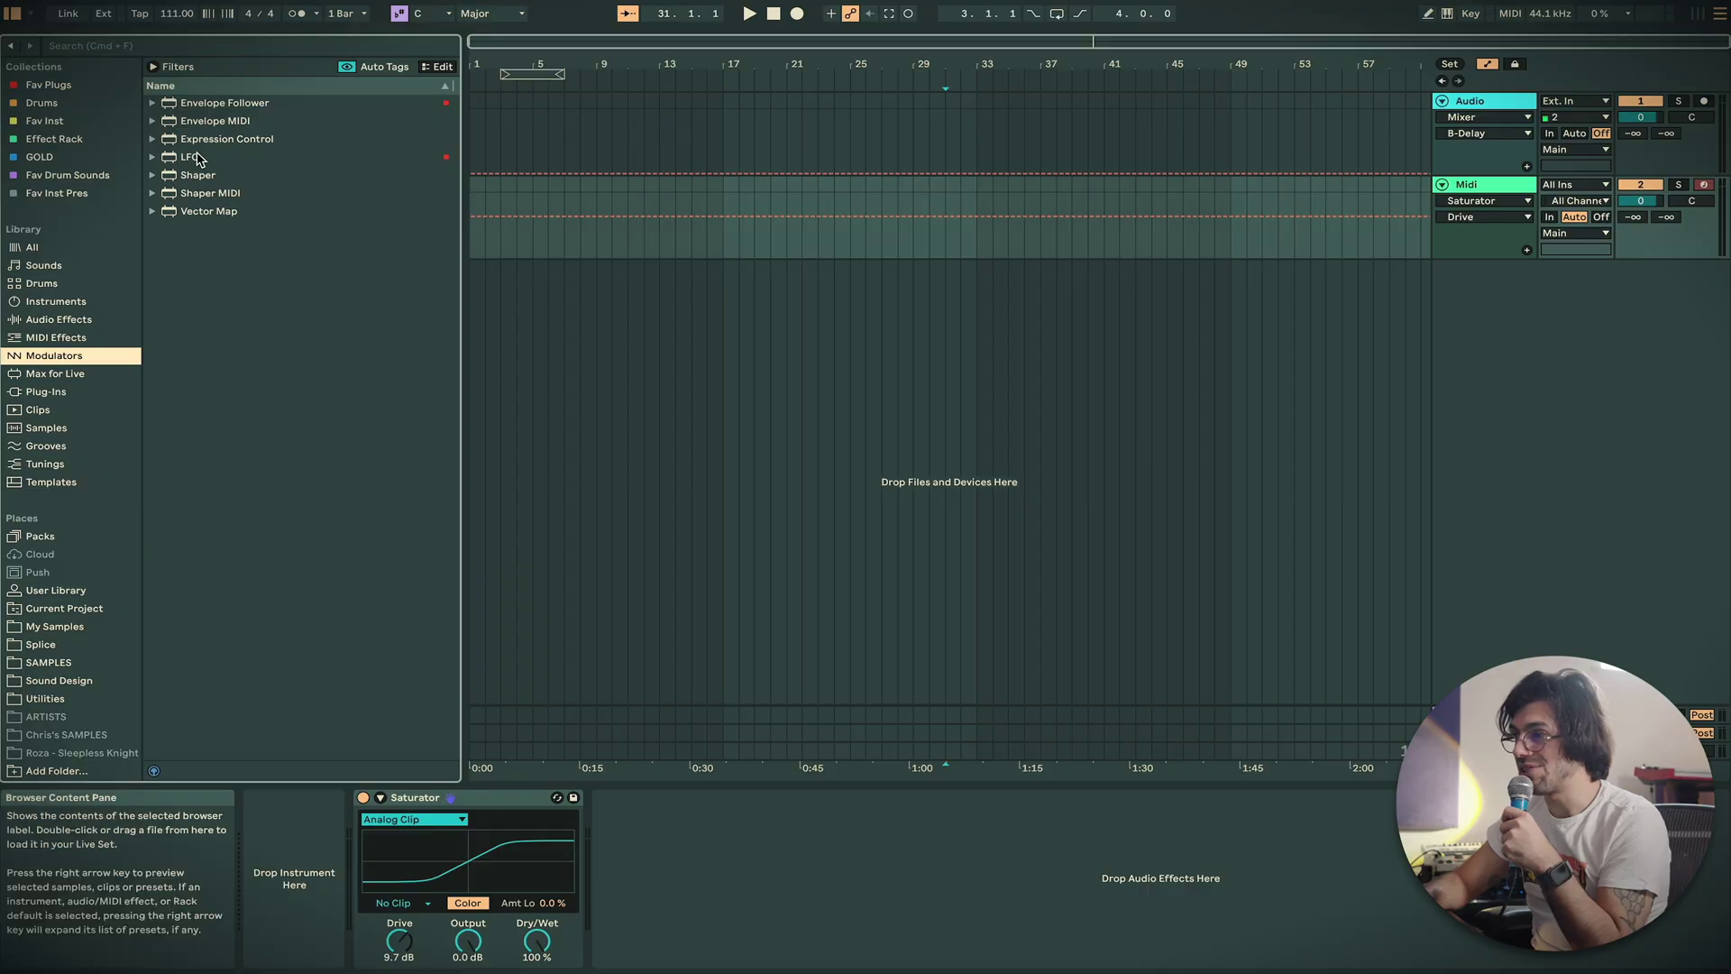
# Add an LFO modulator after Saturator, map it to Saturator's Drive, and set its rate to 0.41 Hz
pyautogui.moveTo(203, 157); pyautogui.dragTo(642, 877)
pyautogui.click(401, 947)
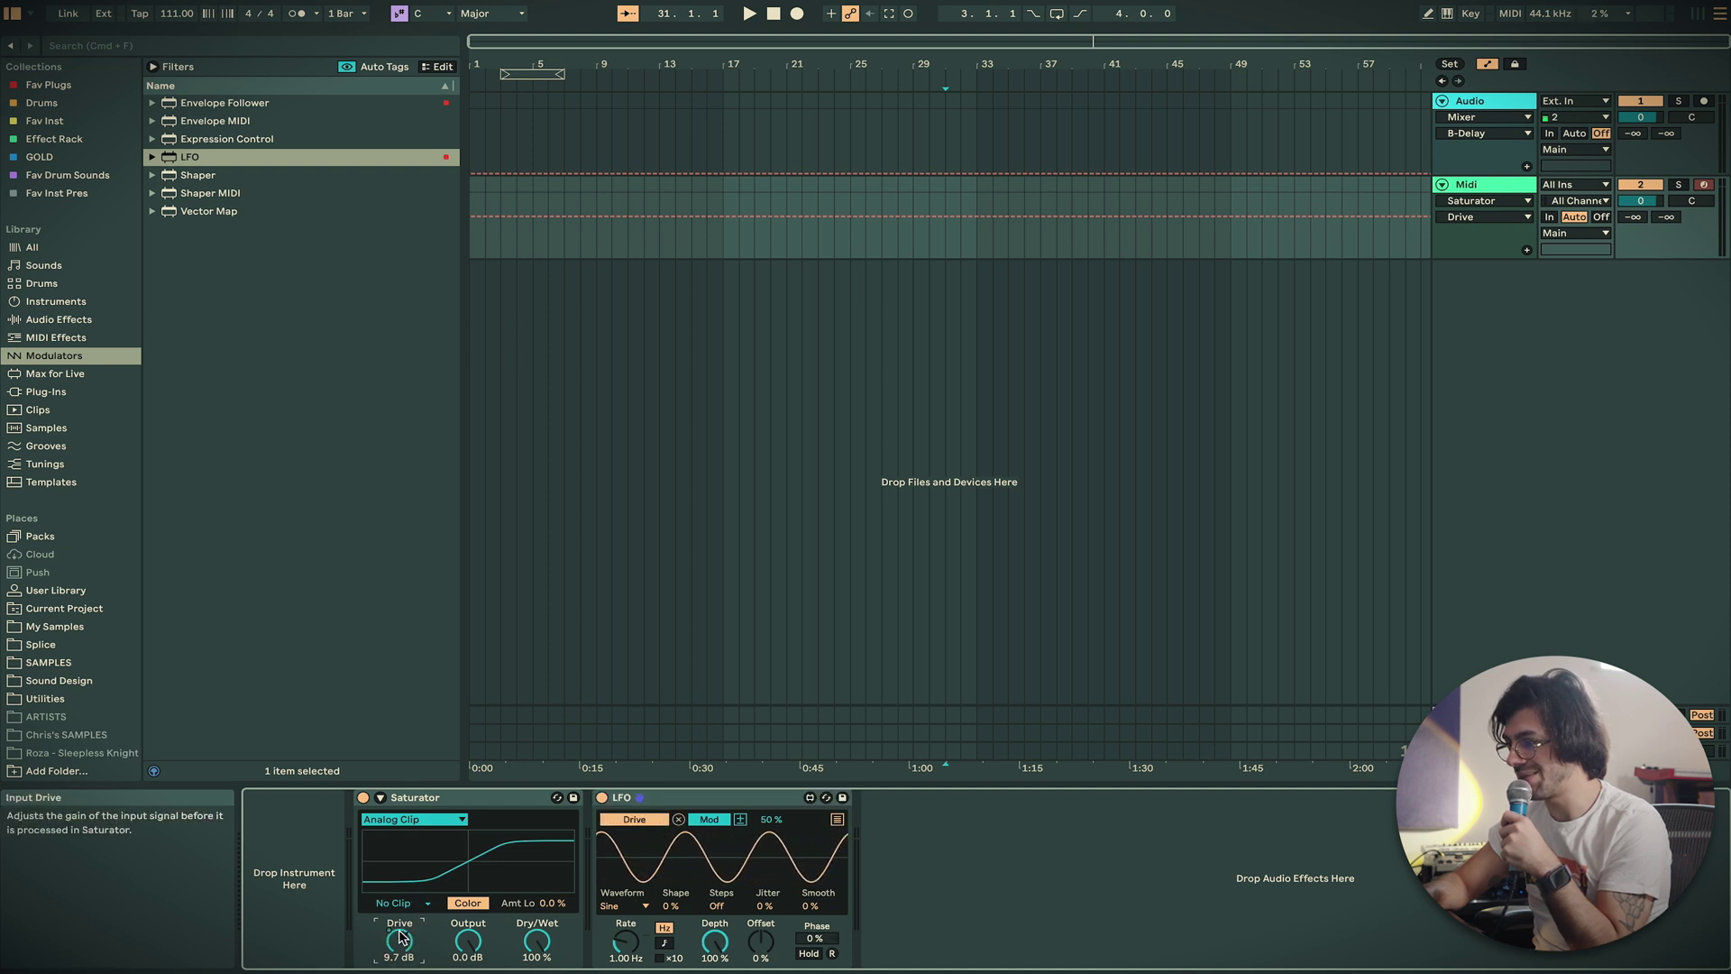
pyautogui.moveTo(633, 942)
pyautogui.mouseDown()
pyautogui.moveTo(633, 918)
pyautogui.moveTo(631, 963)
pyautogui.mouseUp()
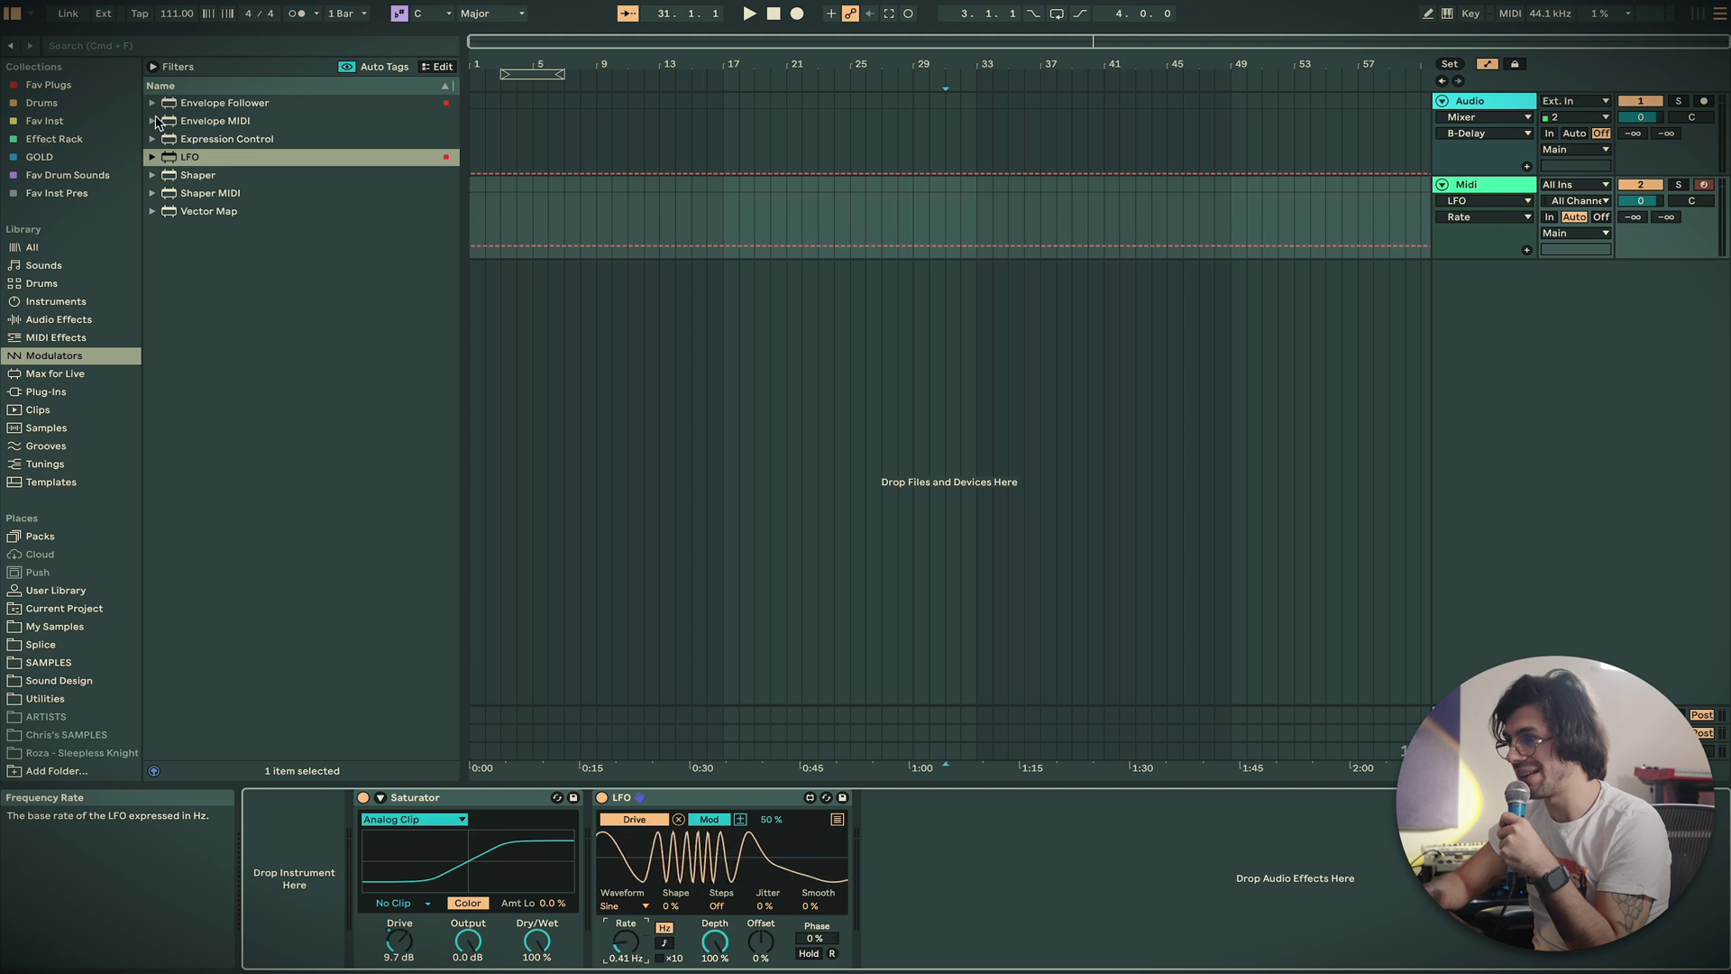
# Add a second LFO after the first, map it to the first LFO's Rate, and adjust the second LFO's rate
pyautogui.click(209, 158)
pyautogui.moveTo(208, 162); pyautogui.dragTo(910, 848)
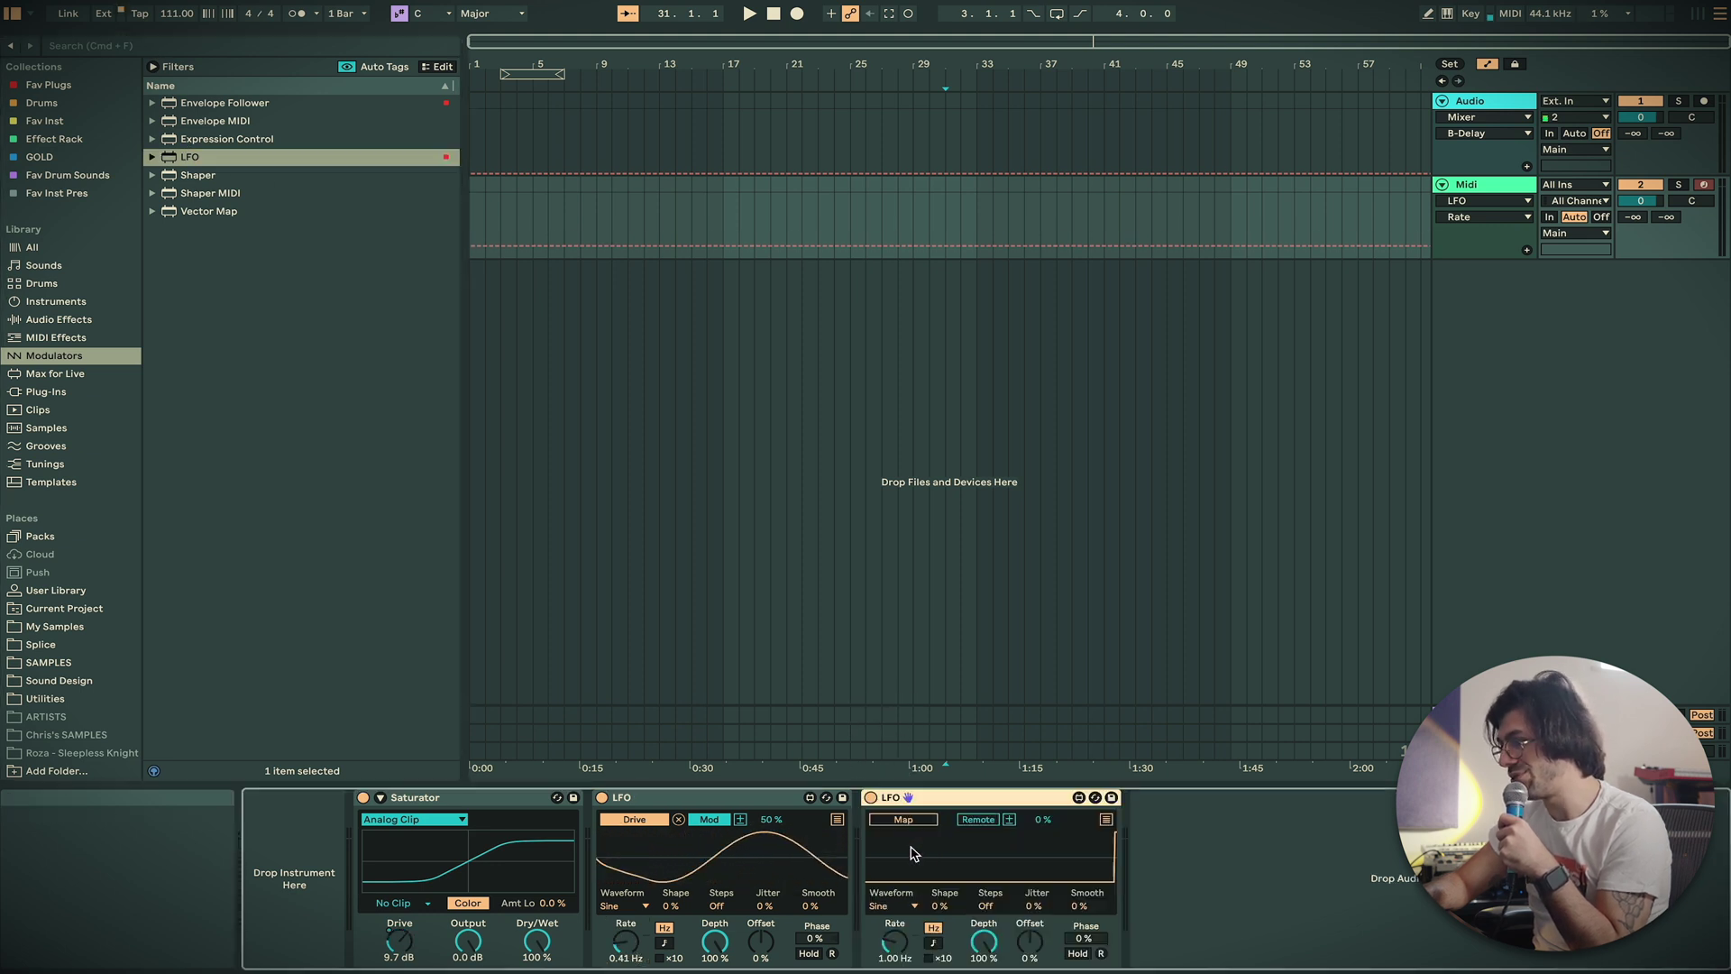
pyautogui.click(902, 818)
pyautogui.click(624, 942)
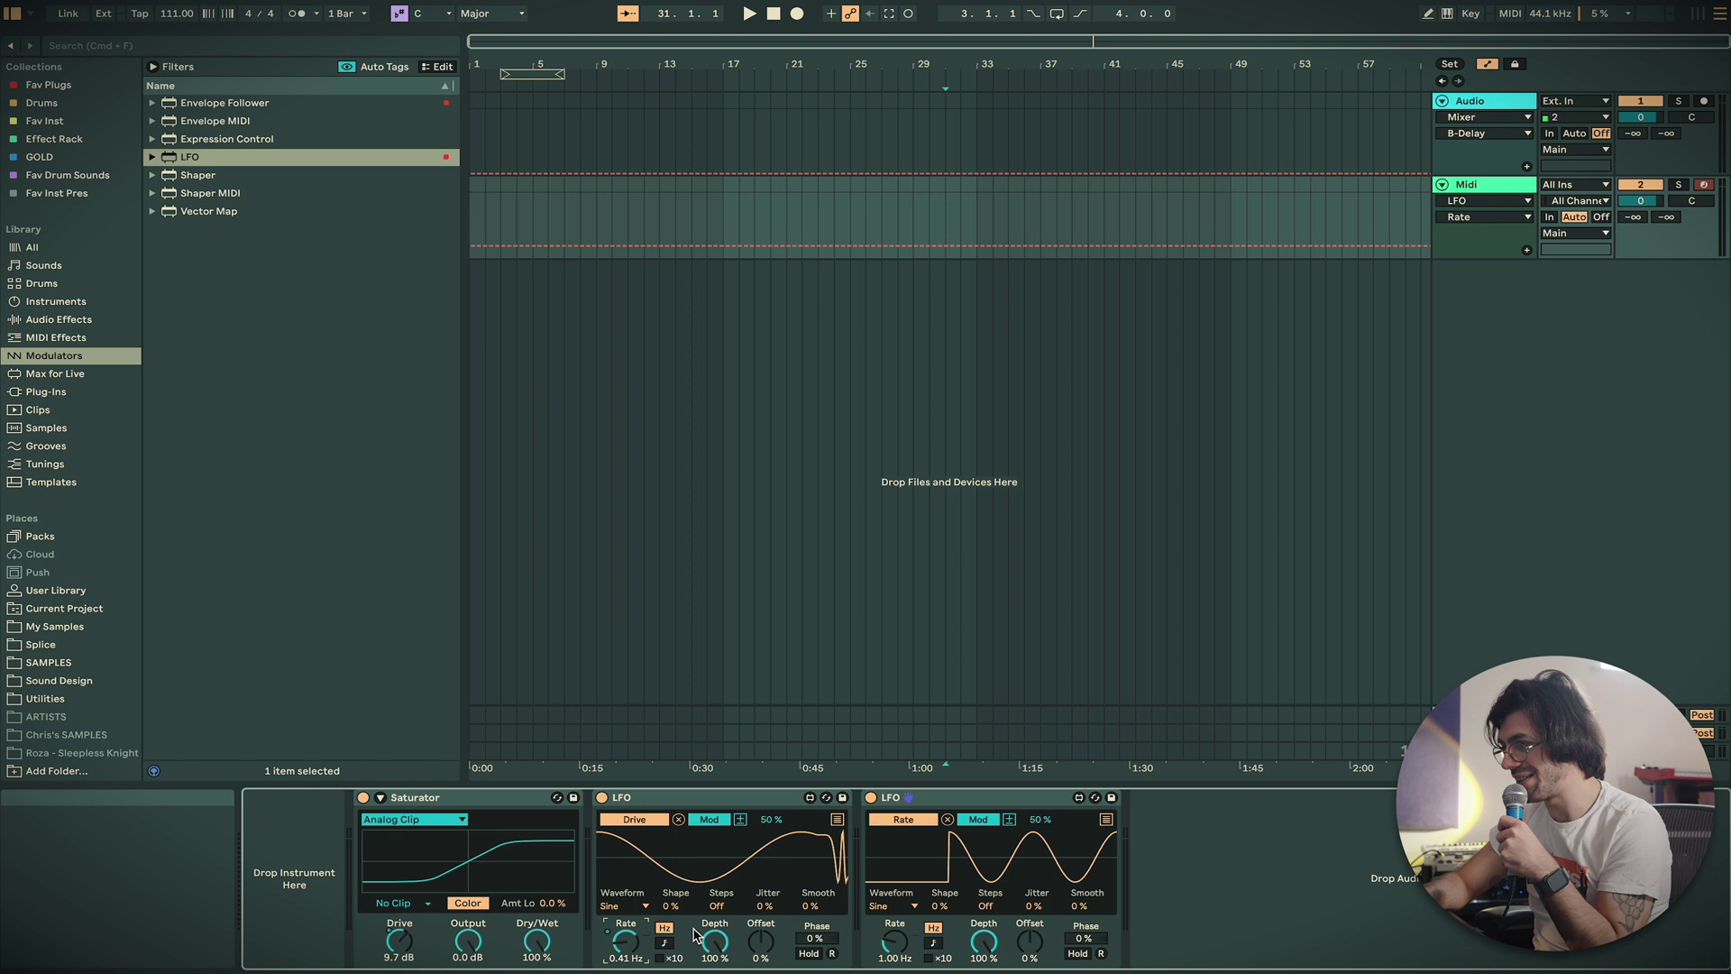
pyautogui.moveTo(896, 938); pyautogui.dragTo(896, 960)
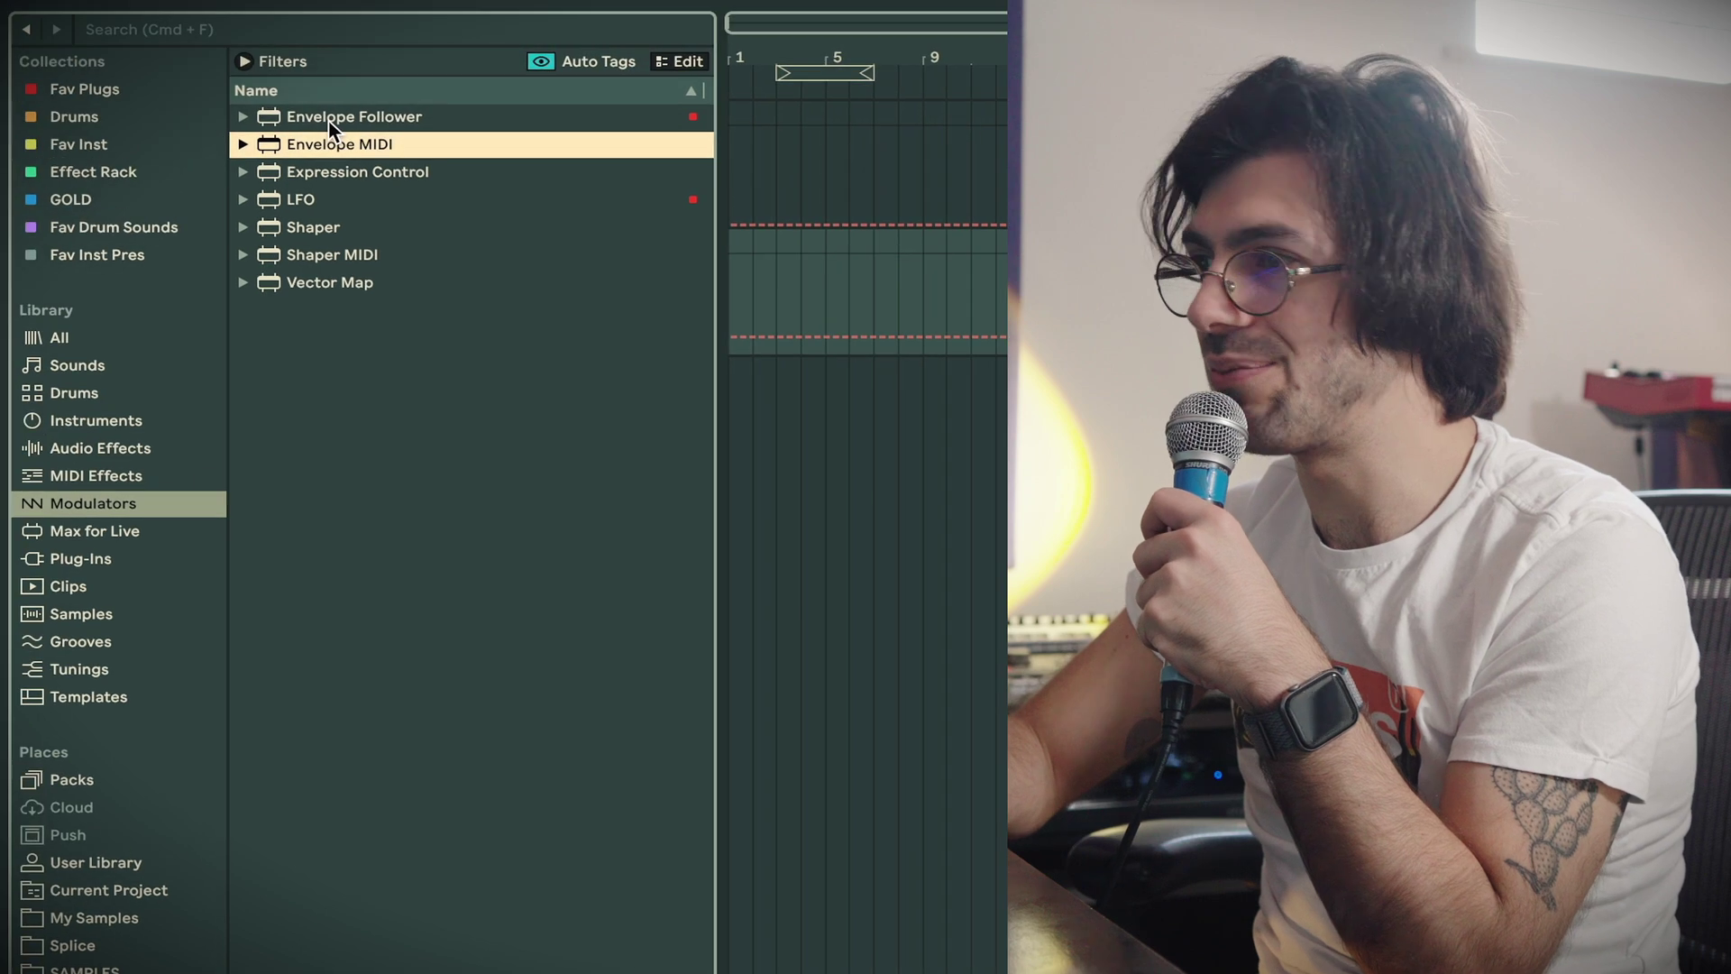
# Step down the Modulators list from Envelope MIDI through Expression Control, LFO and Shaper to Shaper MIDI
pyautogui.press('Down')
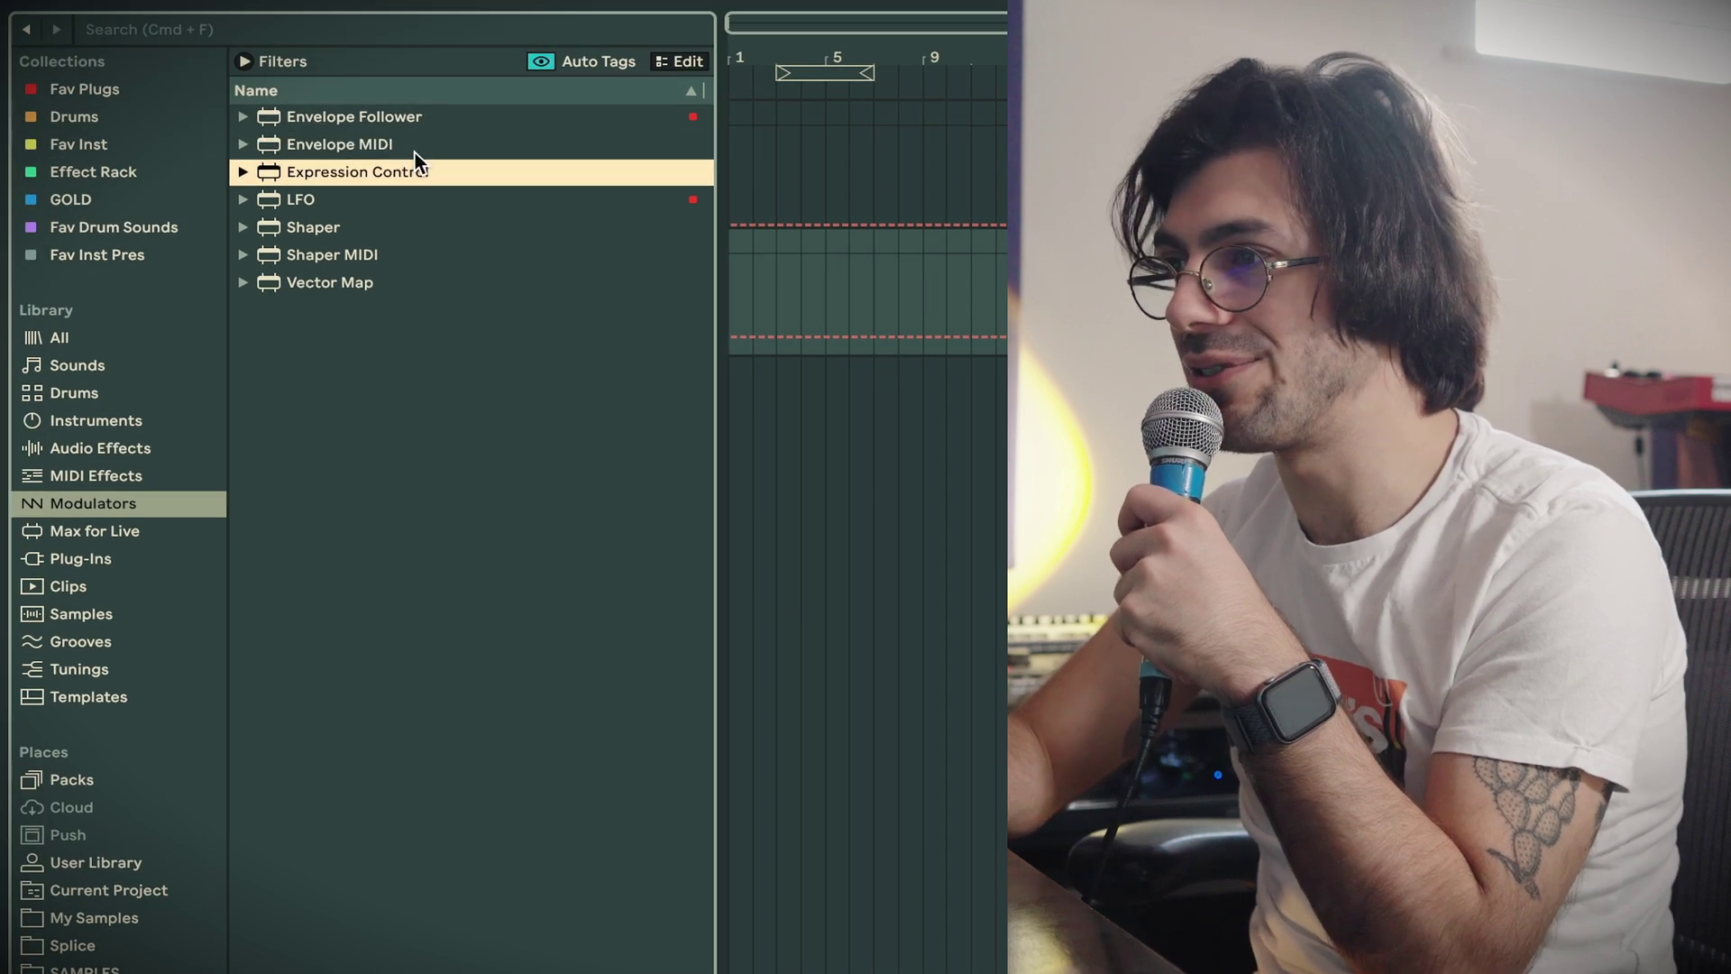
pyautogui.press('Down')
pyautogui.press('Down')
pyautogui.press('Down')
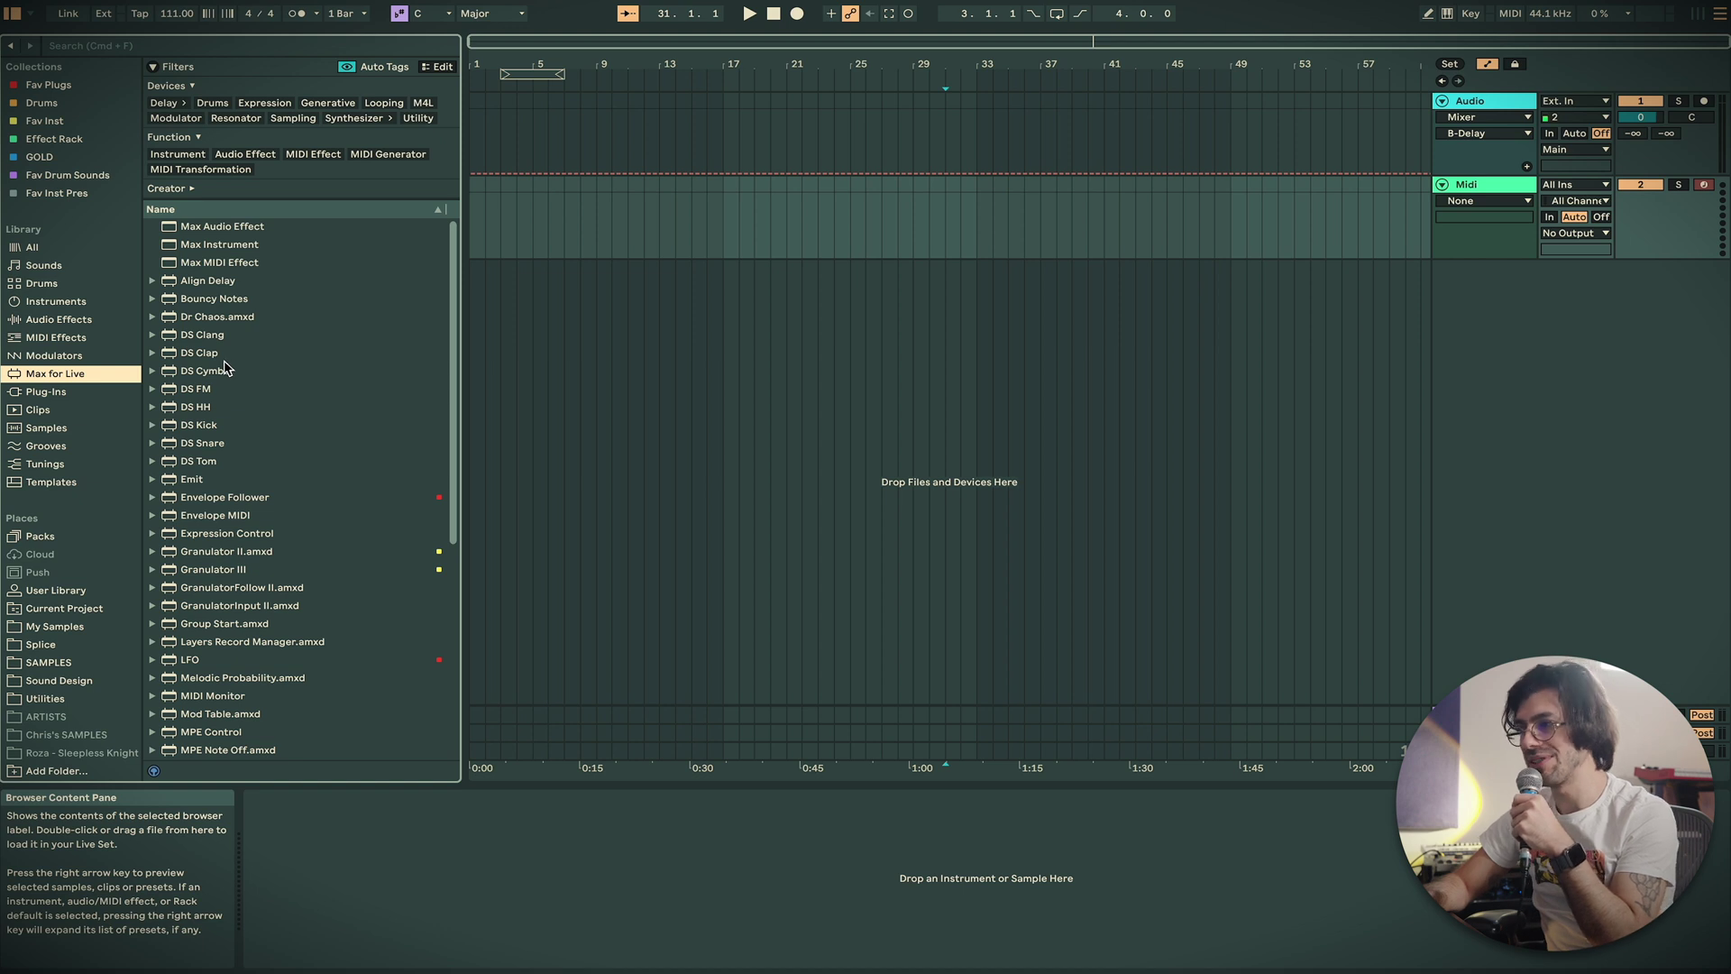
# Look through the Max for Live devices and open the library's Plug-Ins category
pyautogui.scroll(-5, 195, 412)
pyautogui.scroll(8, 195, 412)
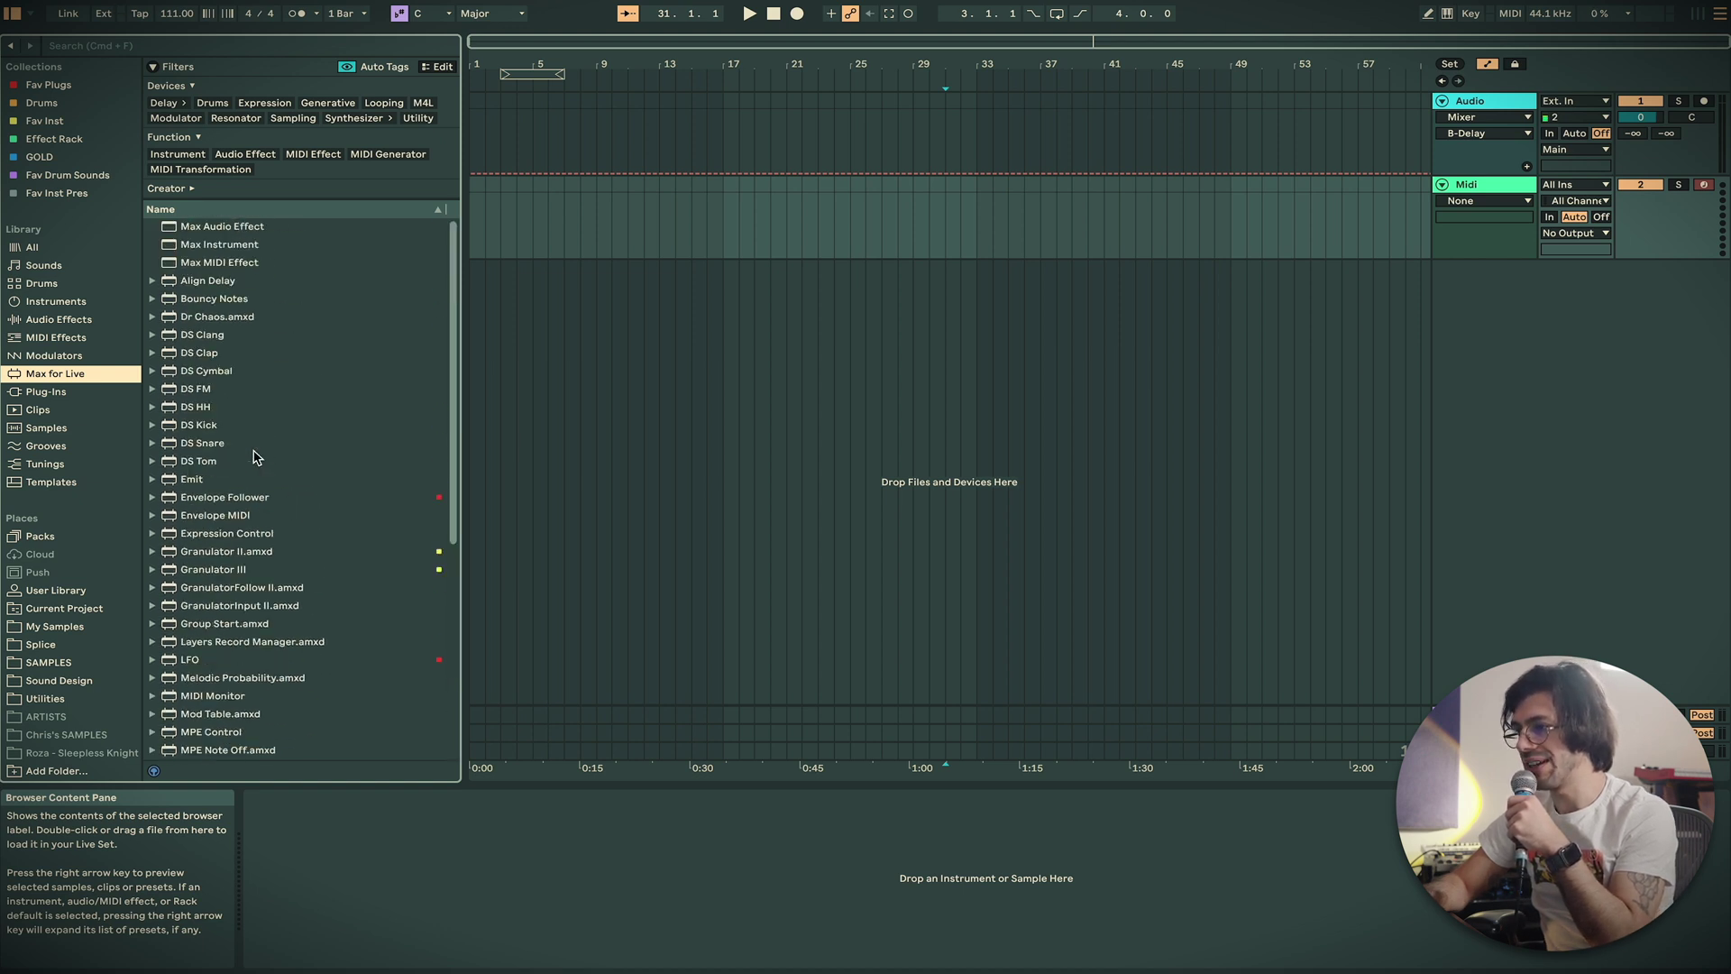
pyautogui.click(93, 387)
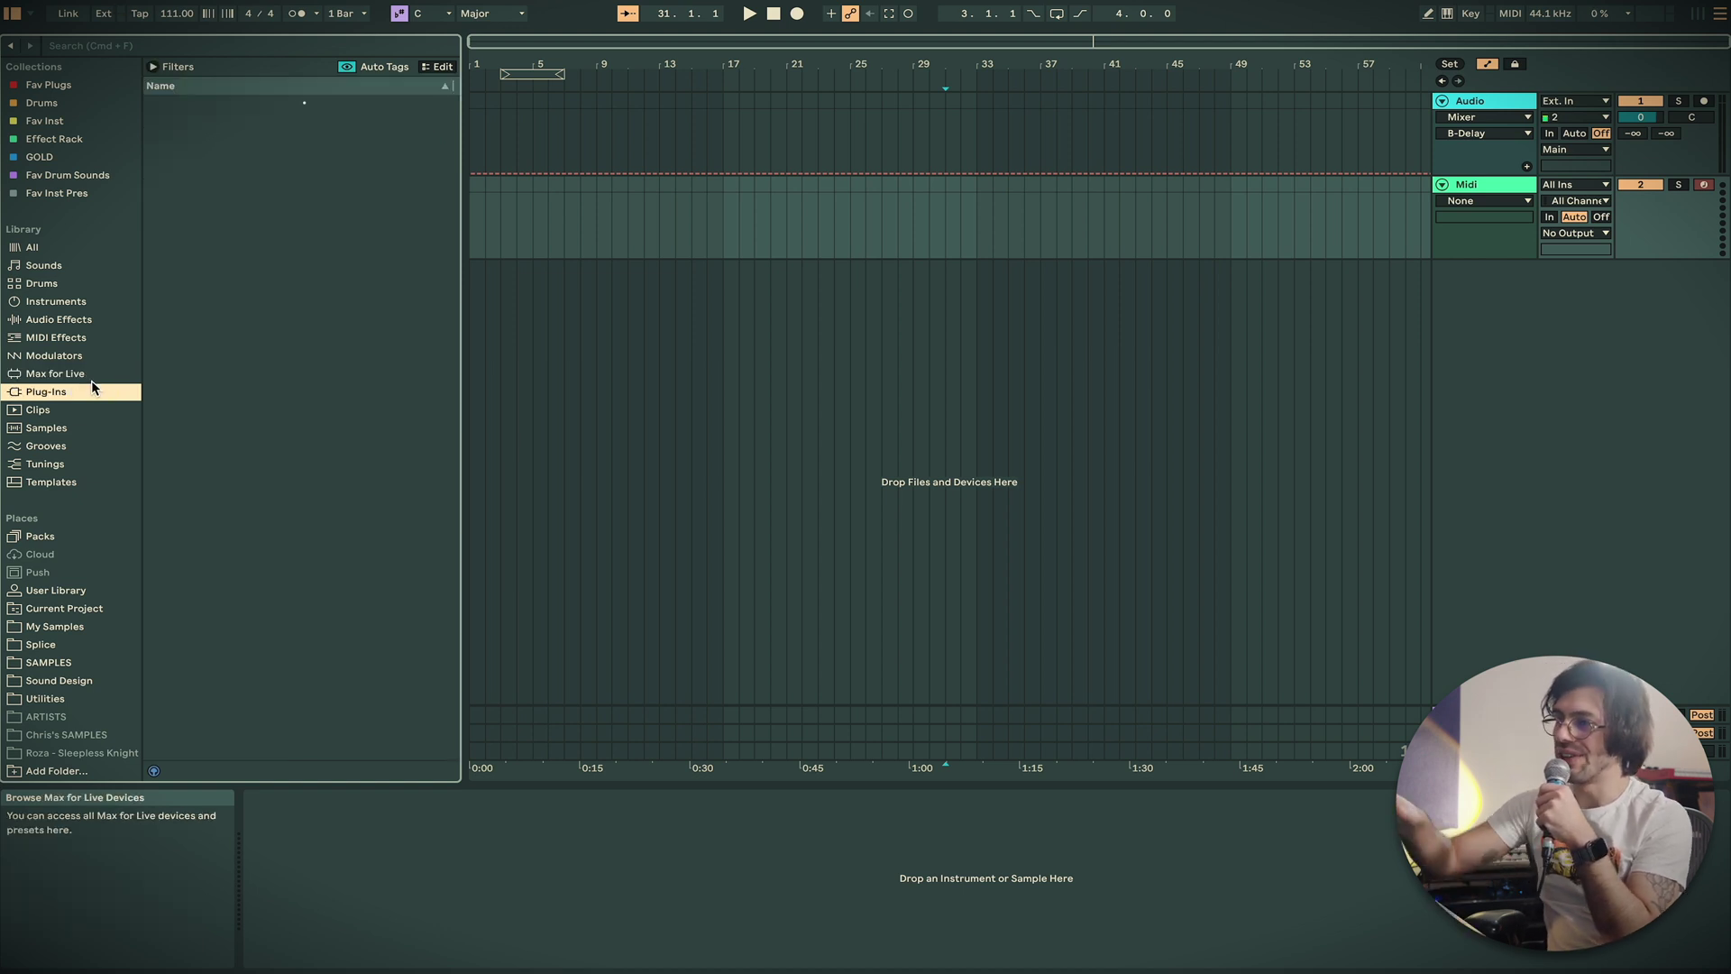
# Browse the library's Clips, Samples, Grooves, Tunings and Templates categories
pyautogui.scroll(-6, 270, 423)
pyautogui.click(41, 410)
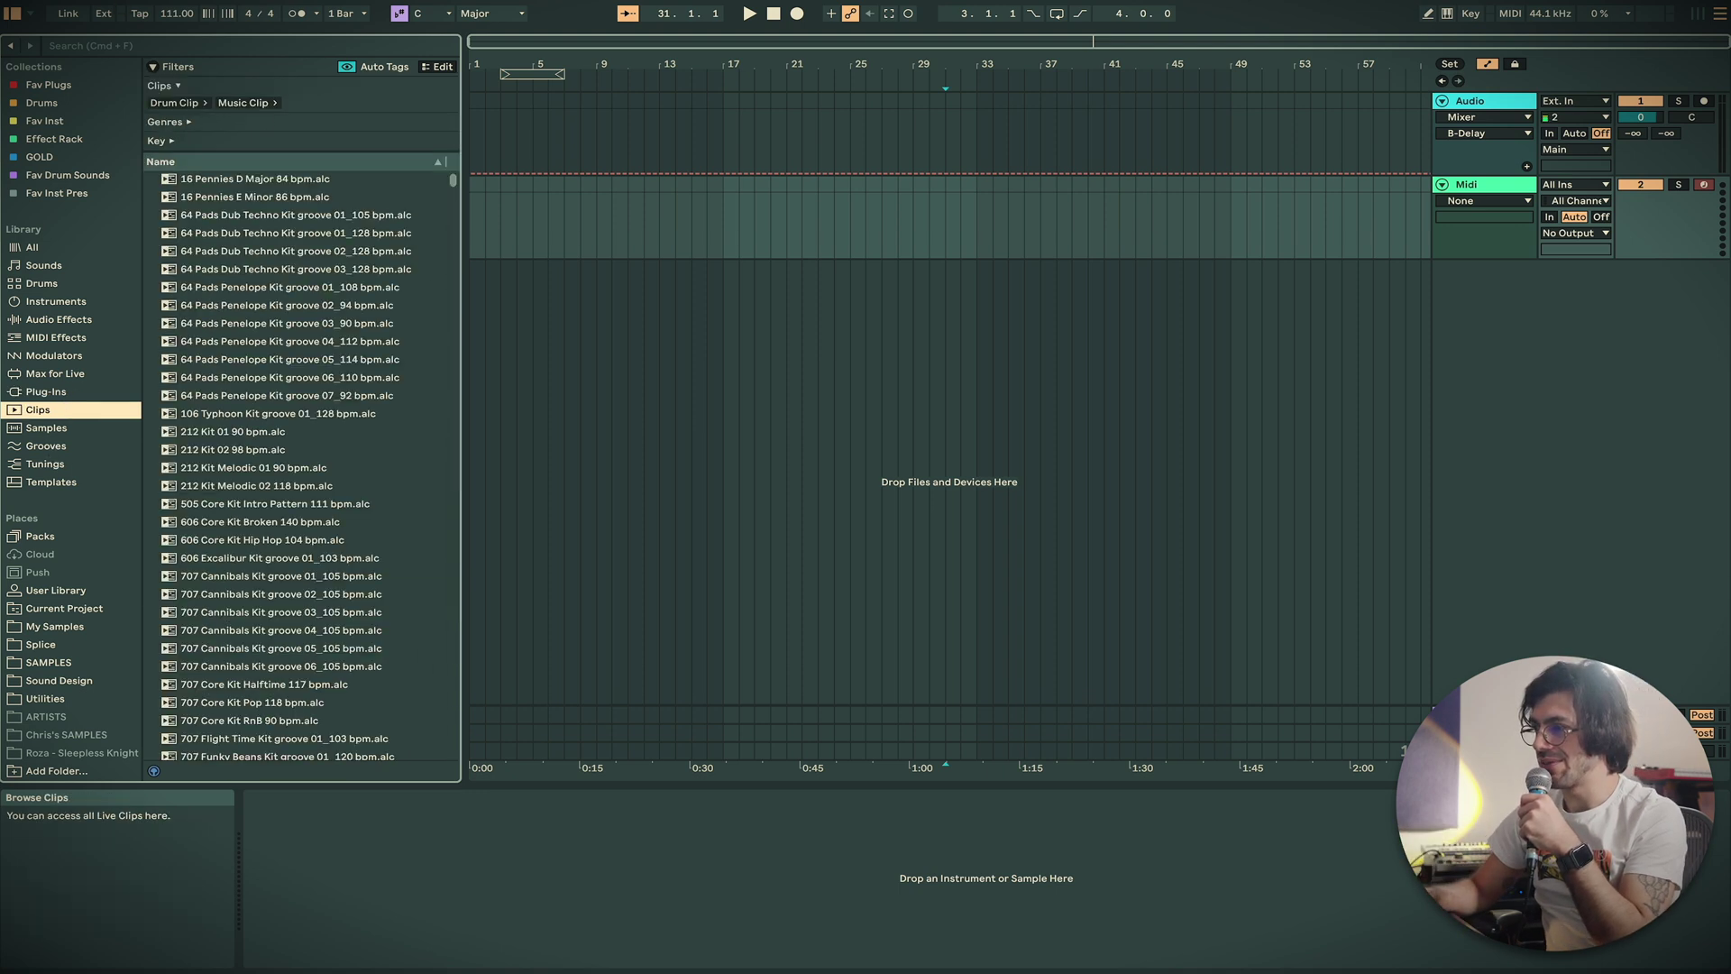
pyautogui.press('Down')
pyautogui.press('Down')
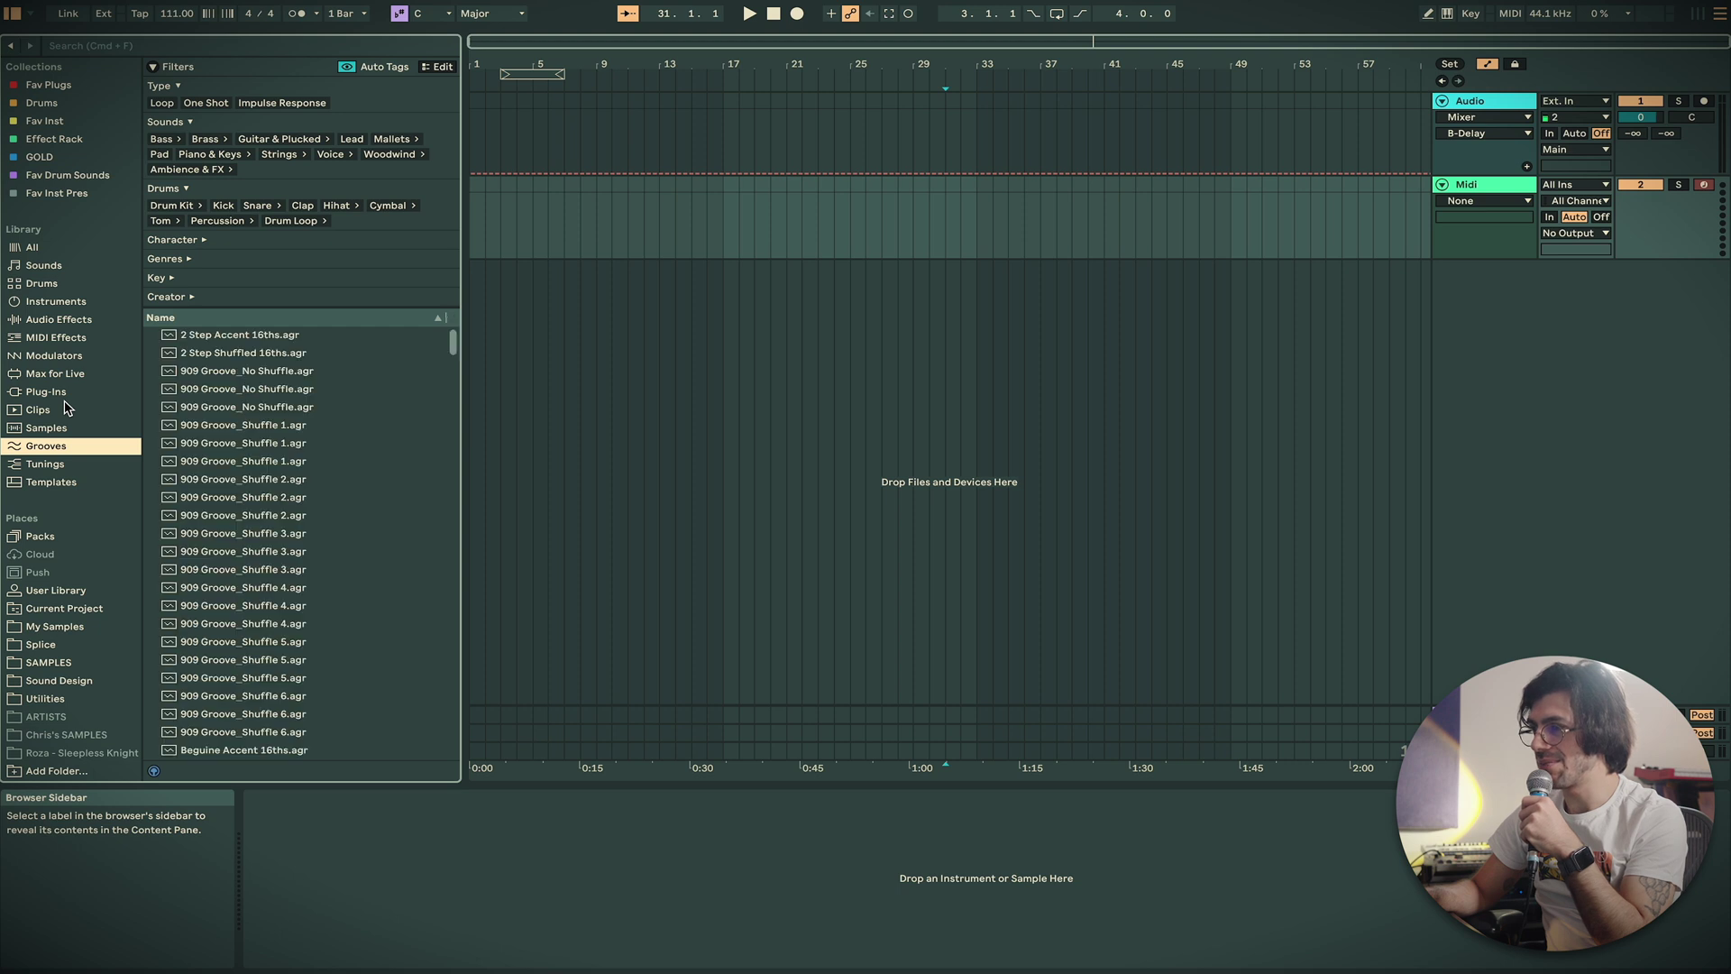
pyautogui.press('Down')
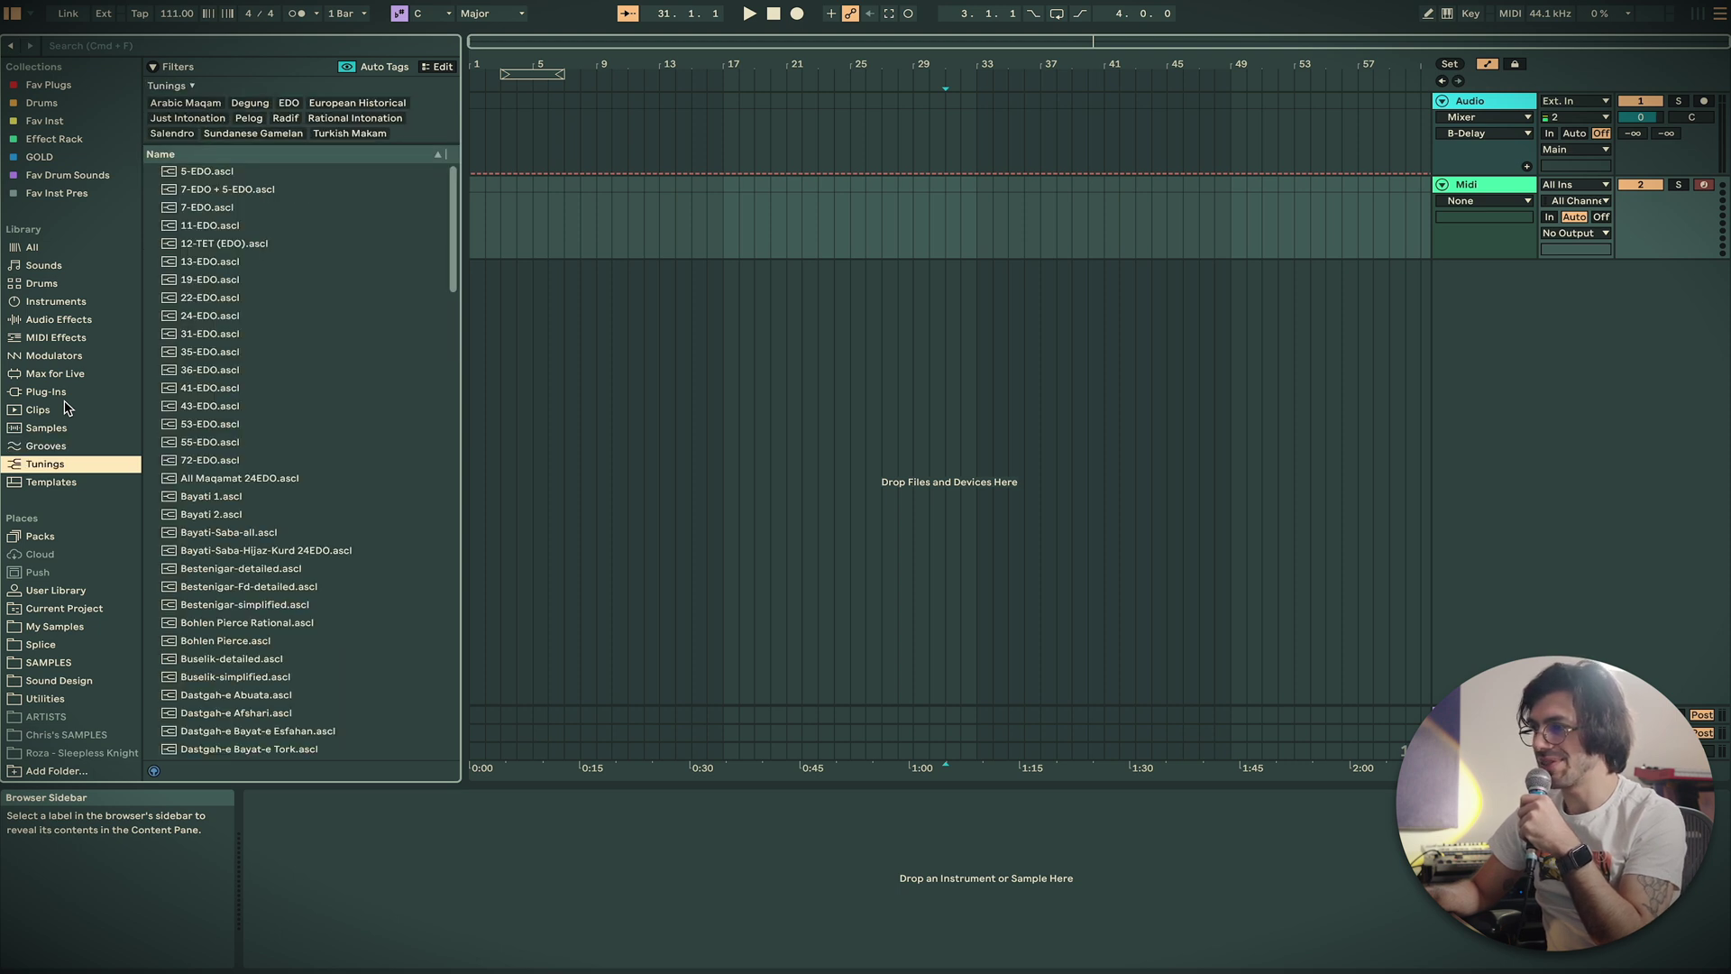
pyautogui.press('Down')
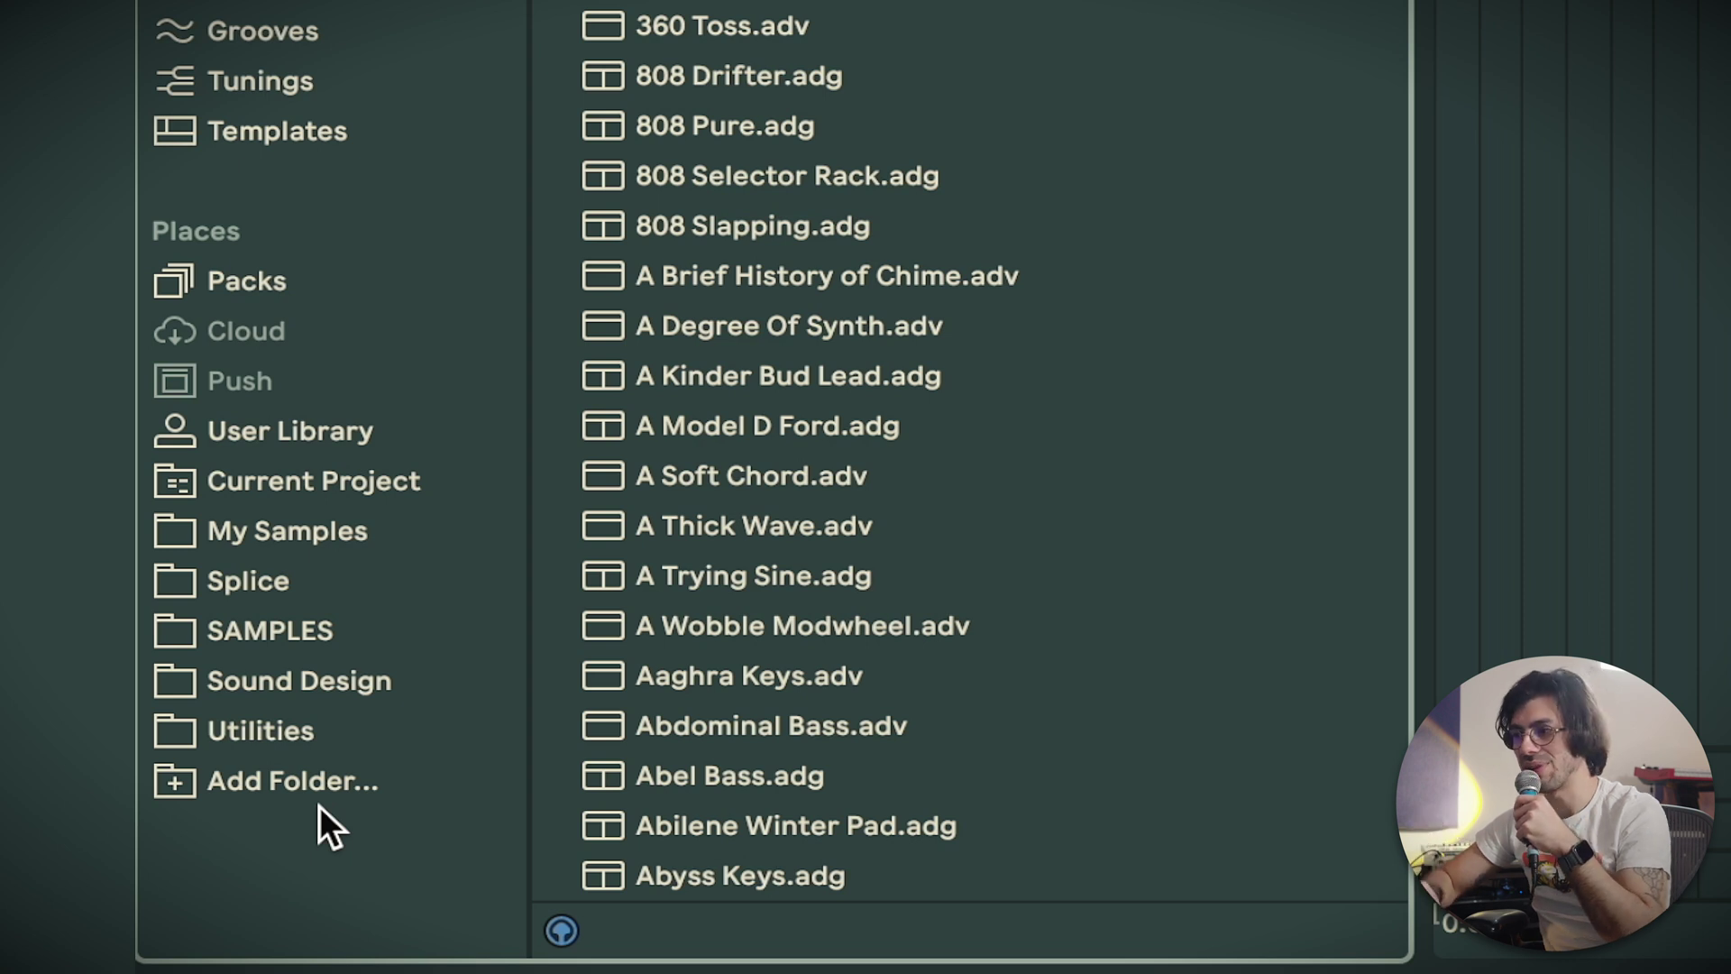
# Look through the user folders under Places: Sound Design, SAMPLES, Splice, My Samples and Utilities
pyautogui.click(303, 674)
pyautogui.click(301, 635)
pyautogui.click(301, 585)
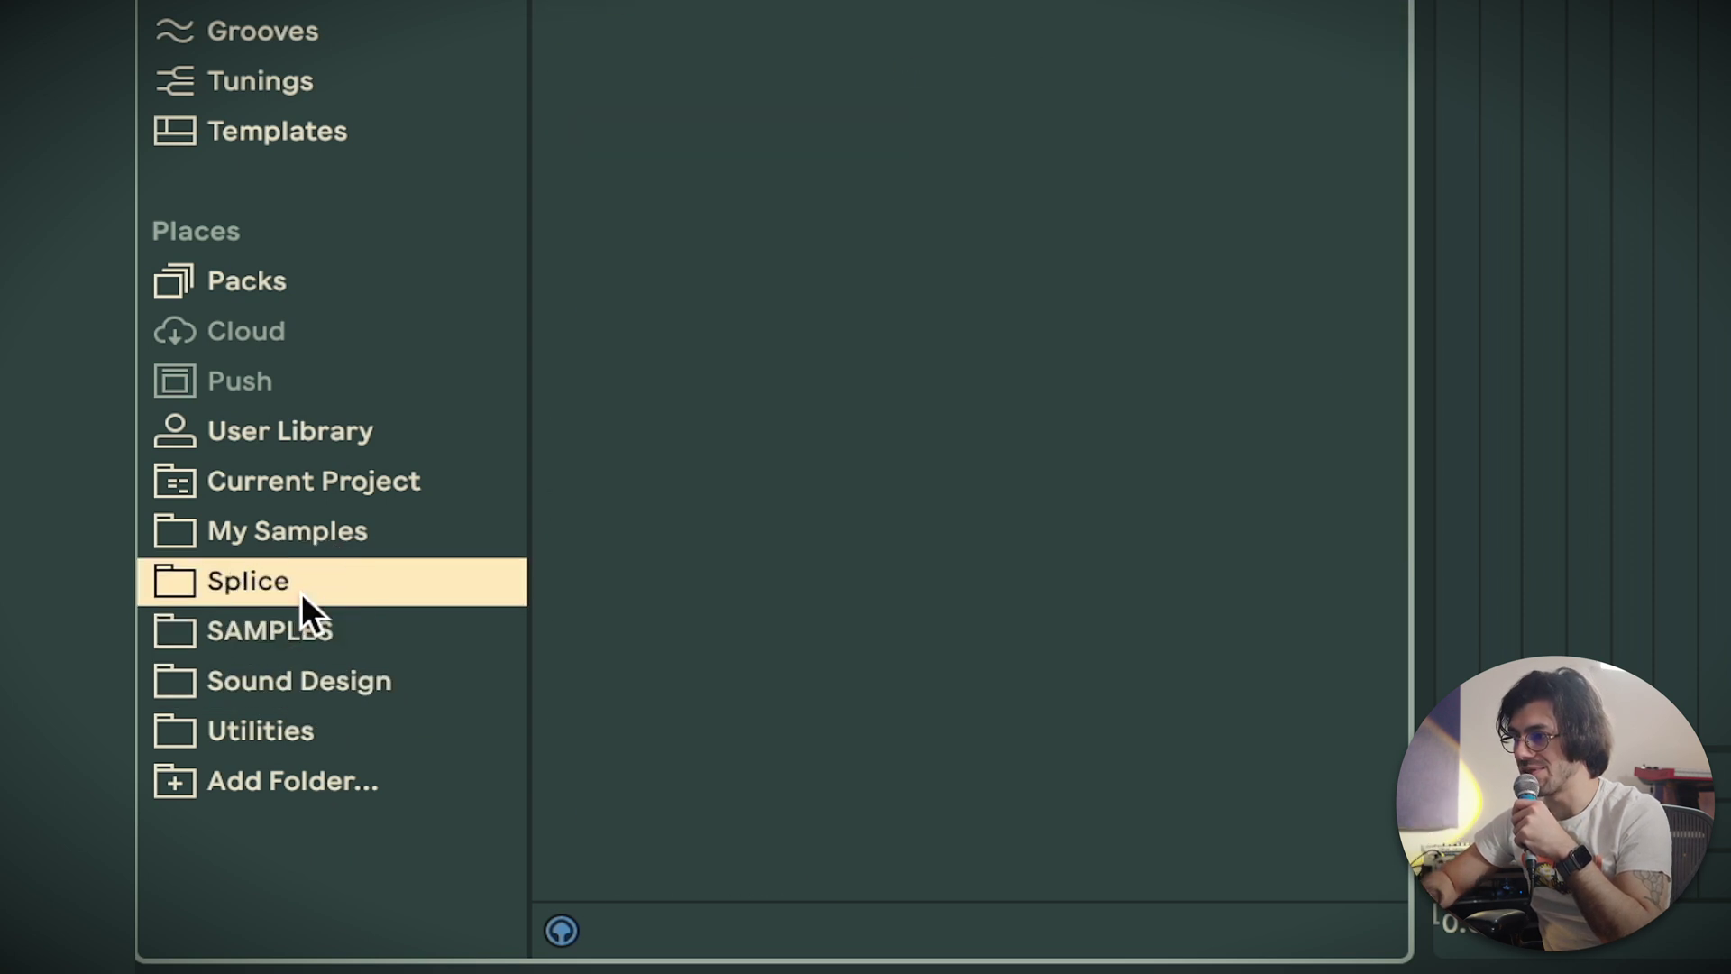
pyautogui.click(344, 528)
pyautogui.click(339, 648)
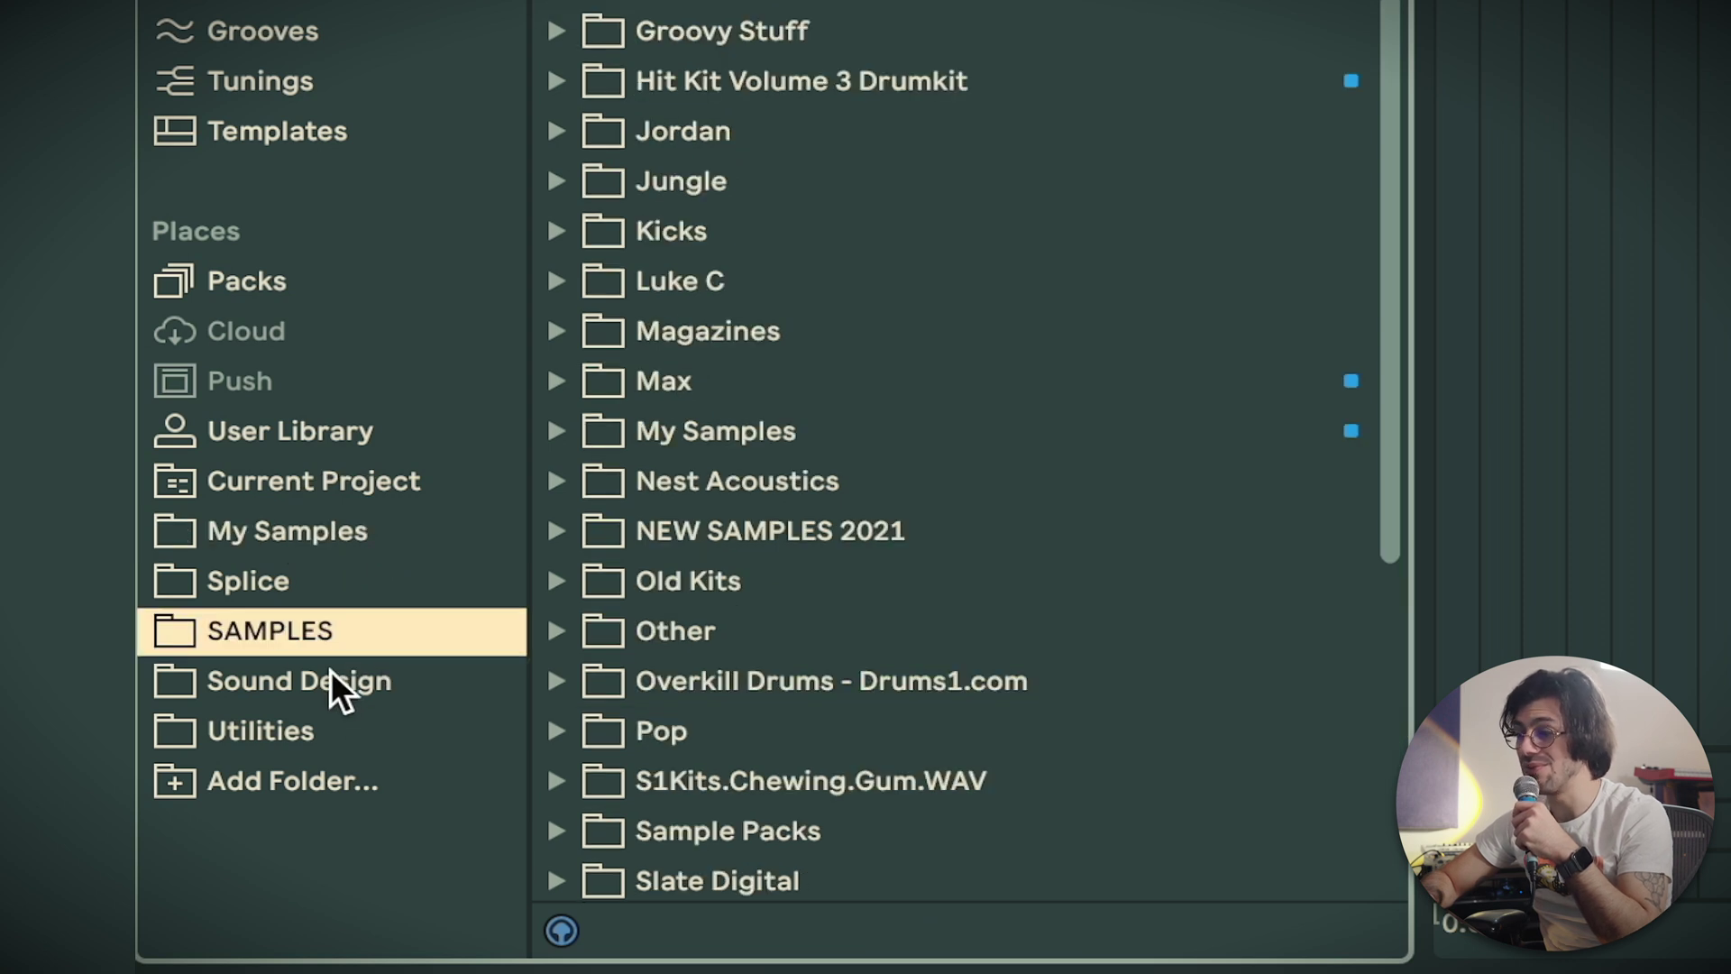
pyautogui.click(331, 685)
pyautogui.click(324, 729)
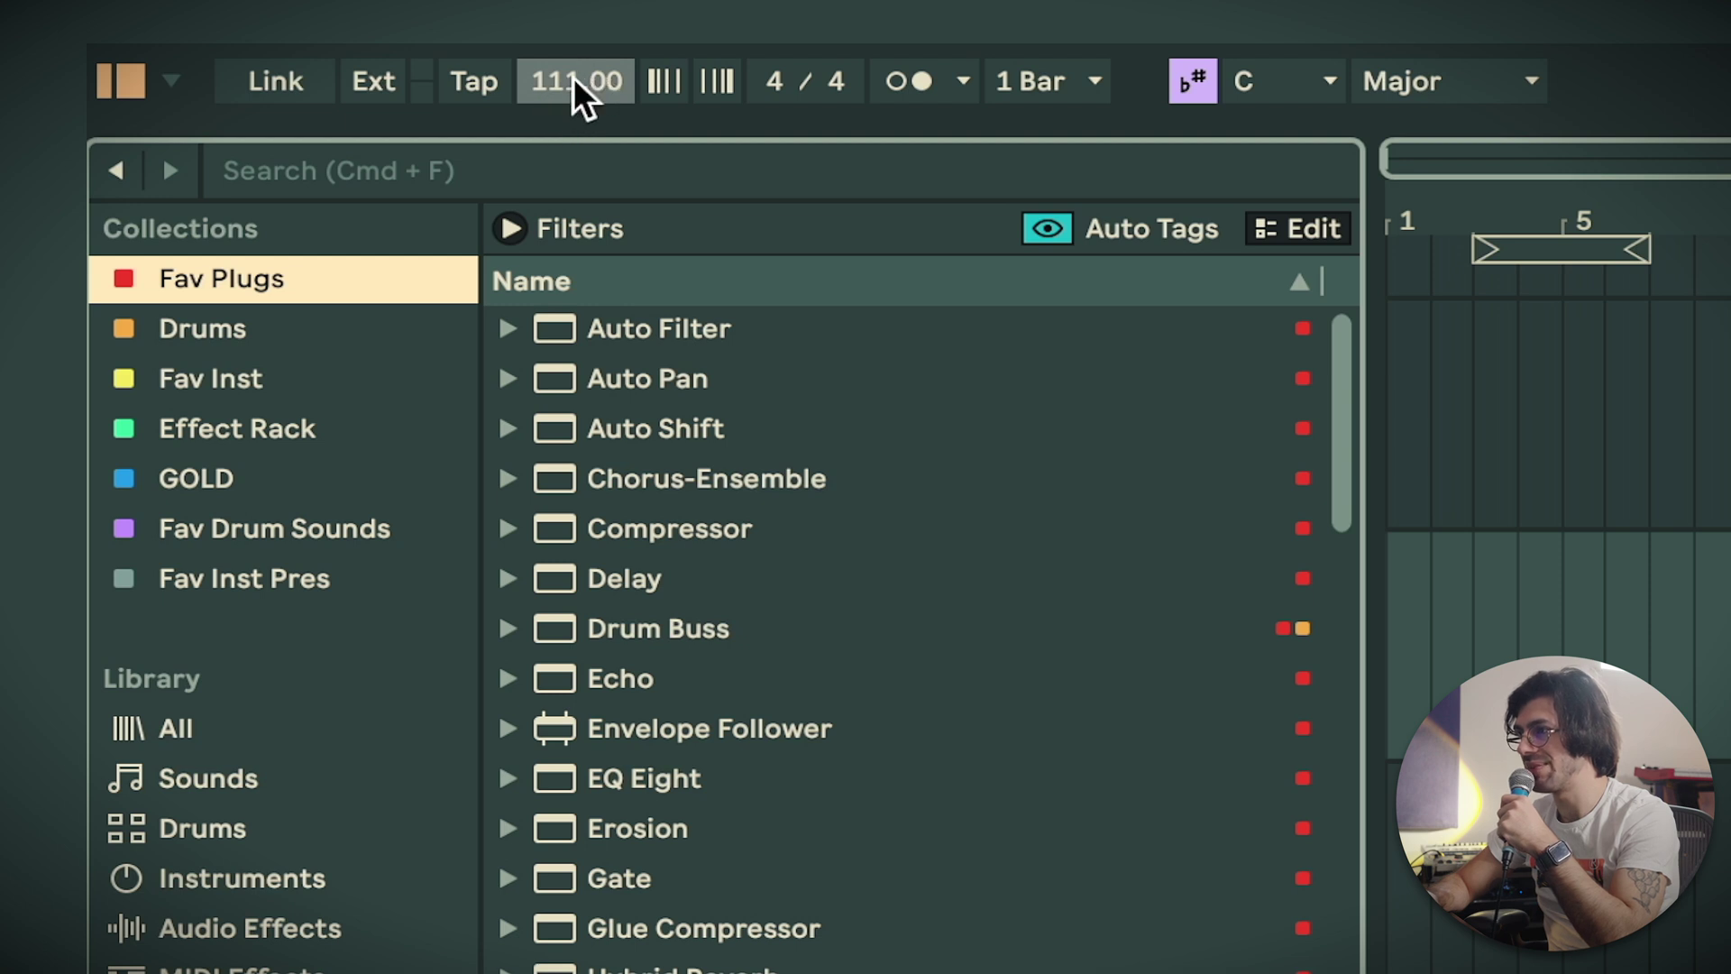
# Tap in a tempo for the set and reset it to the default 120.00 BPM
pyautogui.click(464, 79)
pyautogui.click(463, 79)
pyautogui.click(464, 79)
pyautogui.click(463, 80)
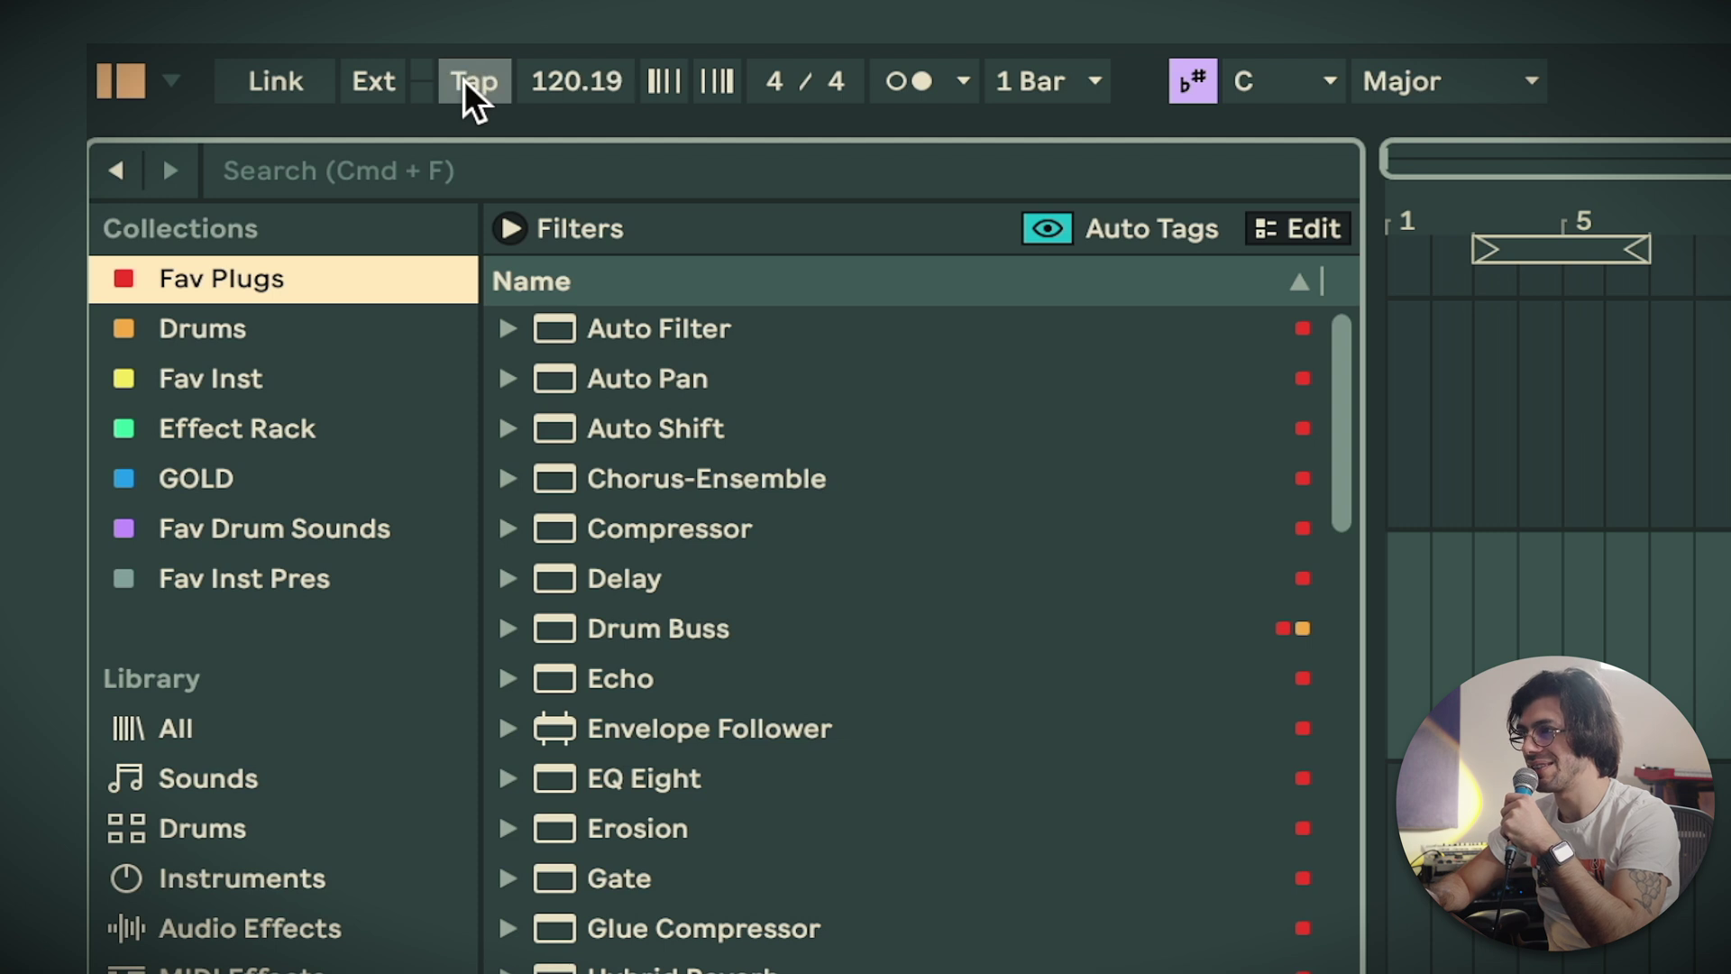
pyautogui.click(554, 84)
pyautogui.press('Delete')
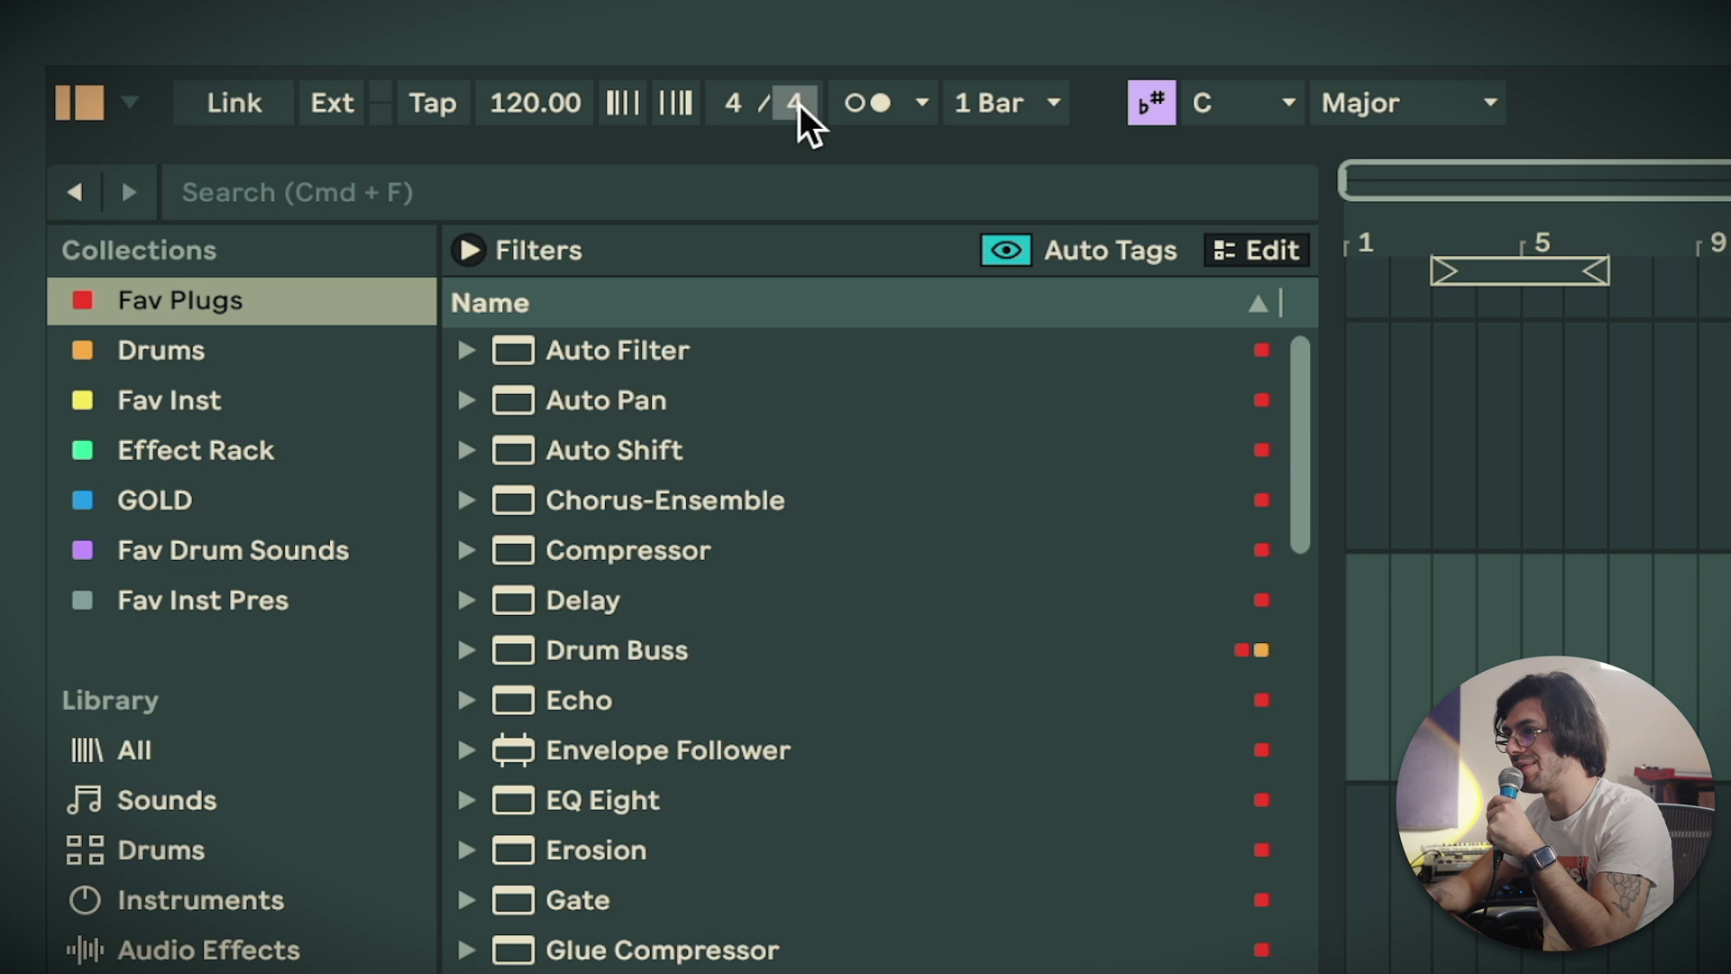
# Turn on the metronome and review its count-in, sound and rhythm options along with the global quantization values
pyautogui.click(857, 105)
pyautogui.click(870, 105)
pyautogui.click(868, 107)
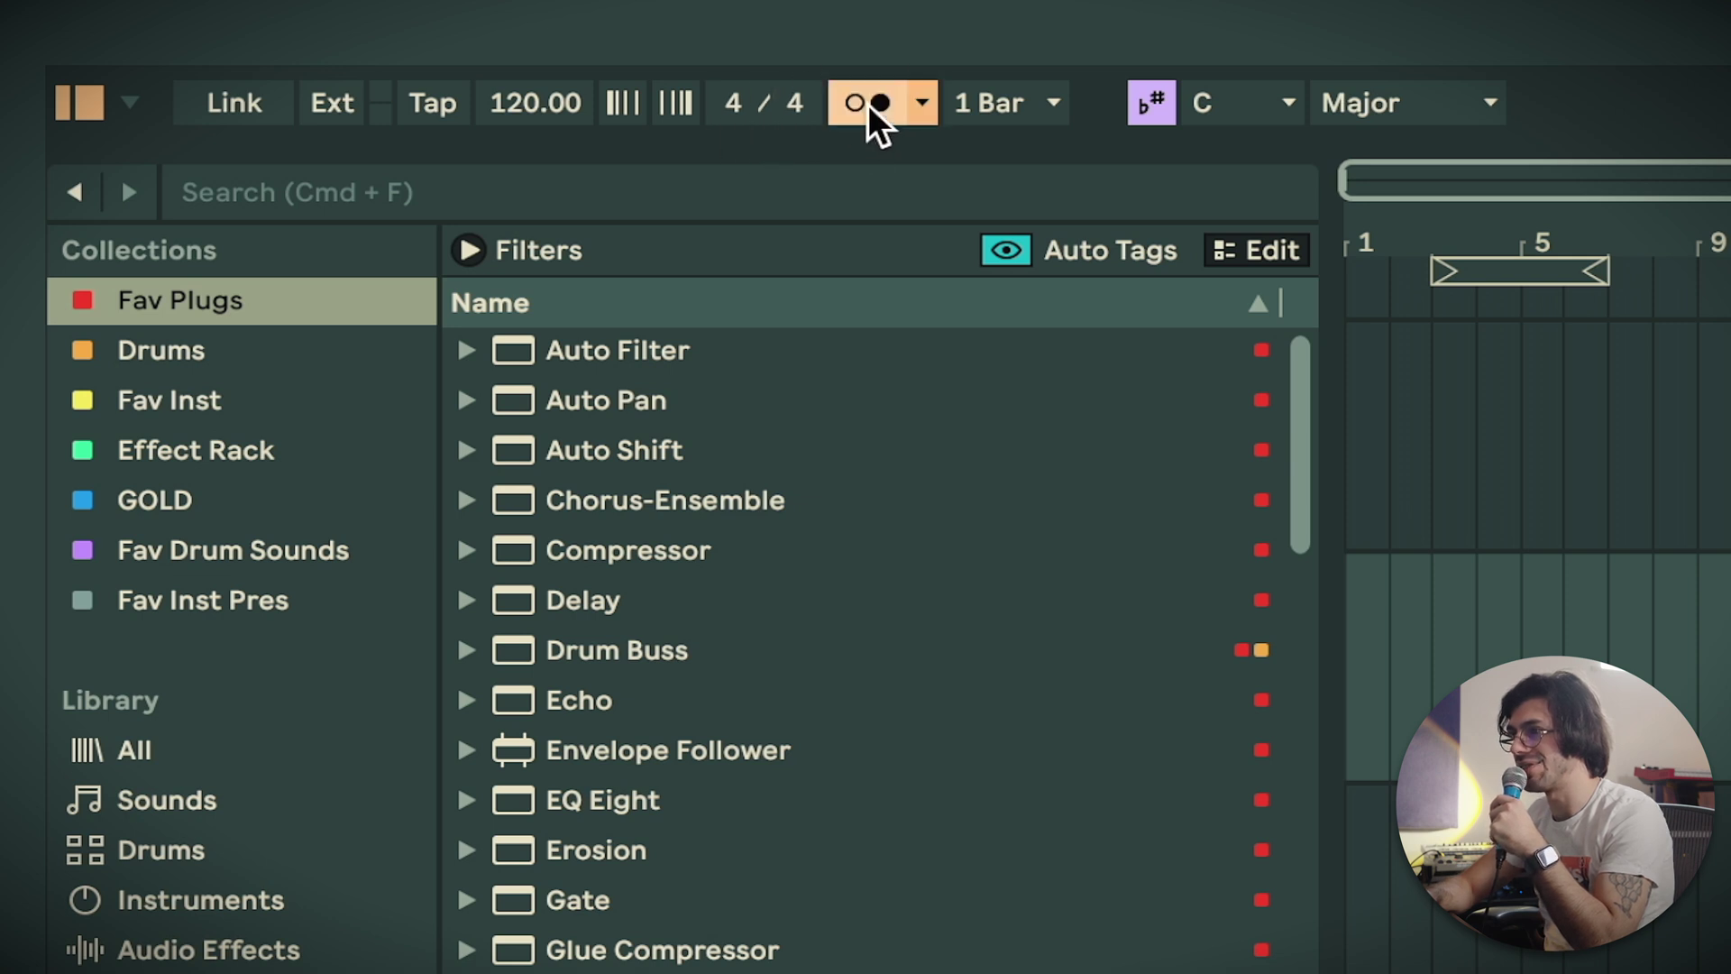
pyautogui.click(921, 105)
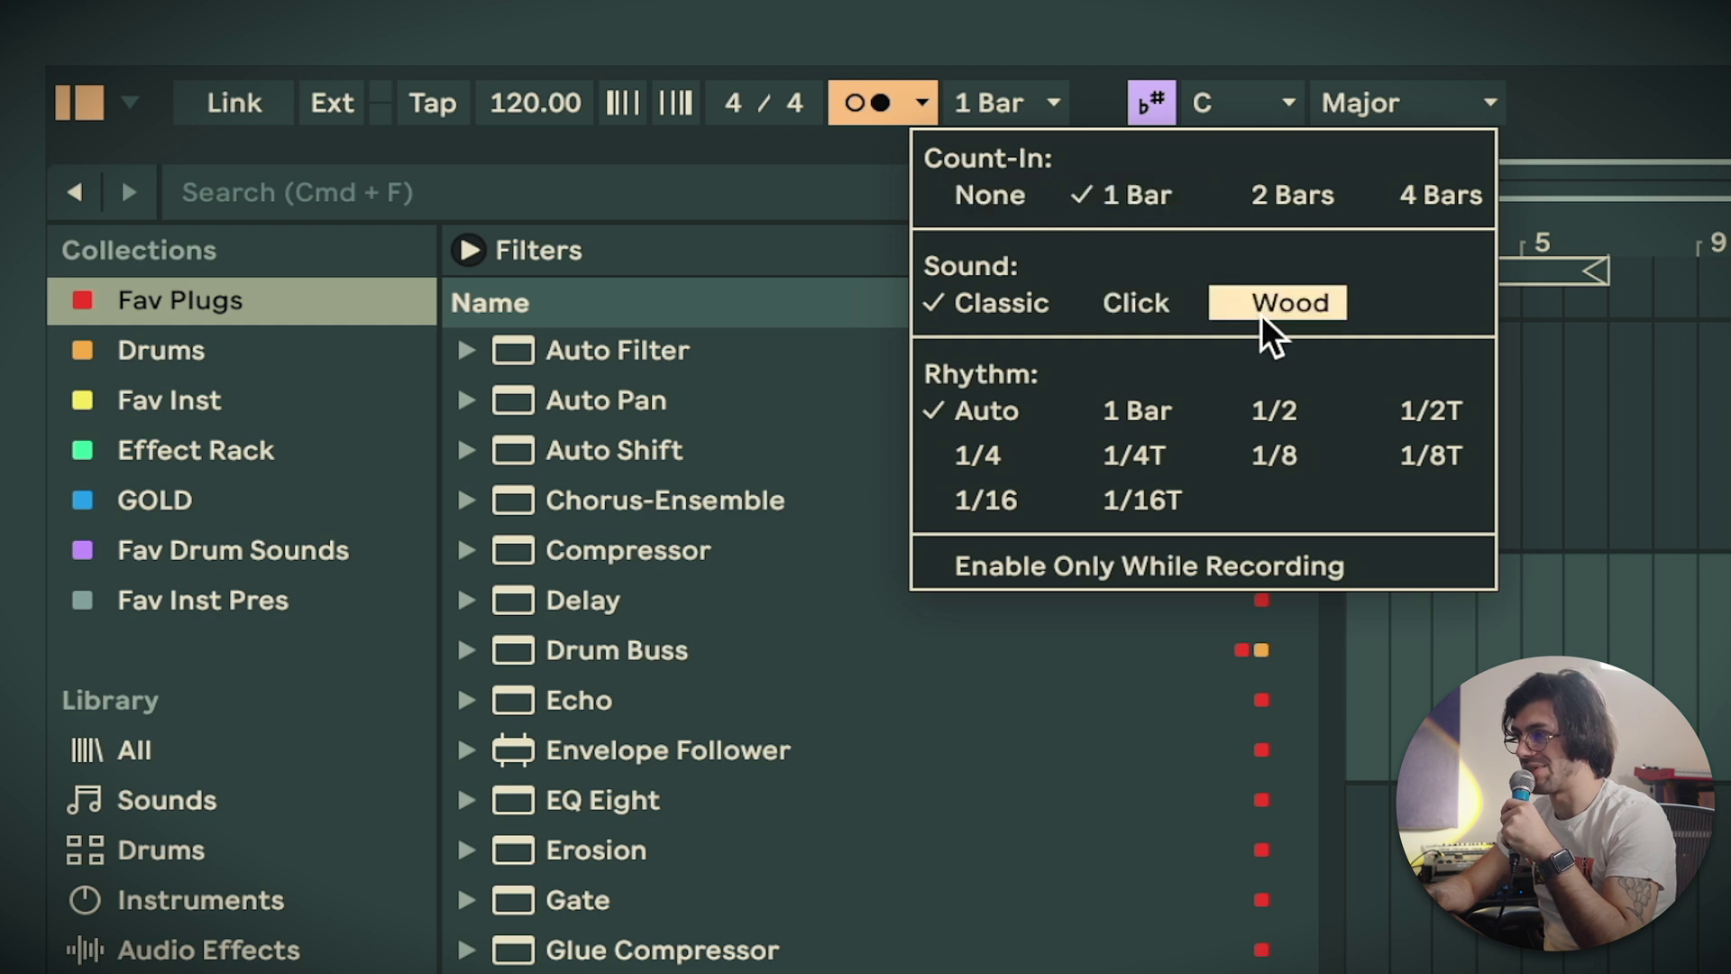
pyautogui.click(1178, 595)
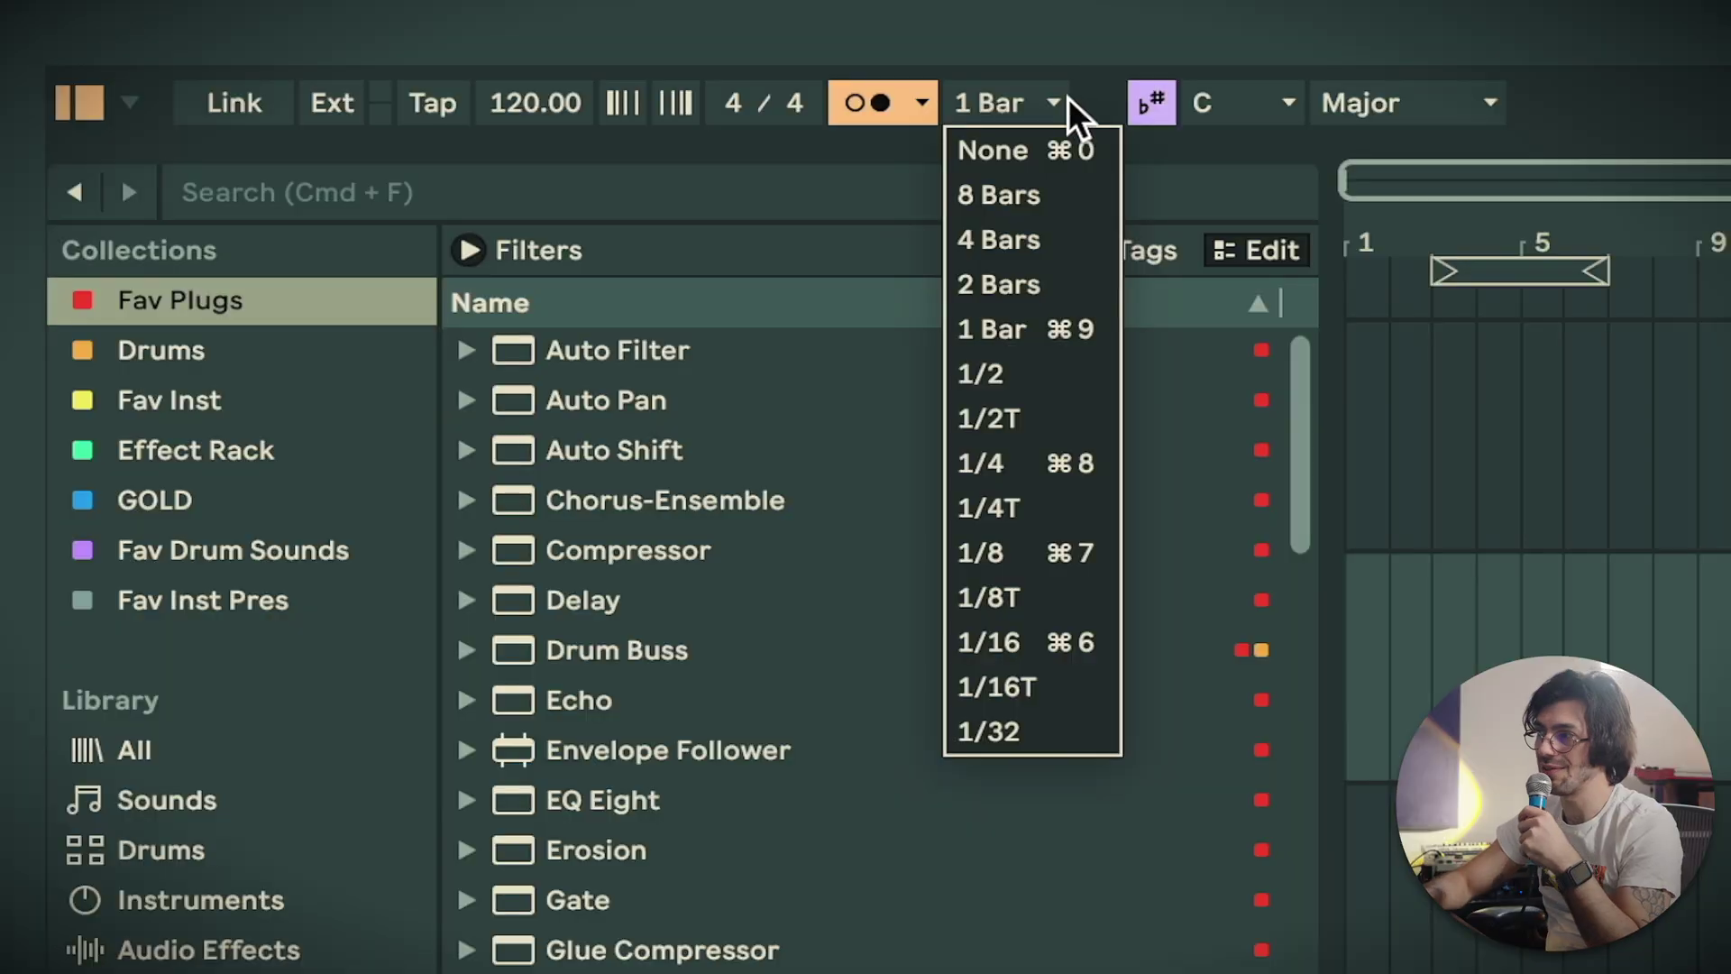
pyautogui.click(1072, 113)
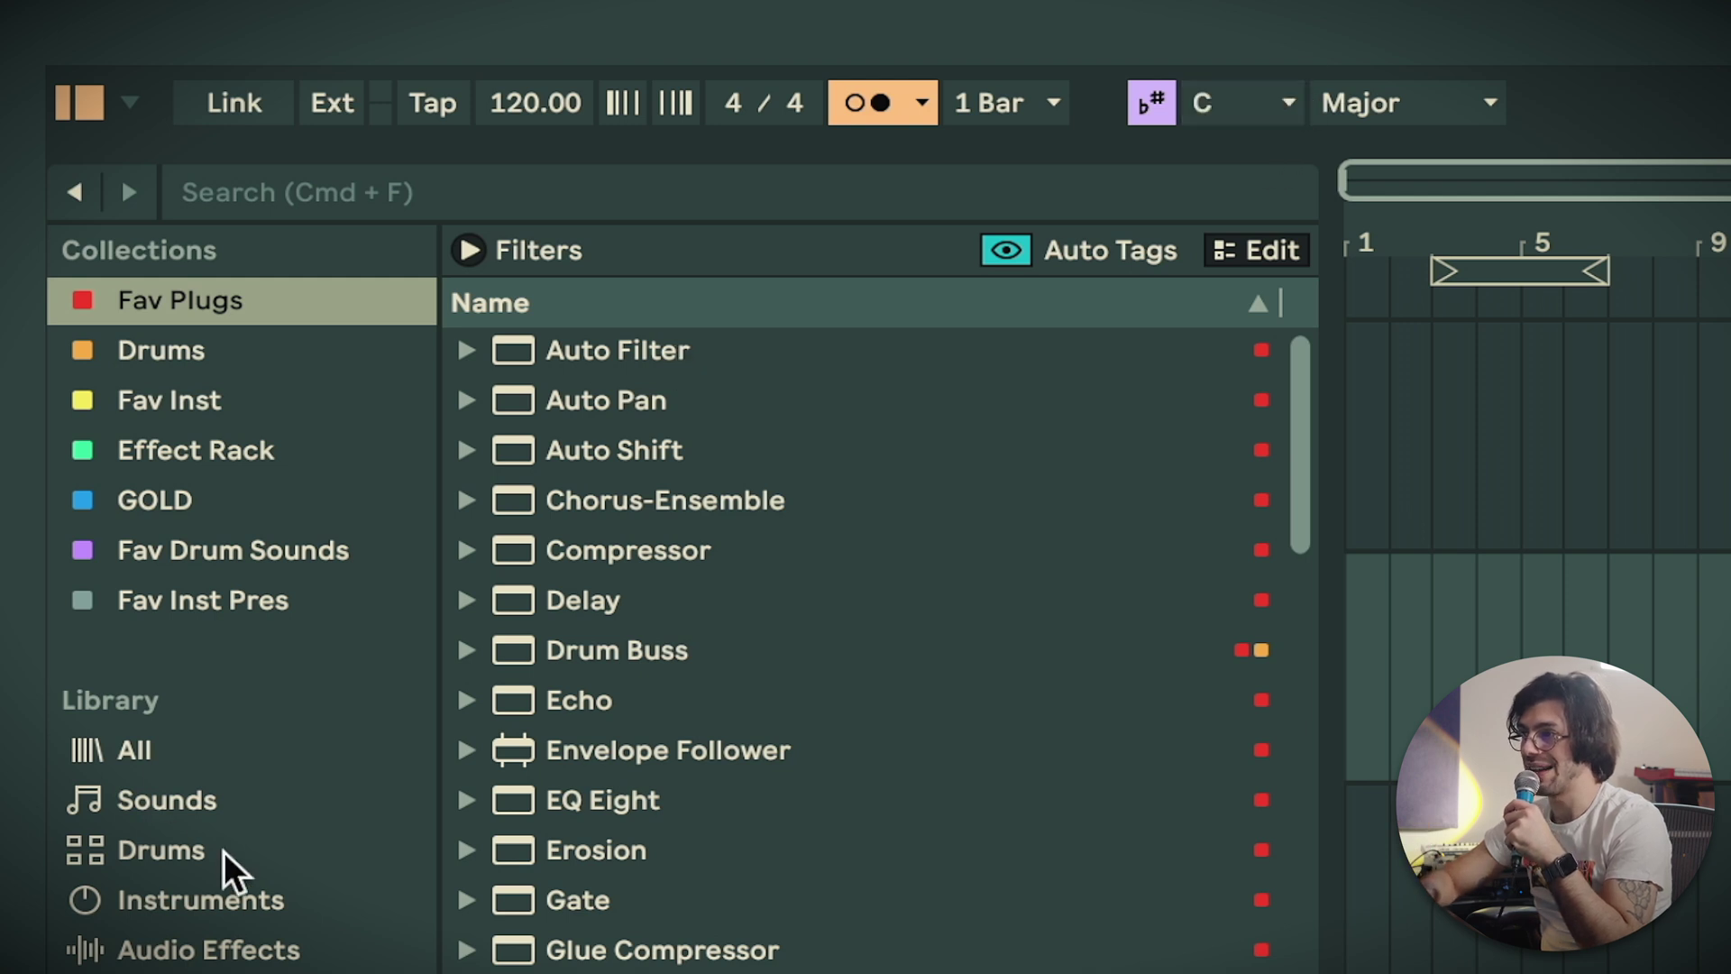
# Try the Arpeggiator and Scale MIDI effects on the Midi track with both following the current scale
pyautogui.click(193, 962)
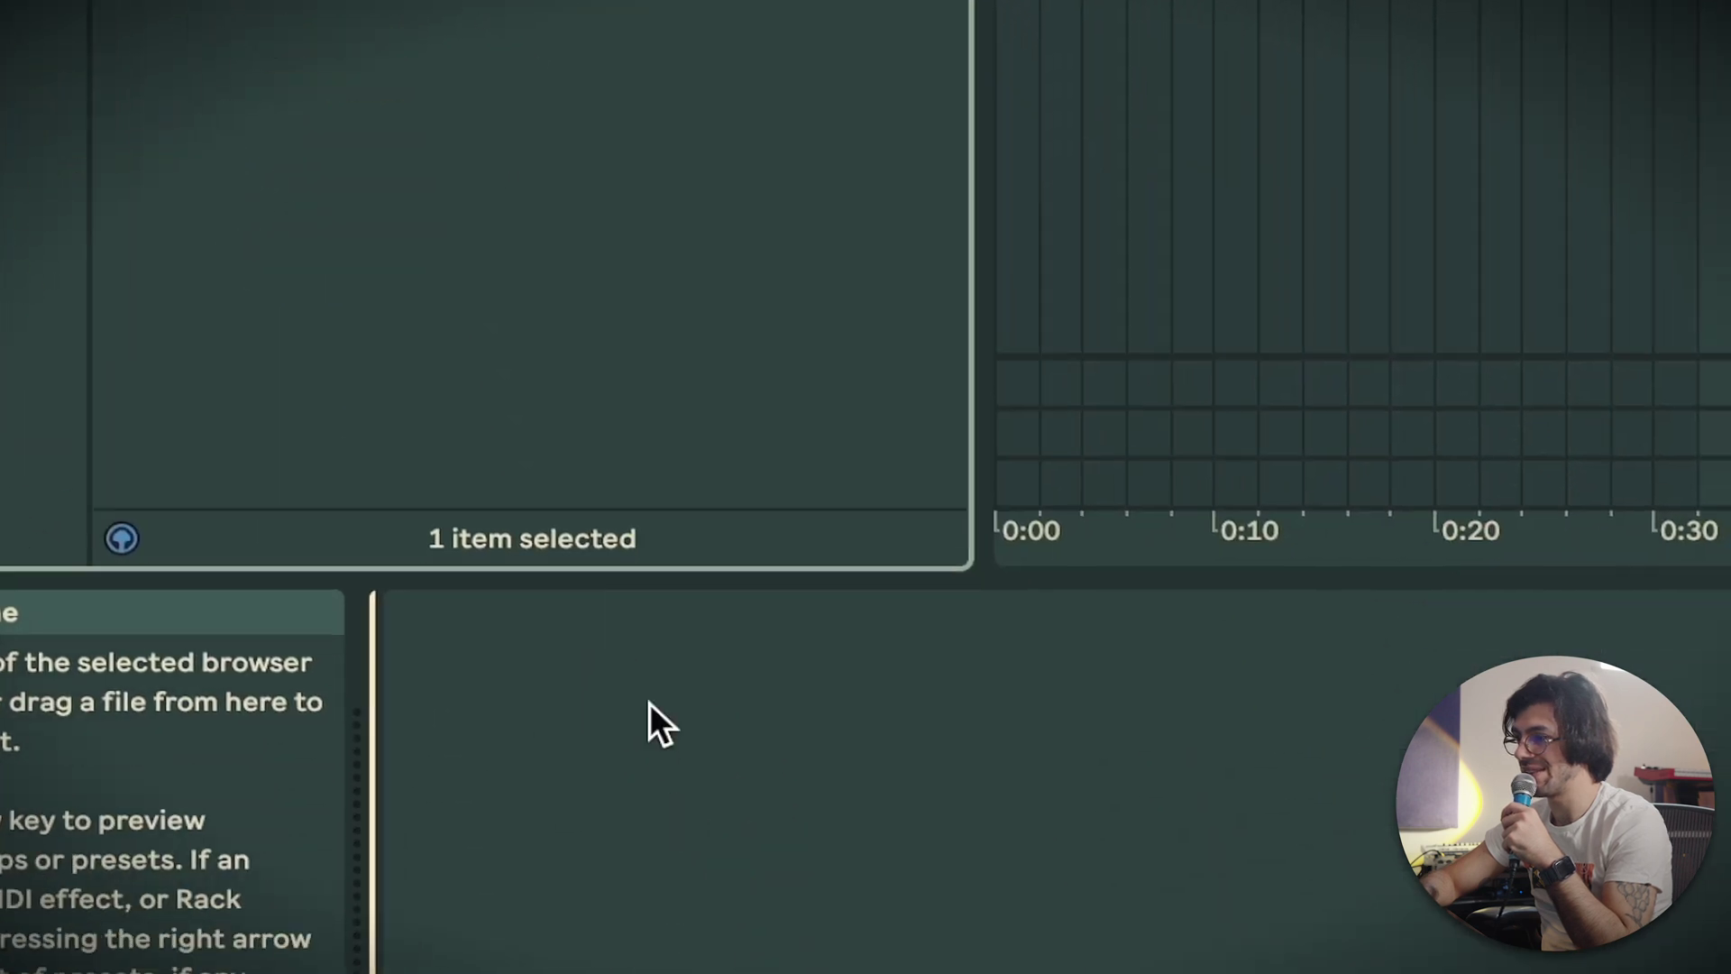
pyautogui.click(1217, 429)
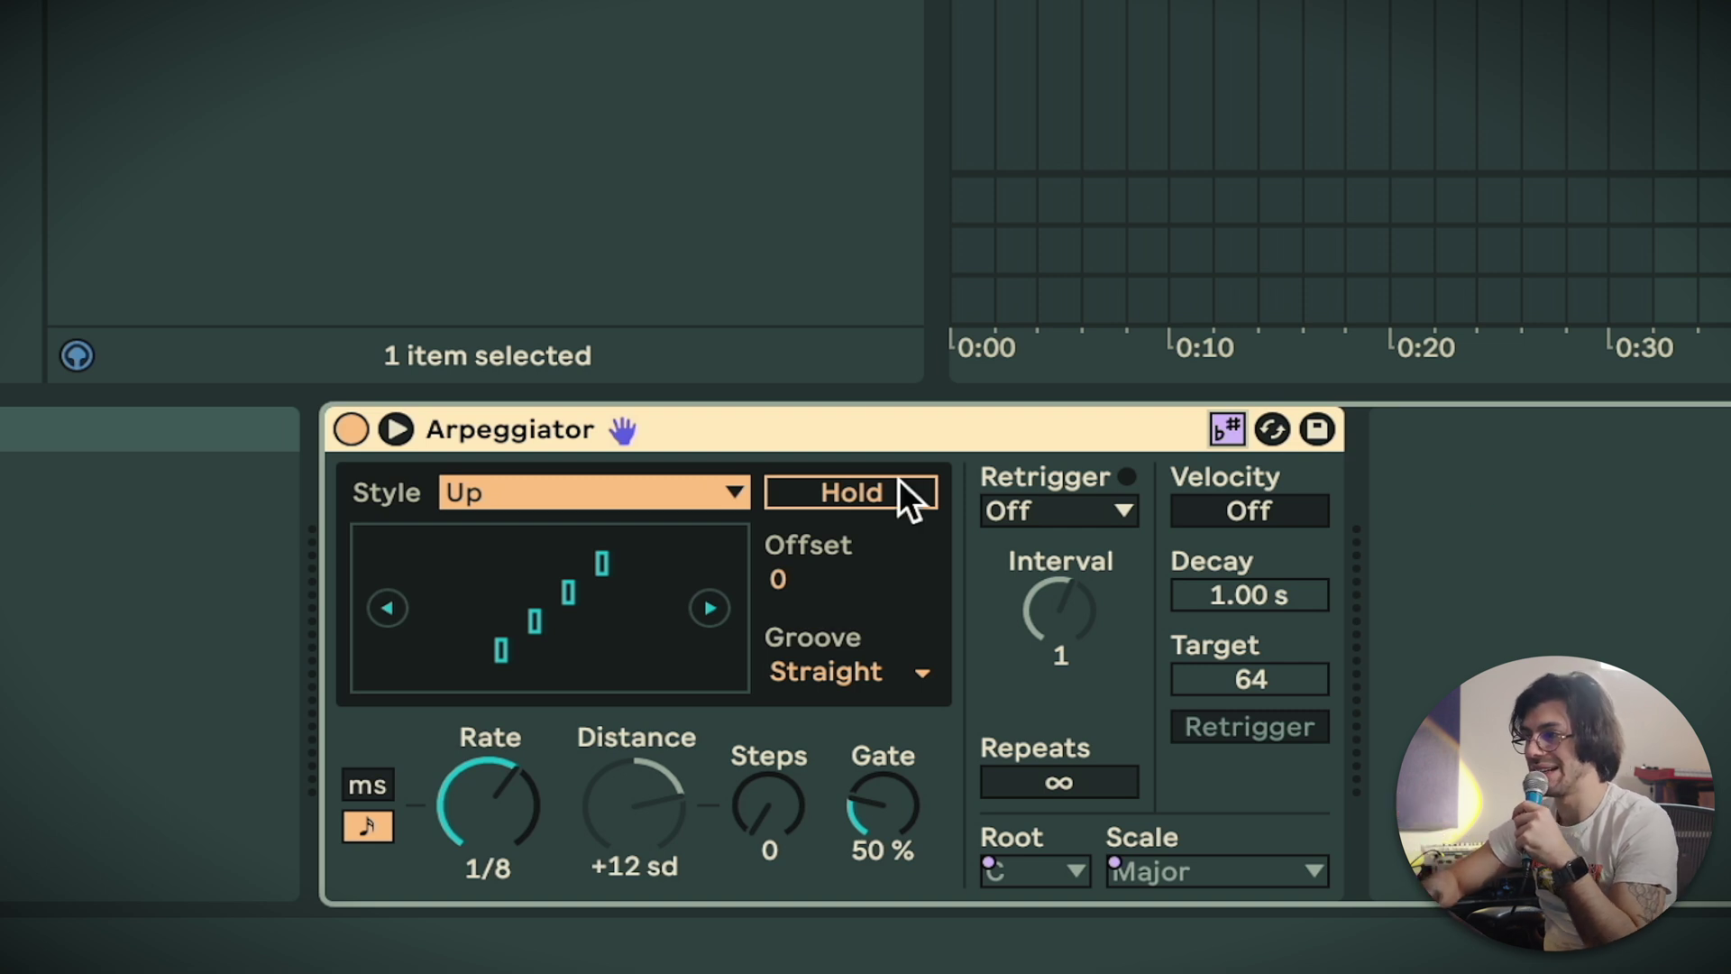
pyautogui.moveTo(298, 5); pyautogui.dragTo(1255, 557)
pyautogui.click(1322, 429)
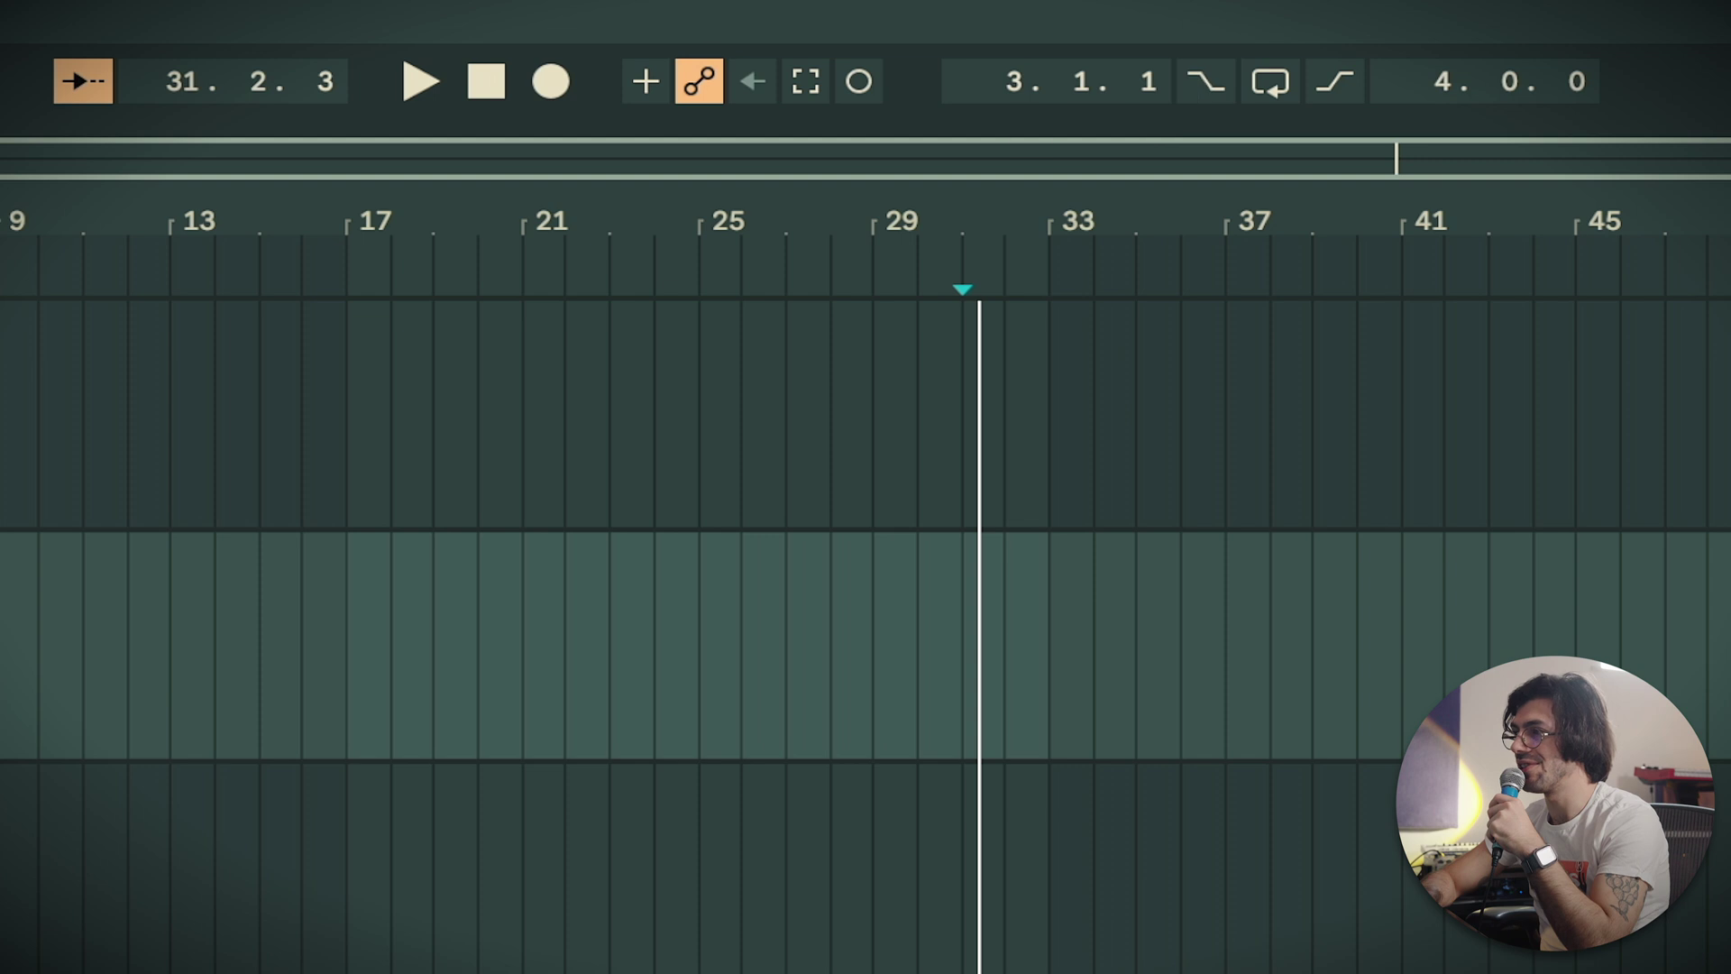
# Select bars 17 to 33 on the Midi track and loop that selection
pyautogui.click(329, 549)
pyautogui.moveTo(1091, 687); pyautogui.dragTo(0, 685)
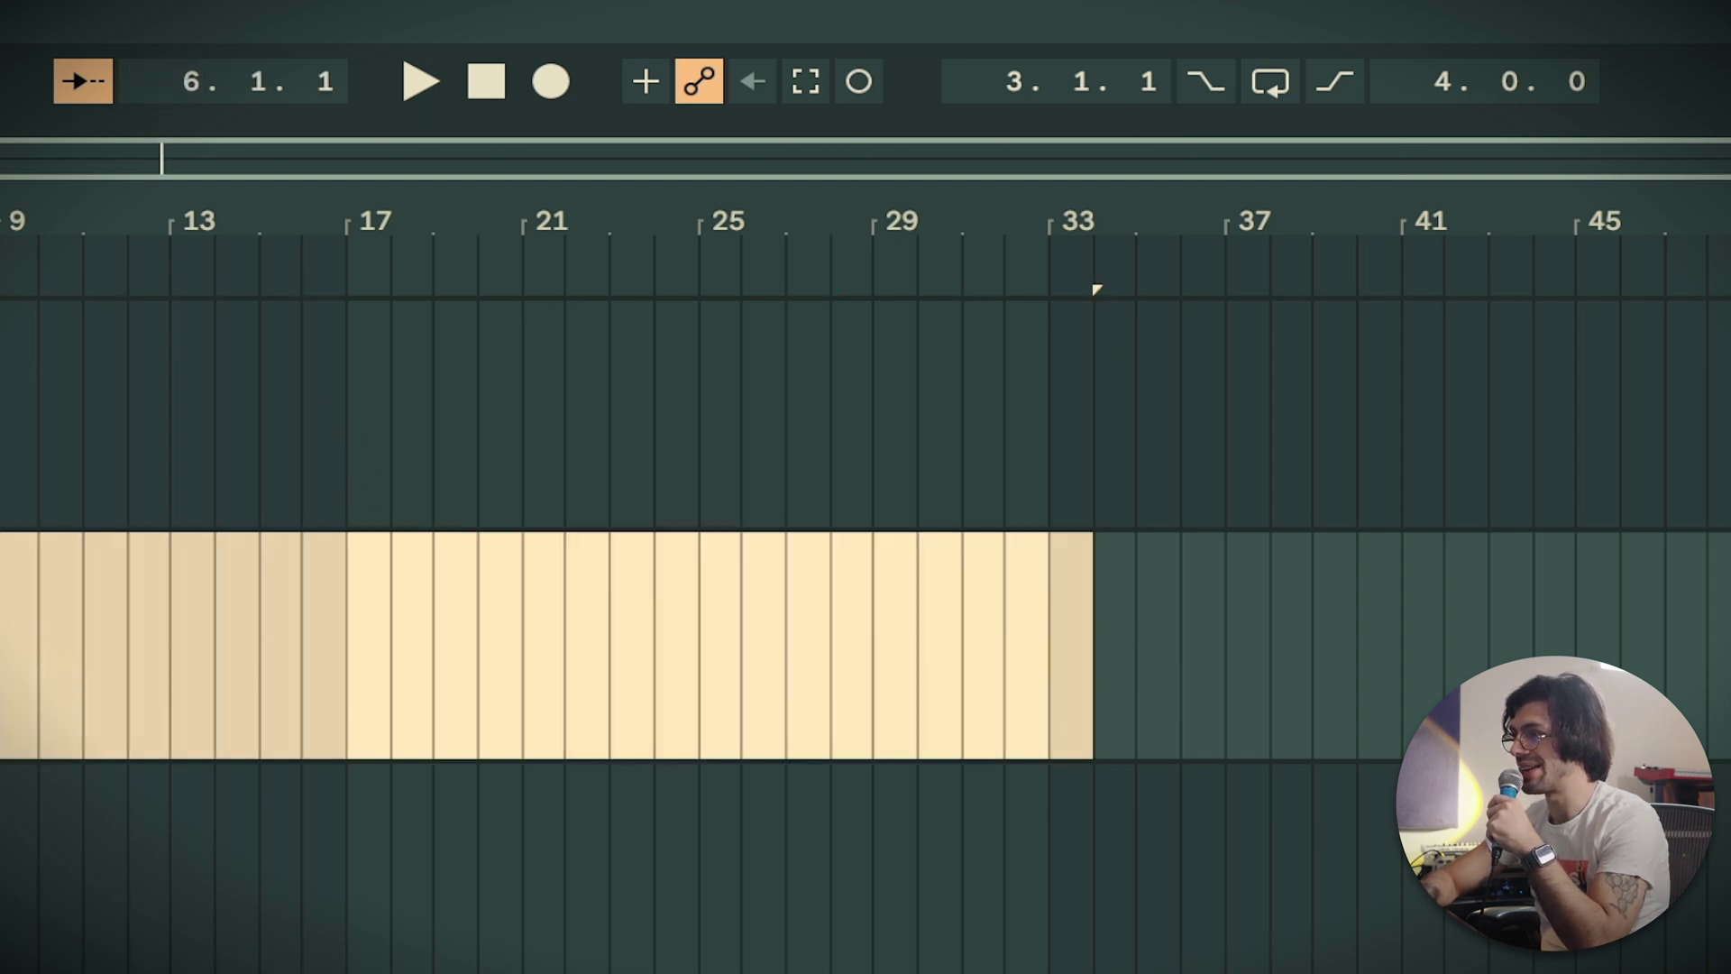
pyautogui.moveTo(232, 646); pyautogui.dragTo(1029, 631)
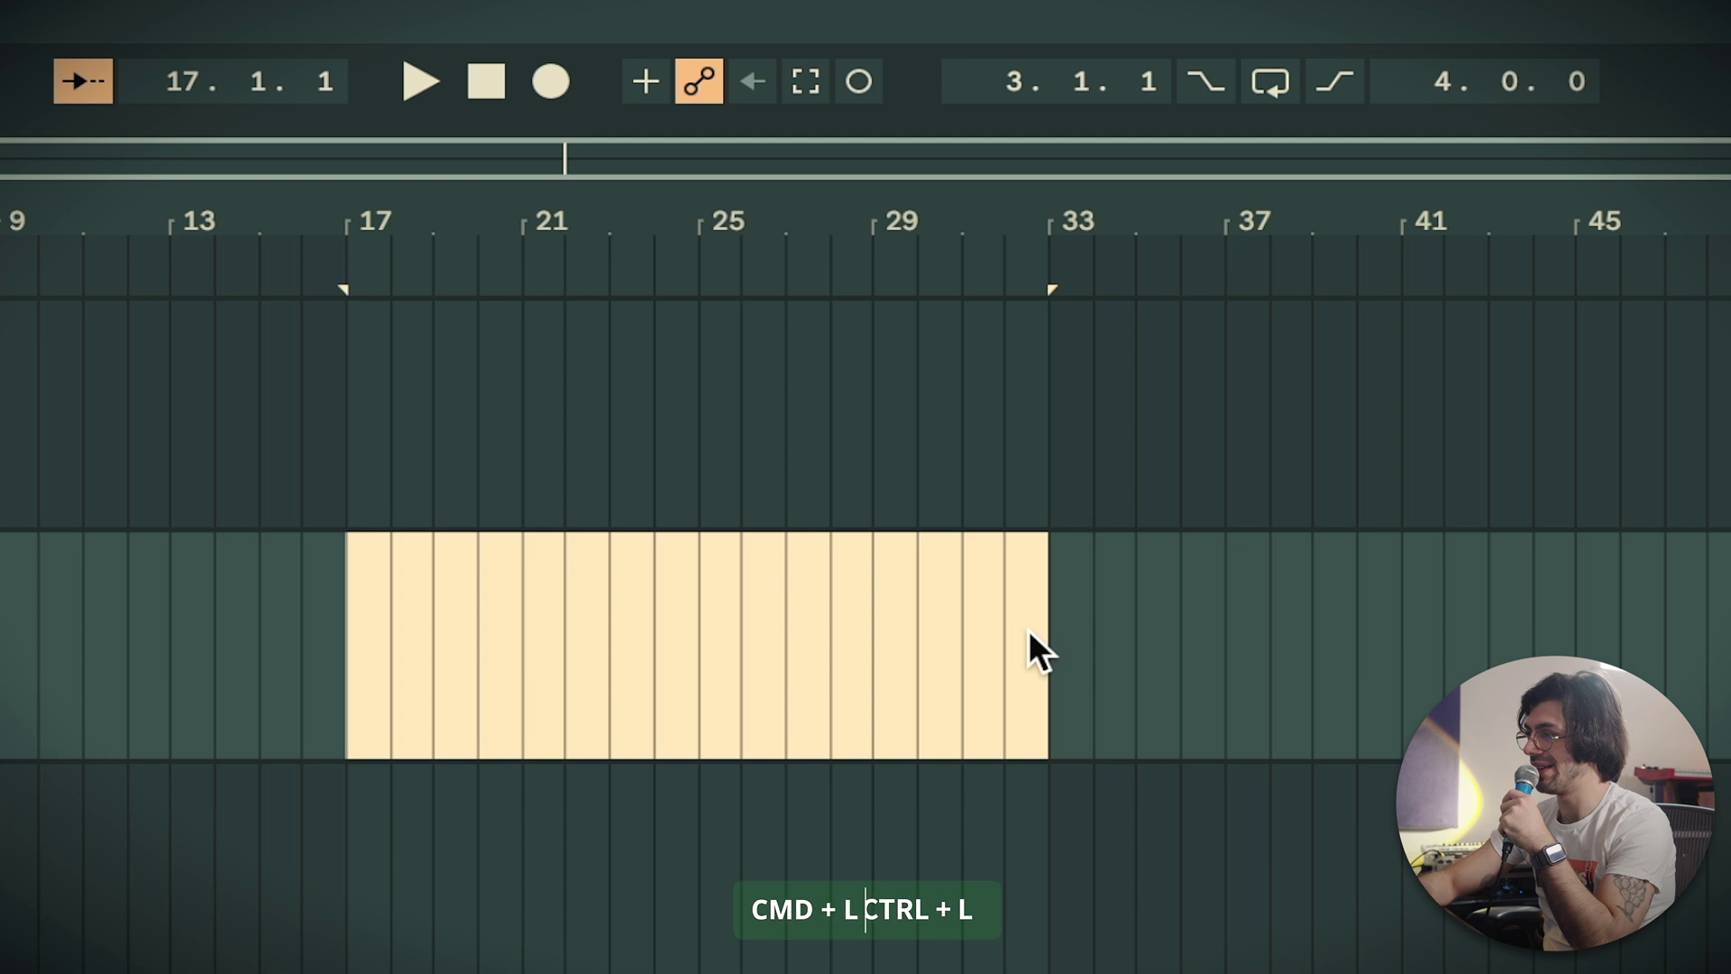
pyautogui.hotkey('ctrl', 'l')
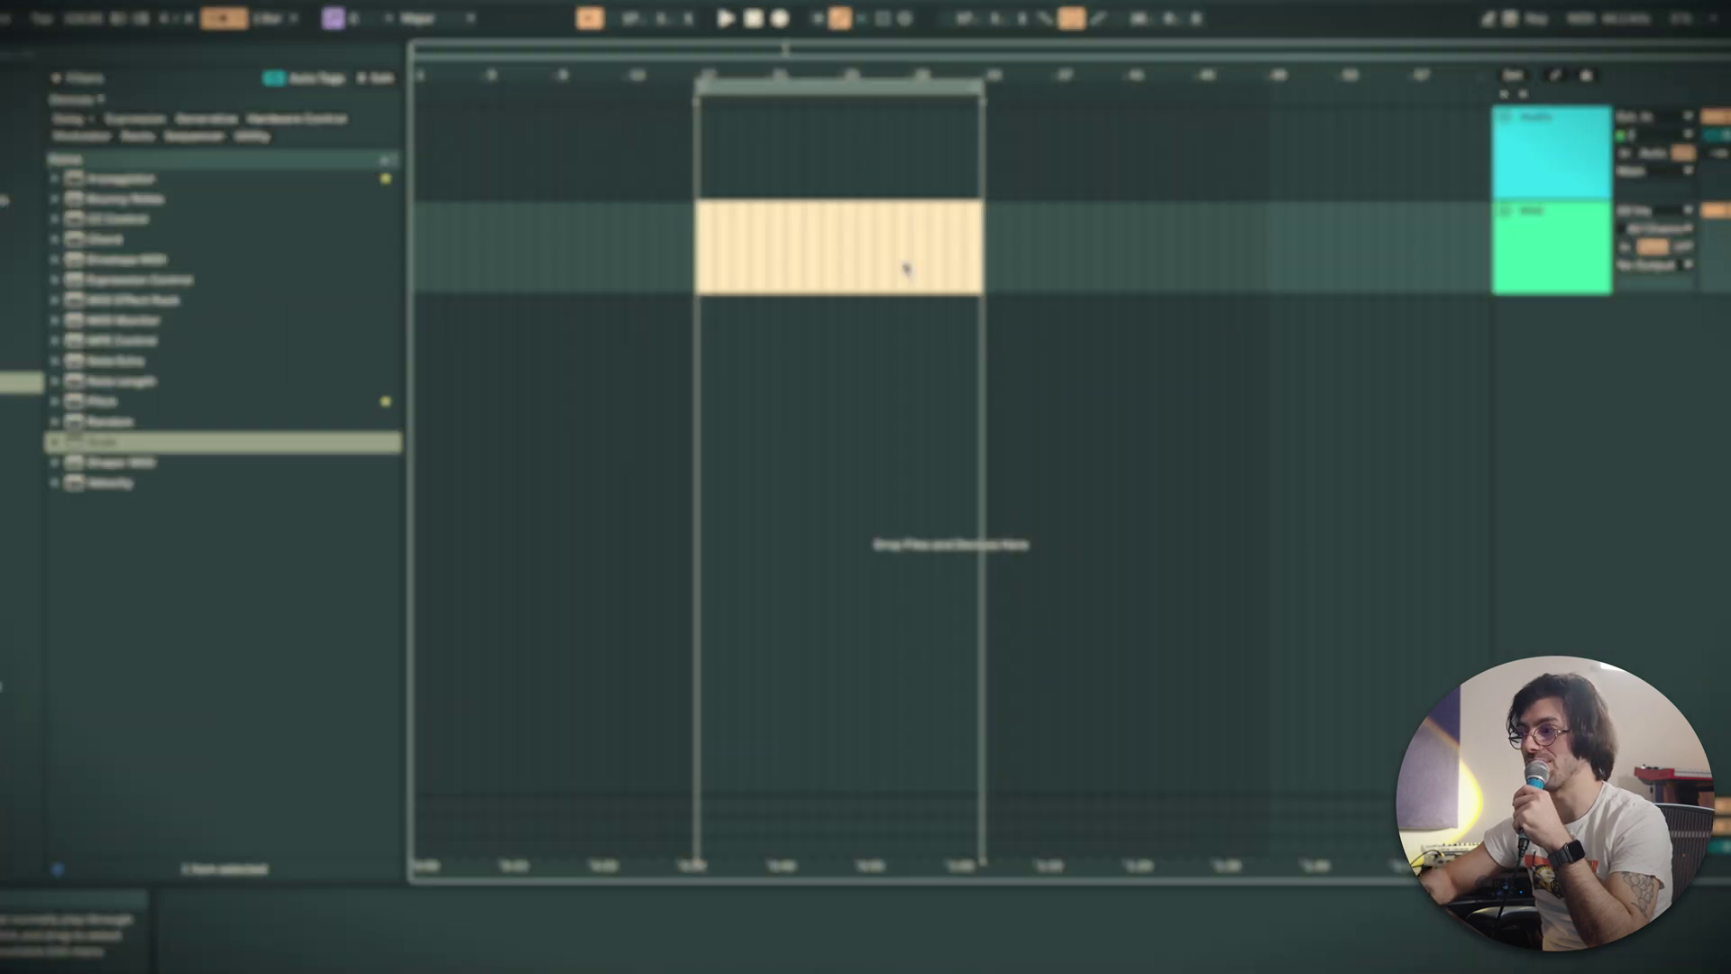
pyautogui.click(1723, 705)
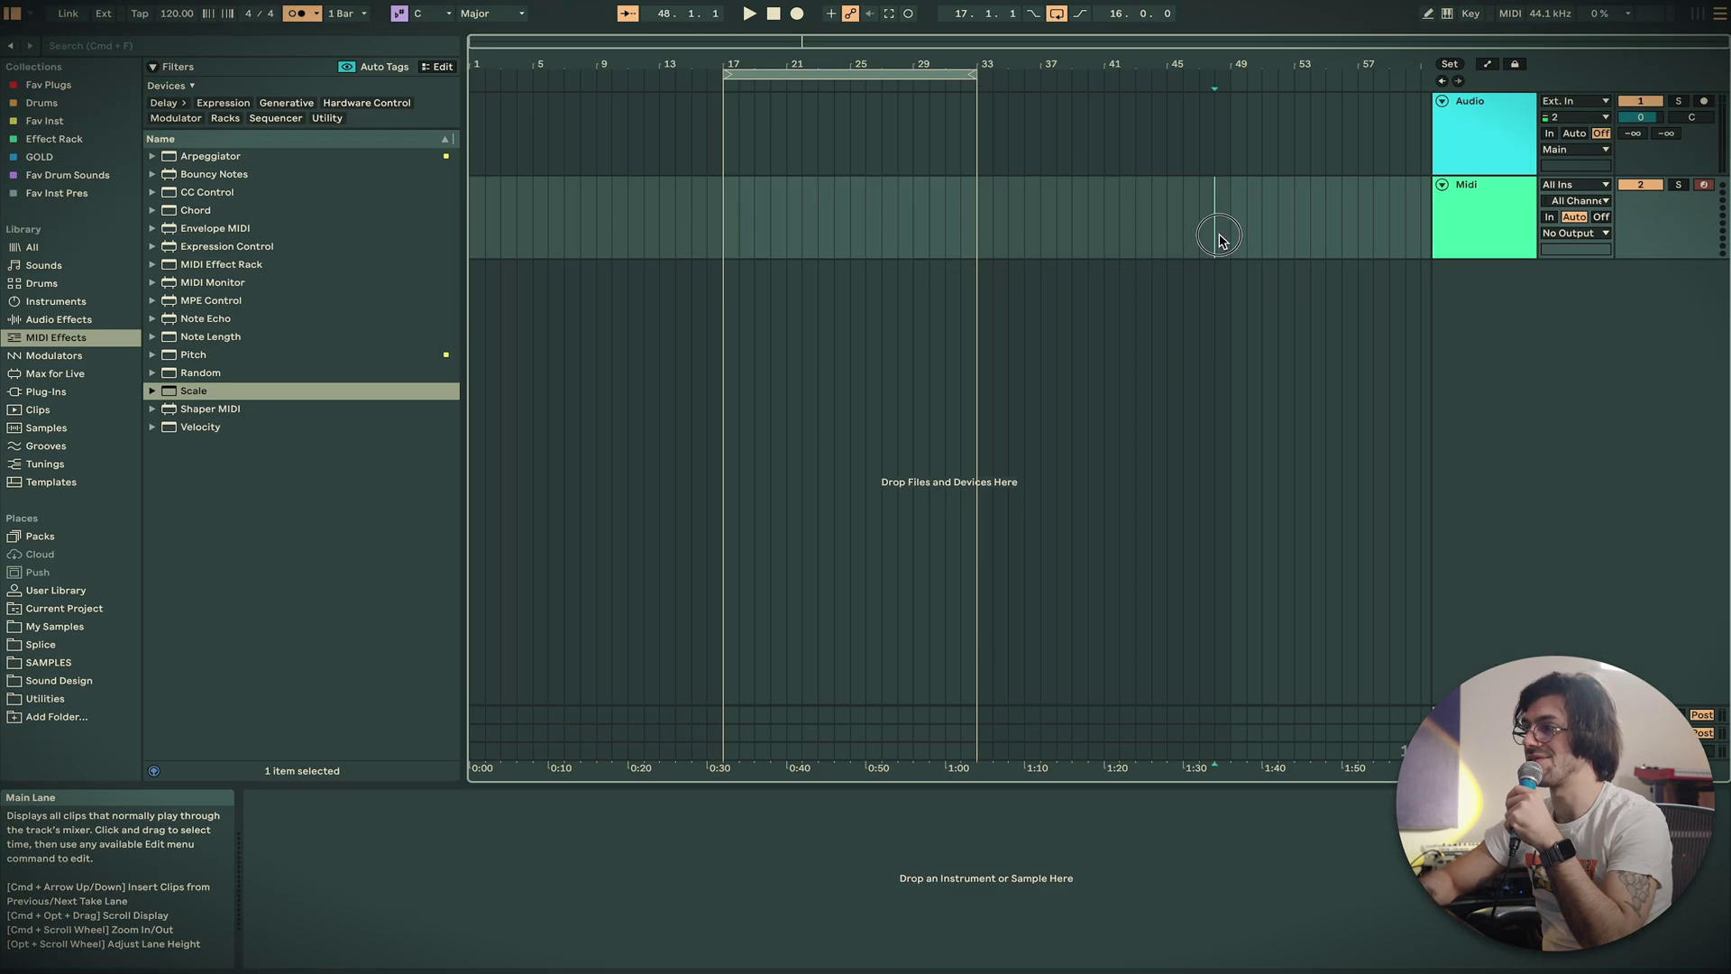
# Loop bars 7 to 48 of the Midi track and shorten the loop to end at bar 27
pyautogui.moveTo(1219, 236); pyautogui.dragTo(570, 219)
pyautogui.hotkey('ctrl', 'l')
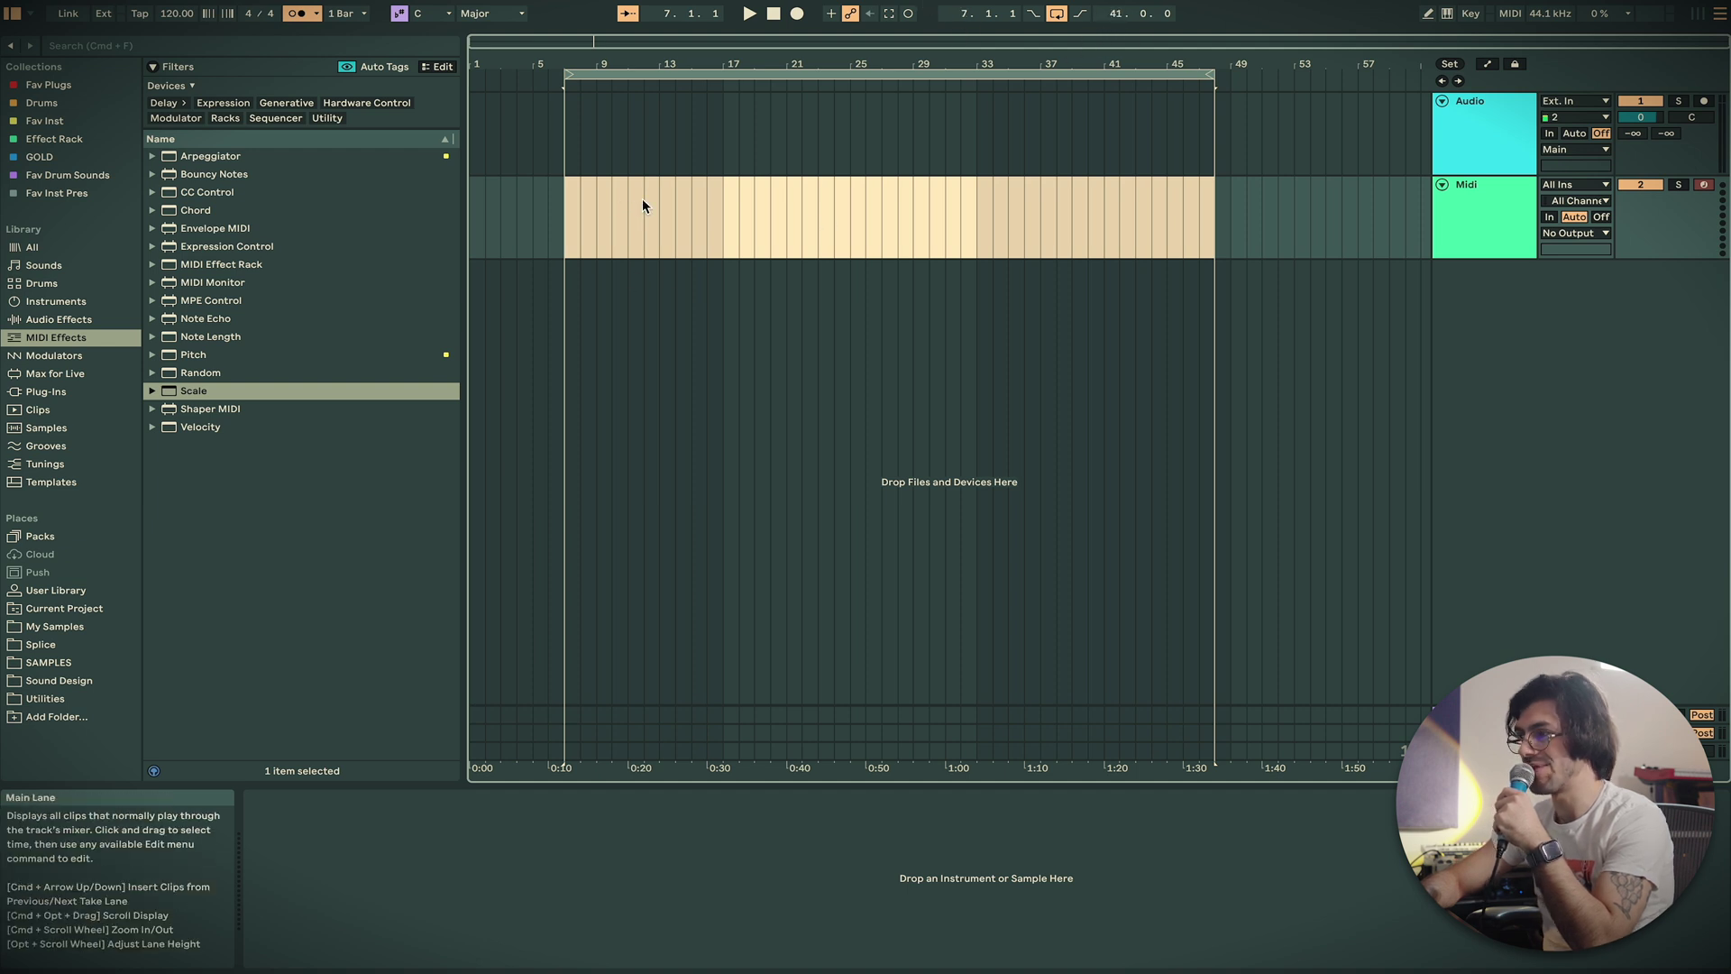
pyautogui.moveTo(568, 217); pyautogui.dragTo(1193, 189)
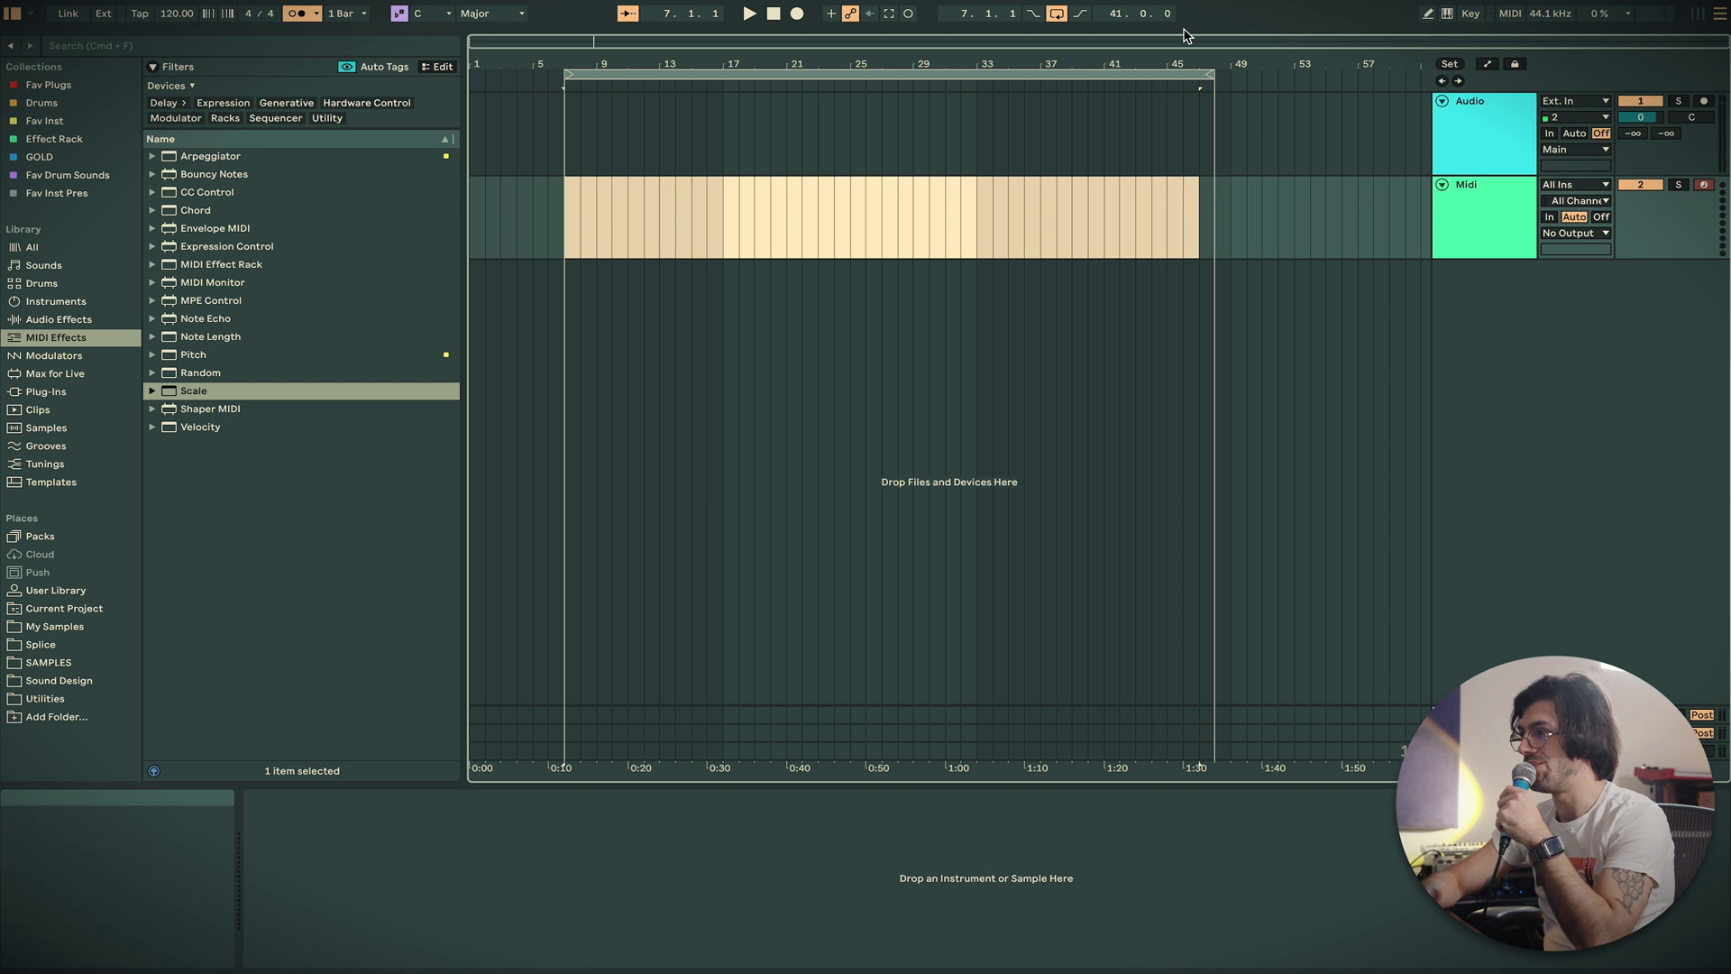
pyautogui.moveTo(1208, 75); pyautogui.dragTo(881, 89)
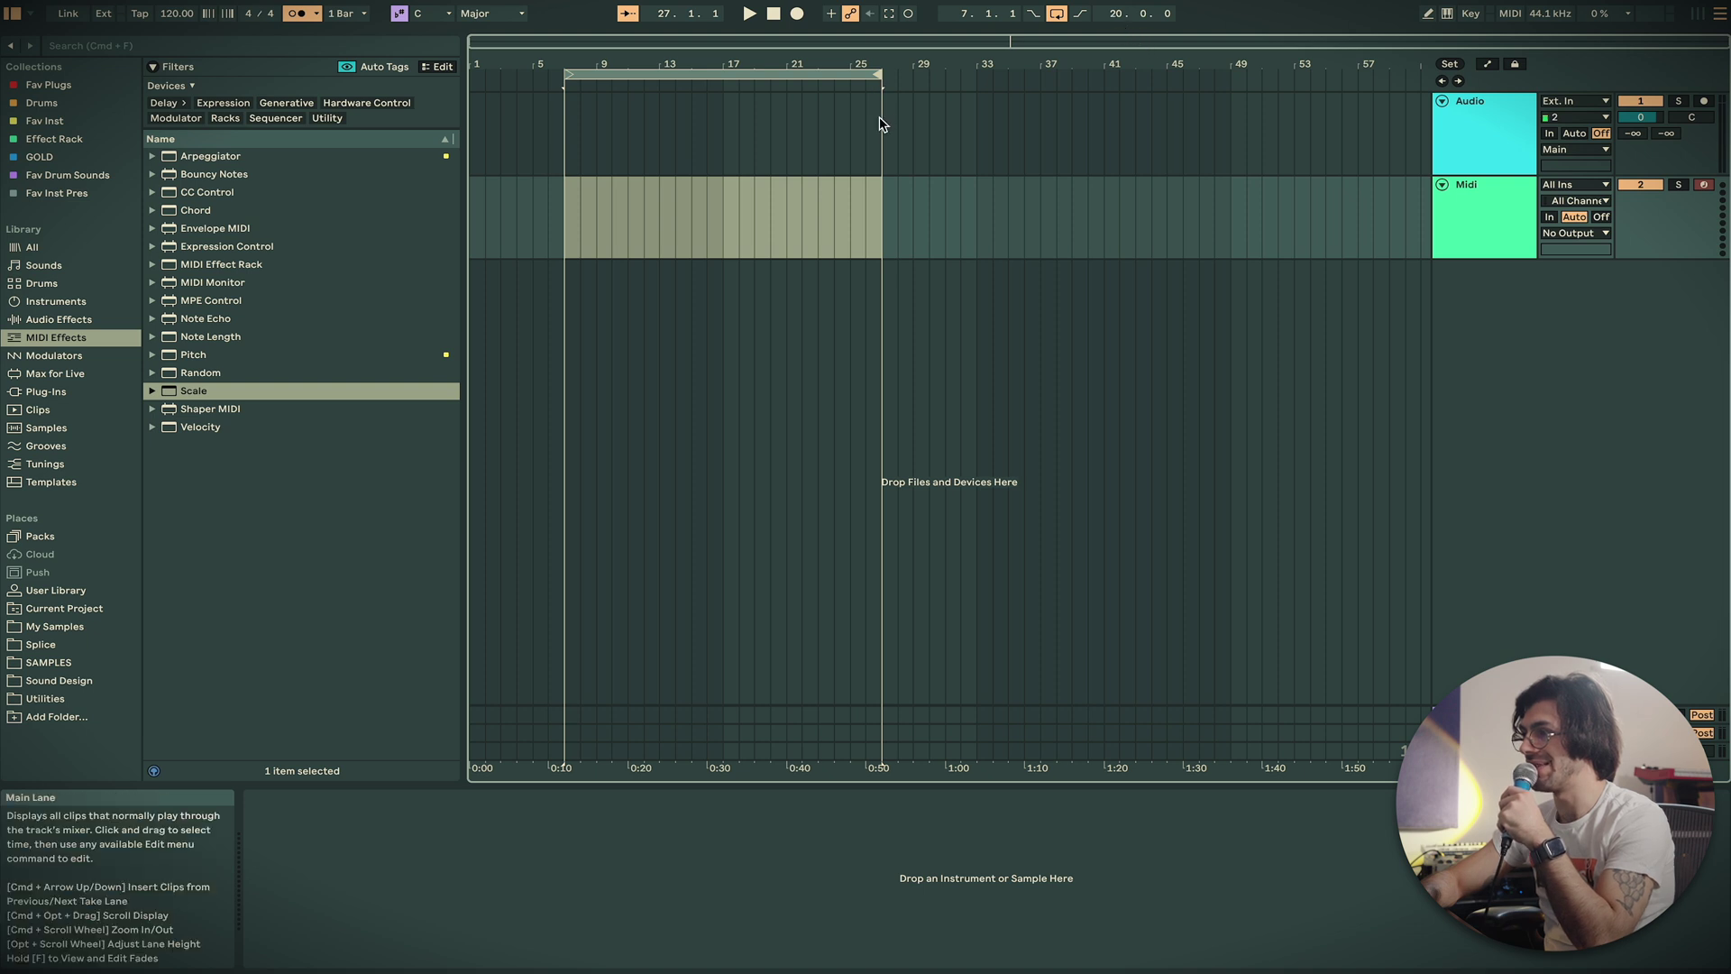
pyautogui.moveTo(884, 65)
pyautogui.mouseDown()
pyautogui.moveTo(883, 126)
pyautogui.moveTo(899, 65)
pyautogui.mouseUp()
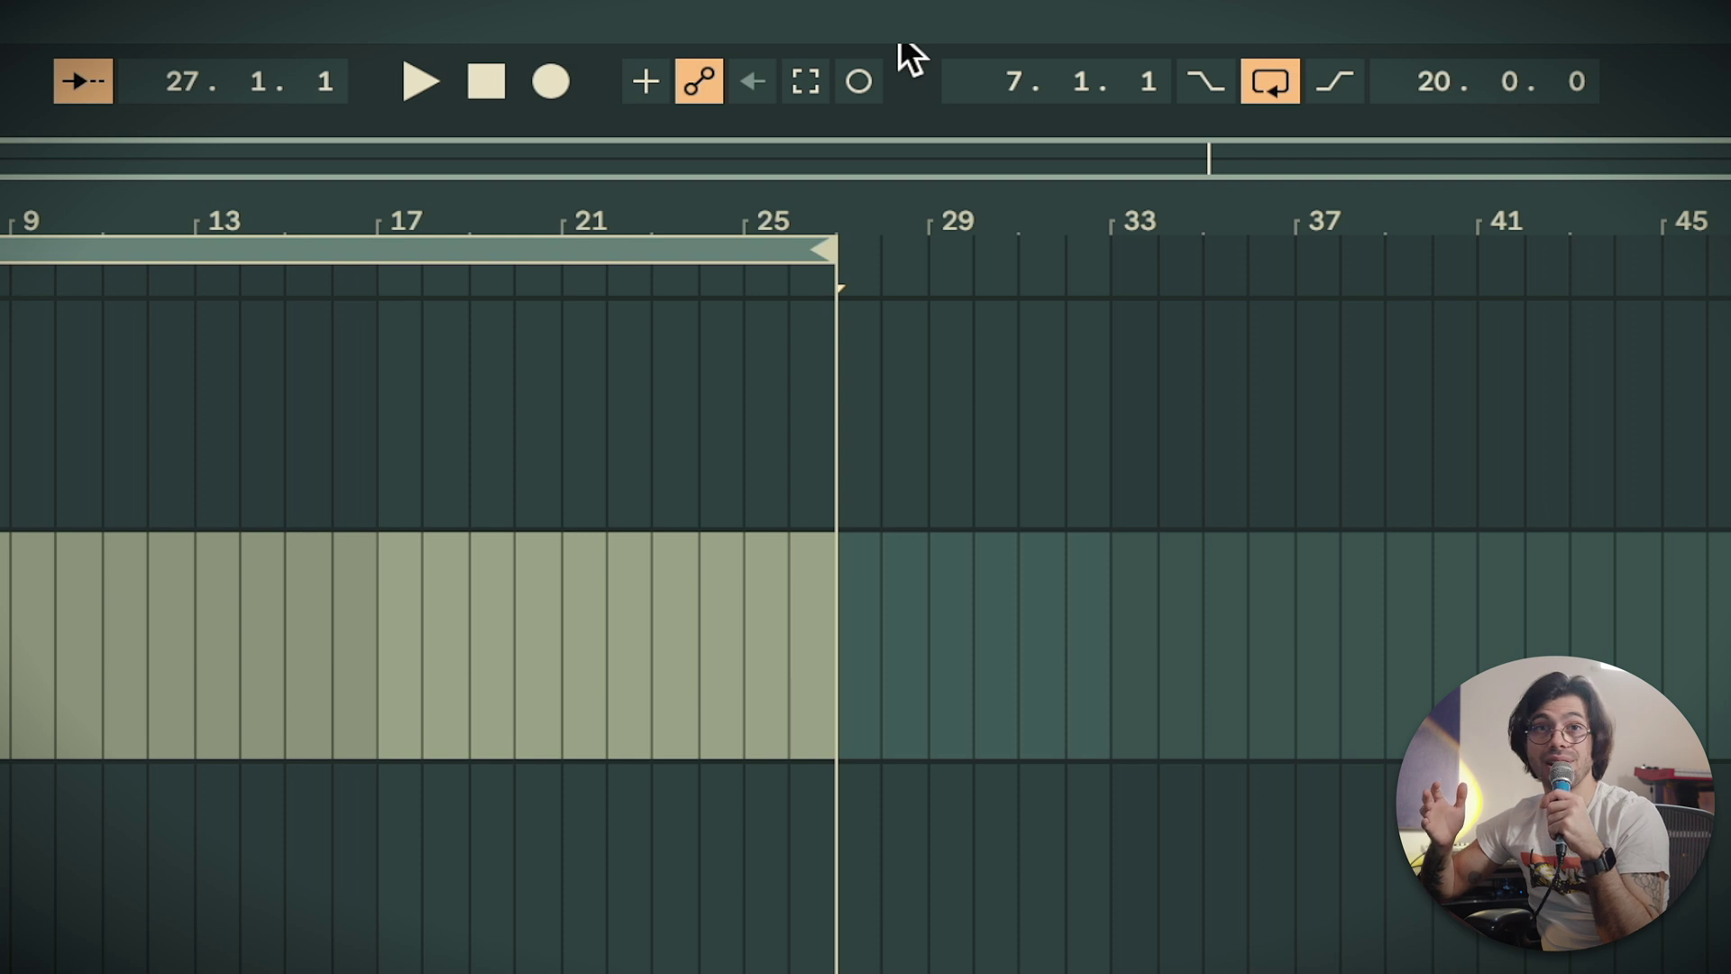
# Enable MIDI Arrangement Overdub, record from bar 17 while varying the Audio track's volume, and show the automation lanes
pyautogui.click(649, 90)
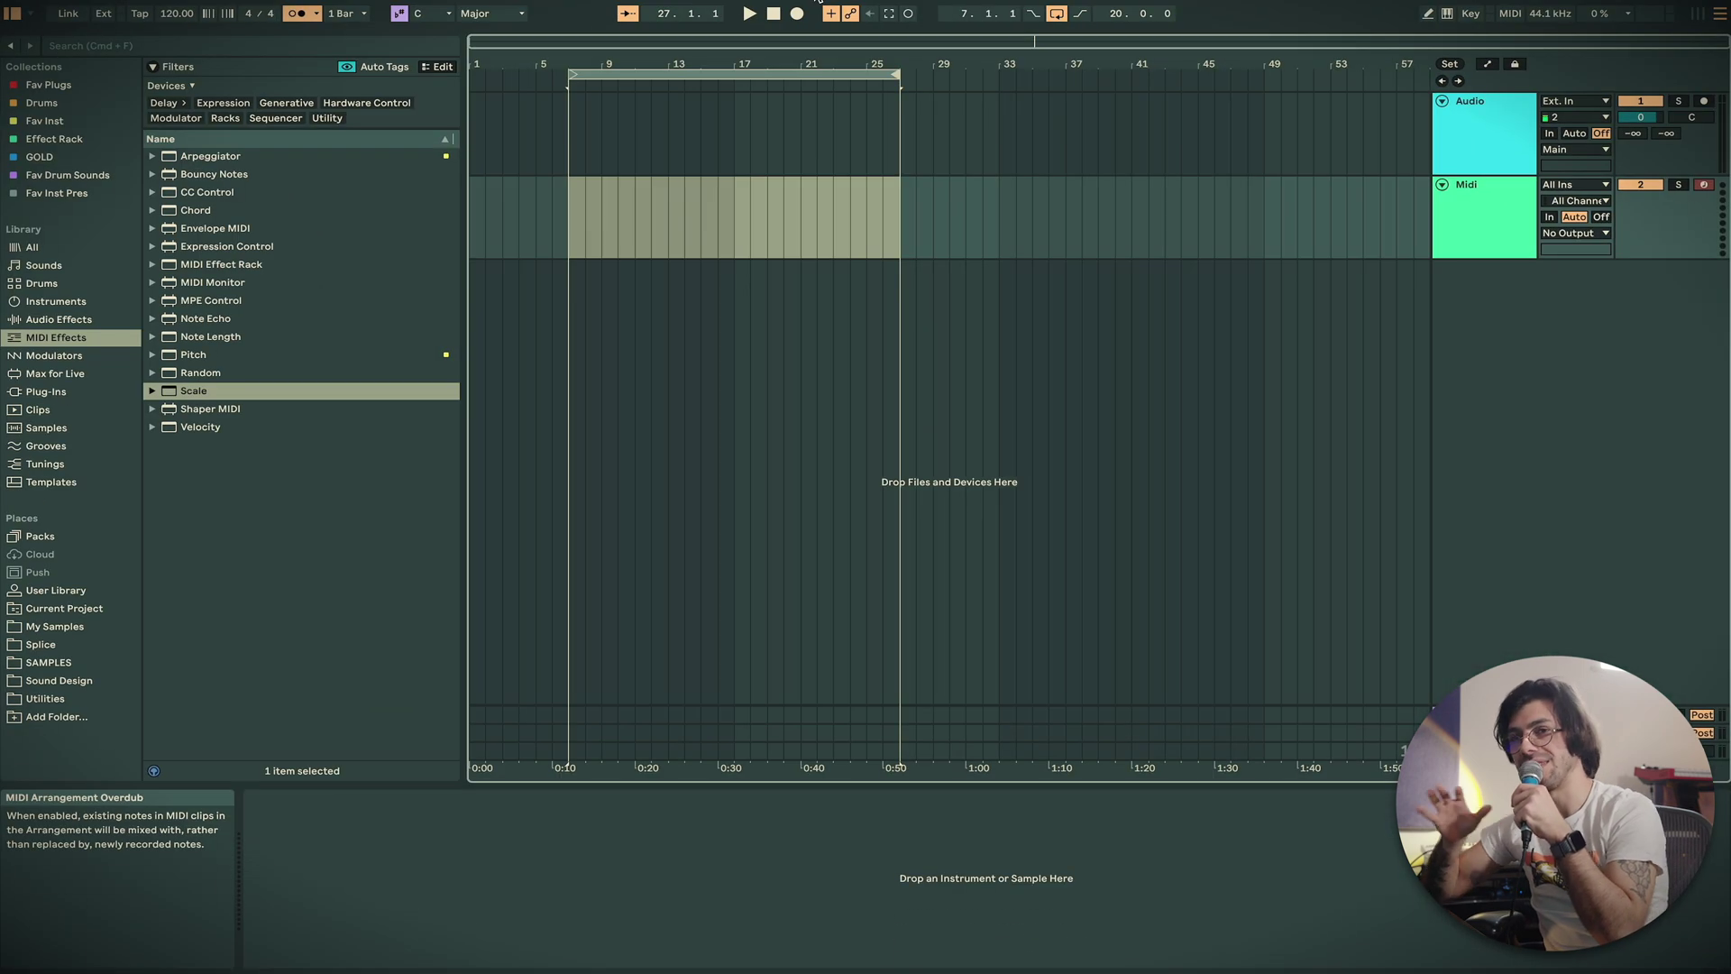
pyautogui.click(734, 221)
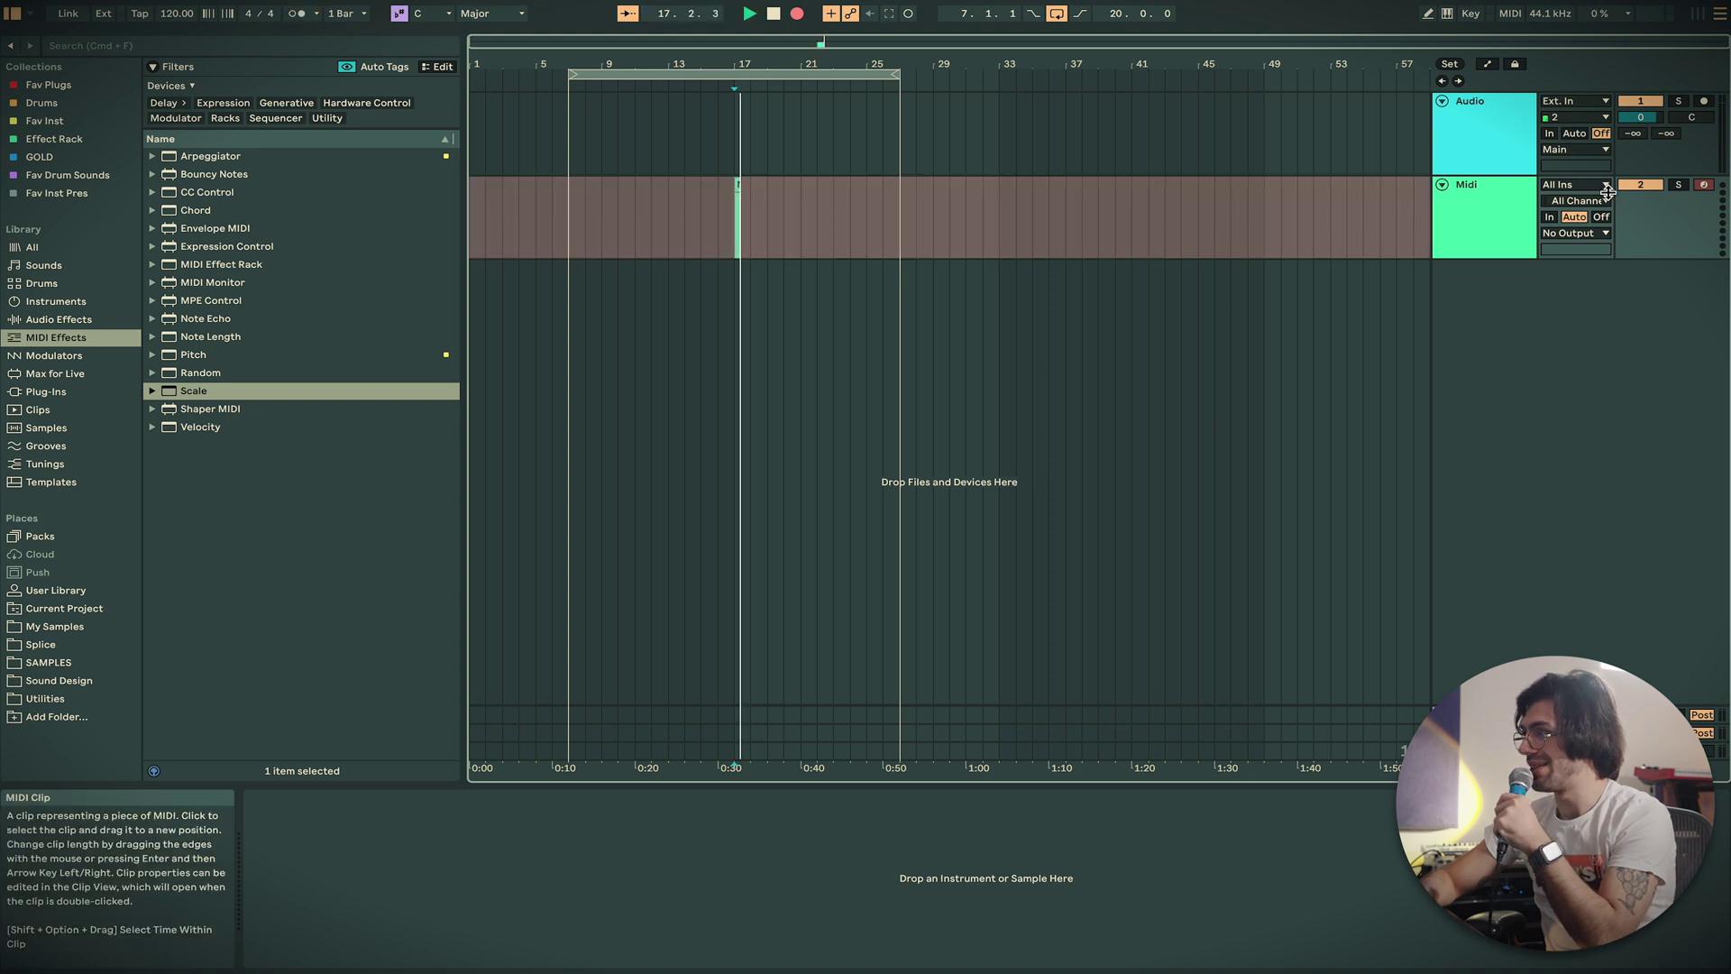
pyautogui.moveTo(1640, 117); pyautogui.dragTo(1635, 126)
pyautogui.press('a')
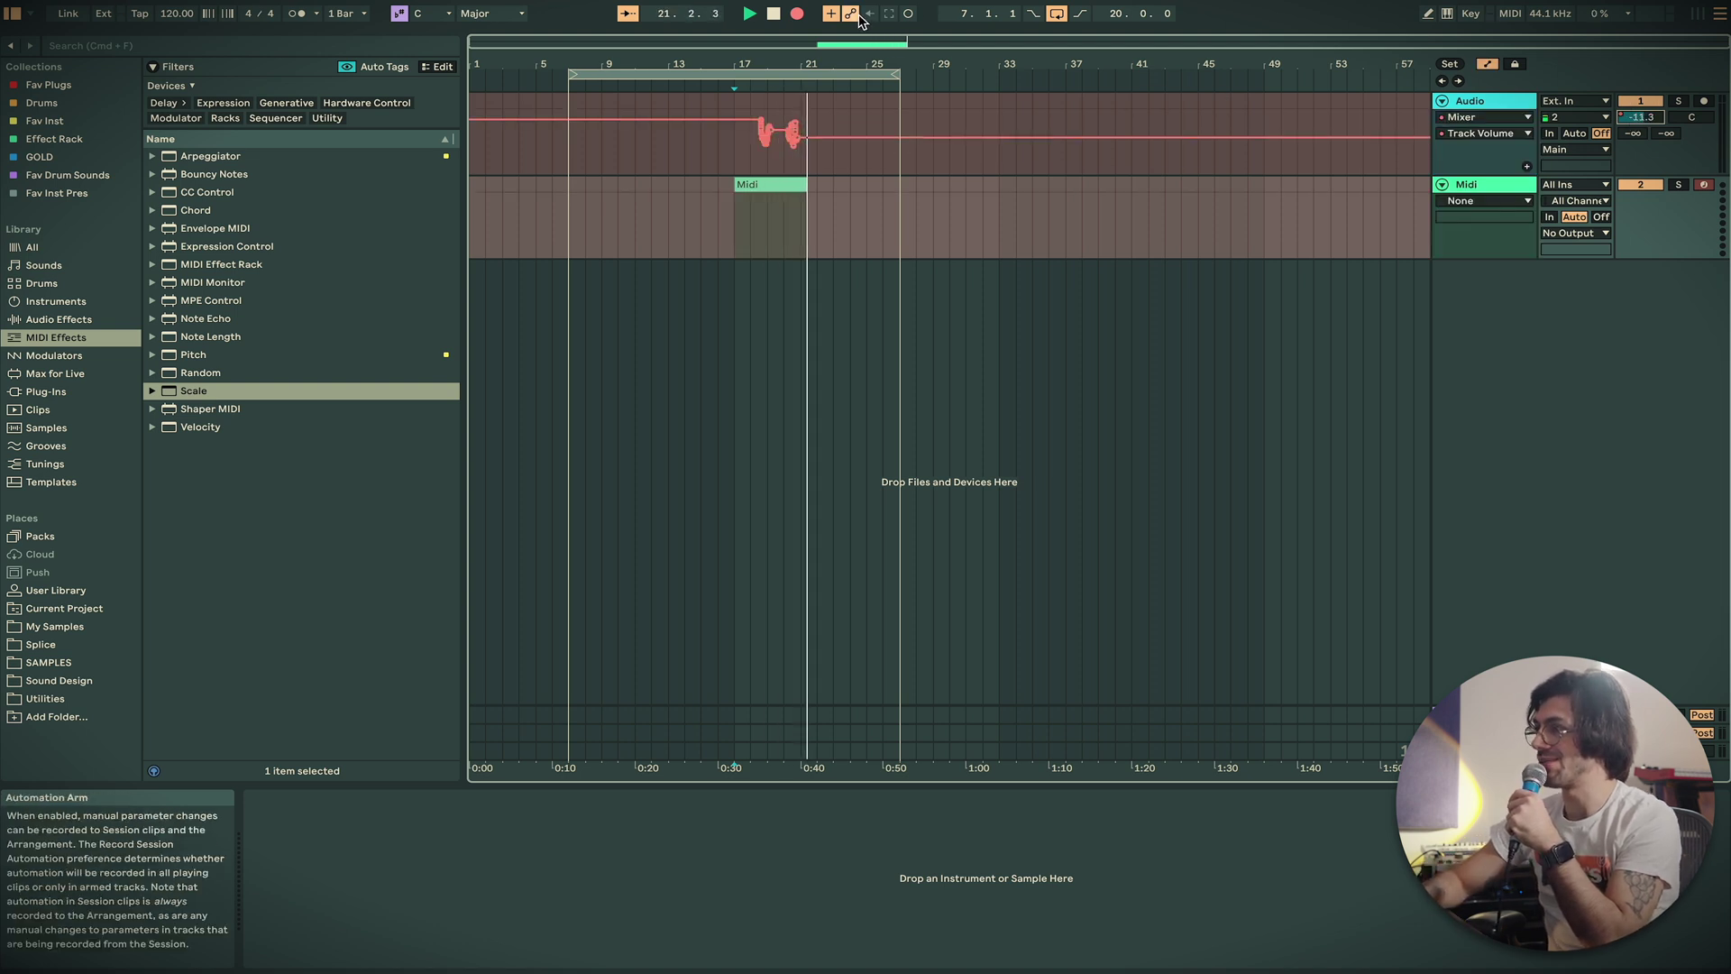
# Turn off Automation Arm, change the Audio track's volume while recording, and stop the transport
pyautogui.click(850, 14)
pyautogui.moveTo(1638, 122); pyautogui.dragTo(1638, 118)
pyautogui.press('space')
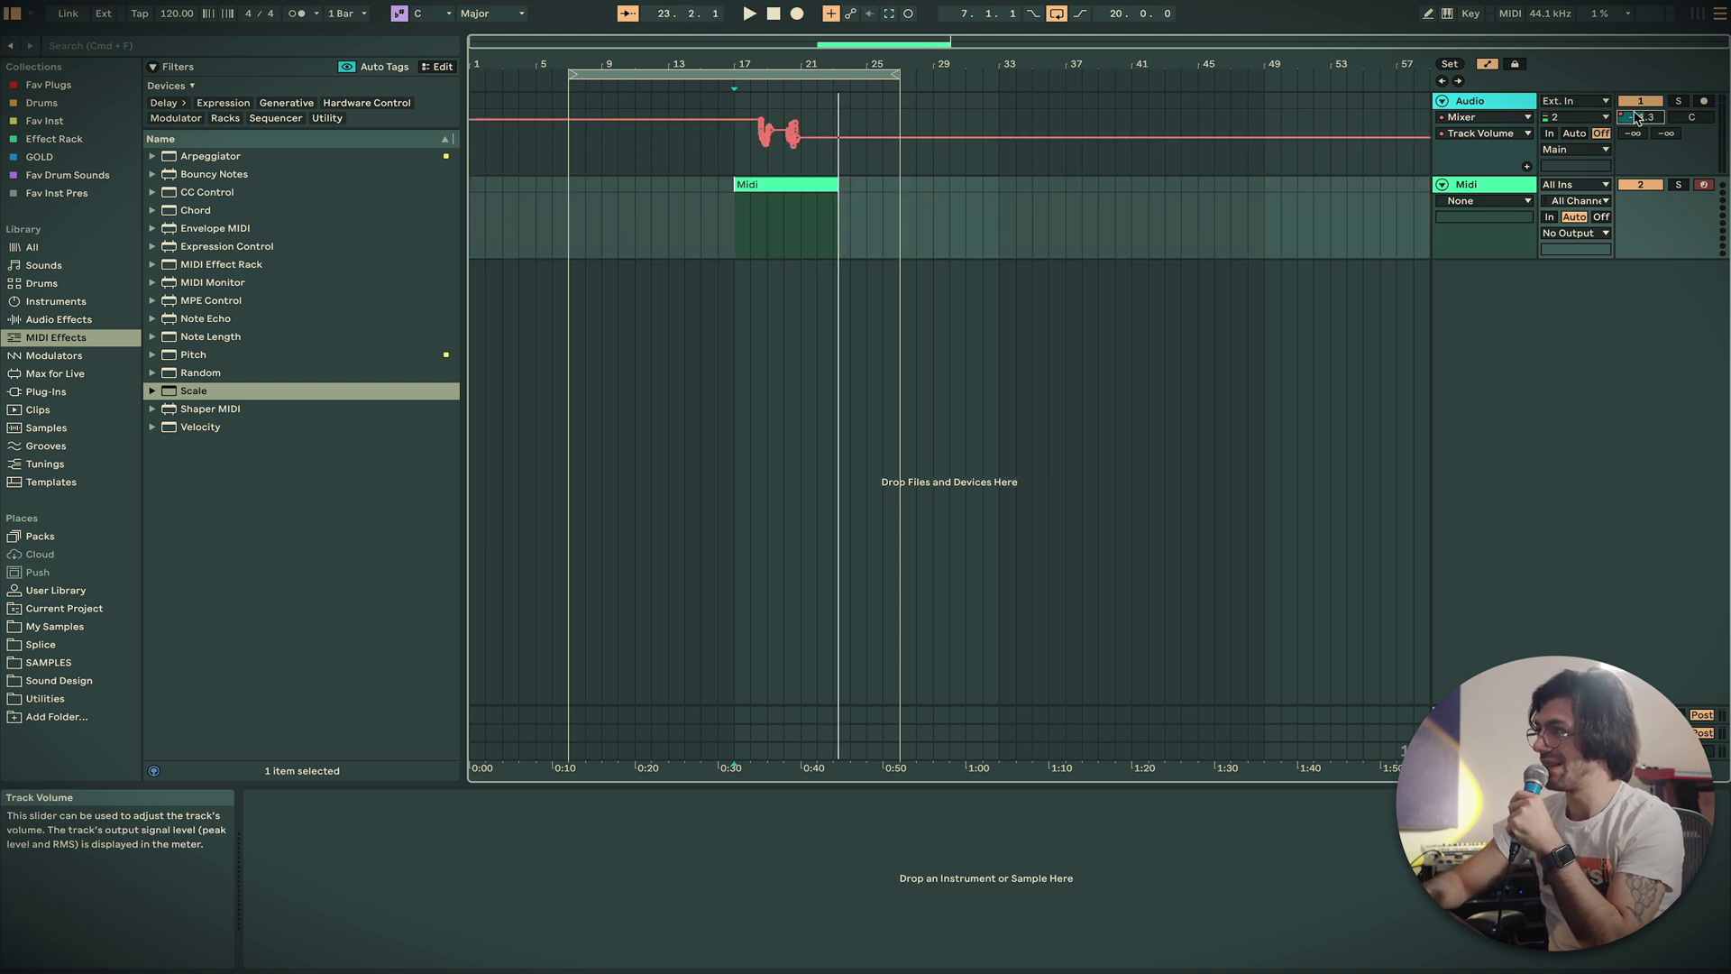
# Override the Audio track's volume automation during playback and re-enable the automation
pyautogui.press('space')
pyautogui.moveTo(1646, 128); pyautogui.dragTo(1648, 125)
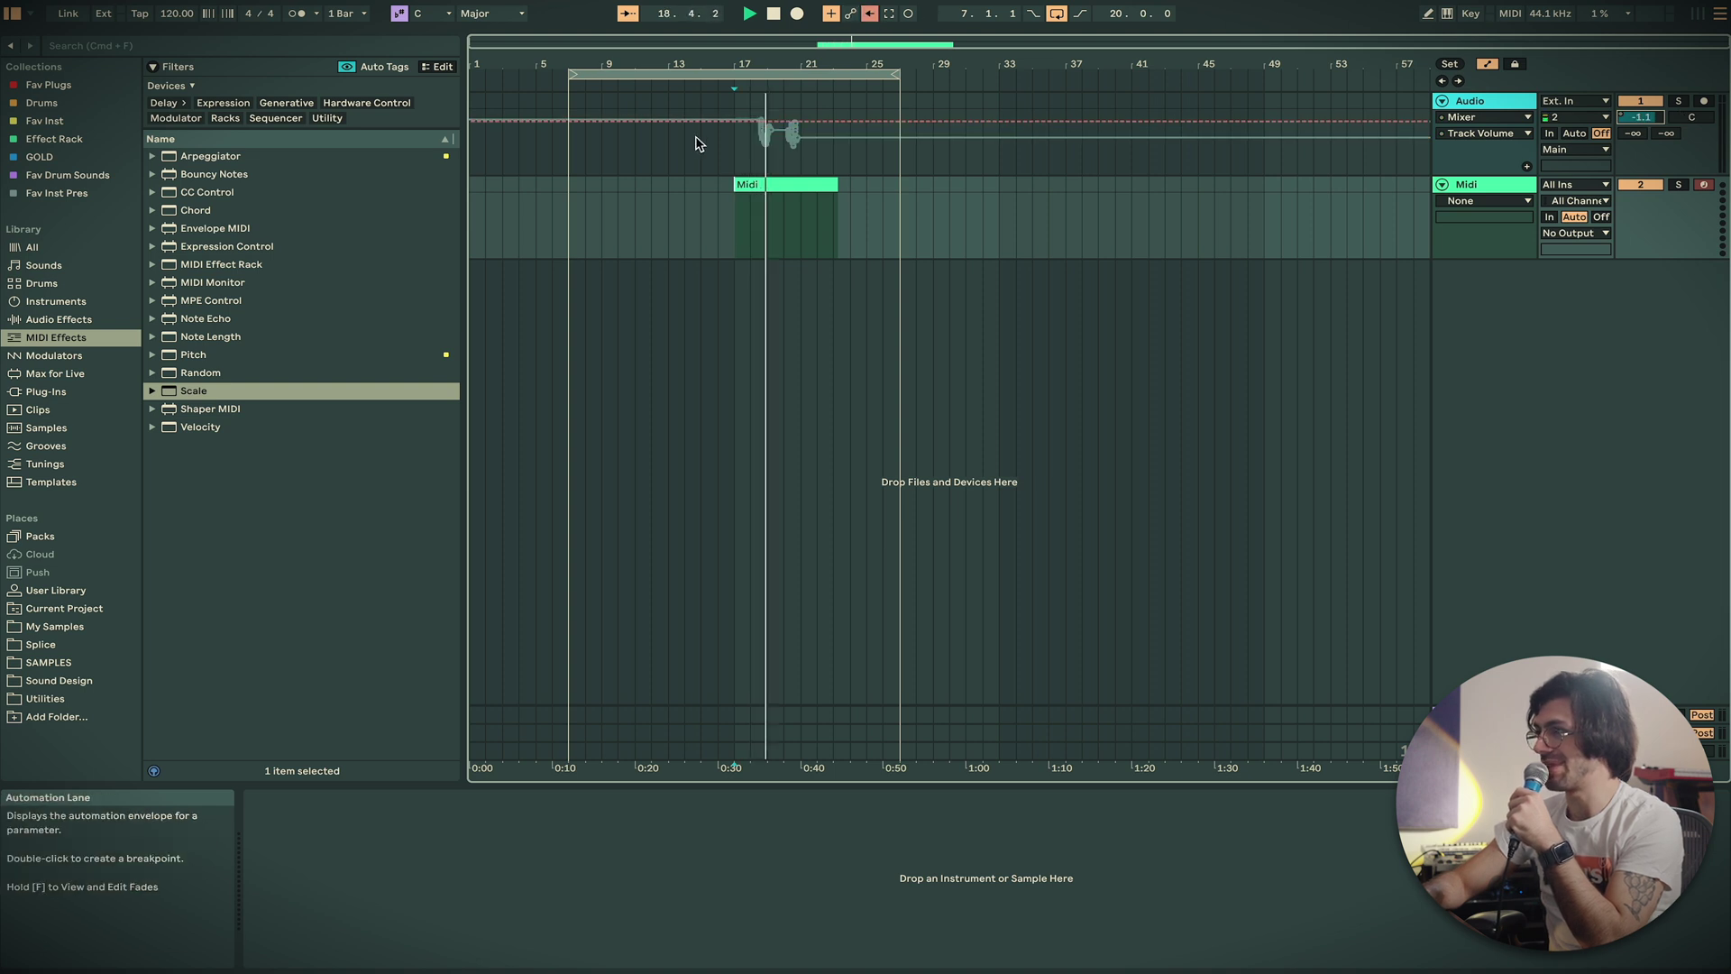
pyautogui.moveTo(1640, 118); pyautogui.dragTo(1641, 109)
pyautogui.click(869, 12)
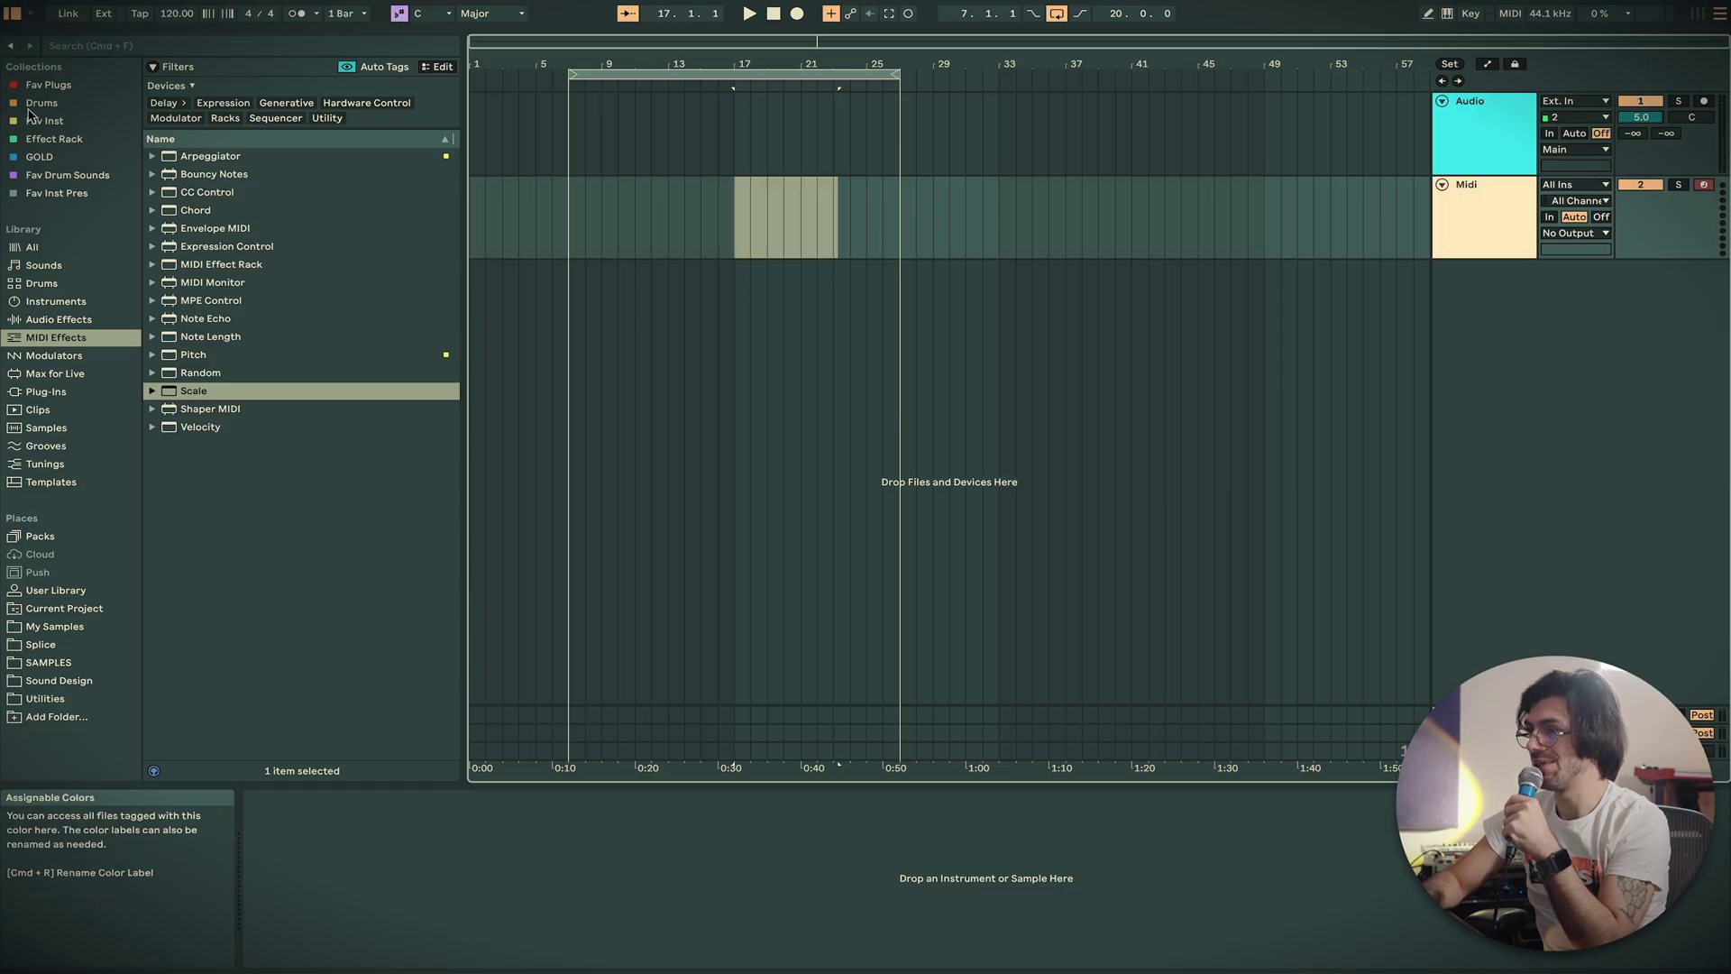
# Load Operator from the Fav Inst collection onto the Midi track and select that track
pyautogui.click(29, 120)
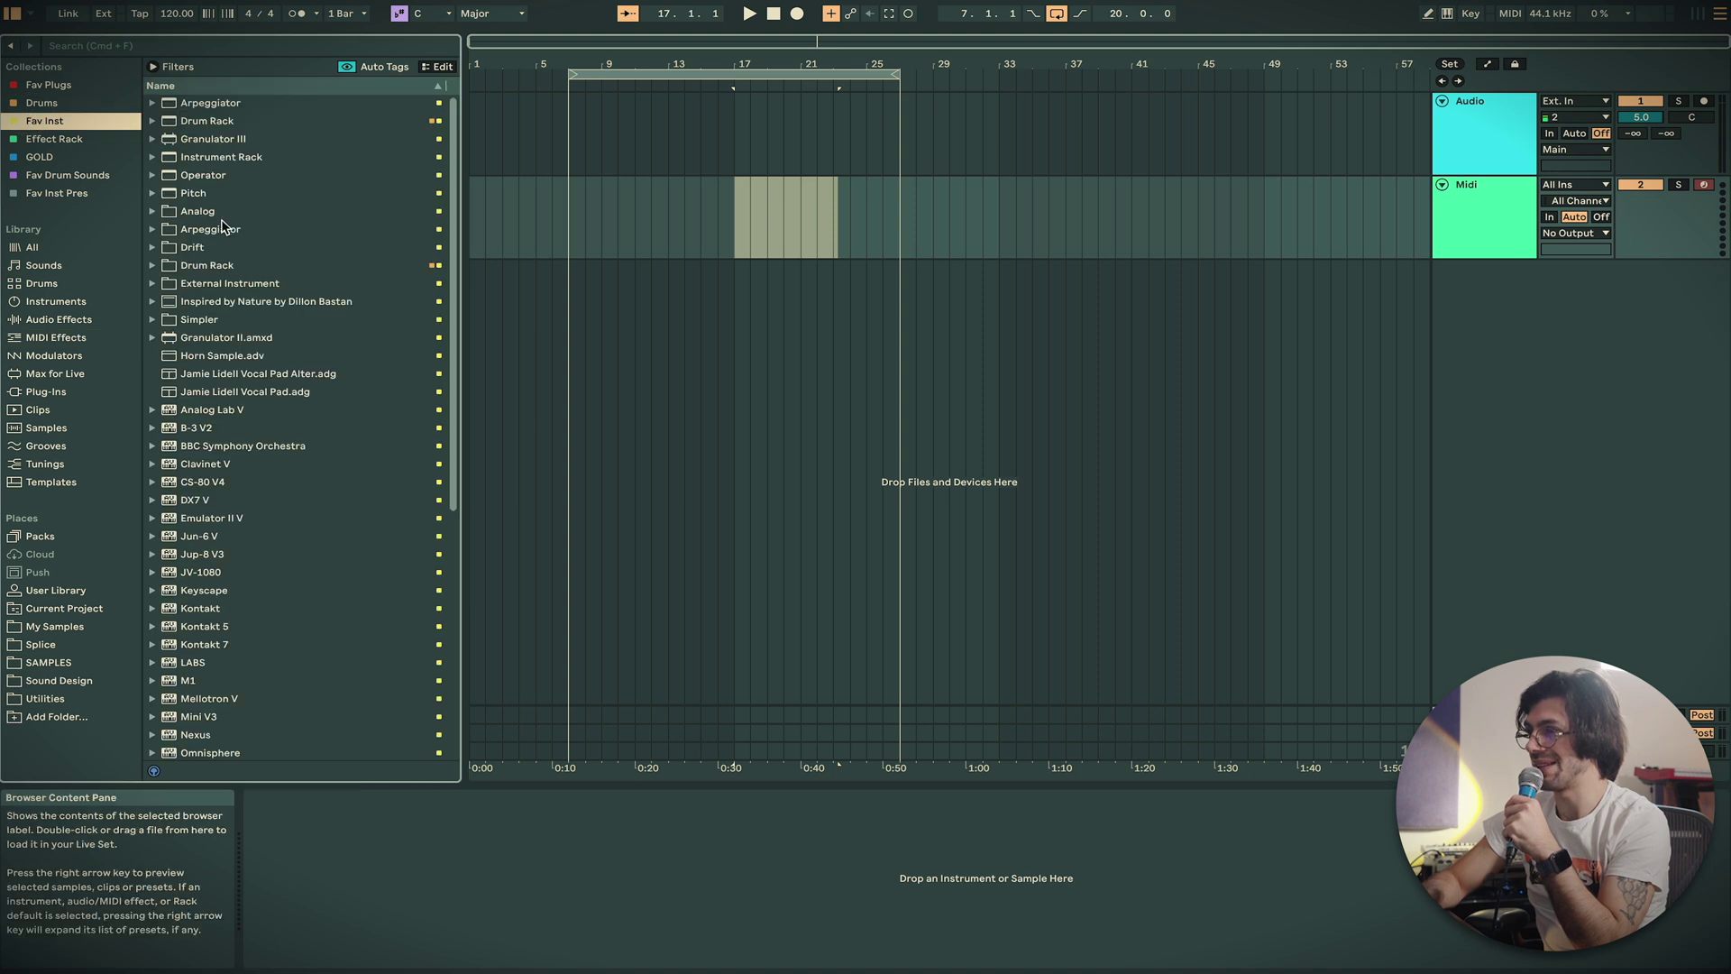
pyautogui.moveTo(197, 174); pyautogui.dragTo(630, 244)
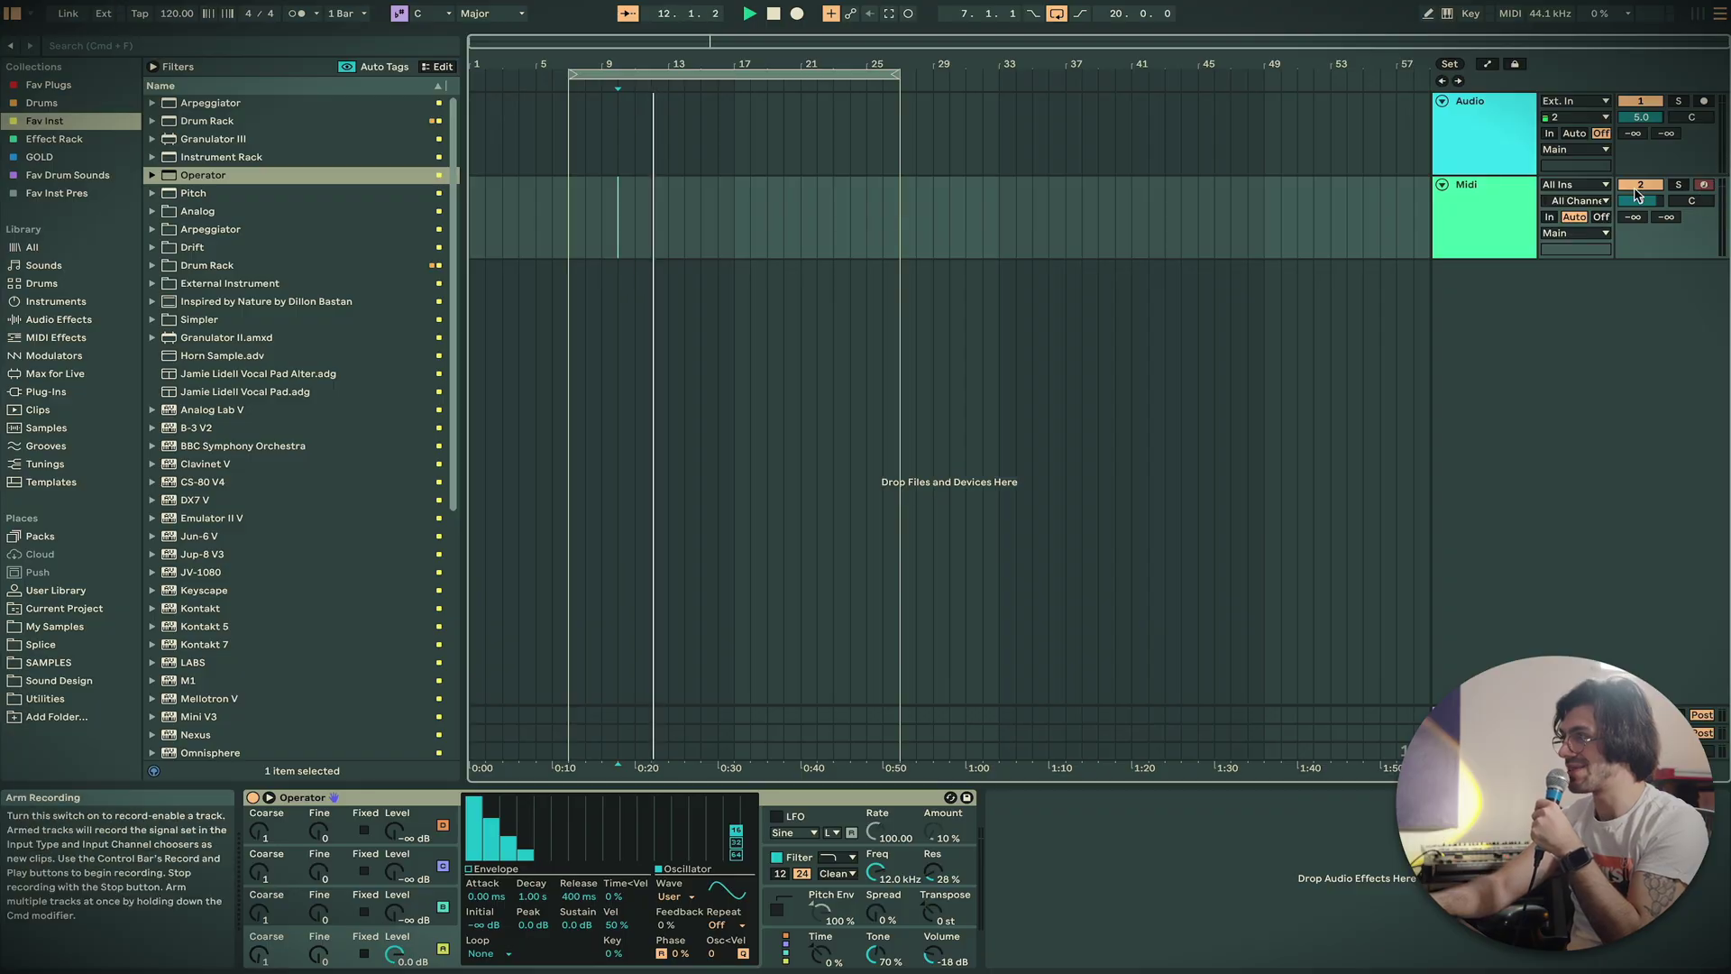
pyautogui.click(1516, 193)
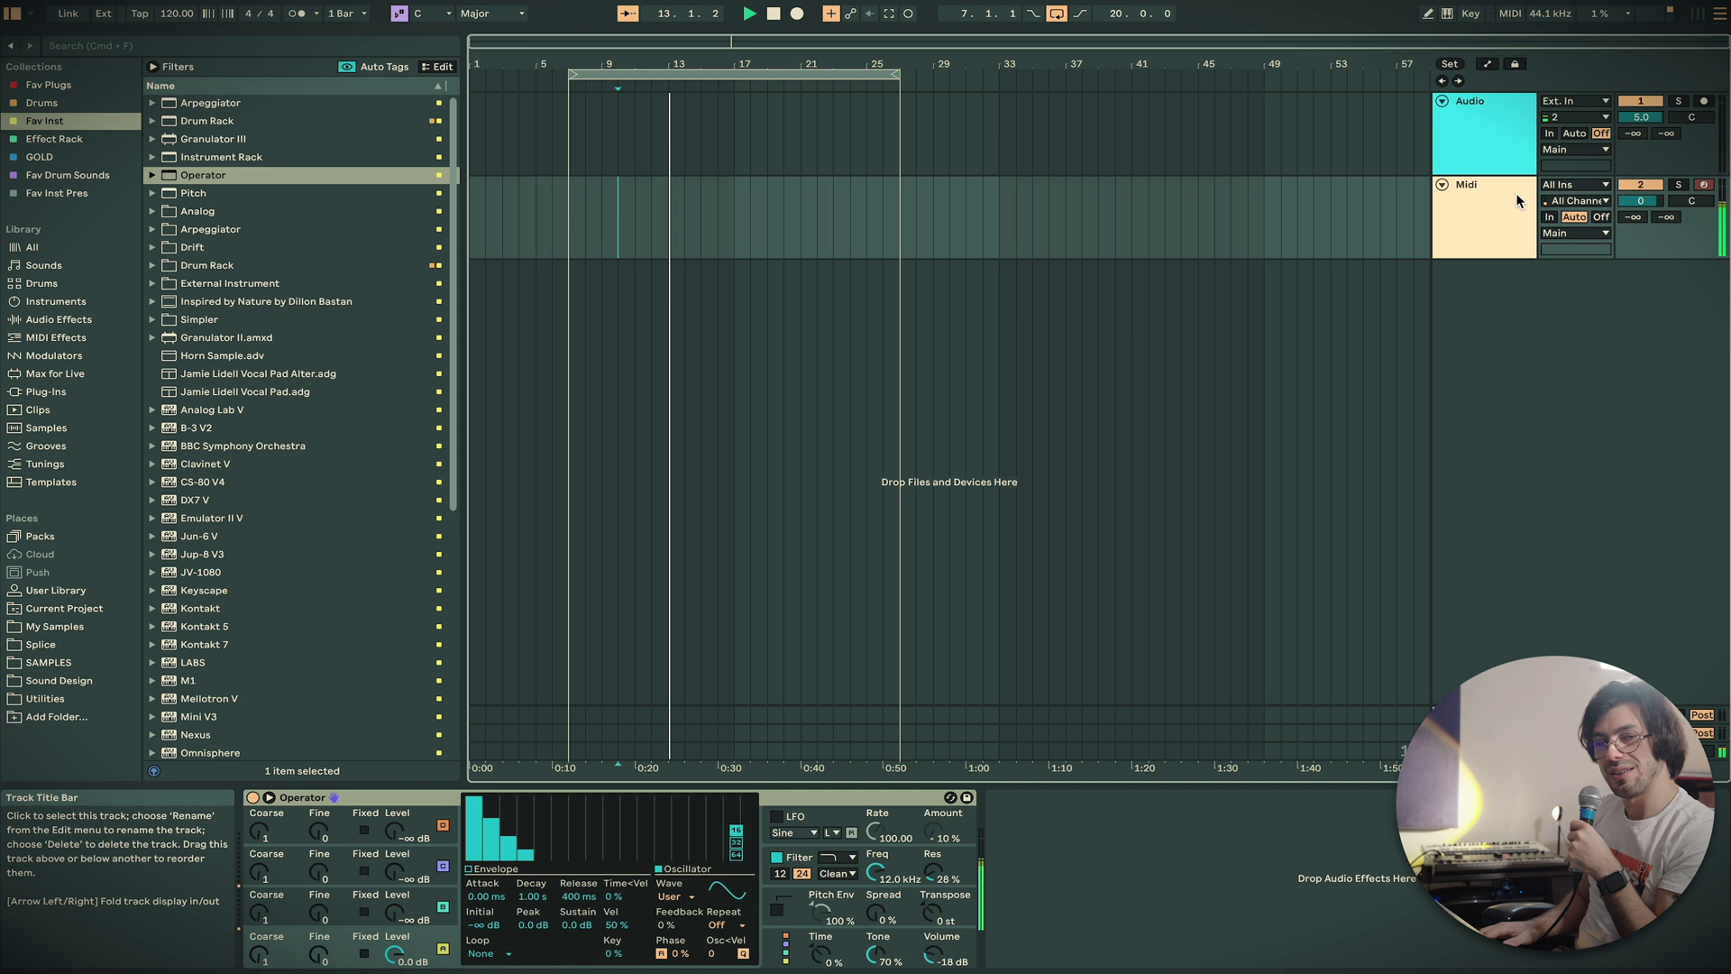
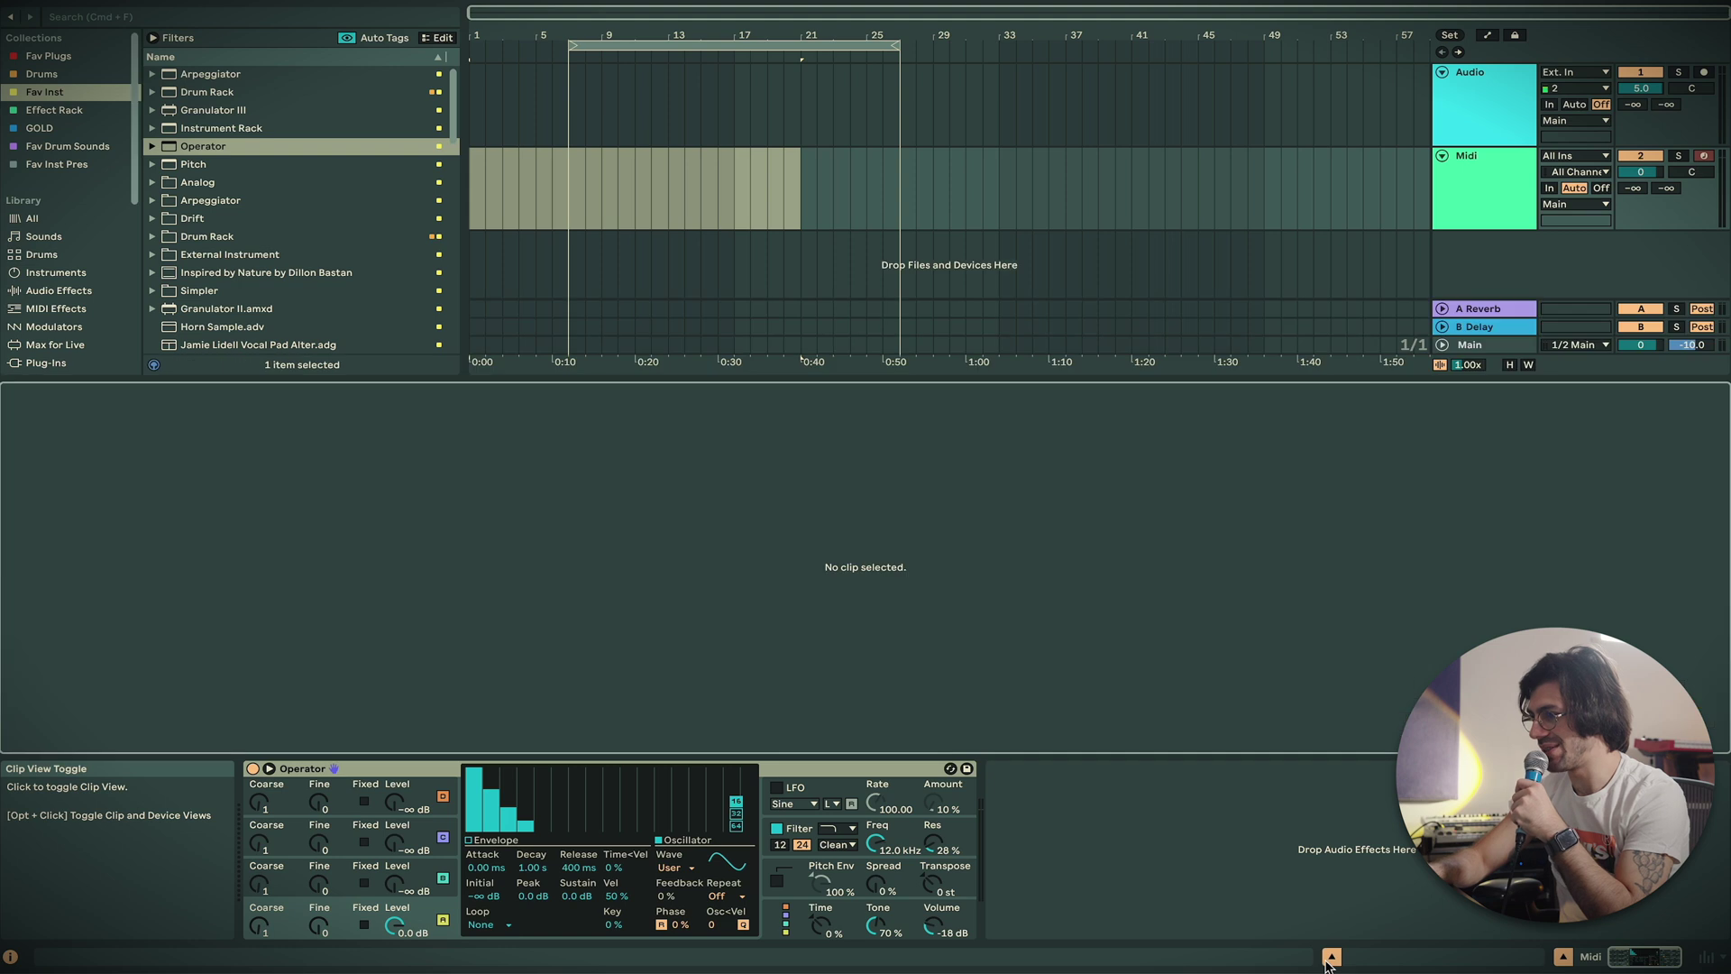
# Create a MIDI clip from bar 16 to bar 22 on the Midi track and draw a descending run of sixteenth notes from B3 to C#3
pyautogui.moveTo(816, 192); pyautogui.dragTo(717, 192)
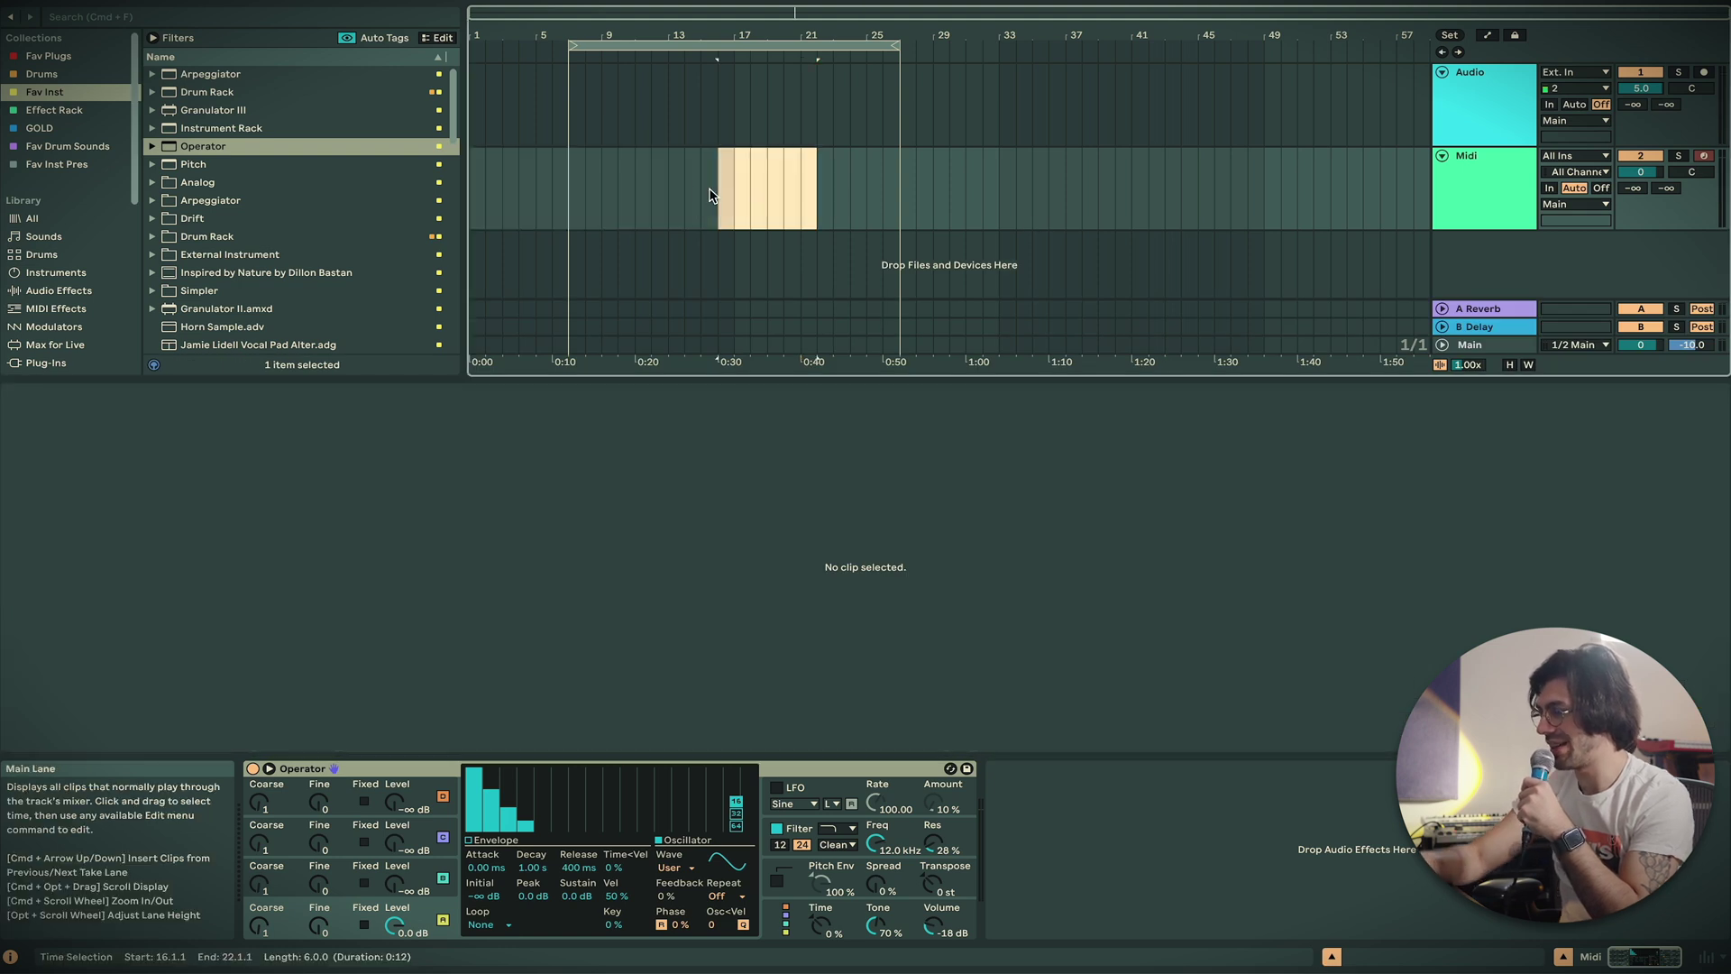
pyautogui.press('super+shift+m')
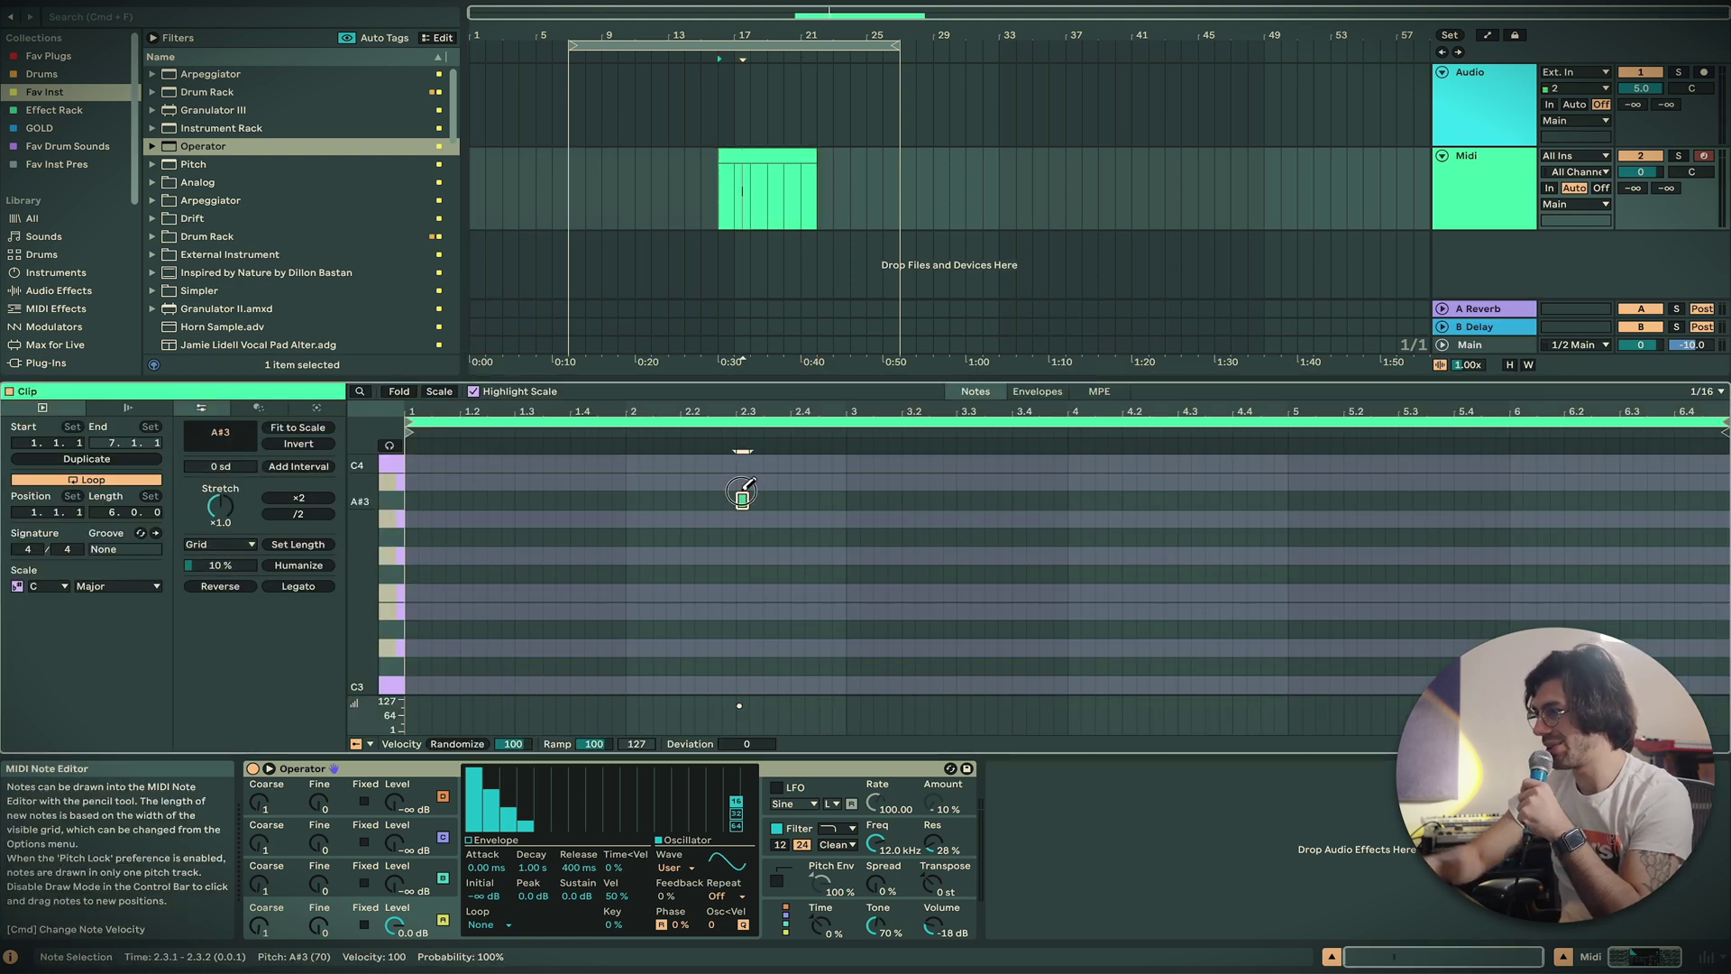
pyautogui.moveTo(742, 482); pyautogui.dragTo(1282, 604)
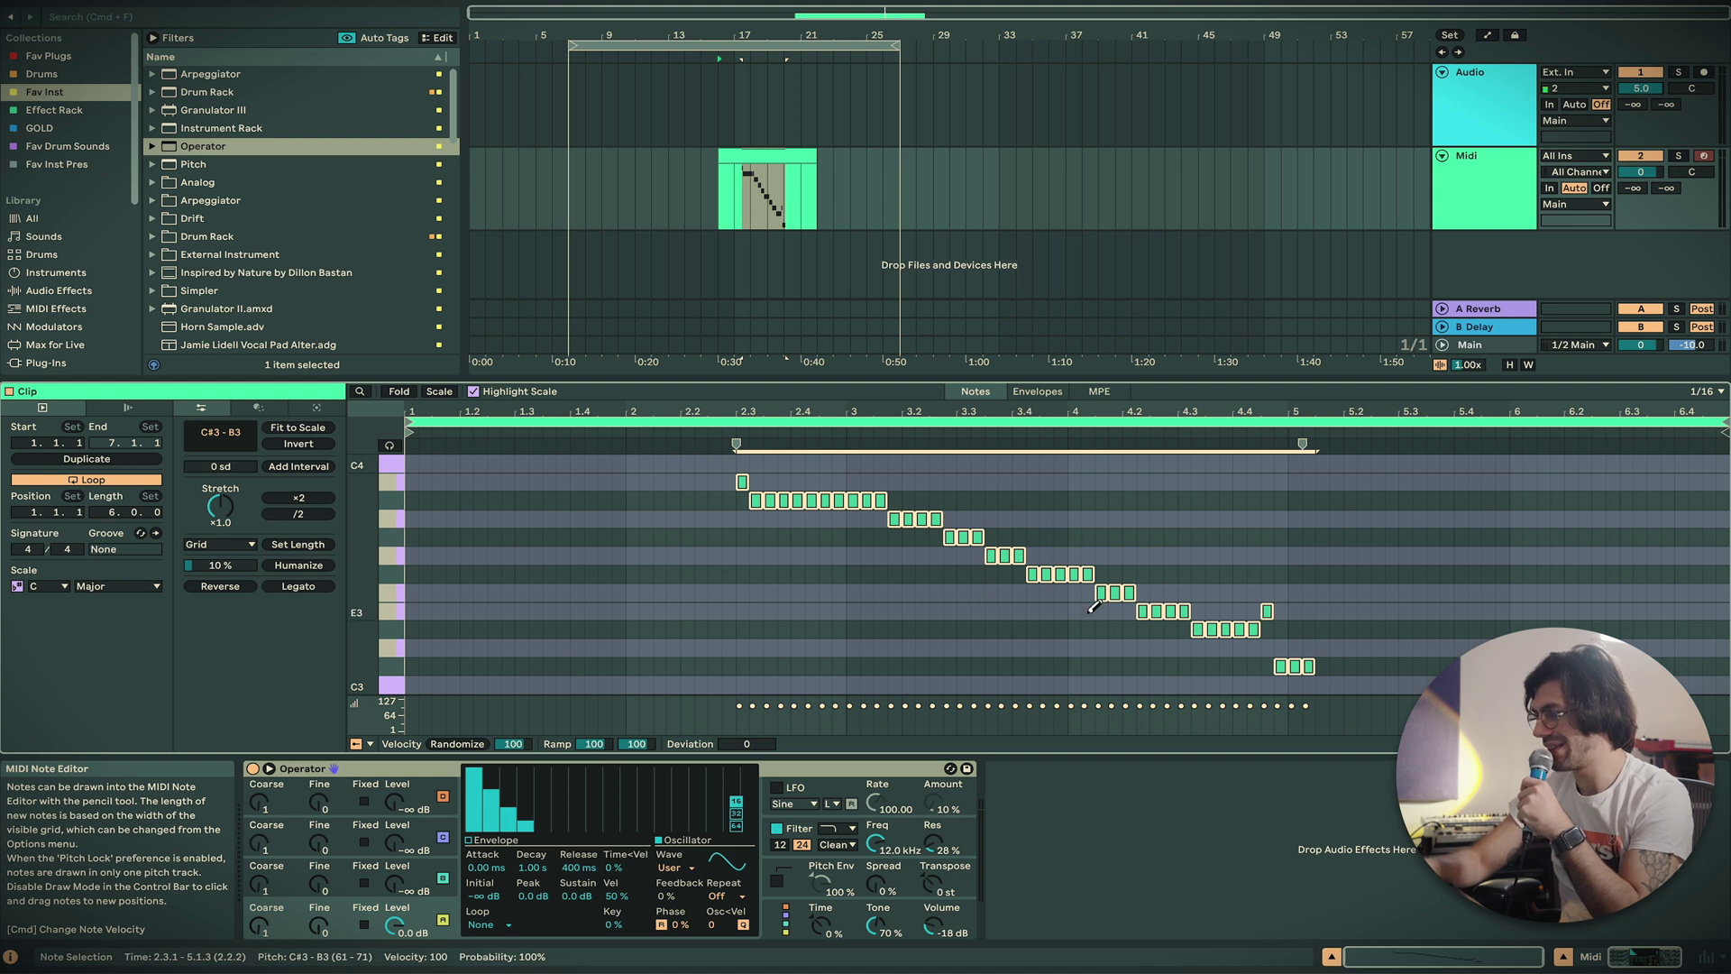
# Toggle the device view off and on beneath the clip view, and finish with both the clip and device views hidden
pyautogui.click(1565, 956)
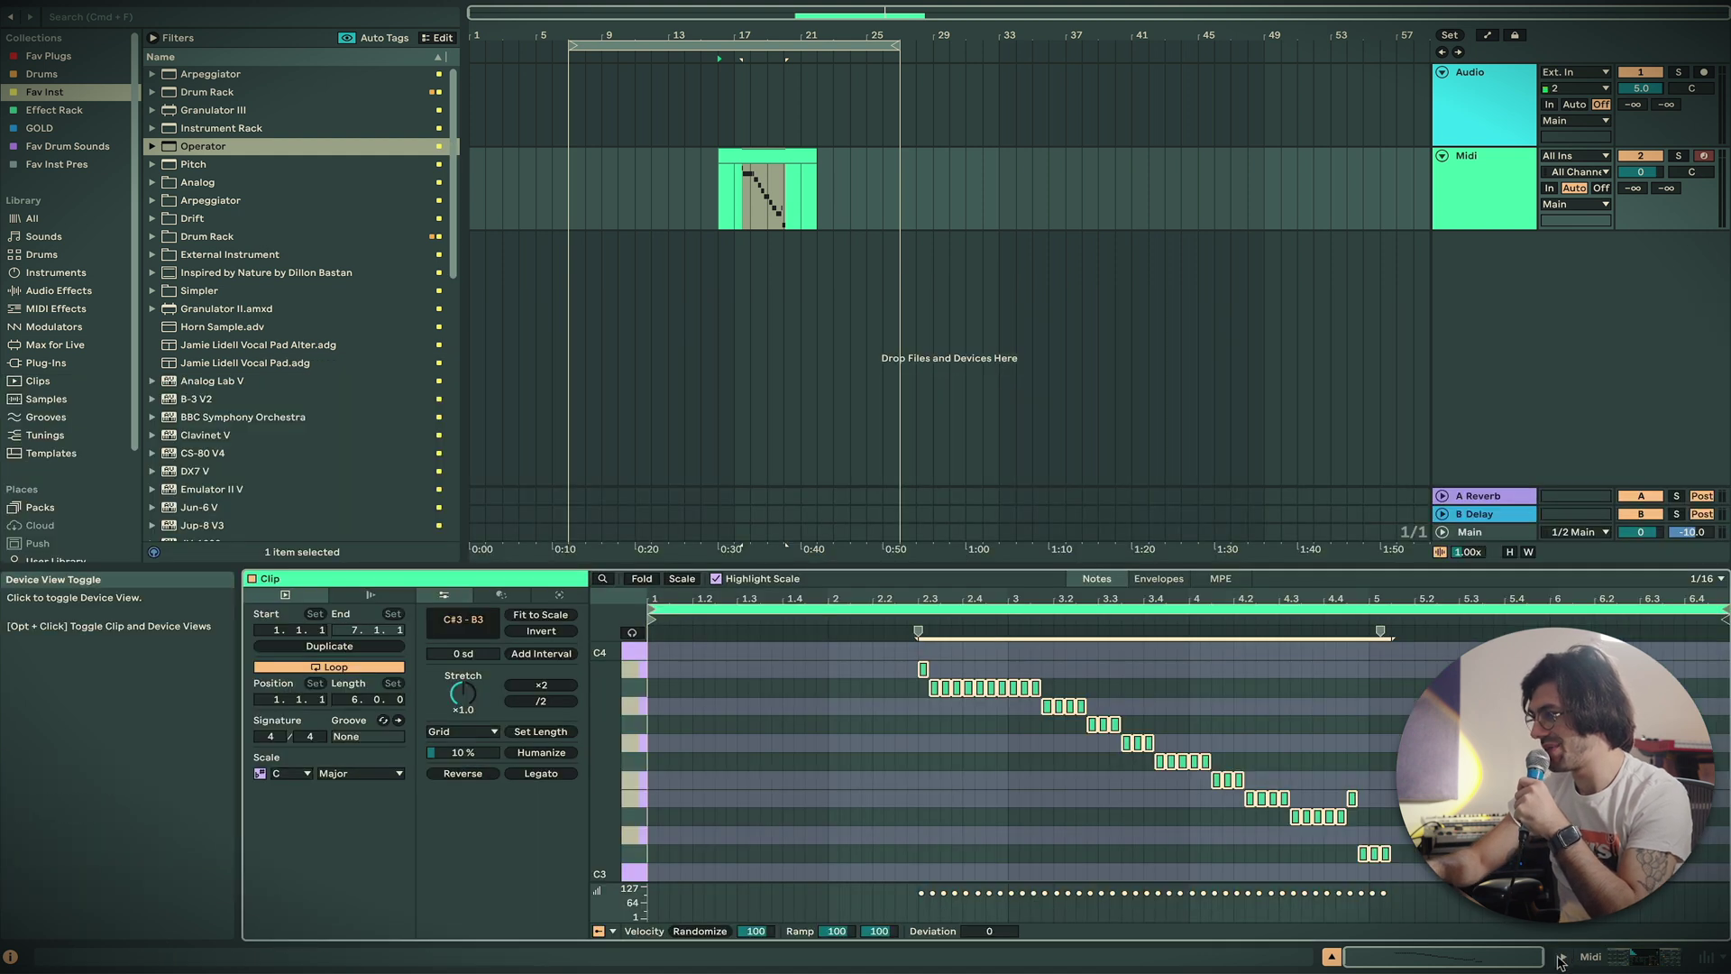
pyautogui.click(1562, 959)
pyautogui.click(1564, 959)
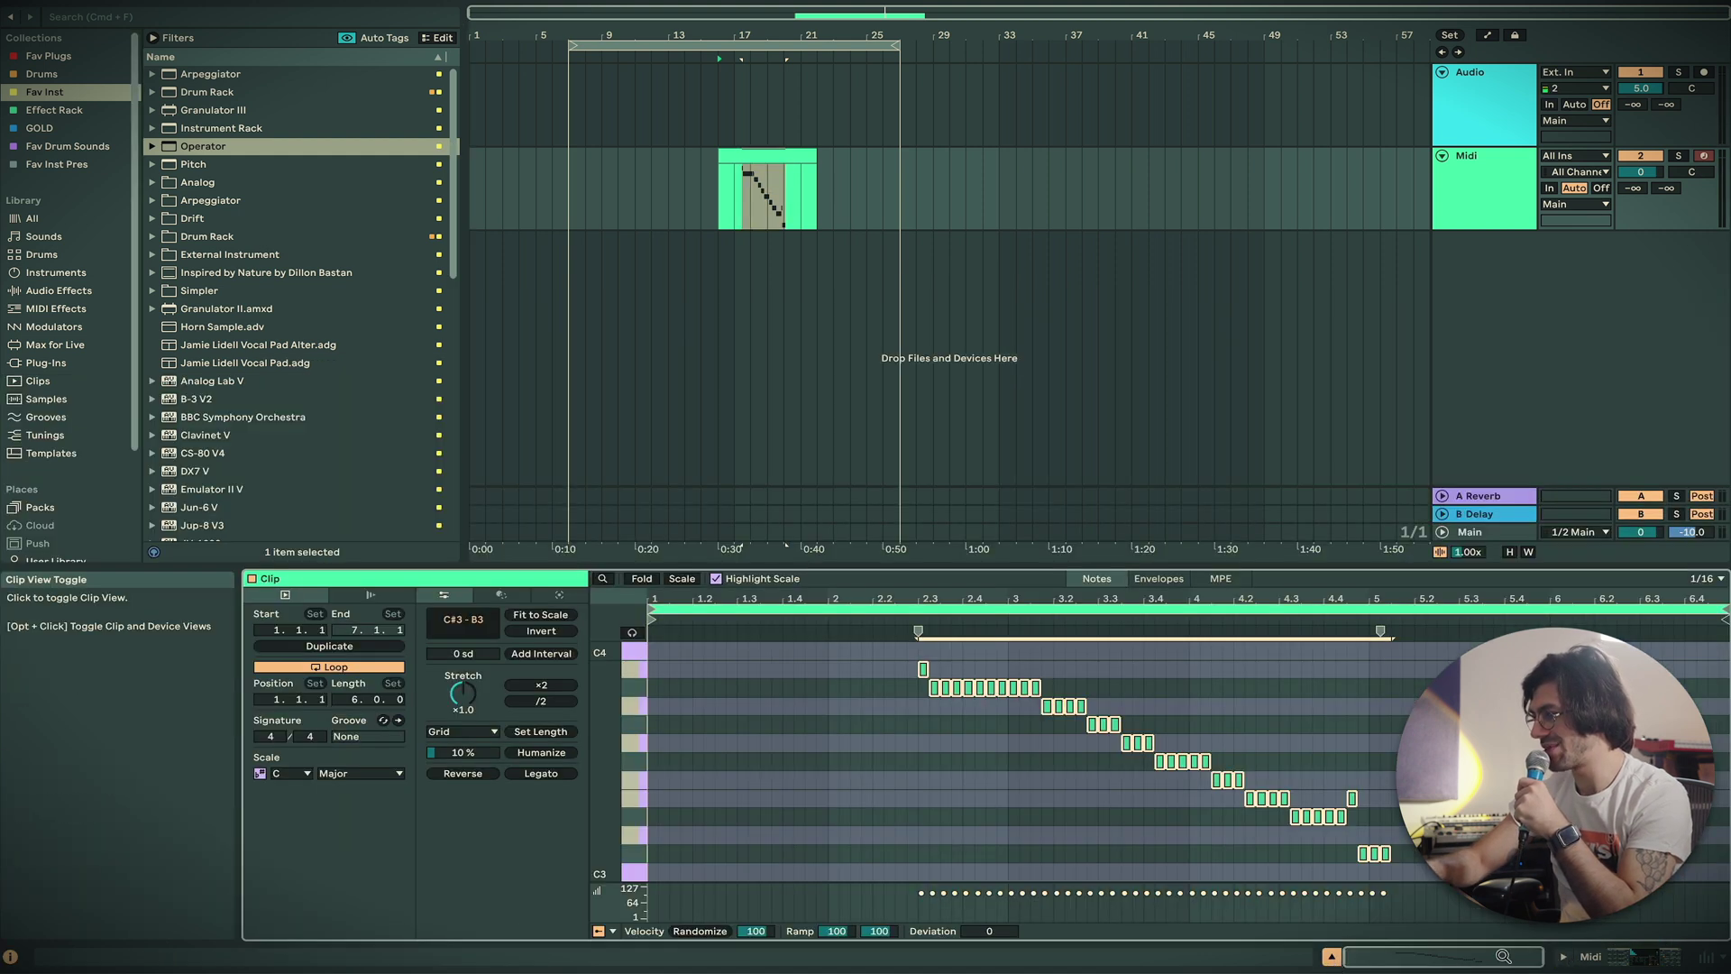
pyautogui.click(1565, 959)
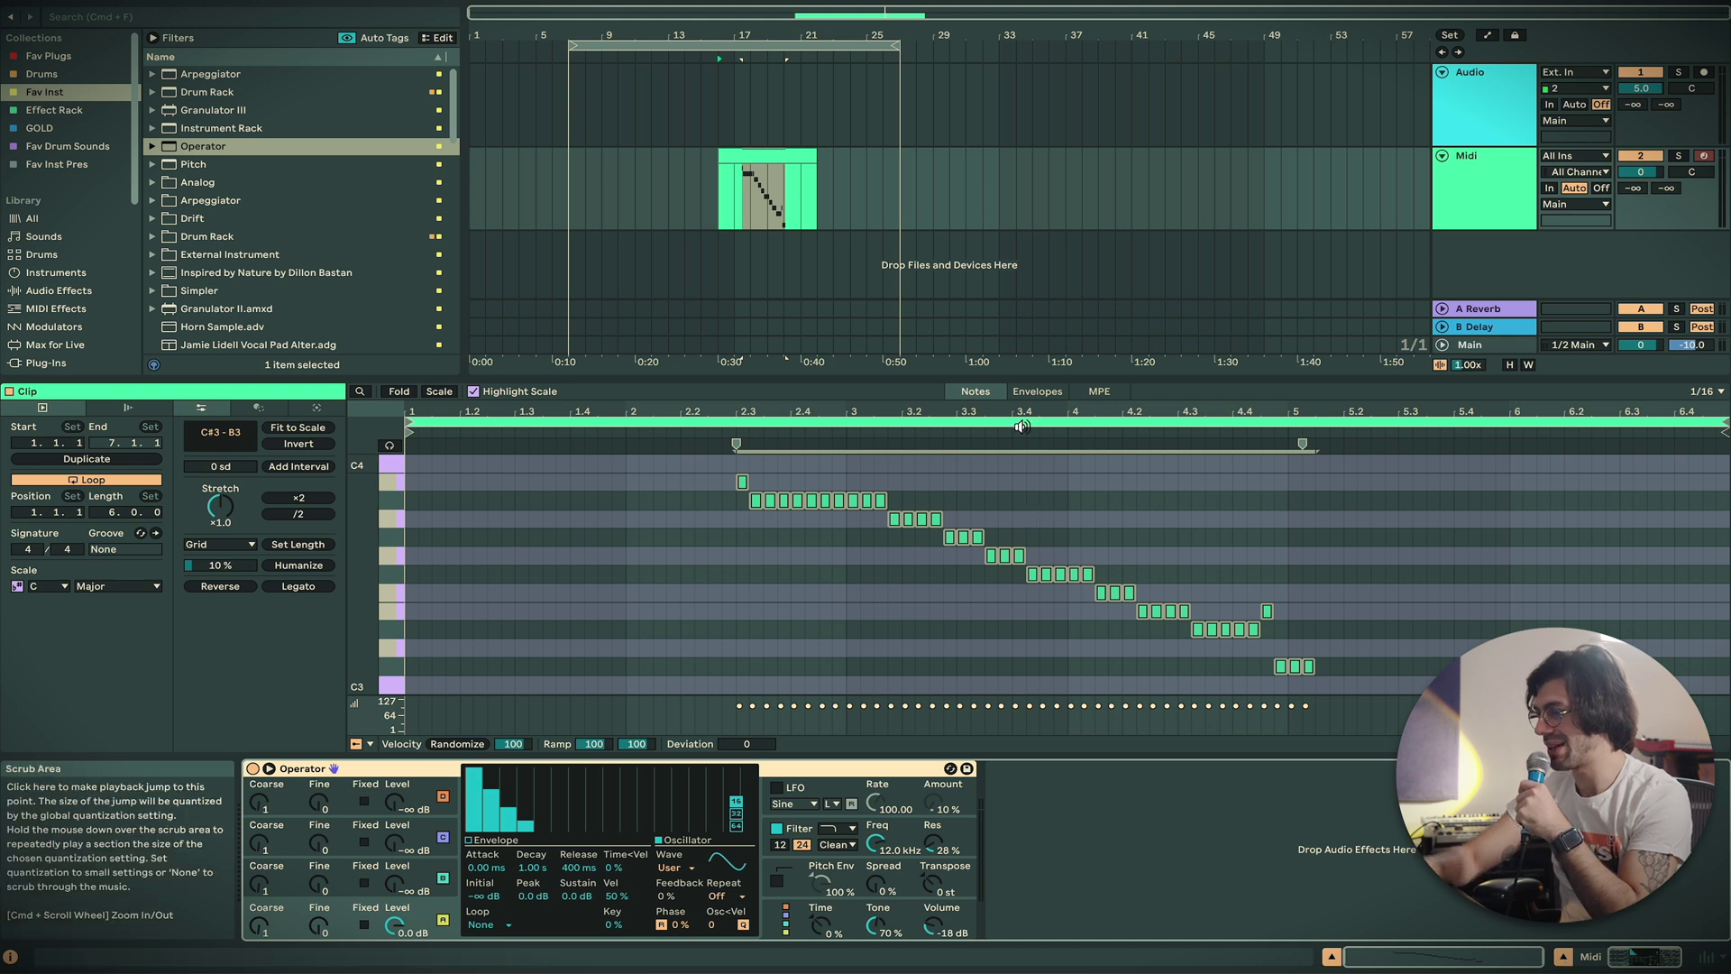
pyautogui.moveTo(924, 377); pyautogui.dragTo(867, 357)
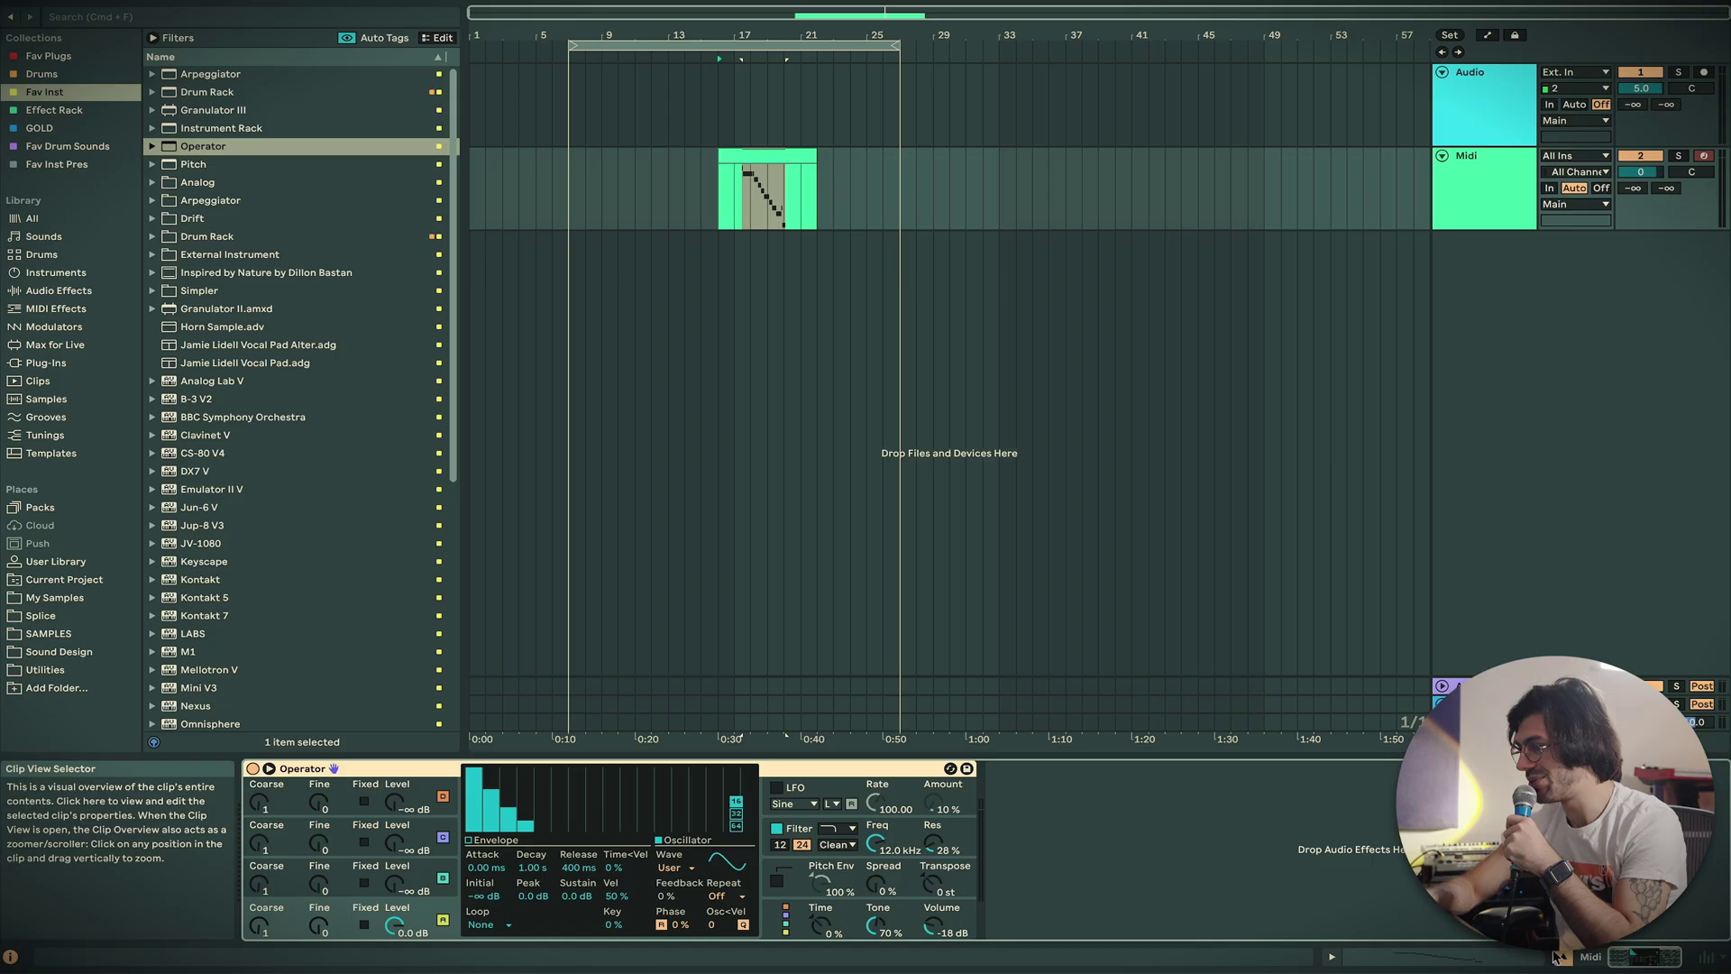
pyautogui.click(1560, 962)
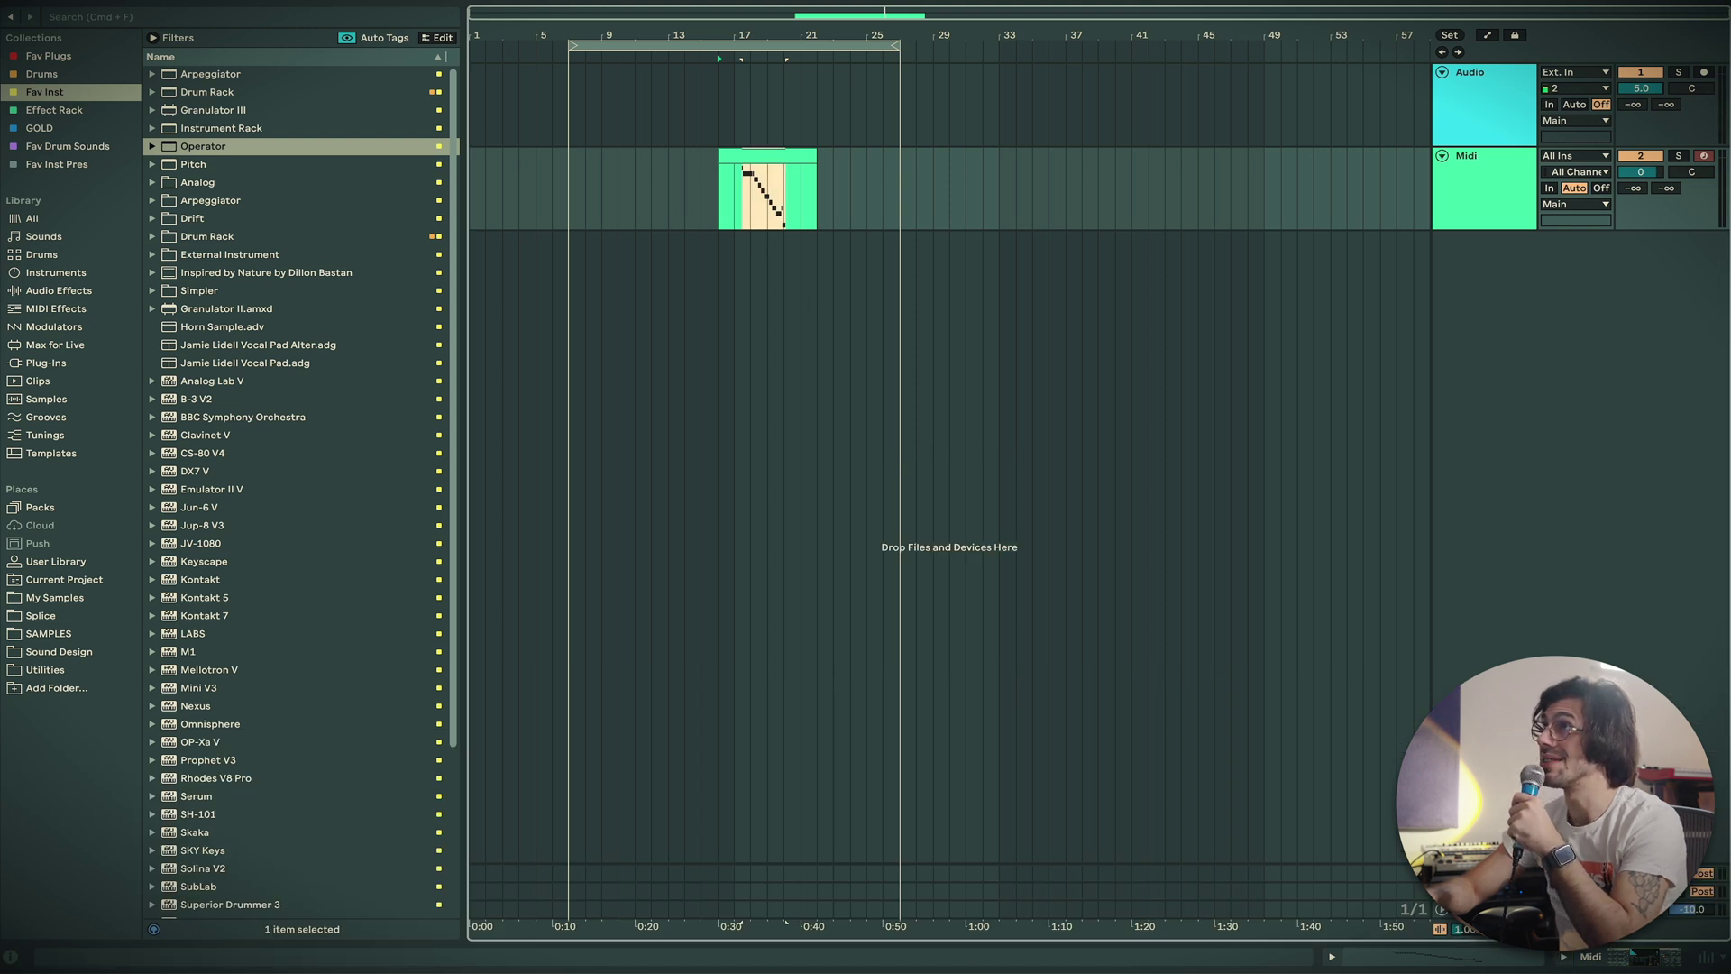
# Delete the MIDI clip from the Midi track and place the insert marker at bar 25
pyautogui.moveTo(396, 2); pyautogui.dragTo(401, 108)
pyautogui.doubleClick(408, 114)
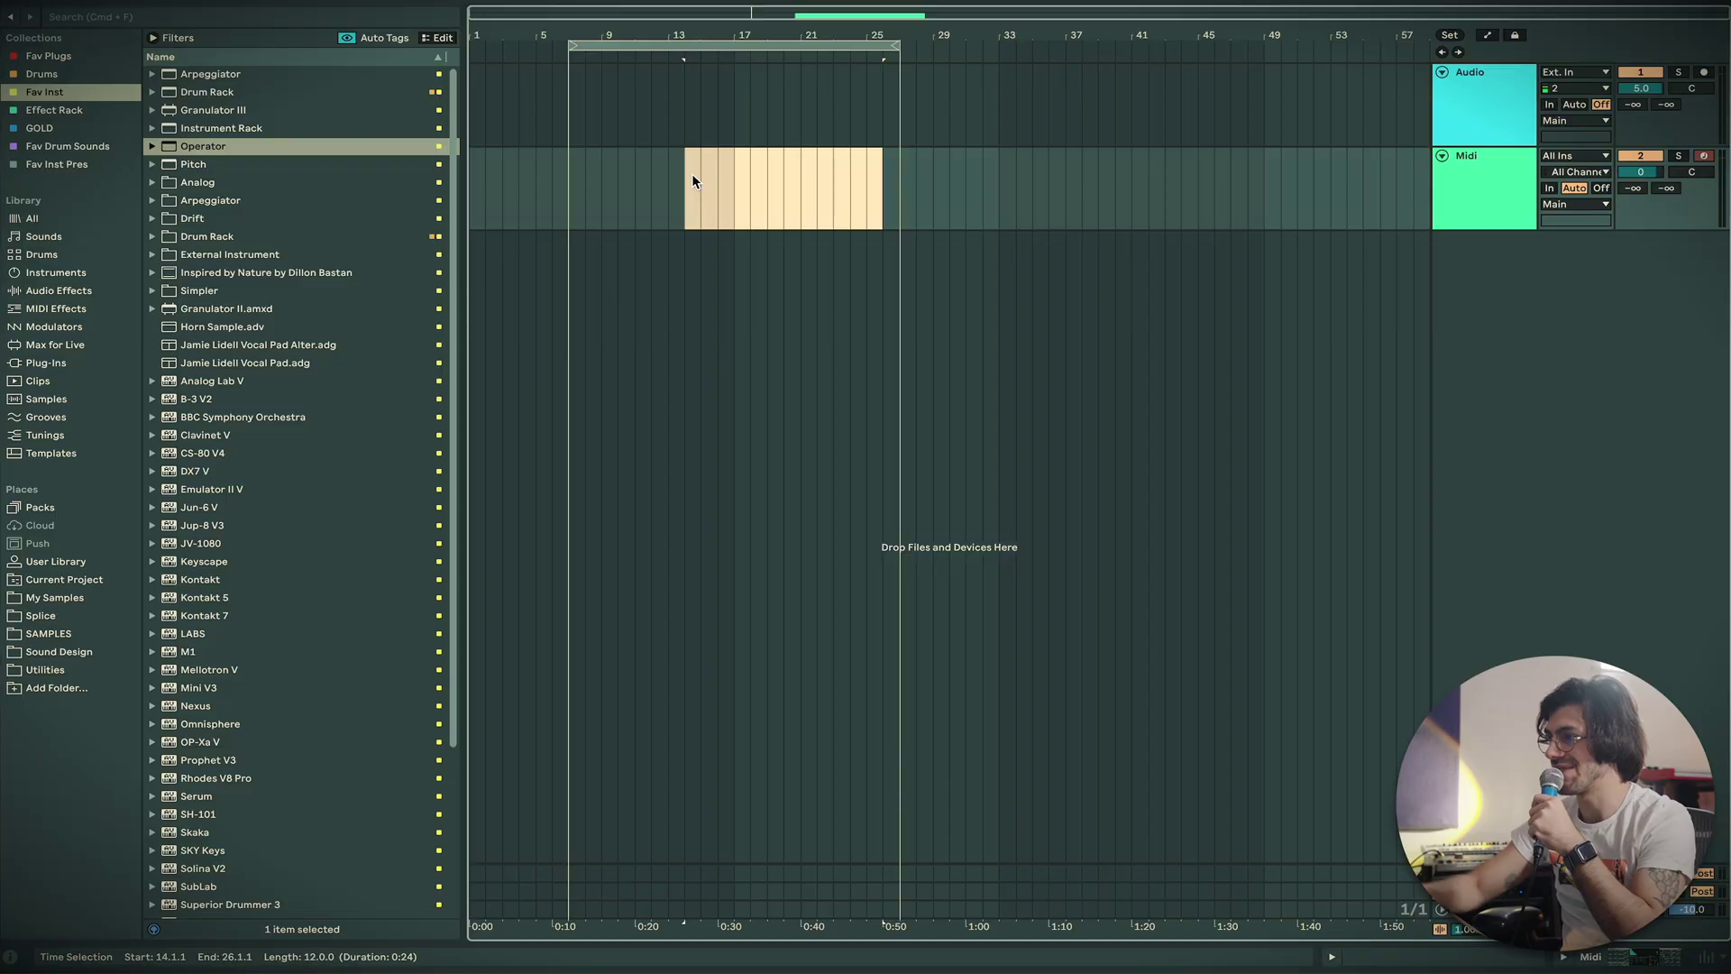
pyautogui.click(868, 201)
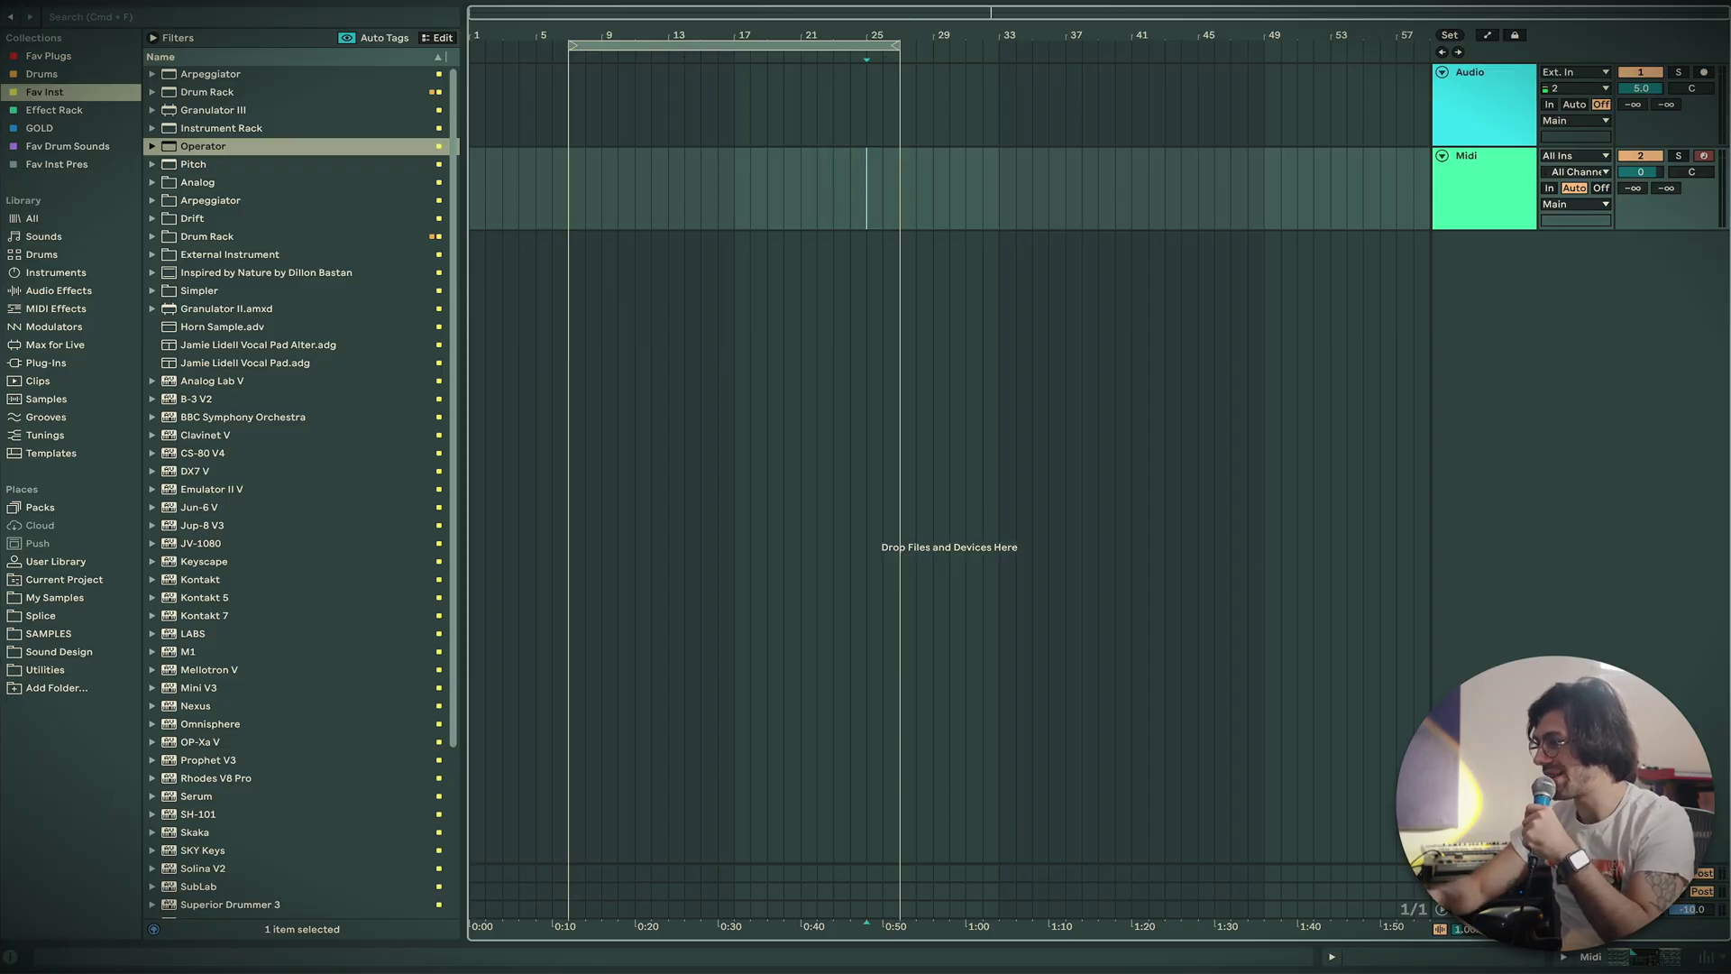
# Show the mixer in Arrangement View, enlarge it, look through its display options, and hide it again
pyautogui.click(1706, 958)
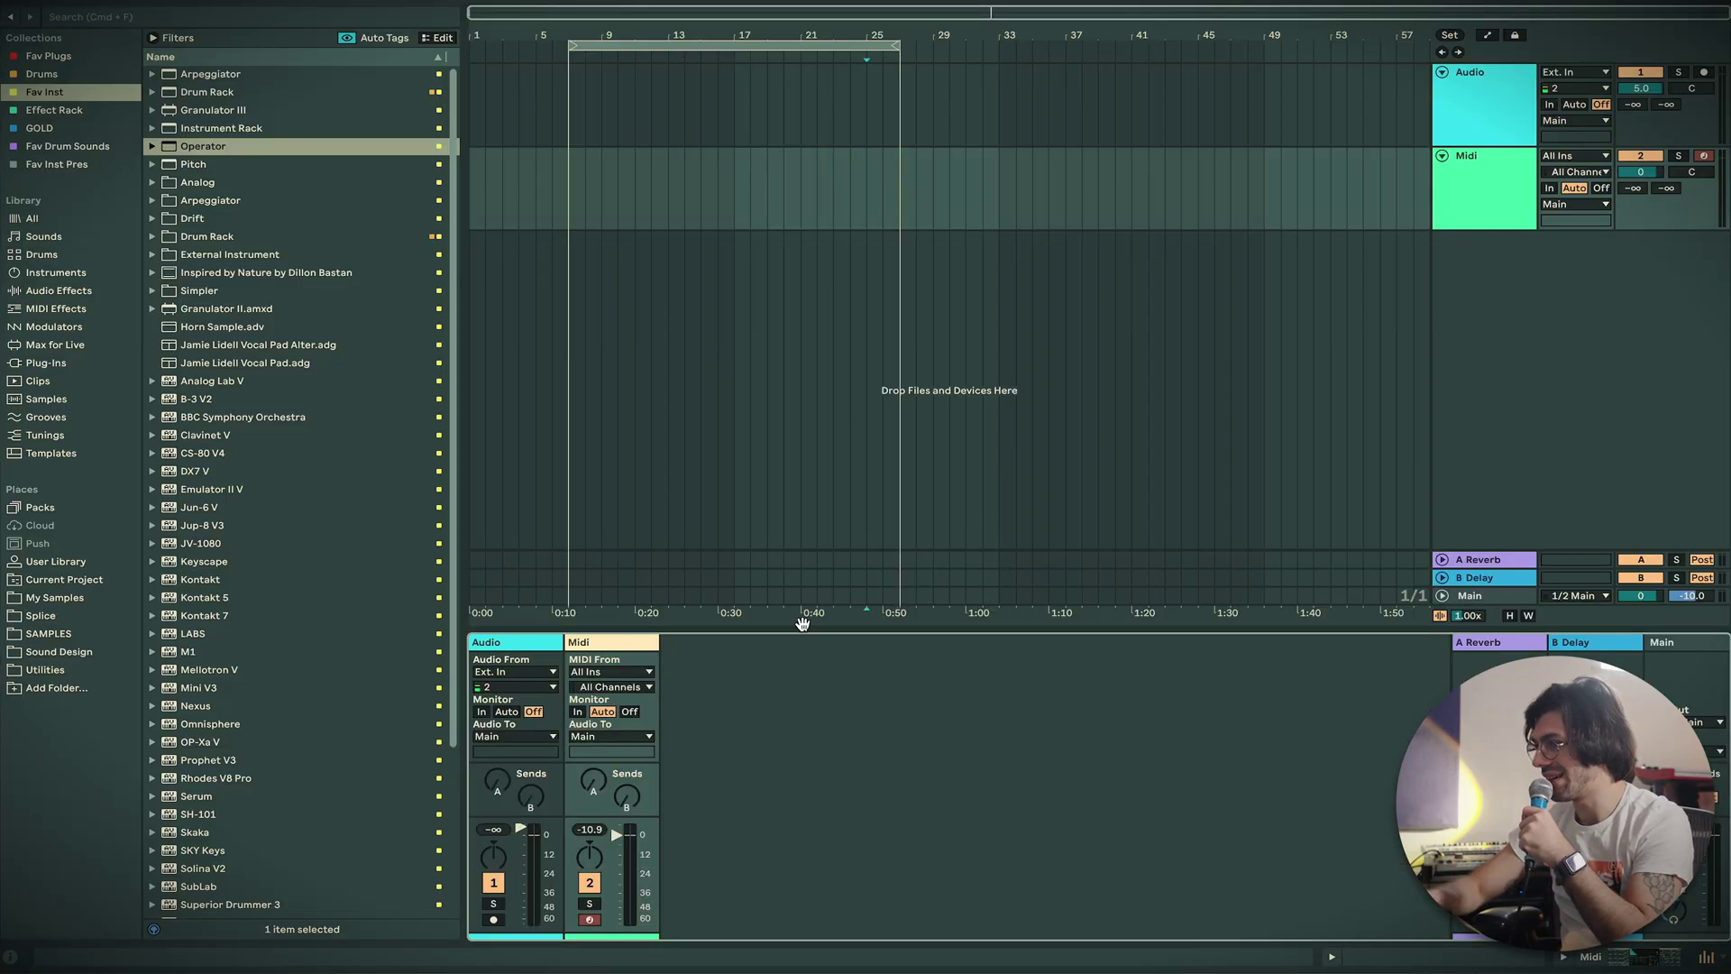
pyautogui.moveTo(801, 629); pyautogui.dragTo(806, 347)
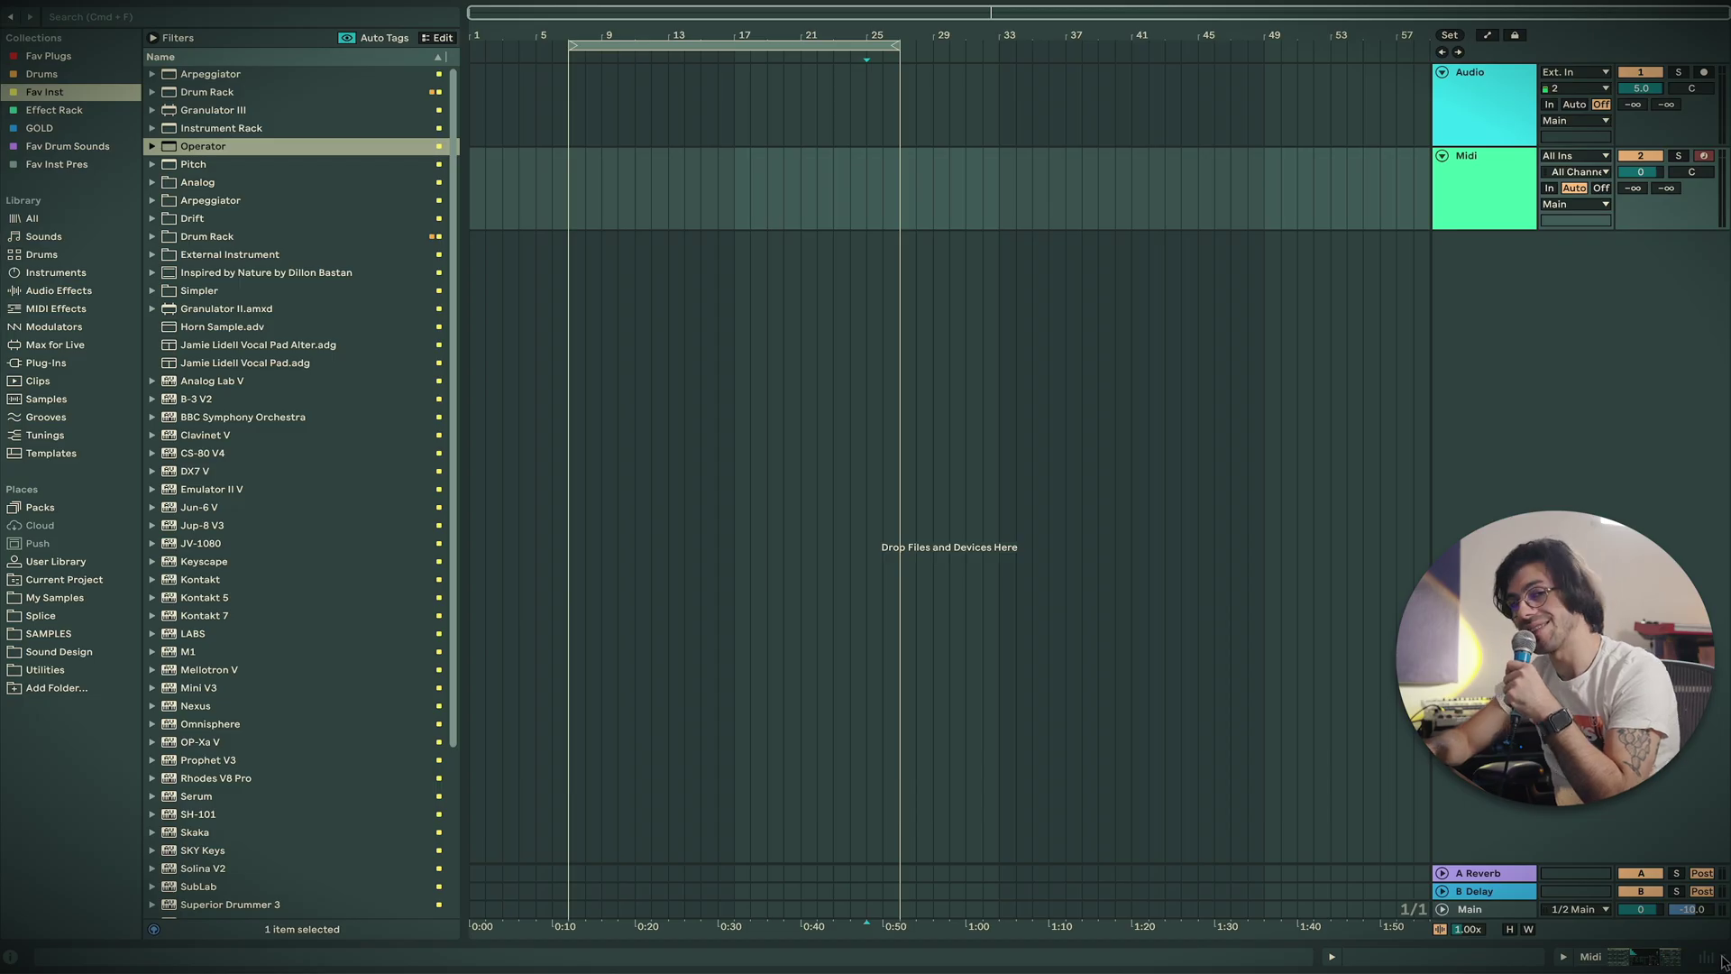
pyautogui.click(1724, 961)
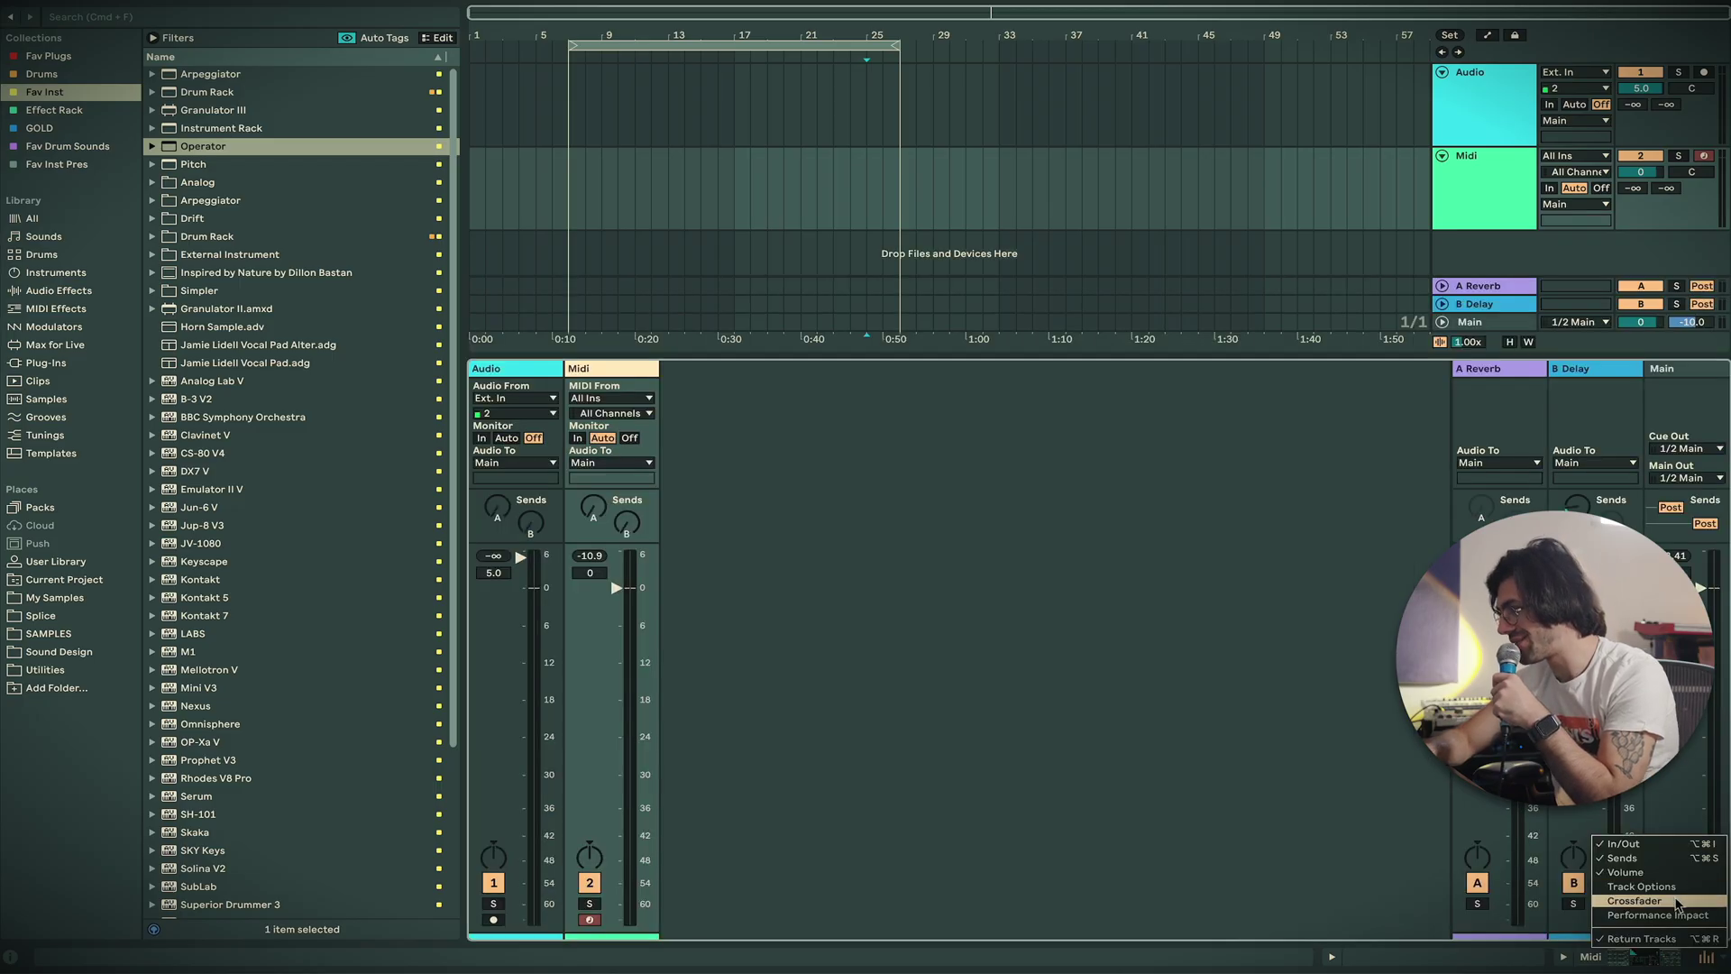
pyautogui.click(1723, 961)
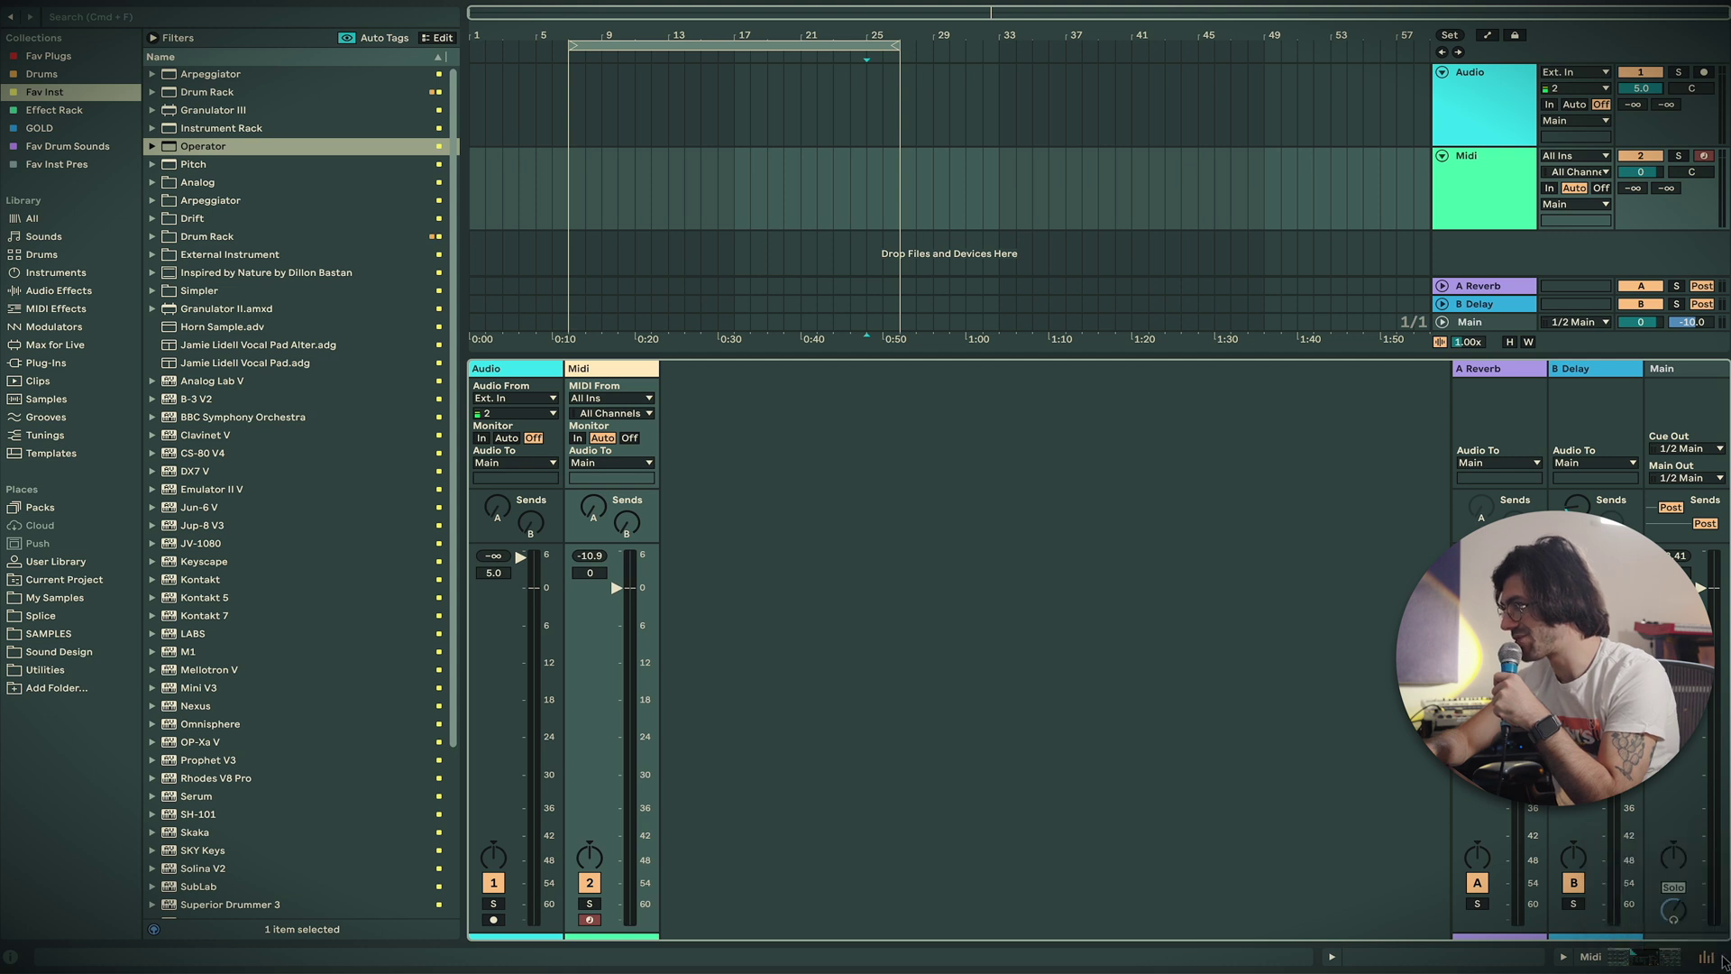
pyautogui.click(1700, 961)
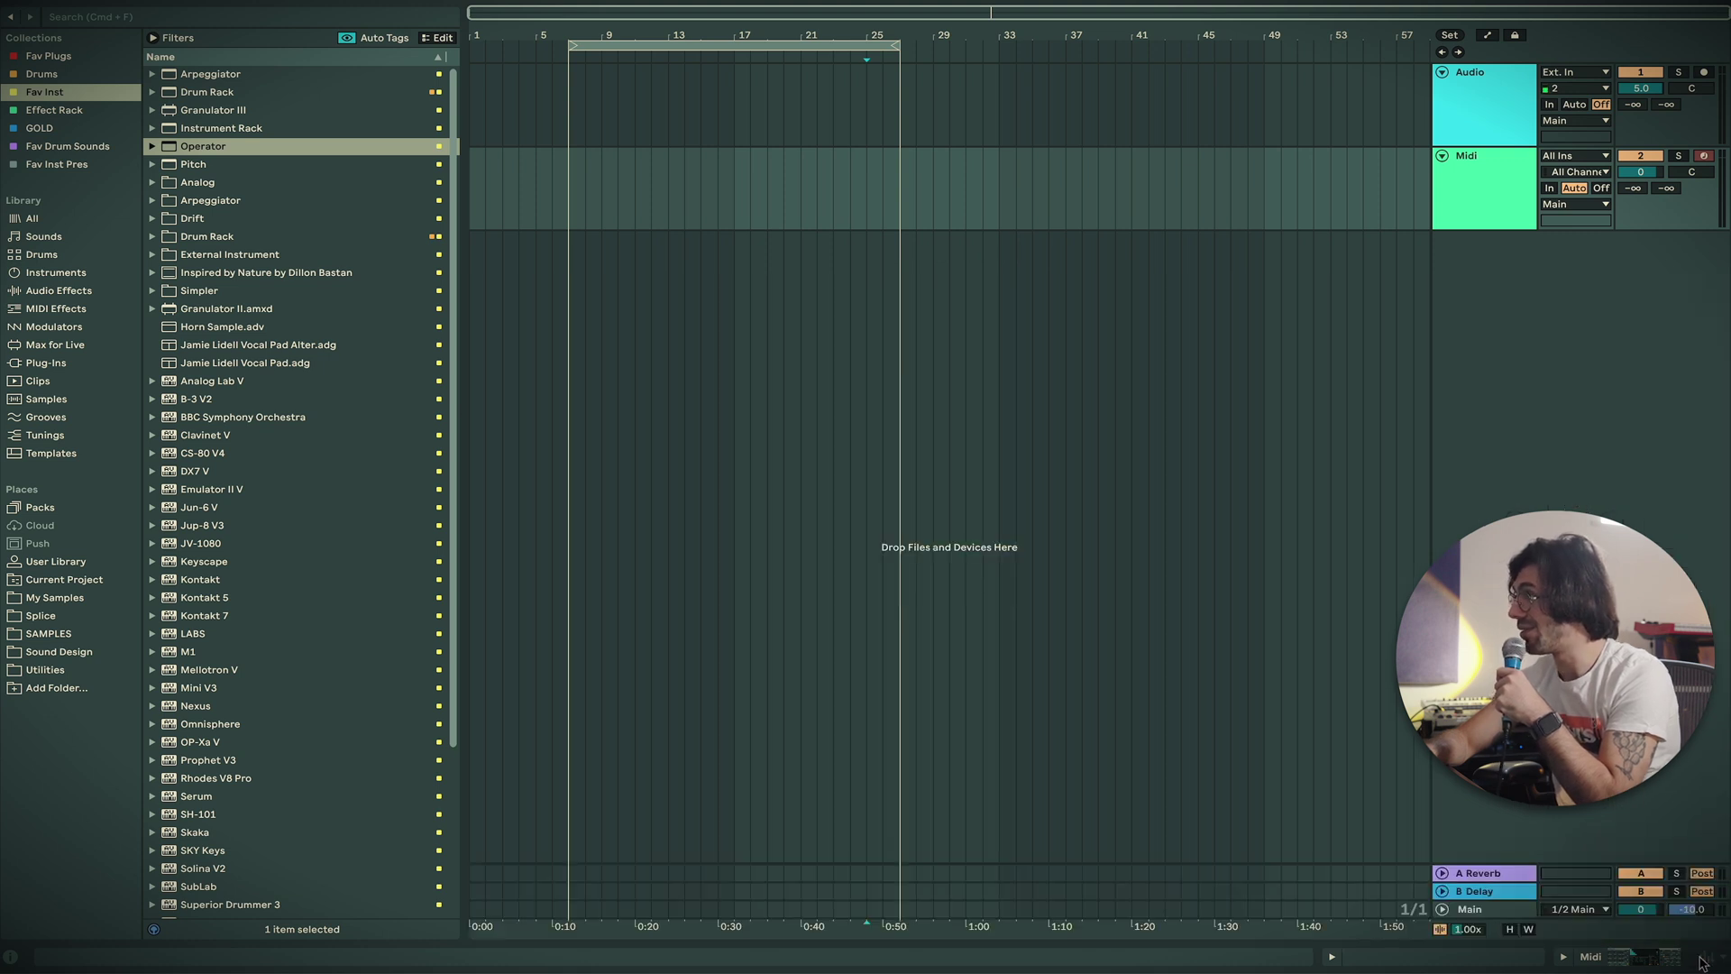
# Switch to Session View, enlarge the mixer section, check its display options, and return to Arrangement View
pyautogui.press('Tab')
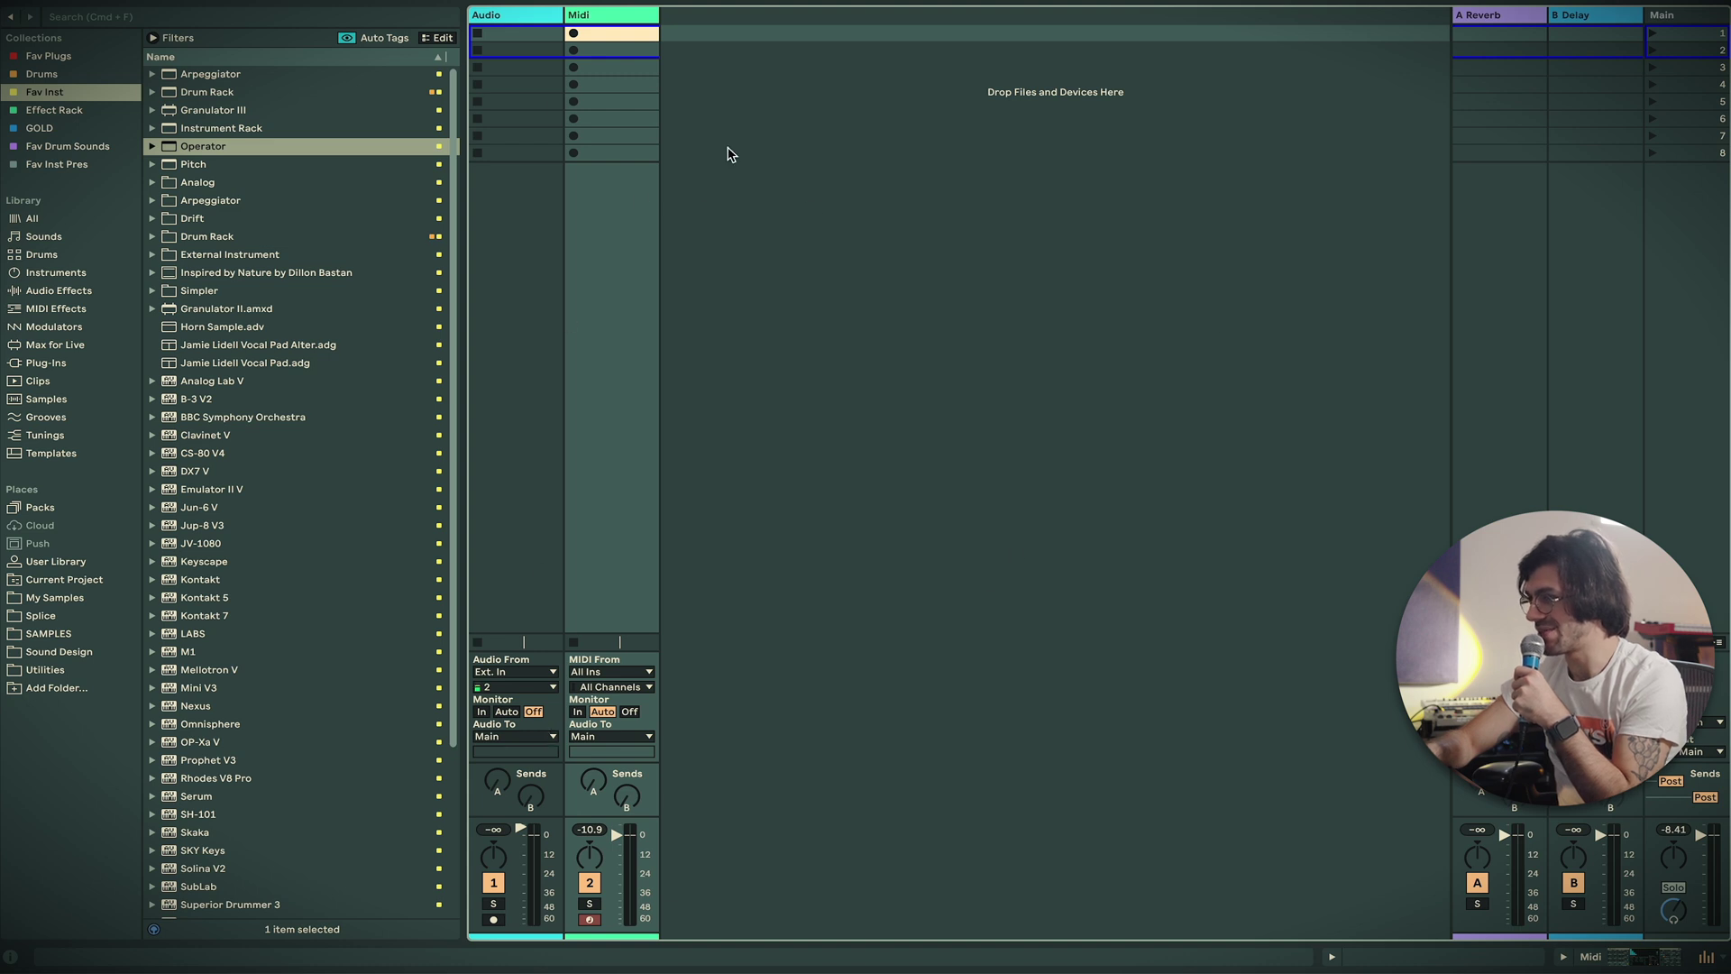
pyautogui.moveTo(559, 817); pyautogui.dragTo(639, 164)
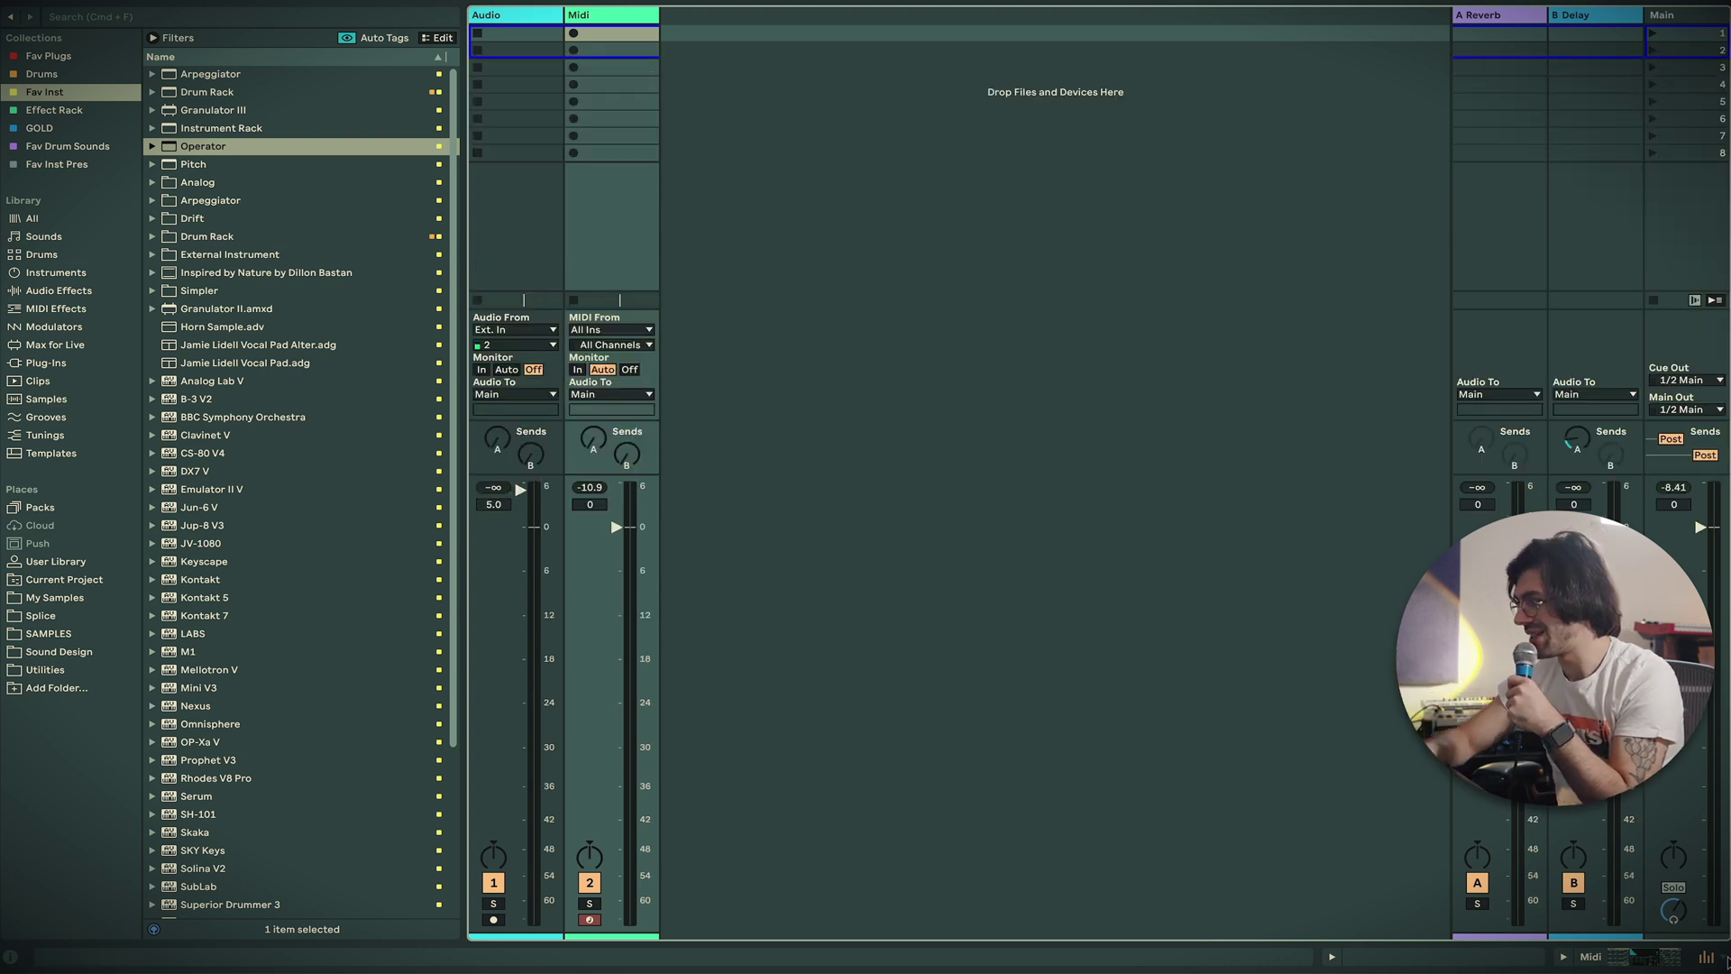
pyautogui.click(1723, 958)
pyautogui.click(1284, 797)
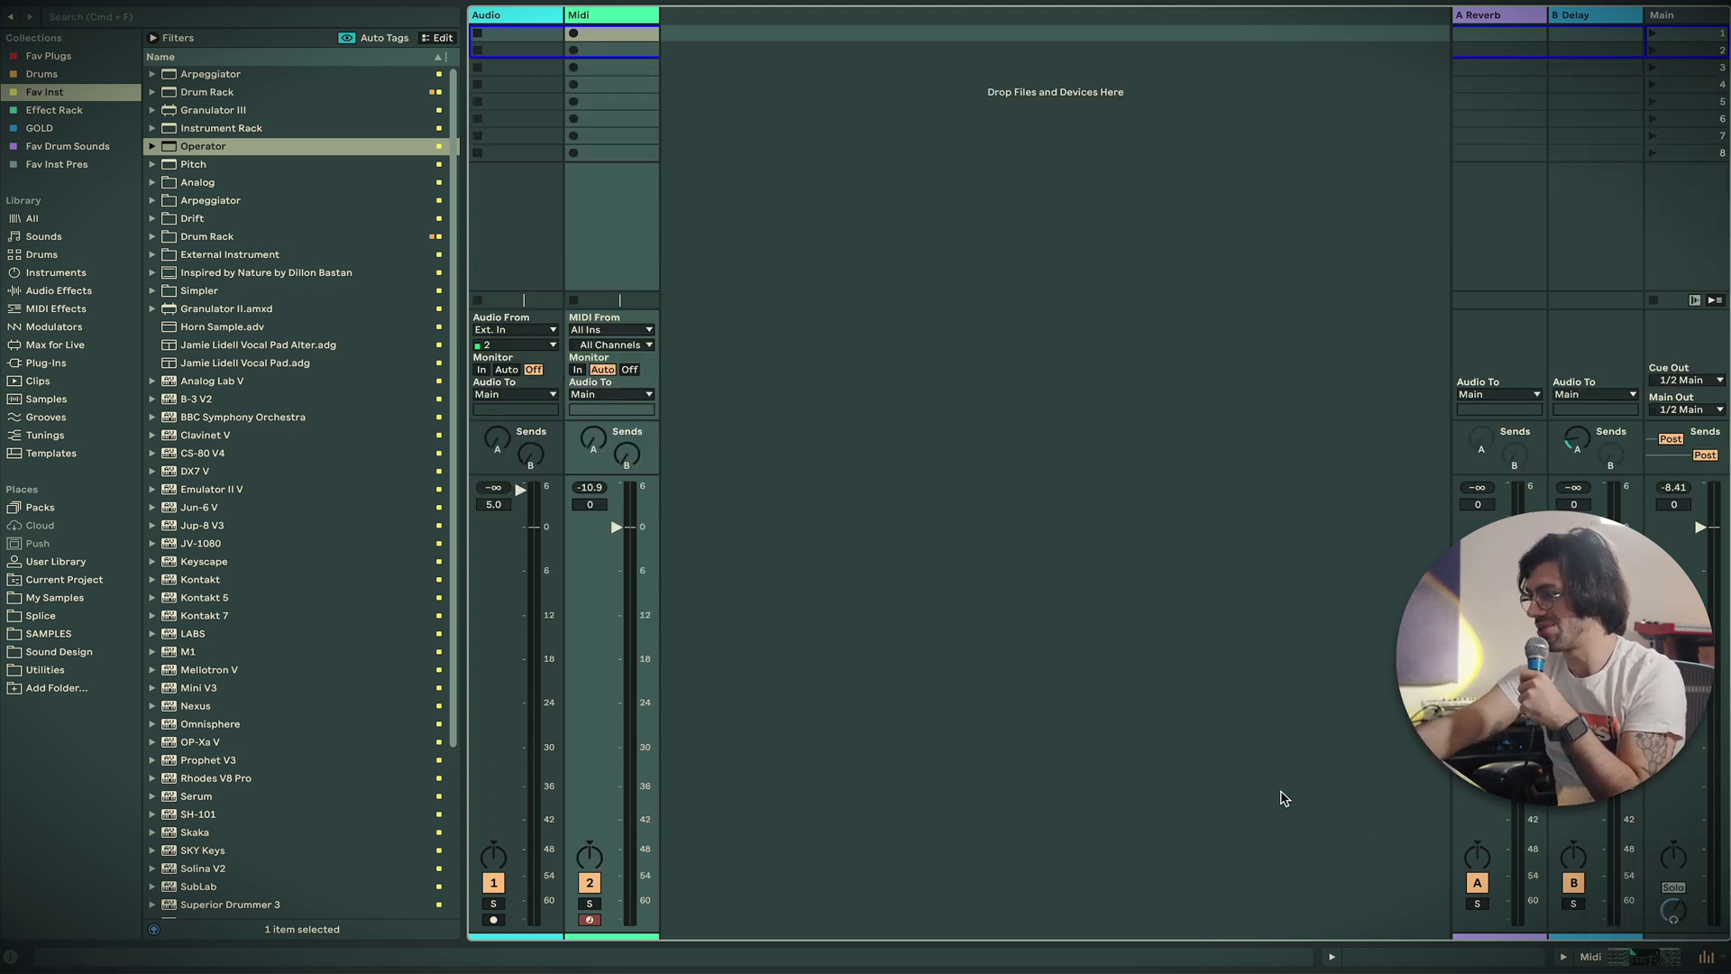
pyautogui.press('Tab')
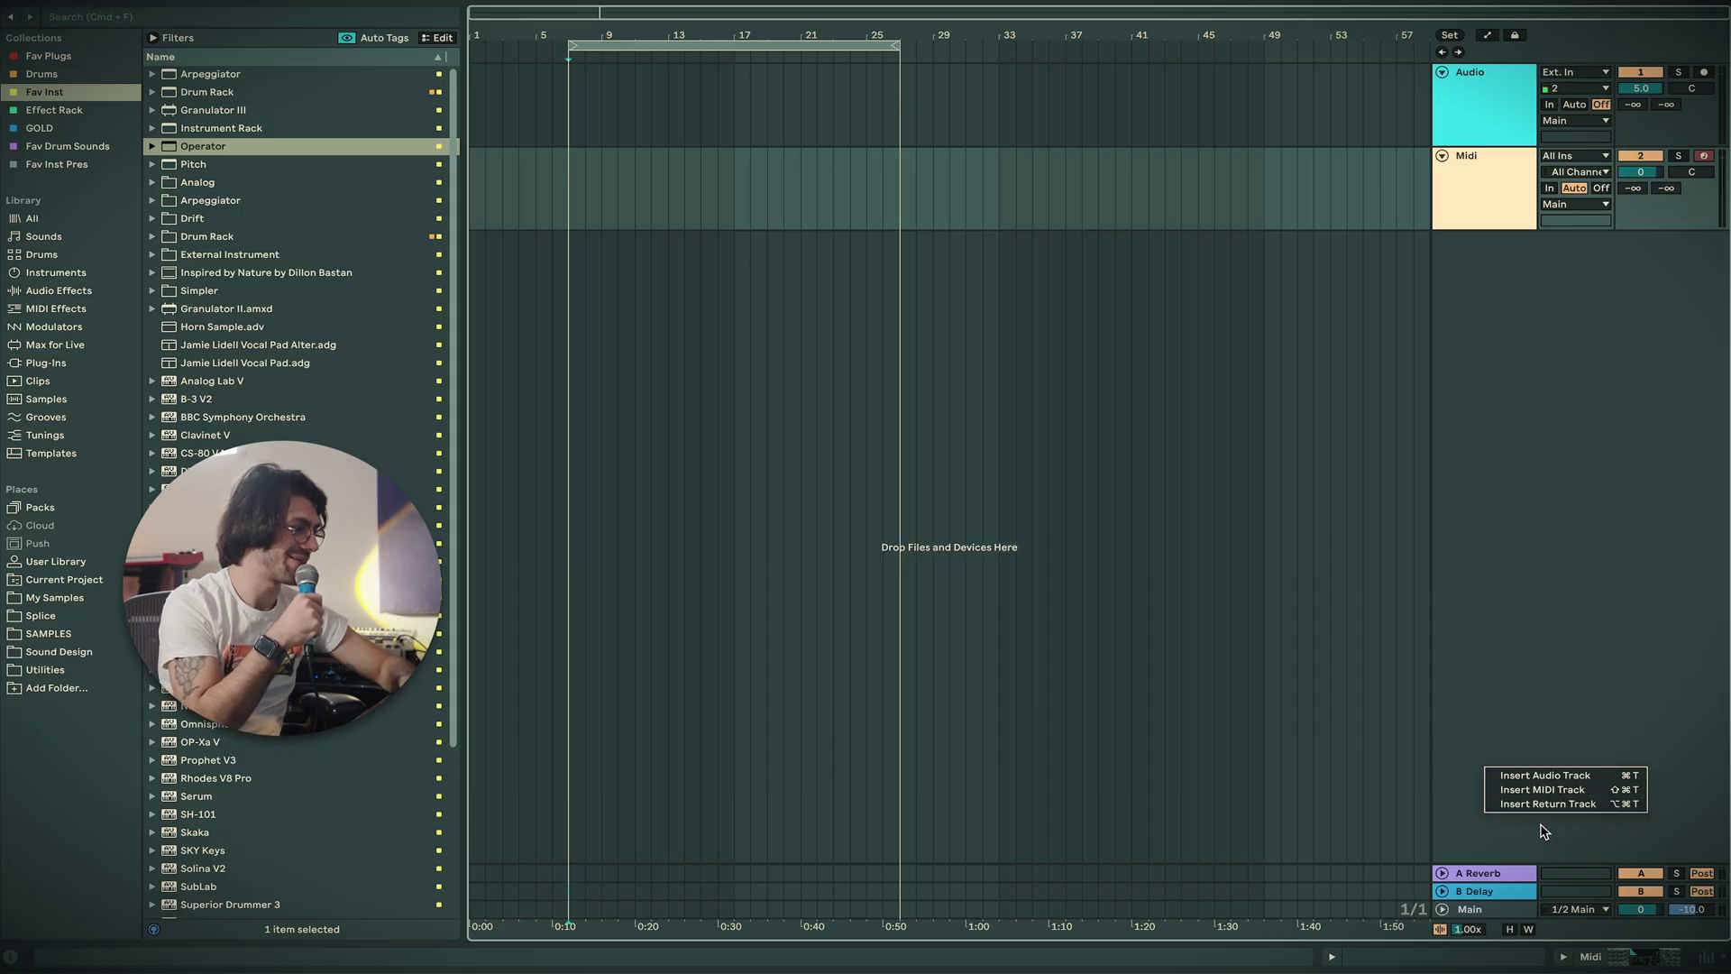
# Unfold the A Reverb and B Delay return tracks and show the Delay device on B Delay
pyautogui.click(1488, 873)
pyautogui.click(1471, 886)
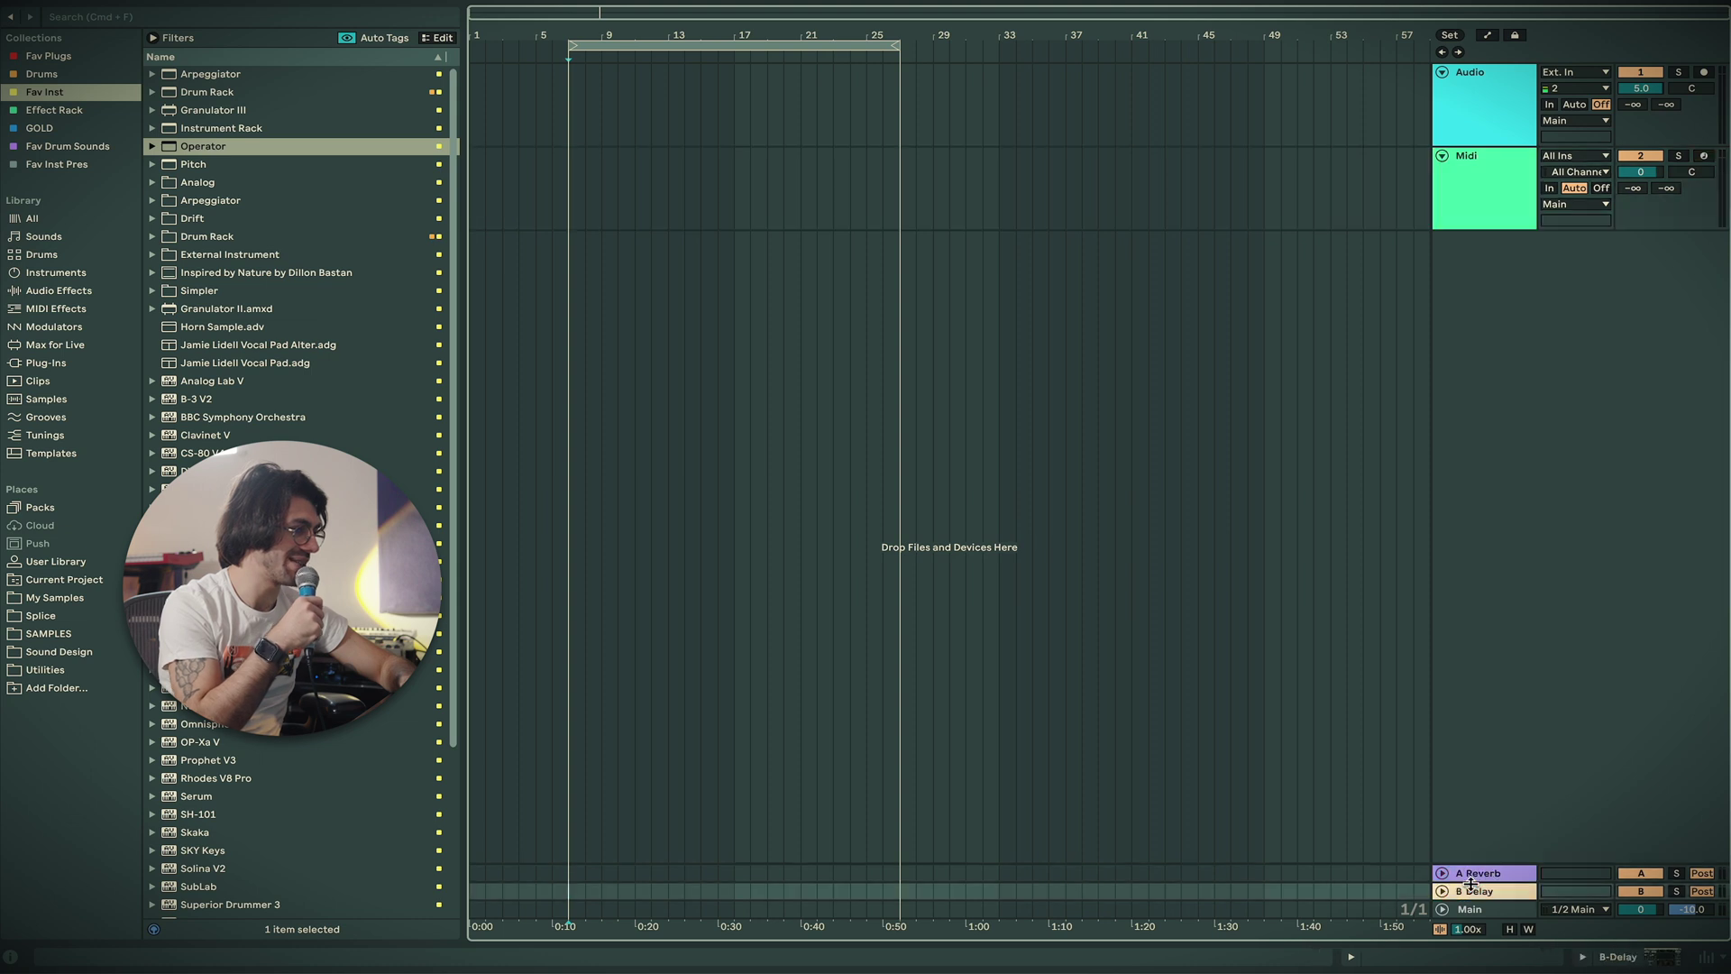
pyautogui.click(1441, 891)
pyautogui.click(1441, 792)
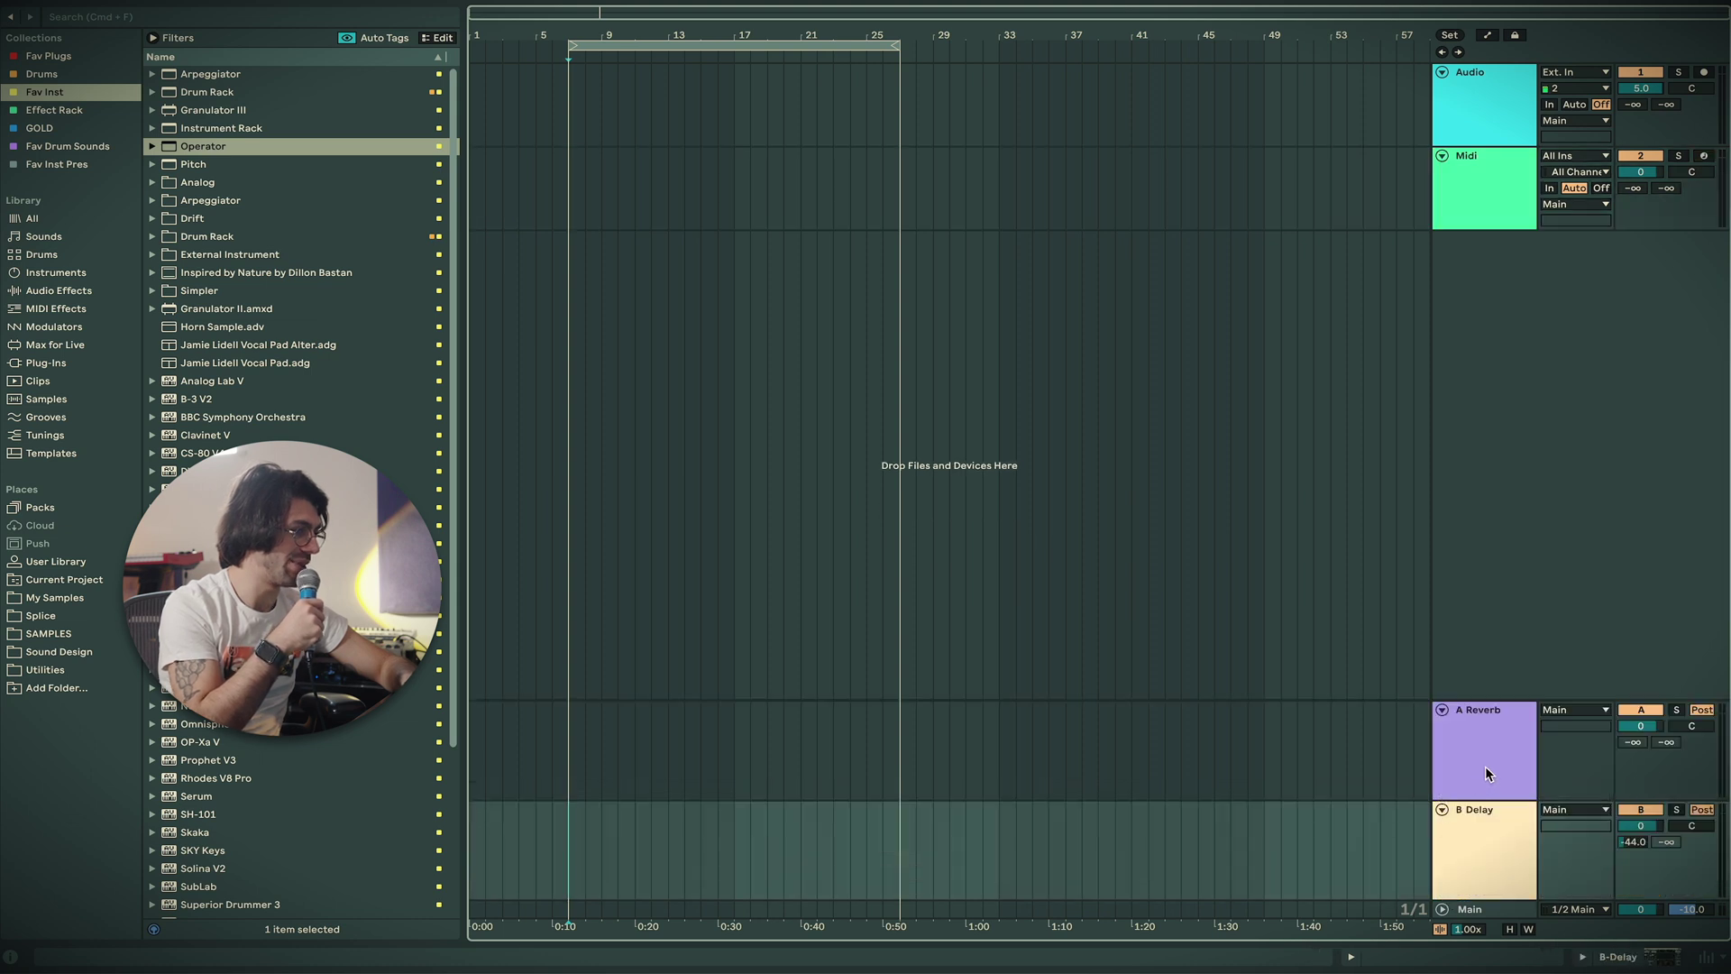
pyautogui.doubleClick(1487, 771)
pyautogui.click(1472, 661)
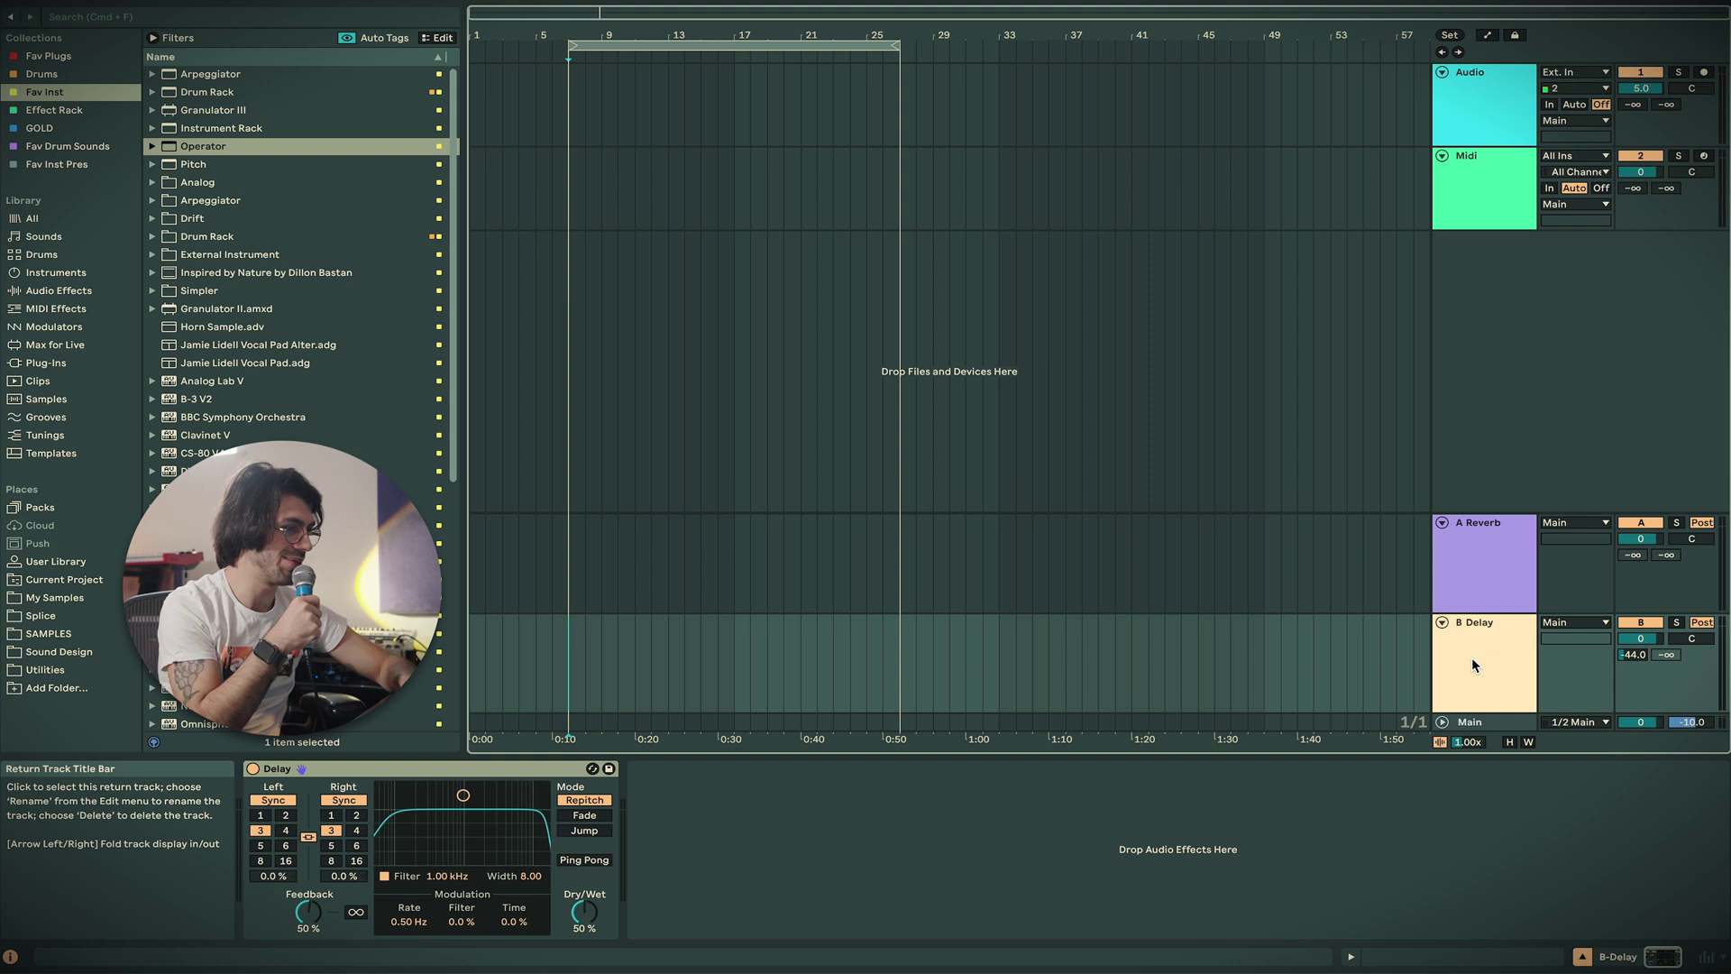
# Load Operator onto the Midi track and set its sends to -11.2 dB for A Reverb and -14.7 dB for B Delay
pyautogui.moveTo(194, 147); pyautogui.dragTo(567, 220)
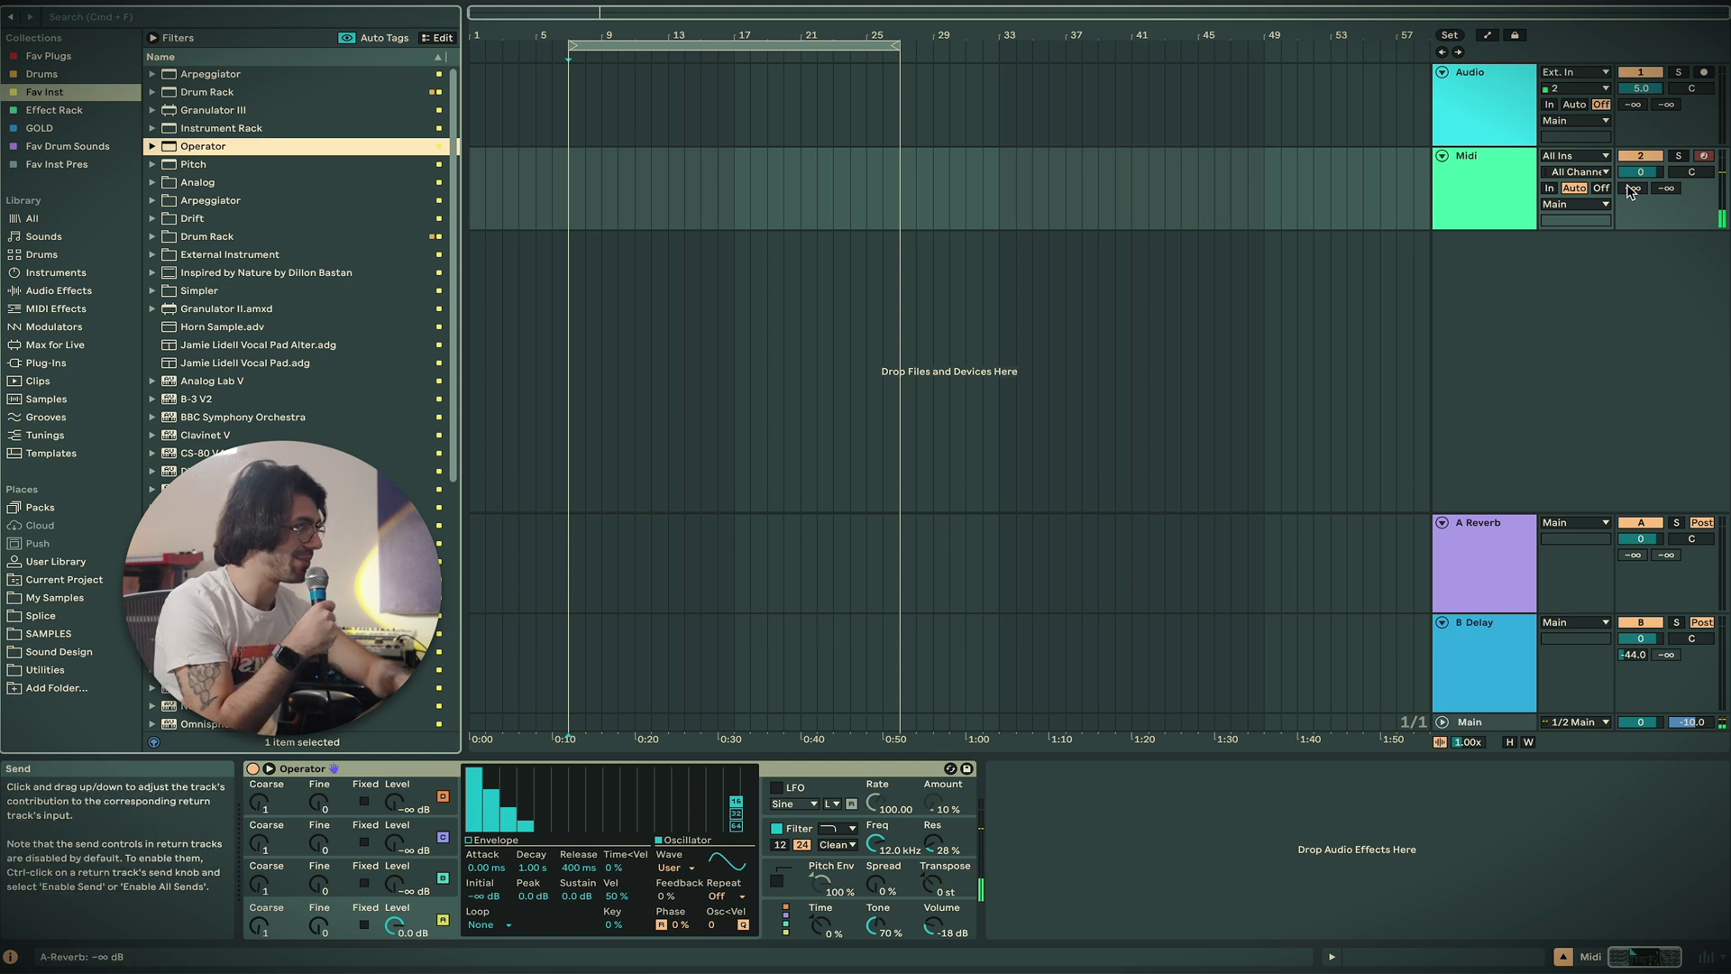
pyautogui.moveTo(1634, 192); pyautogui.dragTo(1634, 187)
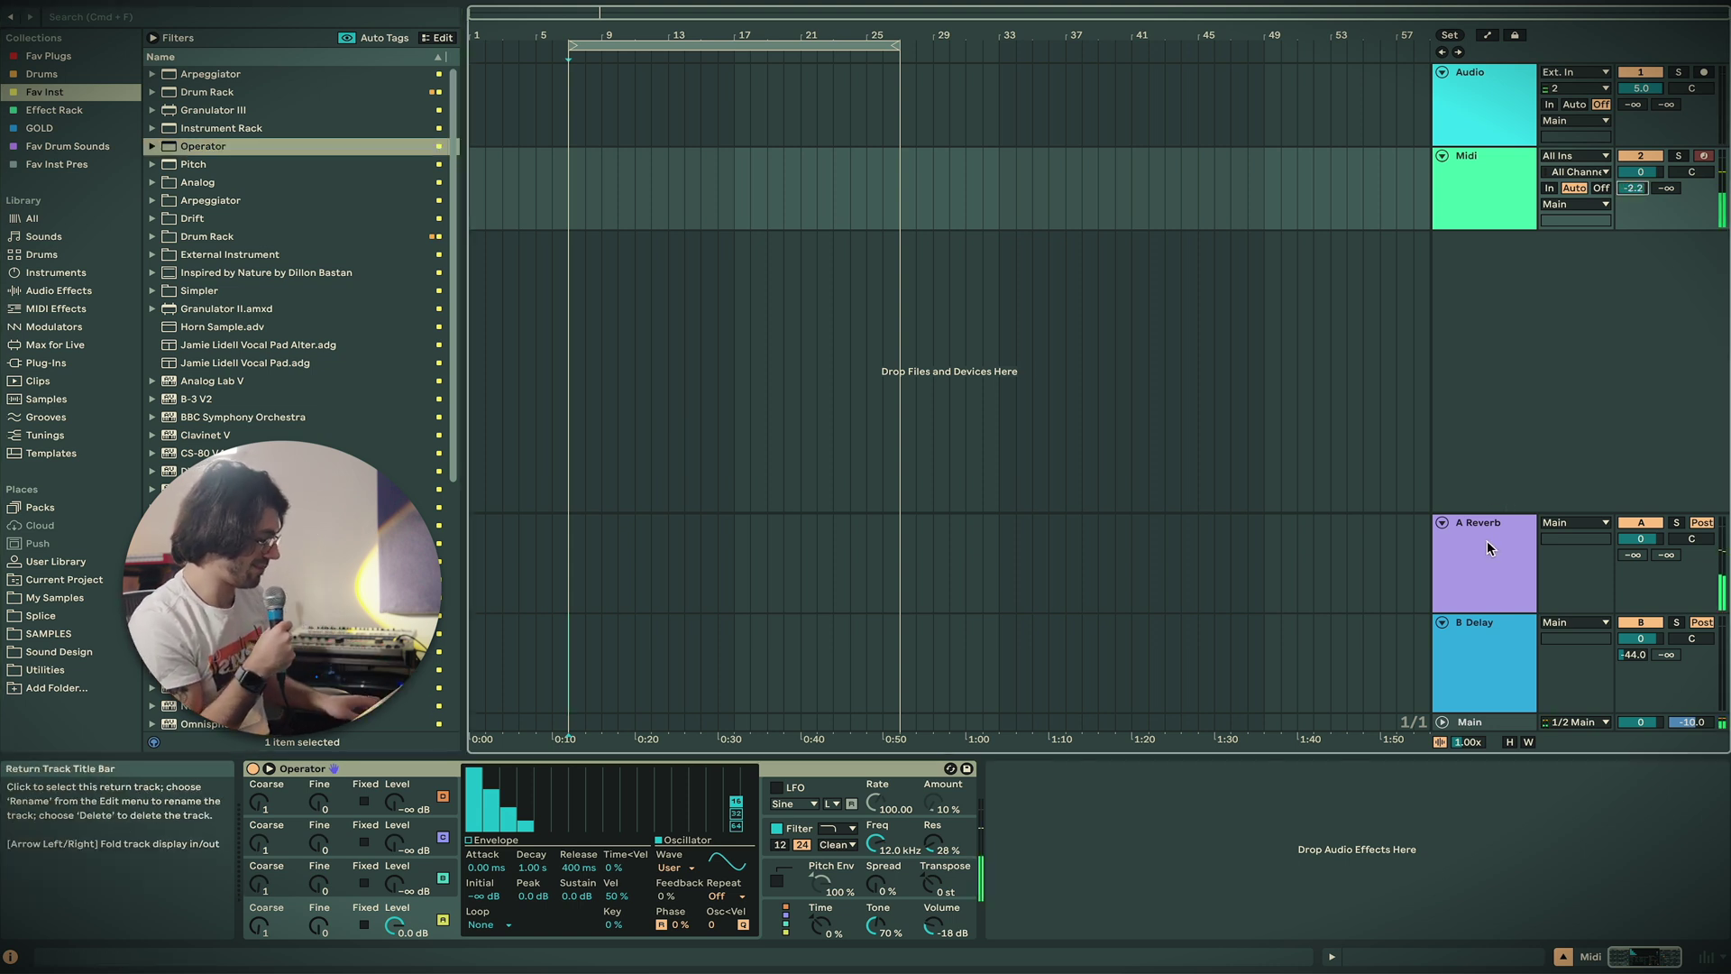
pyautogui.moveTo(1634, 187)
pyautogui.mouseDown()
pyautogui.moveTo(1634, 234)
pyautogui.moveTo(1665, 182)
pyautogui.mouseUp()
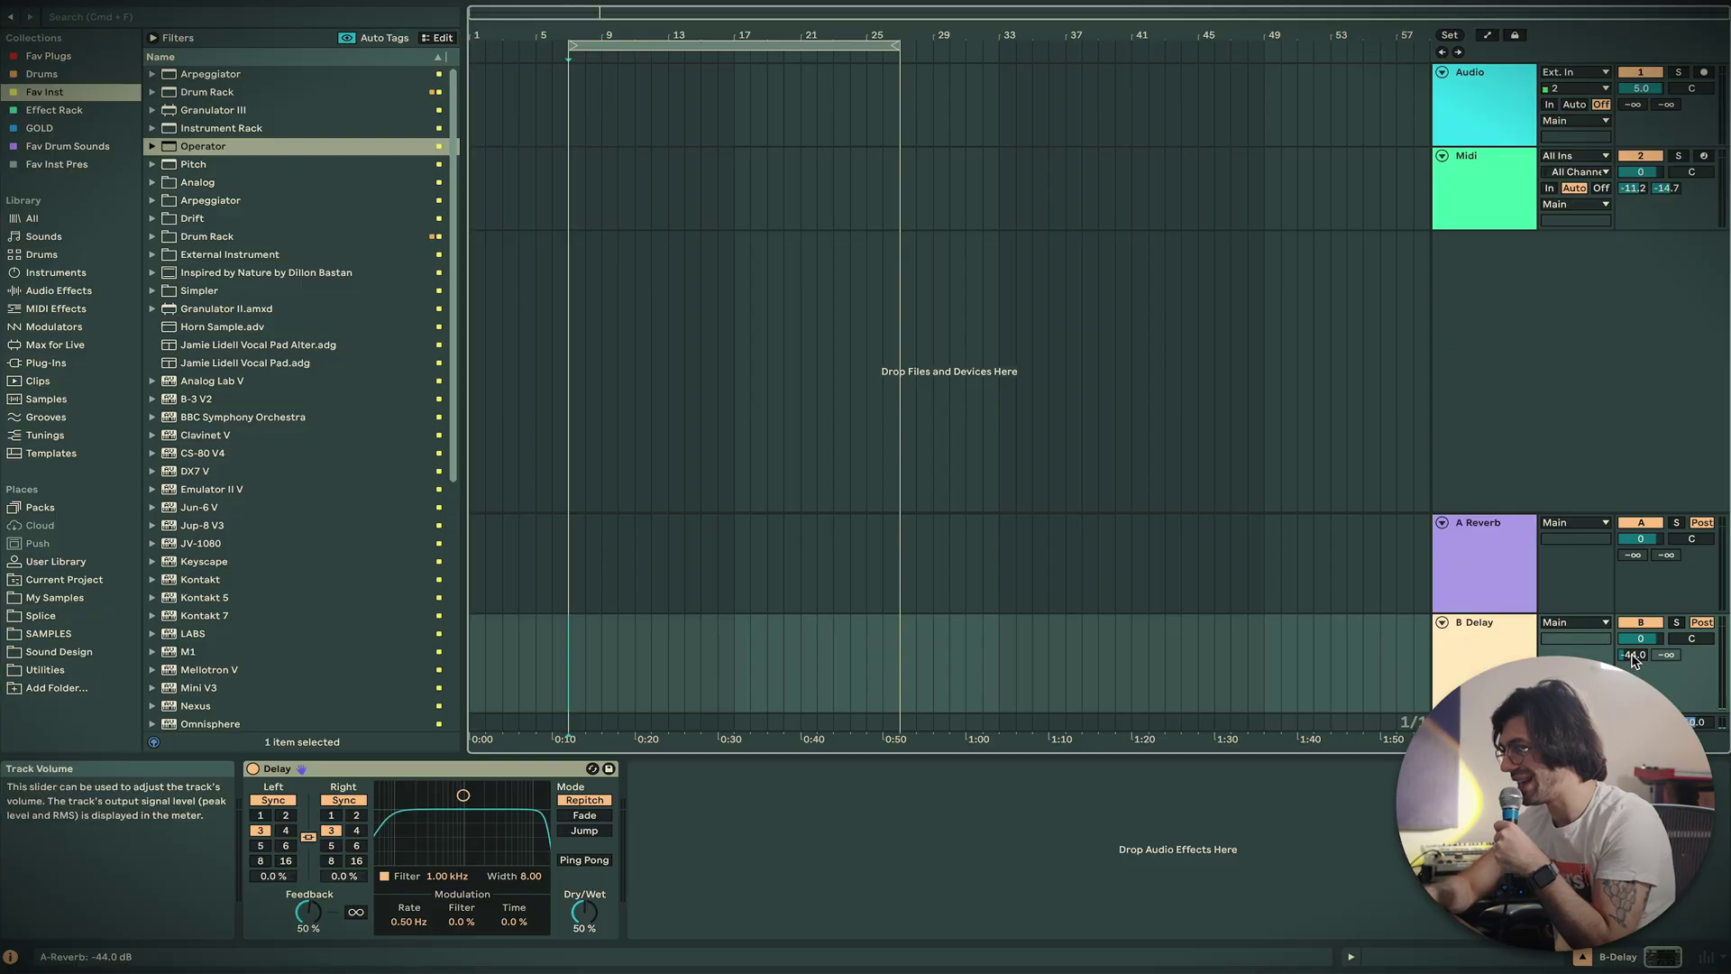
# Set the B Delay return's send to A Reverb to -5.0 dB and select the Midi and Audio tracks together
pyautogui.moveTo(1632, 655); pyautogui.dragTo(1632, 622)
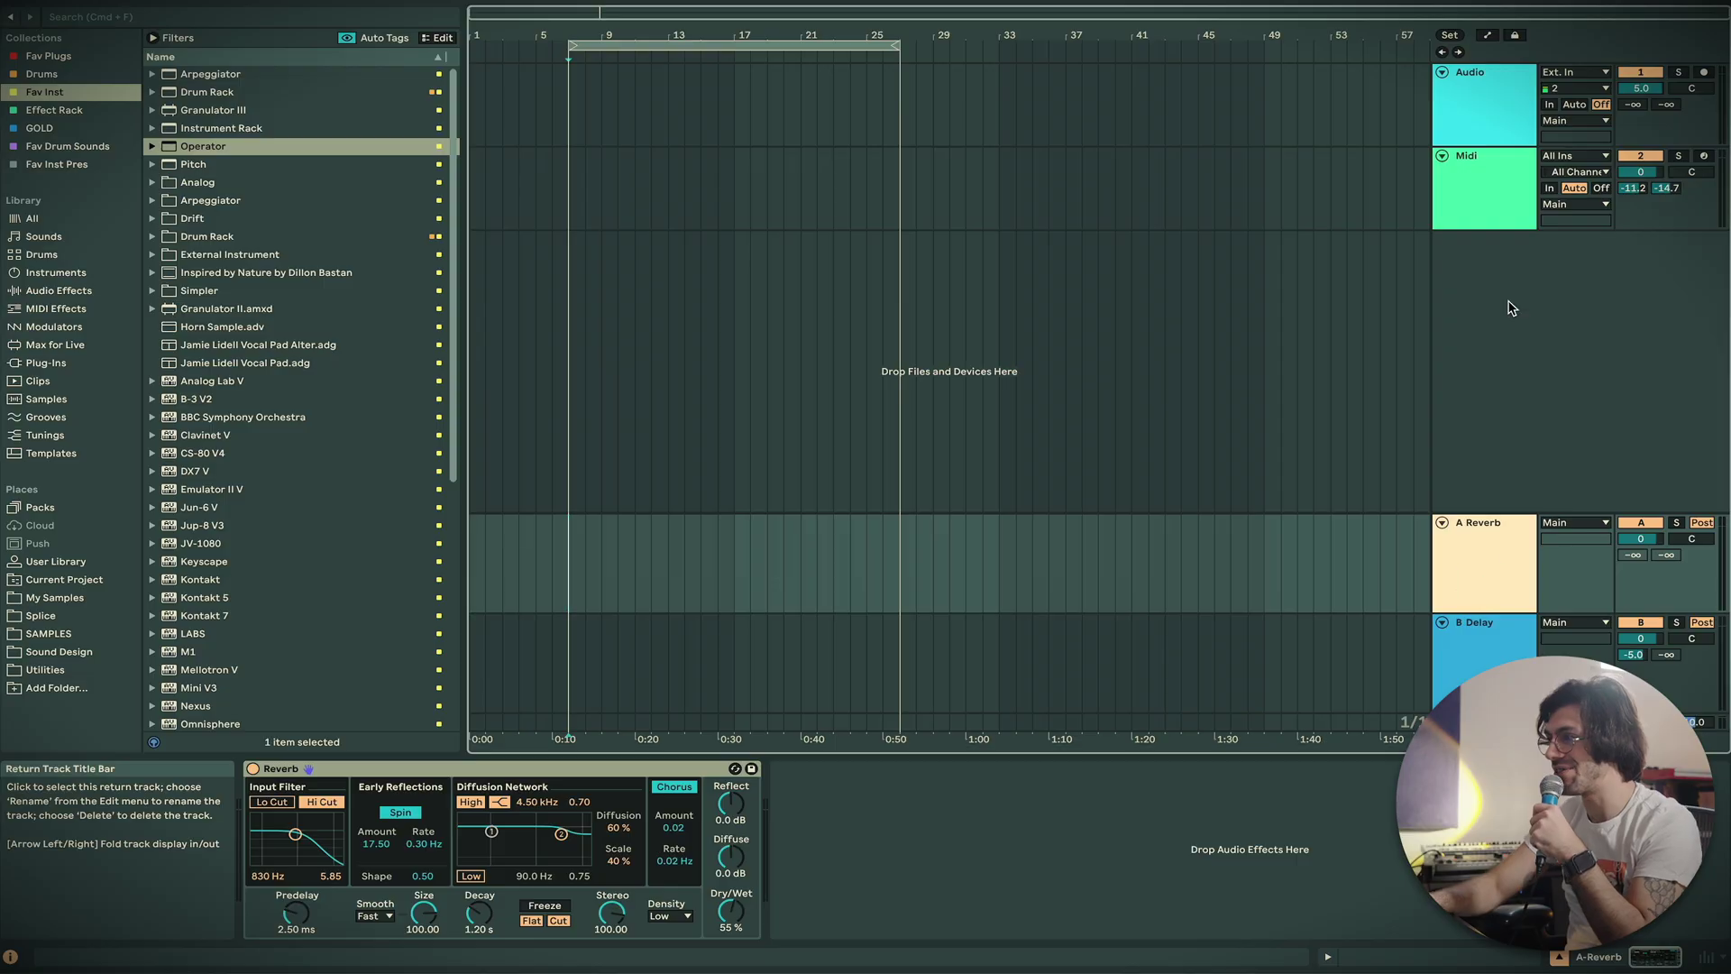
pyautogui.click(1462, 207)
pyautogui.keyDown('shift'); pyautogui.click(1476, 116); pyautogui.keyUp('shift')
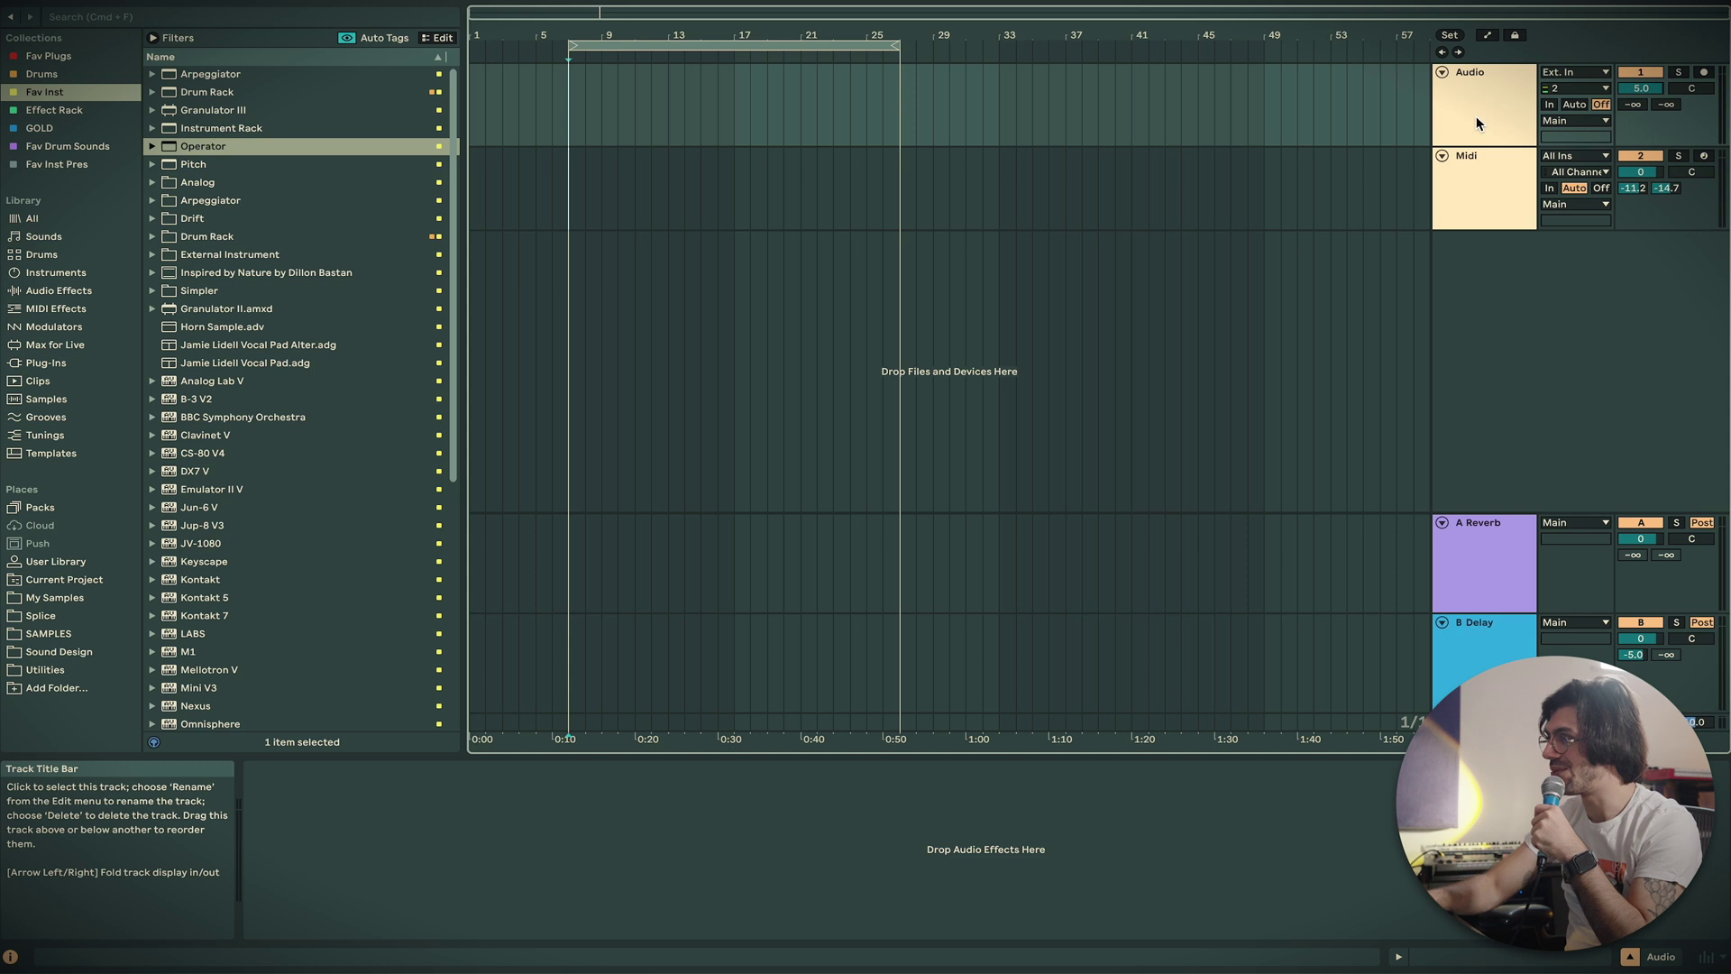
pyautogui.click(1628, 107)
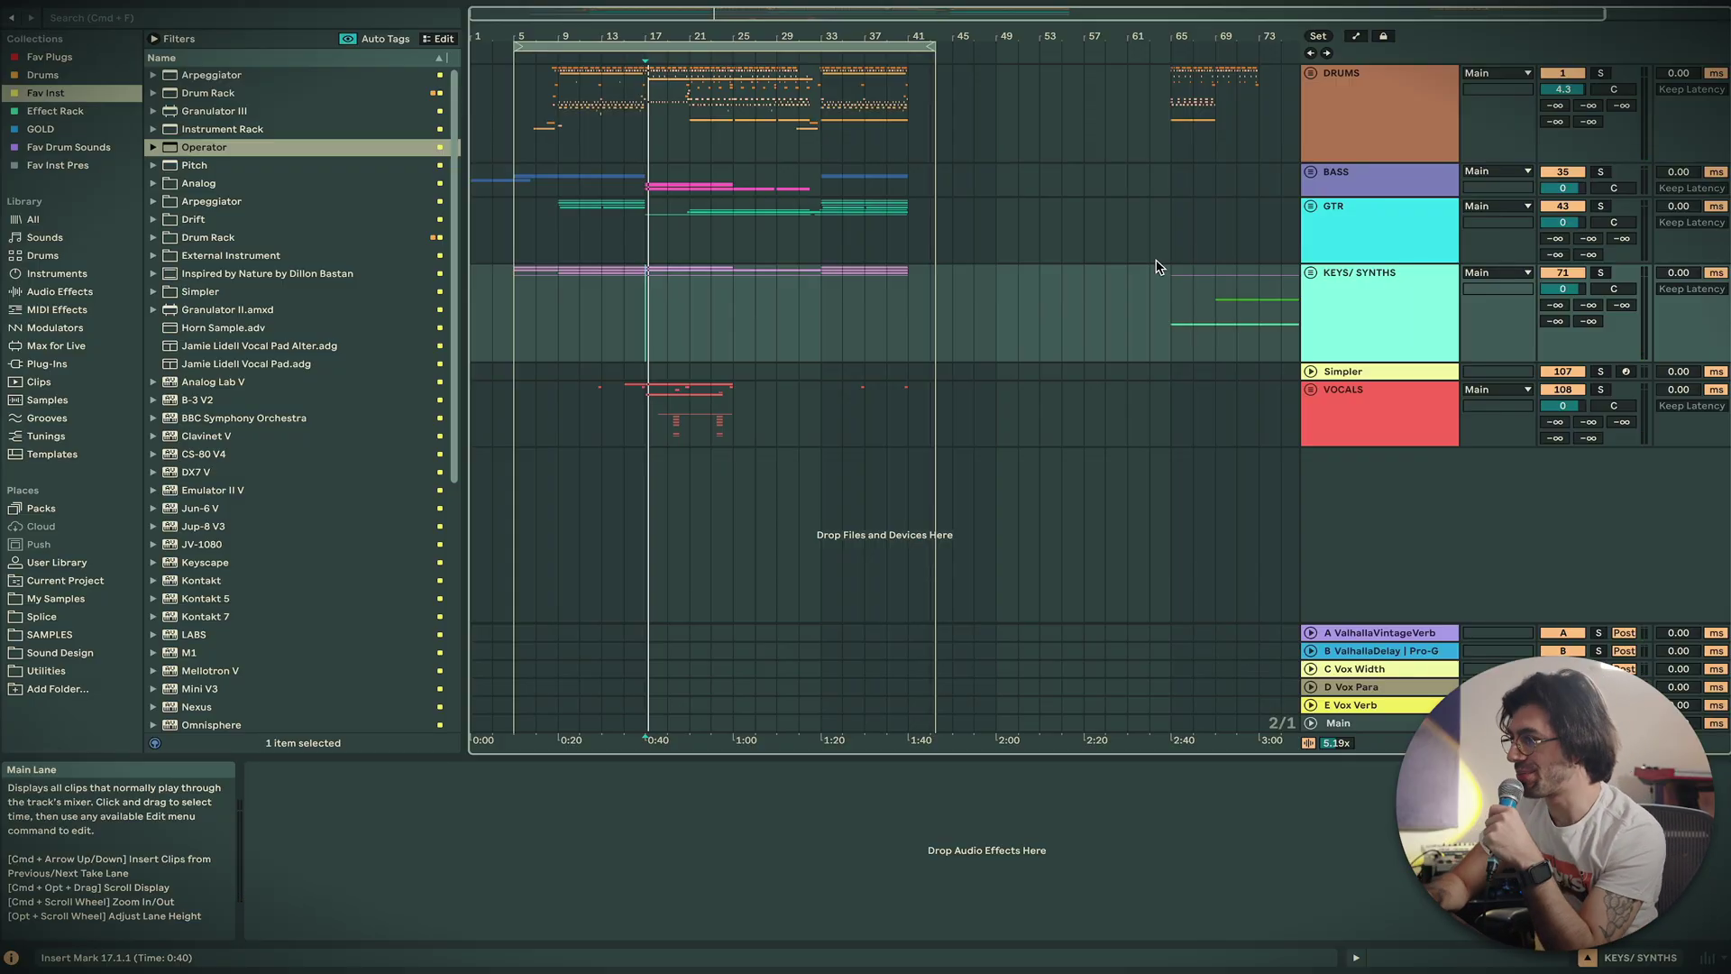
# Step through the tracks of the larger project from the DRUMS group down to the VOCALS group
pyautogui.click(1368, 106)
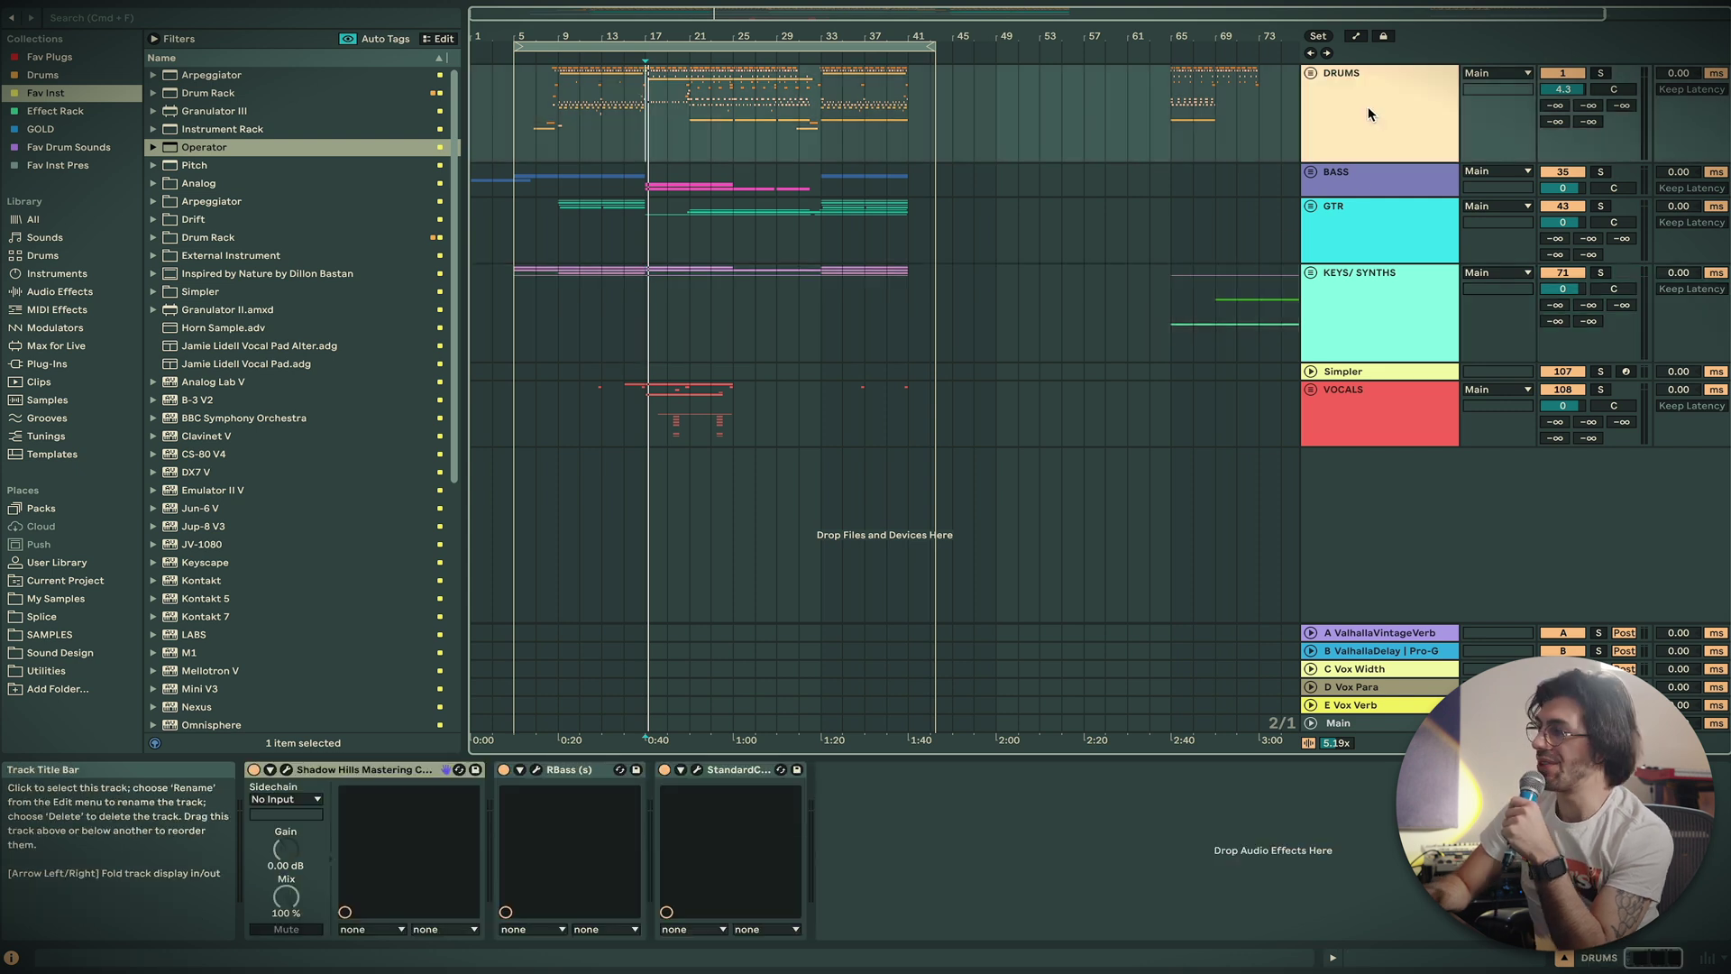
pyautogui.press('Down')
pyautogui.press('Down')
pyautogui.press('Down')
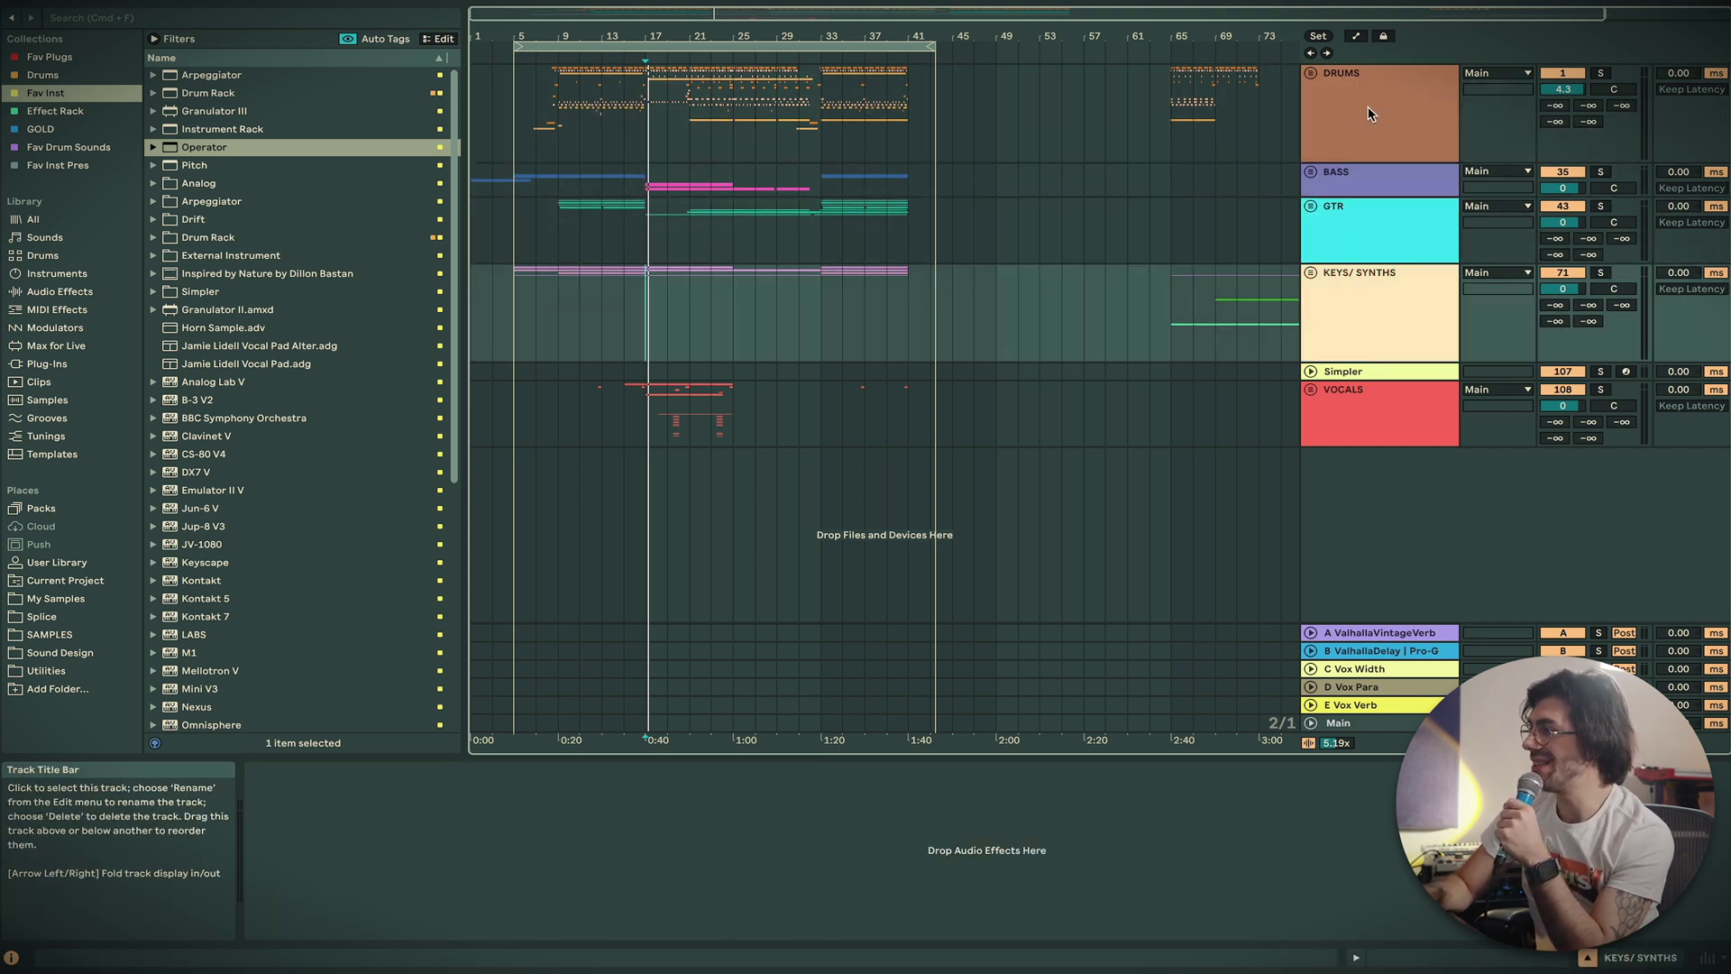
pyautogui.press('Down')
pyautogui.press('Down')
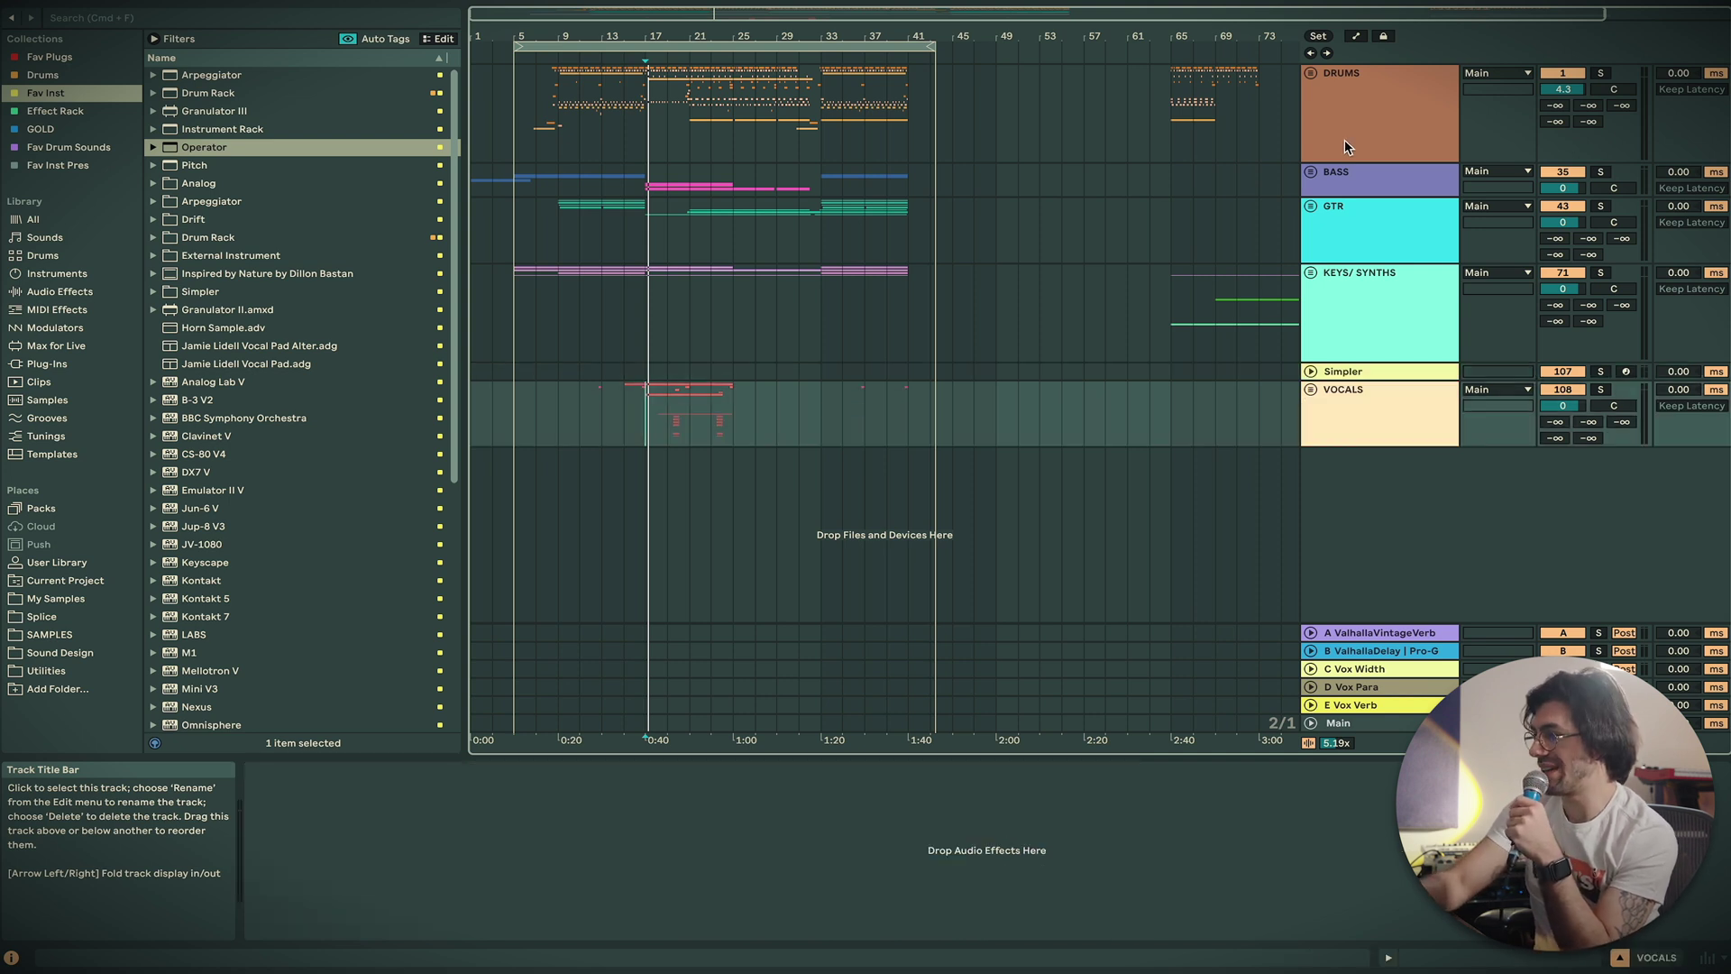
# Insert three audio tracks below the VOCALS group and group them together
pyautogui.press('super+t')
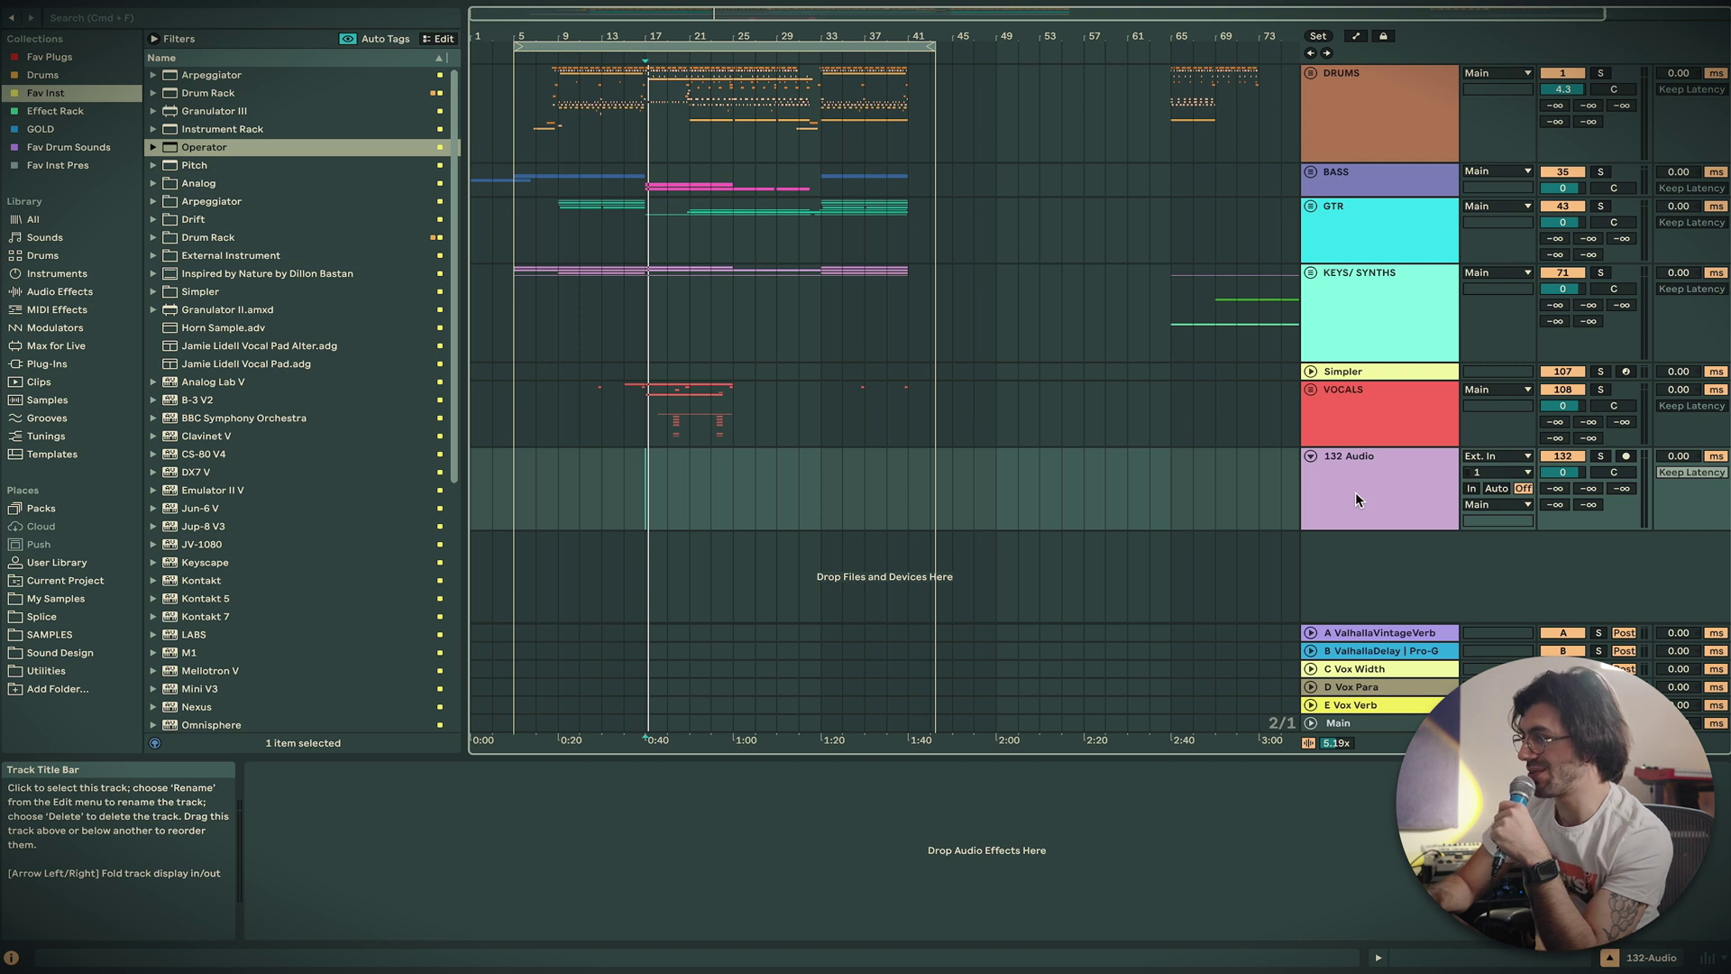
pyautogui.press('super+t')
pyautogui.press('super+t')
pyautogui.click(1360, 432)
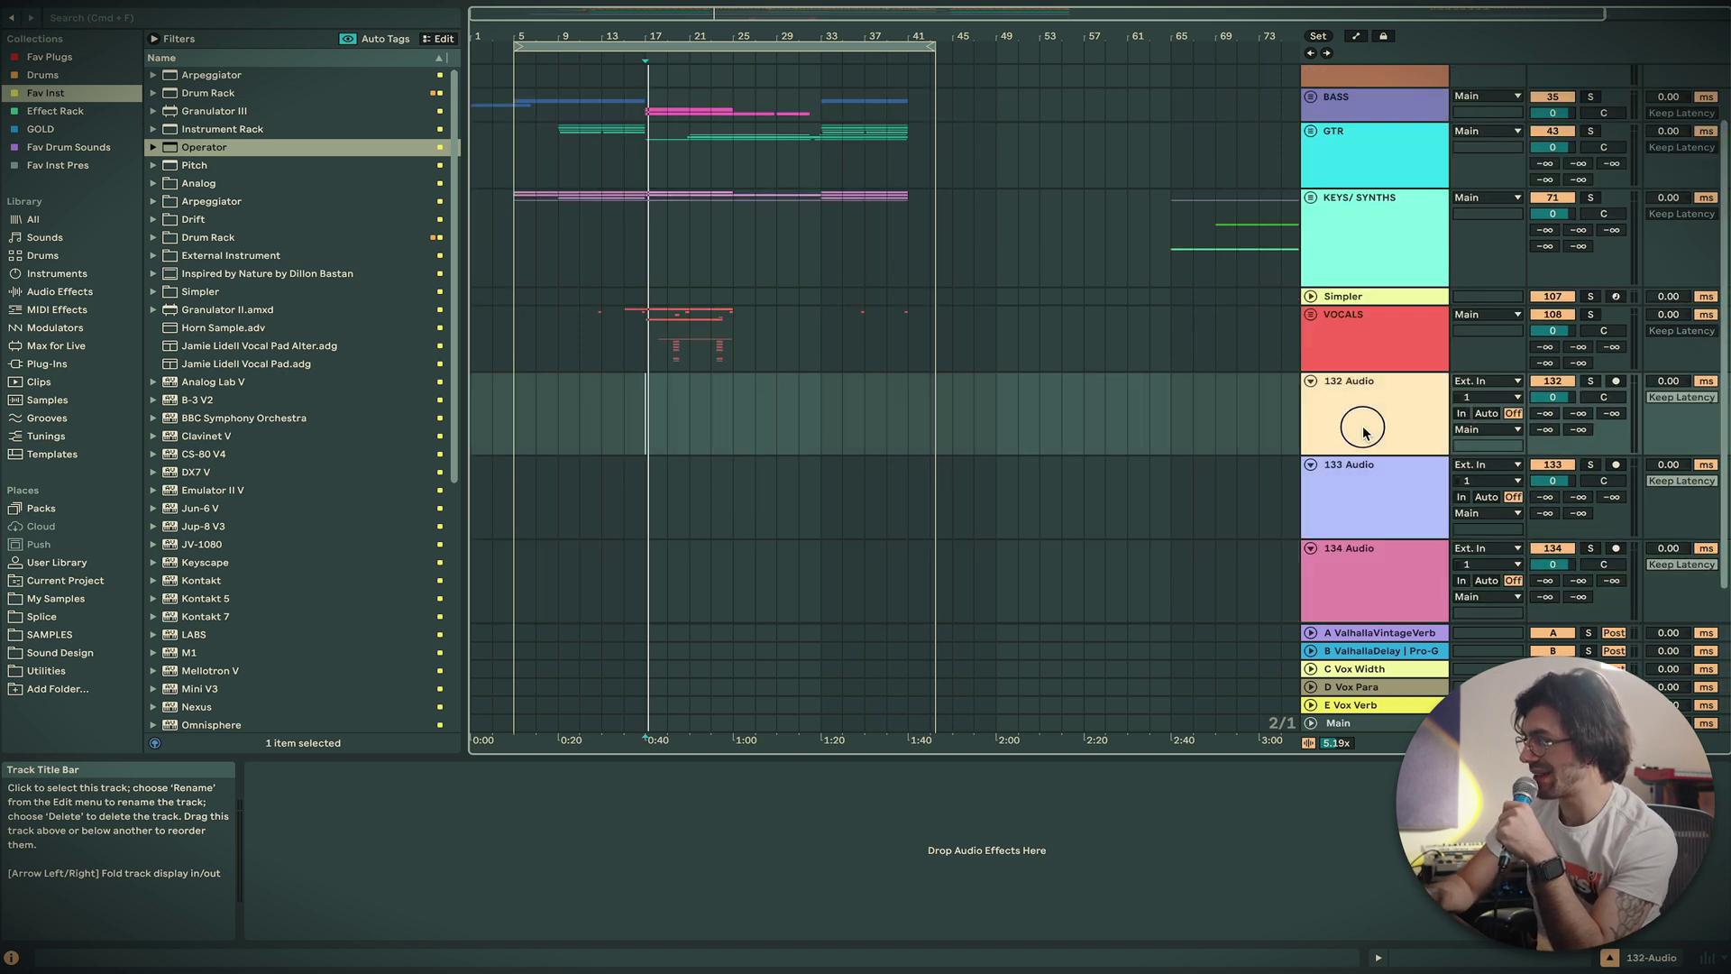
pyautogui.keyDown('shift'); pyautogui.click(1327, 601); pyautogui.keyUp('shift')
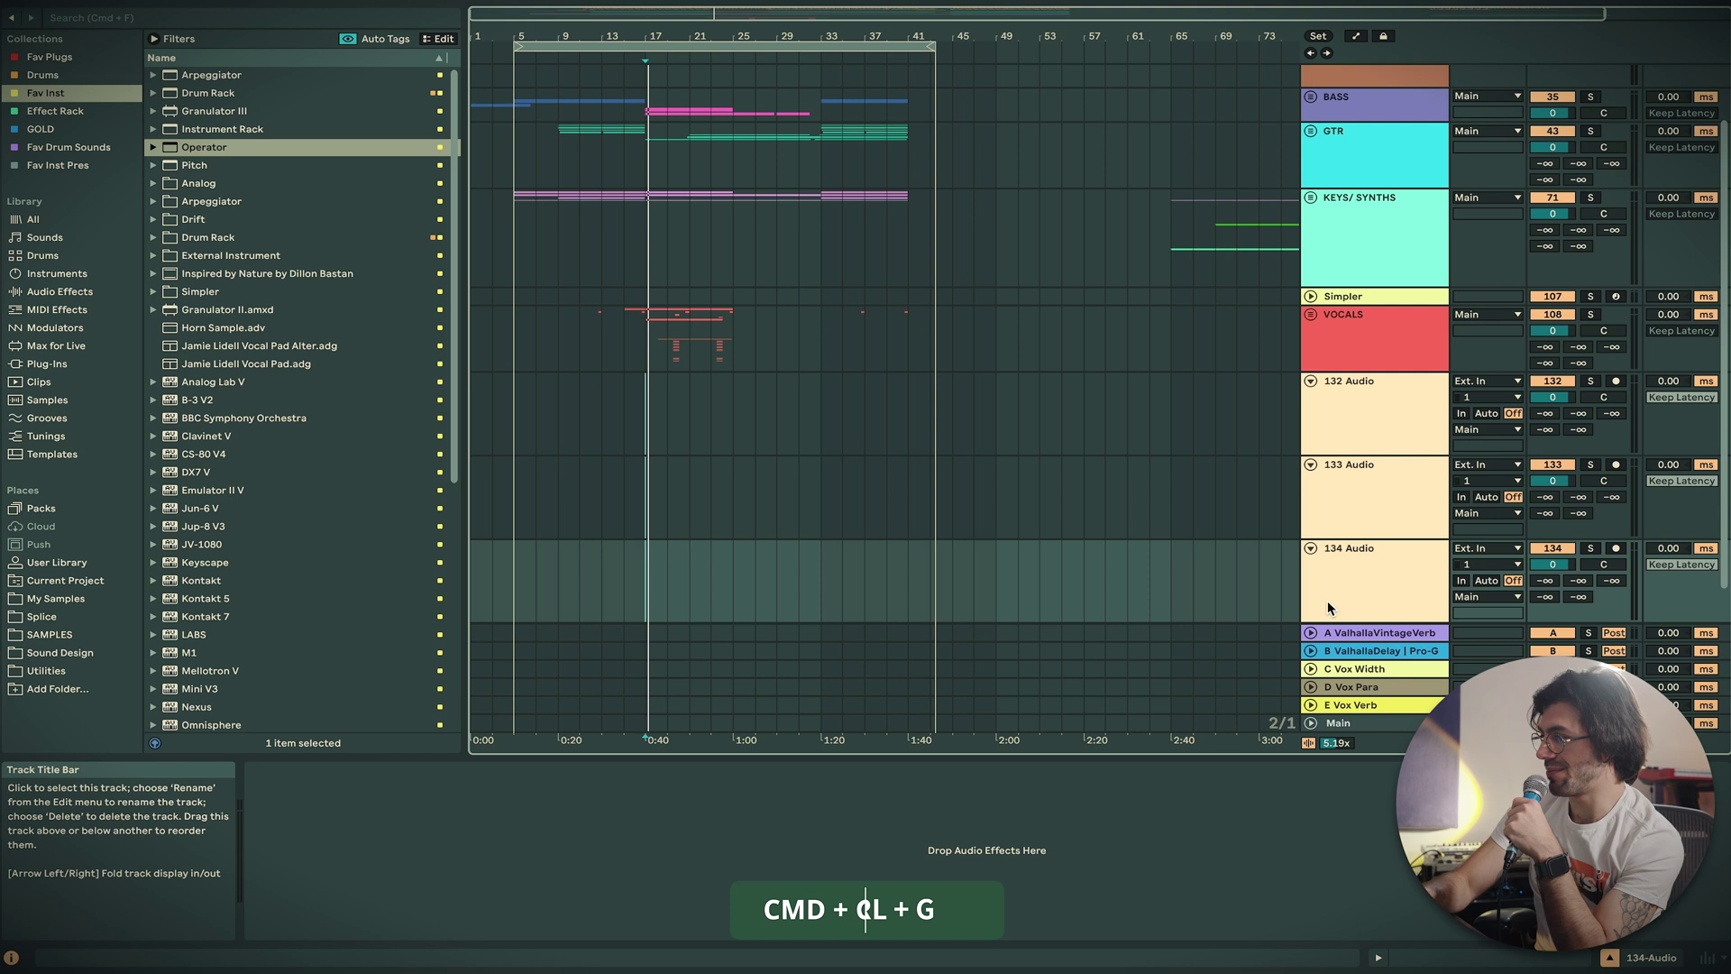
pyautogui.press('super+g')
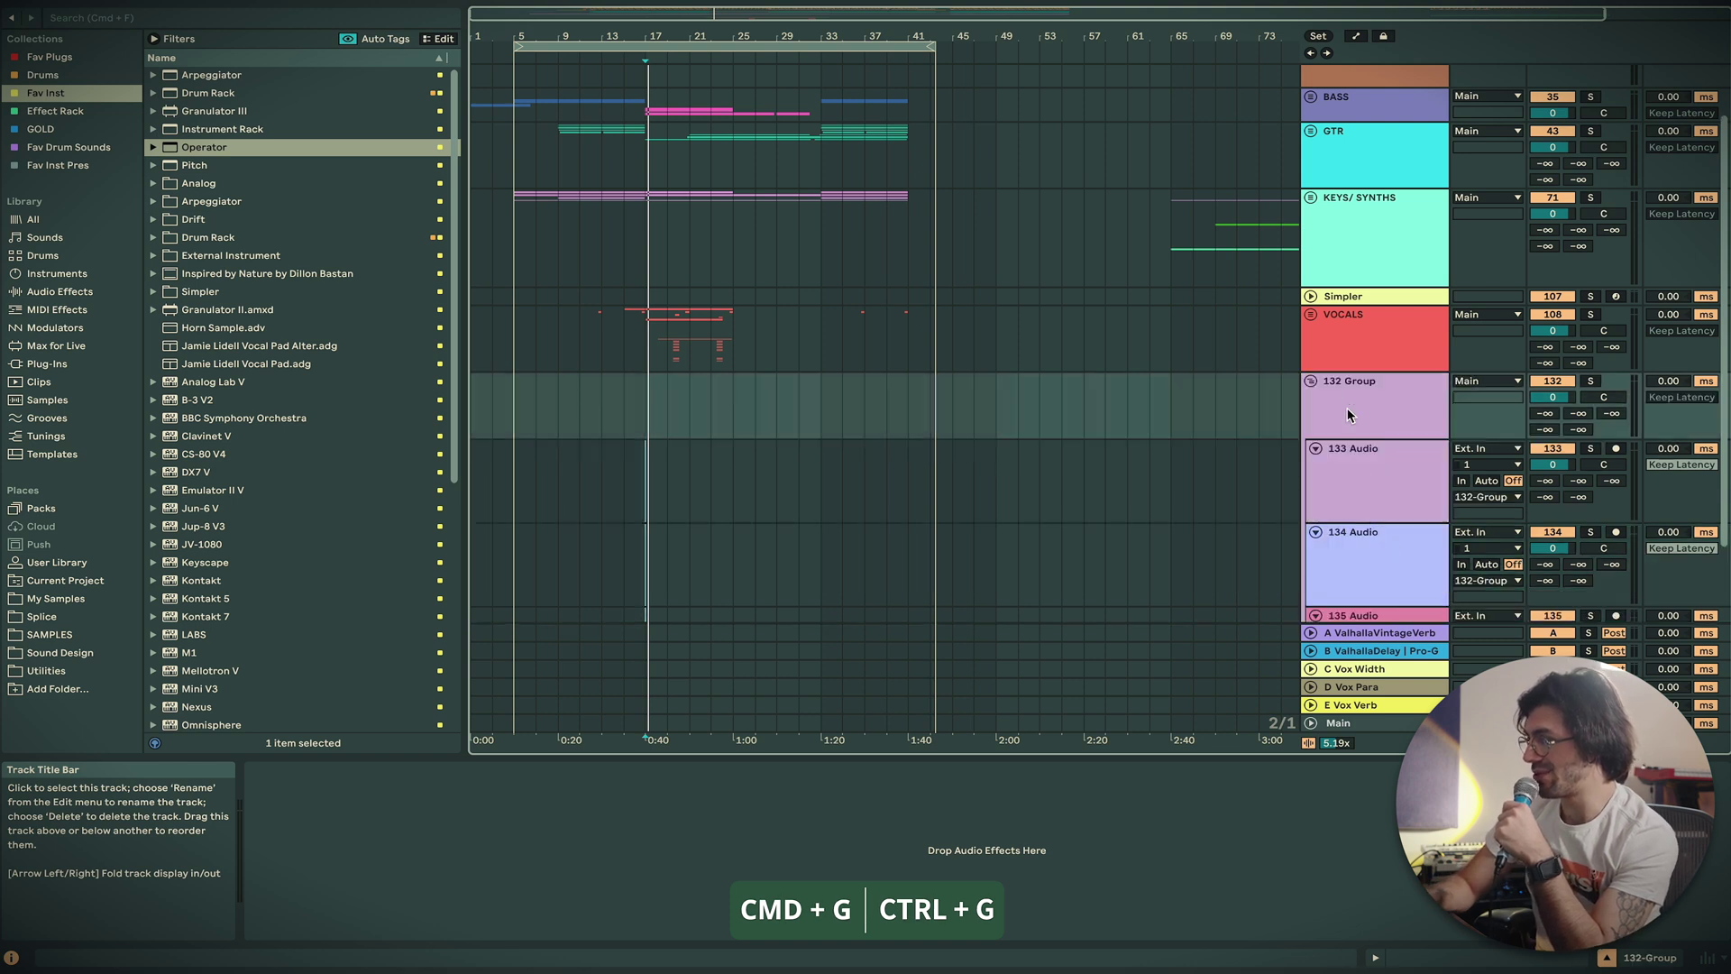
# Fold and select the new audio track group, and pick Delay from the Fav Plugs collection
pyautogui.click(1311, 381)
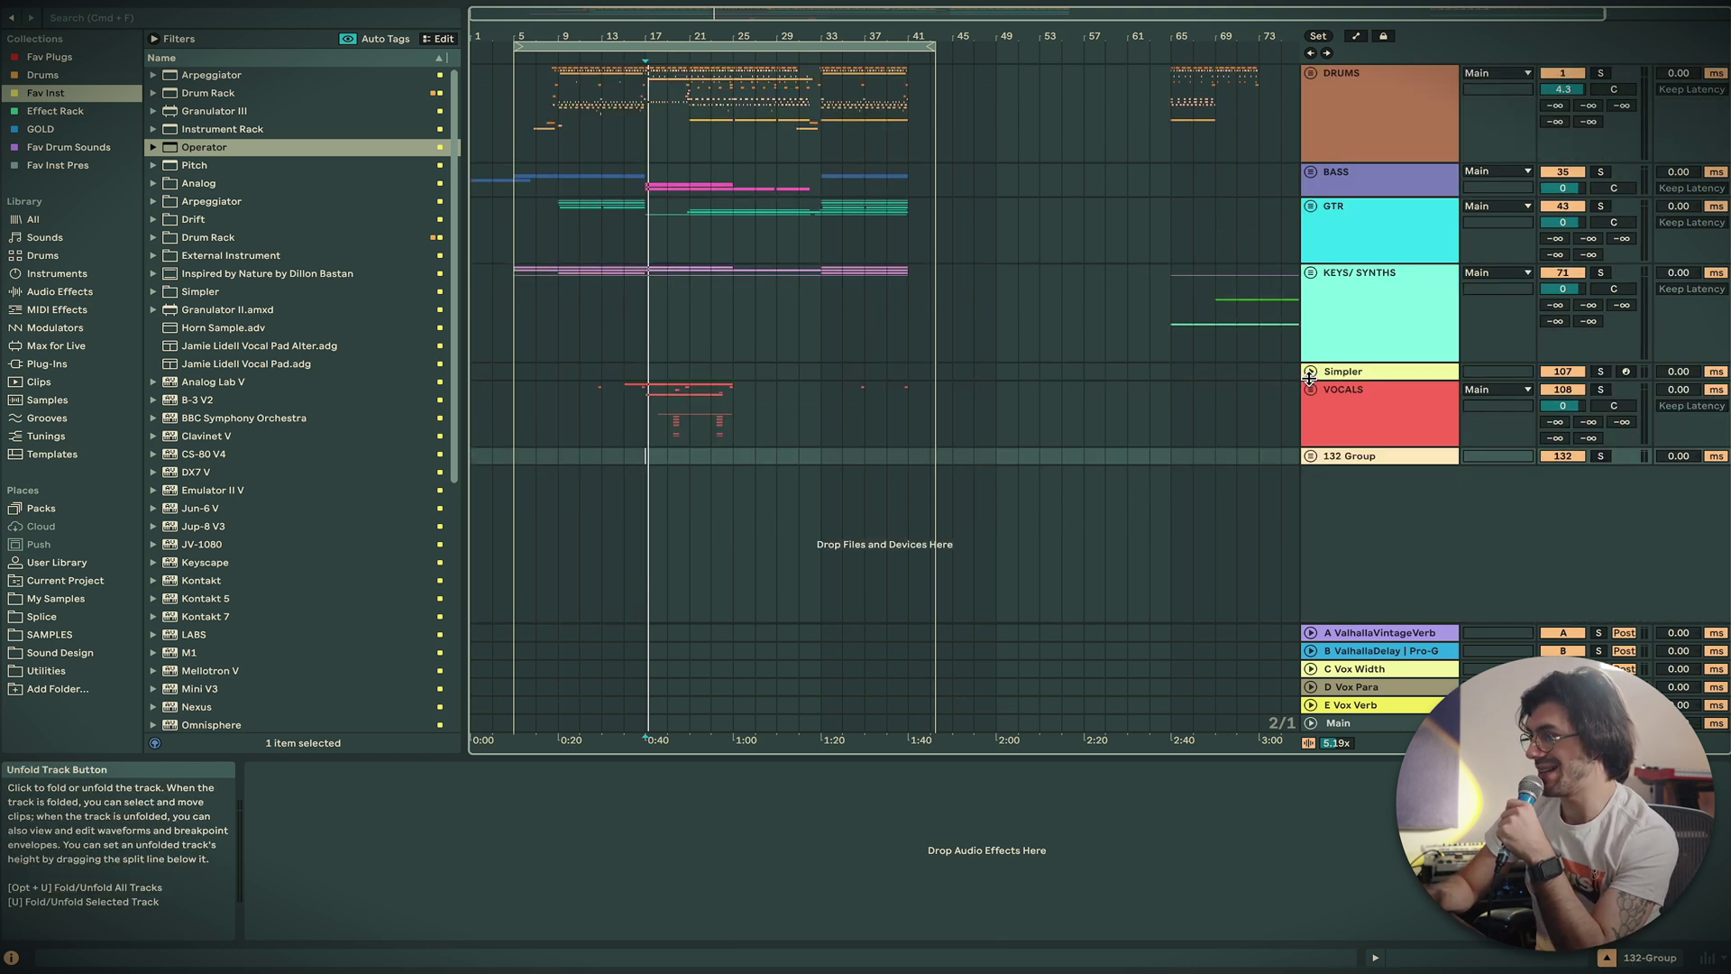
pyautogui.click(1361, 463)
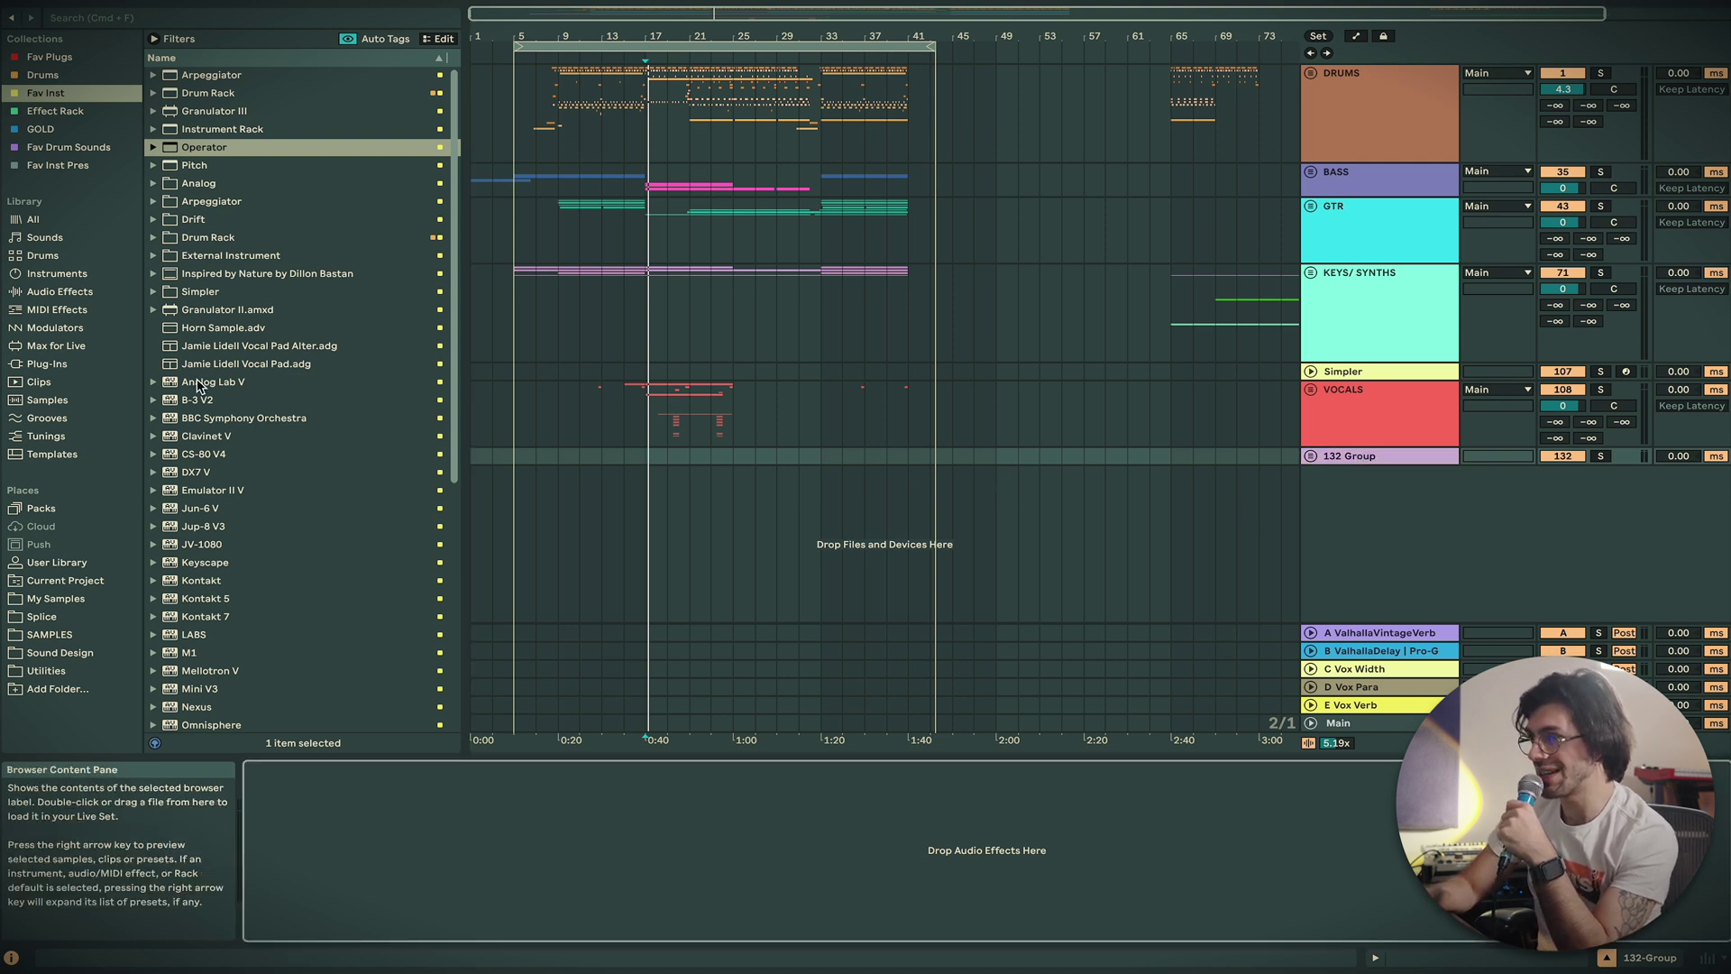
pyautogui.click(53, 57)
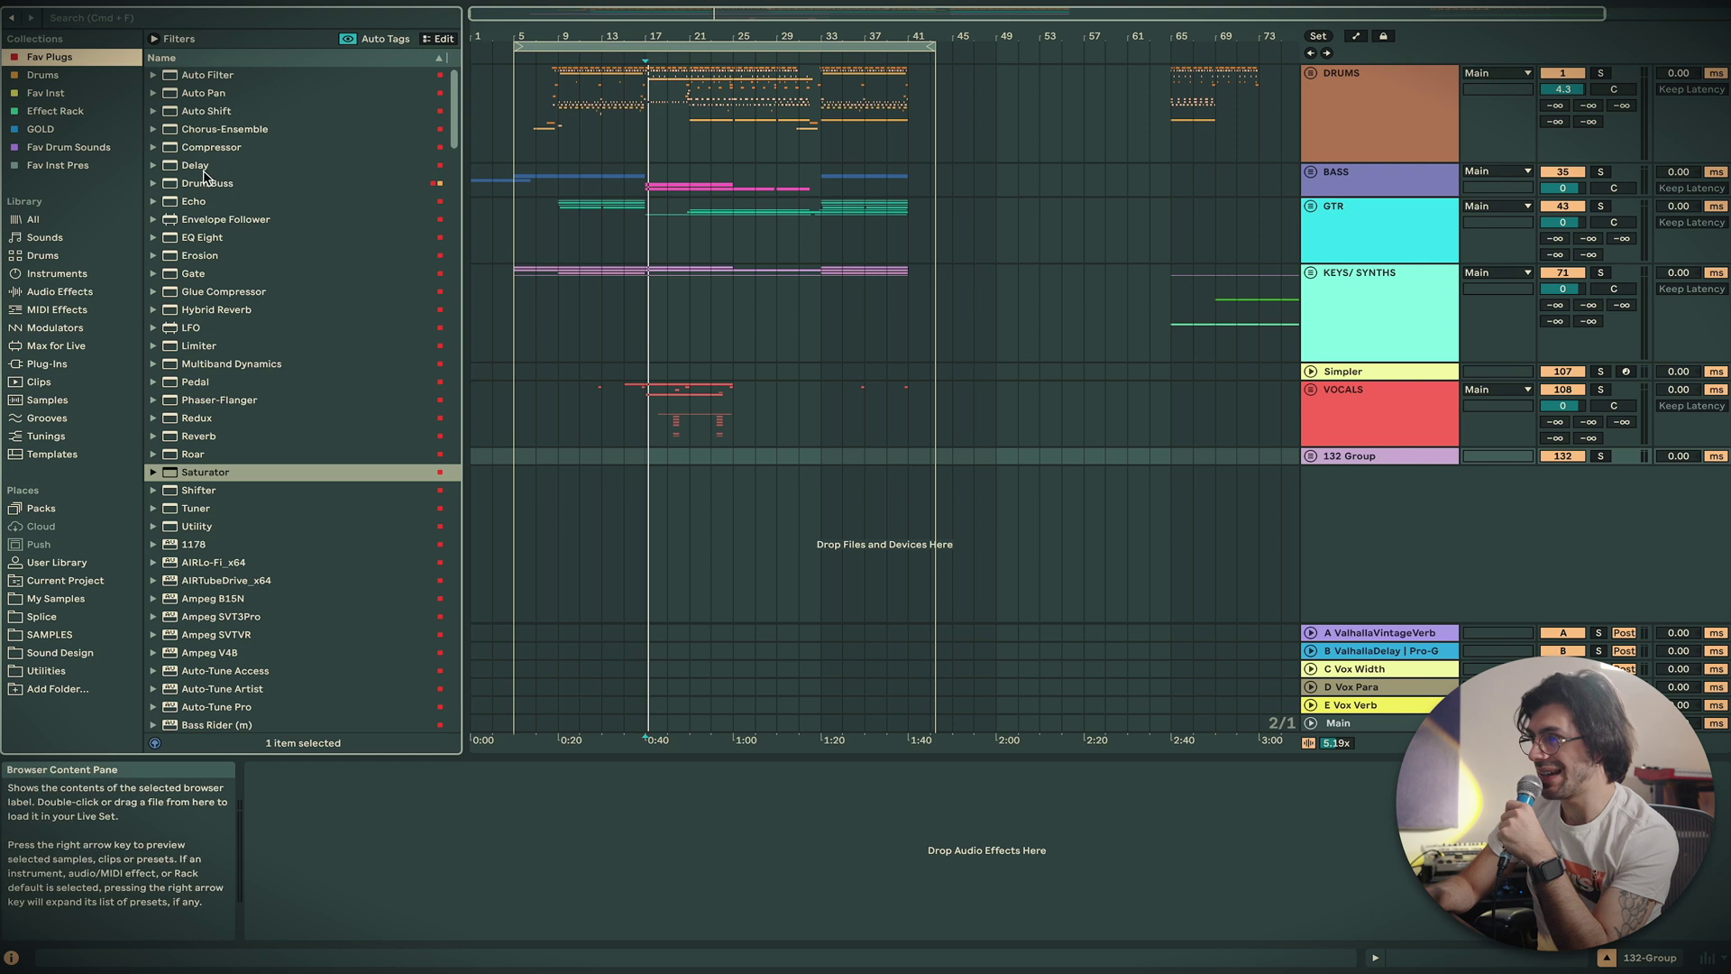
pyautogui.click(203, 168)
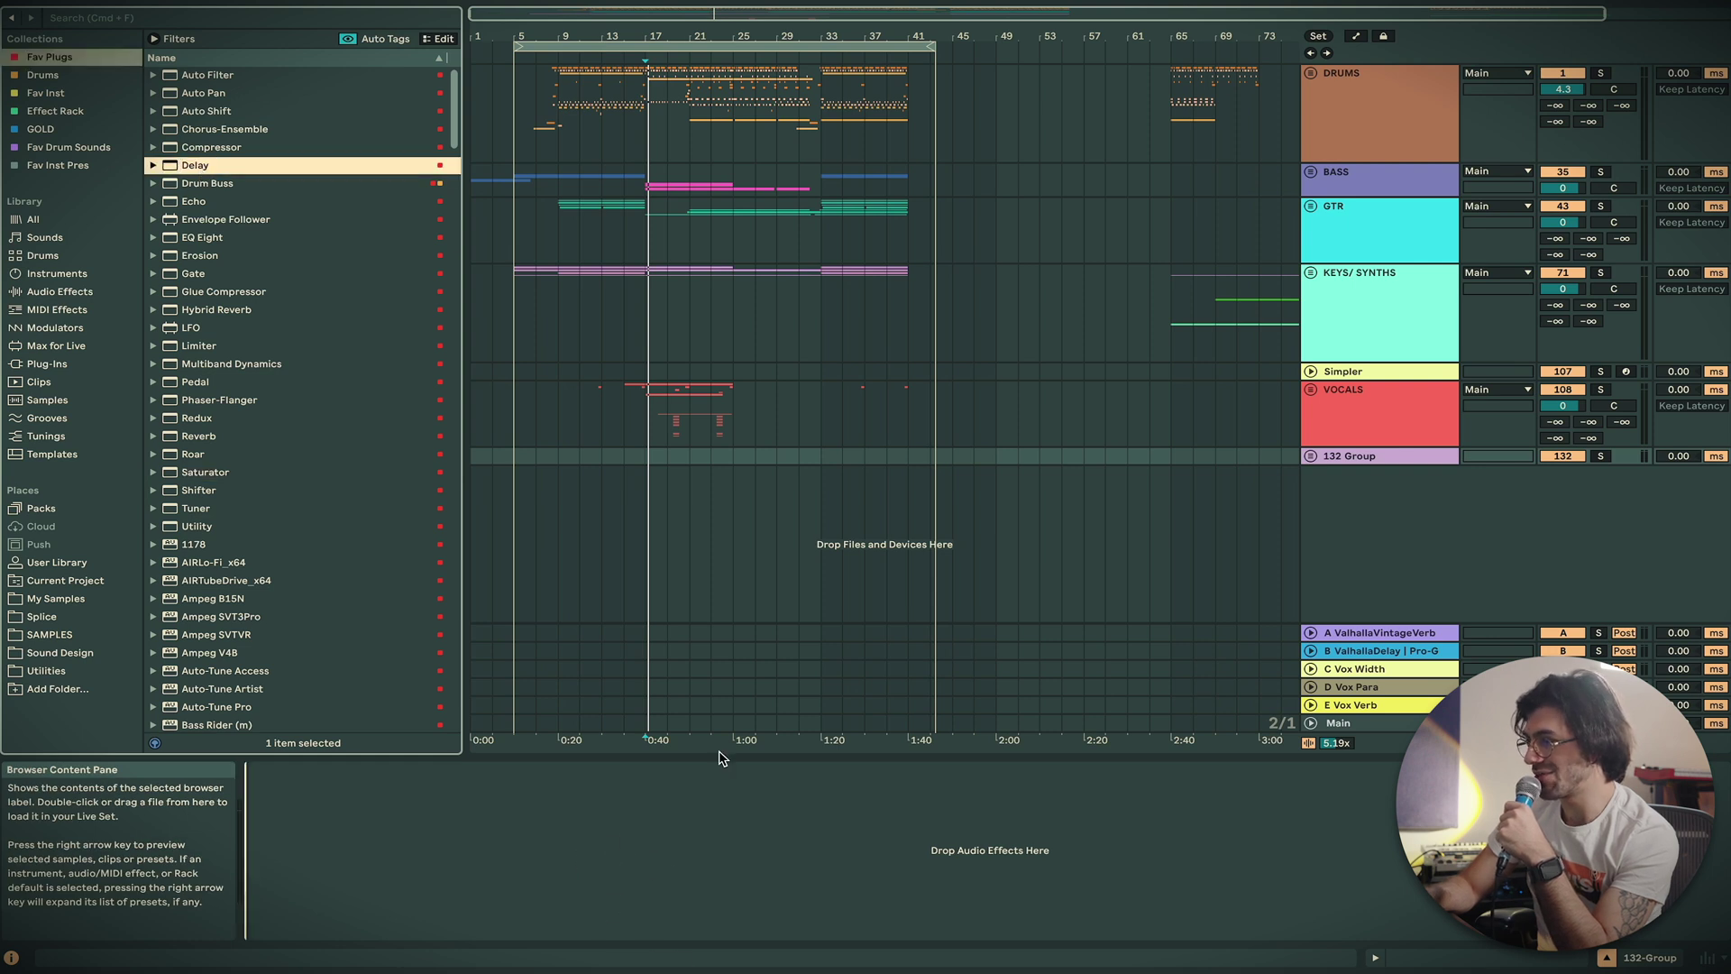
pyautogui.press('Return')
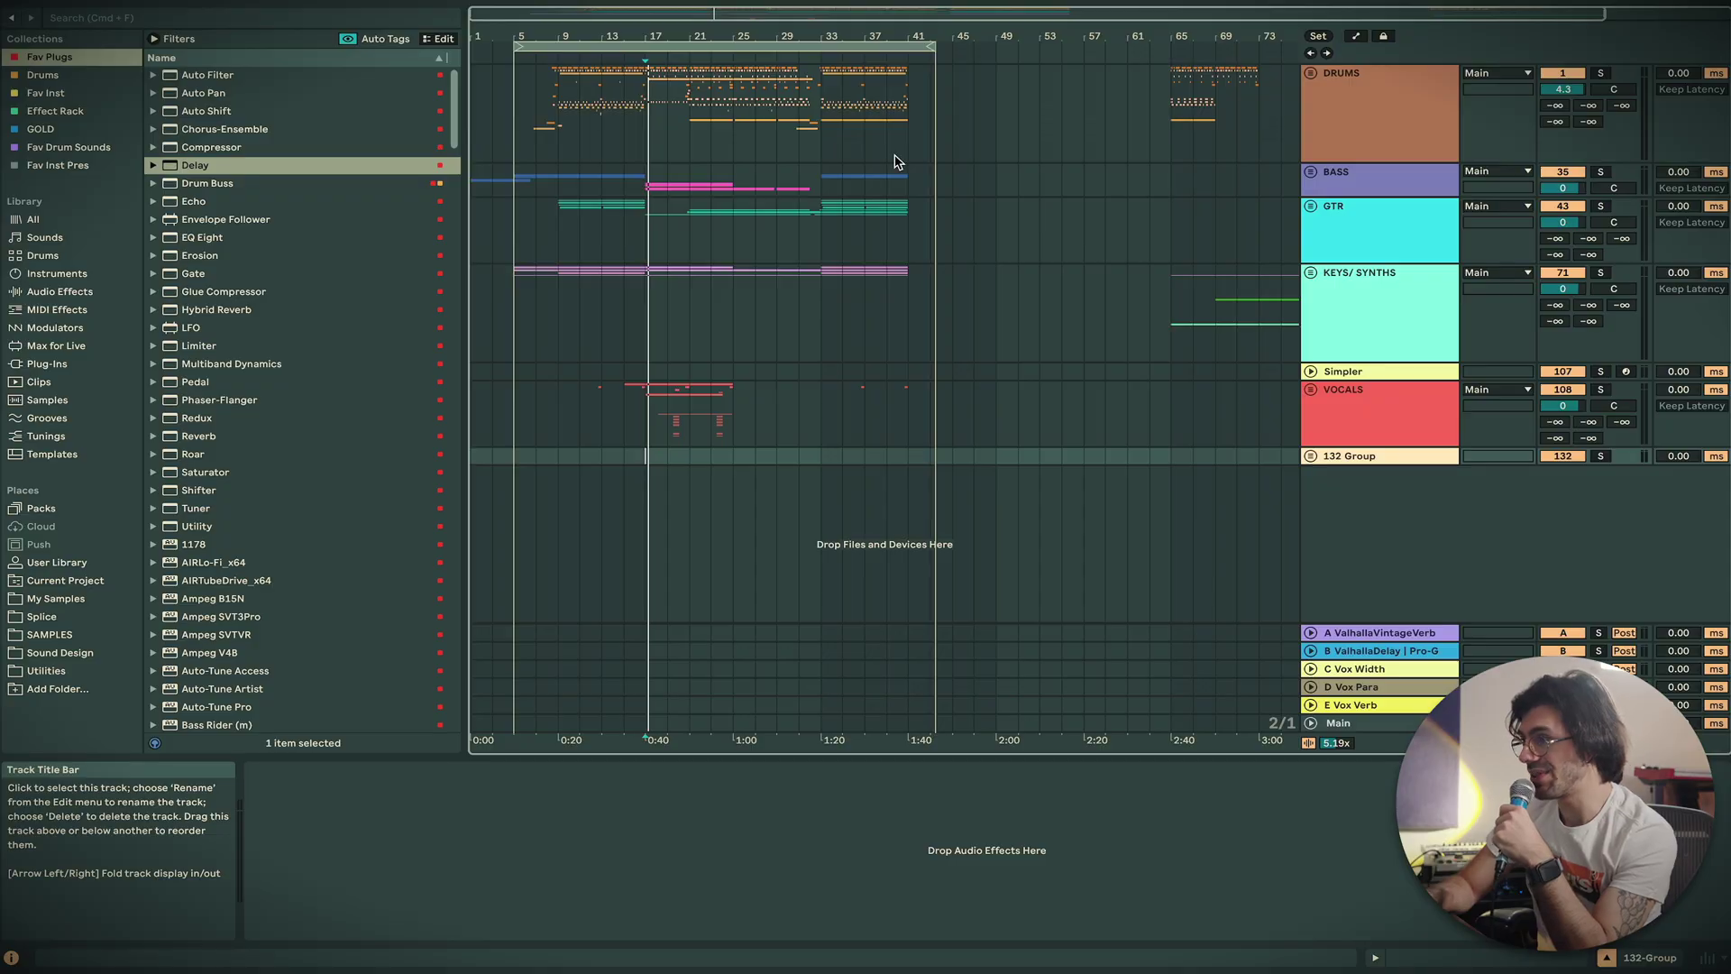
# Delete the new audio track group and unfold the DRUMS group to show its tracks
pyautogui.press('Delete')
pyautogui.click(1309, 74)
pyautogui.scroll(-3, 830, 311)
pyautogui.scroll(-2, 825, 311)
pyautogui.scroll(5, 811, 328)
pyautogui.scroll(3, 812, 328)
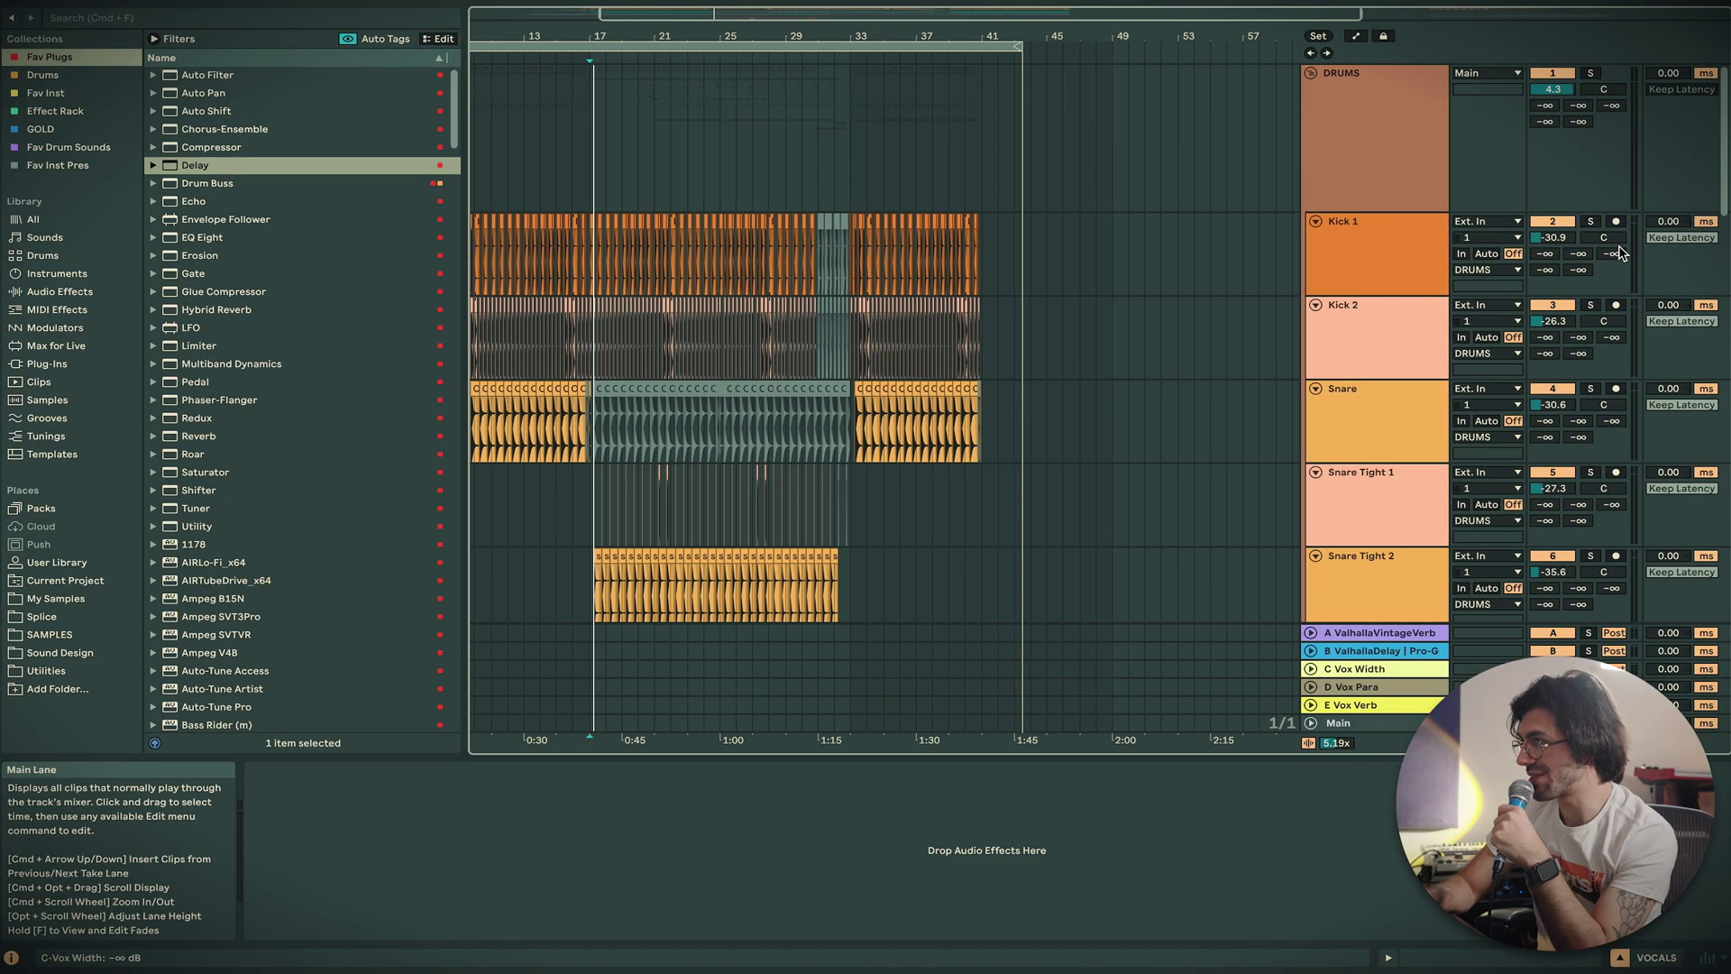
# Solo the DRUMS group and look through its drum and FX tracks during playback
pyautogui.click(529, 187)
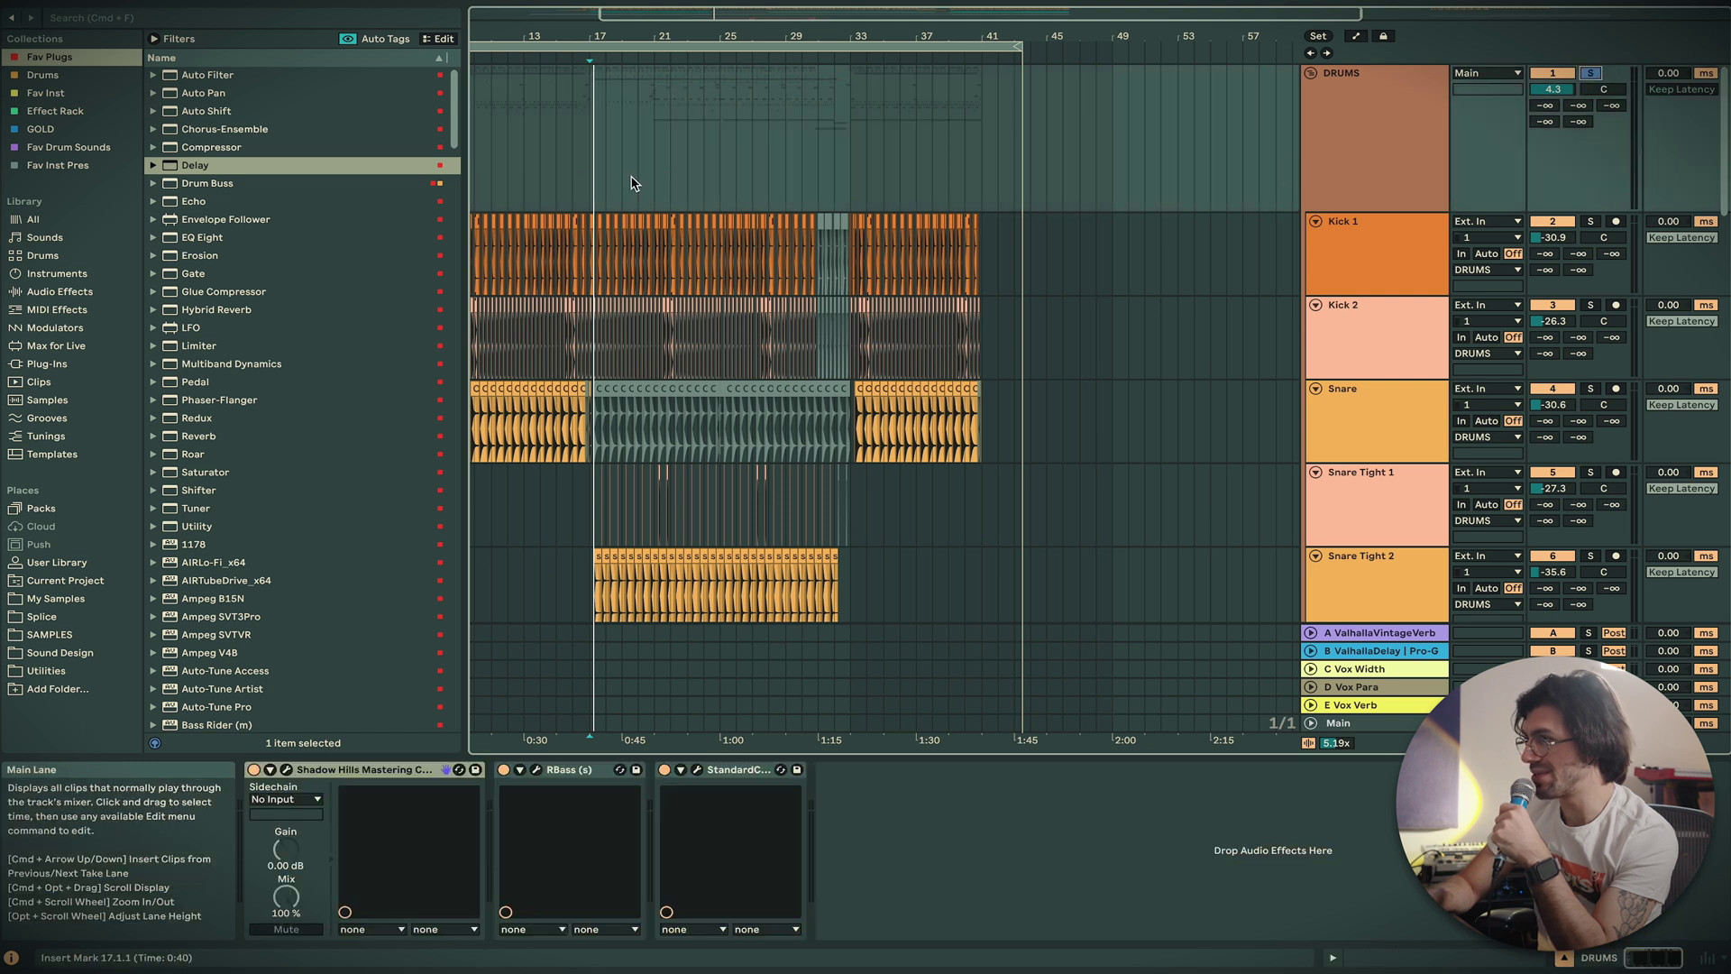
pyautogui.scroll(6, 871, 410)
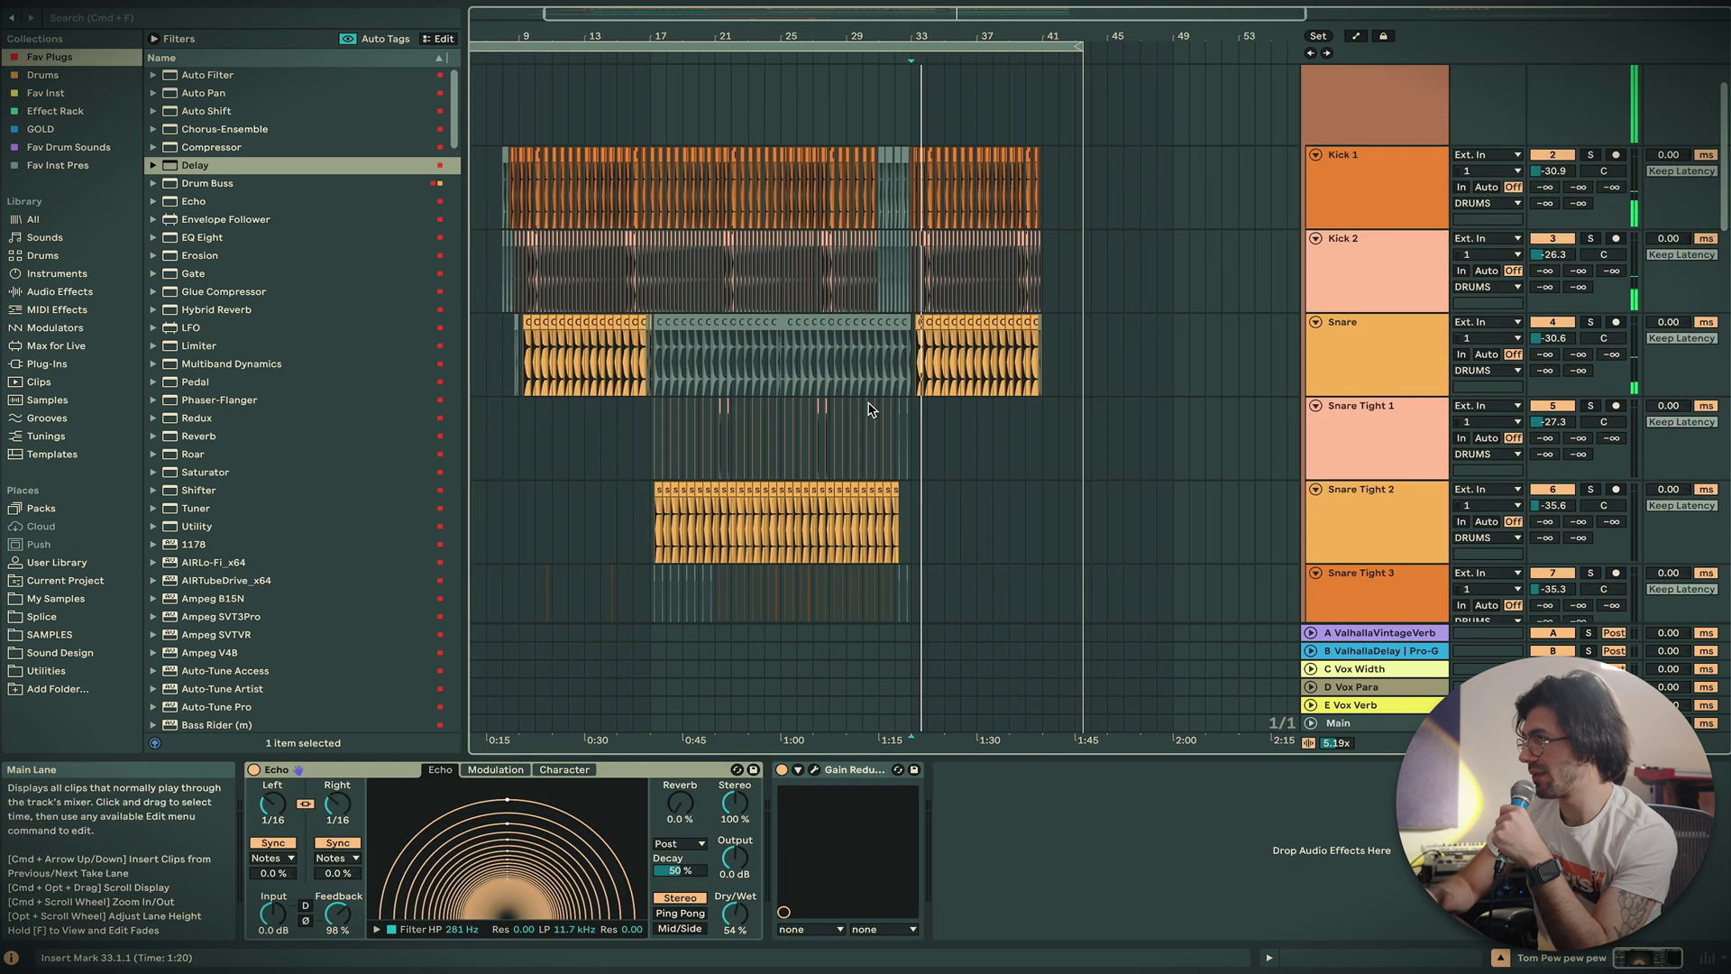
pyautogui.scroll(-15, 871, 410)
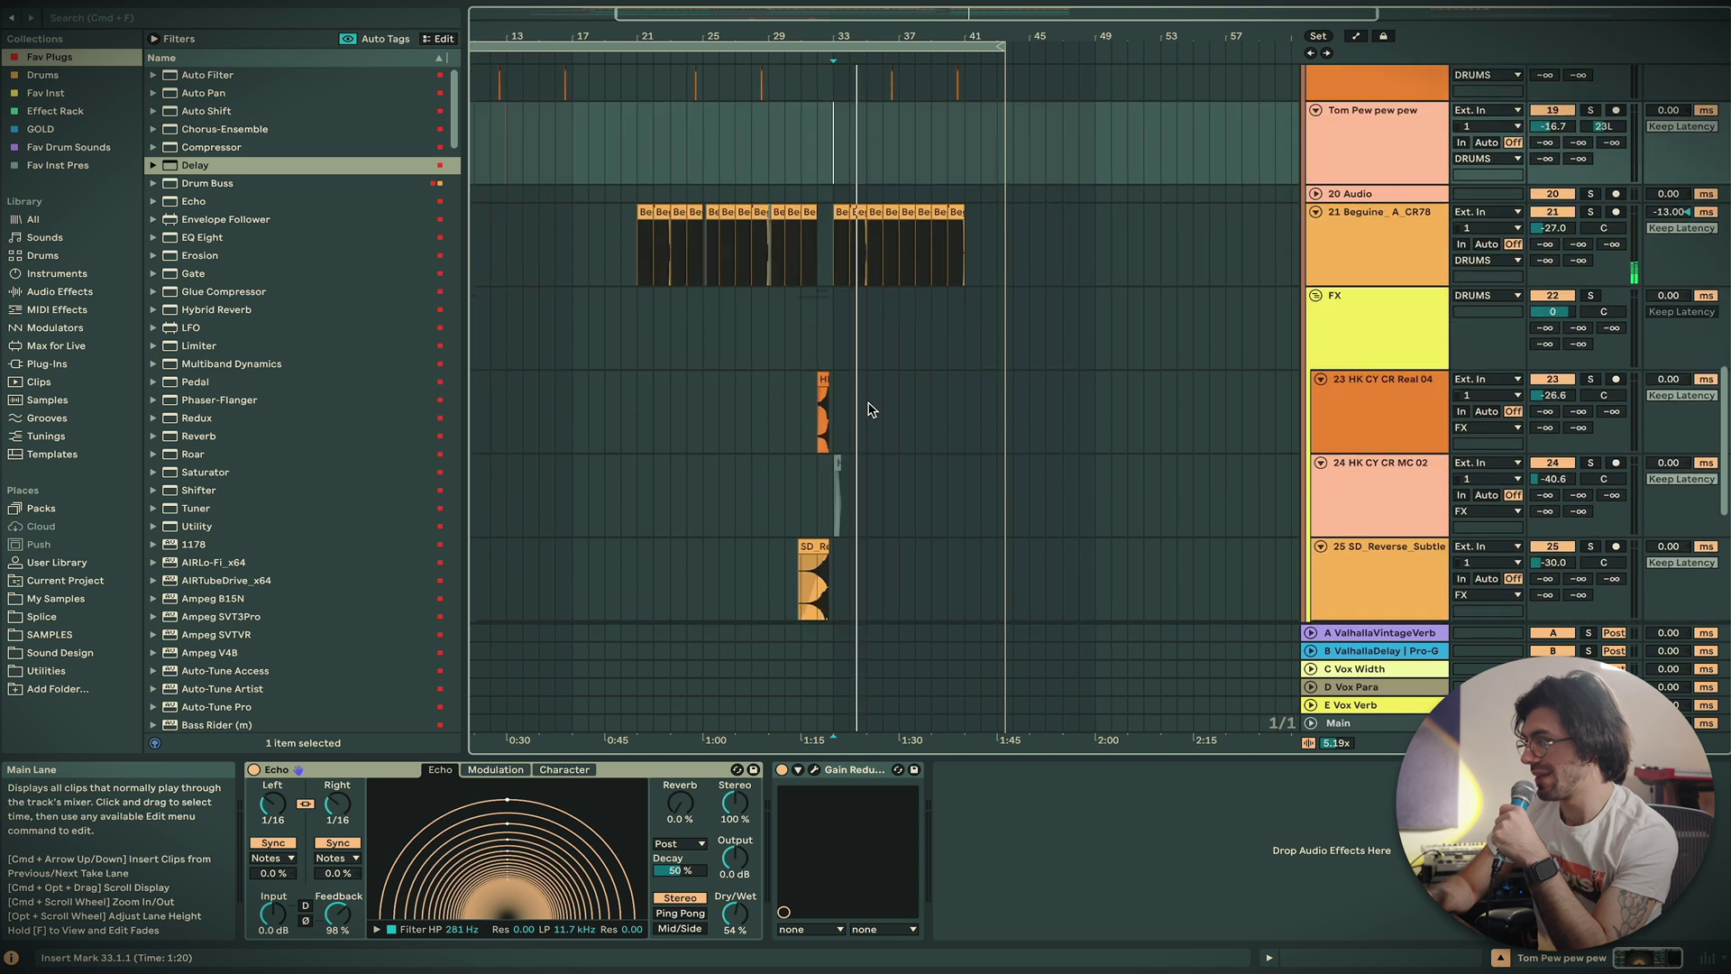
pyautogui.scroll(-3, 871, 410)
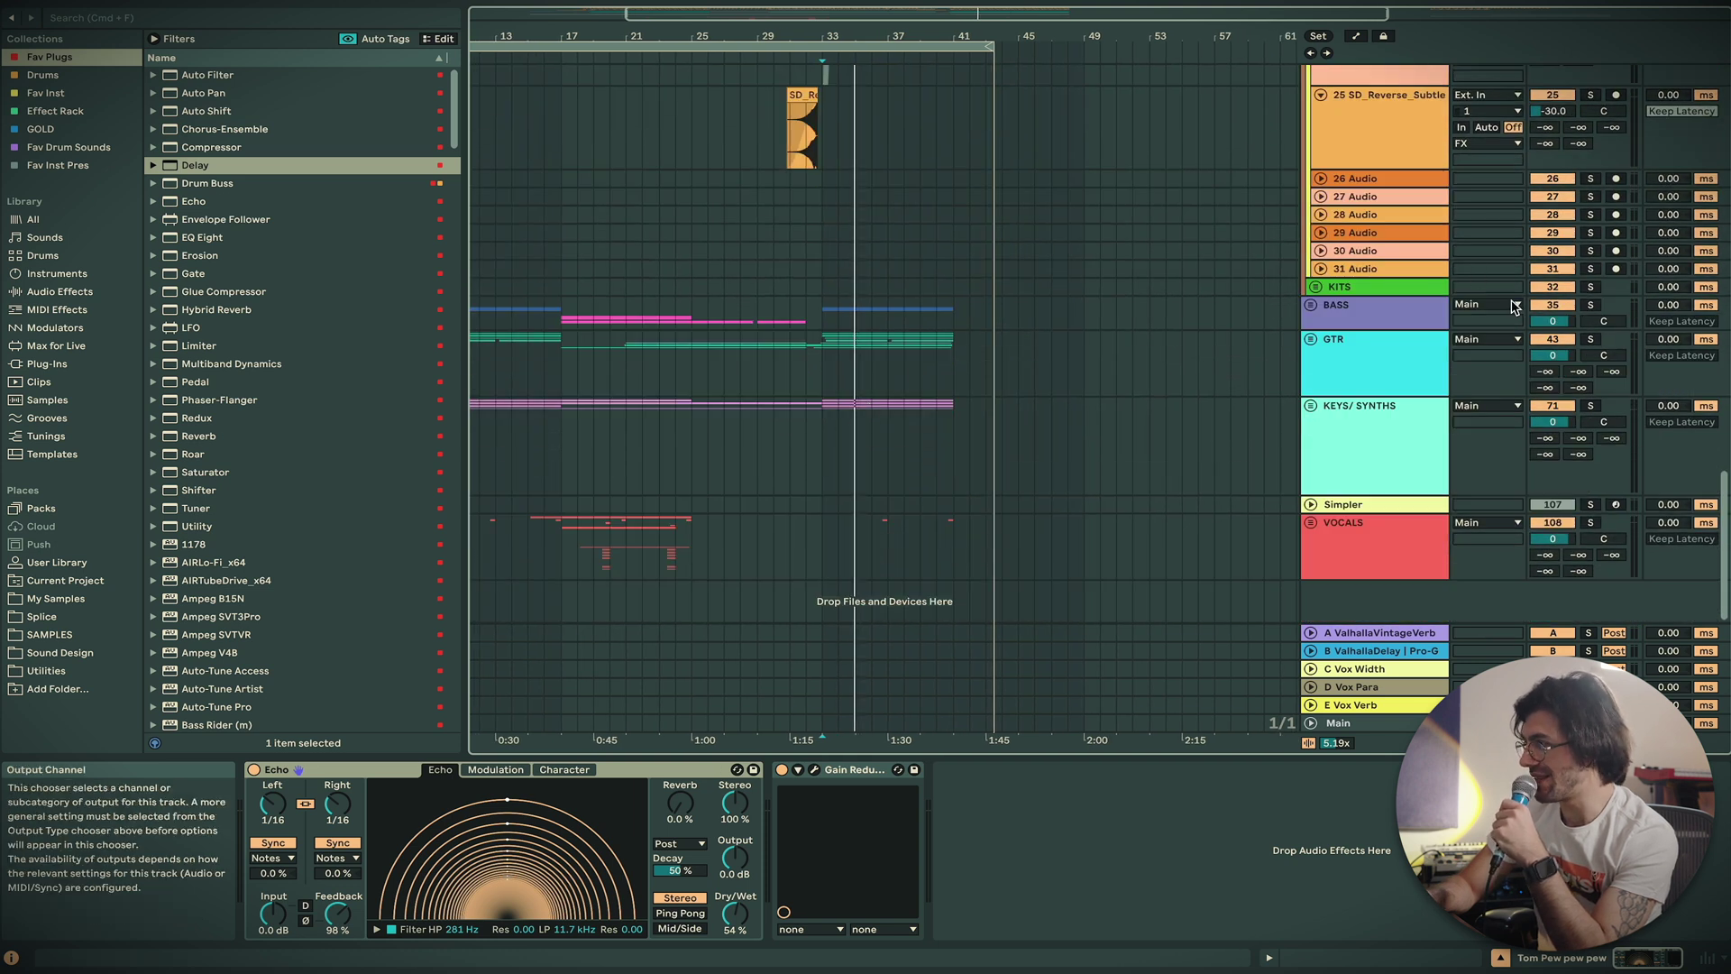
# Solo the BASS, GTR and KEYS/ SYNTHS groups to listen to them
pyautogui.click(1590, 305)
pyautogui.click(1591, 340)
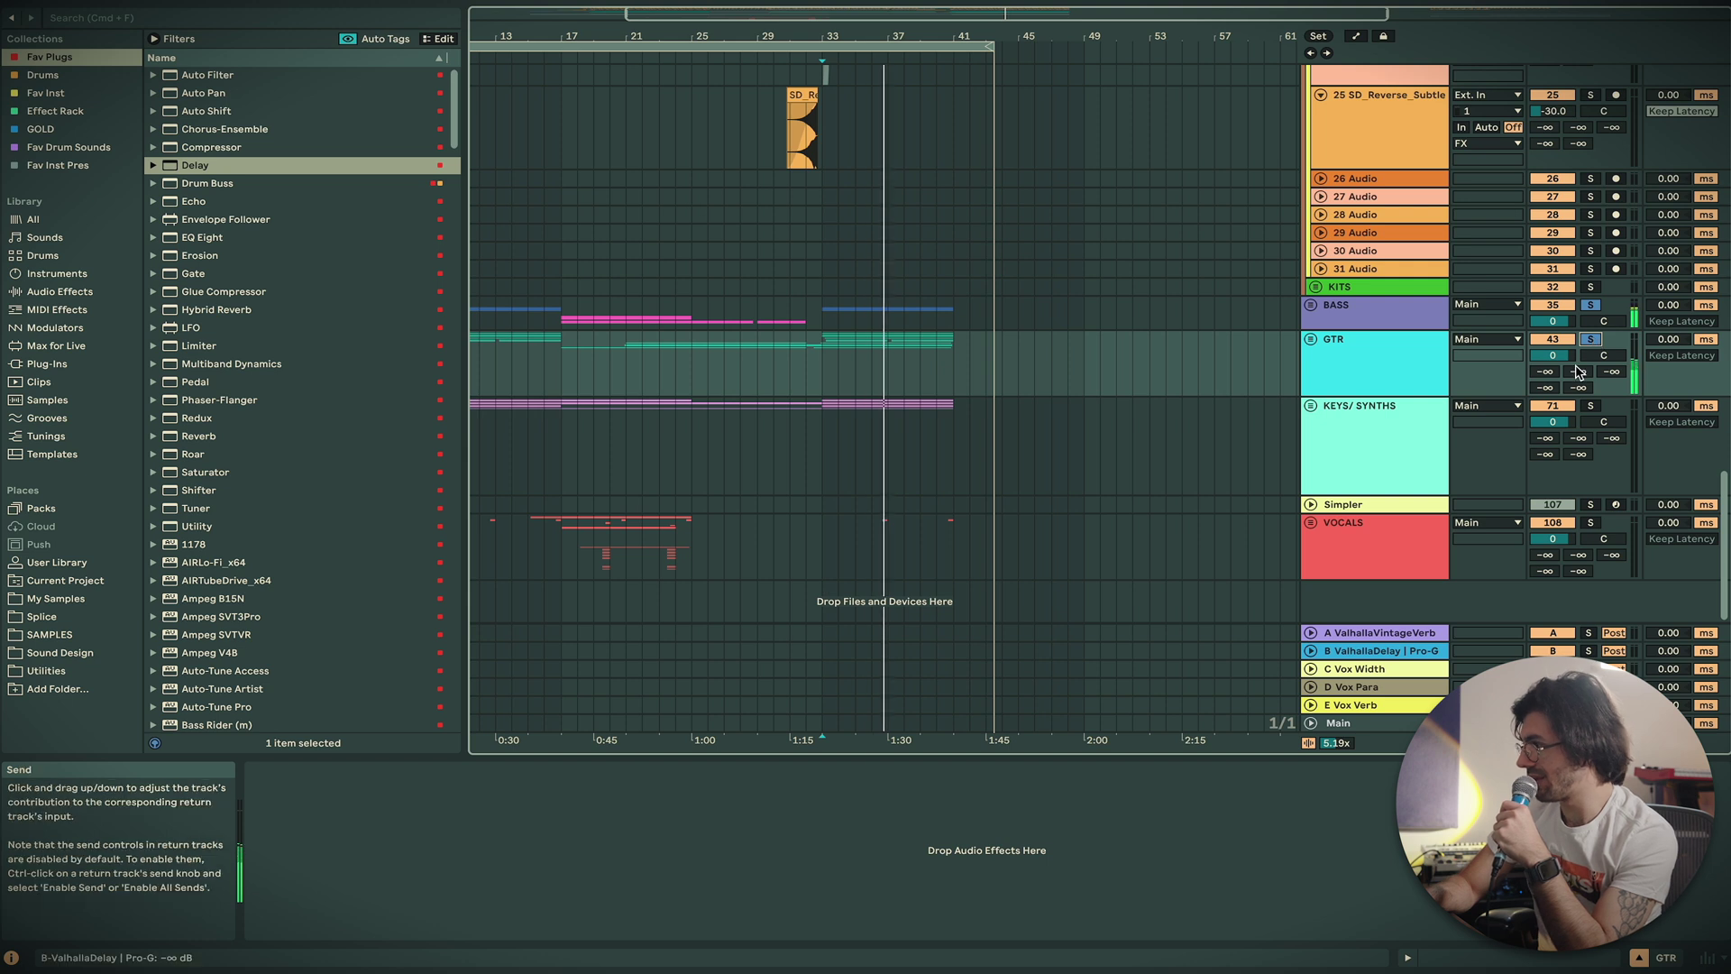
pyautogui.click(1590, 405)
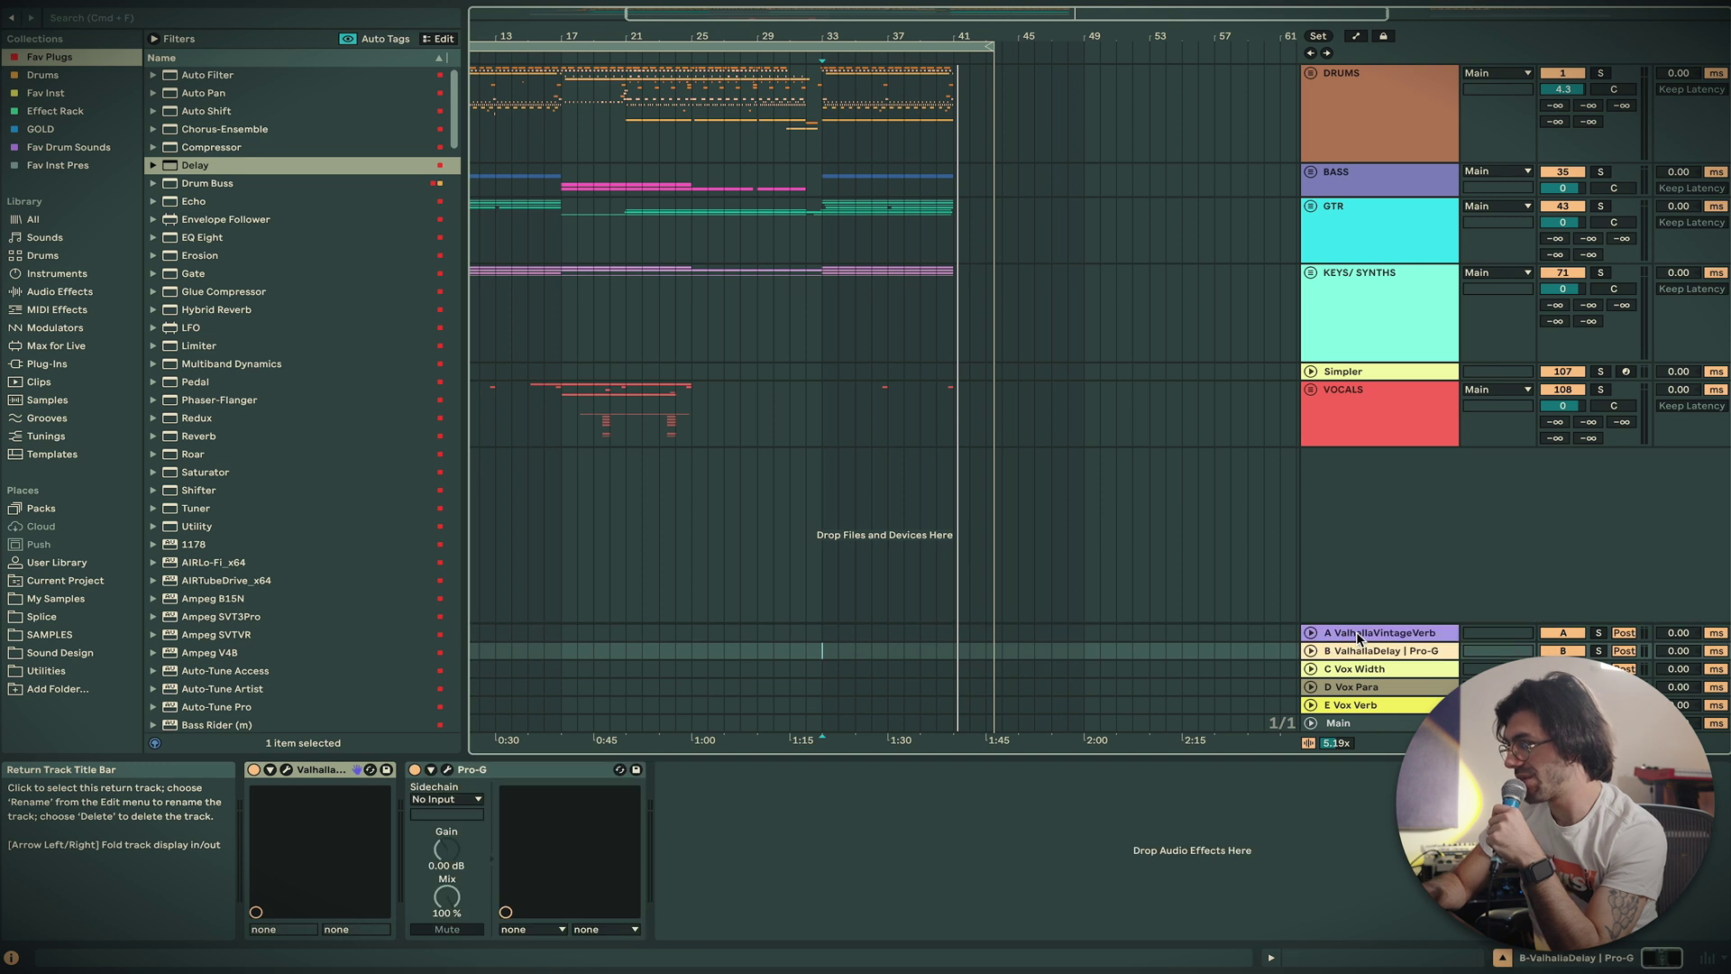
# Step through the return tracks between A ValhallaVintageVerb and D Vox Para to examine their effect devices
pyautogui.press('Down')
pyautogui.press('Down')
pyautogui.press('Down')
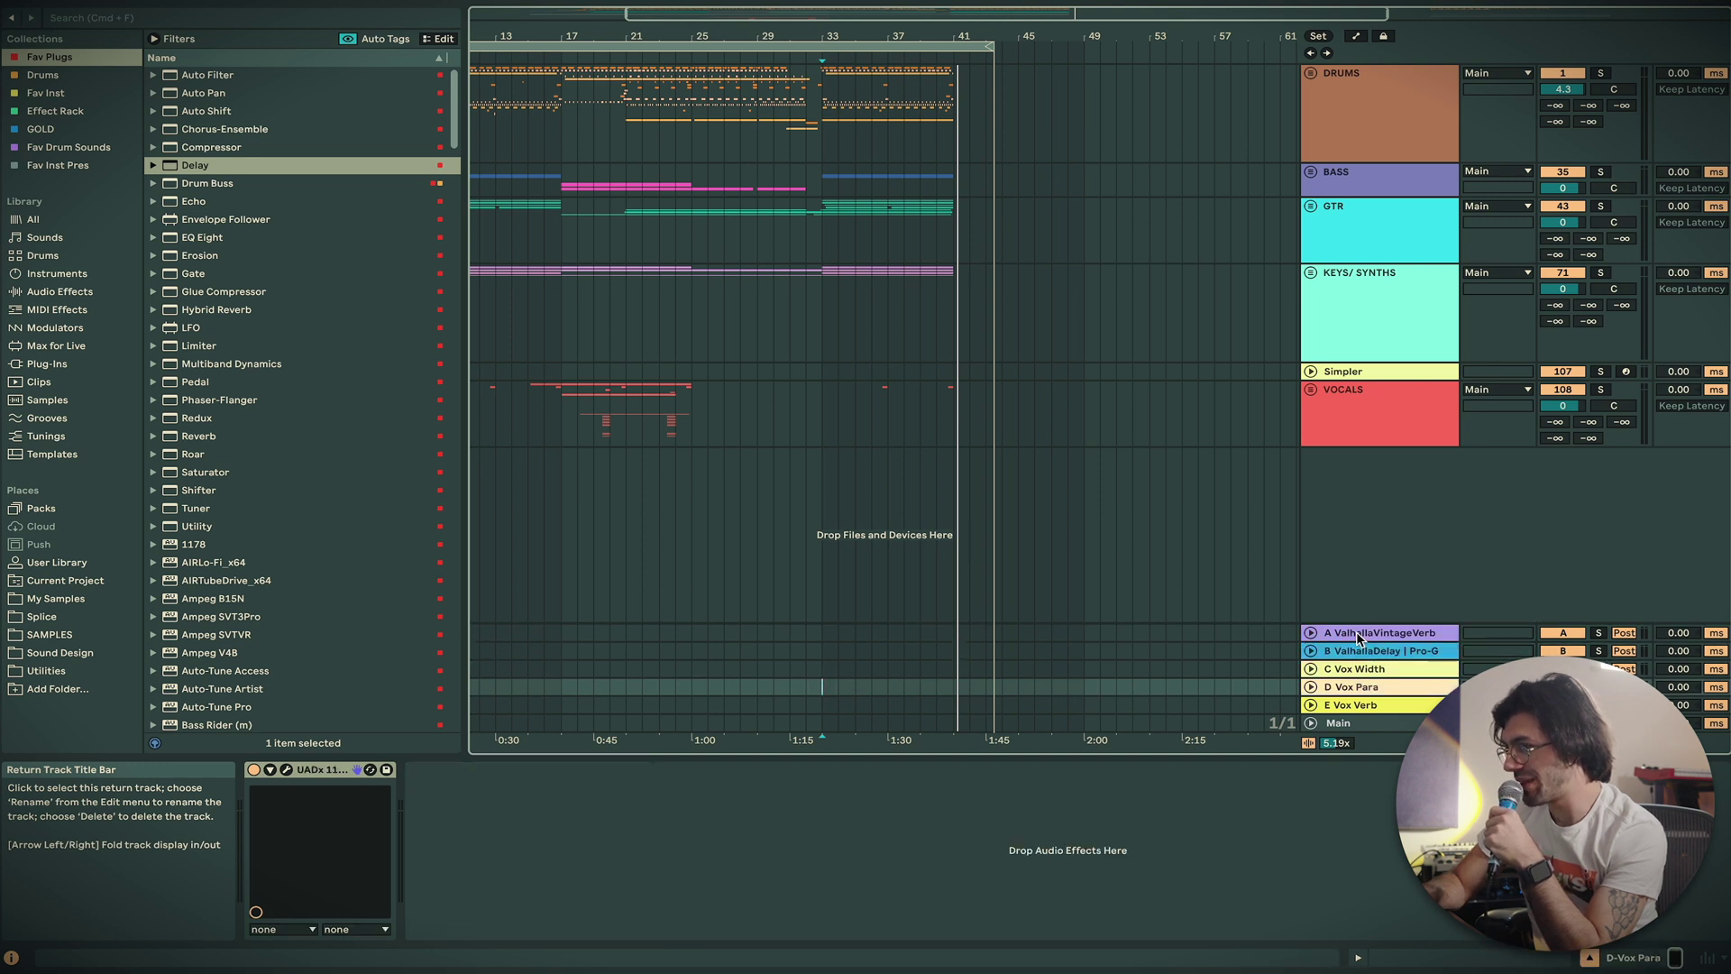
pyautogui.press('Up')
pyautogui.press('Up')
pyautogui.press('Up')
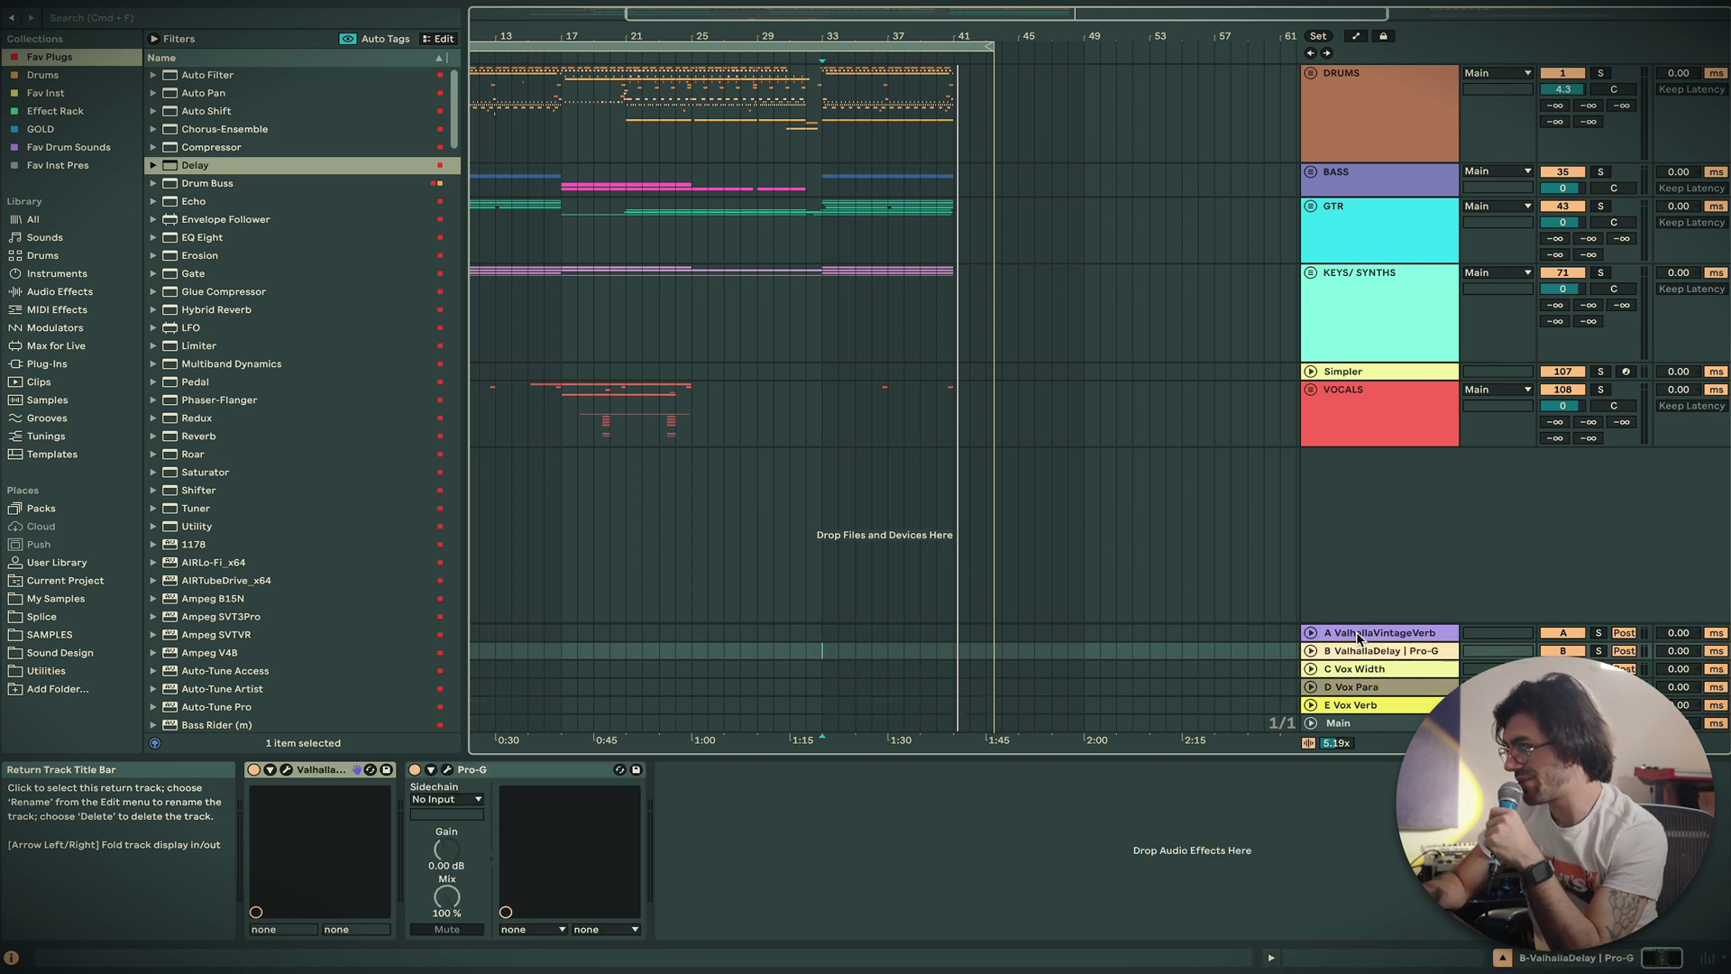
pyautogui.press('Up')
pyautogui.press('Down')
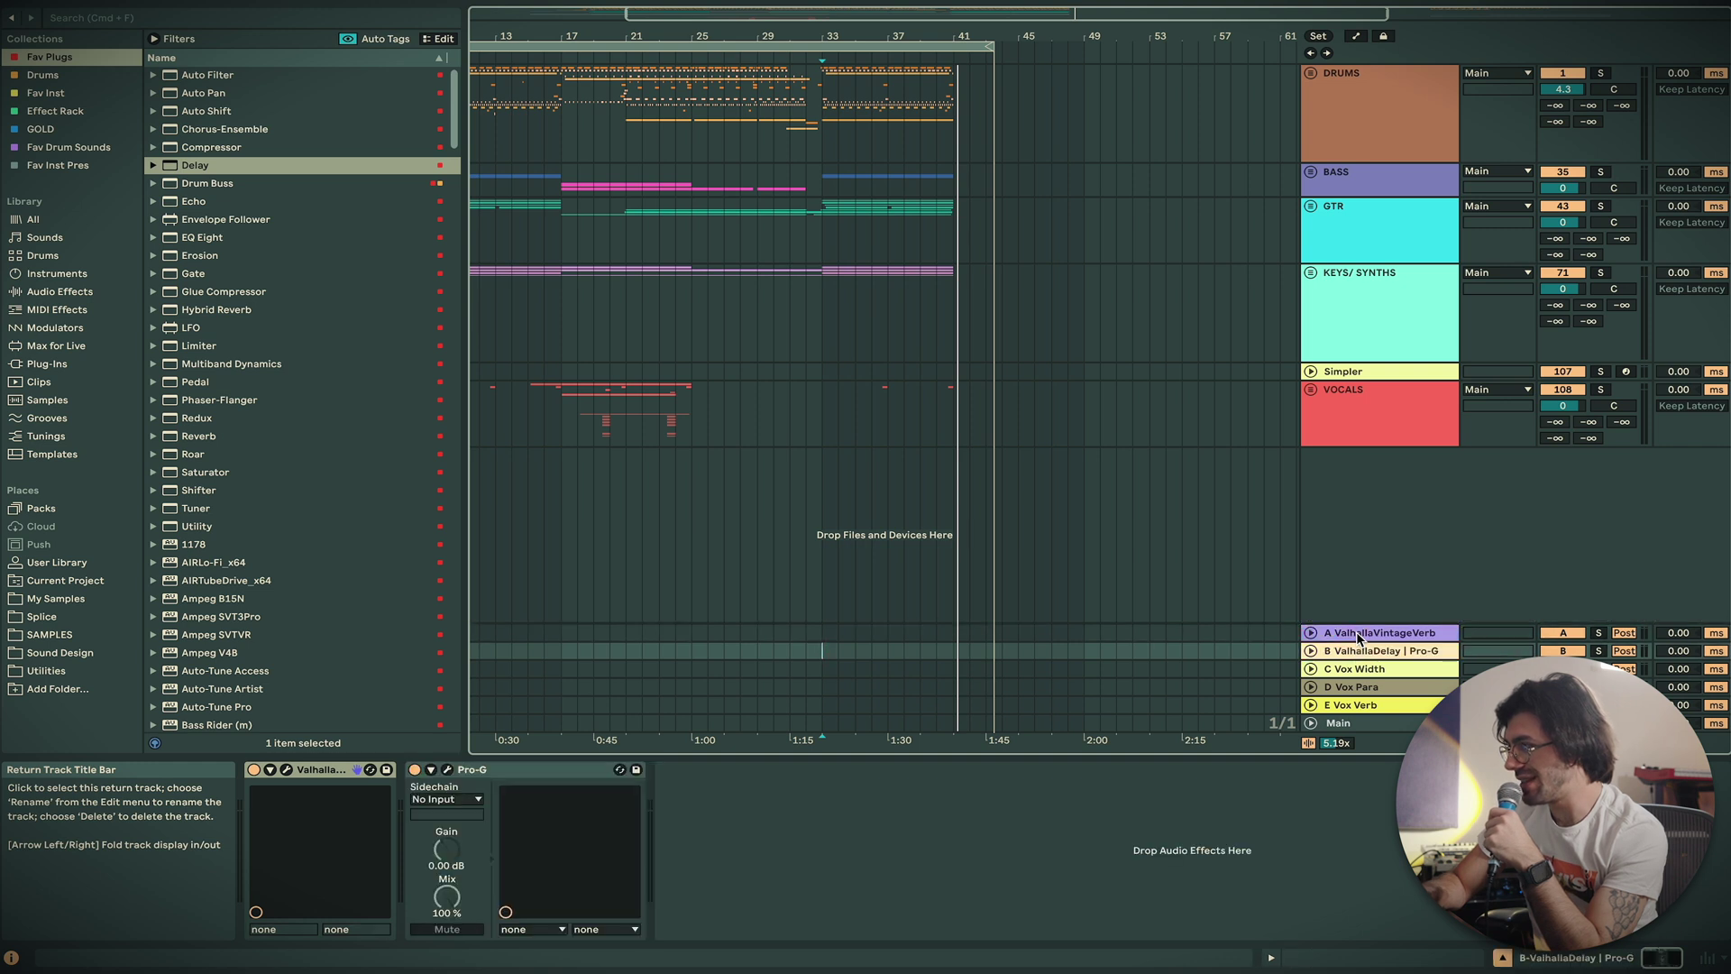
pyautogui.press('Up')
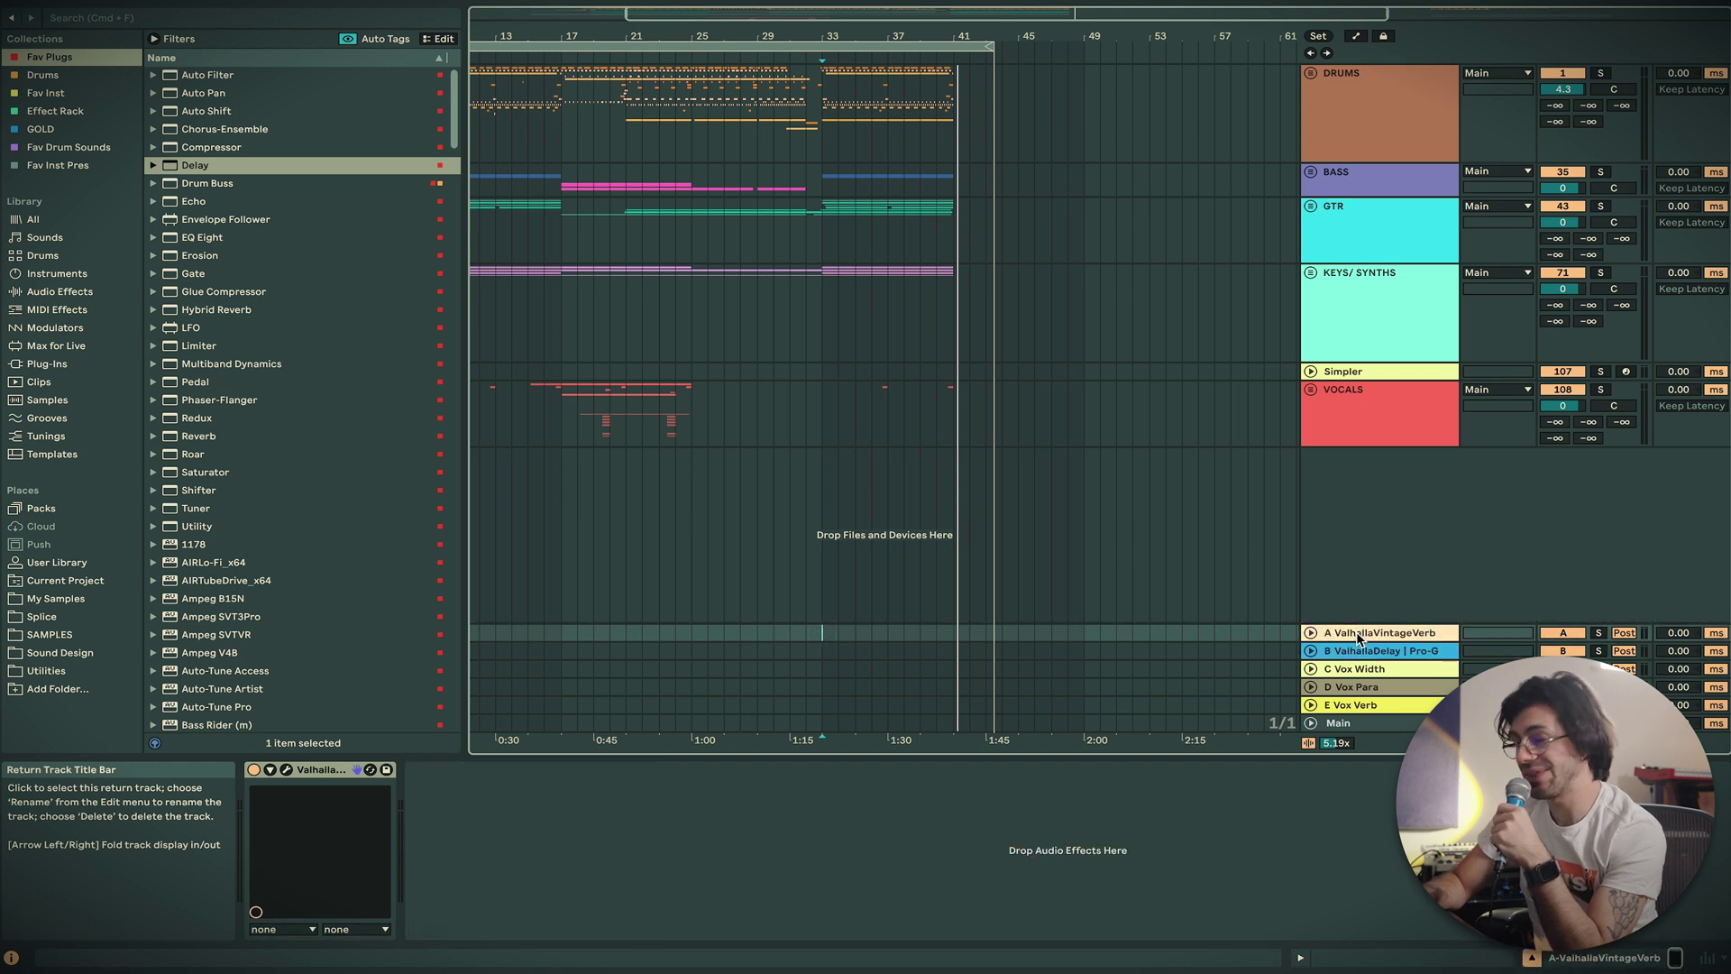
pyautogui.press('Down')
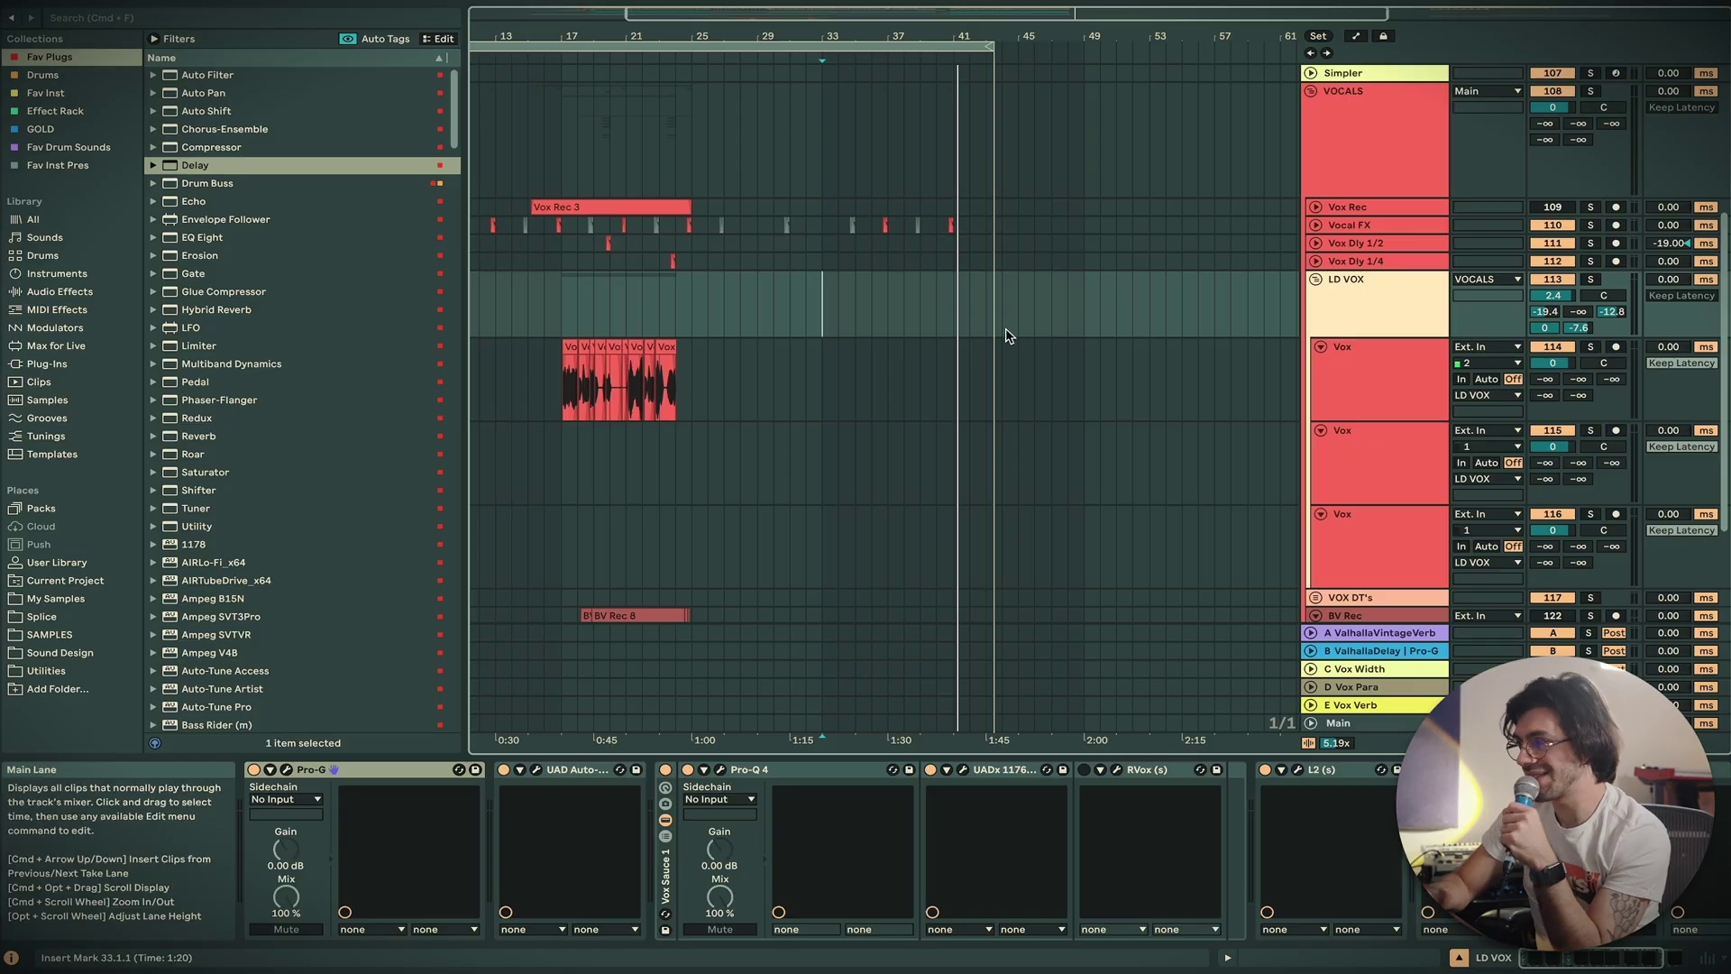
# Examine the LD VOX group's sends and tracks, and select its first Vox track
pyautogui.scroll(-4, 1008, 335)
pyautogui.hscroll(-2, 1009, 335)
pyautogui.scroll(2, 1011, 334)
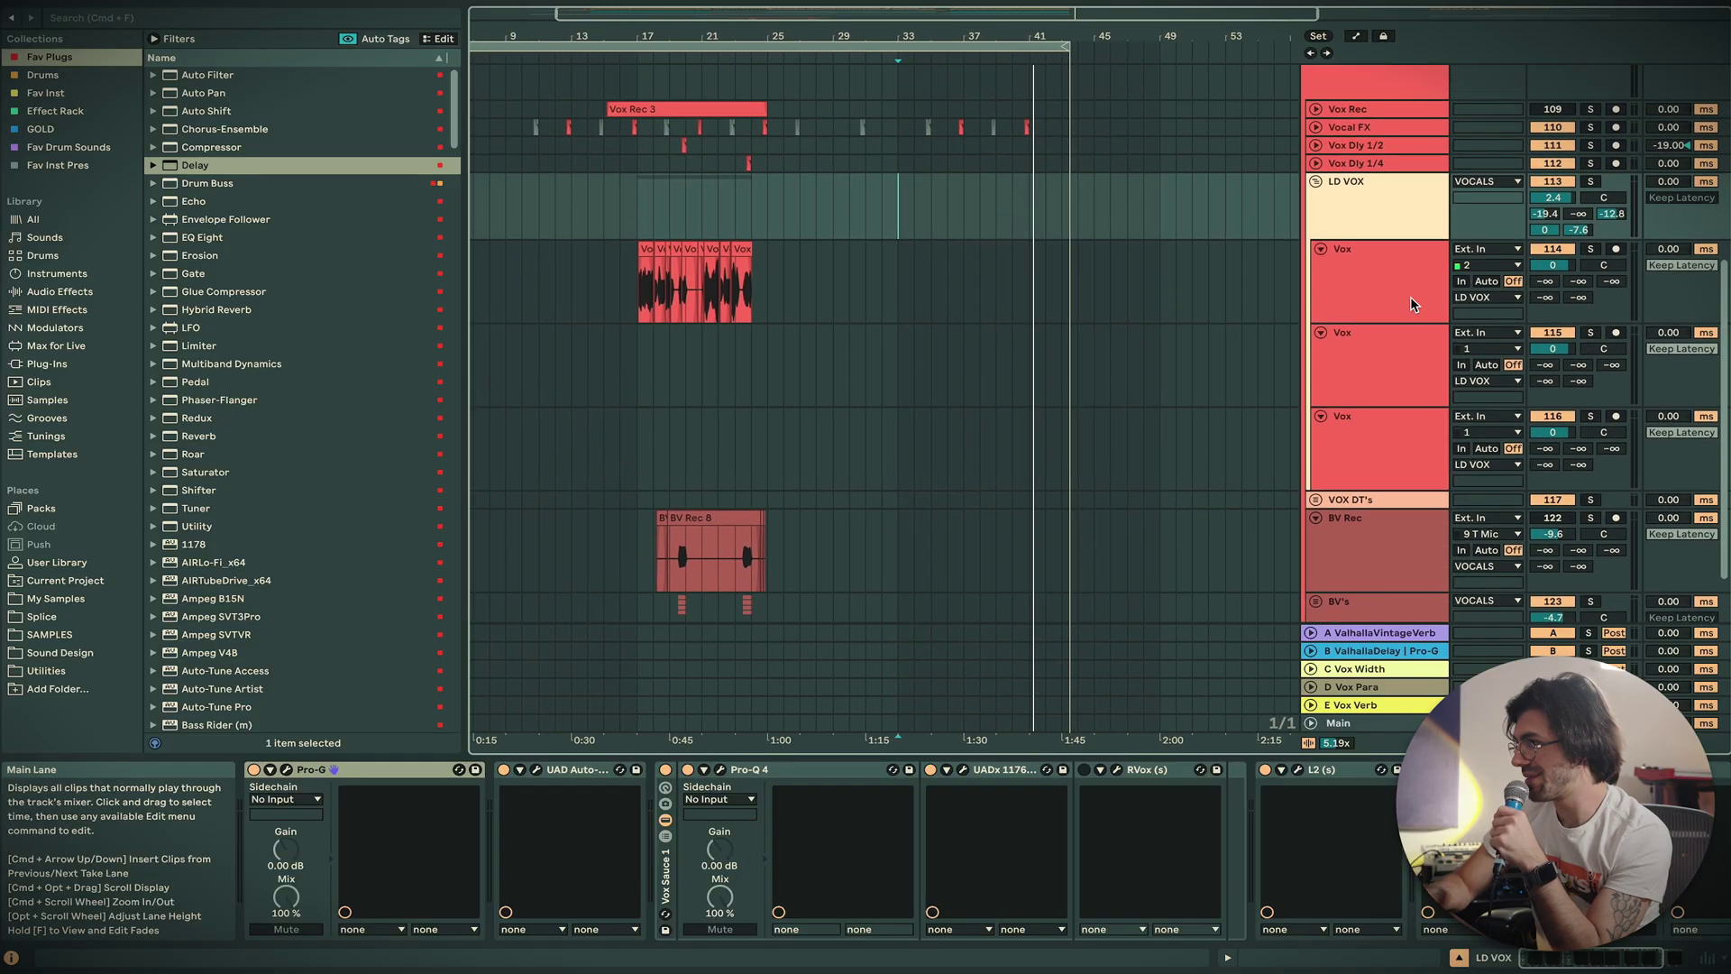
pyautogui.click(1393, 285)
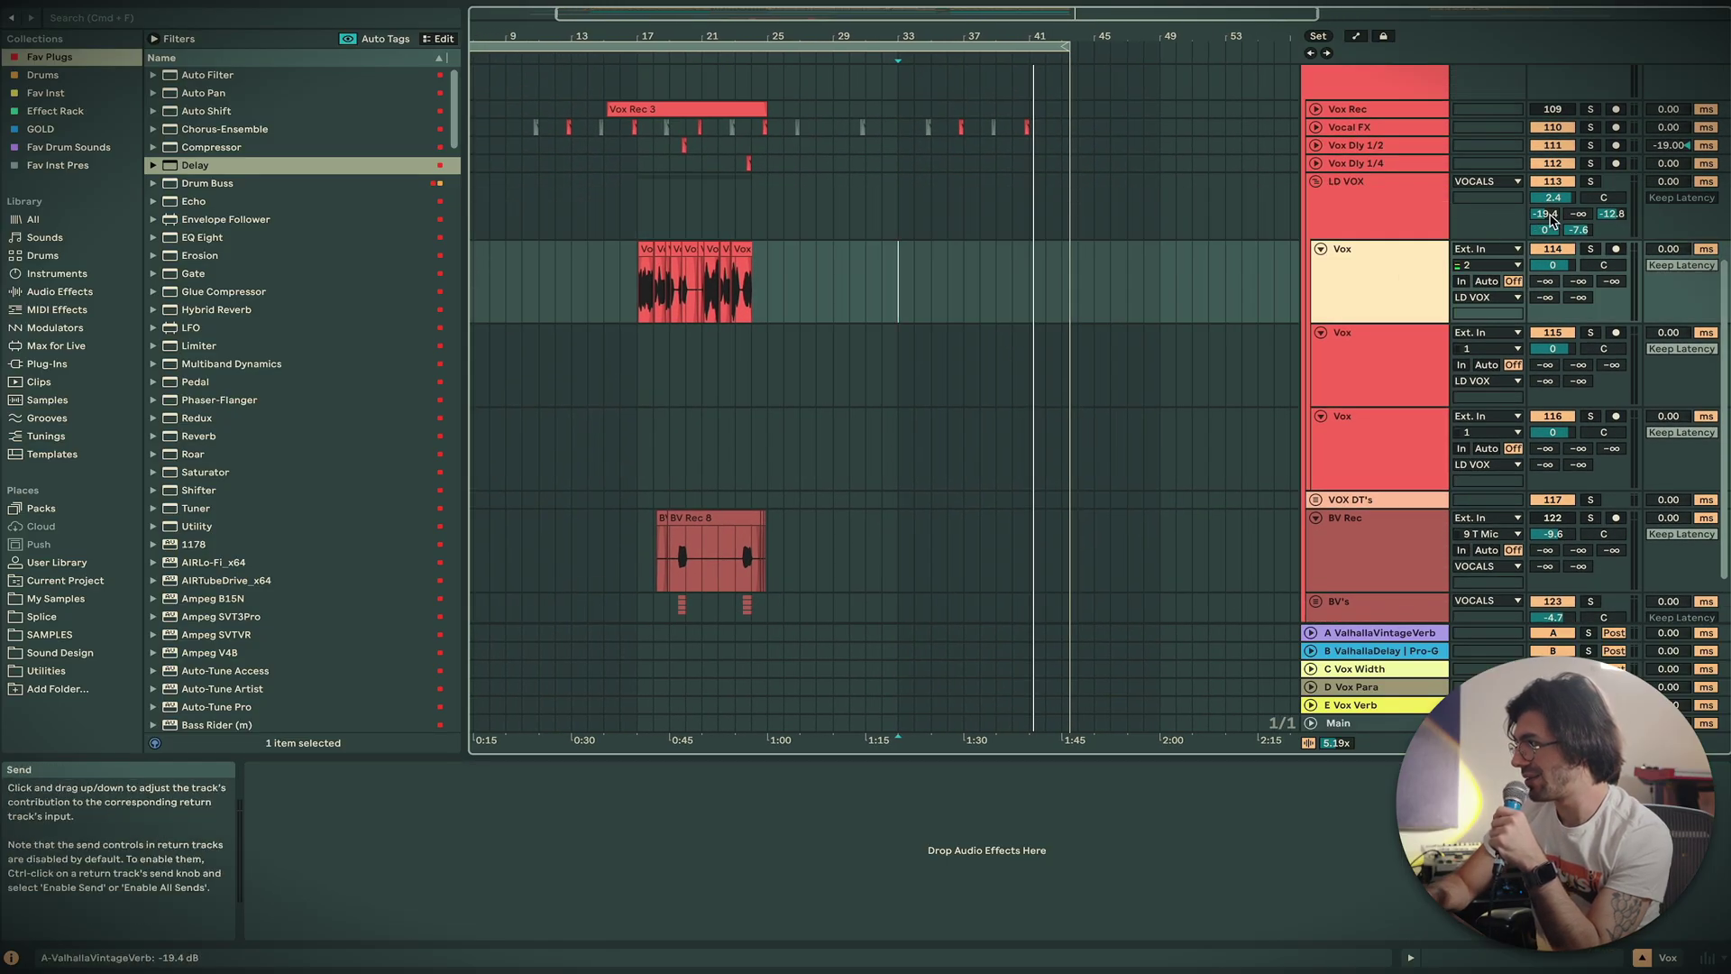
# Fold the LD VOX subgroup and its parent VOCALS group
pyautogui.click(1315, 182)
pyautogui.scroll(3, 1312, 187)
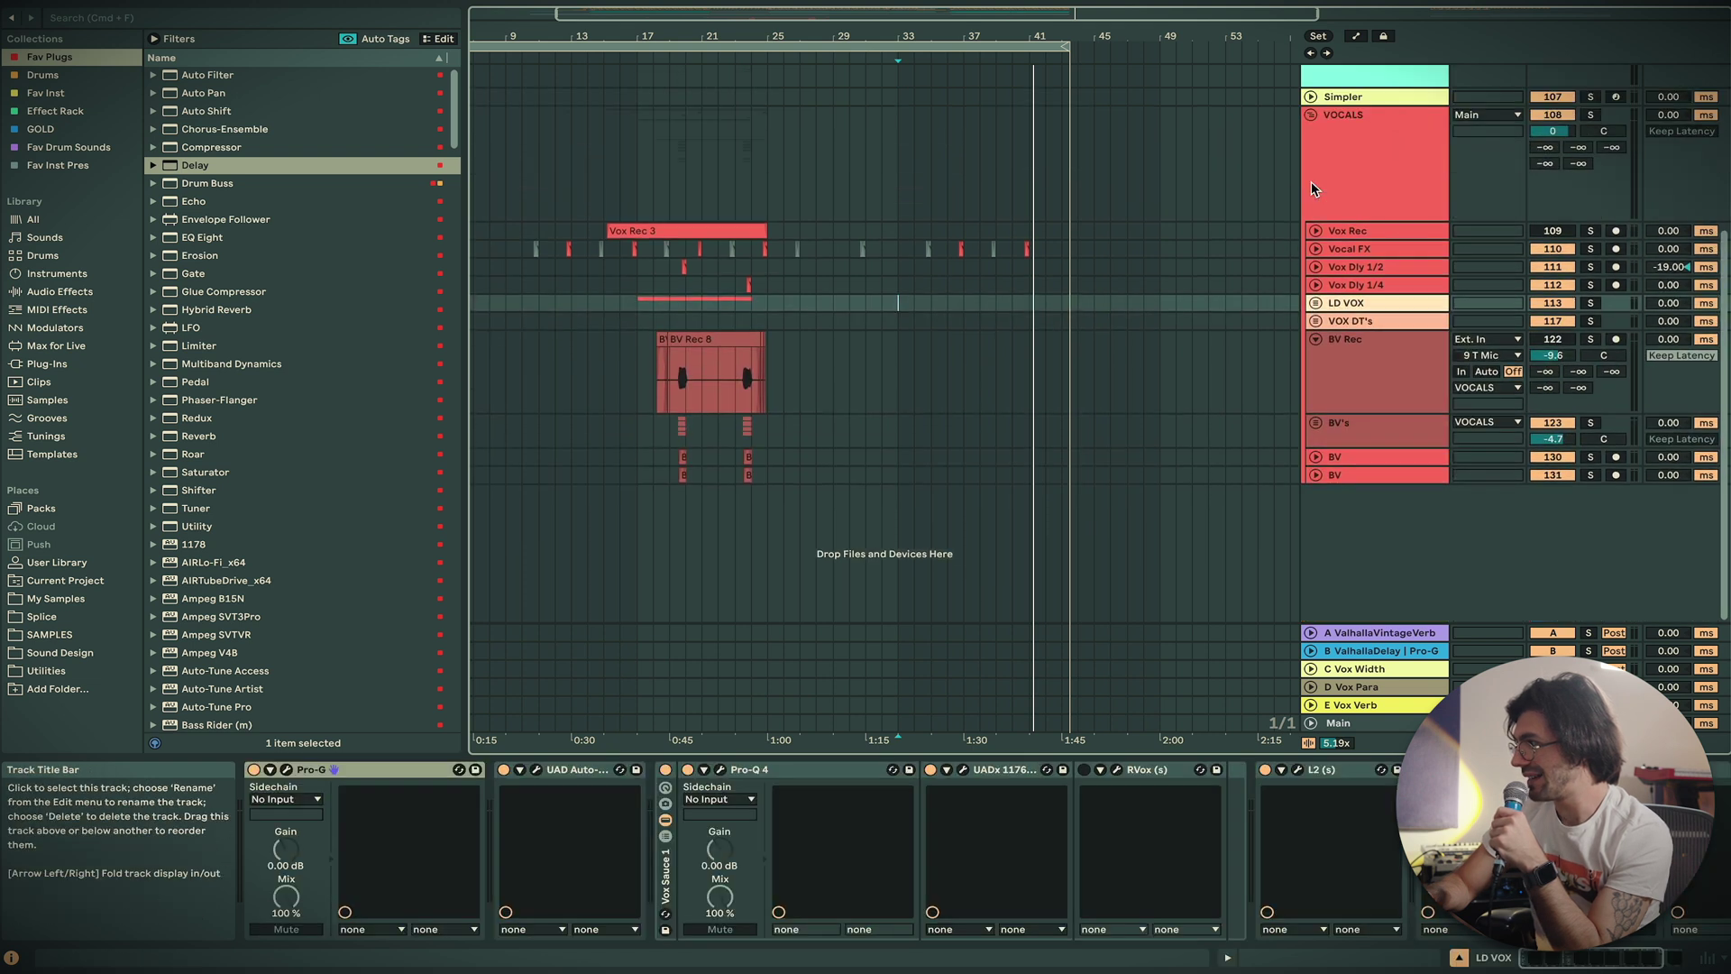
pyautogui.click(1311, 115)
pyautogui.scroll(-2, 1074, 355)
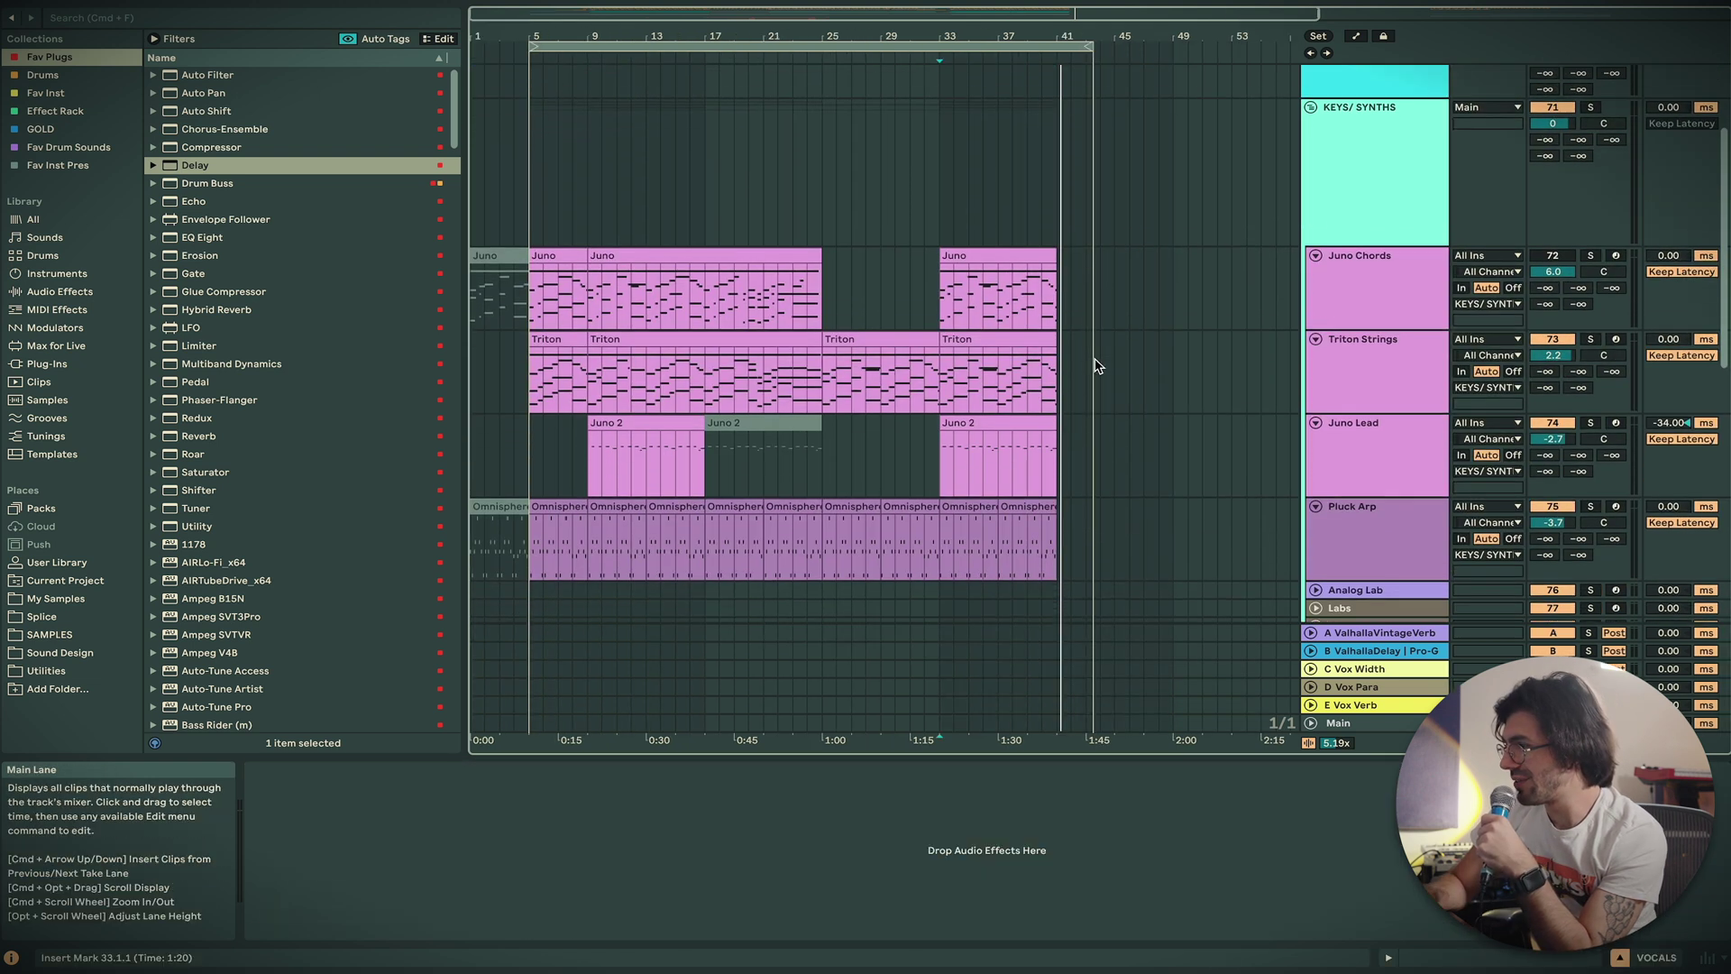
# Show automation for the KEYS/ SYNTHS tracks and solo Pluck Arp to examine its Auto Filter Frequency envelope
pyautogui.scroll(-3, 1097, 366)
pyautogui.scroll(-1, 1097, 366)
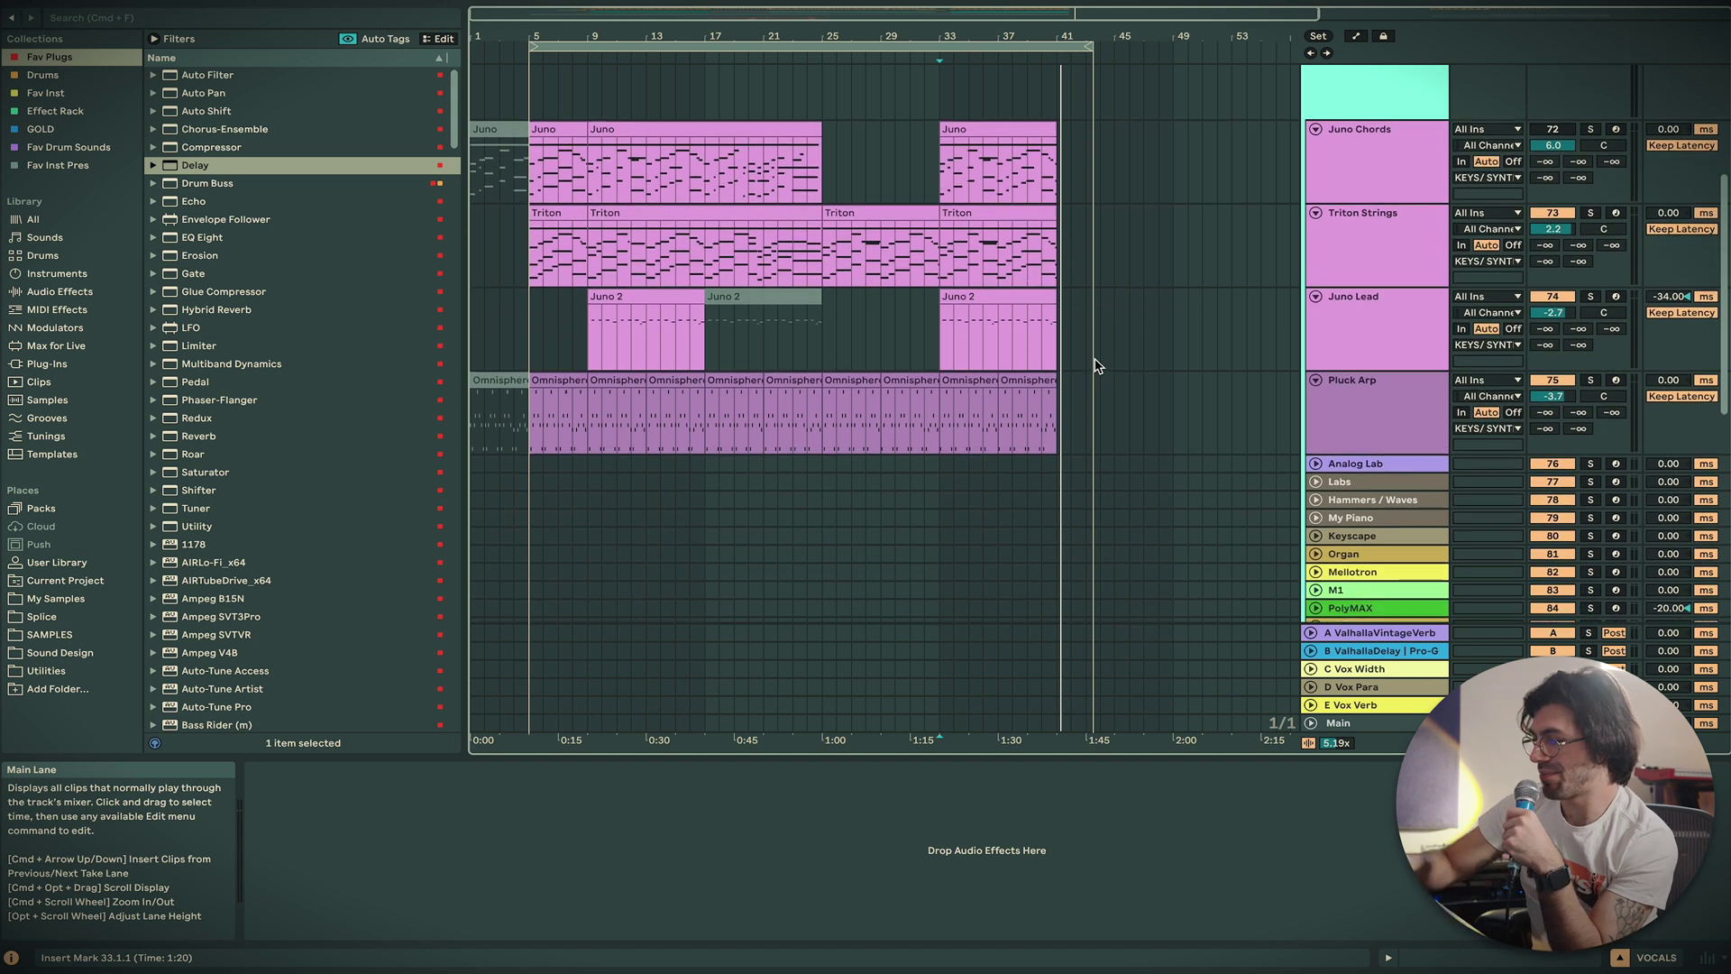
pyautogui.press('a')
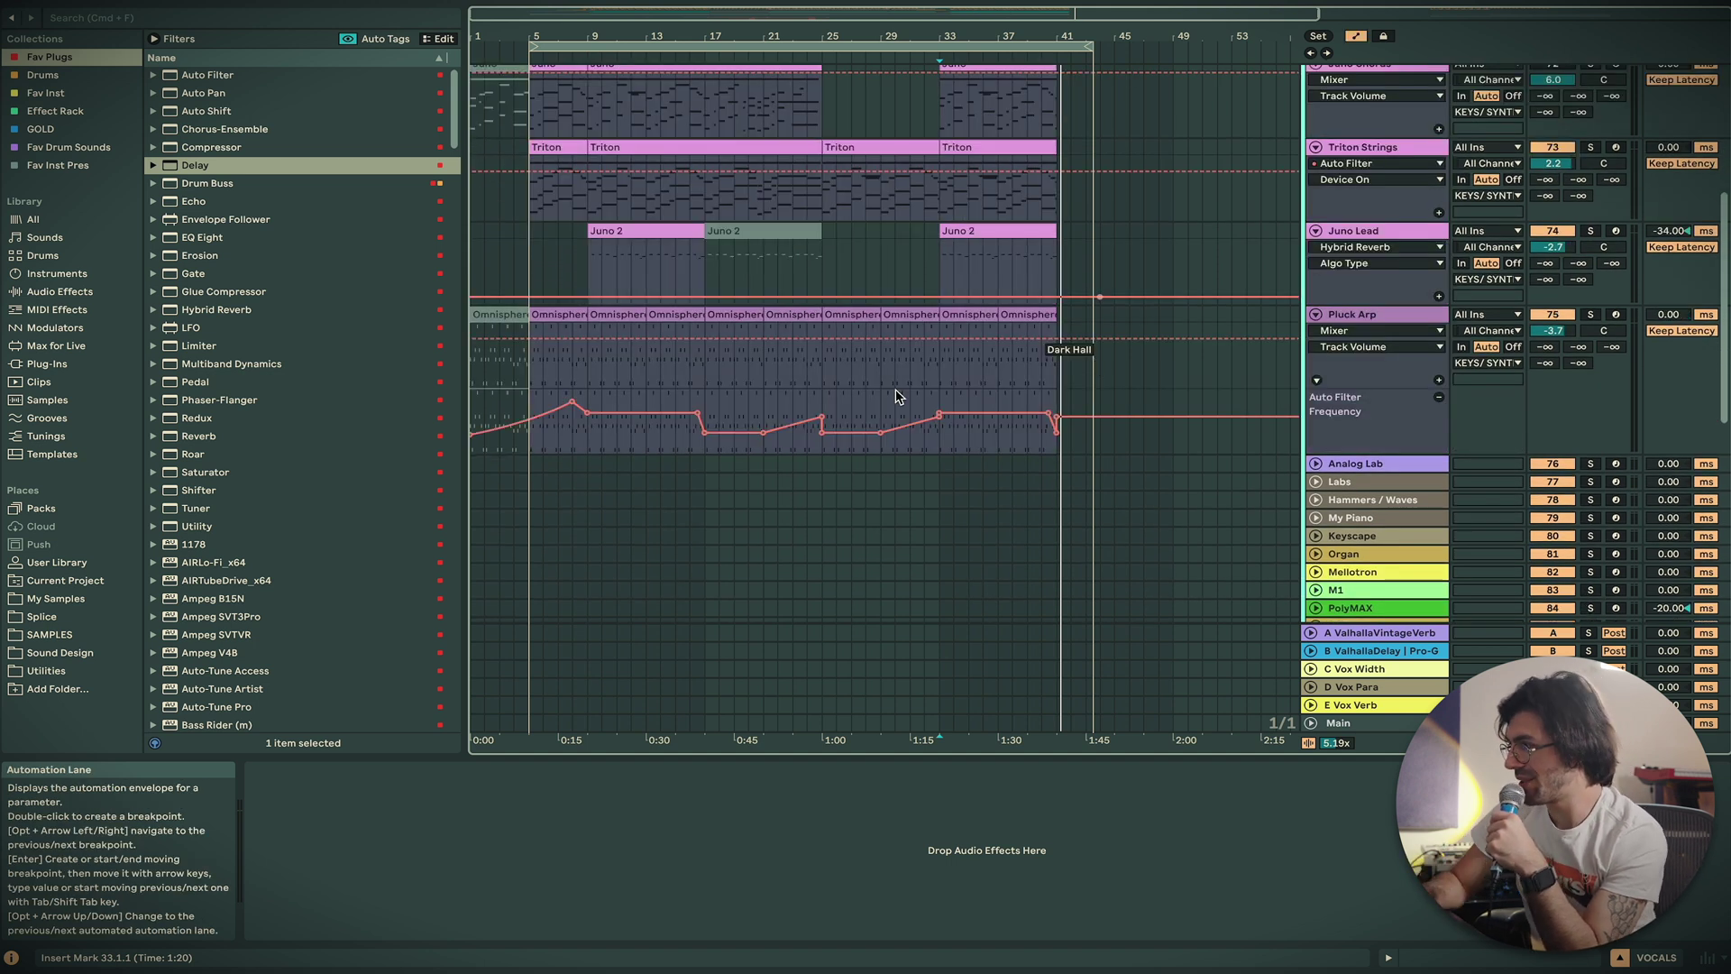
pyautogui.scroll(3, 728, 417)
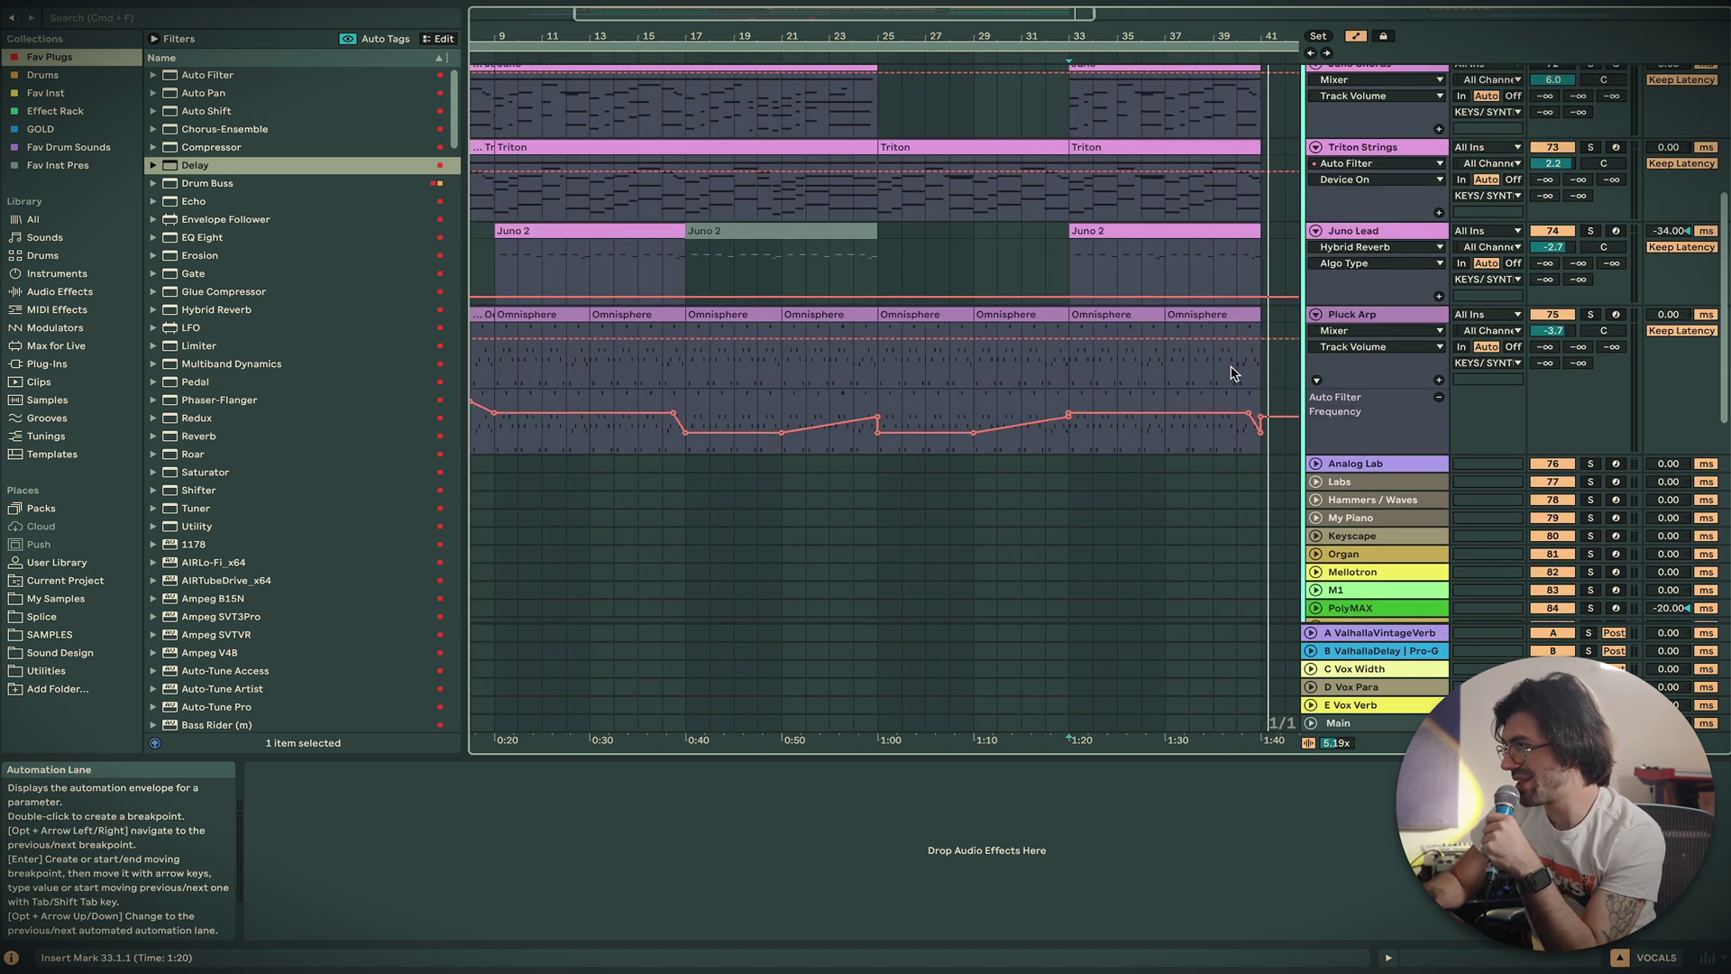
pyautogui.click(1590, 313)
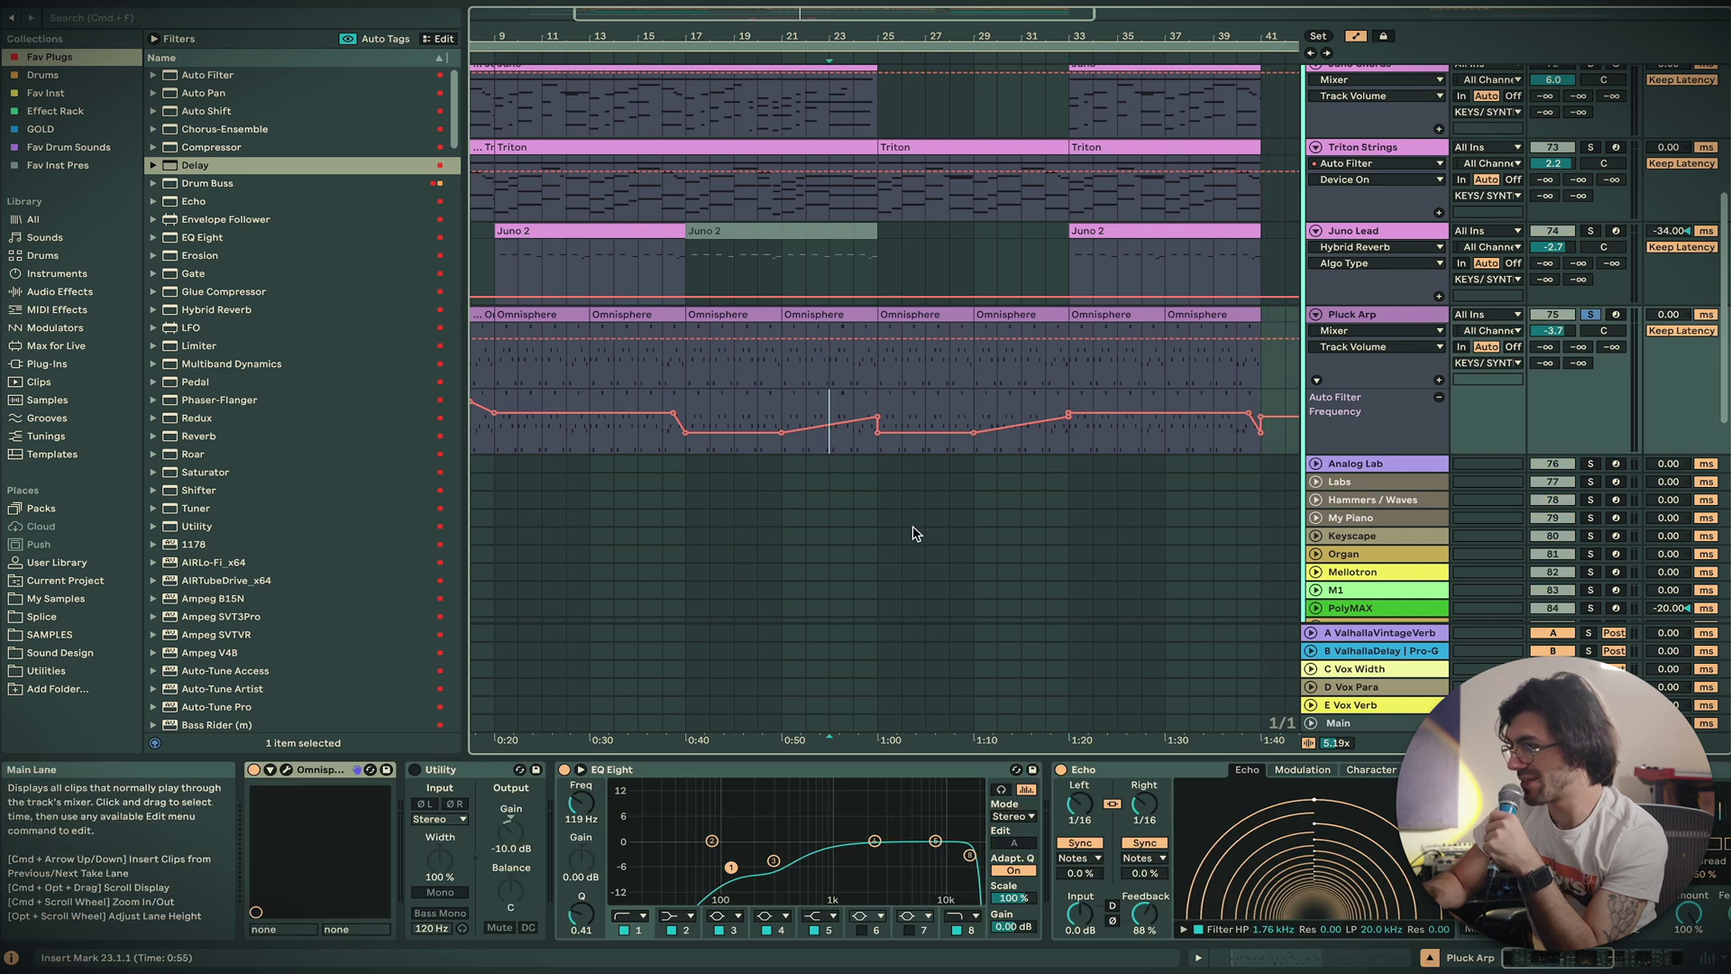
pyautogui.hscroll(10, 1064, 850)
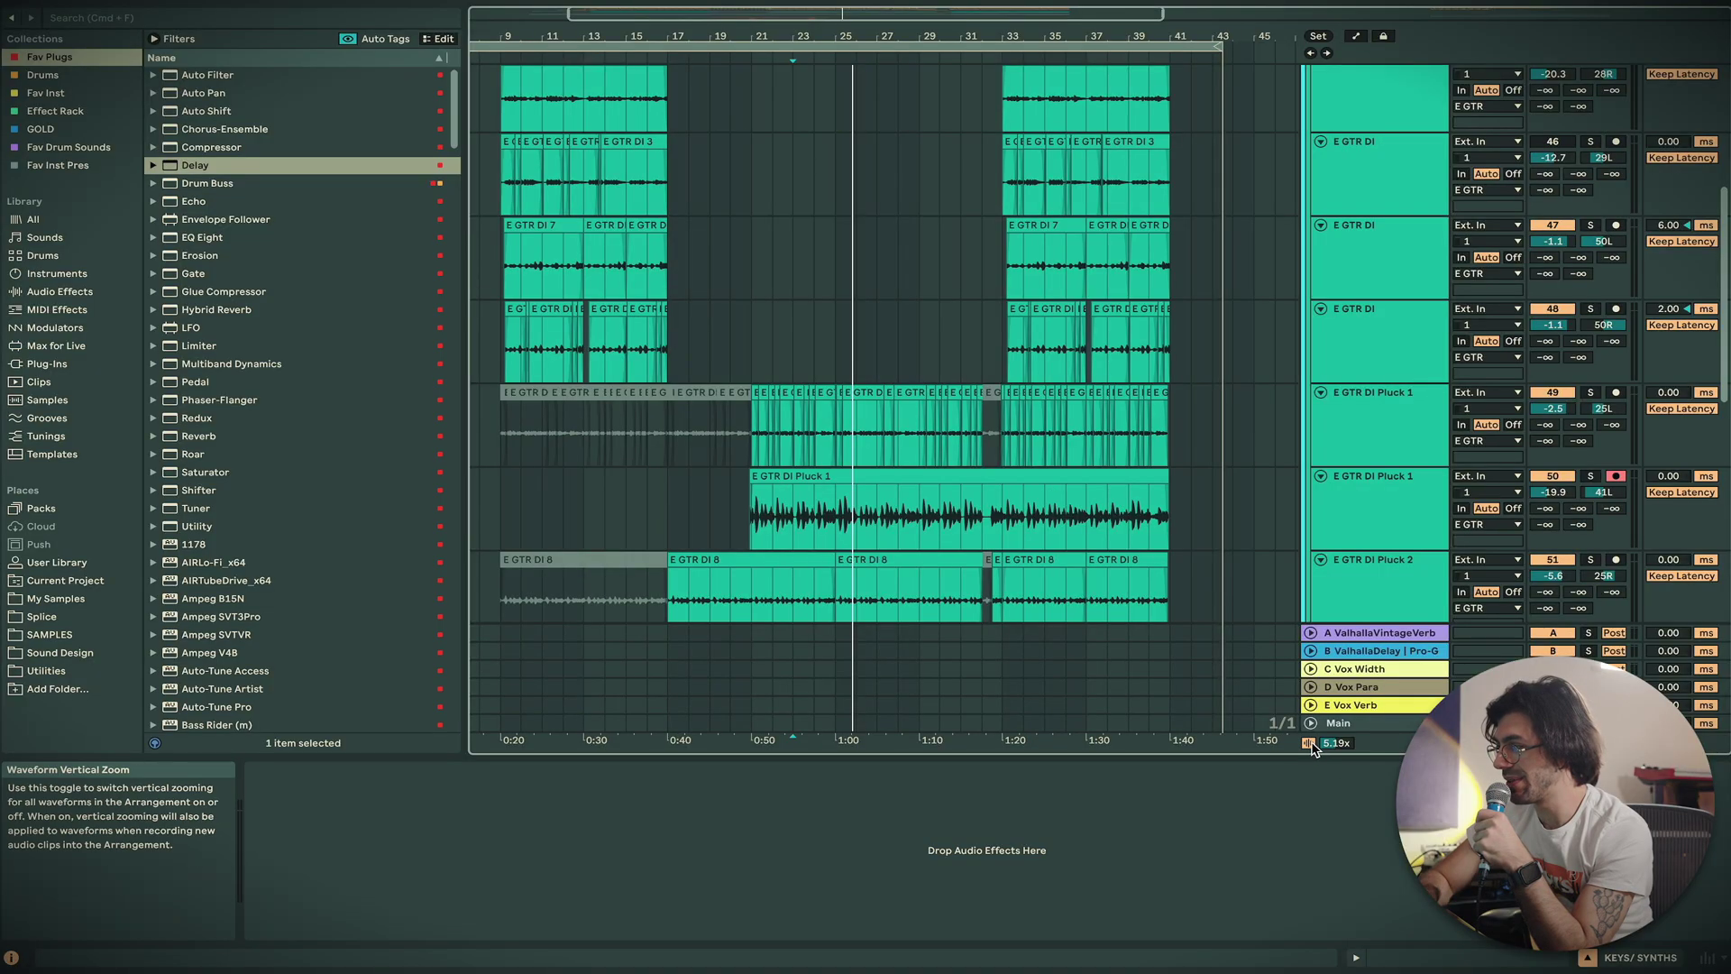
# Toggle Waveform Vertical Zoom off and on to compare the E GTR DI waveforms
pyautogui.click(1308, 743)
pyautogui.click(1308, 743)
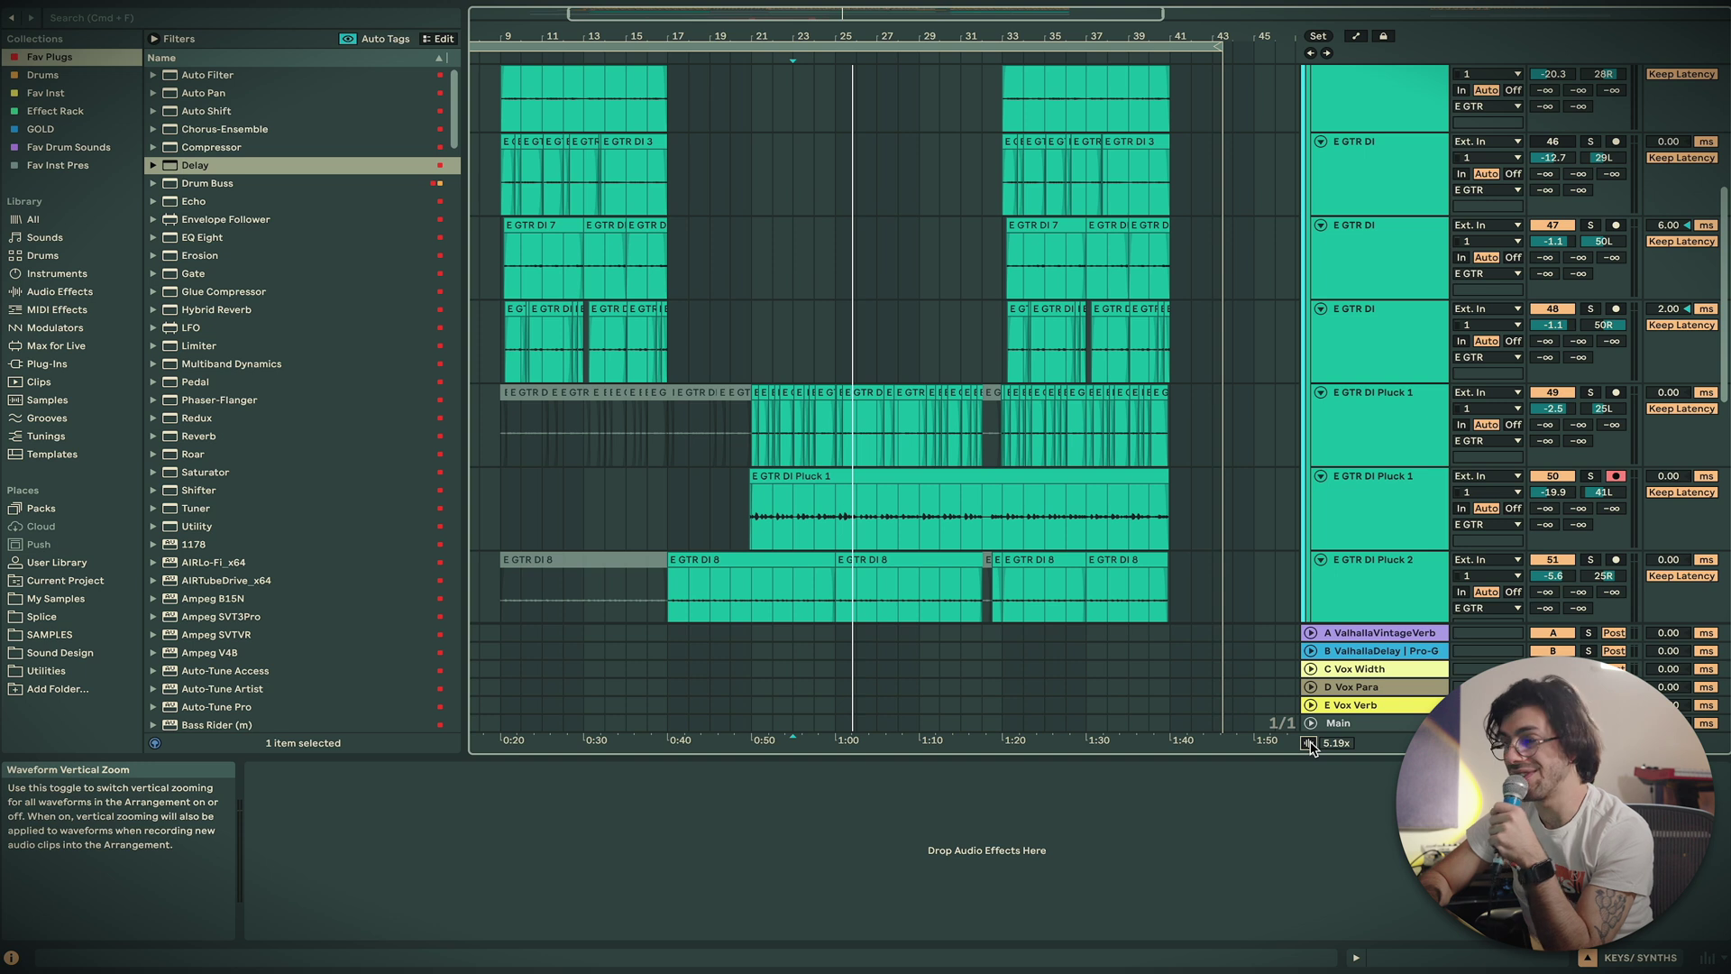
pyautogui.click(1308, 743)
pyautogui.click(1308, 742)
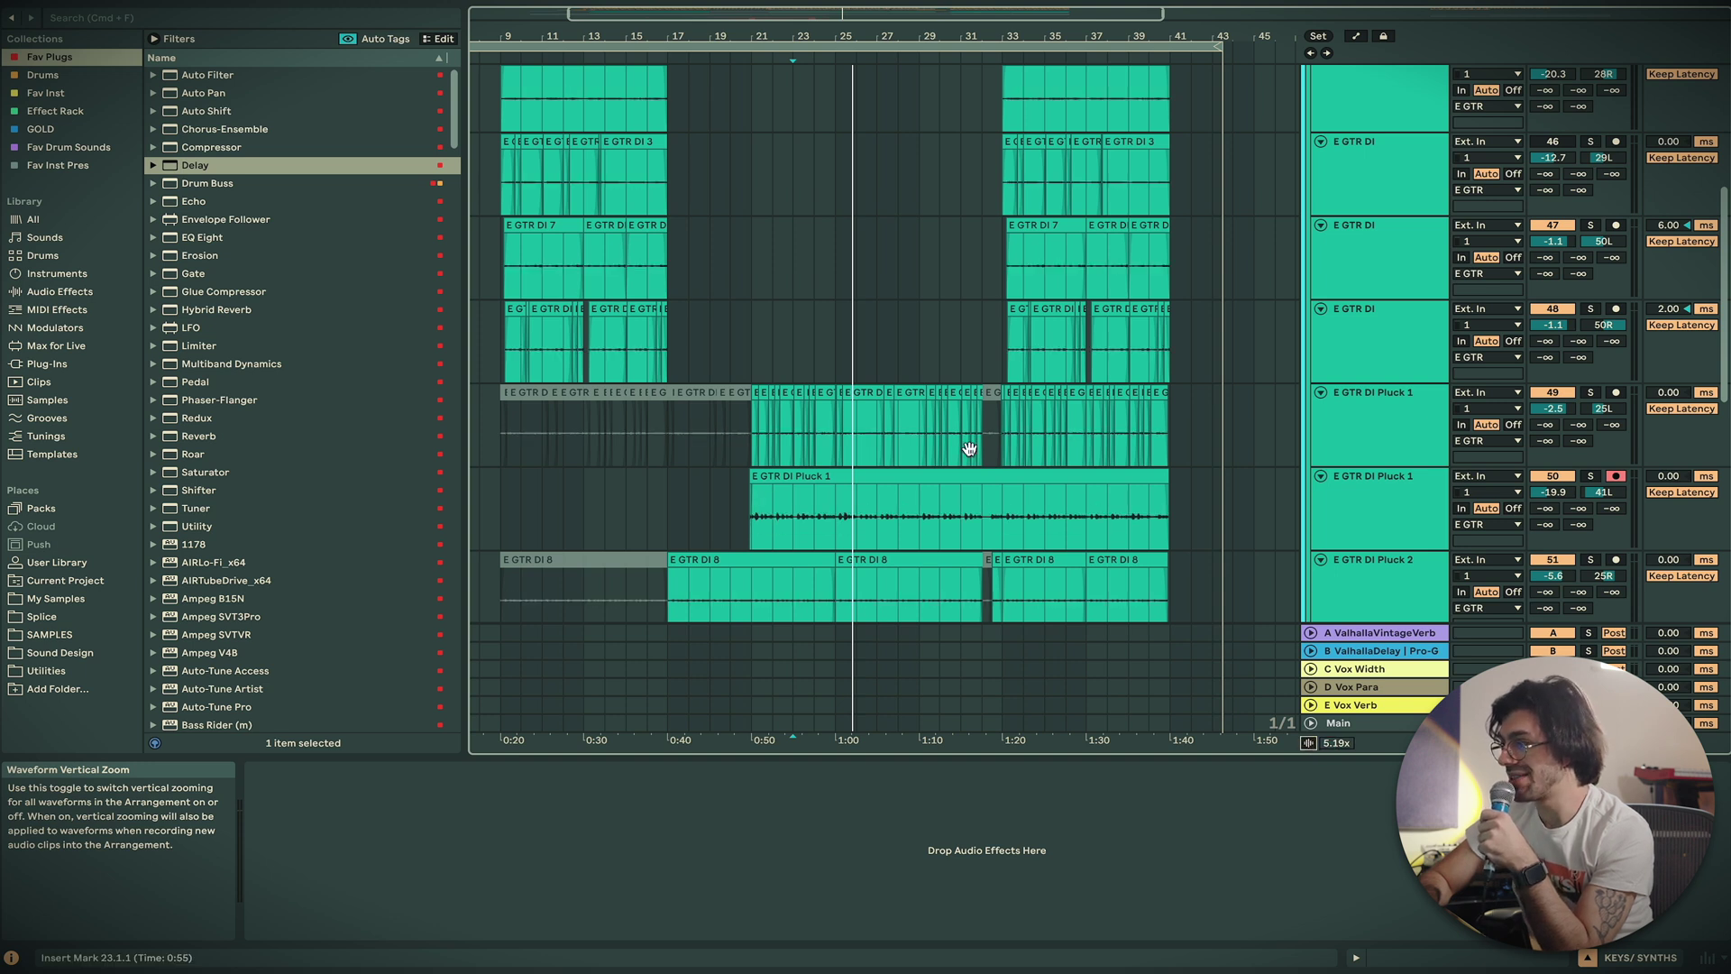
pyautogui.click(1309, 744)
# Adjust the waveform vertical zoom, settling on 66.7x, while checking the E GTR clip waveforms
pyautogui.moveTo(1337, 745); pyautogui.dragTo(1337, 676)
pyautogui.scroll(5, 847, 442)
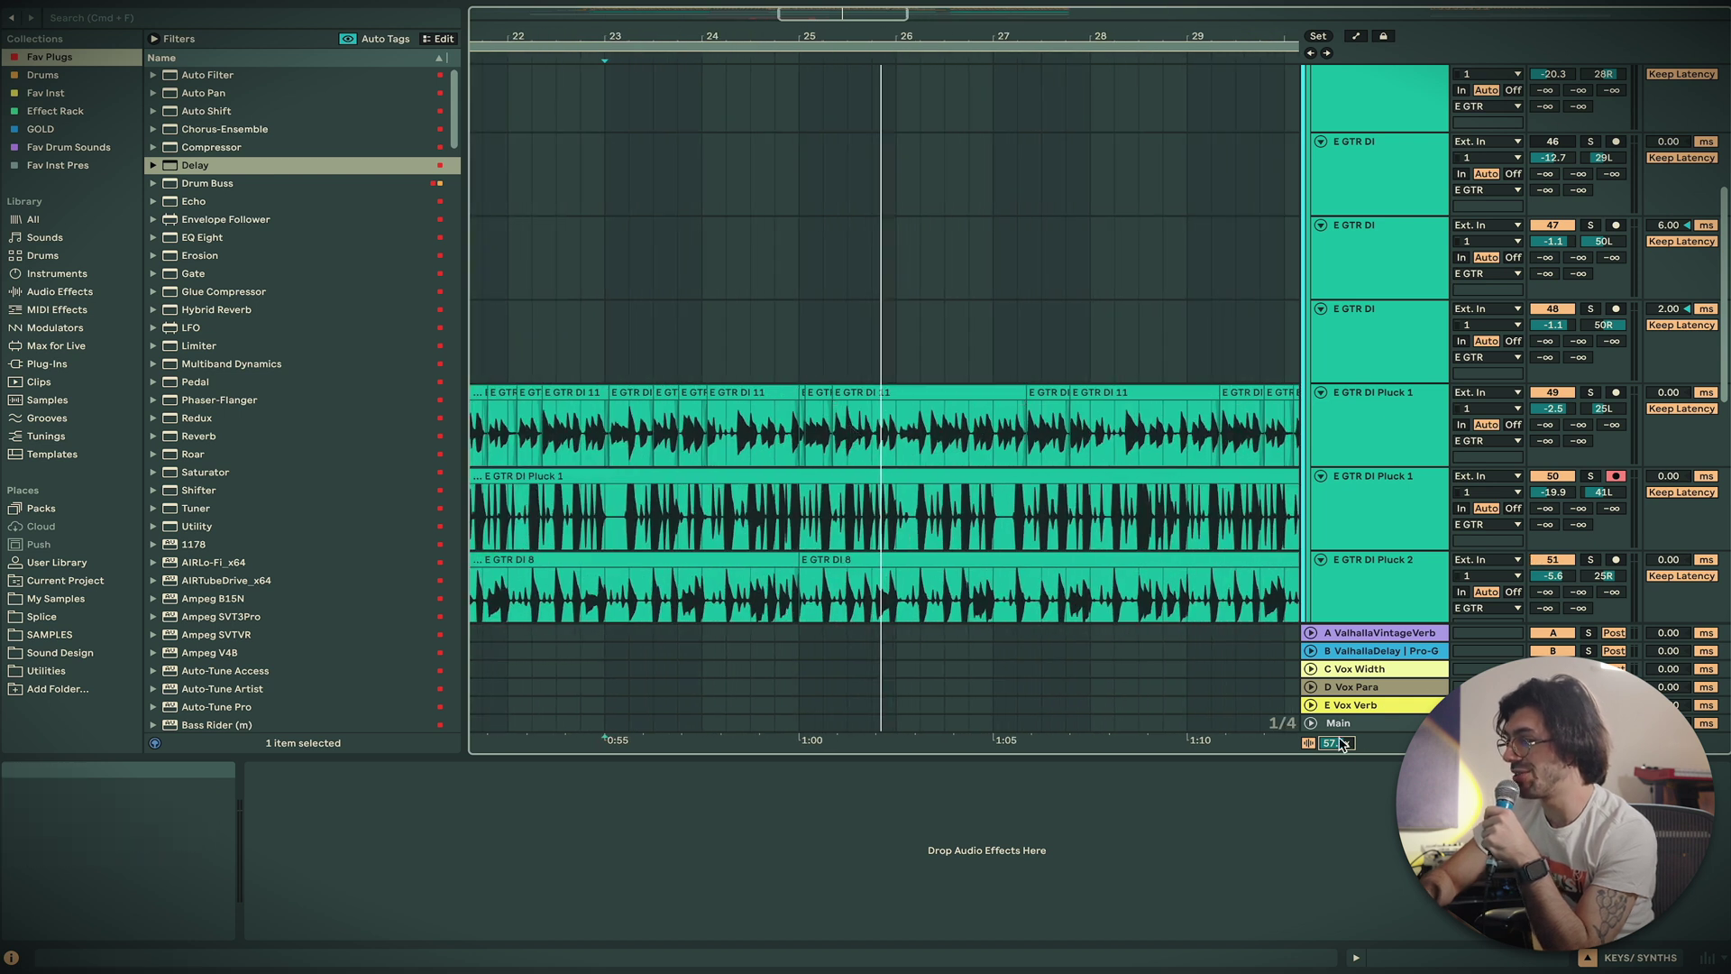
pyautogui.moveTo(1337, 742)
pyautogui.mouseDown()
pyautogui.moveTo(1337, 762)
pyautogui.moveTo(1337, 712)
pyautogui.mouseUp()
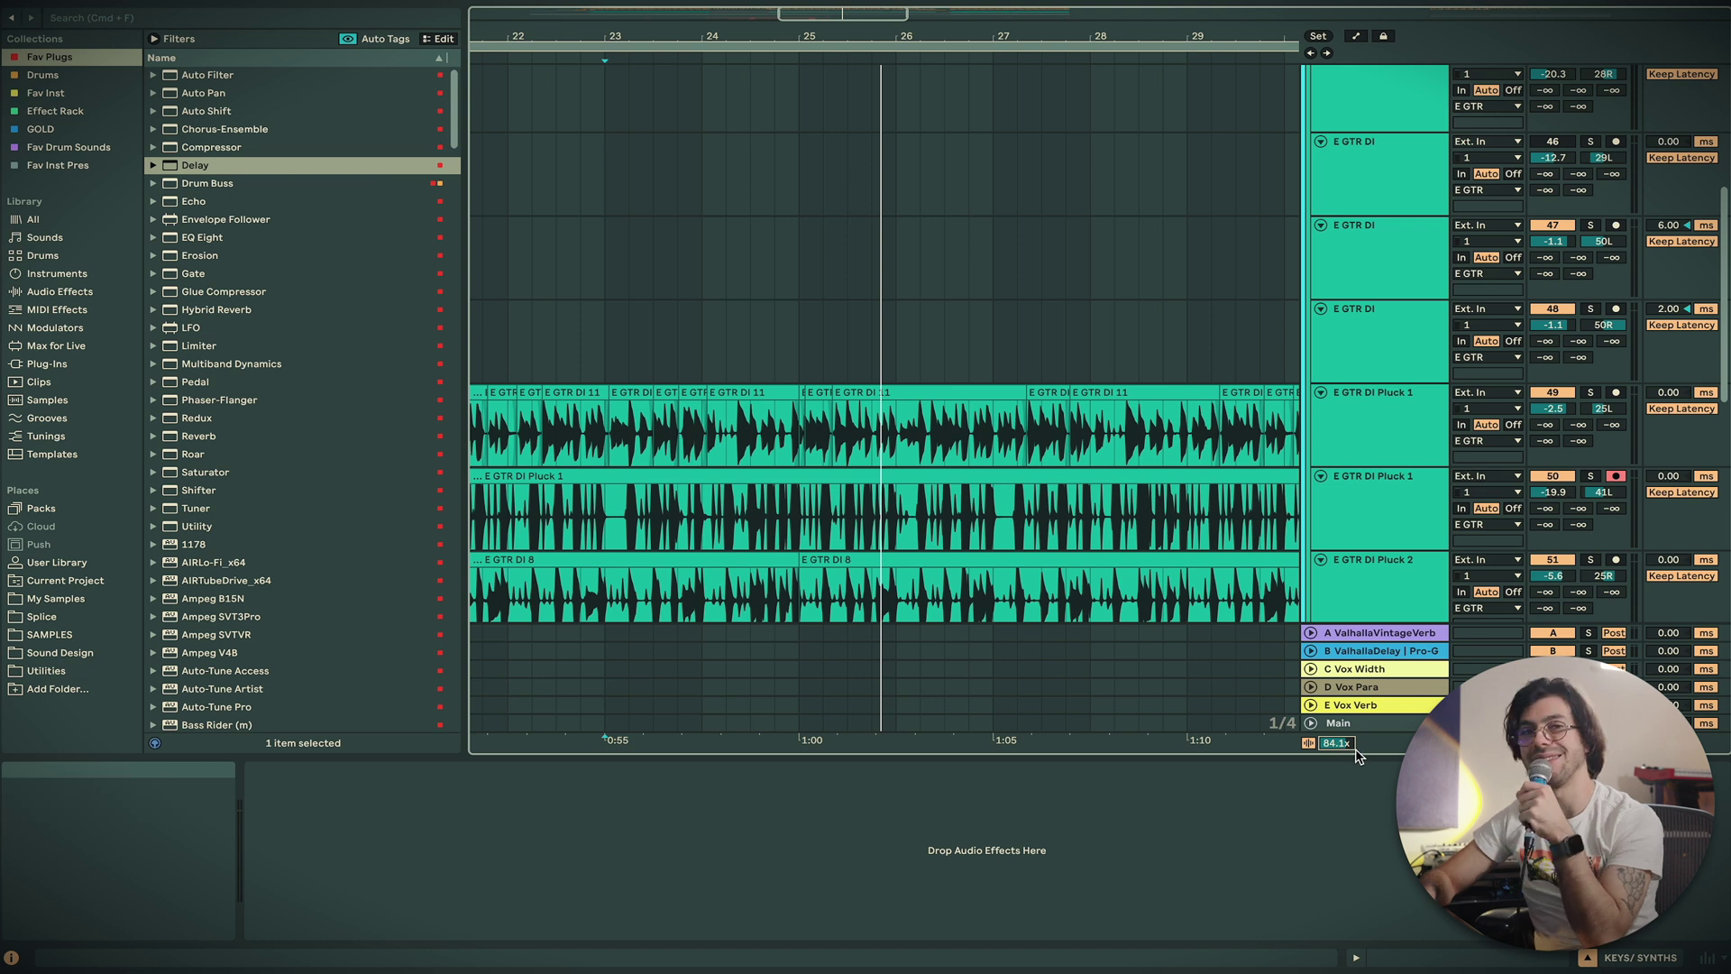
pyautogui.moveTo(1348, 745)
pyautogui.mouseDown()
pyautogui.moveTo(1348, 767)
pyautogui.moveTo(1348, 713)
pyautogui.moveTo(1349, 762)
pyautogui.moveTo(1349, 744)
pyautogui.mouseUp()
pyautogui.scroll(-1, 993, 543)
pyautogui.scroll(8, 992, 543)
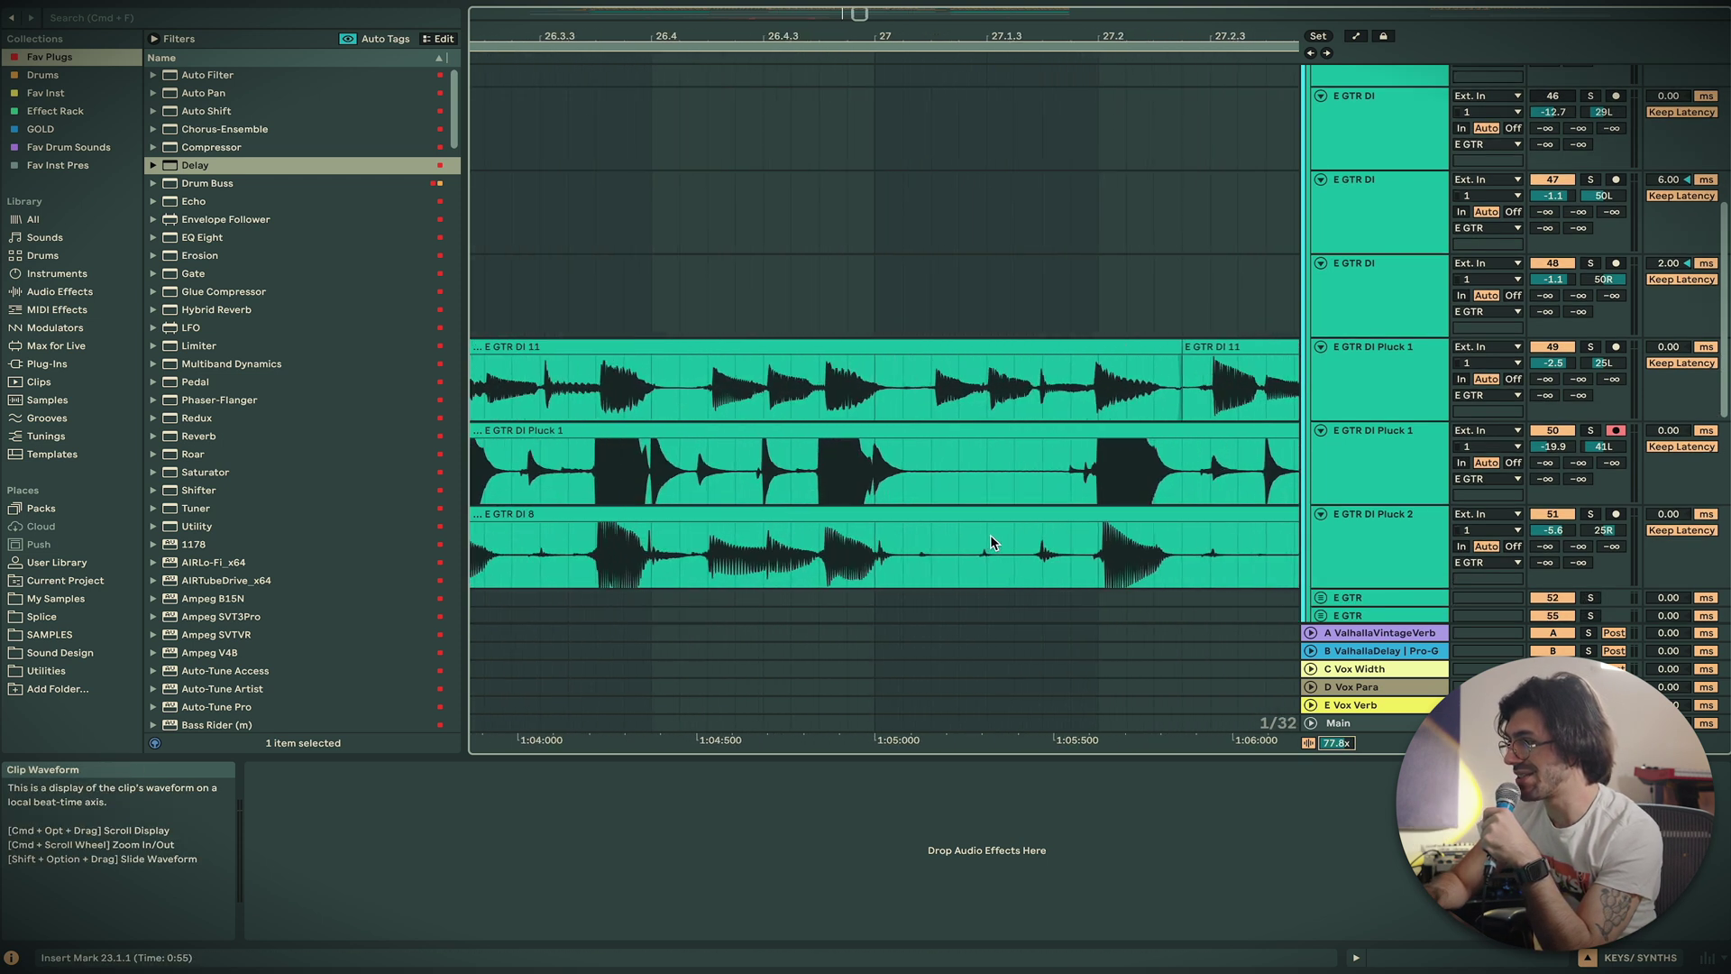
pyautogui.moveTo(1337, 743)
pyautogui.mouseDown()
pyautogui.moveTo(1338, 771)
pyautogui.moveTo(1337, 745)
pyautogui.mouseUp()
pyautogui.scroll(-2, 815, 497)
pyautogui.scroll(-10, 814, 496)
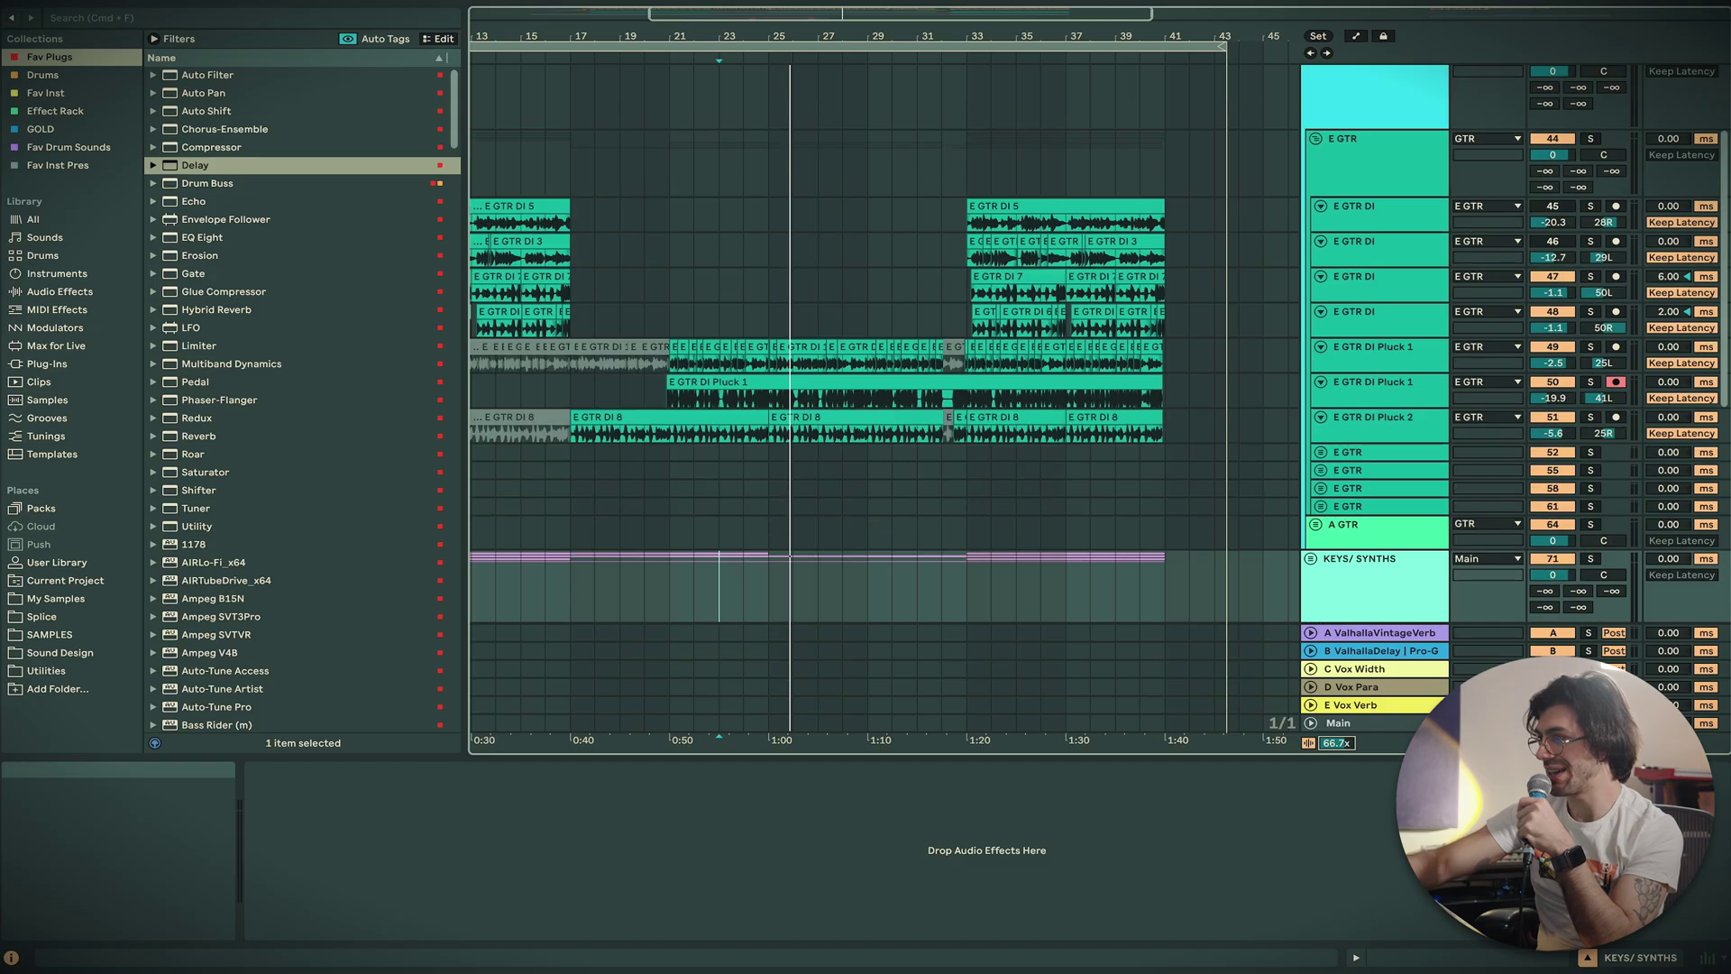
# Fit the whole arrangement length in view and select the GTR group
pyautogui.press('w')
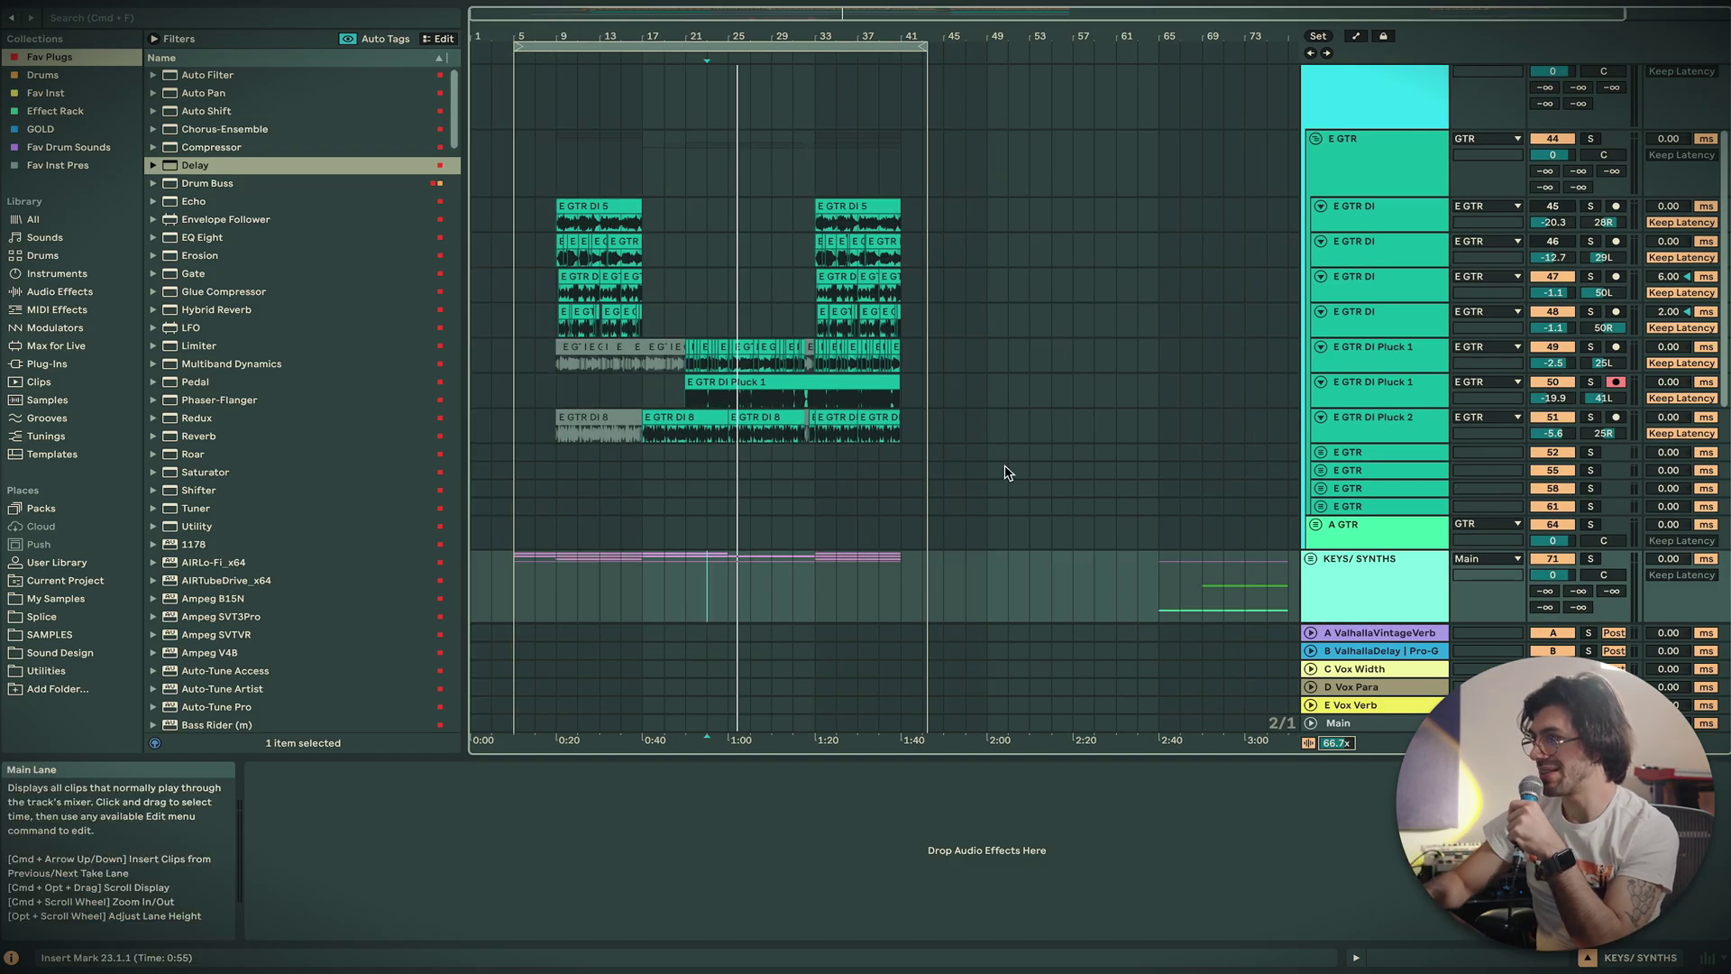
pyautogui.scroll(3, 1004, 475)
pyautogui.scroll(-8, 938, 460)
pyautogui.scroll(5, 865, 442)
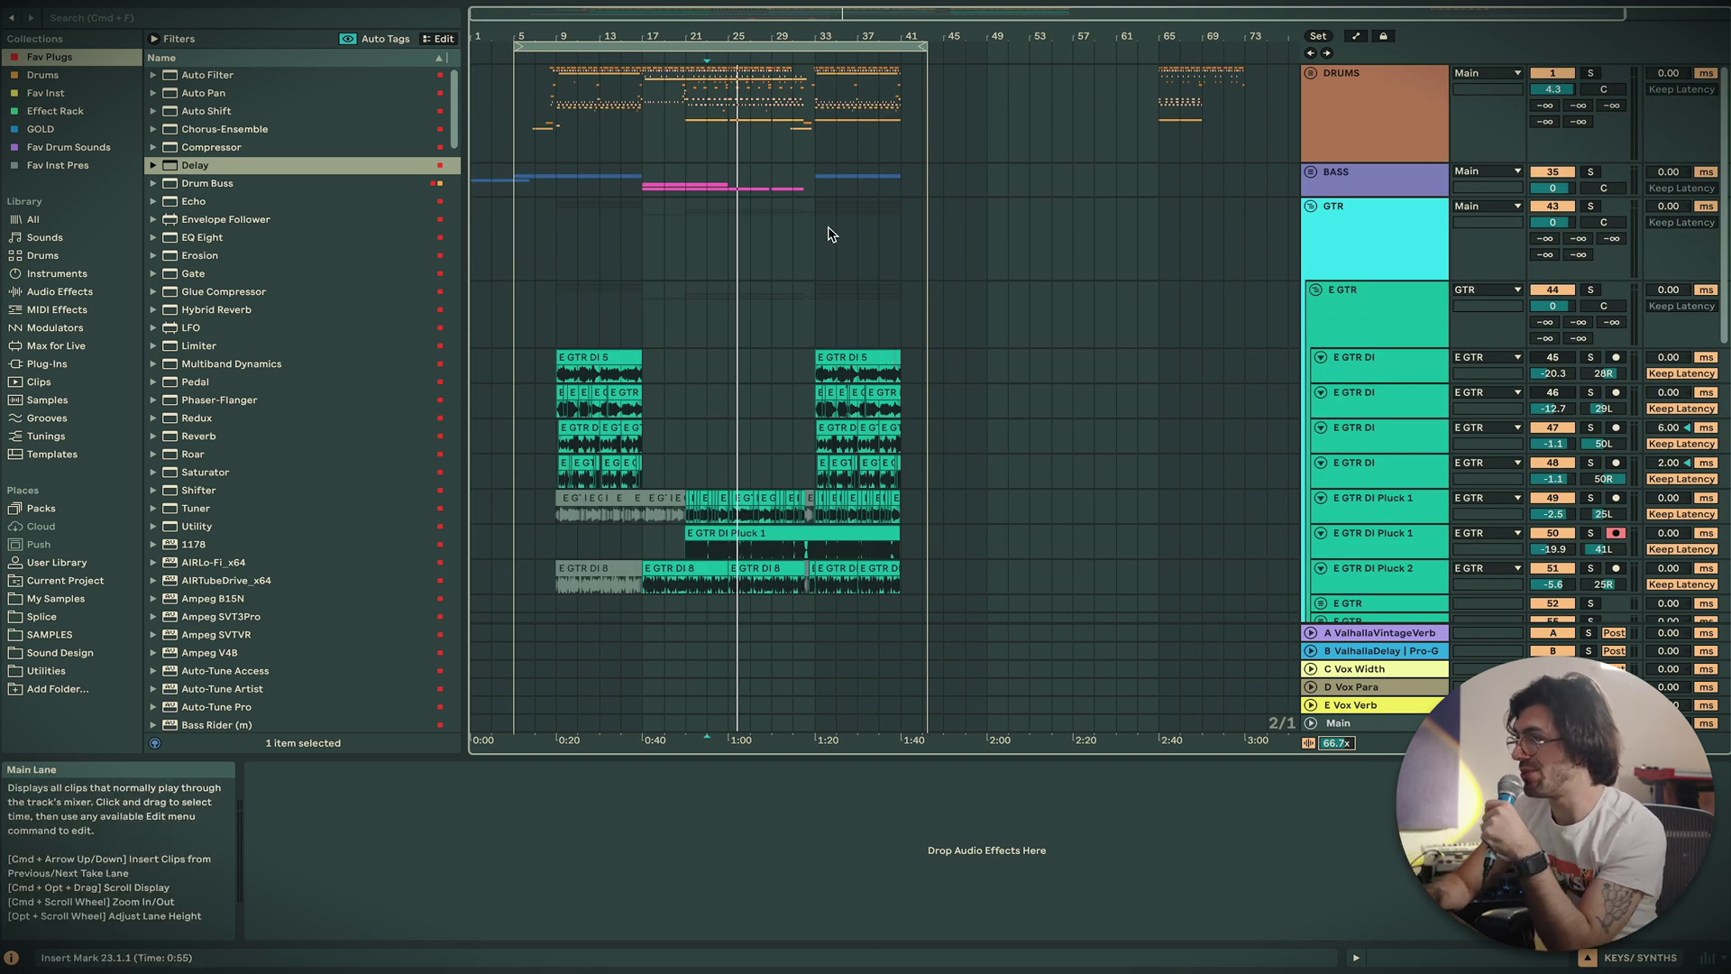
pyautogui.click(1332, 208)
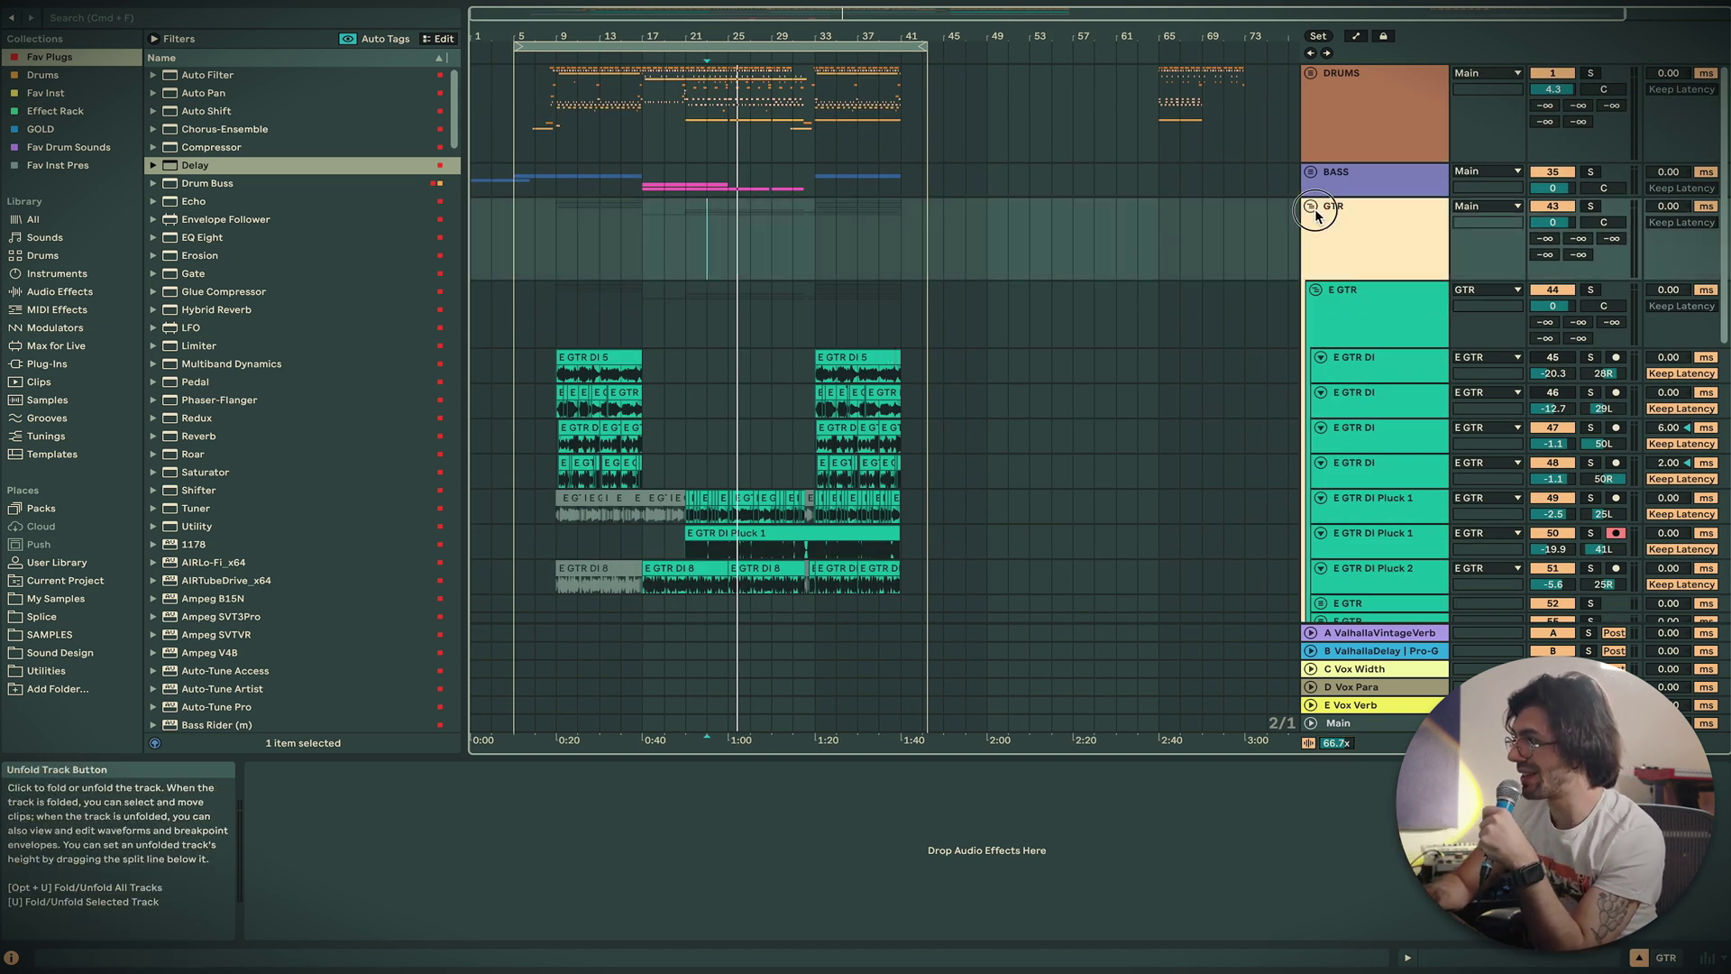
# Fold the GTR group track in the arrangement
pyautogui.click(1310, 205)
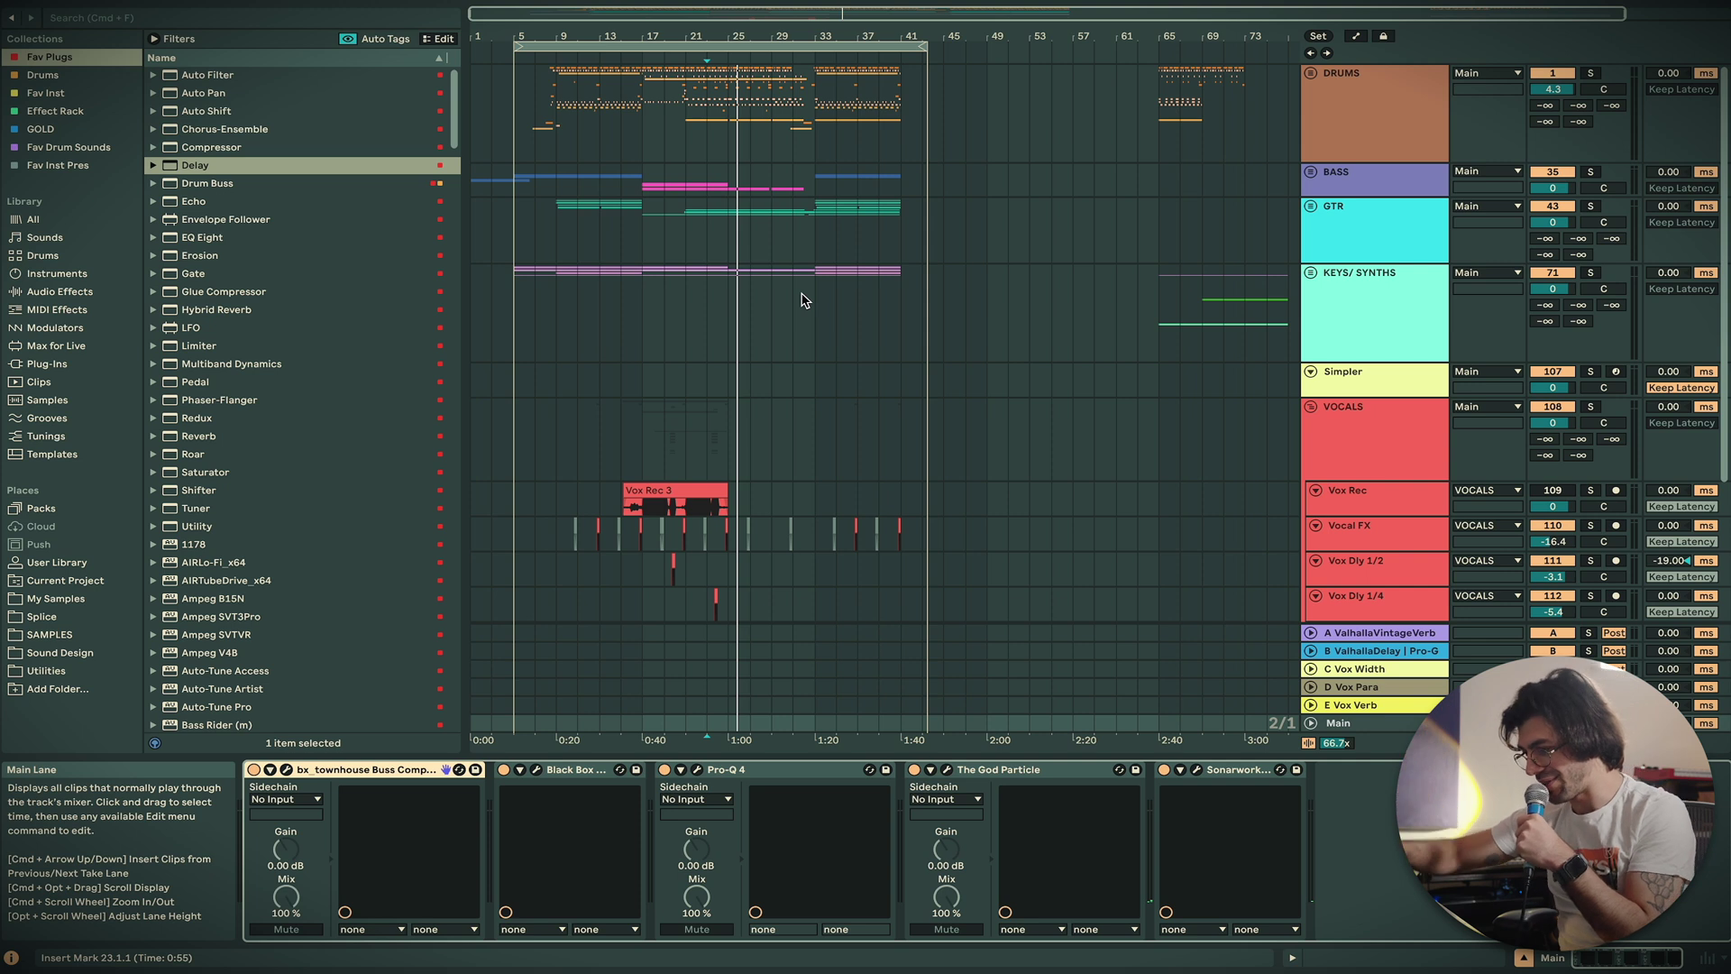
# Review the Audio settings, including the input and output channel configurations
pyautogui.press('super+comma')
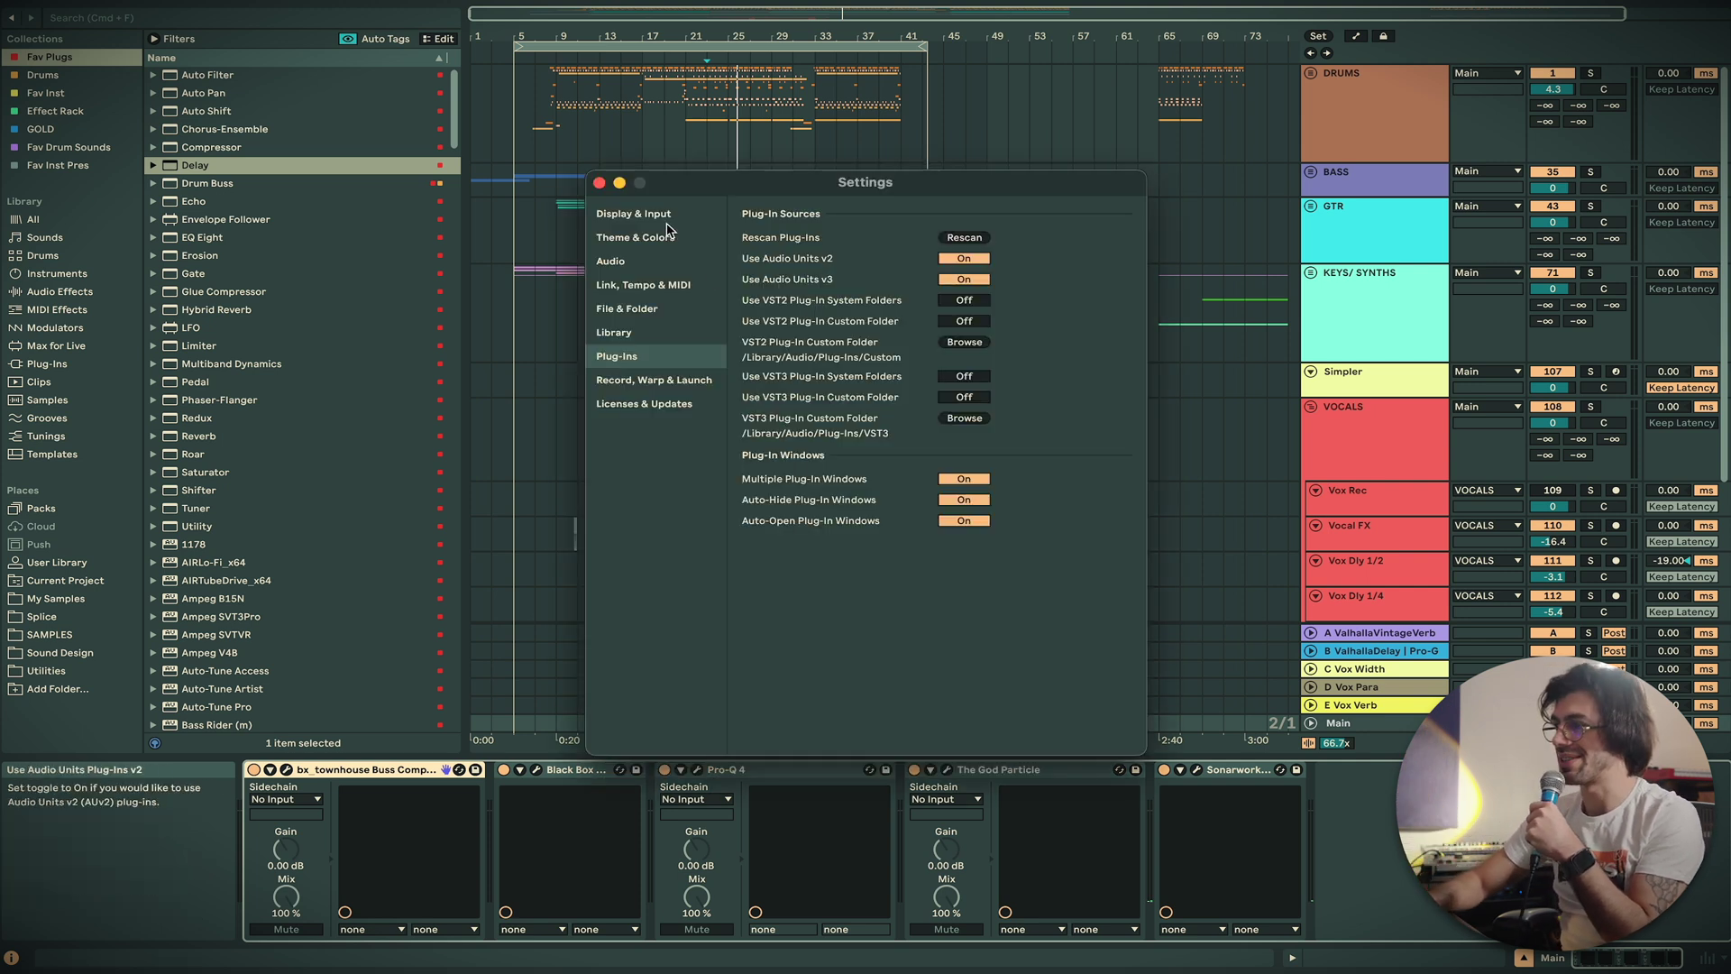
pyautogui.click(613, 263)
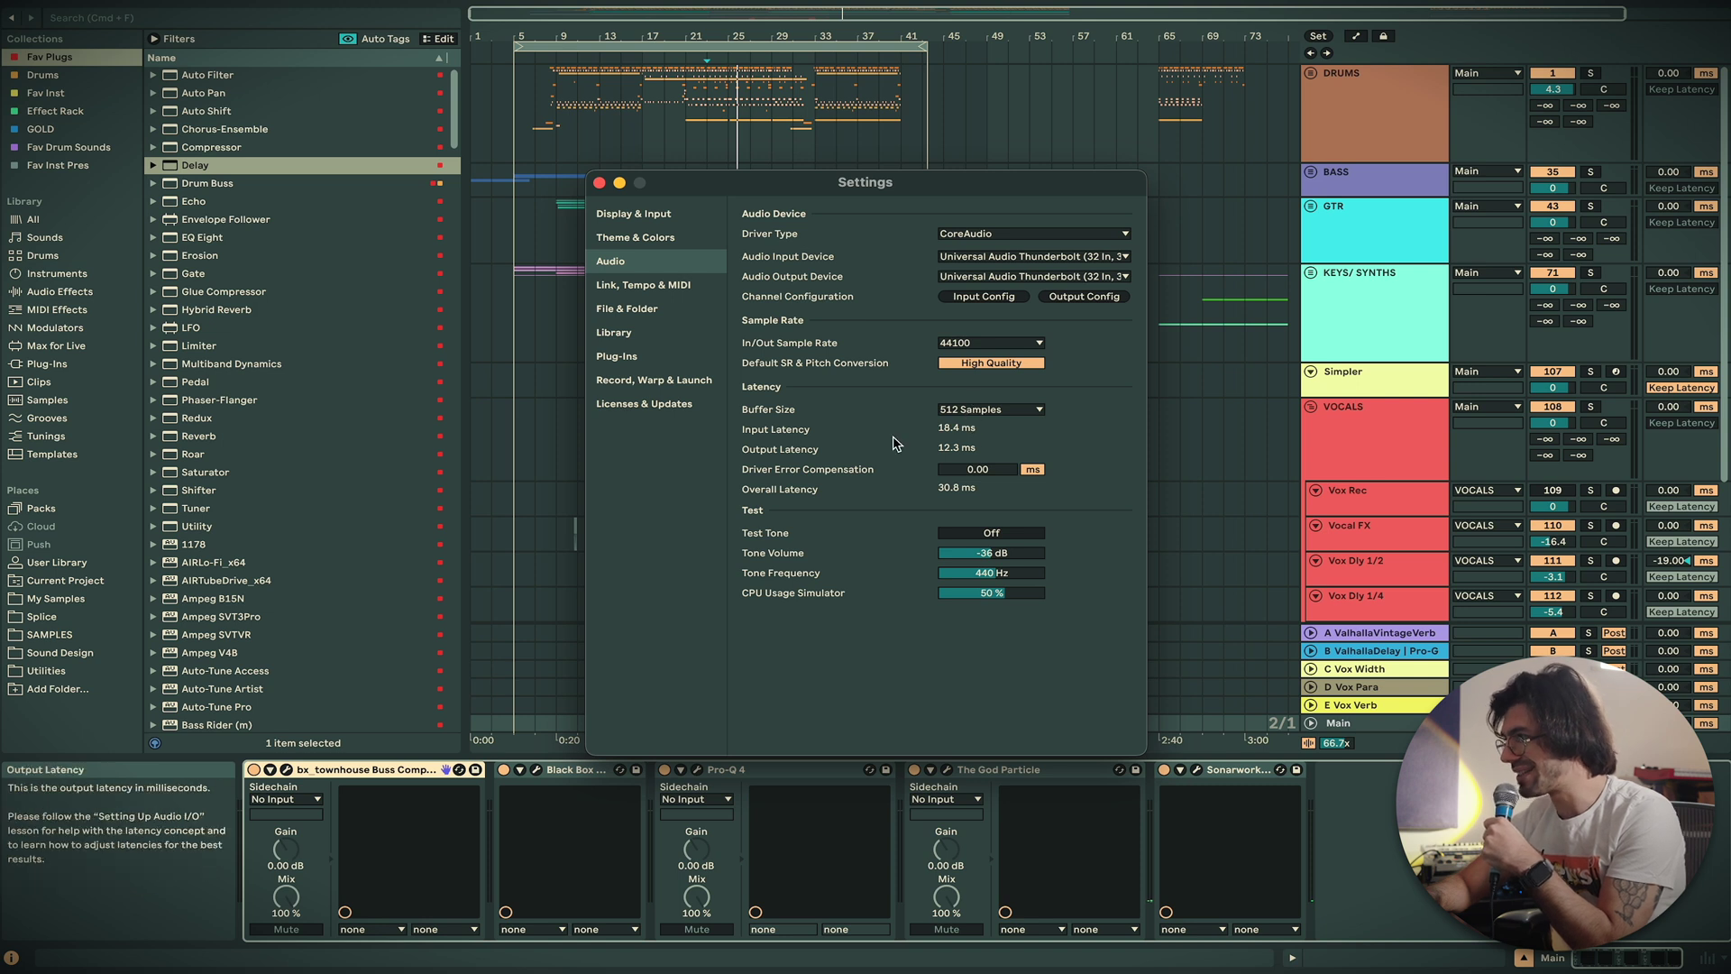
pyautogui.click(965, 299)
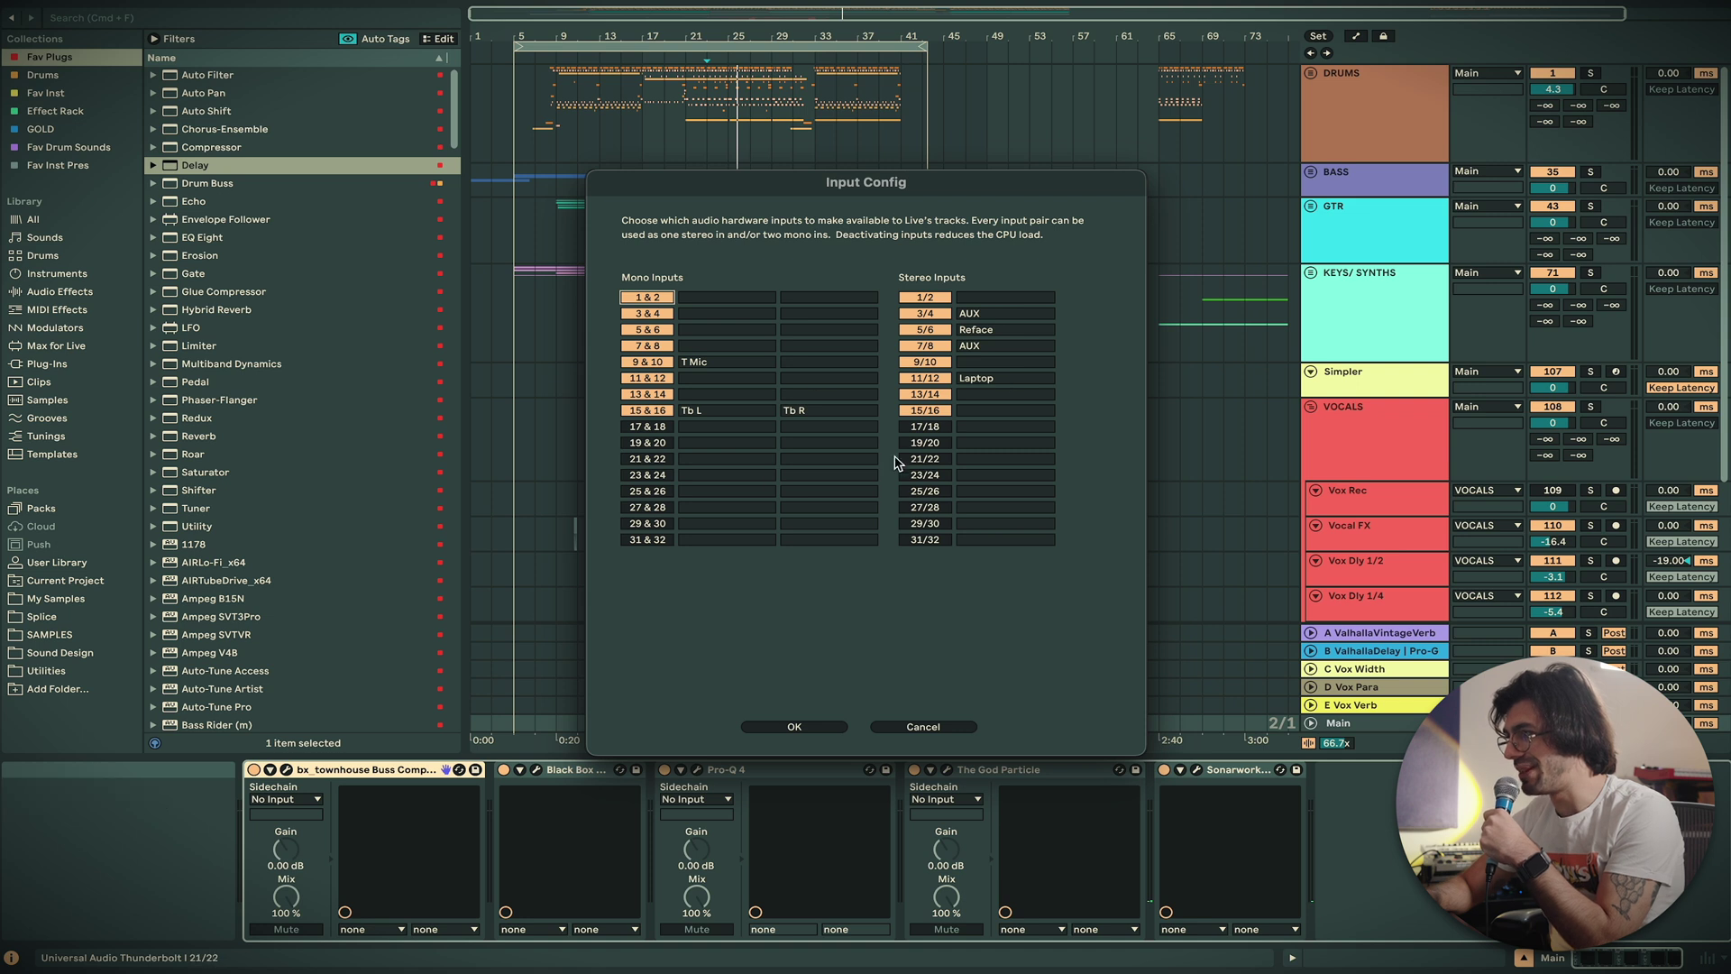
pyautogui.click(787, 732)
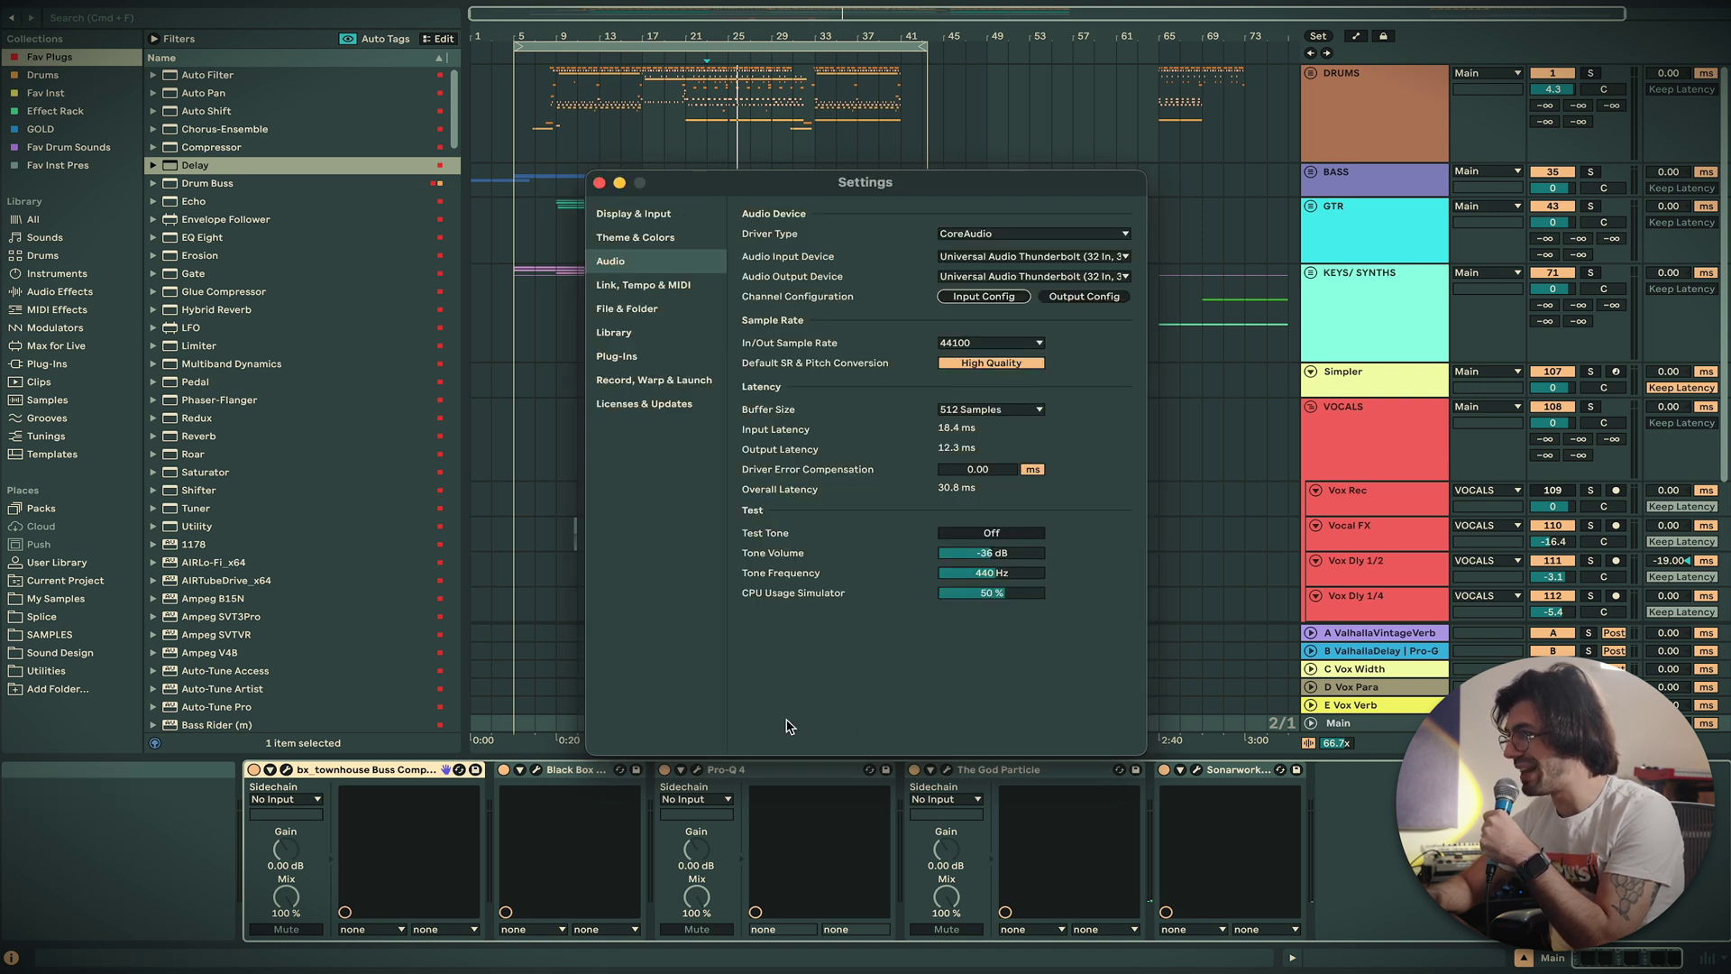
pyautogui.click(1081, 299)
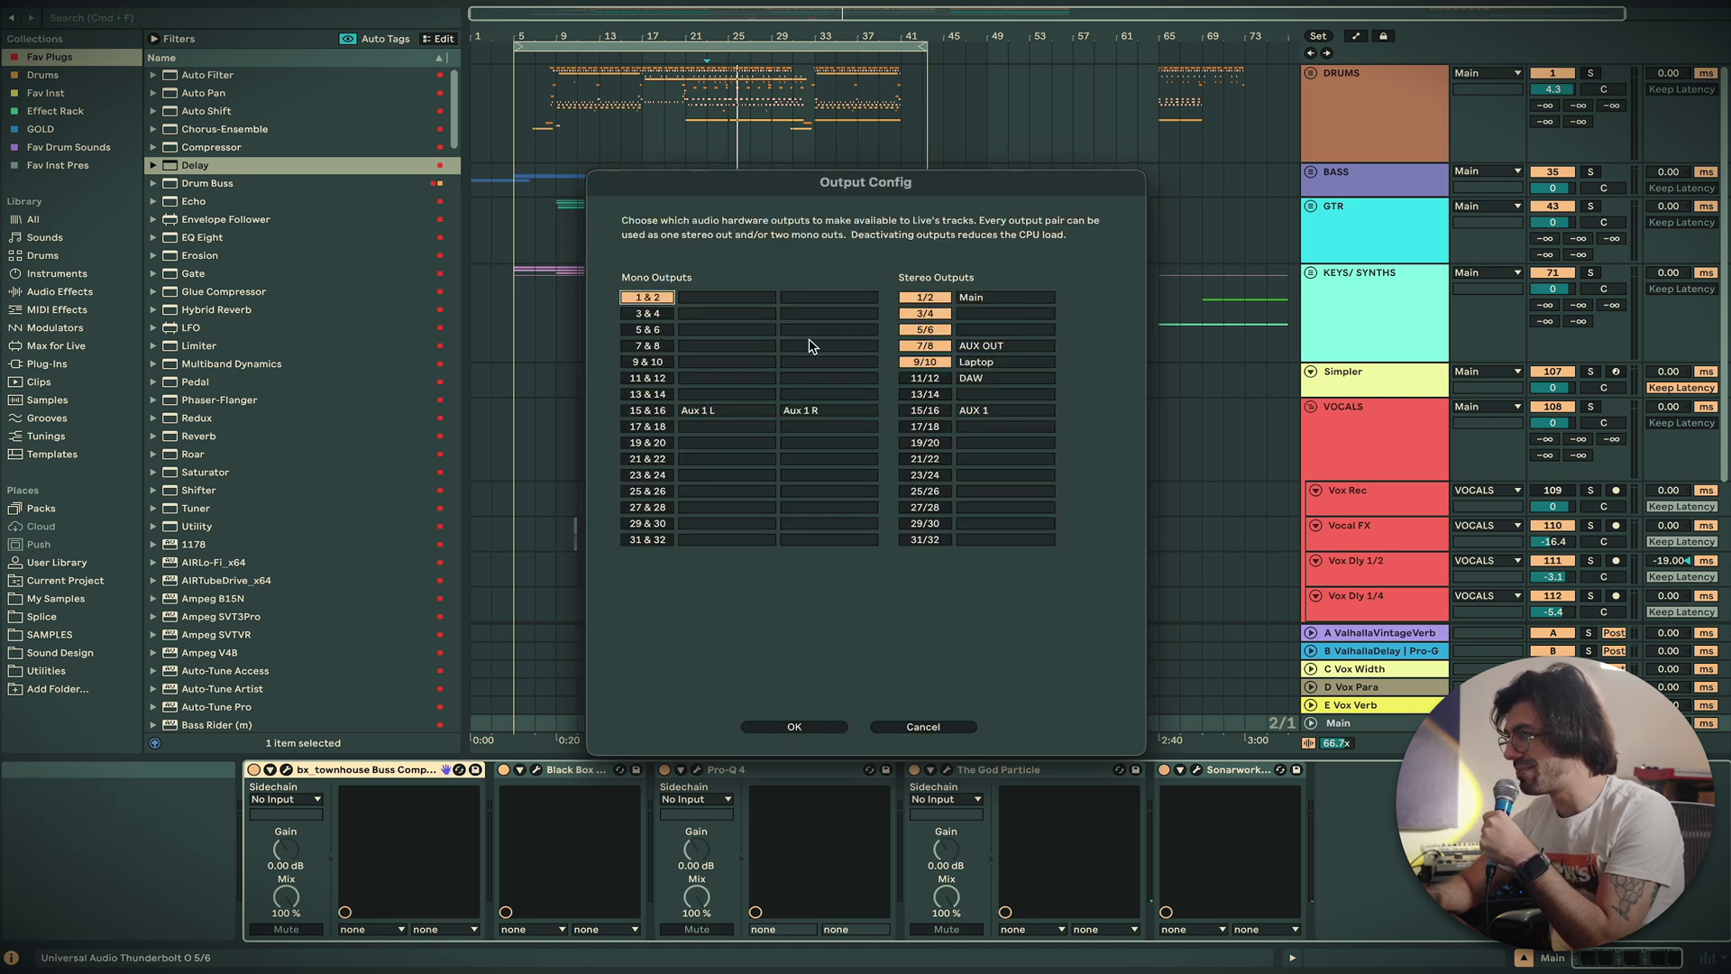
pyautogui.click(767, 729)
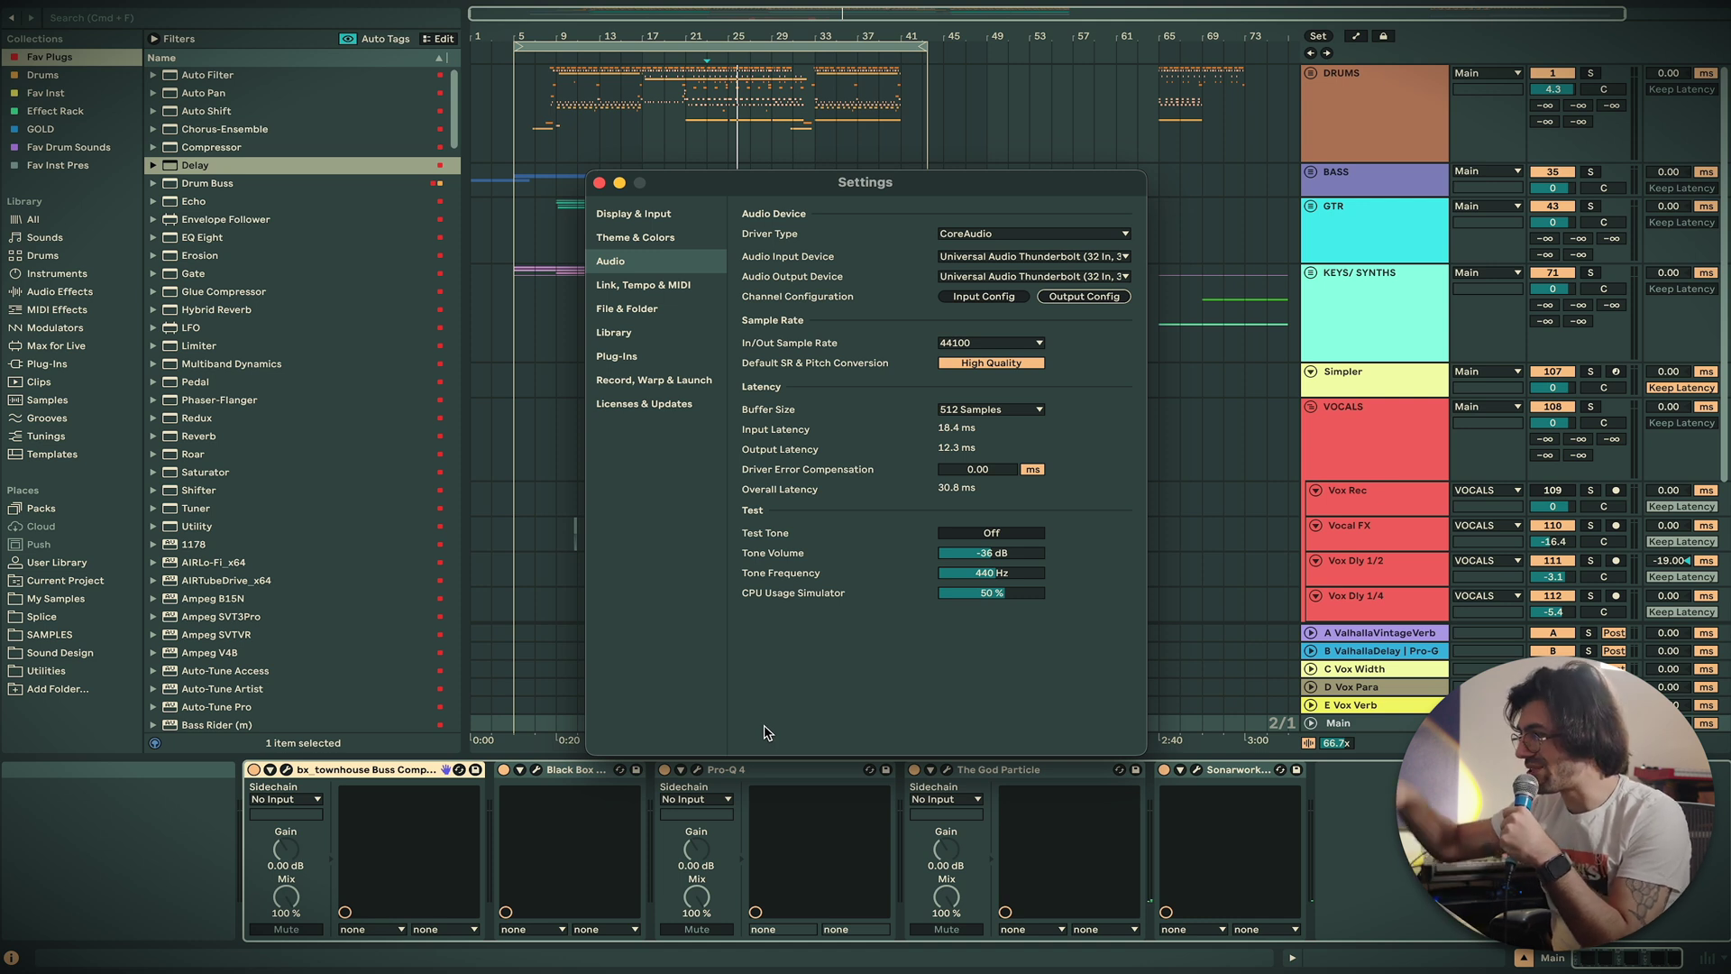
# Try the Angst Robot and Classic Medium Dark themes, and restore the Twenty-Four Carat theme
pyautogui.click(625, 239)
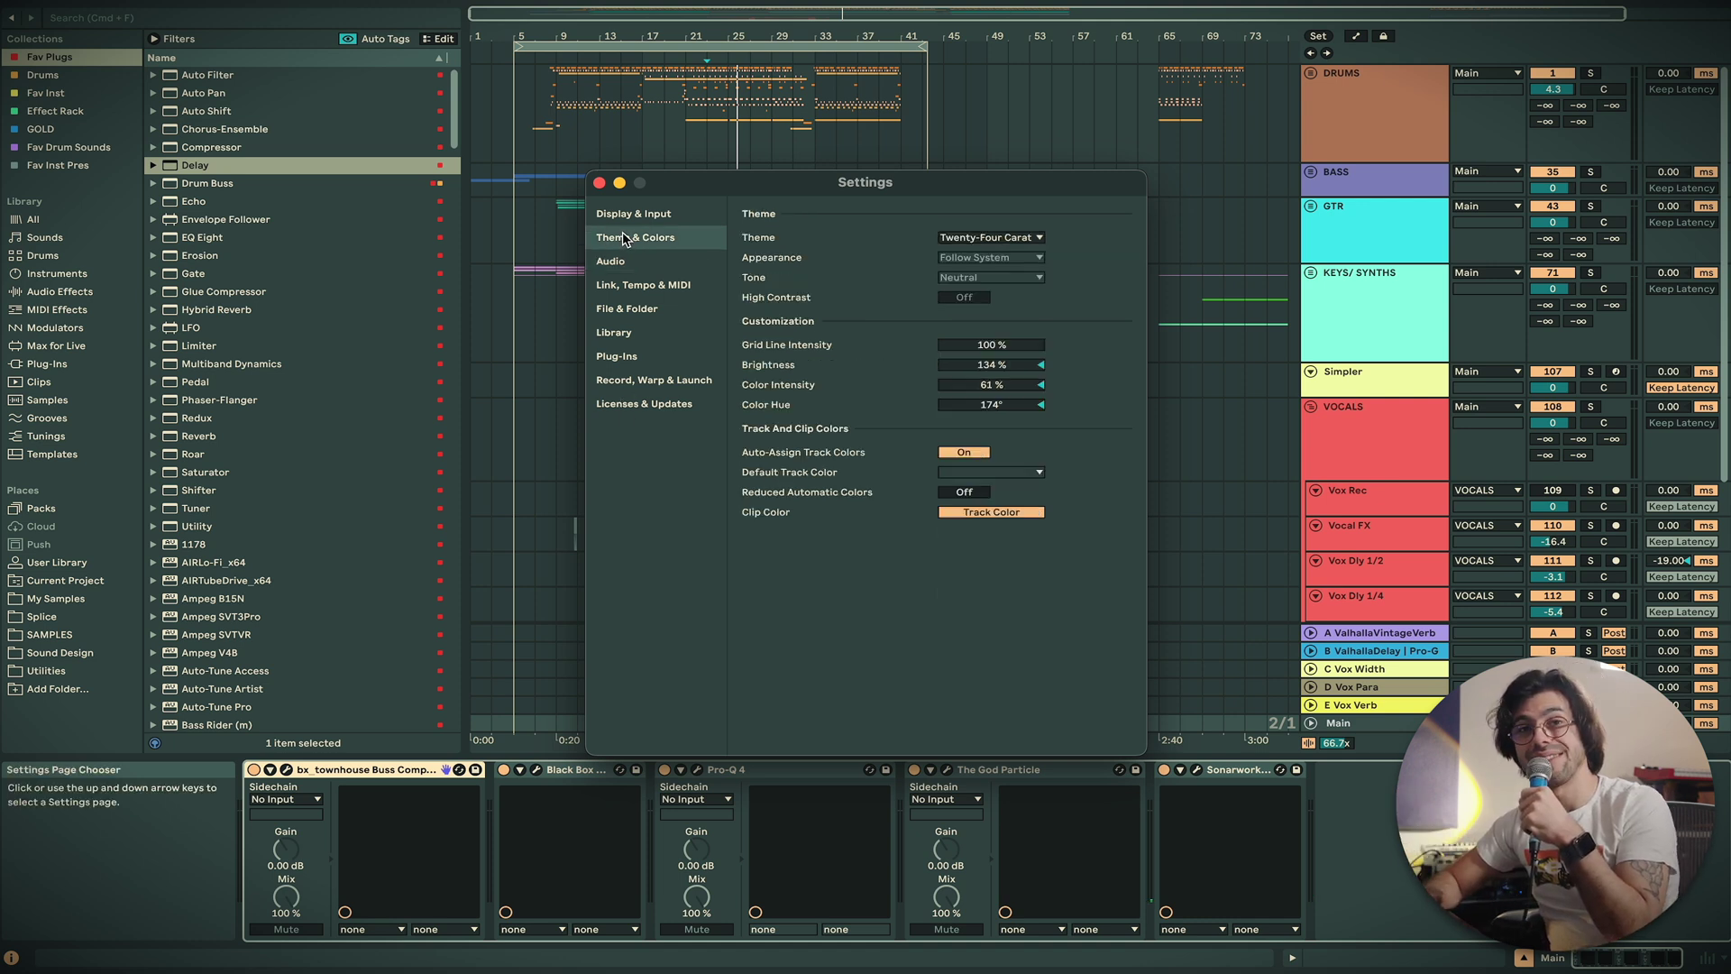
pyautogui.click(946, 241)
pyautogui.click(966, 271)
pyautogui.click(989, 237)
pyautogui.click(972, 281)
pyautogui.click(989, 237)
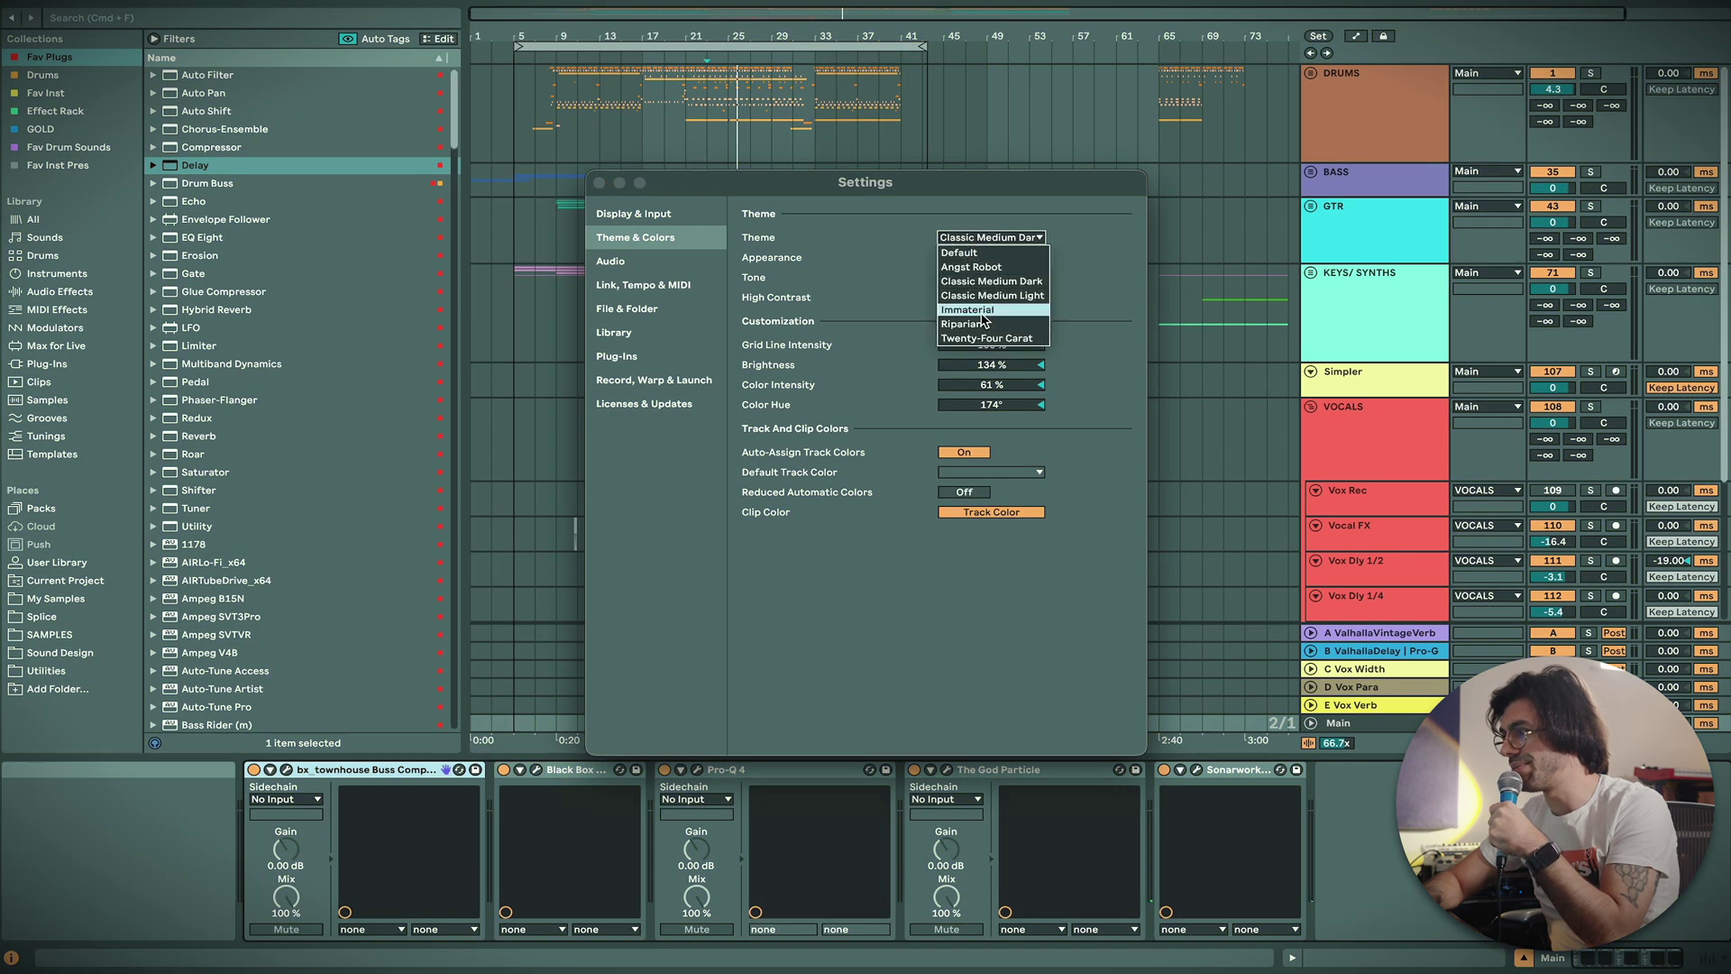
pyautogui.click(979, 337)
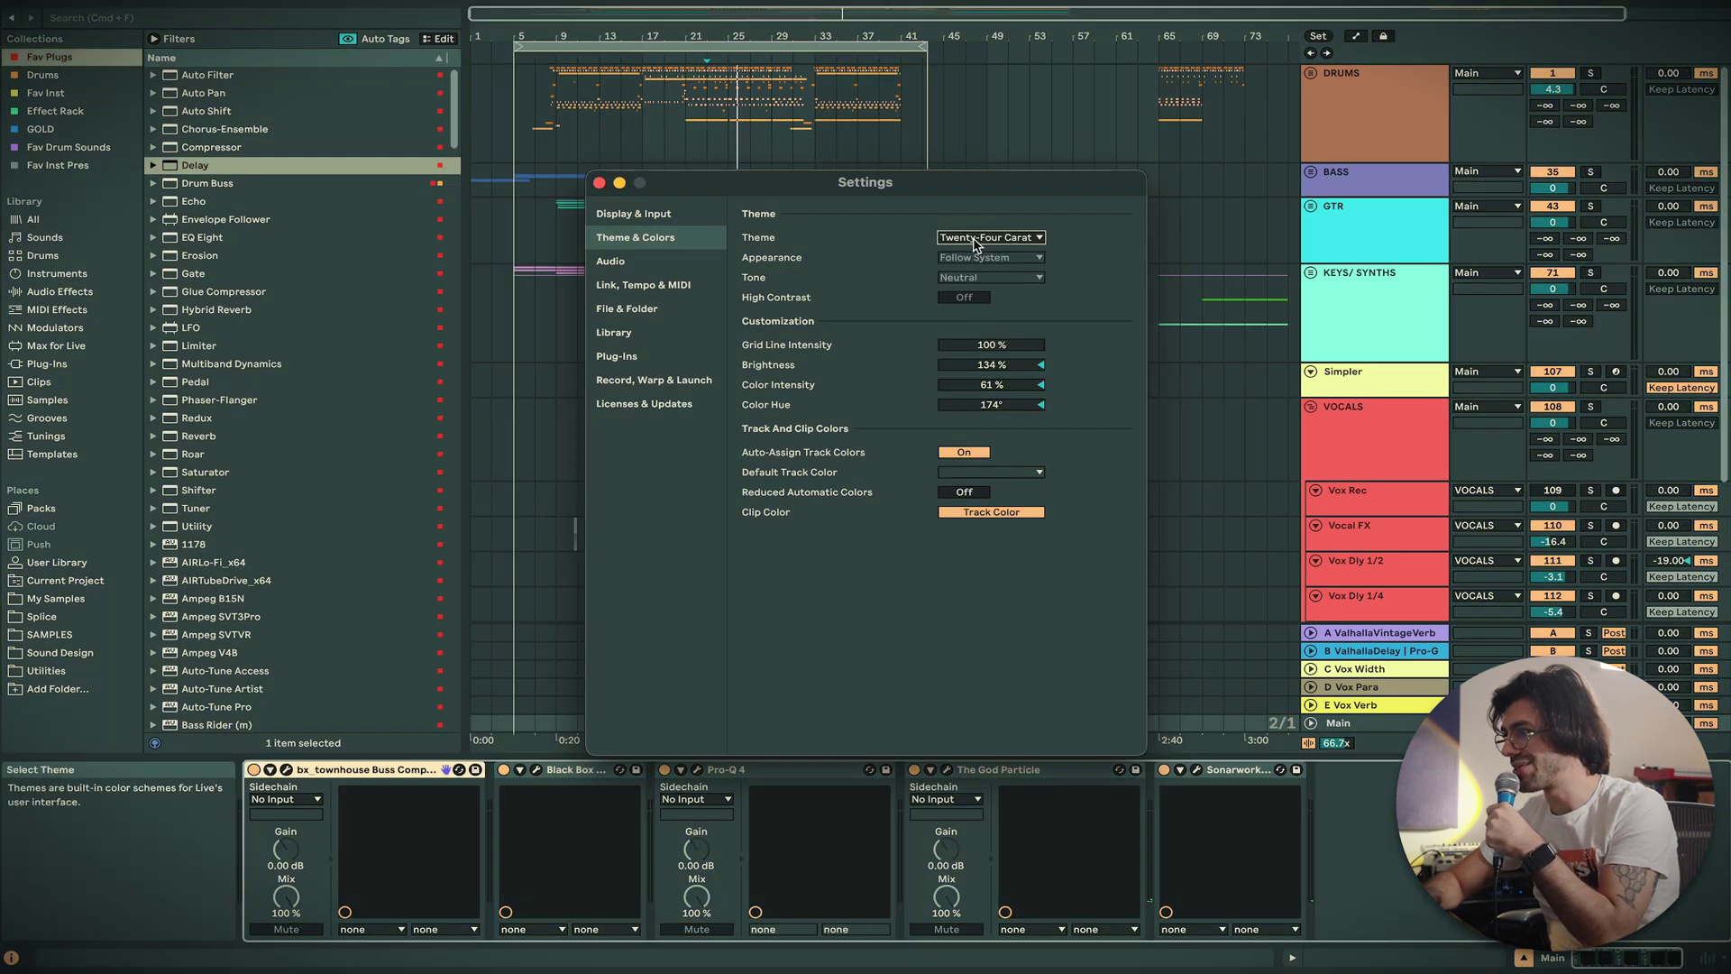
# Review the Link, Tempo & MIDI, File & Folder, Plug-Ins, and Record, Warp & Launch settings pages
pyautogui.moveTo(883, 184); pyautogui.dragTo(864, 179)
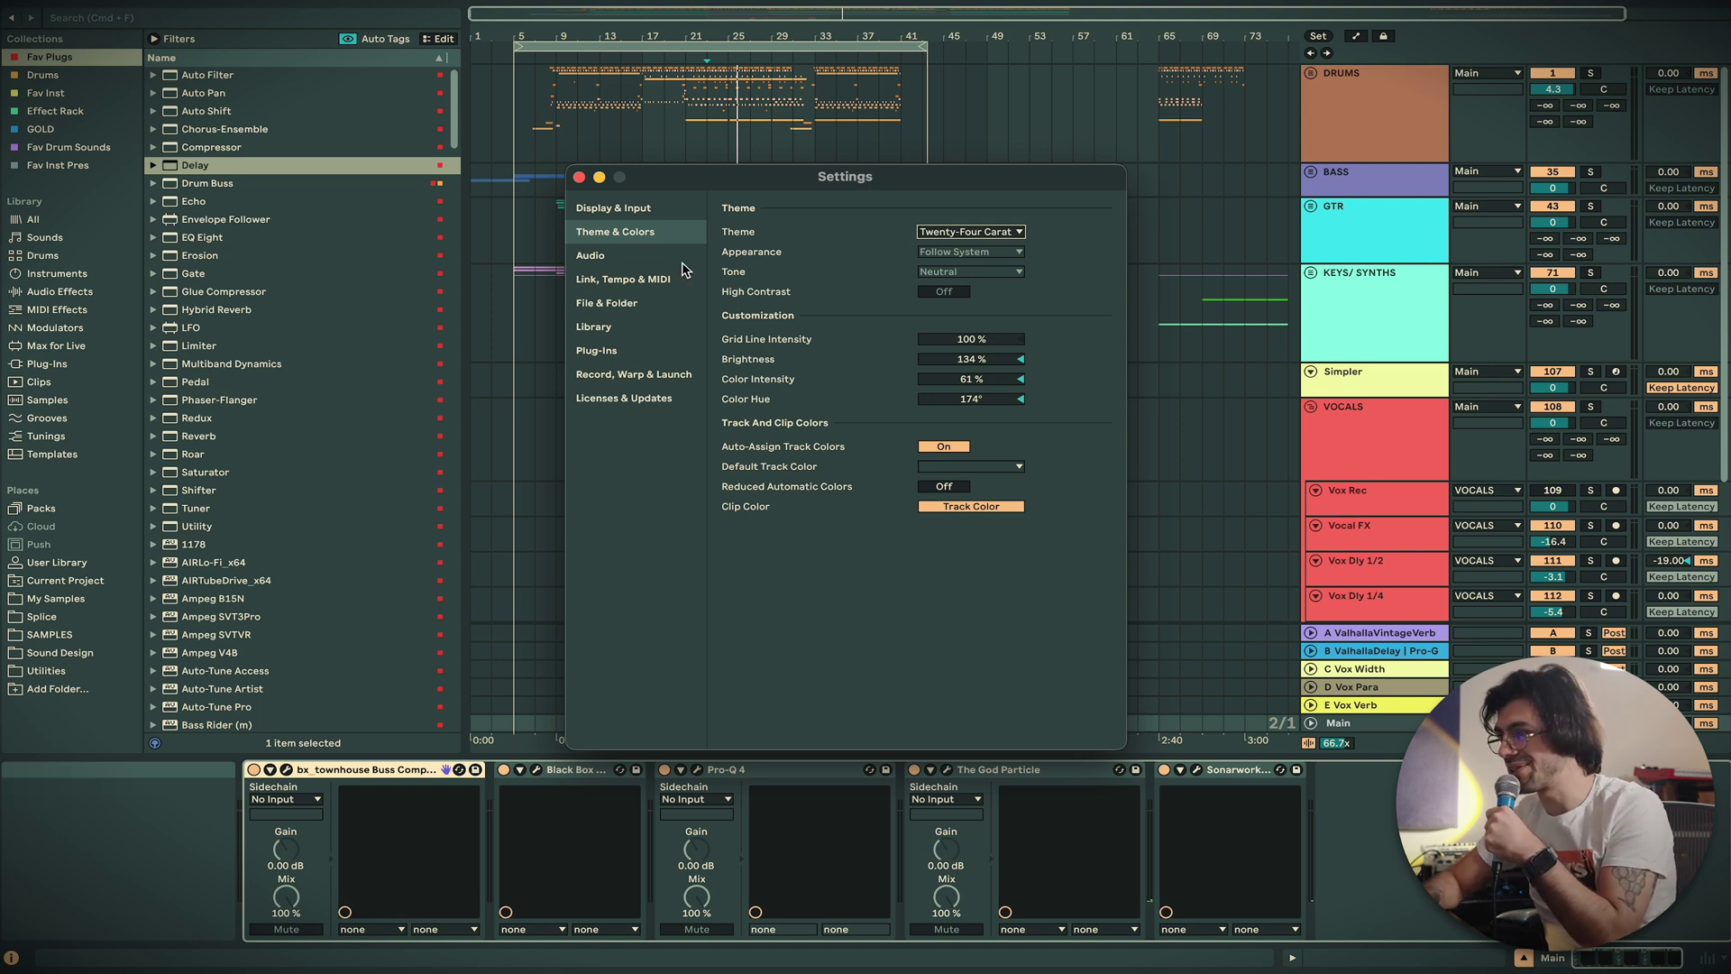
pyautogui.click(621, 279)
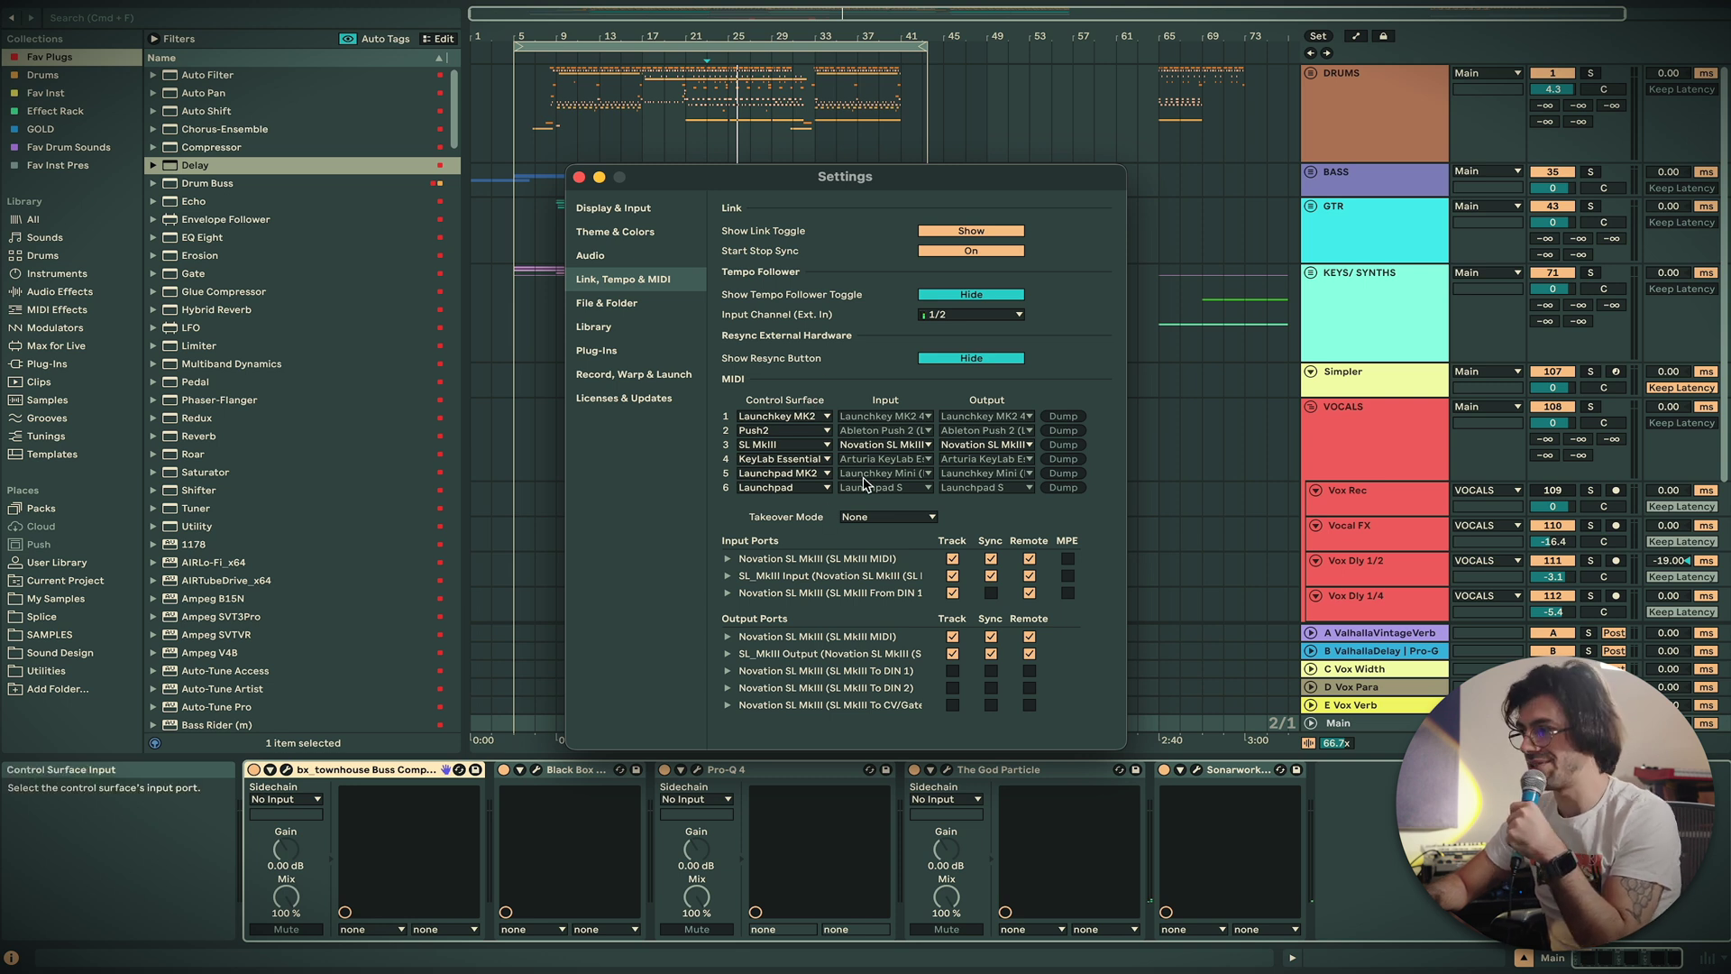
pyautogui.click(622, 304)
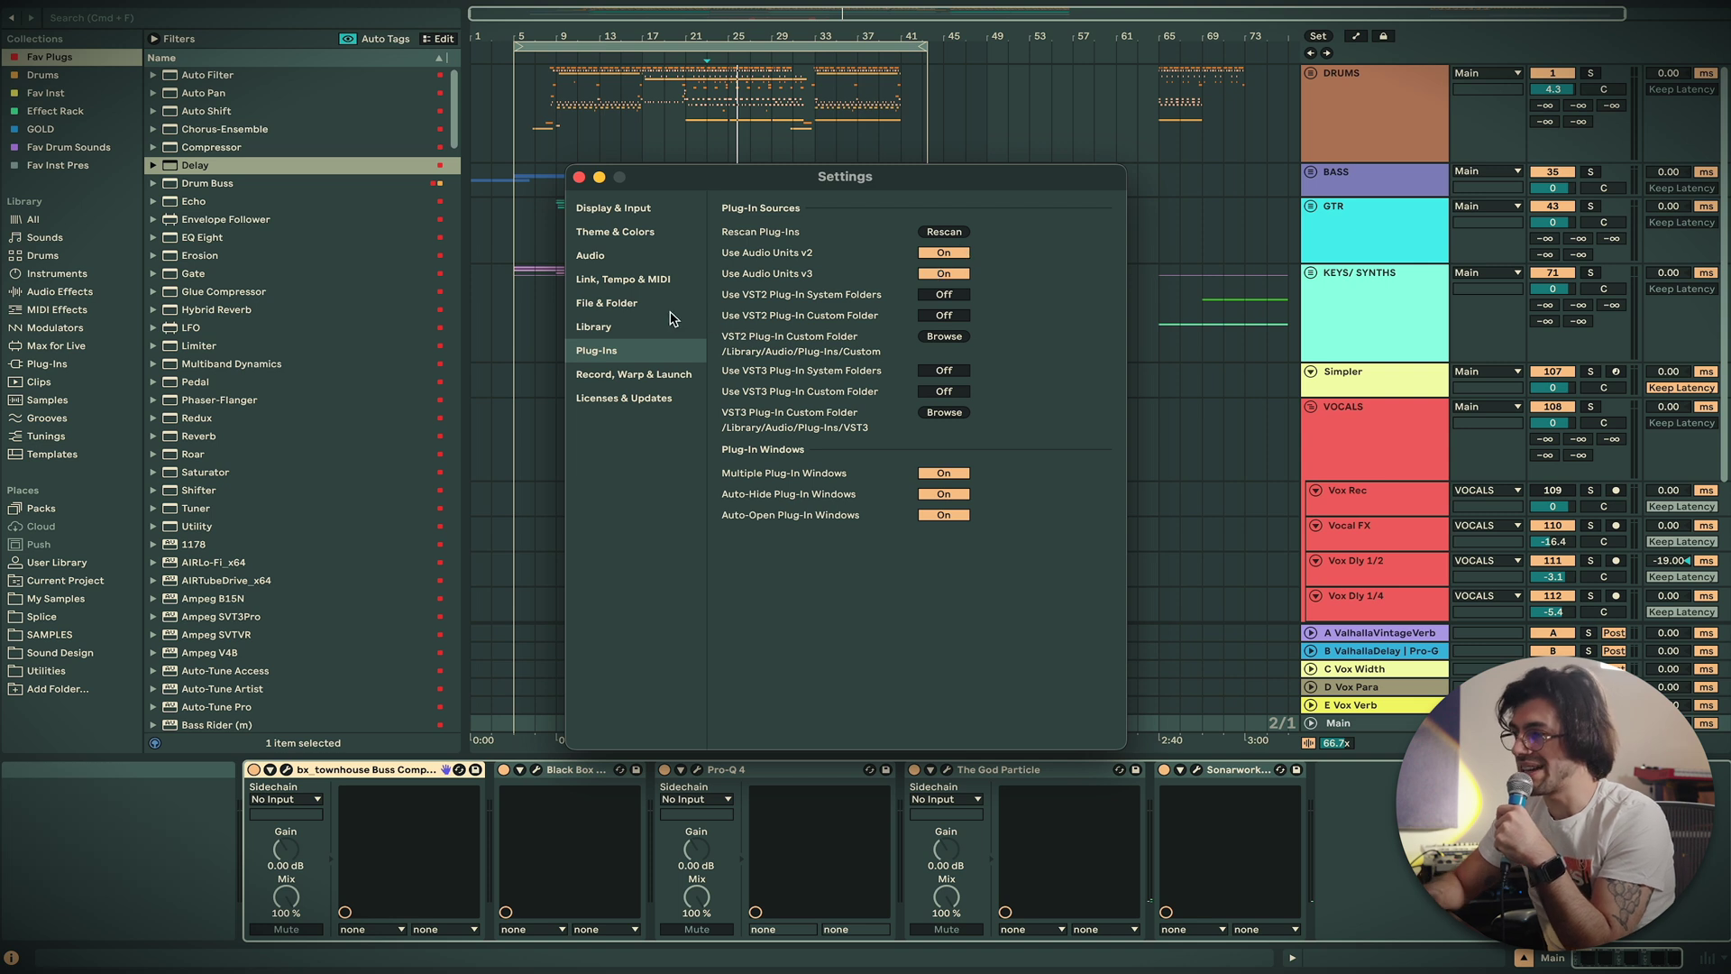
pyautogui.click(602, 377)
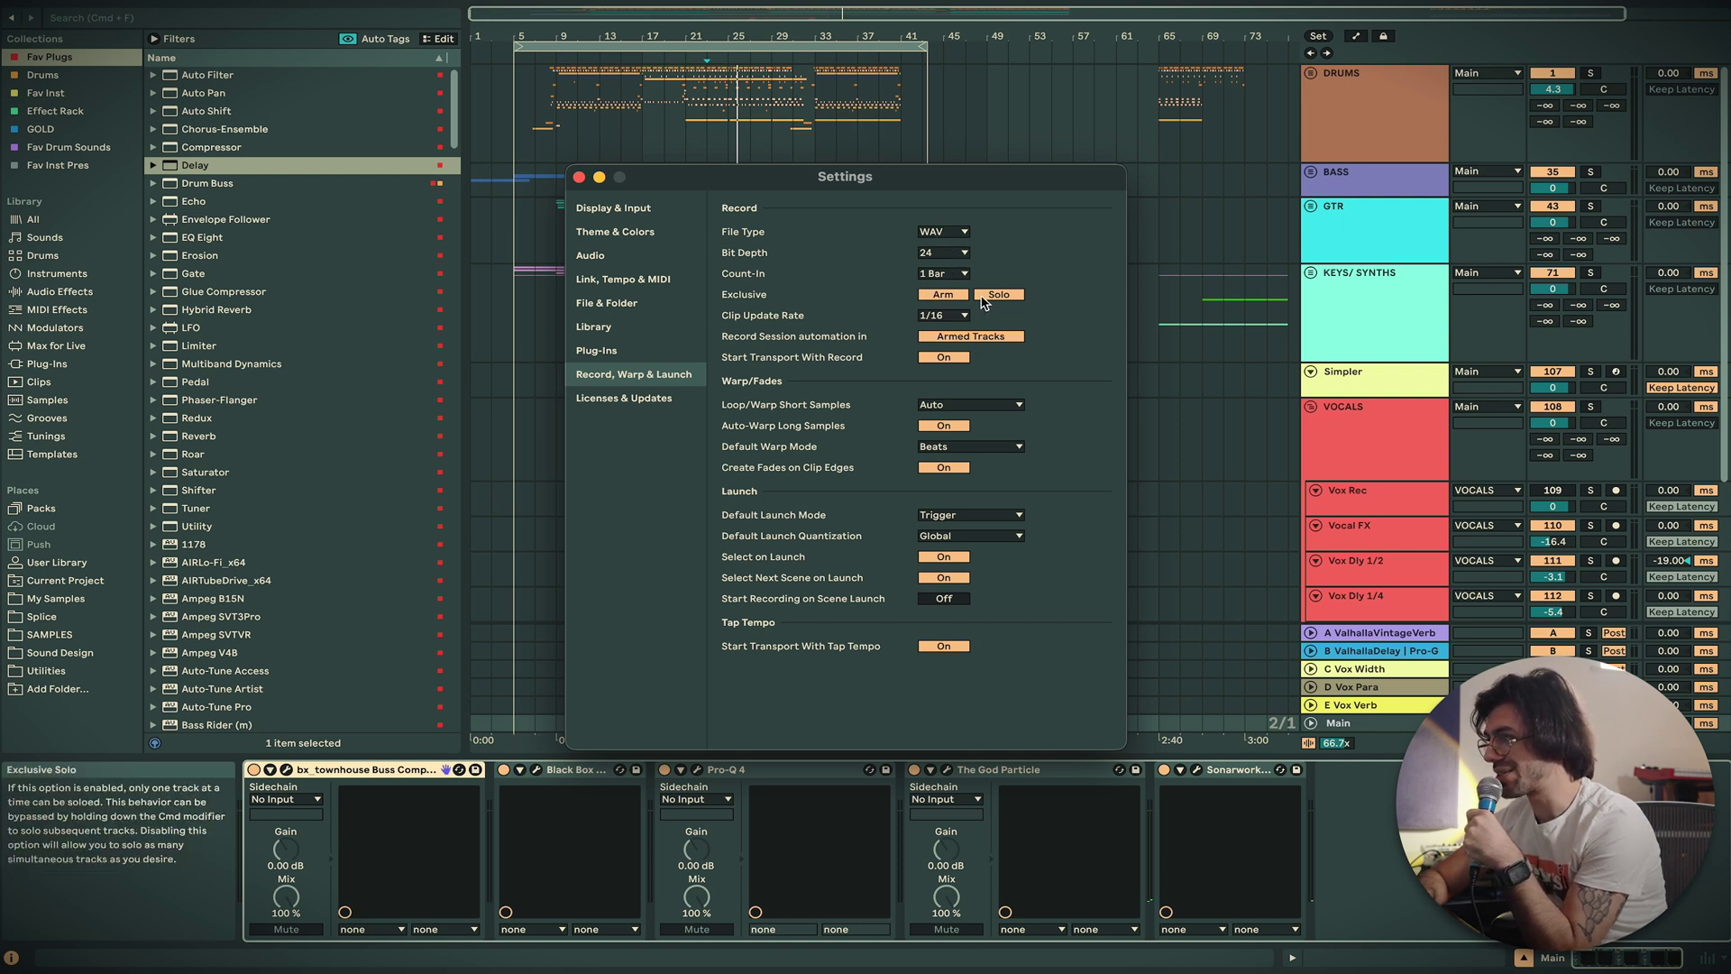
# Solo the KEYS/ SYNTHS, GTR, BASS and Simpler tracks one at a time, and arm Vox Rec and Vocal FX in turn
pyautogui.click(1593, 273)
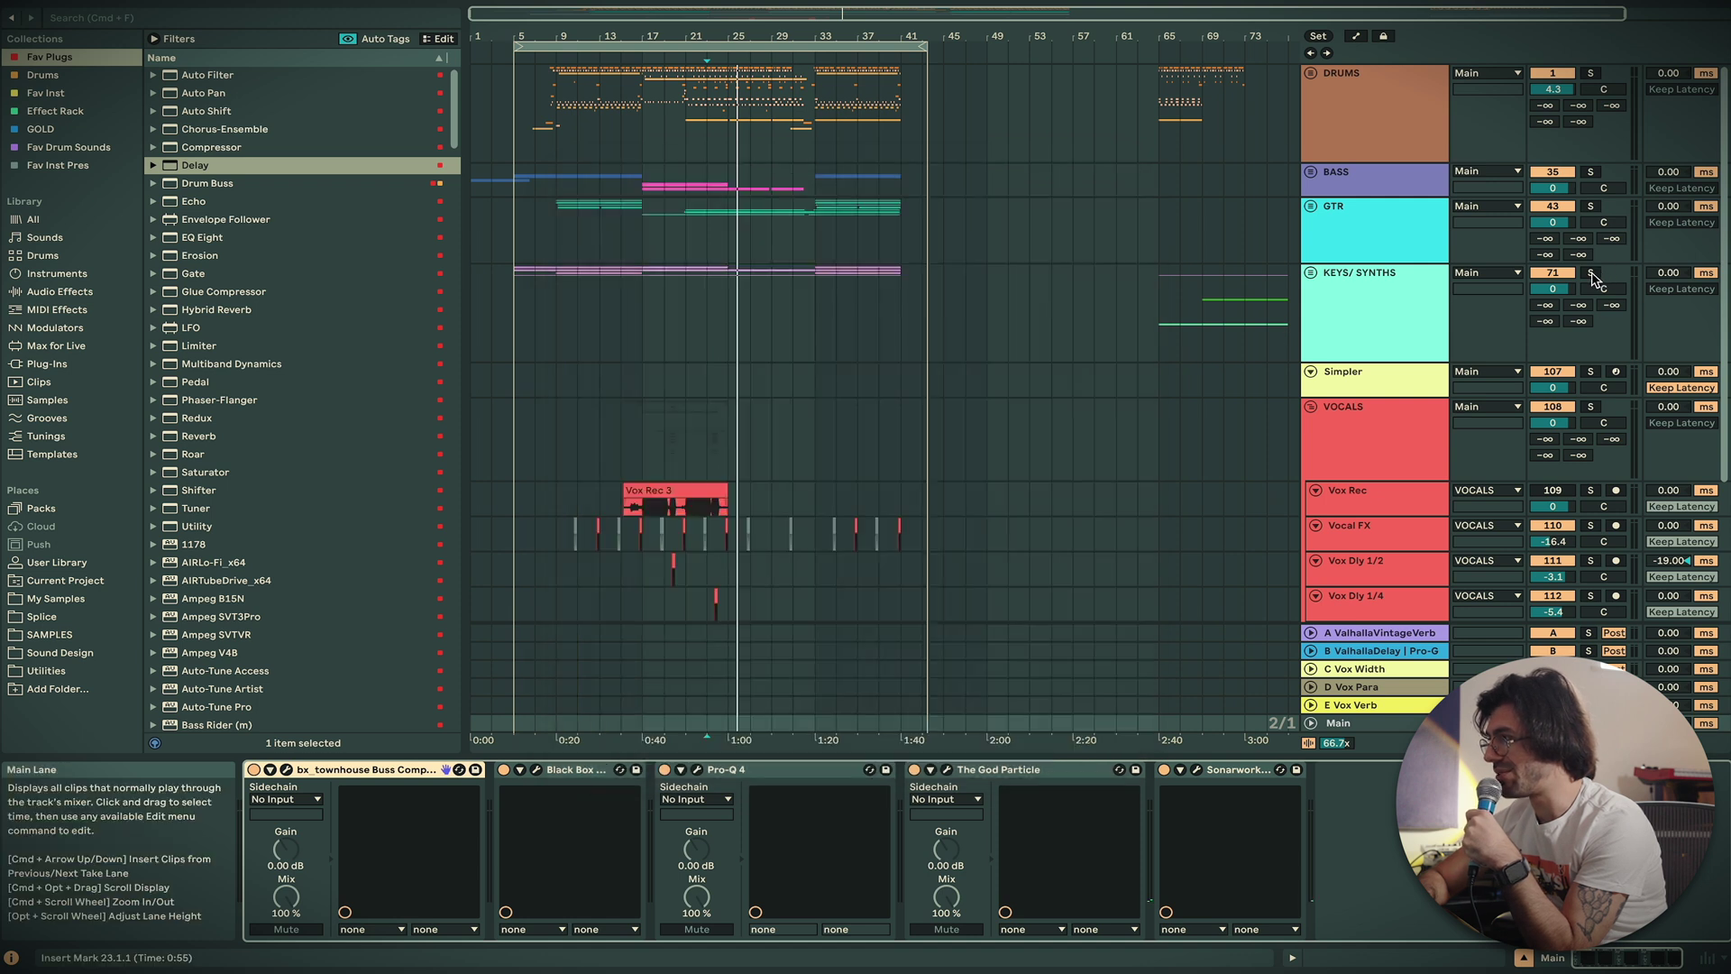
pyautogui.click(1592, 273)
pyautogui.click(1590, 205)
pyautogui.click(1590, 172)
pyautogui.click(1590, 206)
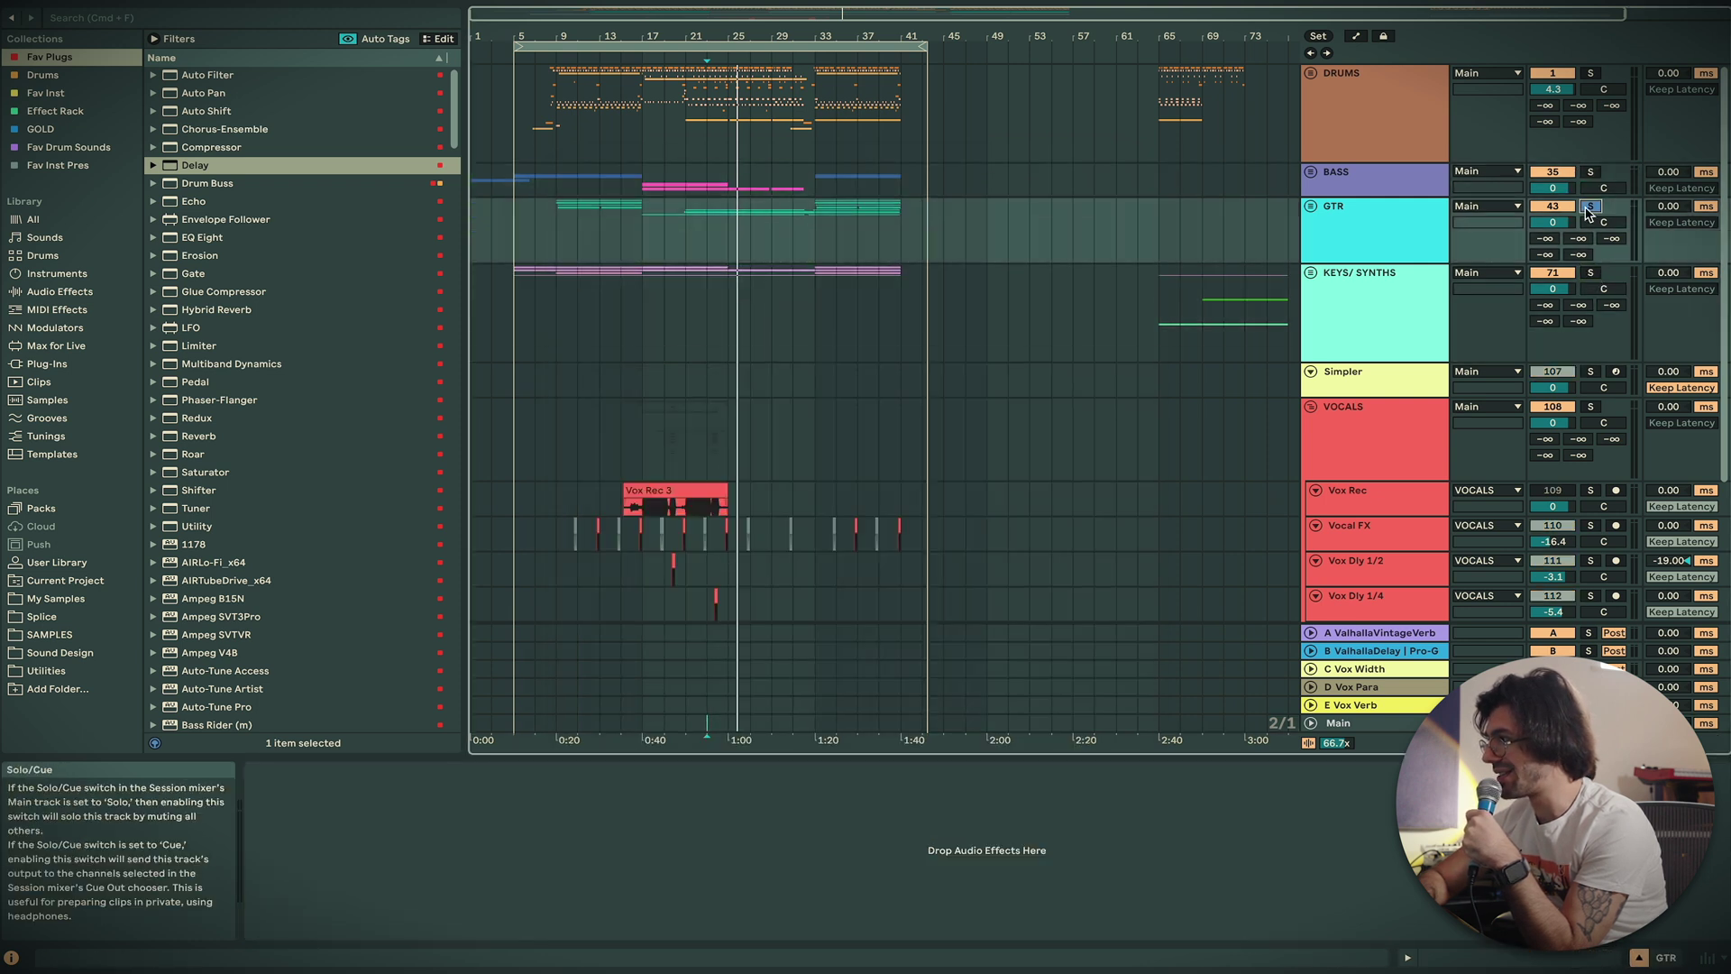
pyautogui.click(1591, 272)
pyautogui.click(1590, 371)
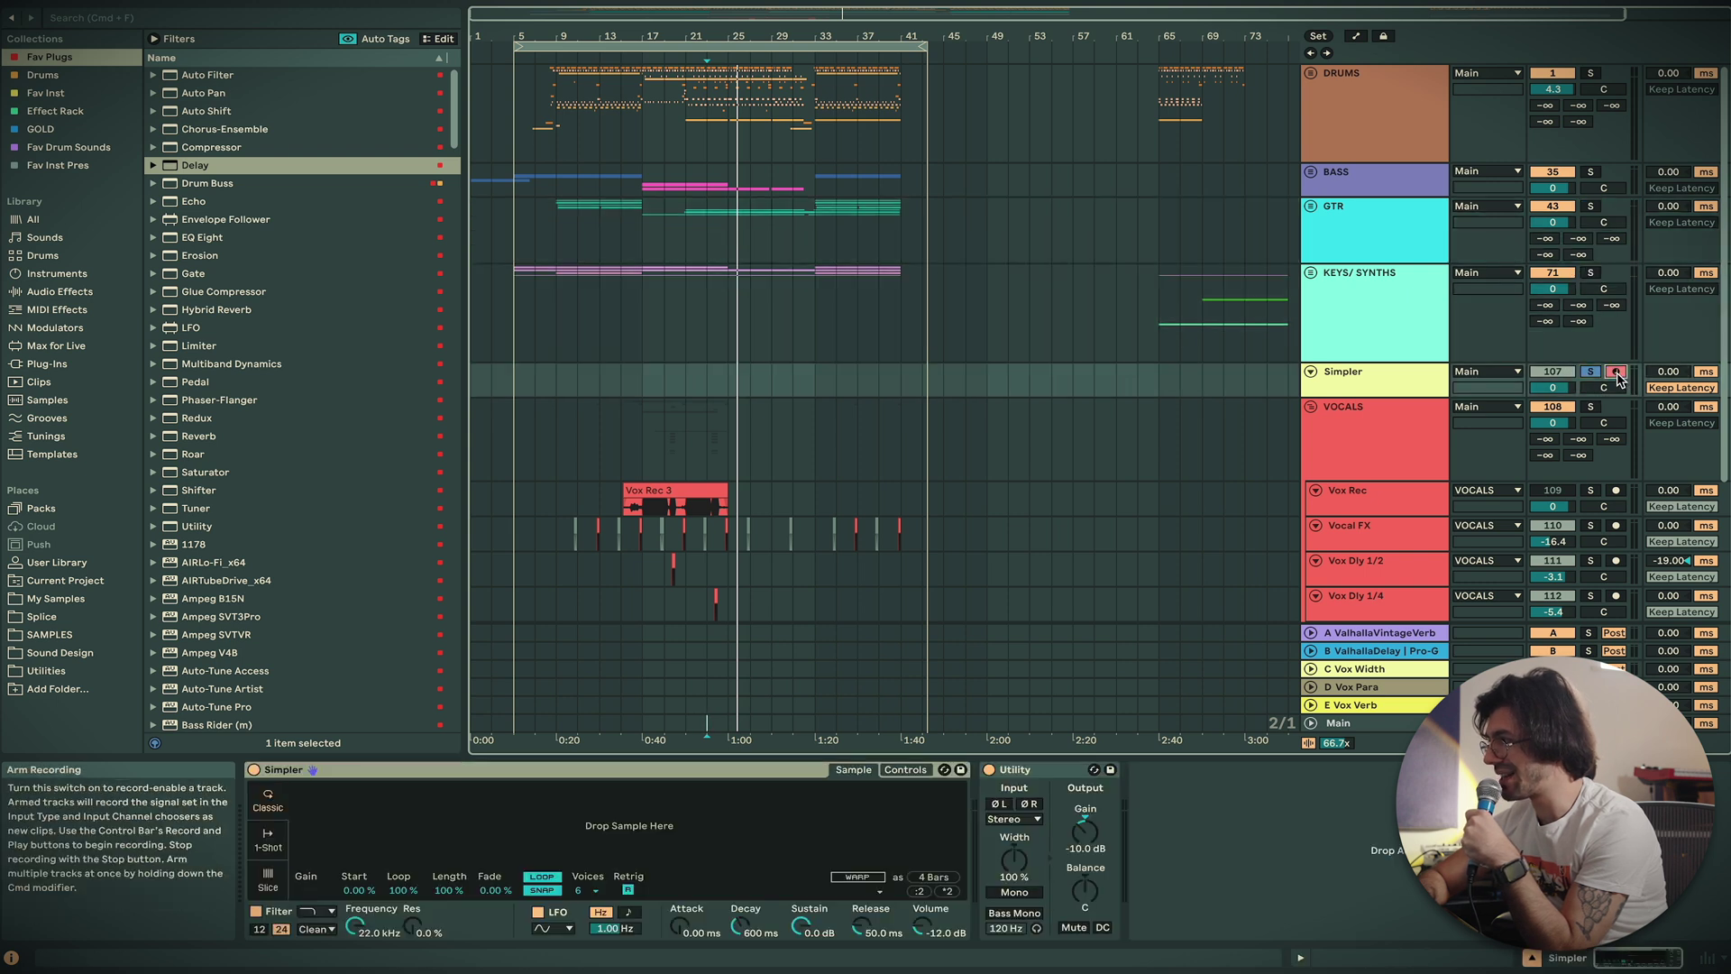
pyautogui.click(1615, 489)
pyautogui.click(1616, 525)
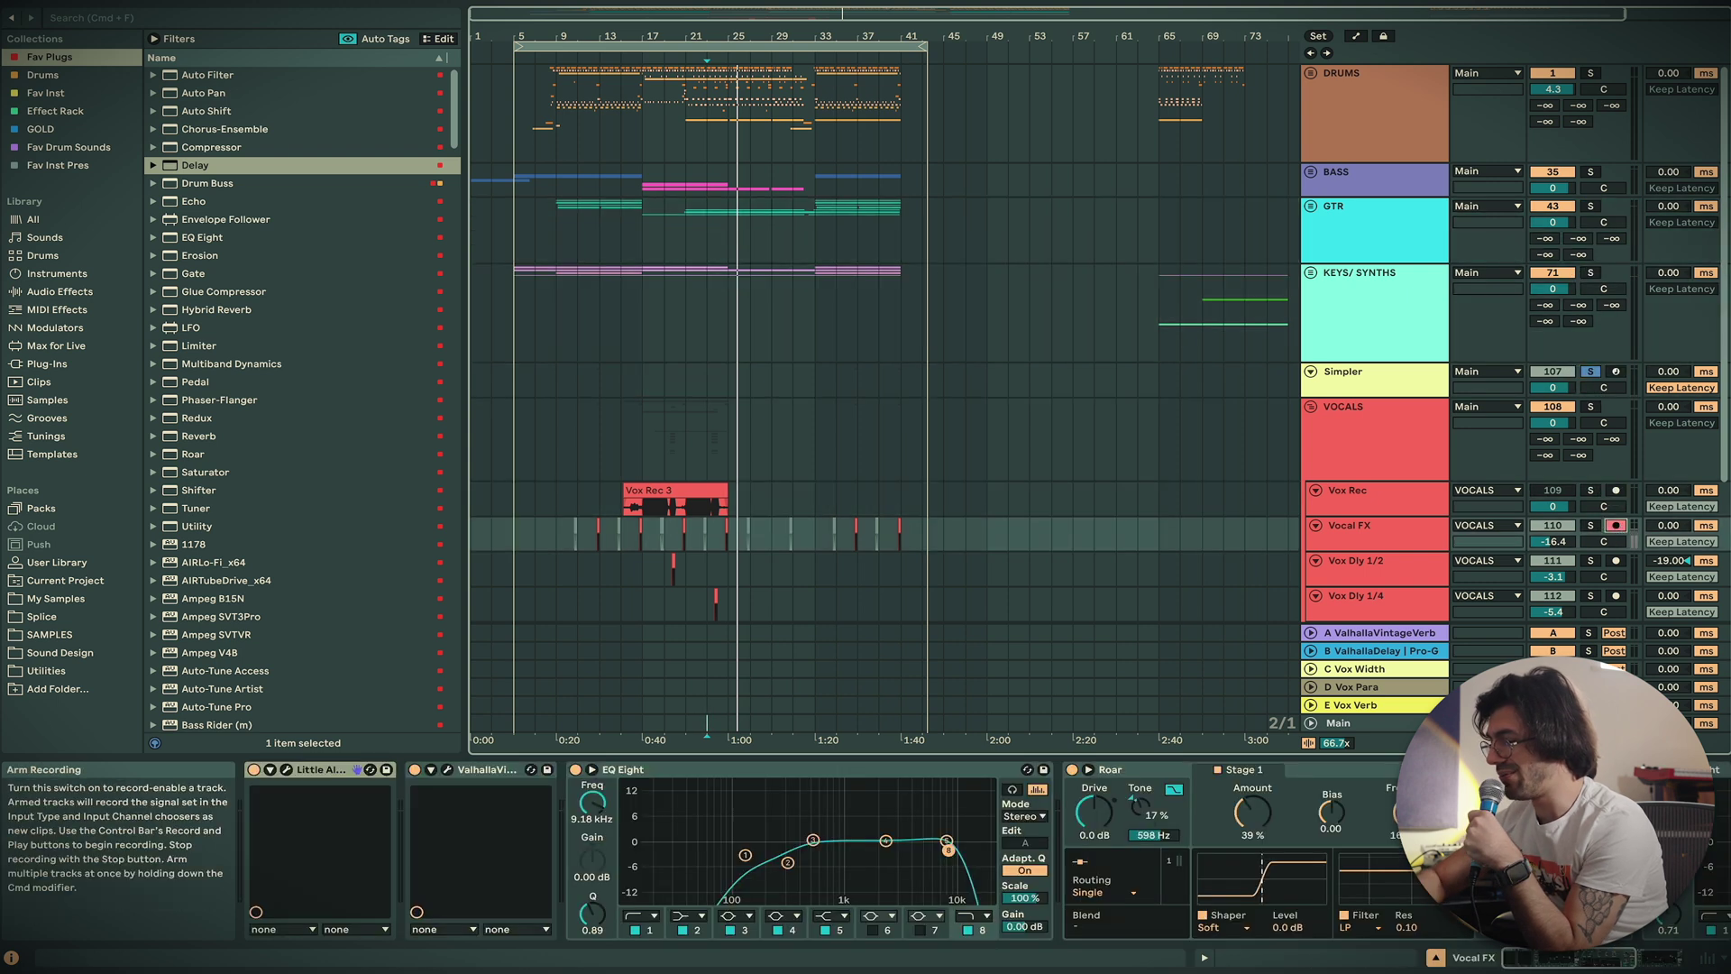
# Turn off the Exclusive Arm and Solo options in the Record, Warp & Launch settings
pyautogui.press('super+comma')
pyautogui.click(943, 293)
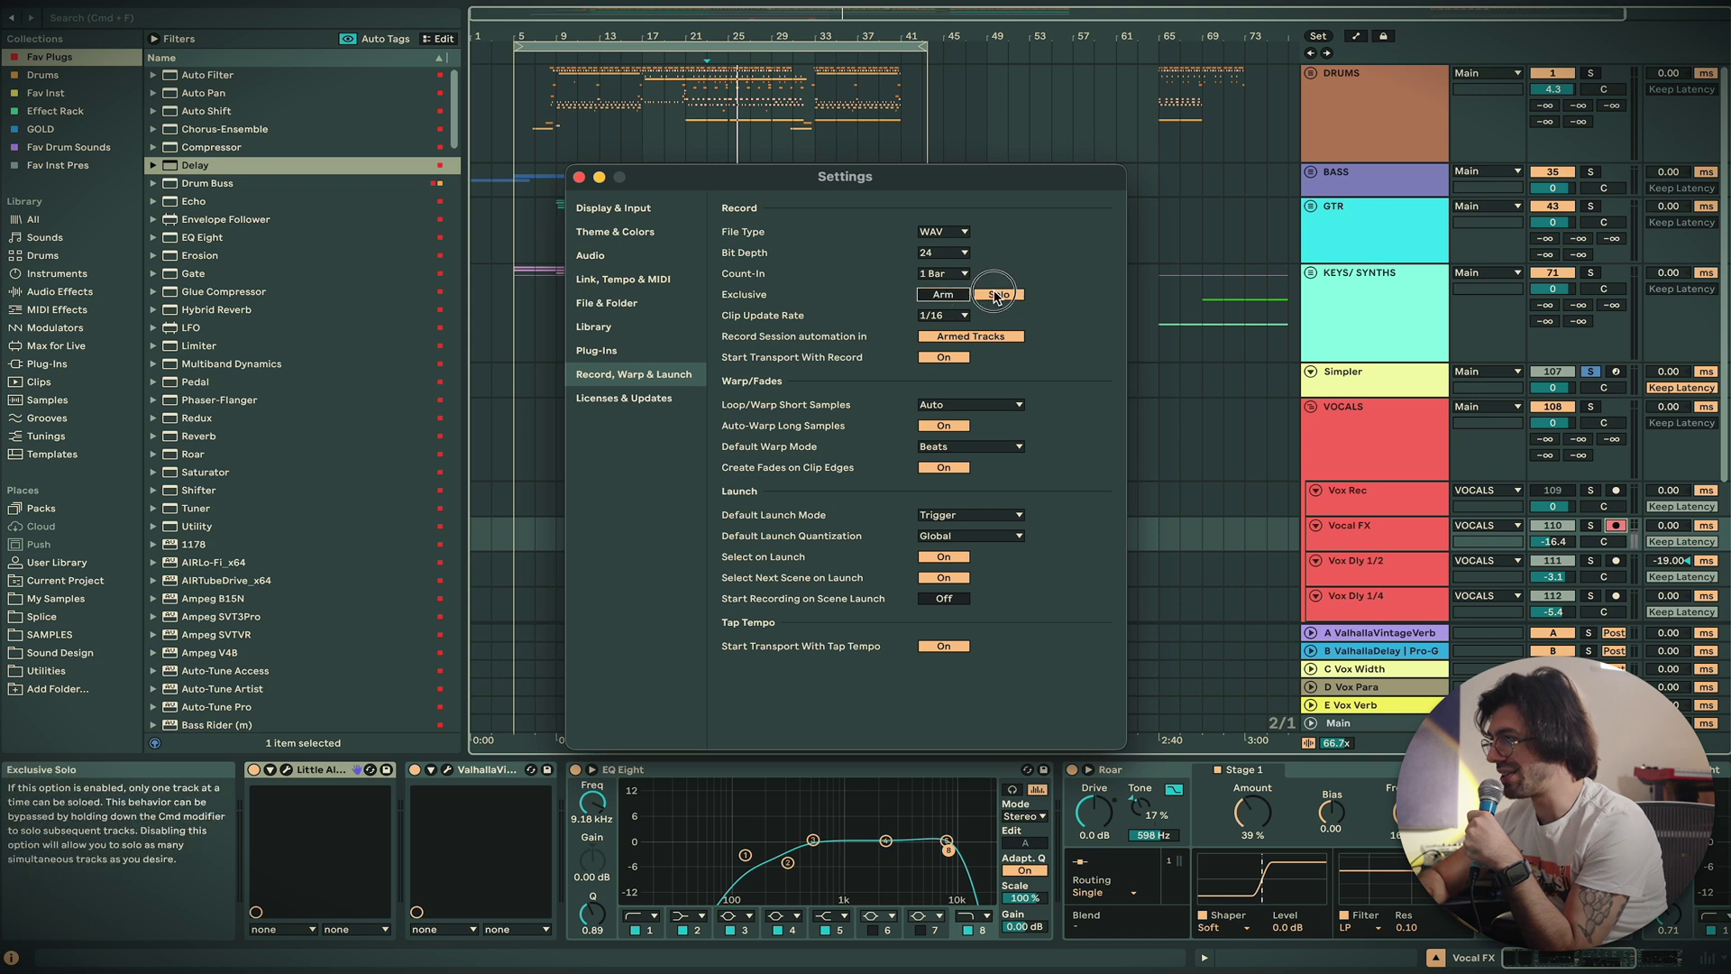
pyautogui.press('Escape')
# Arm Vox Dly 1/2 alongside Vocal FX, and solo Vocal FX and Vox Dly 1/2 in addition to Simpler
pyautogui.click(1615, 560)
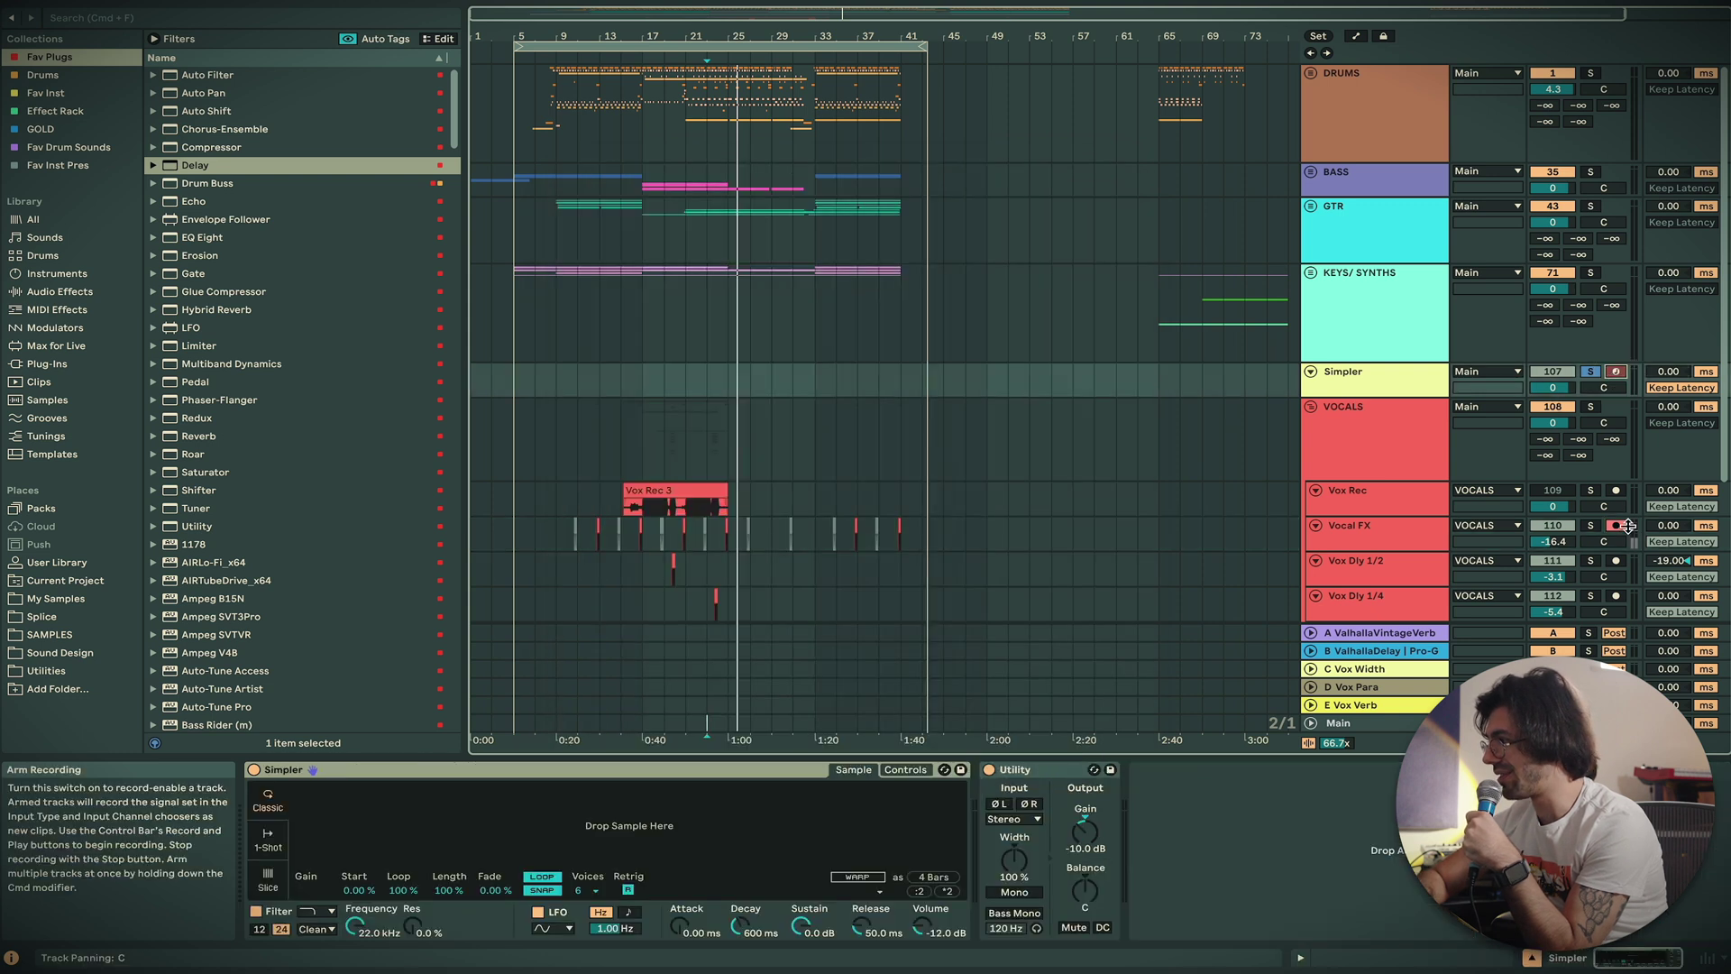
pyautogui.click(1590, 525)
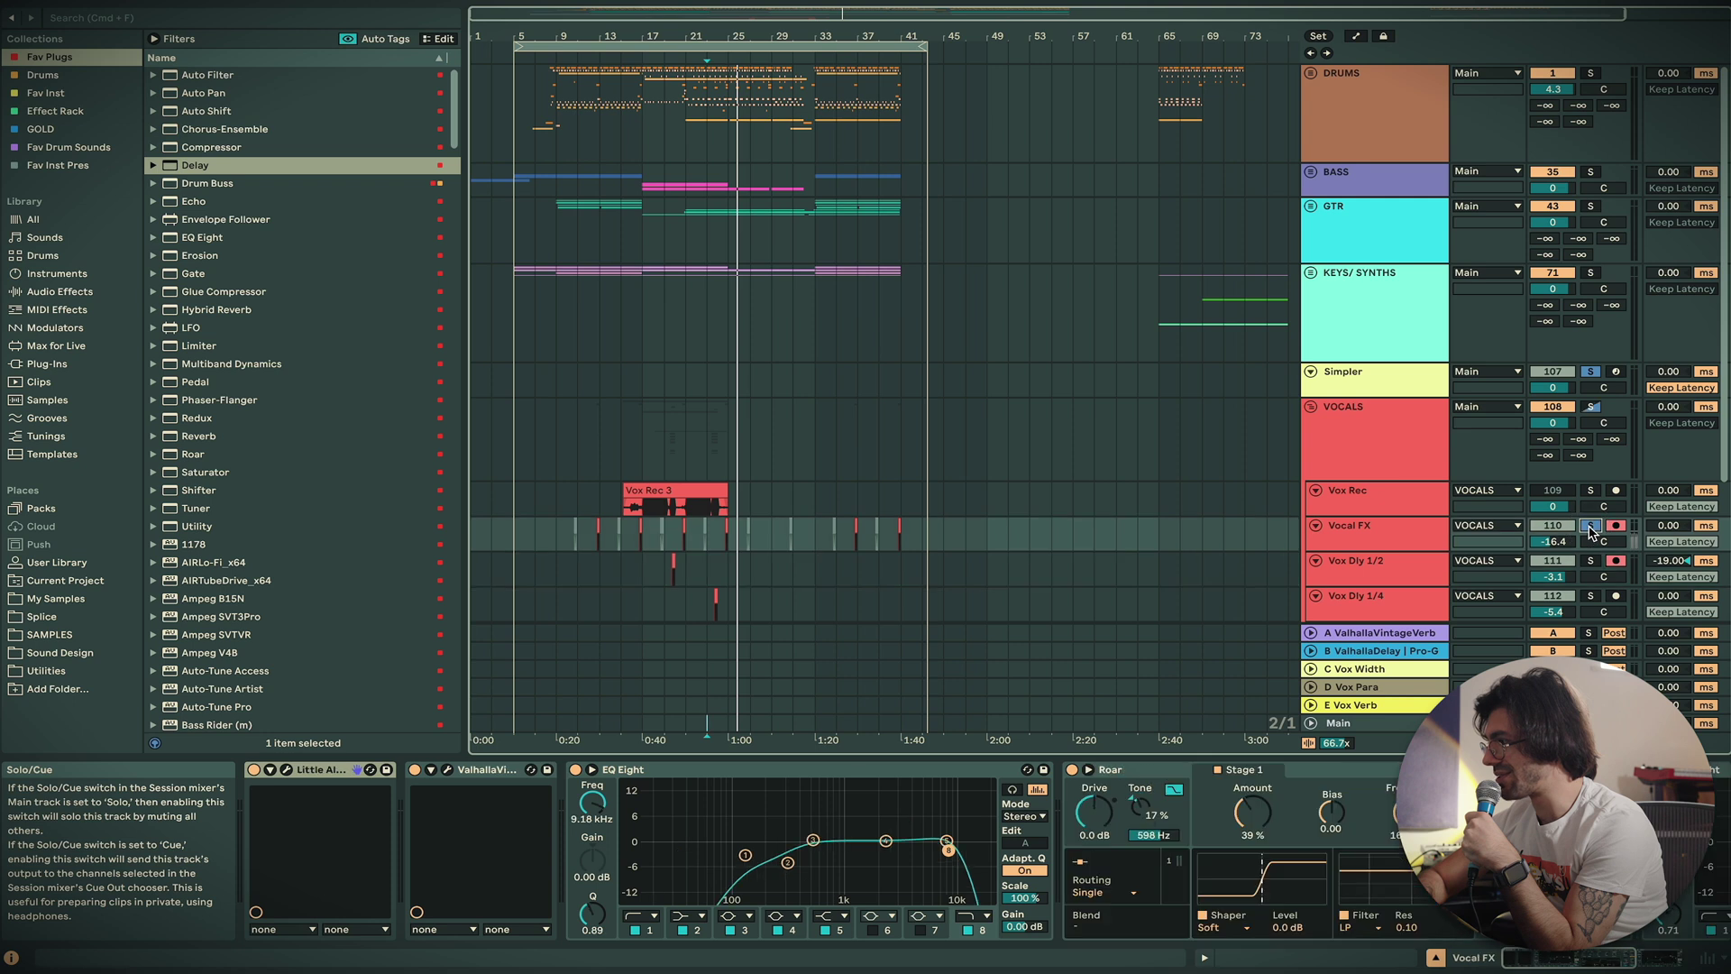
pyautogui.click(1589, 561)
# Turn the Exclusive Arm and Solo options back on in the settings
pyautogui.press('super+comma')
pyautogui.click(942, 295)
pyautogui.click(991, 300)
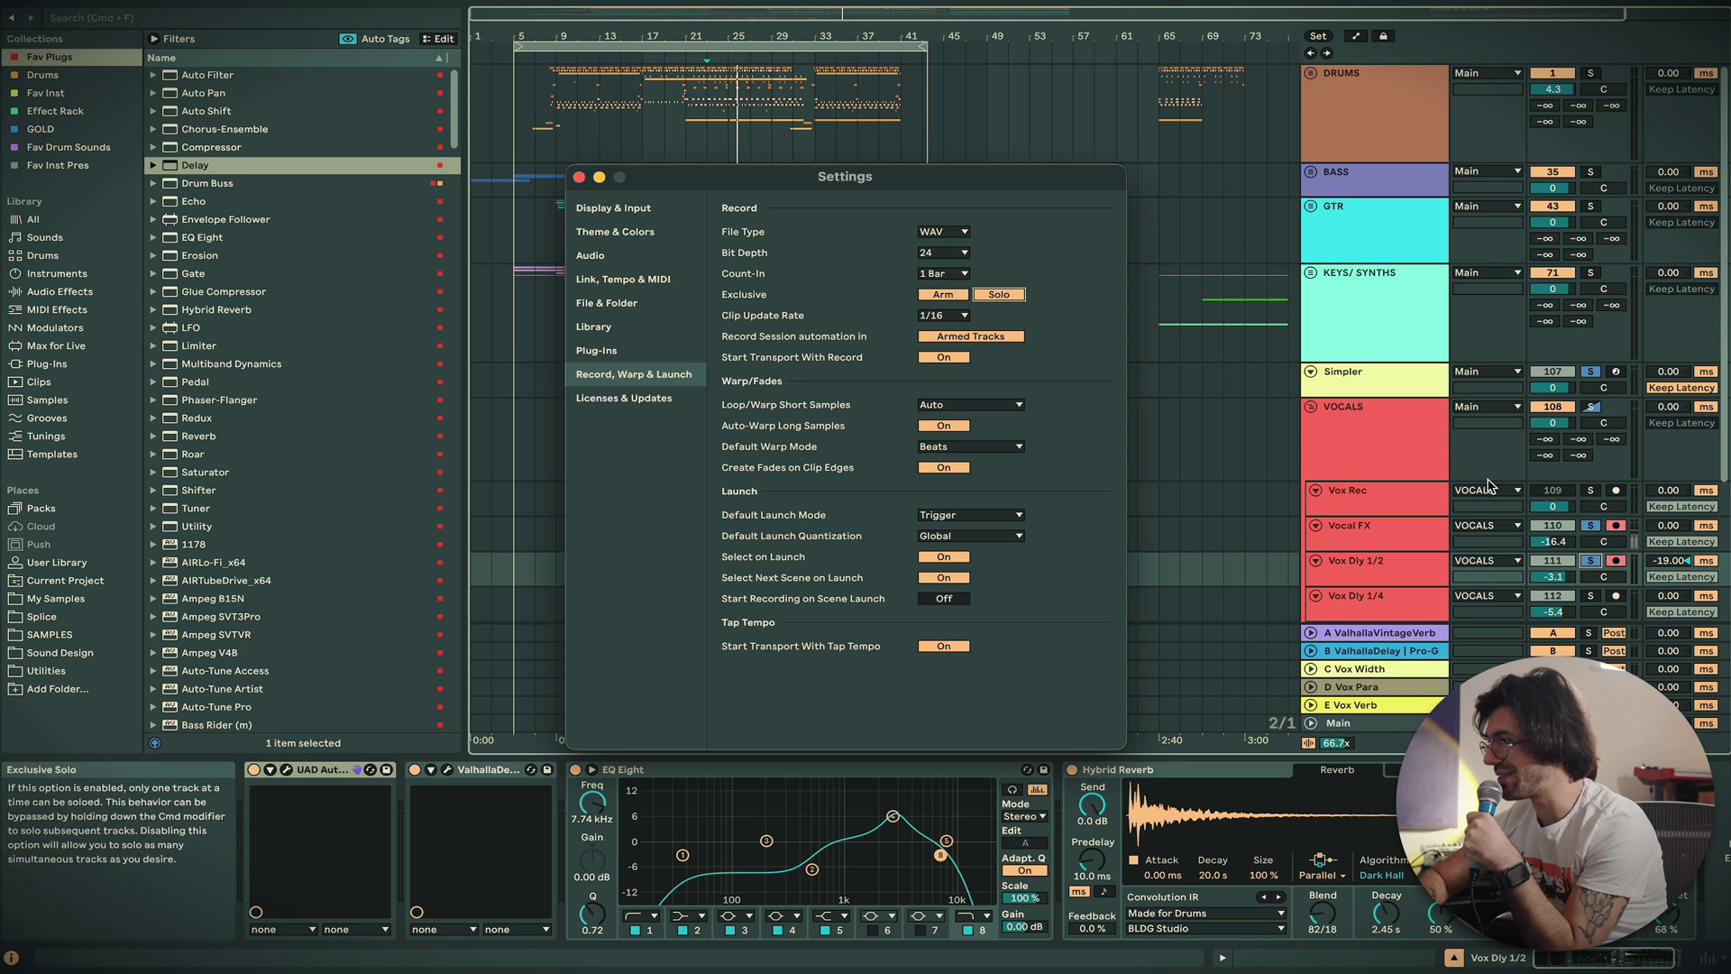
# Solo Simpler, KEYS/ SYNTHS and GTR together, add Vox Dly 1/4 to the armed tracks, and clear the solos
pyautogui.click(1592, 372)
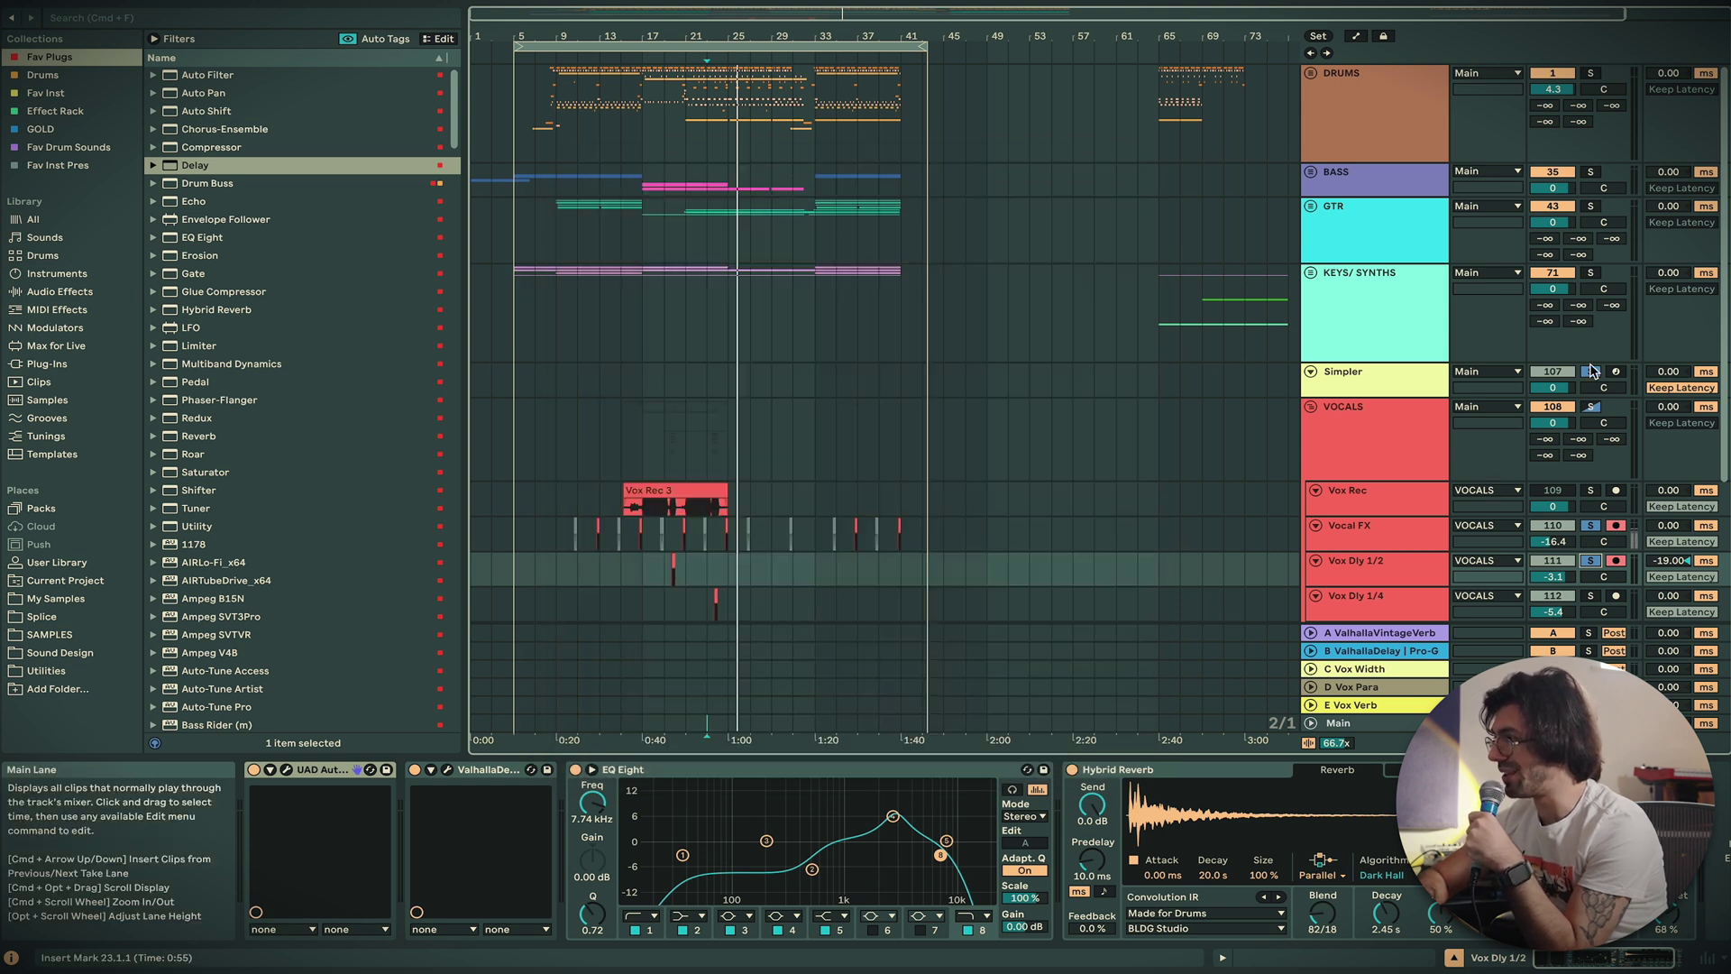
pyautogui.click(1593, 371)
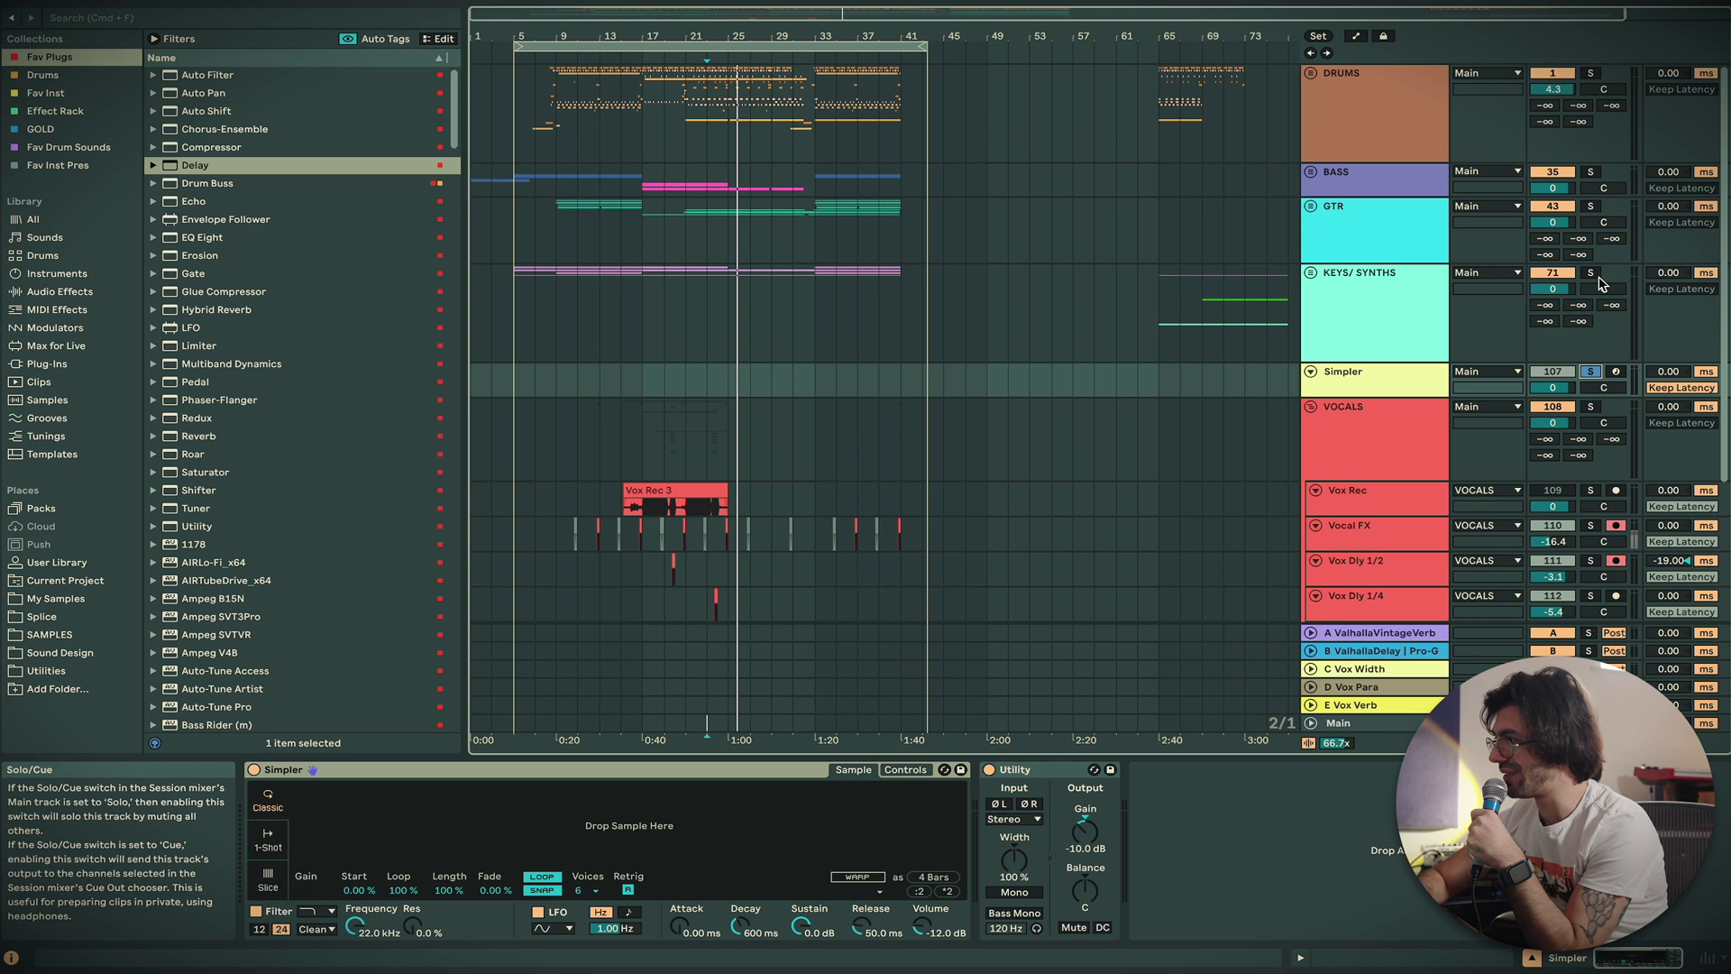
pyautogui.click(1591, 272)
pyautogui.click(1591, 206)
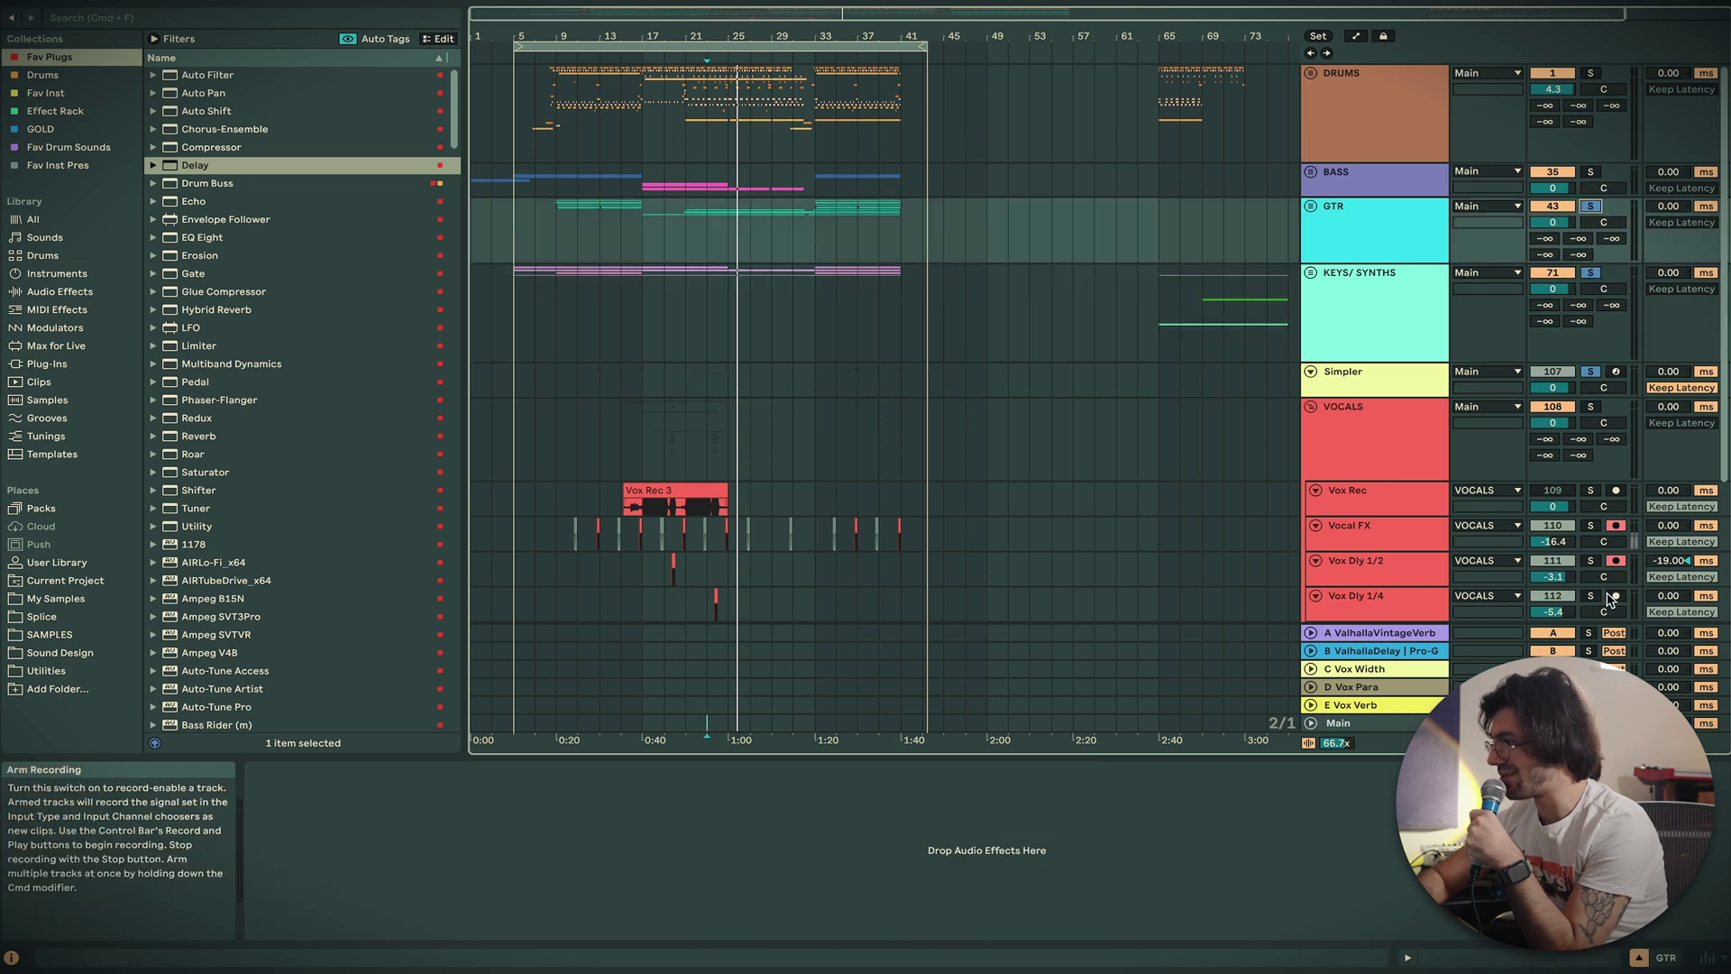
pyautogui.click(1589, 561)
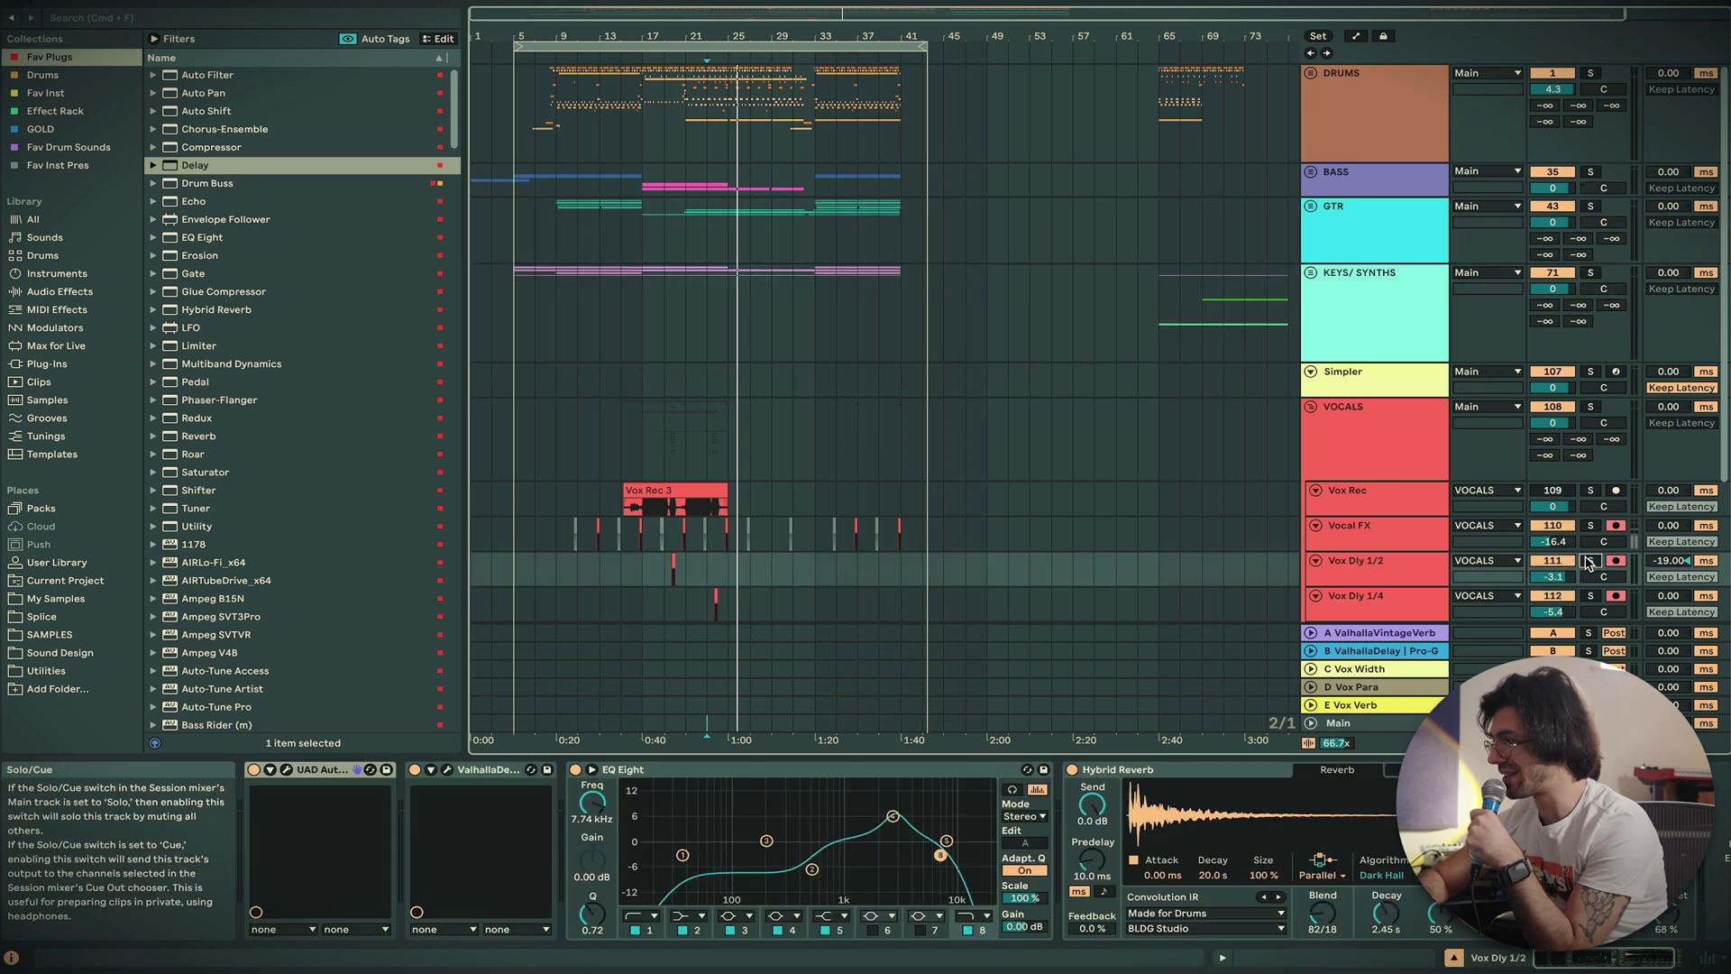
# Reopen the settings and view the Licenses & Updates page
pyautogui.press('super+comma')
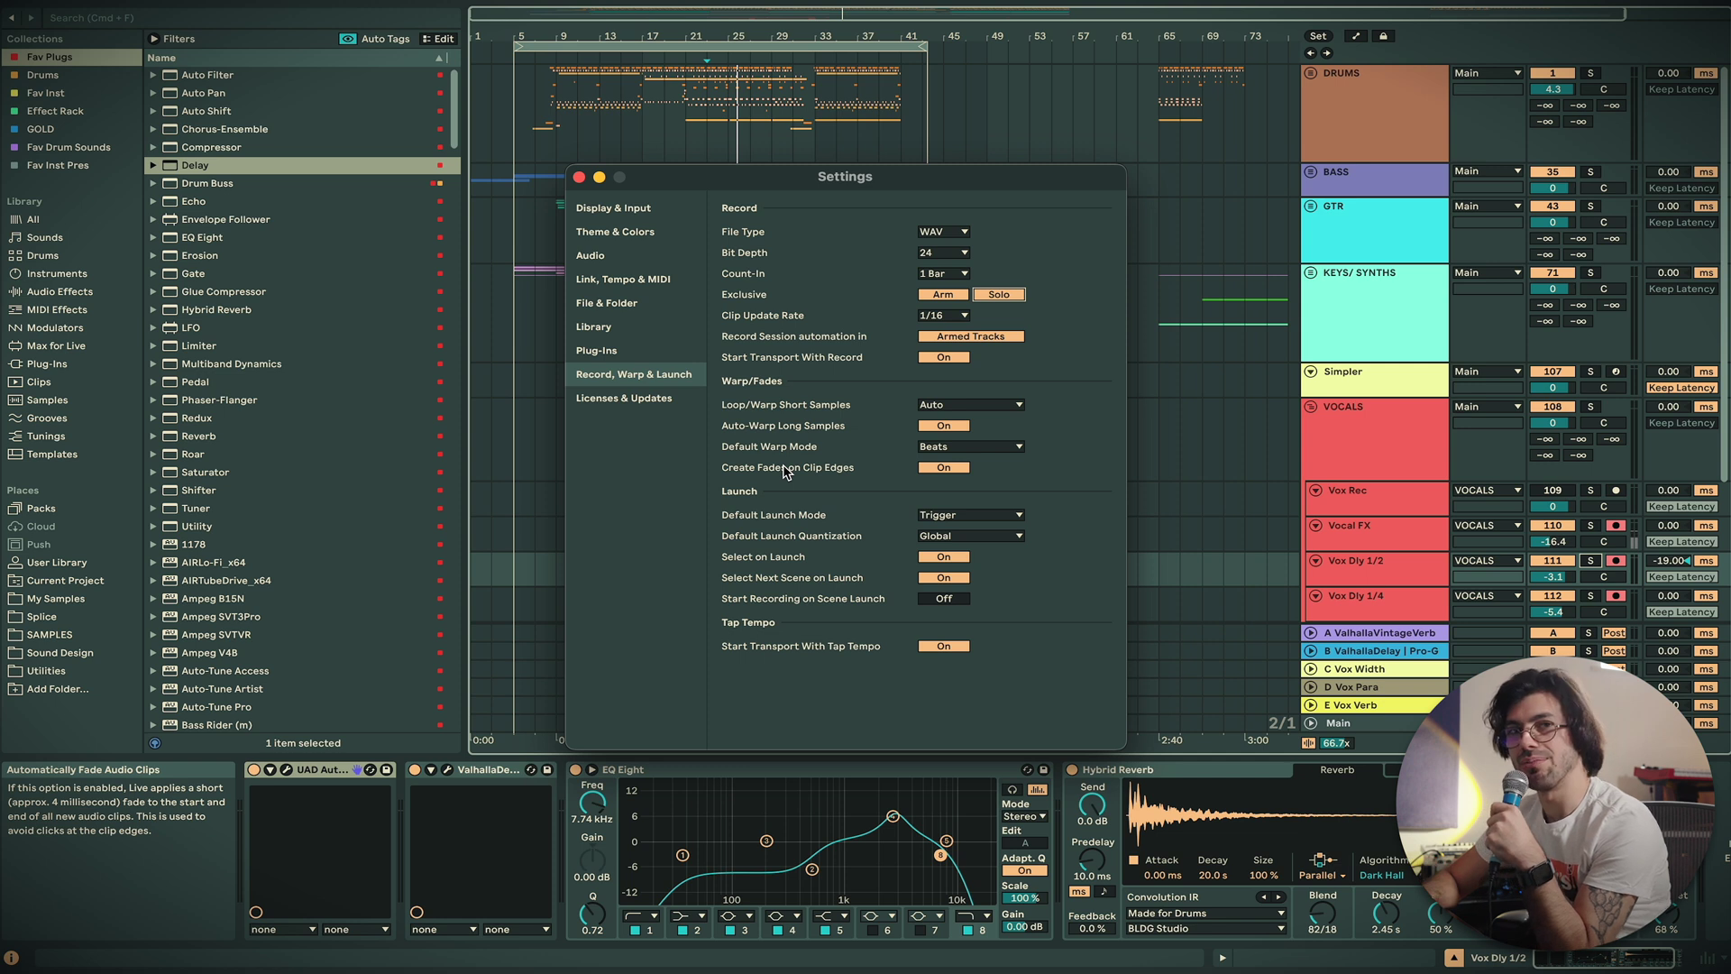
pyautogui.click(649, 401)
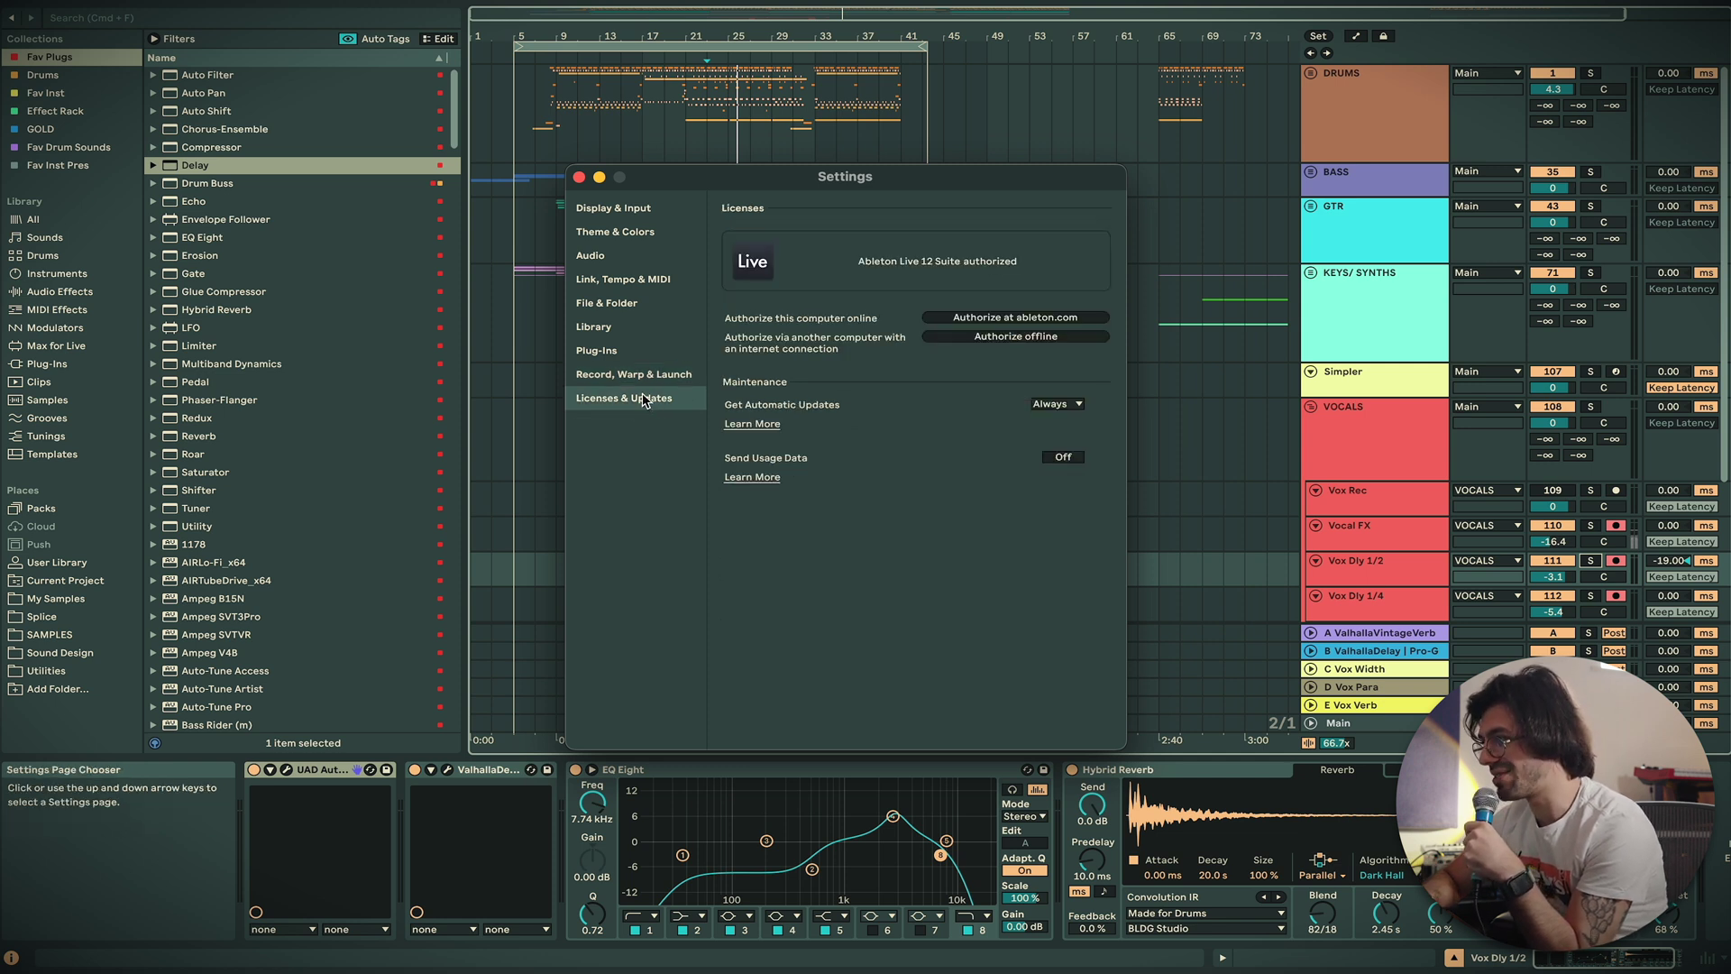